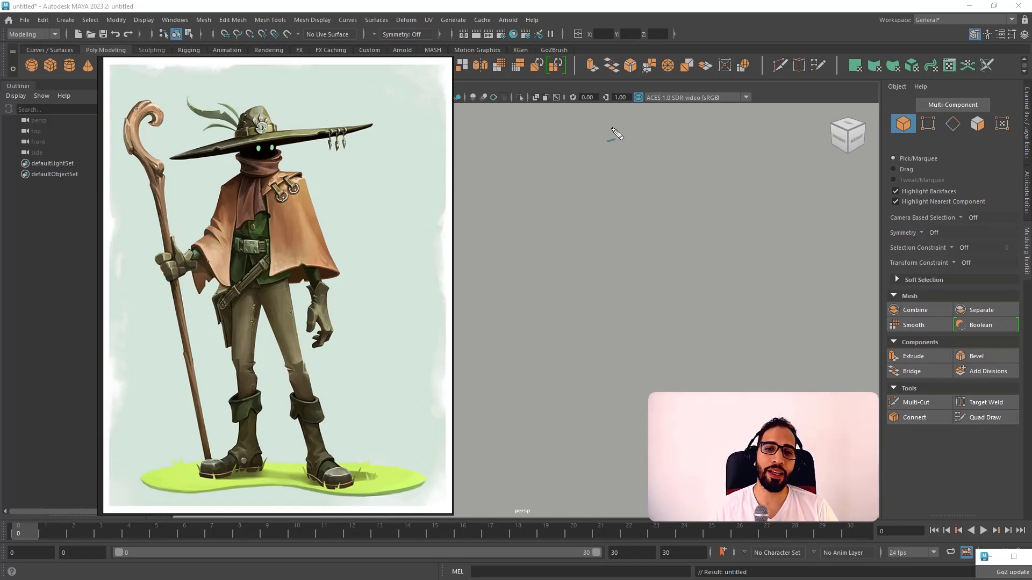
pyautogui.moveTo(639, 164); pyautogui.dragTo(633, 207)
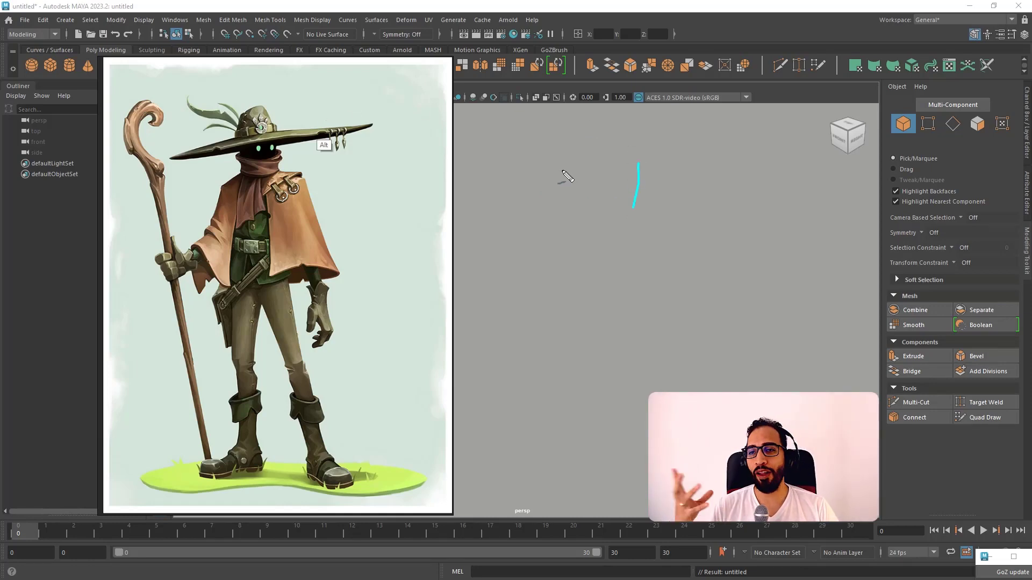
pyautogui.moveTo(572, 159)
pyautogui.mouseDown()
pyautogui.moveTo(435, 65)
pyautogui.moveTo(199, 415)
pyautogui.mouseUp()
pyautogui.moveTo(352, 503); pyautogui.dragTo(279, 95)
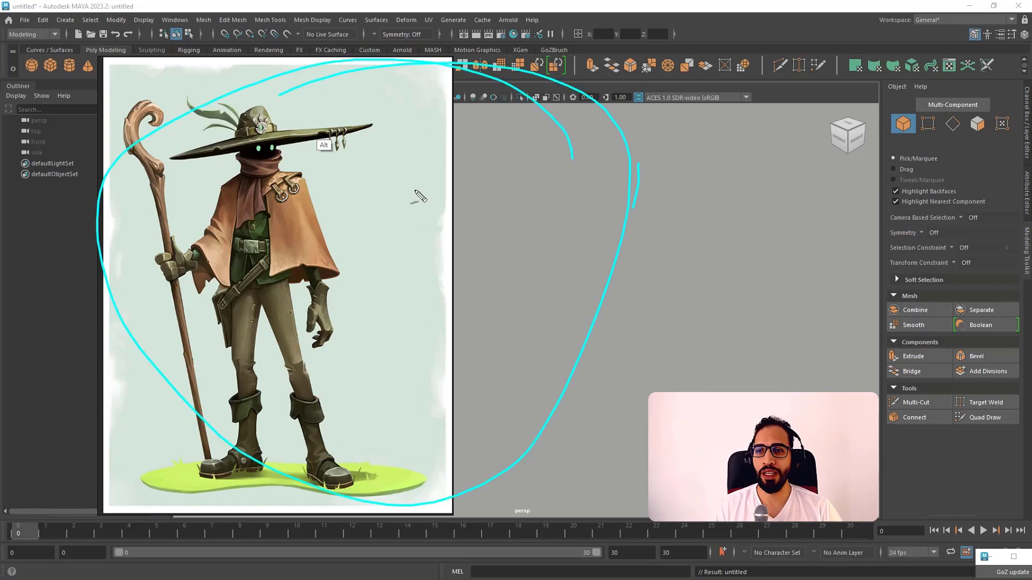
pyautogui.moveTo(310, 126)
pyautogui.mouseDown()
pyautogui.moveTo(237, 161)
pyautogui.moveTo(322, 285)
pyautogui.moveTo(379, 289)
pyautogui.mouseUp()
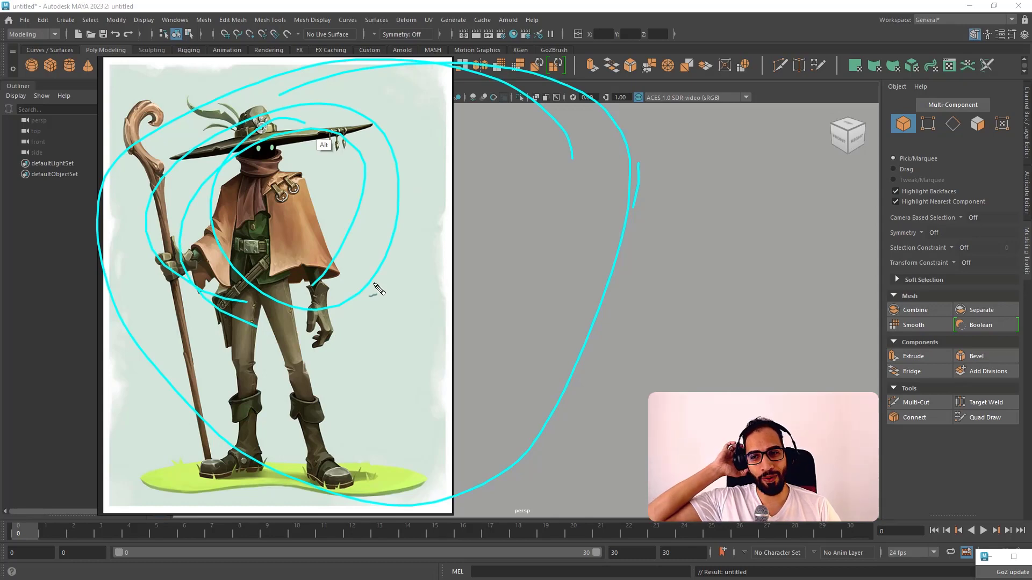
pyautogui.moveTo(297, 181); pyautogui.dragTo(302, 194)
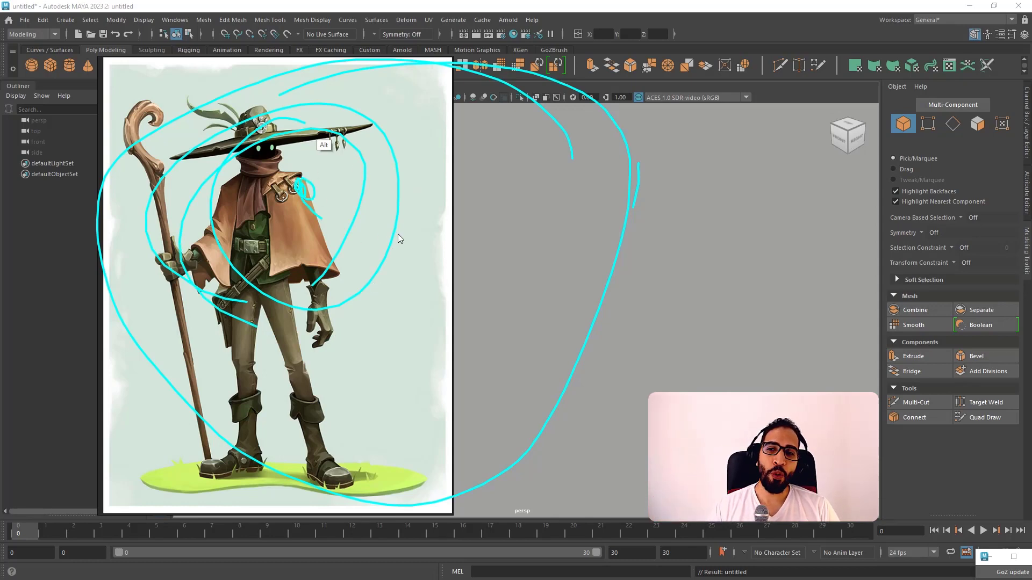
pyautogui.press('Escape')
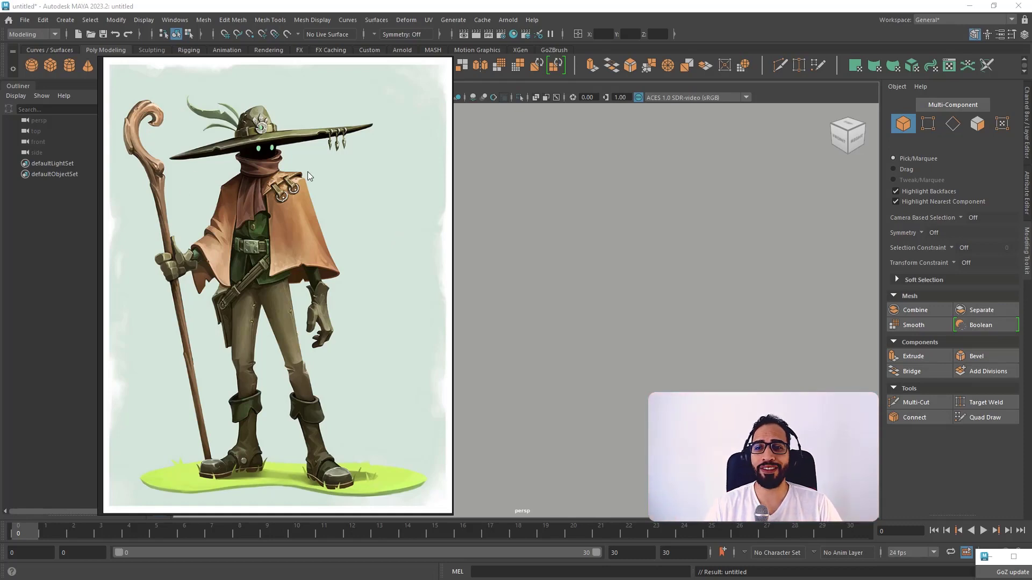
pyautogui.moveTo(285, 74)
pyautogui.mouseDown()
pyautogui.moveTo(103, 175)
pyautogui.moveTo(347, 194)
pyautogui.mouseUp()
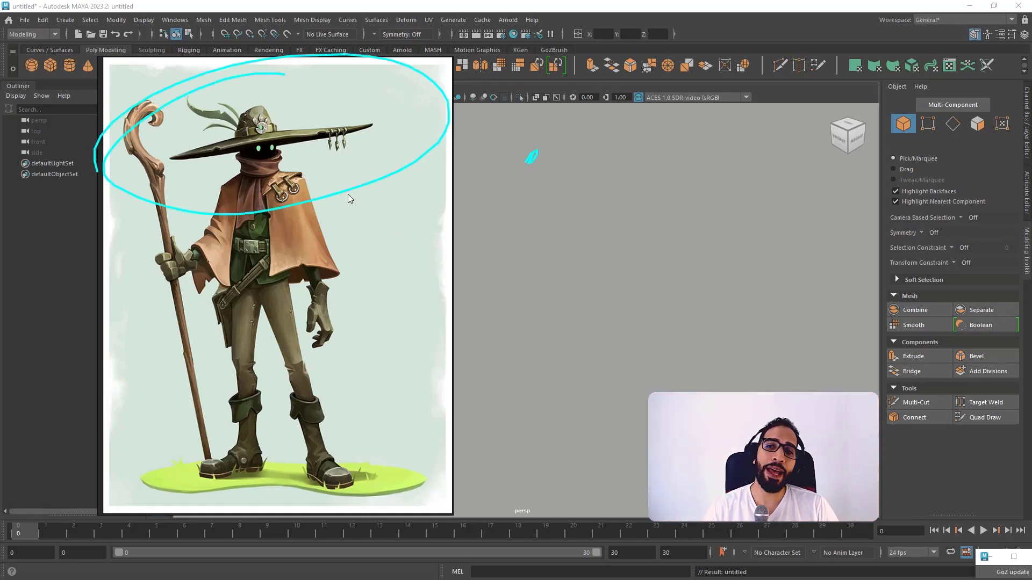
pyautogui.press('Escape')
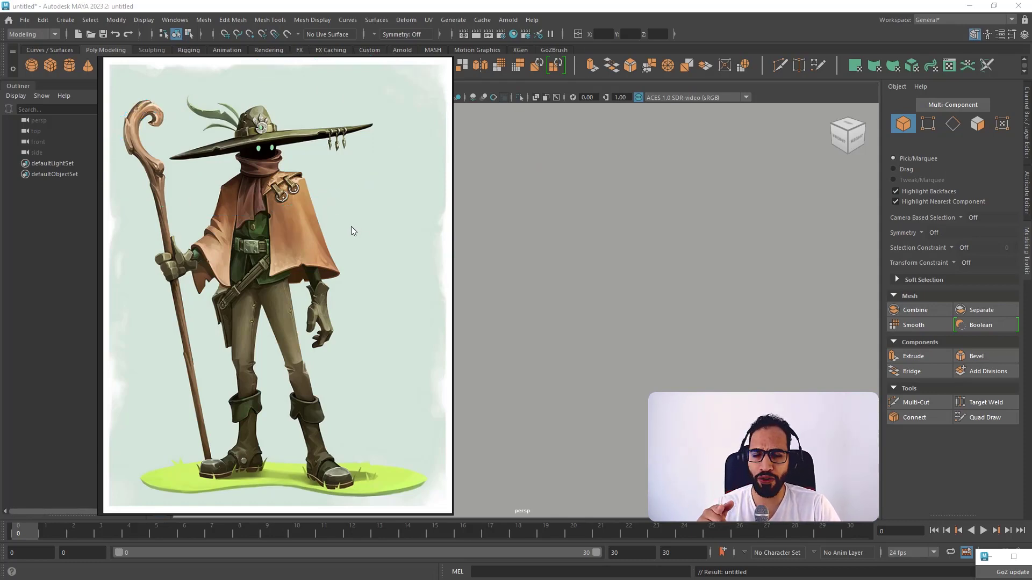
pyautogui.hotkey('ctrl', 'm')
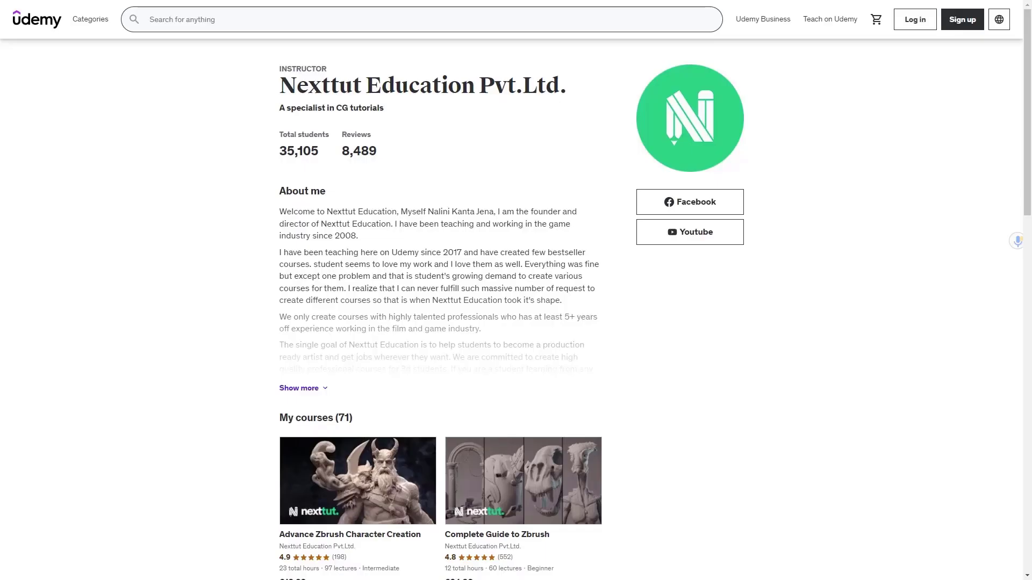
# - Look through the Nexttut Education instructor page and its course list on Udemy
pyautogui.scroll(-1, 516, 291)
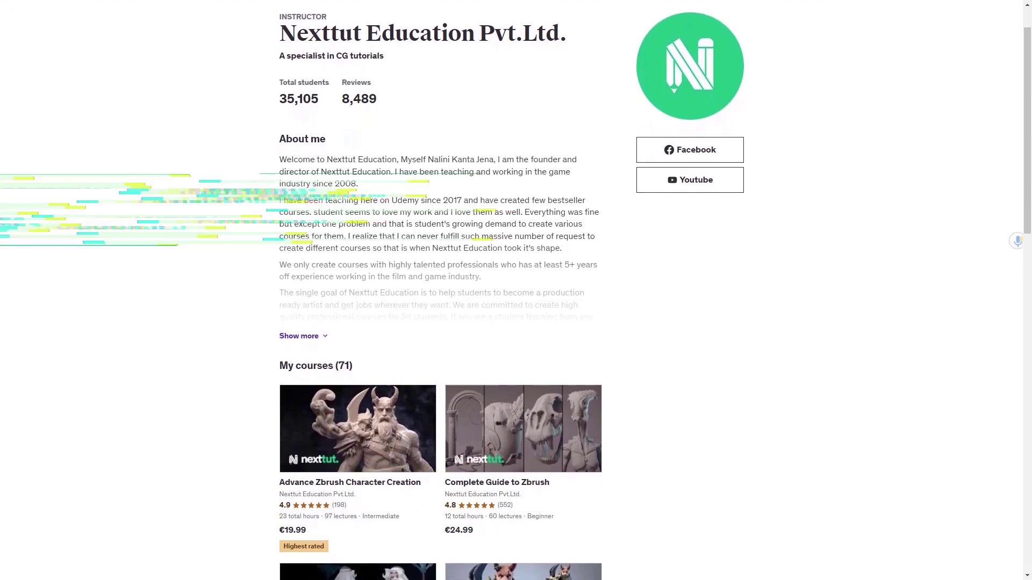
pyautogui.scroll(-2, 516, 290)
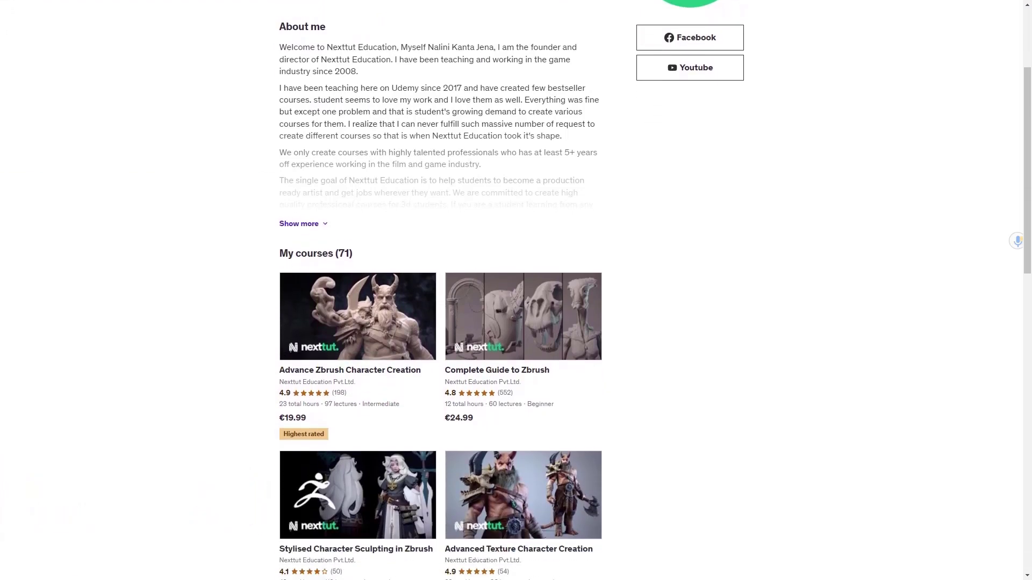
pyautogui.scroll(-3, 516, 290)
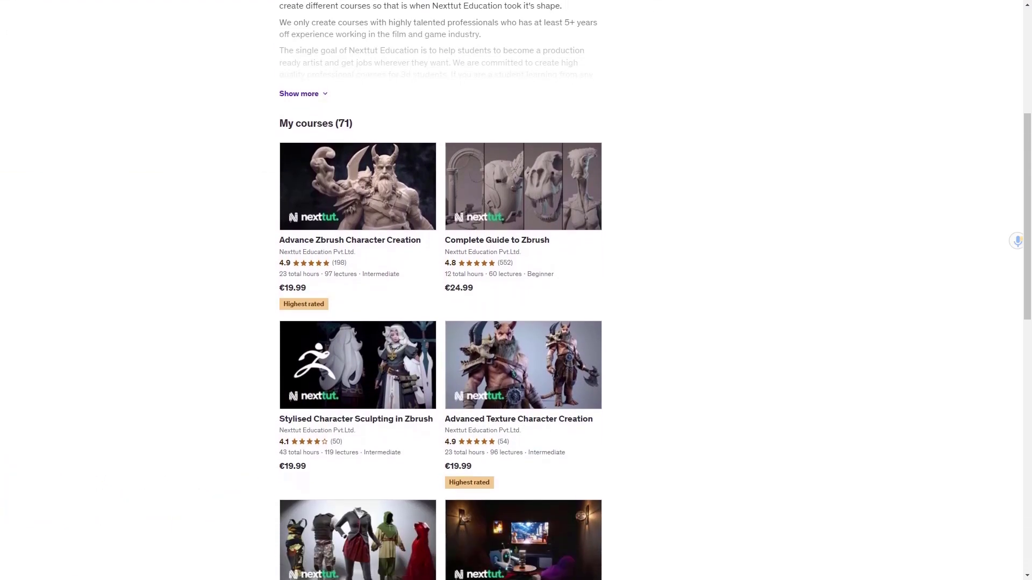
pyautogui.scroll(-3, 516, 291)
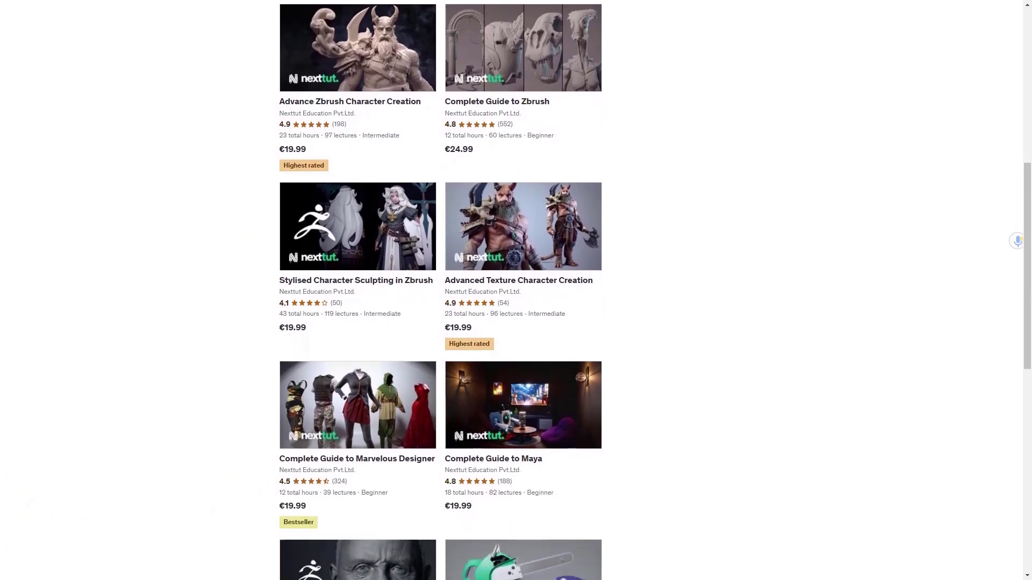
pyautogui.scroll(-2, 984, 510)
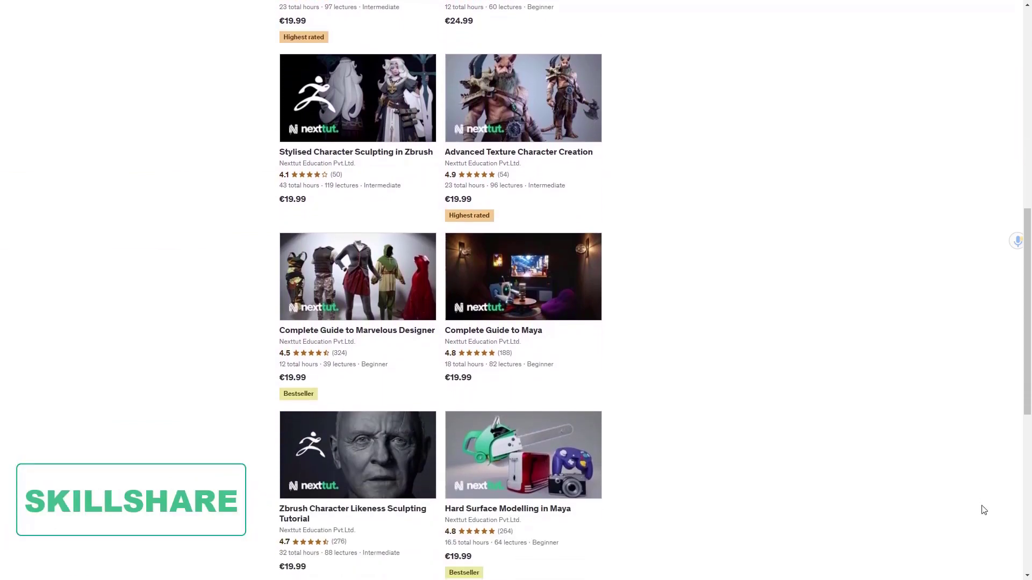
pyautogui.scroll(-2, 983, 509)
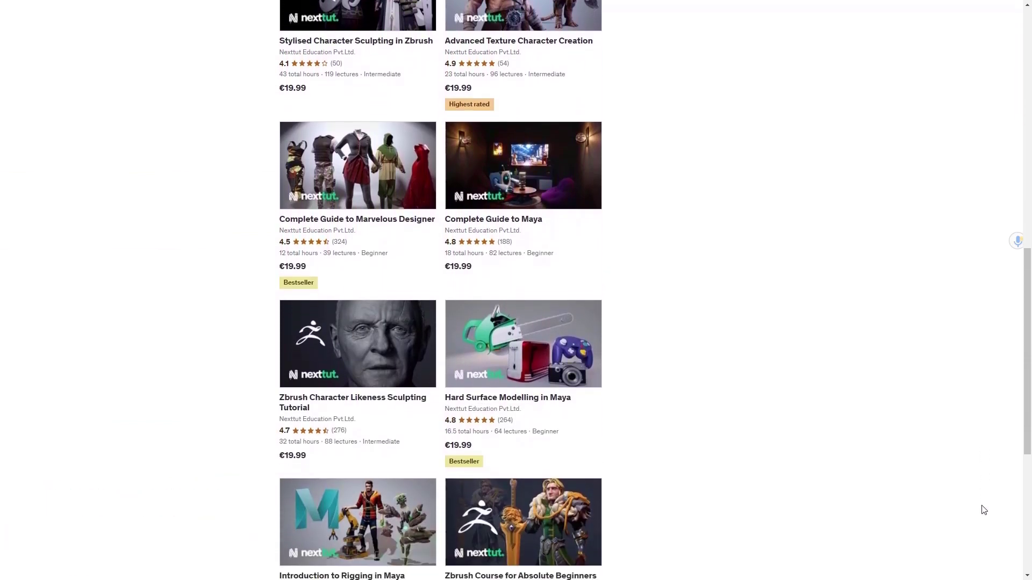
pyautogui.scroll(-1, 984, 509)
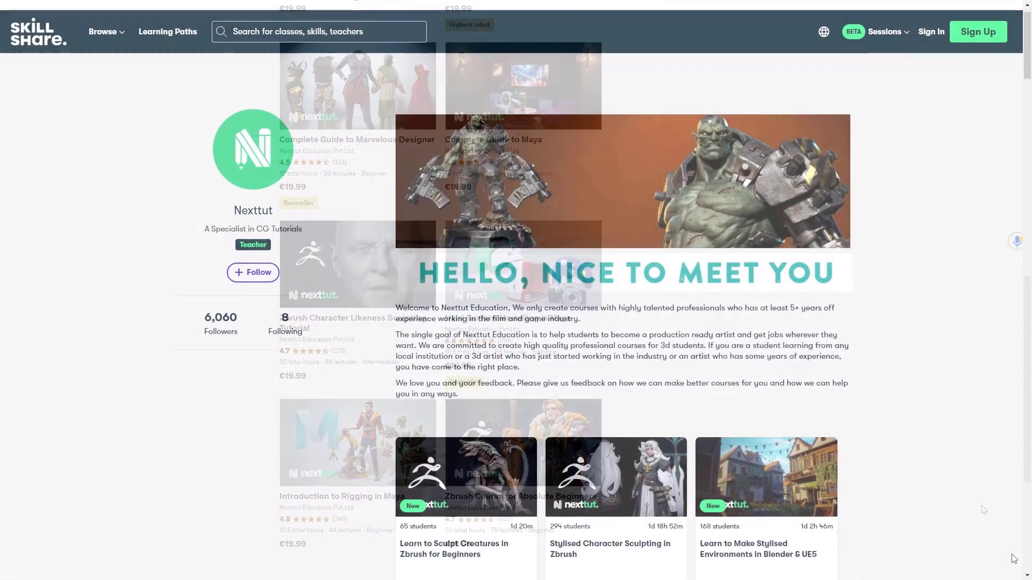
# - Browse the Nexttut teacher page and its list of classes on Skillshare
pyautogui.scroll(-2, 1014, 559)
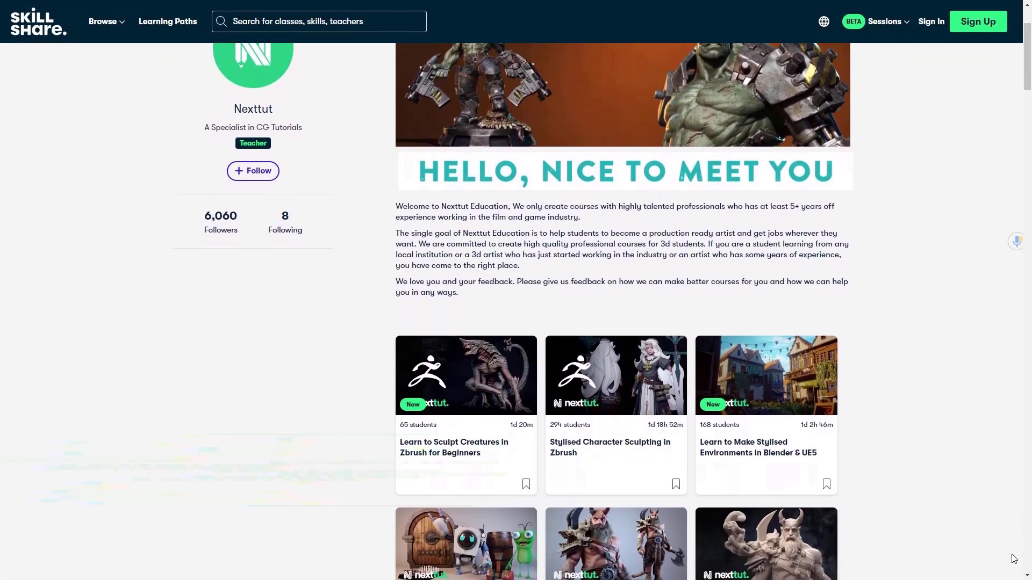
pyautogui.scroll(-2, 1014, 559)
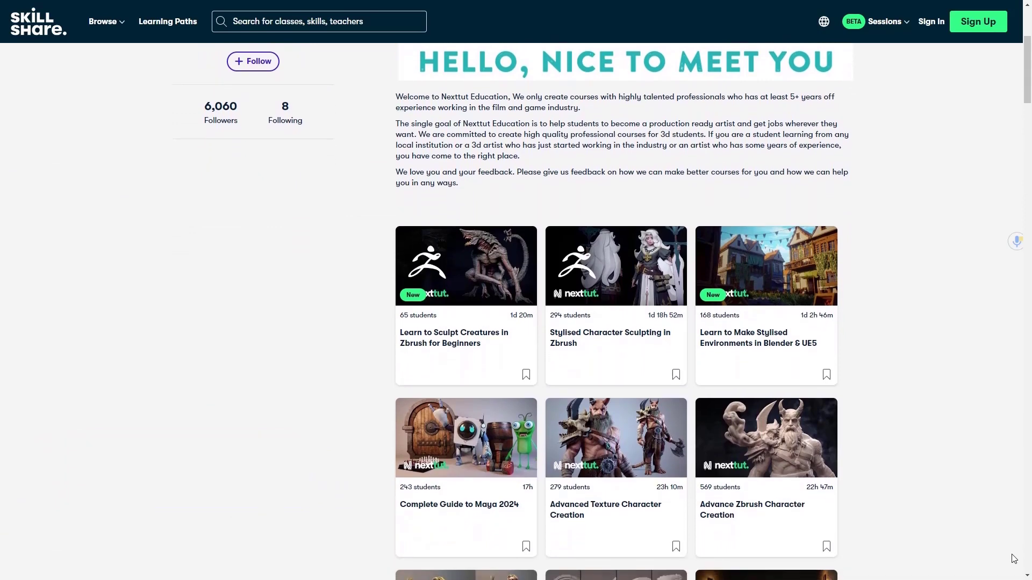
pyautogui.scroll(-3, 1014, 559)
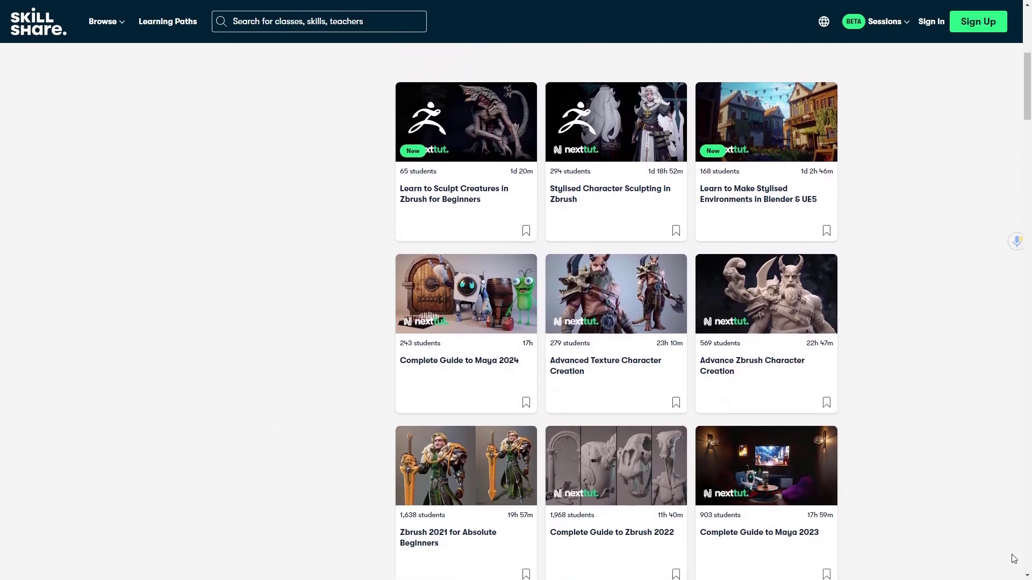
pyautogui.scroll(-1, 1013, 559)
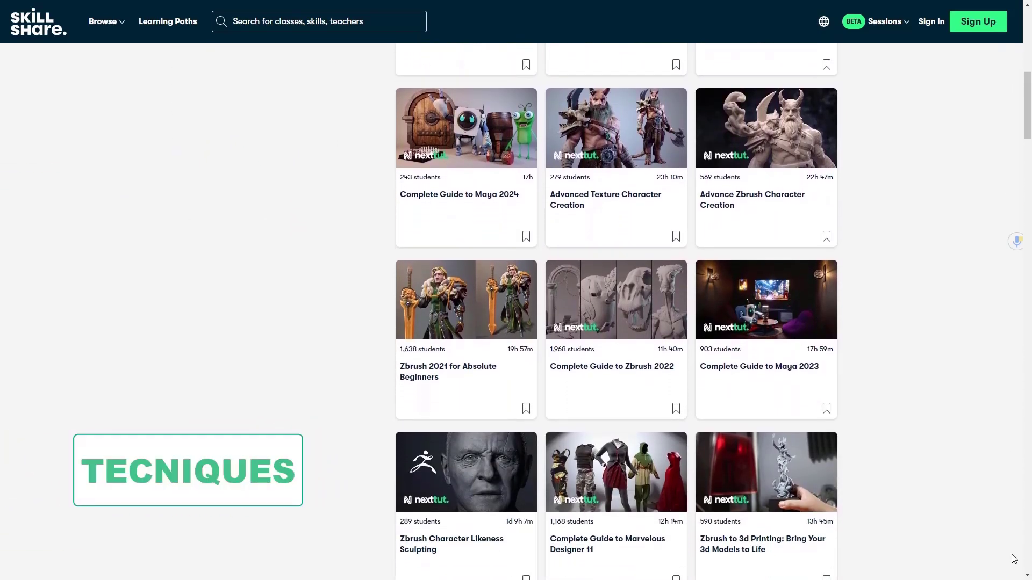
pyautogui.scroll(-2, 1013, 559)
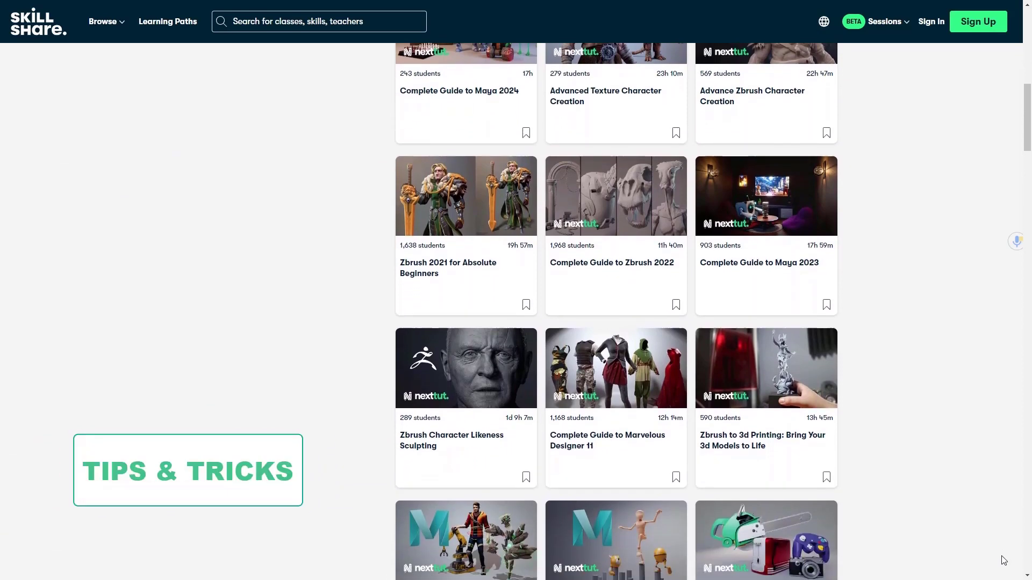
pyautogui.scroll(-1, 1003, 561)
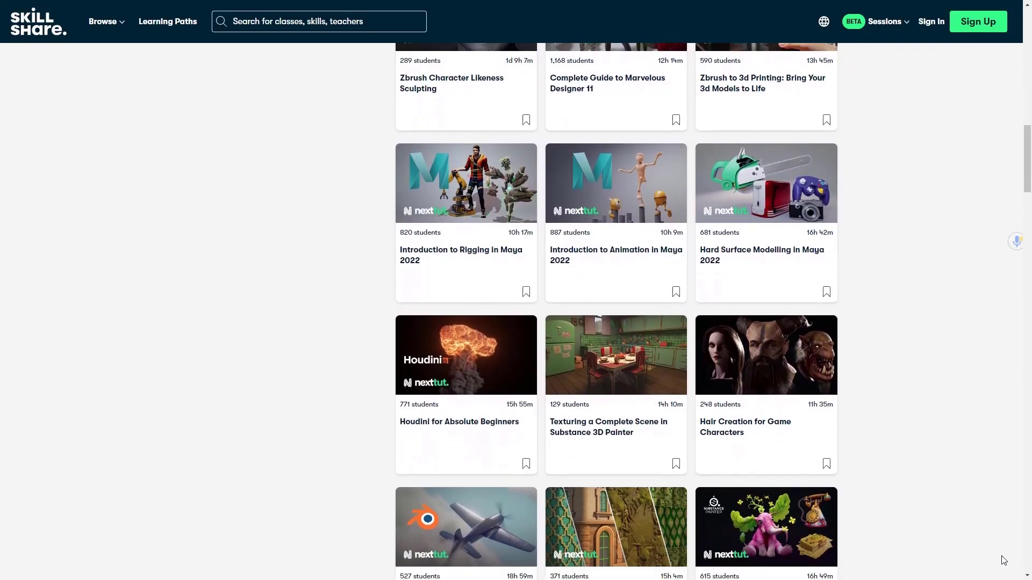
pyautogui.scroll(-2, 1003, 561)
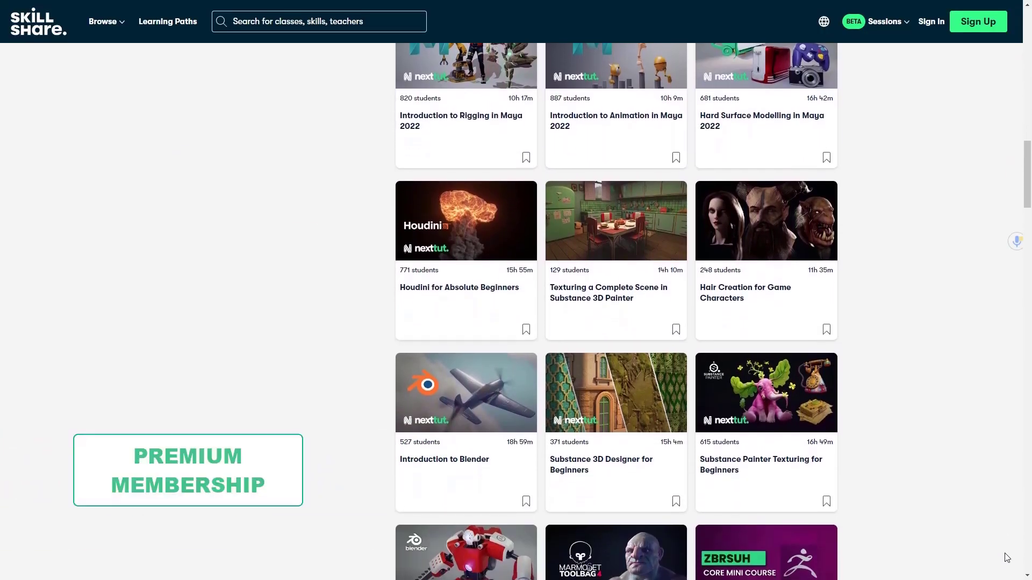
pyautogui.scroll(-2, 1007, 558)
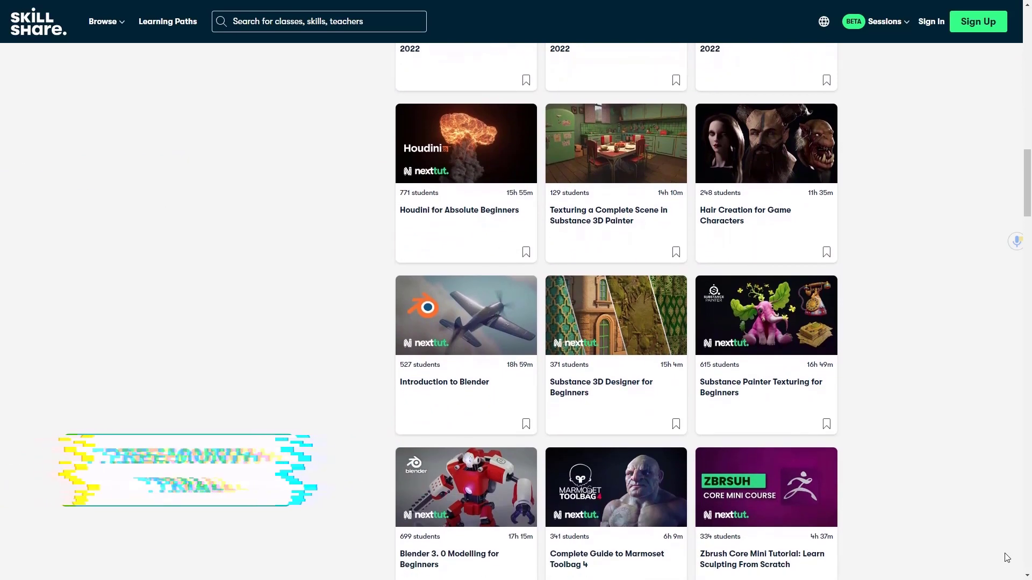
pyautogui.scroll(-2, 1006, 558)
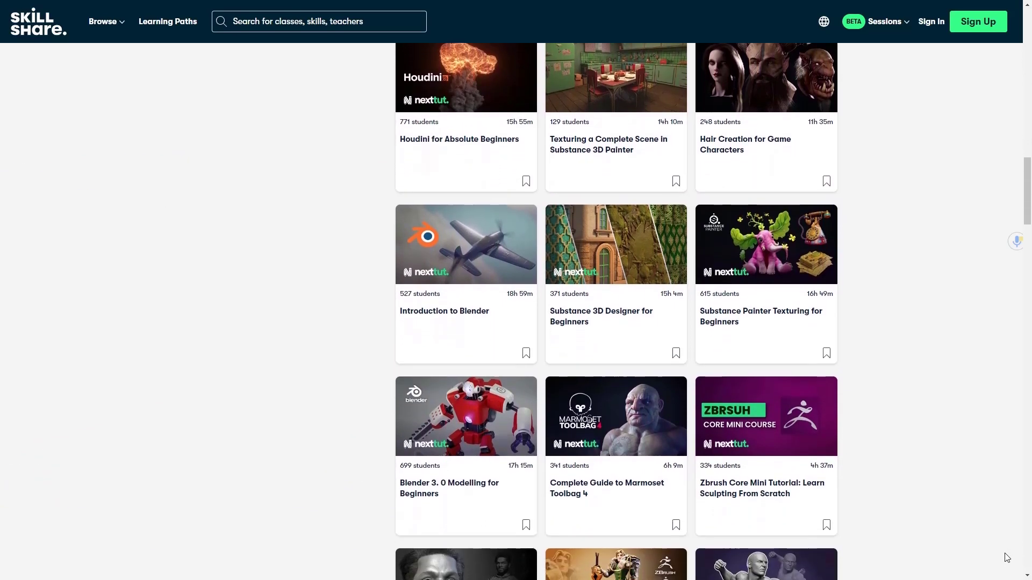
pyautogui.scroll(-2, 1007, 558)
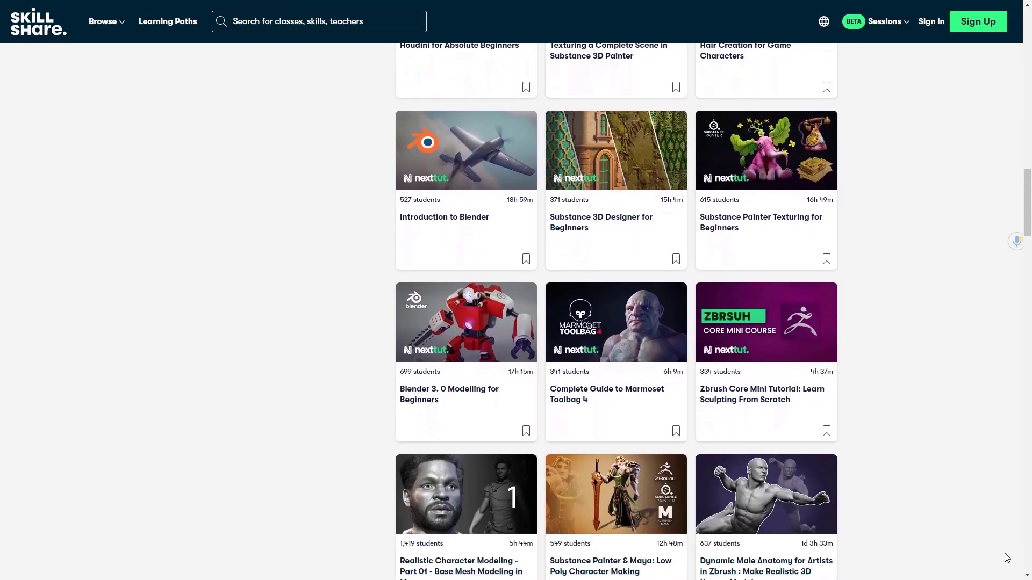
pyautogui.scroll(-2, 1007, 558)
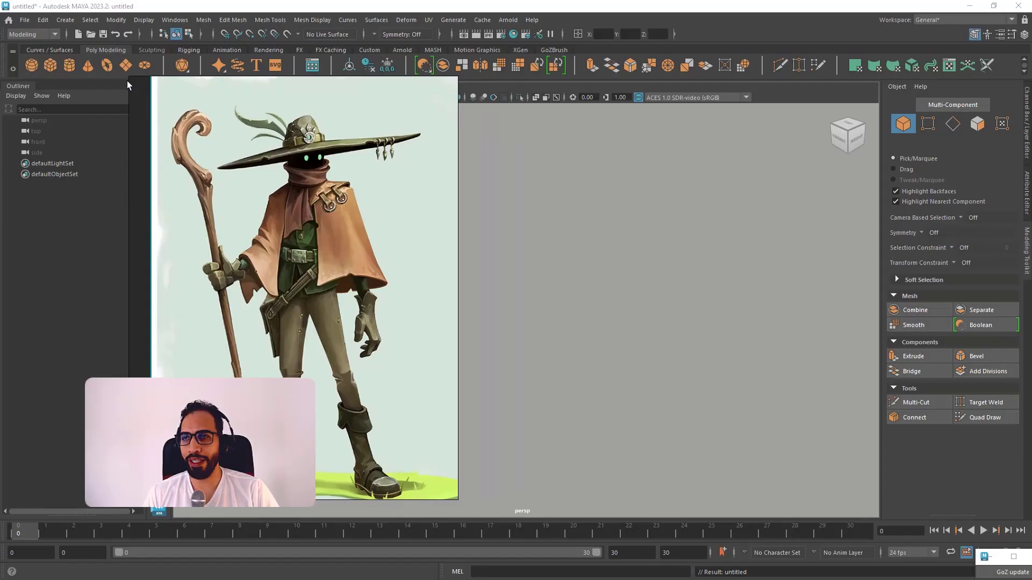
# - Shrink the floating character reference to frame only the hat, head and shoulders, and place it over the viewport's lower-left corner
pyautogui.moveTo(127, 81); pyautogui.dragTo(151, 100)
pyautogui.scroll(-1, 282, 187)
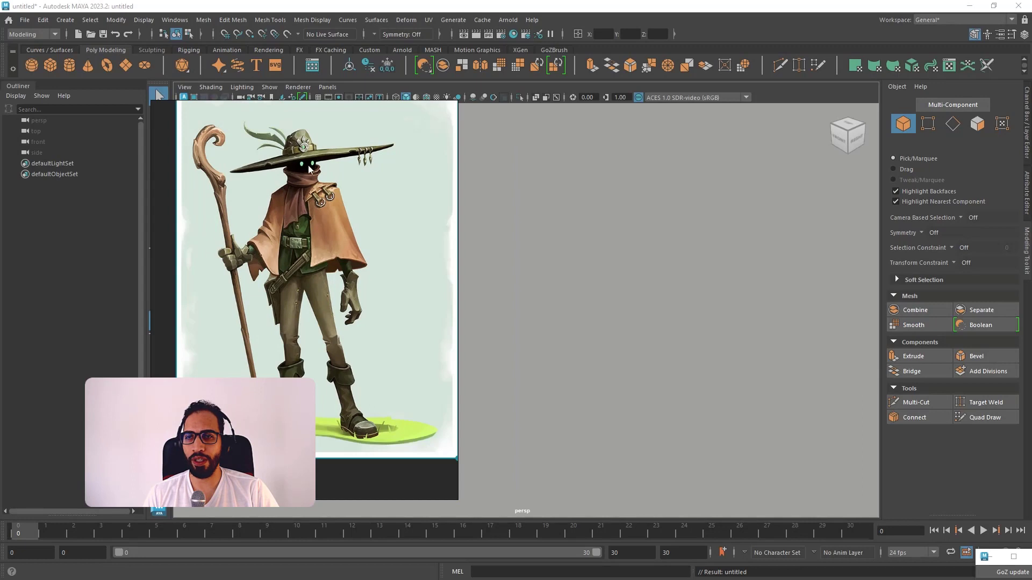
pyautogui.scroll(1, 310, 167)
pyautogui.moveTo(316, 163); pyautogui.dragTo(303, 196, button='middle')
pyautogui.moveTo(304, 200); pyautogui.dragTo(228, 260)
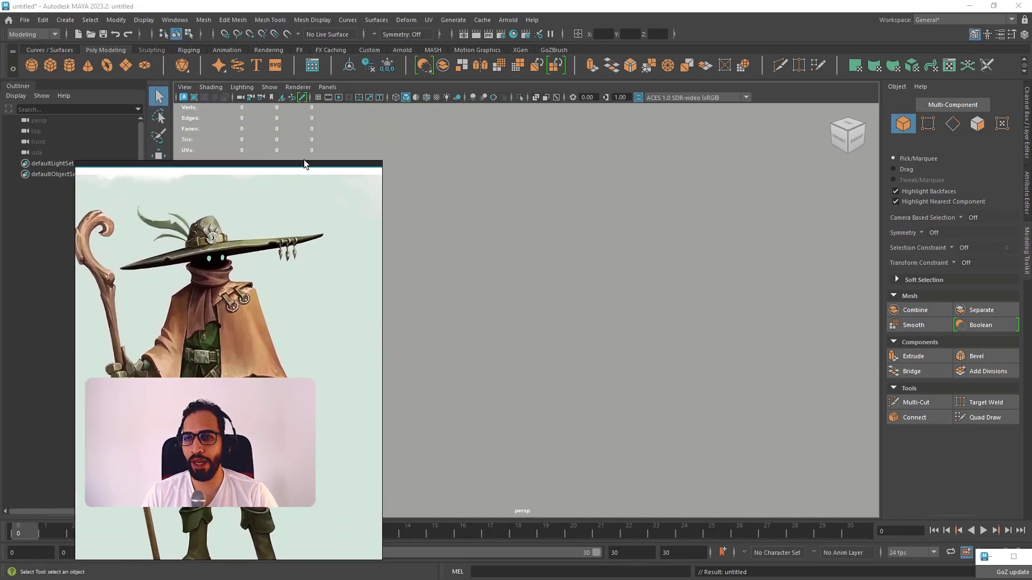
pyautogui.moveTo(306, 164); pyautogui.dragTo(294, 208)
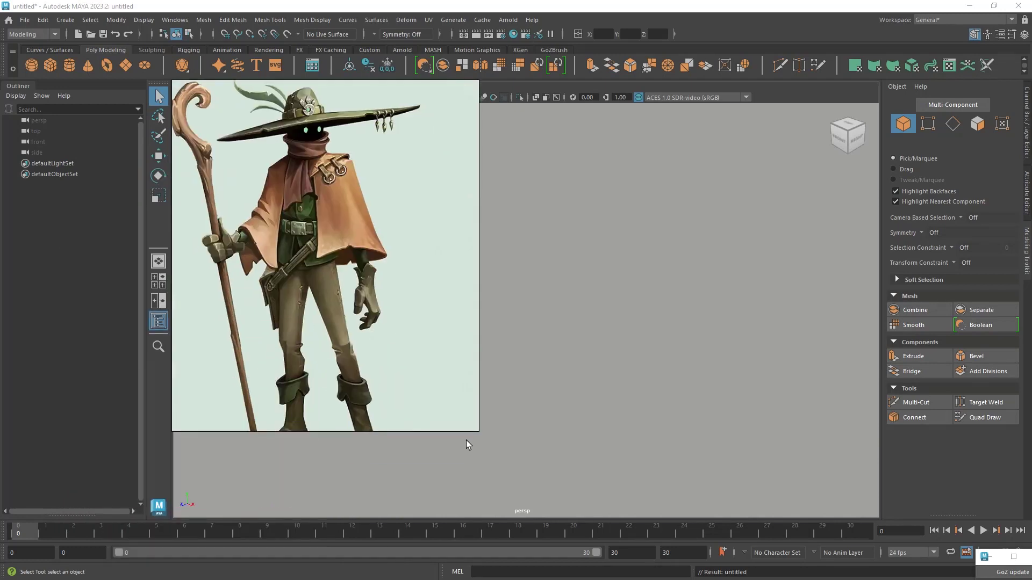
pyautogui.moveTo(466, 433); pyautogui.dragTo(468, 178)
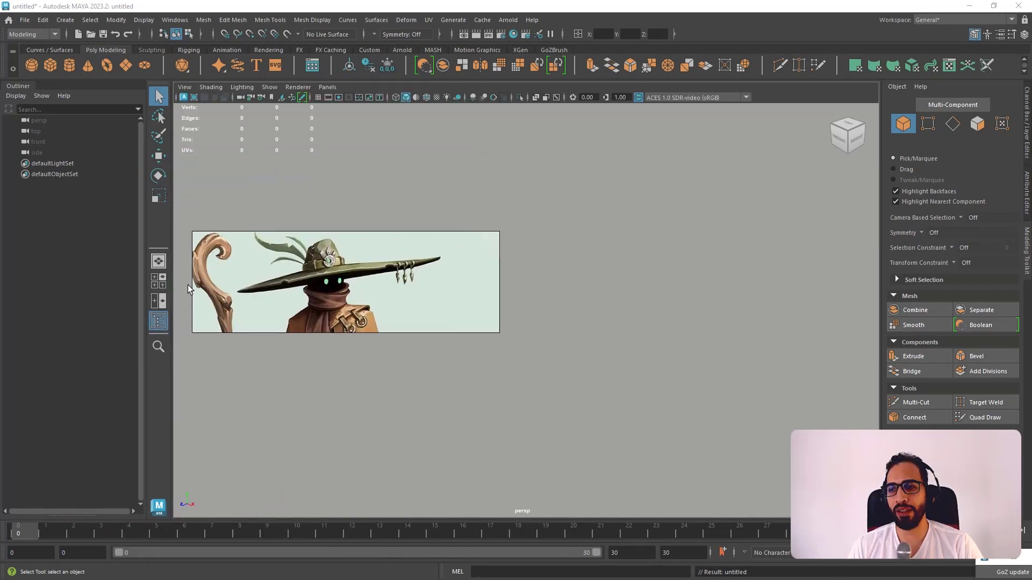
pyautogui.moveTo(188, 289); pyautogui.dragTo(230, 289)
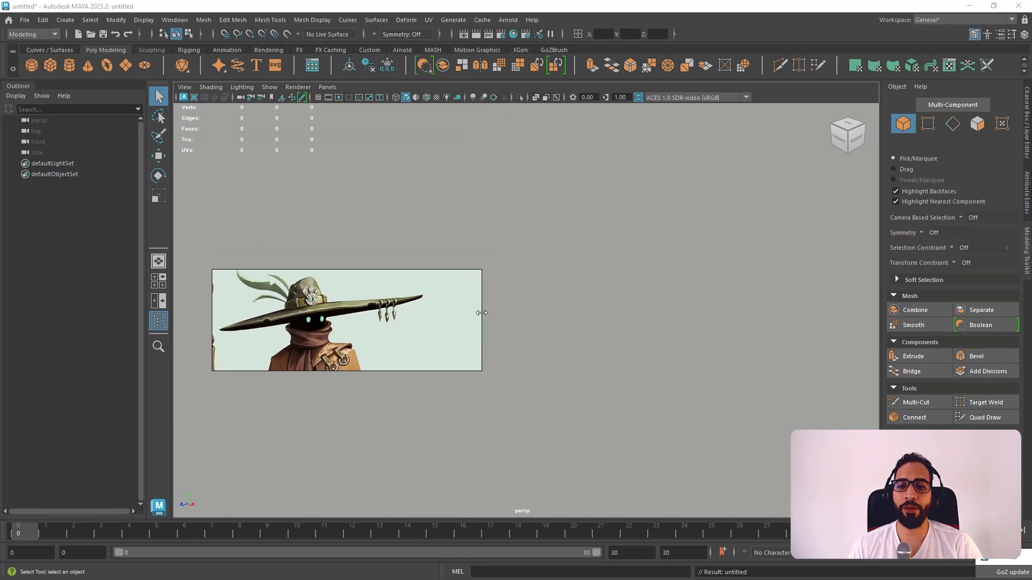
pyautogui.moveTo(482, 313); pyautogui.dragTo(445, 307)
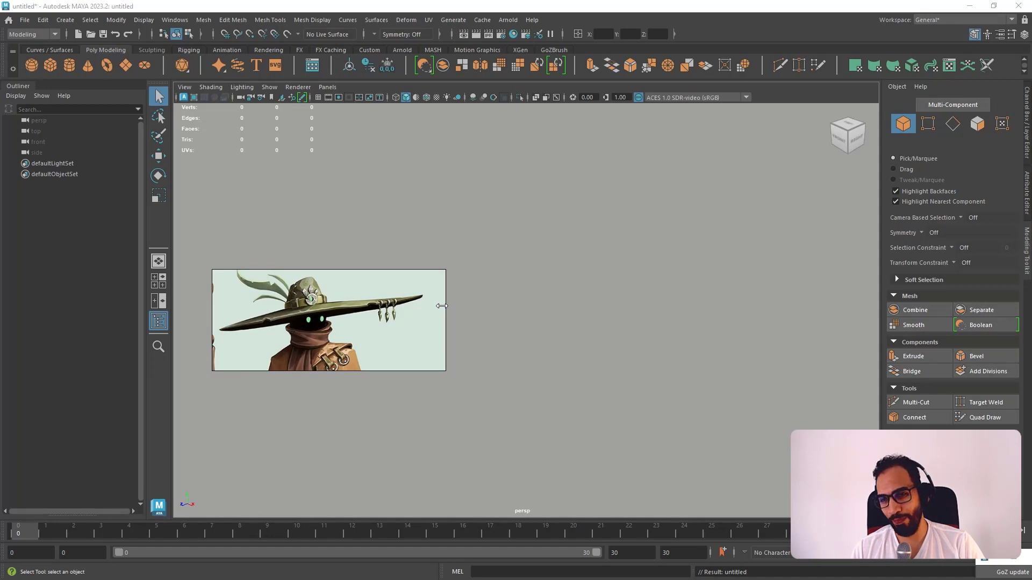
pyautogui.moveTo(419, 317); pyautogui.dragTo(289, 443)
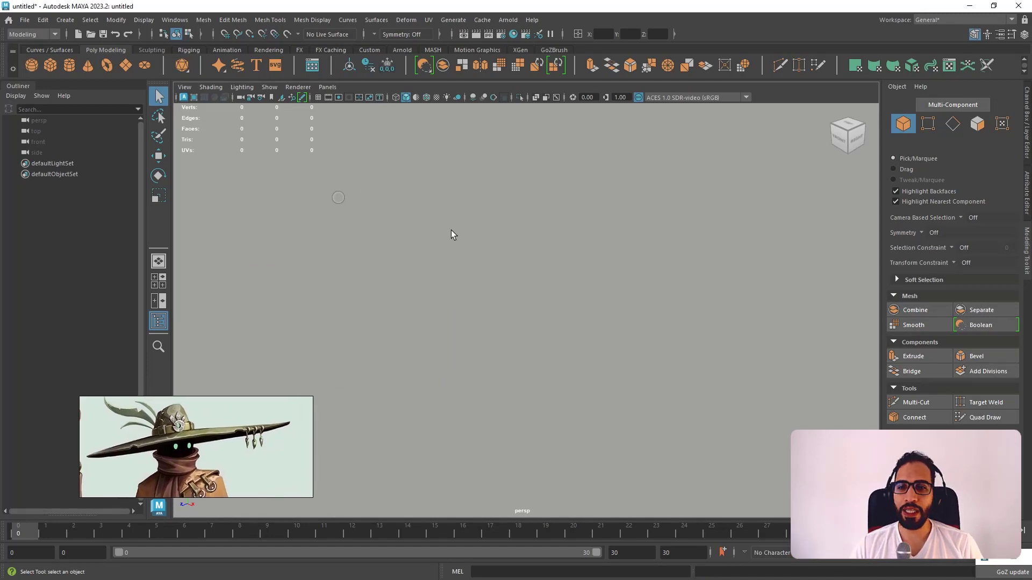
# - Create a polygon cube in the empty perspective scene, viewed nearly from the front
pyautogui.keyDown('alt'); pyautogui.moveTo(451, 230); pyautogui.dragTo(524, 142); pyautogui.keyUp('alt')
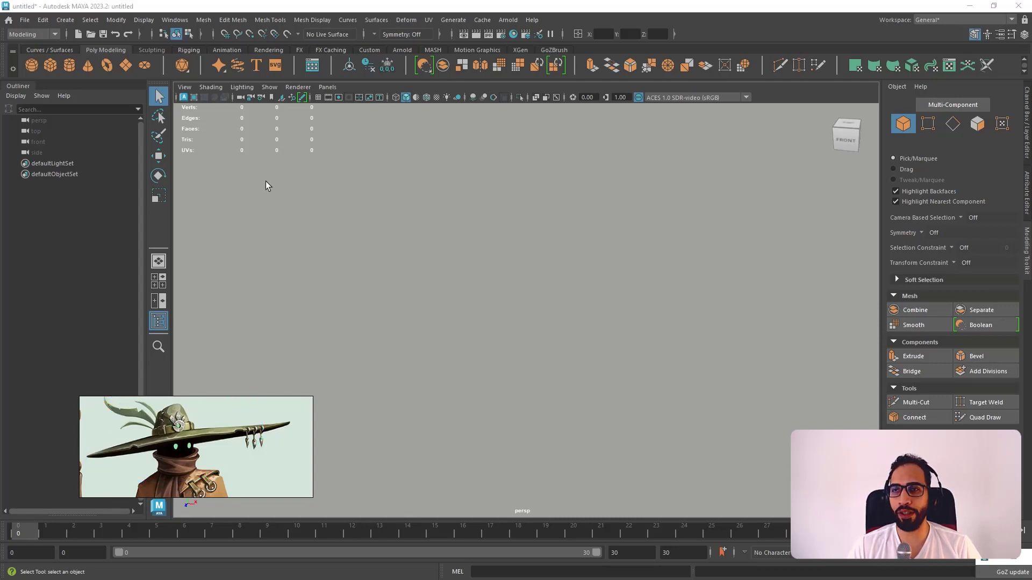
pyautogui.click(53, 65)
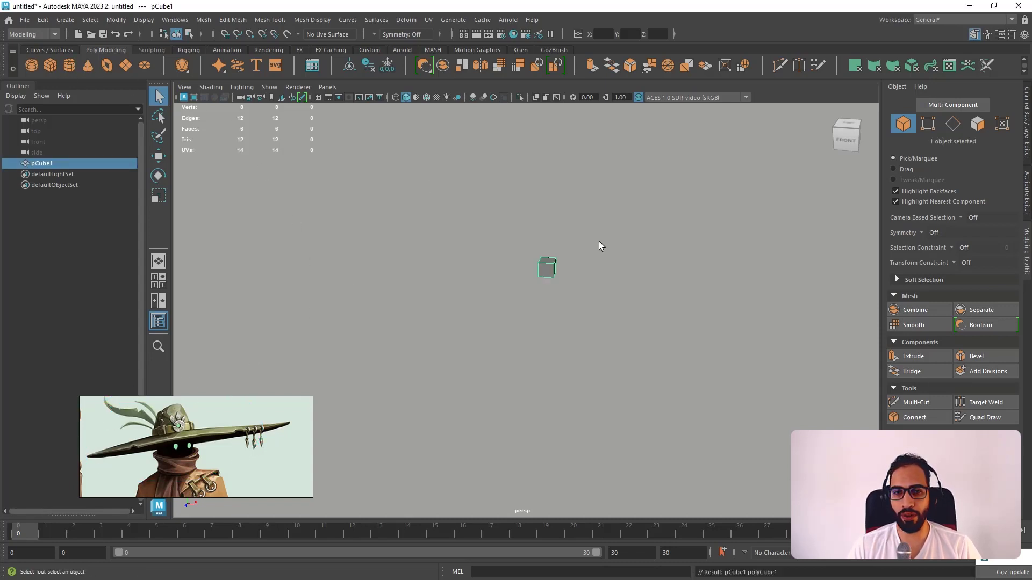
# - Show the grid in the viewport and switch from the perspective view to the full-size front view
pyautogui.click(318, 97)
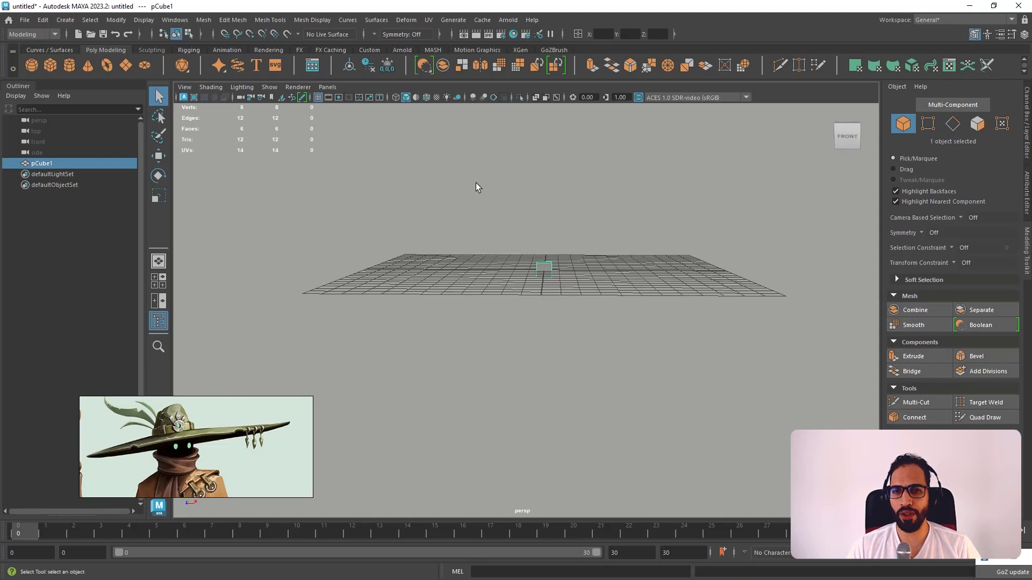
pyautogui.keyDown('alt'); pyautogui.moveTo(512, 202); pyautogui.dragTo(503, 249); pyautogui.keyUp('alt')
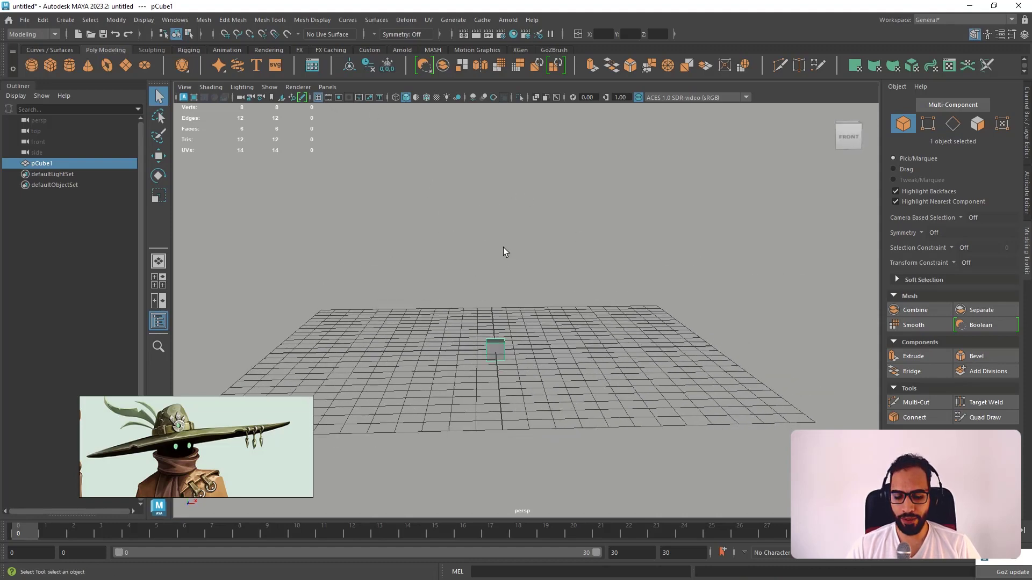
pyautogui.press('space')
pyautogui.press('space')
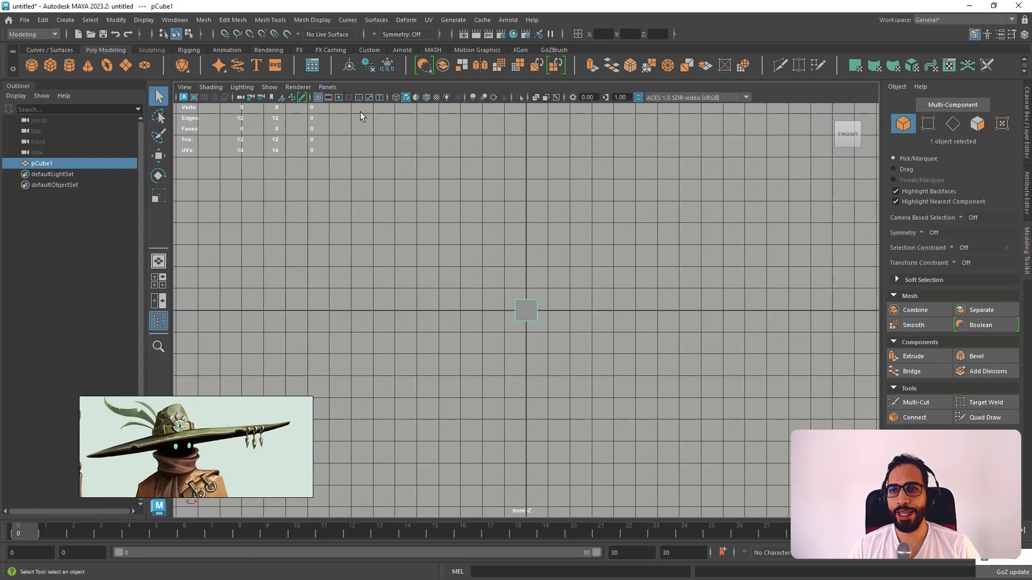
# - Import concept.jpg from the desktop folder "Nexttut - Youtube\04 - Magical" as an image plane in the front view
pyautogui.click(282, 98)
pyautogui.write('C:\\Users\\DANIEL\\Desktop\\Nexttut - Youtube\\04 - Magical')
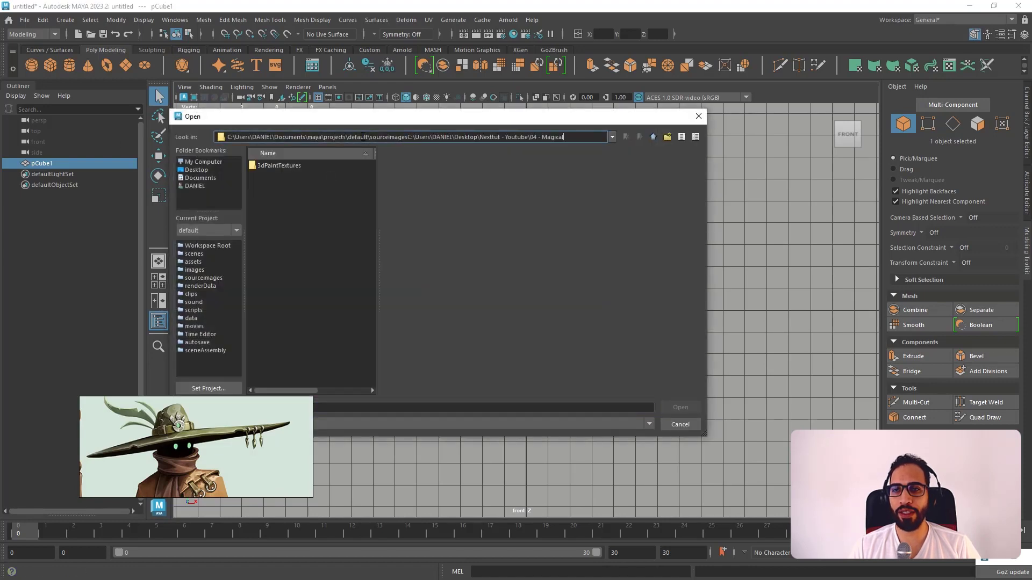
pyautogui.hotkey('ctrl', 'a')
pyautogui.write('C:\\Users\\DANIEL\\Desktop\\Nexttut - Youtube\\04 - Magical')
pyautogui.press('Return')
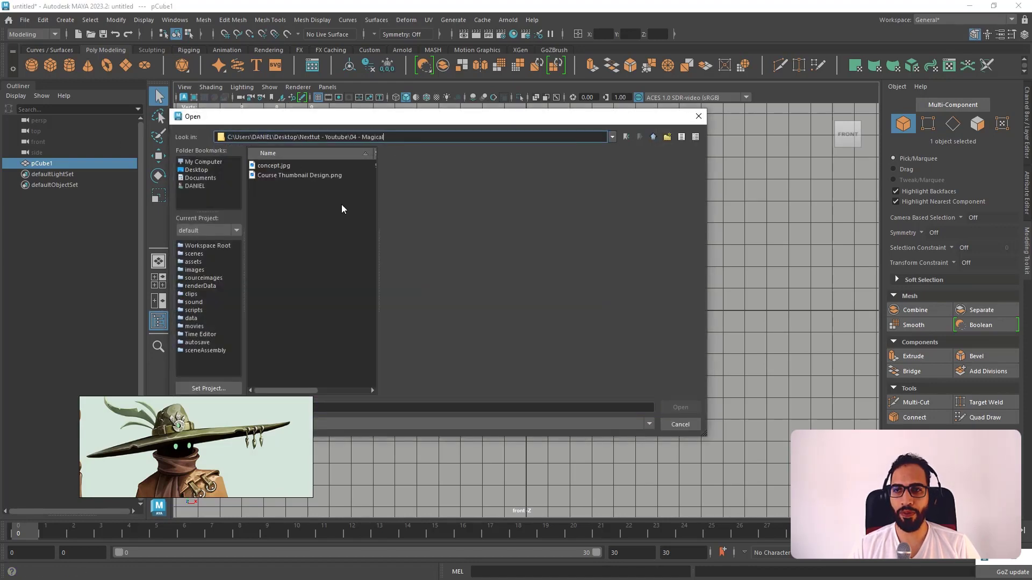
pyautogui.doubleClick(283, 166)
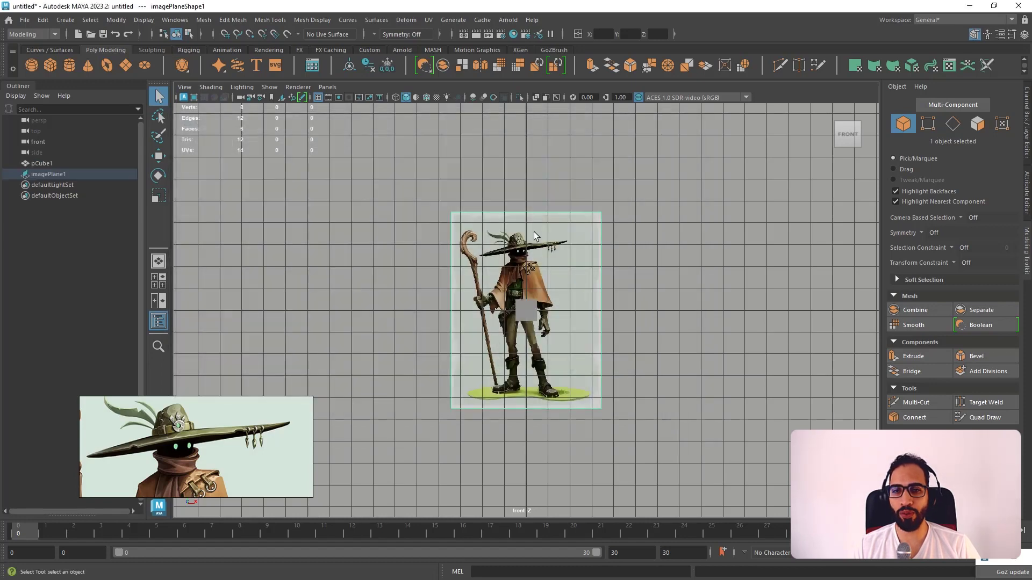
# - Move the image plane up to about 3.83 in Y and back behind the cube to -6.92 in Z, and display the channel values
pyautogui.press('w')
pyautogui.moveTo(551, 286); pyautogui.dragTo(550, 200)
pyautogui.press('space')
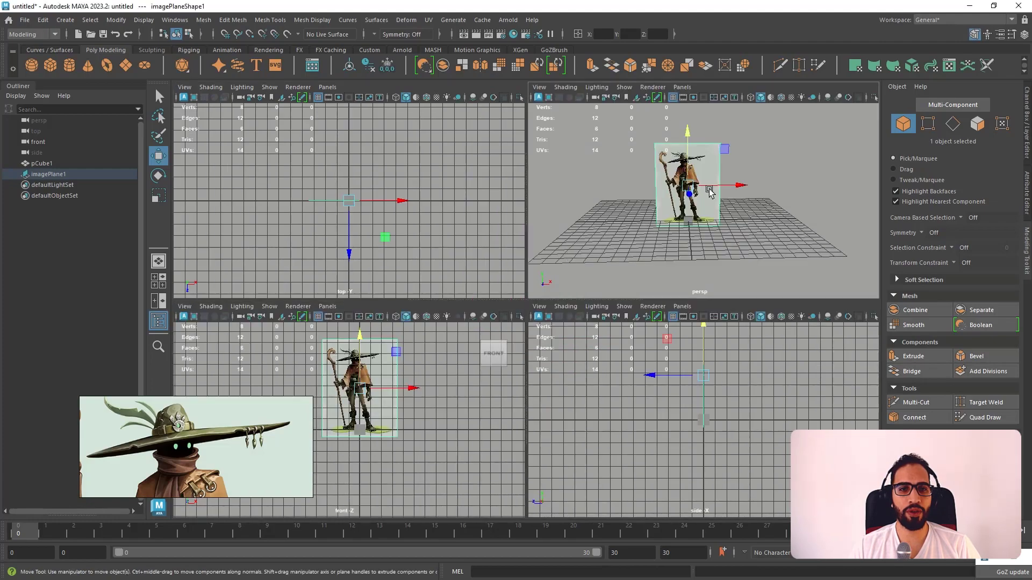
pyautogui.press('space')
pyautogui.keyDown('alt'); pyautogui.moveTo(610, 253); pyautogui.dragTo(534, 221); pyautogui.keyUp('alt')
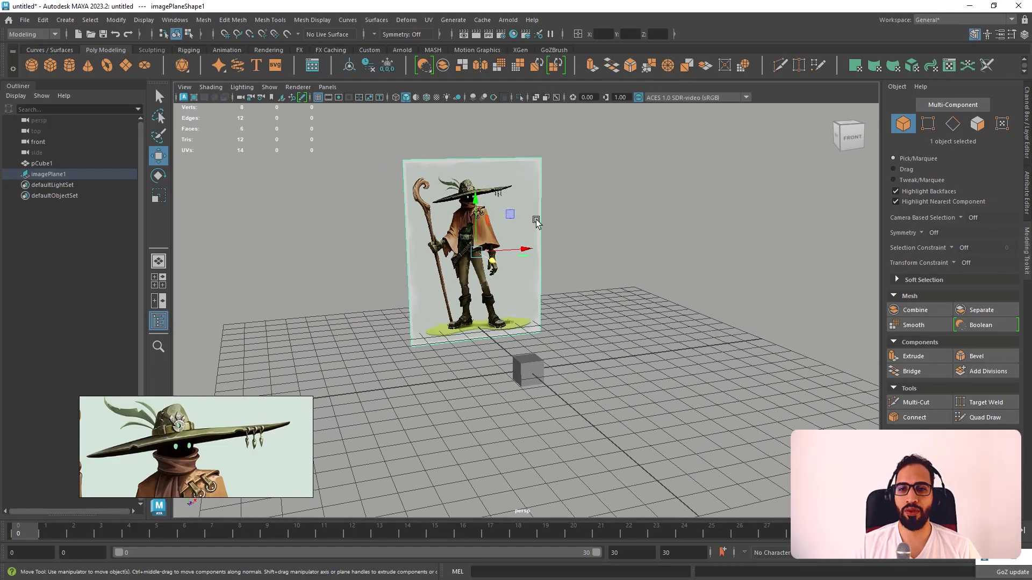
pyautogui.keyDown('alt'); pyautogui.moveTo(618, 258); pyautogui.dragTo(604, 257); pyautogui.keyUp('alt')
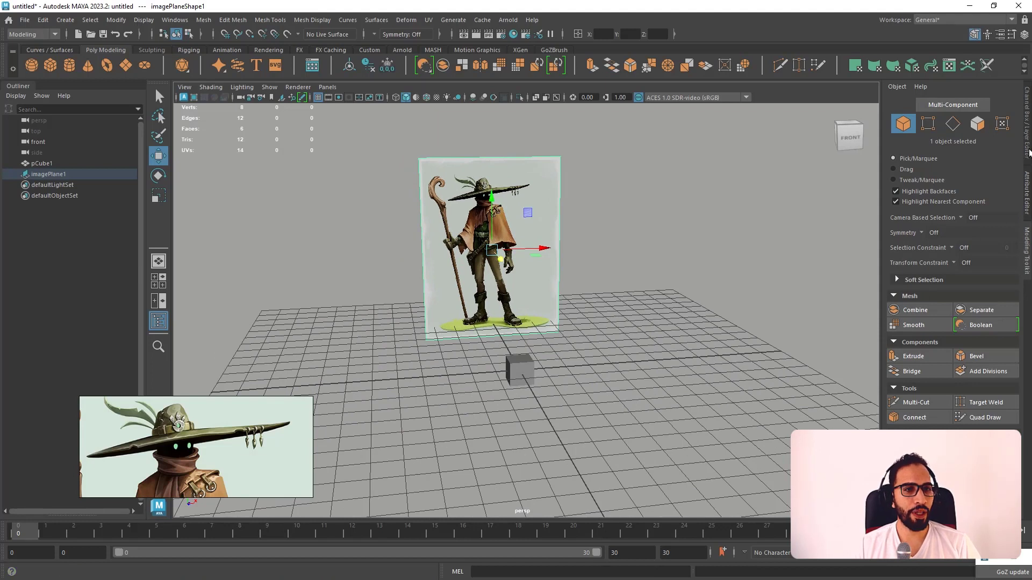
pyautogui.click(1028, 154)
# - Try raising the cube about 1.06 units and stretching it vertically to about 6.73, and undo these changes
pyautogui.click(517, 369)
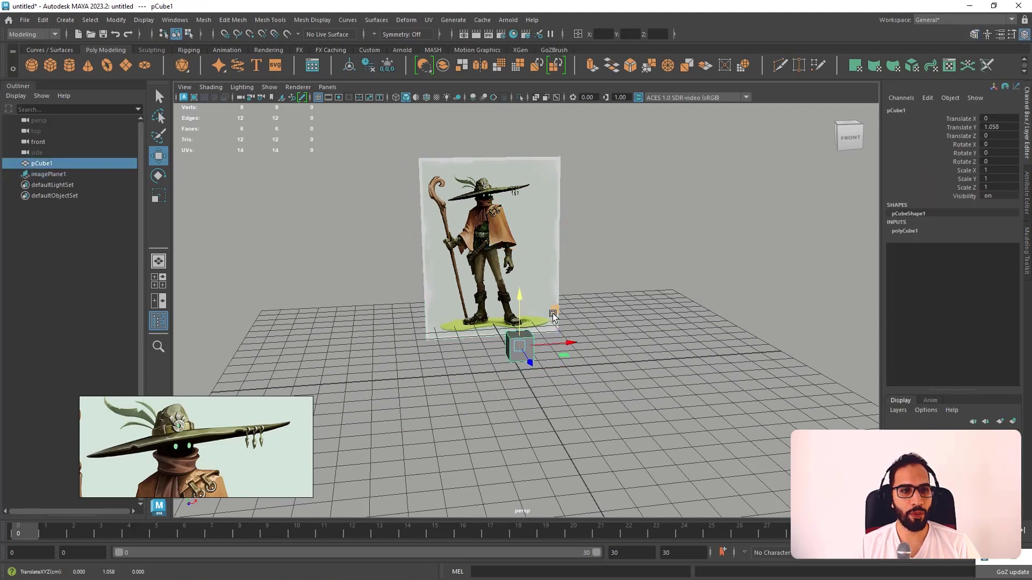
pyautogui.keyDown('alt'); pyautogui.moveTo(554, 316); pyautogui.dragTo(582, 146); pyautogui.keyUp('alt')
pyautogui.press('r')
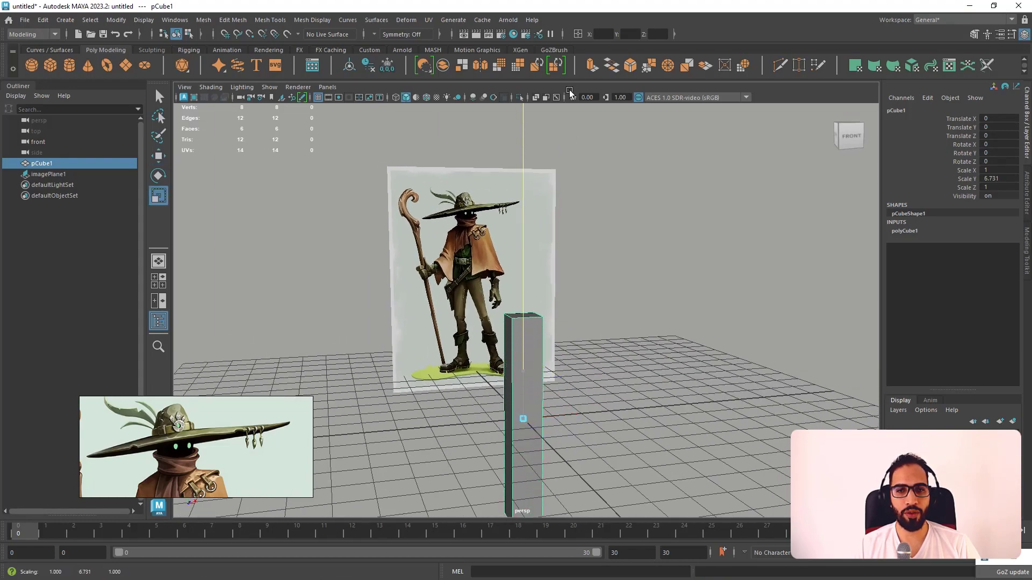
pyautogui.hotkey('ctrl', 'z')
pyautogui.keyDown('alt'); pyautogui.moveTo(589, 253); pyautogui.dragTo(550, 291); pyautogui.keyUp('alt')
# - In the front view, shift the image plane to about 0.395 in X and rotate it about -8.66 degrees around Z to level the hat brim
pyautogui.press('space')
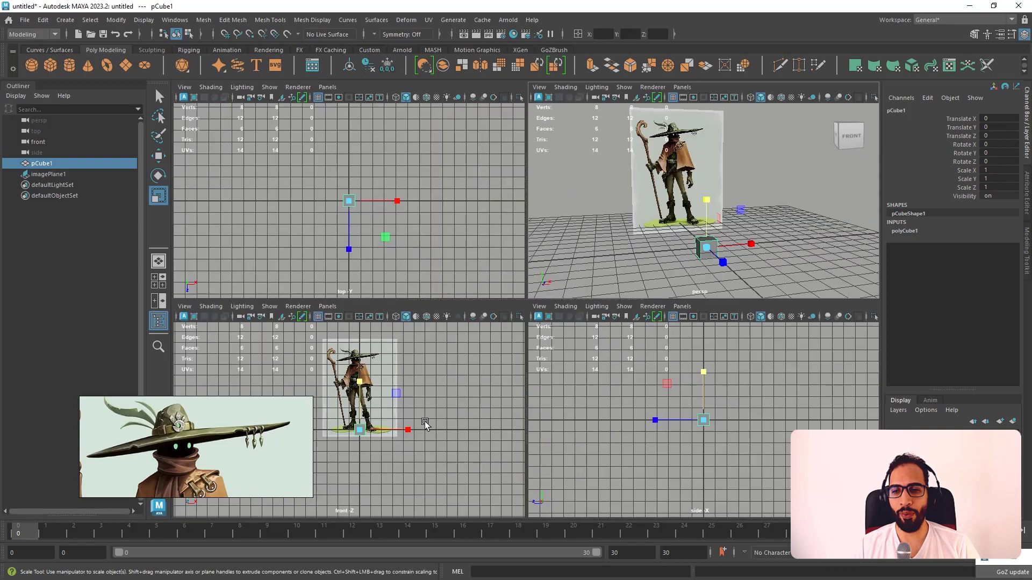
pyautogui.press('space')
pyautogui.press('w')
pyautogui.keyDown('alt'); pyautogui.moveTo(586, 217); pyautogui.dragTo(551, 257, button='middle'); pyautogui.keyUp('alt')
pyautogui.keyDown('alt'); pyautogui.moveTo(551, 256); pyautogui.dragTo(593, 258, button='right'); pyautogui.keyUp('alt')
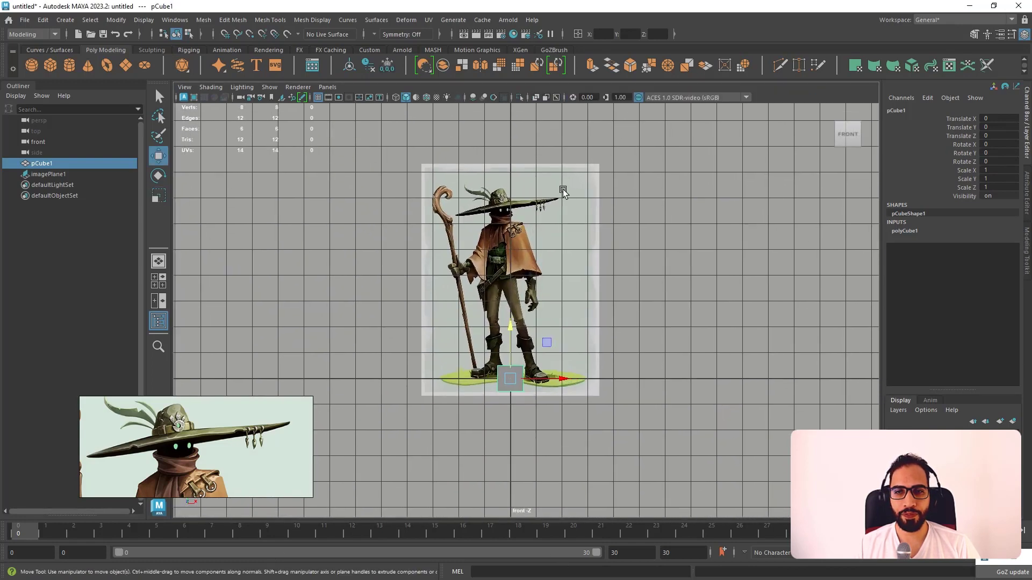
pyautogui.moveTo(616, 225); pyautogui.dragTo(591, 188)
pyautogui.keyDown('alt'); pyautogui.moveTo(587, 297); pyautogui.dragTo(610, 375, button='right'); pyautogui.keyUp('alt')
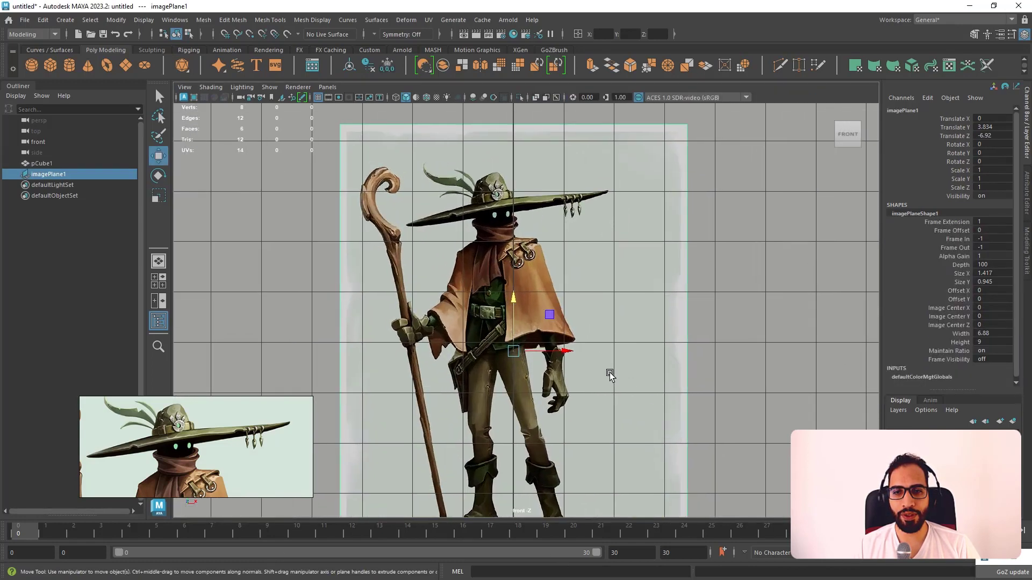
pyautogui.moveTo(553, 352); pyautogui.dragTo(573, 351)
pyautogui.keyDown('alt'); pyautogui.moveTo(587, 338); pyautogui.dragTo(598, 339, button='right'); pyautogui.keyUp('alt')
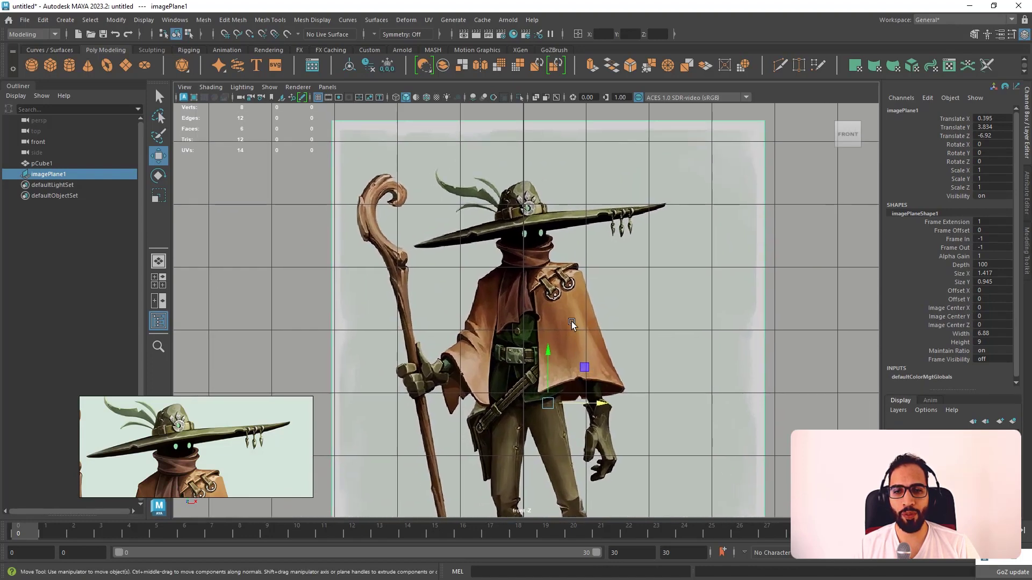
pyautogui.press('e')
pyautogui.moveTo(570, 361); pyautogui.dragTo(575, 364)
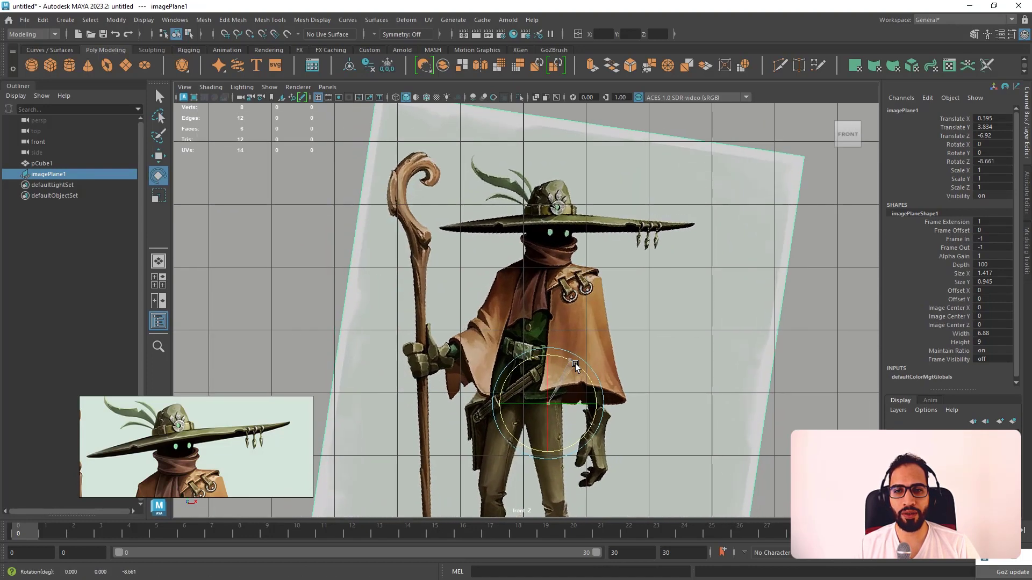
# - Move the rotated image plane horizontally to Translate X -0.067, centring the character's hat on the vertical grid axis
pyautogui.press('w')
pyautogui.moveTo(591, 410); pyautogui.dragTo(589, 409)
pyautogui.hotkey('ctrl', 'z')
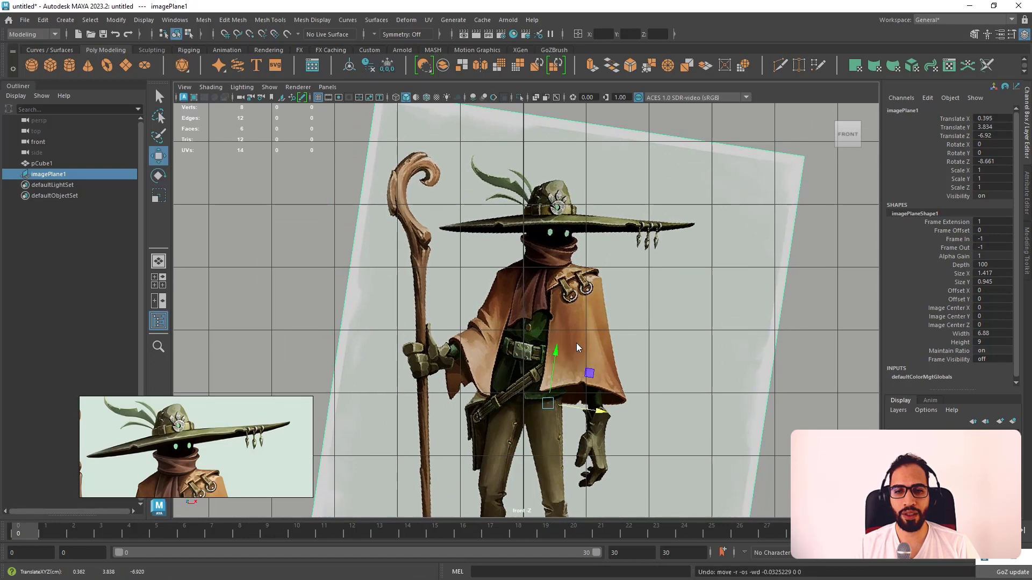
pyautogui.moveTo(576, 343); pyautogui.dragTo(540, 346)
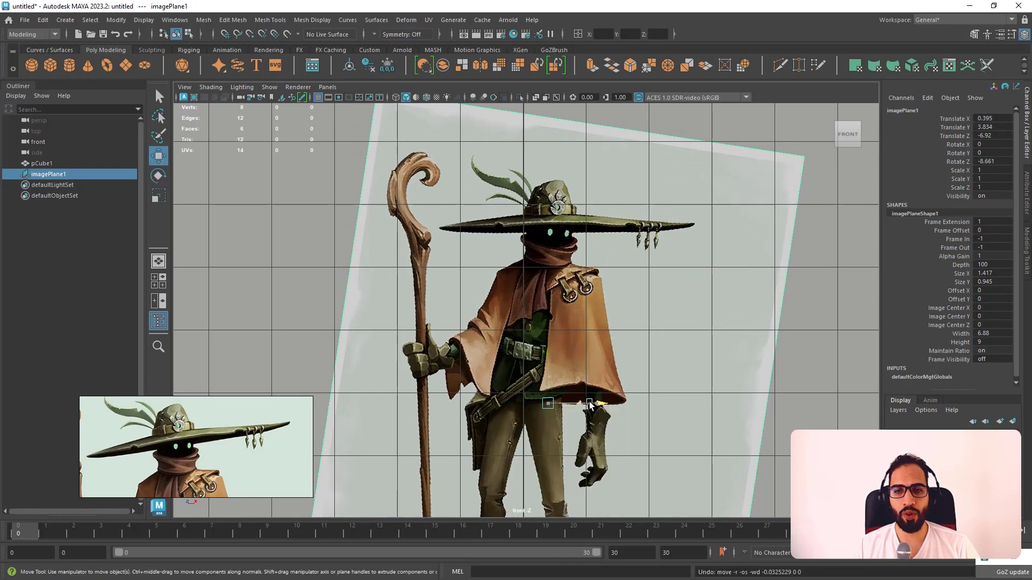
pyautogui.moveTo(589, 401); pyautogui.dragTo(558, 405)
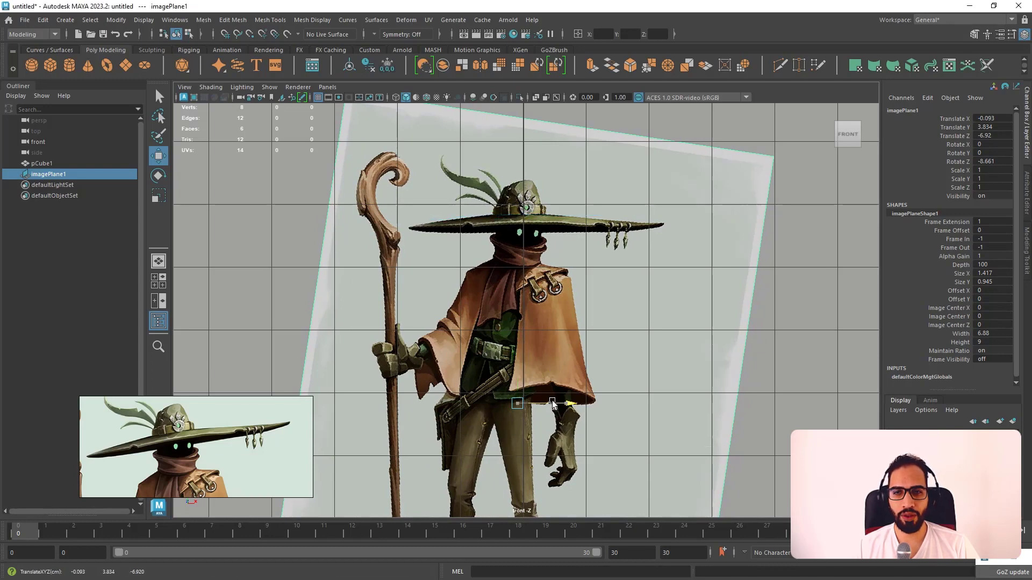
pyautogui.moveTo(553, 403); pyautogui.dragTo(555, 404)
pyautogui.scroll(-4, 535, 436)
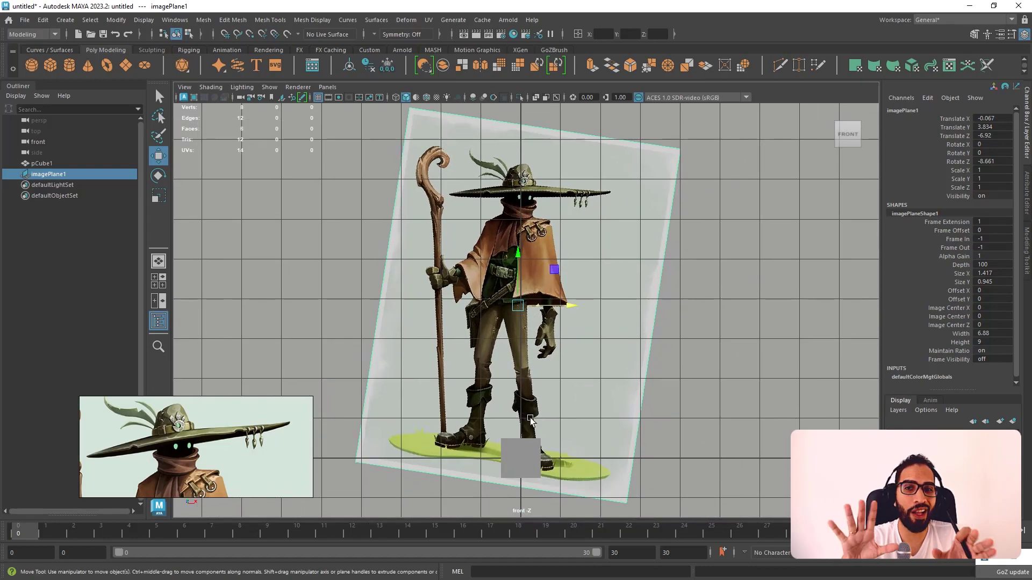
# - Raise the cube to about 6.40 in Y so it sits over the character's head, just below the hat's crown
pyautogui.click(541, 452)
pyautogui.moveTo(521, 446); pyautogui.dragTo(546, 166)
pyautogui.scroll(3, 629, 352)
pyautogui.scroll(3, 553, 283)
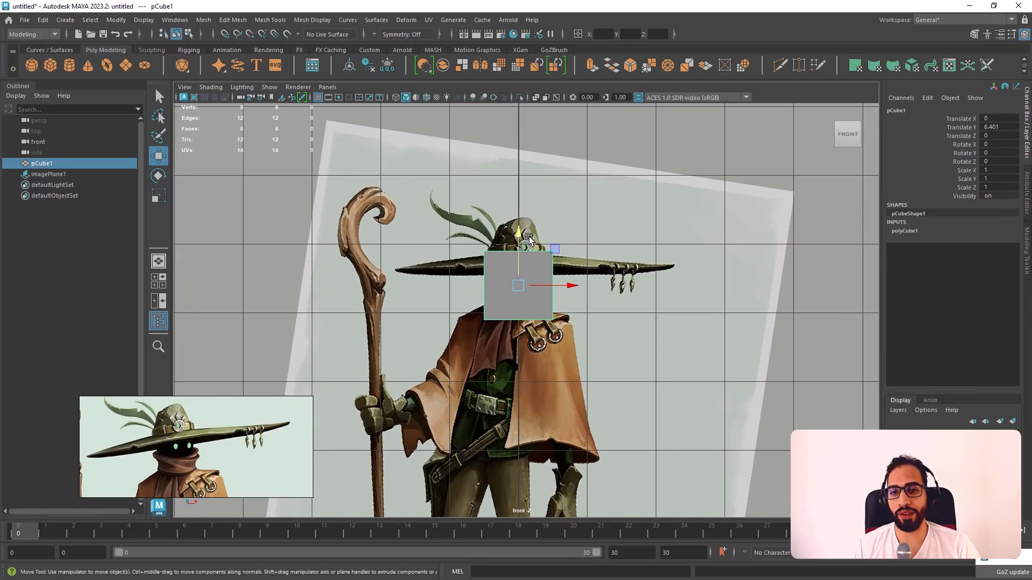
pyautogui.scroll(3, 529, 238)
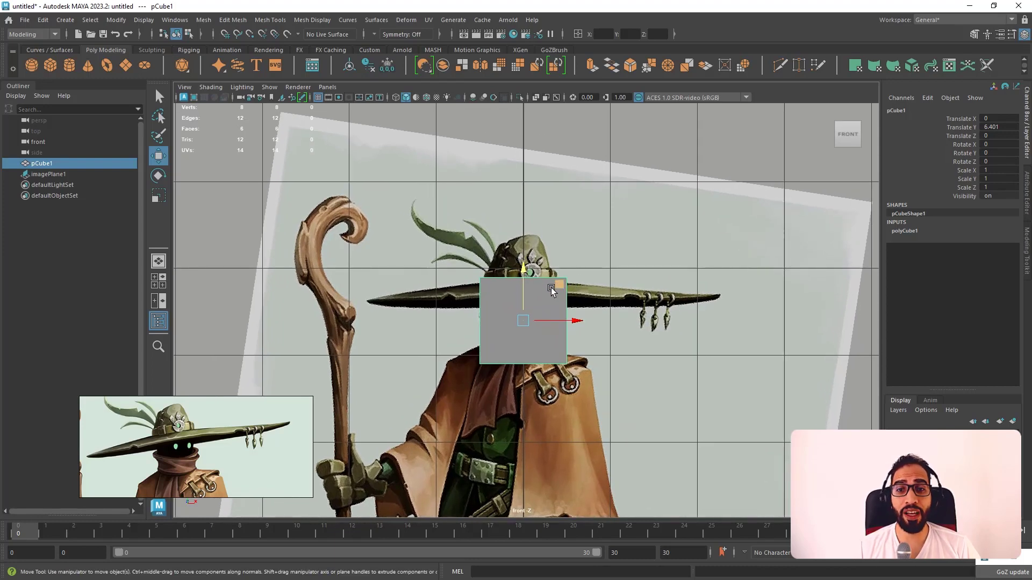
pyautogui.scroll(3, 565, 295)
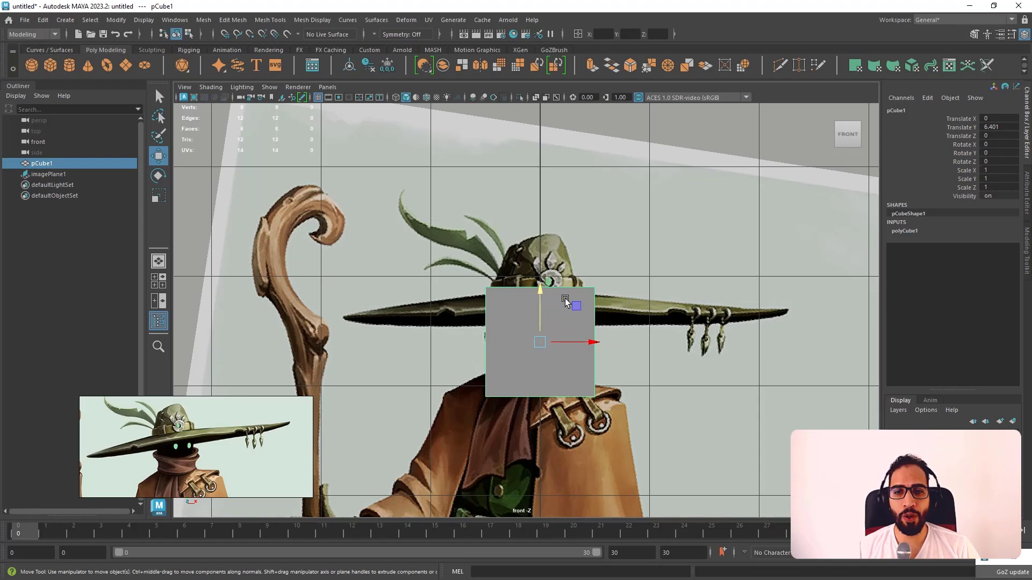
# - Smooth the cube with one division to make a rounded head shape, and return to object selection with the cube selected
pyautogui.click(204, 20)
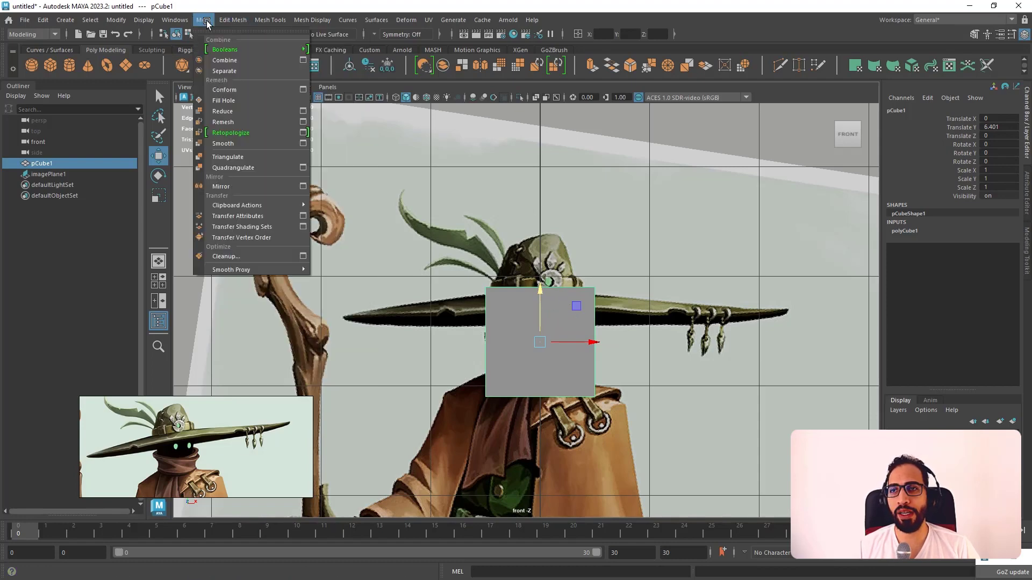
pyautogui.click(244, 144)
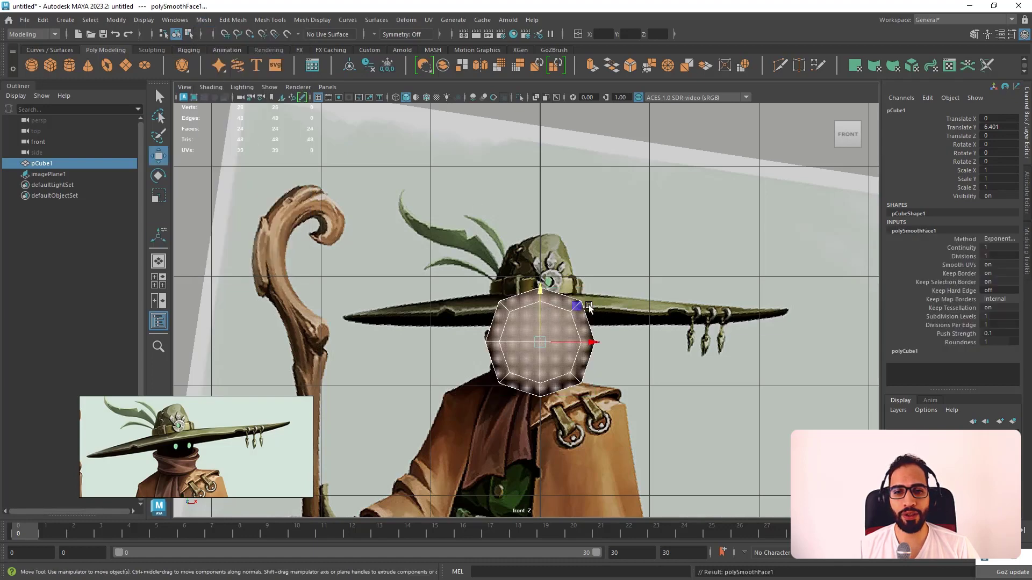
pyautogui.scroll(2, 591, 290)
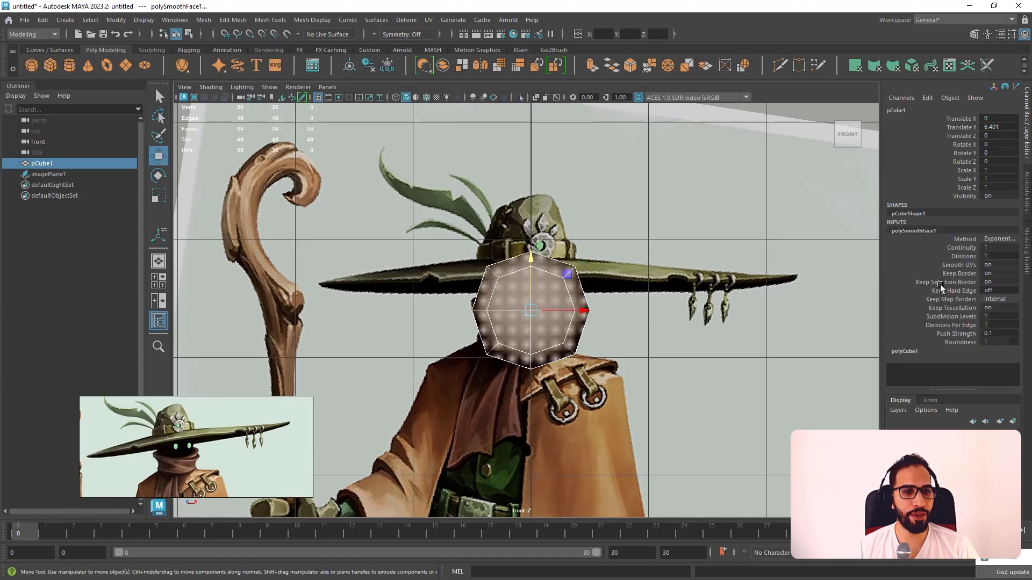
pyautogui.click(908, 351)
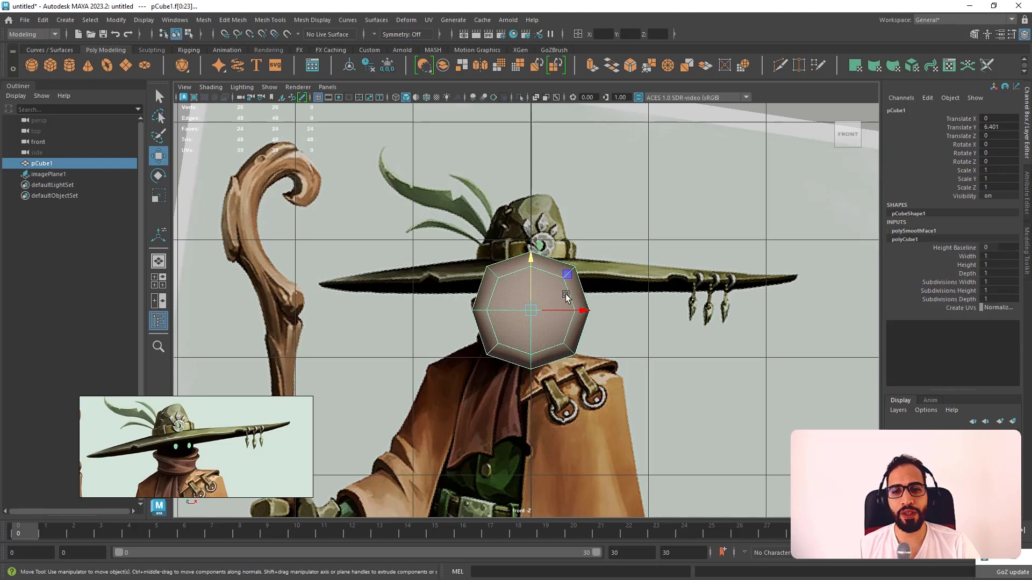
pyautogui.moveTo(565, 295); pyautogui.dragTo(624, 258, button='right')
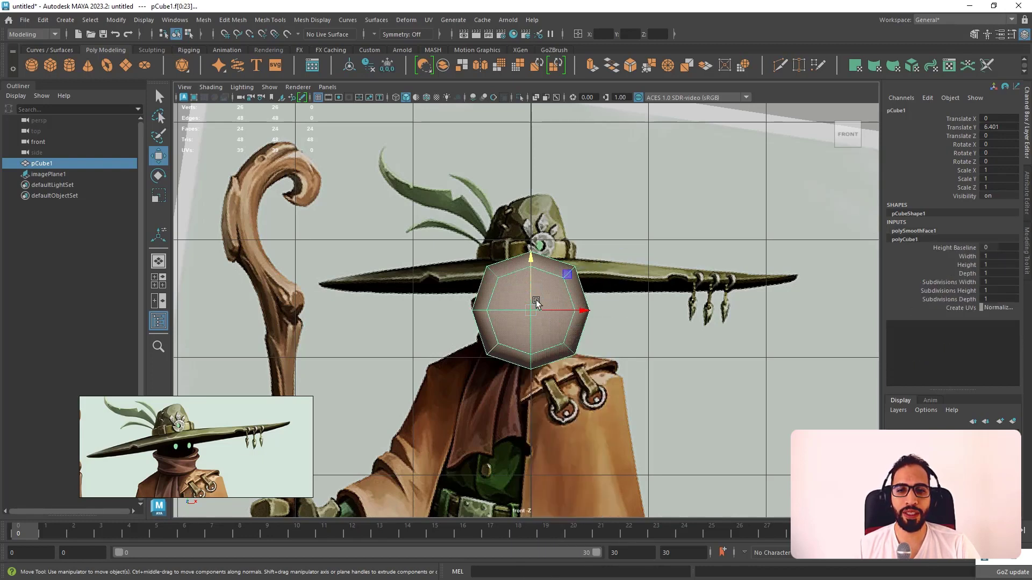
pyautogui.click(619, 320)
pyautogui.click(562, 309)
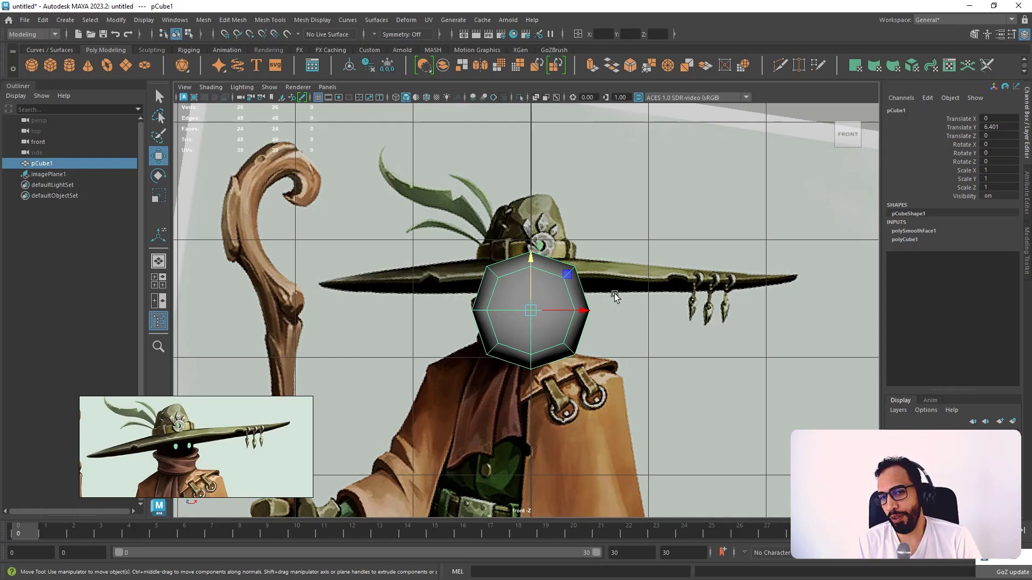
# - Expand the cube's polyCube1 creation attributes and examine the hat's crown and brim in the reference around the smoothed cube
pyautogui.scroll(2, 652, 305)
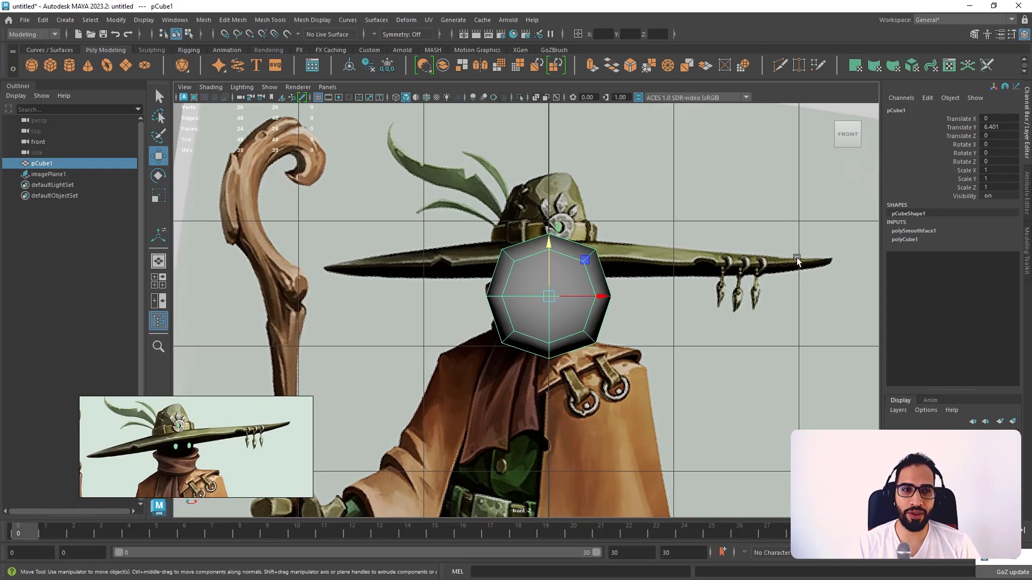
pyautogui.click(903, 239)
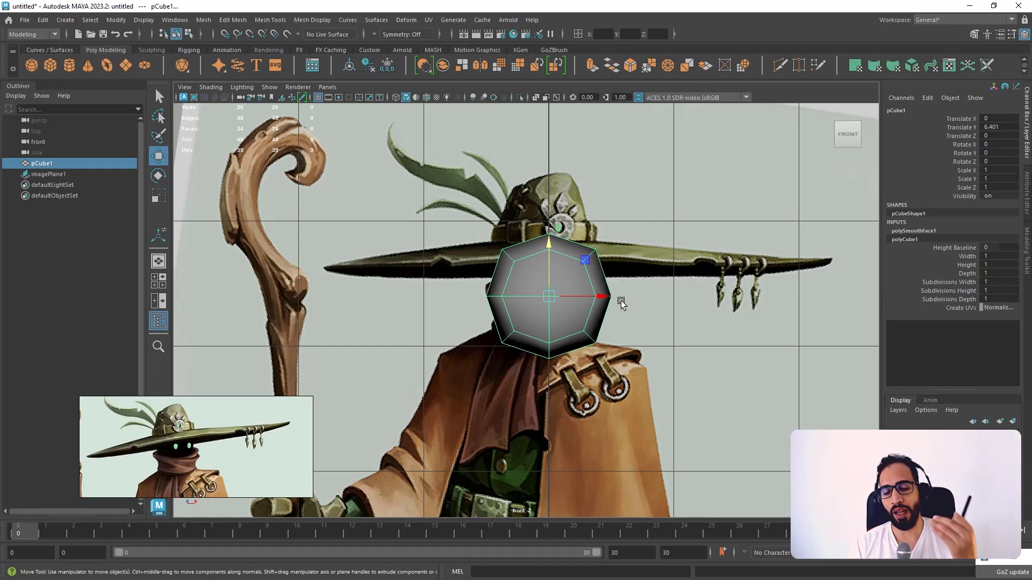
pyautogui.keyDown('alt'); pyautogui.moveTo(559, 275); pyautogui.dragTo(514, 305, button='middle'); pyautogui.keyUp('alt')
pyautogui.keyDown('alt'); pyautogui.moveTo(525, 295); pyautogui.dragTo(526, 343, button='right'); pyautogui.keyUp('alt')
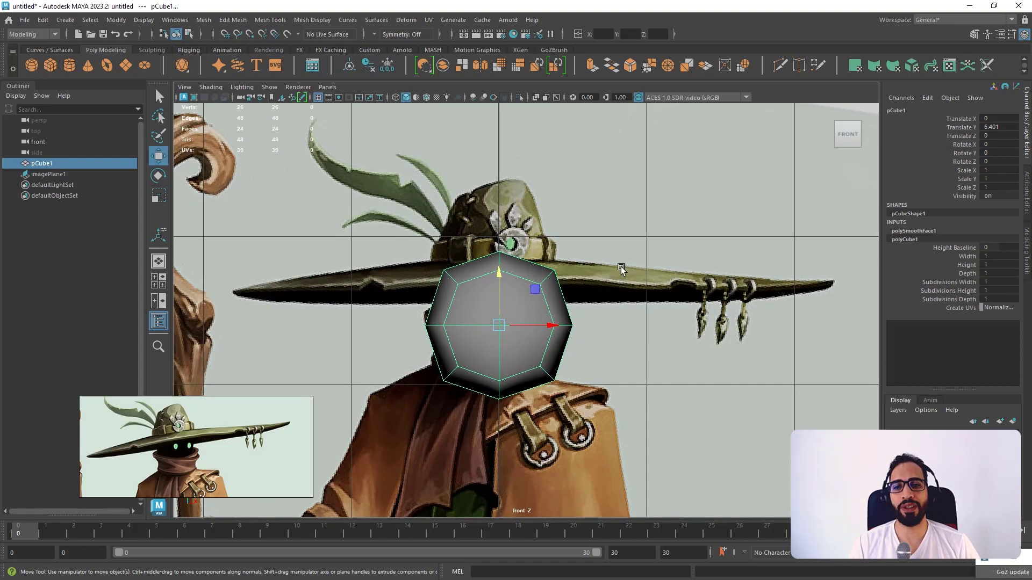
pyautogui.keyDown('alt'); pyautogui.moveTo(621, 269); pyautogui.dragTo(656, 257, button='middle'); pyautogui.keyUp('alt')
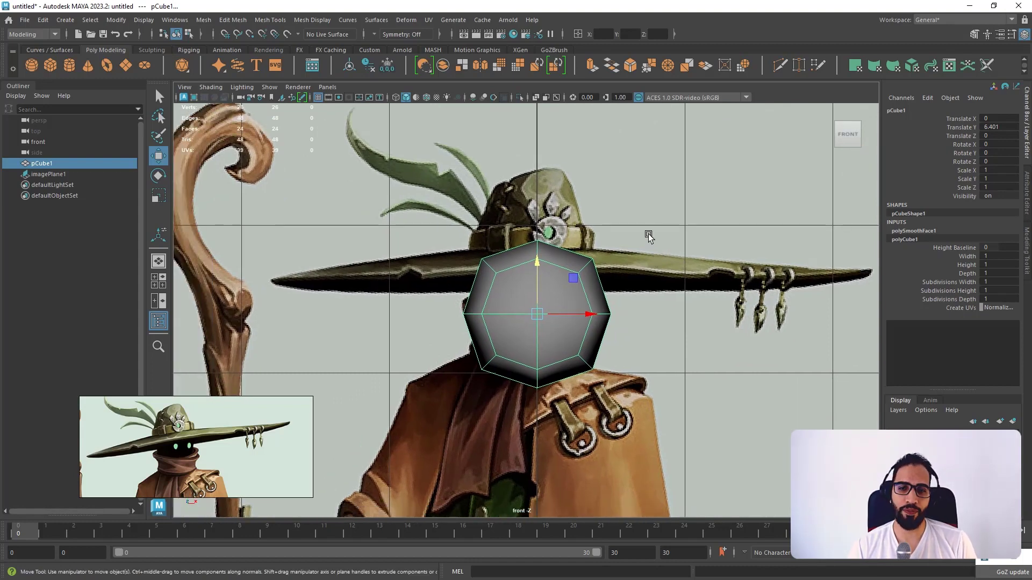
pyautogui.keyDown('alt'); pyautogui.moveTo(521, 252); pyautogui.dragTo(544, 232, button='middle'); pyautogui.keyUp('alt')
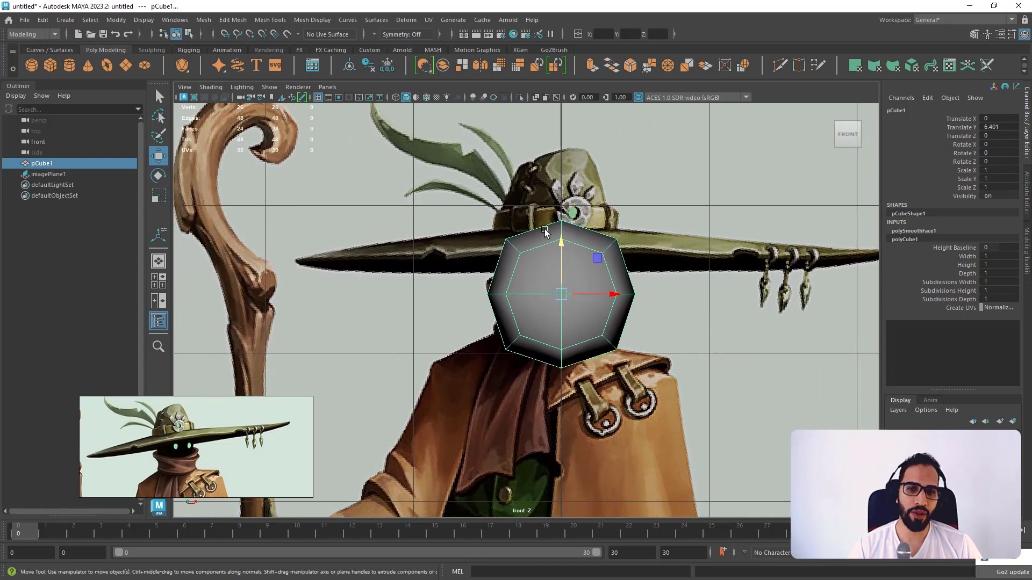
pyautogui.keyDown('alt'); pyautogui.moveTo(661, 269); pyautogui.dragTo(682, 289, button='middle'); pyautogui.keyUp('alt')
pyautogui.keyDown('alt'); pyautogui.moveTo(666, 269); pyautogui.dragTo(710, 289, button='right'); pyautogui.keyUp('alt')
pyautogui.keyDown('alt'); pyautogui.moveTo(710, 290); pyautogui.dragTo(653, 313, button='middle'); pyautogui.keyUp('alt')
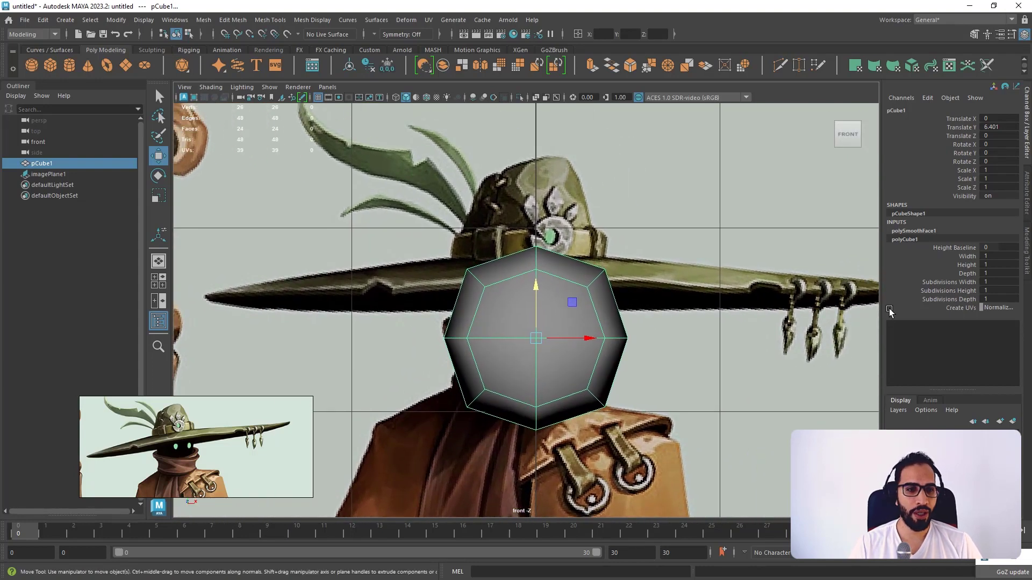
# - Set the Divisions of the cube's polySmoothFace1 to 2 for a rounder mesh
pyautogui.keyDown('alt'); pyautogui.moveTo(584, 231); pyautogui.dragTo(593, 256, button='right'); pyautogui.keyUp('alt')
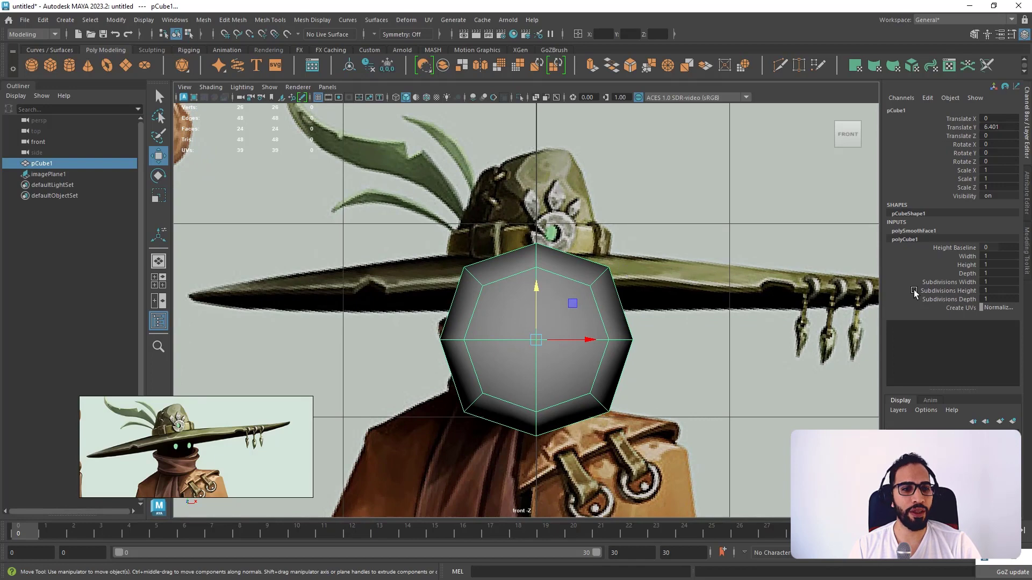
pyautogui.keyDown('alt'); pyautogui.moveTo(629, 301); pyautogui.dragTo(658, 312, button='right'); pyautogui.keyUp('alt')
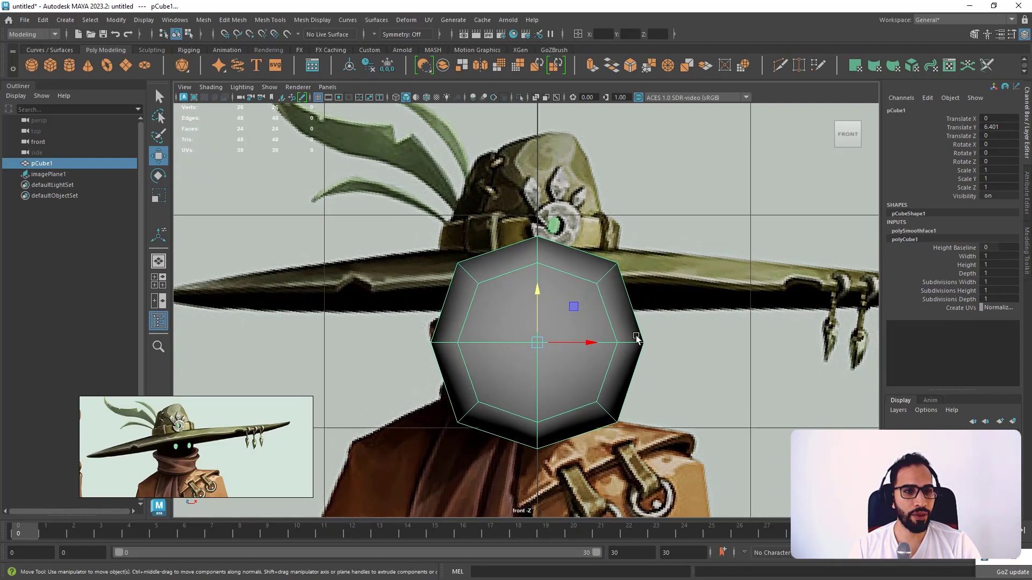
pyautogui.click(912, 231)
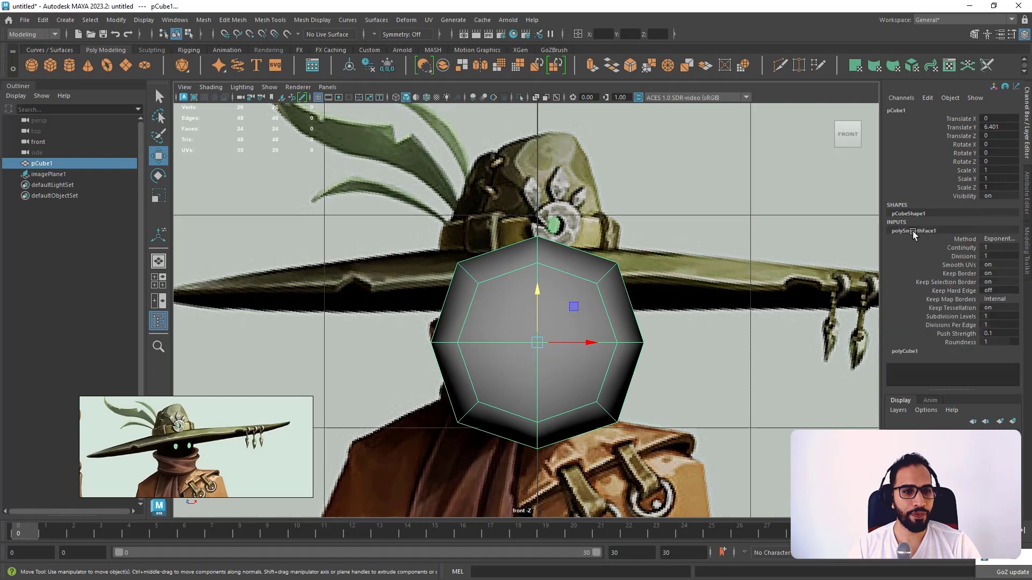
pyautogui.doubleClick(992, 257)
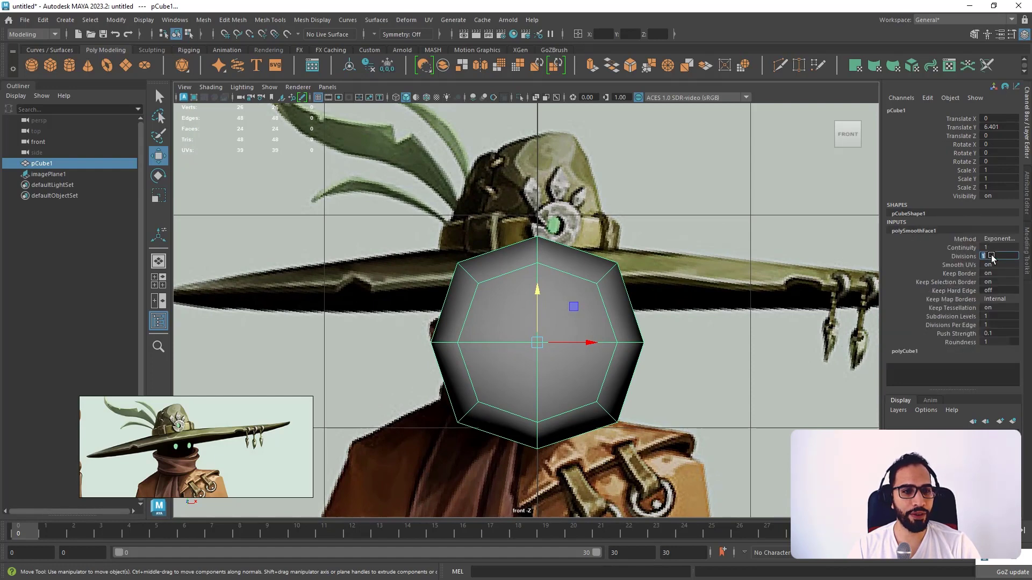
pyautogui.write('2')
pyautogui.press('Return')
pyautogui.scroll(-2, 669, 279)
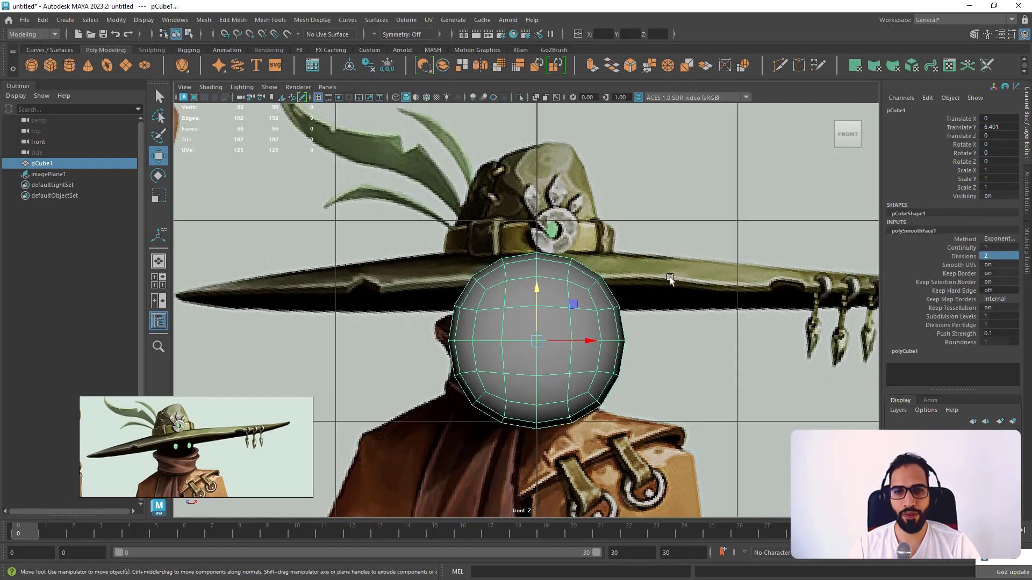
# - Raise the smoothed mesh to about 6.97 in Y over the hat's crown and show the front view in wireframe
pyautogui.moveTo(539, 294); pyautogui.dragTo(543, 194)
pyautogui.press('space')
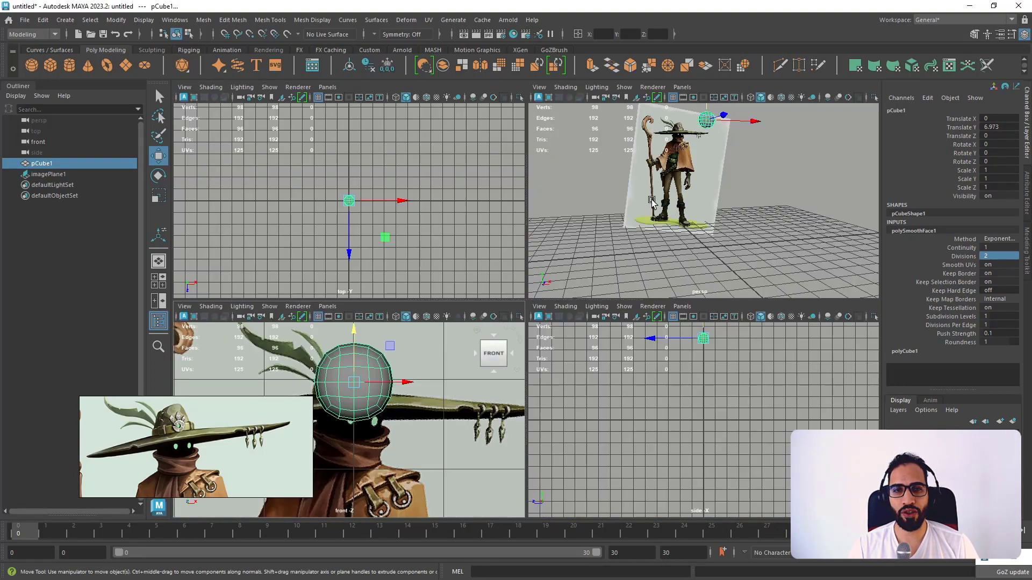
pyautogui.press('space')
pyautogui.press('space')
pyautogui.press('space')
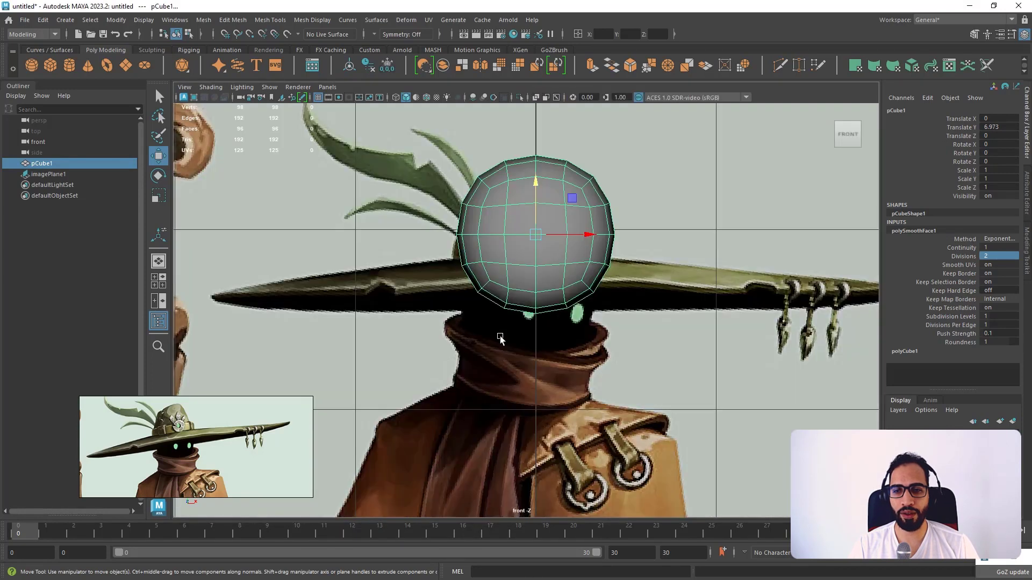
pyautogui.click(395, 98)
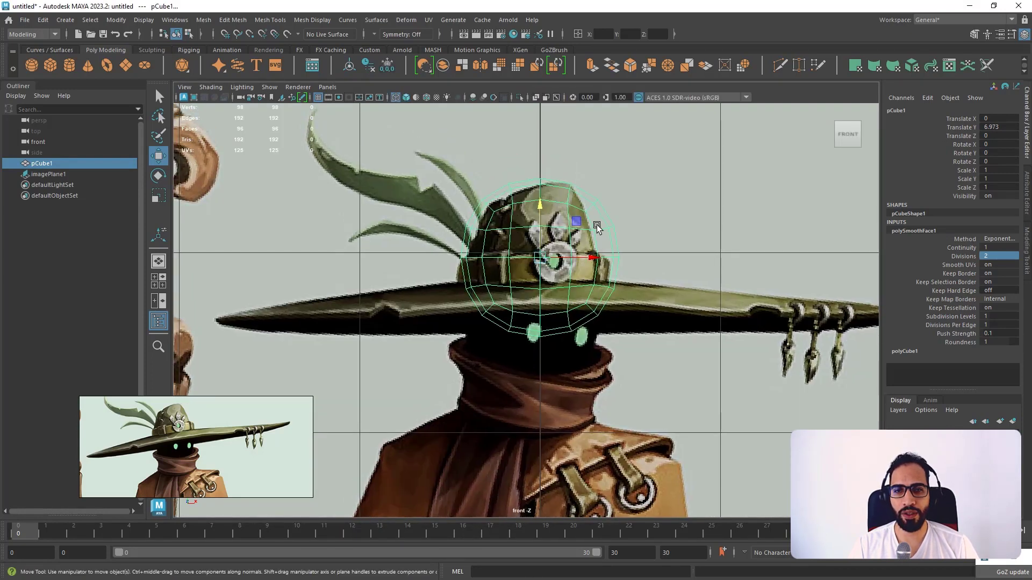
# - Select the mesh's upper vertices and scale them narrower in X to follow the top of the hat's crown
pyautogui.rightClick(583, 203)
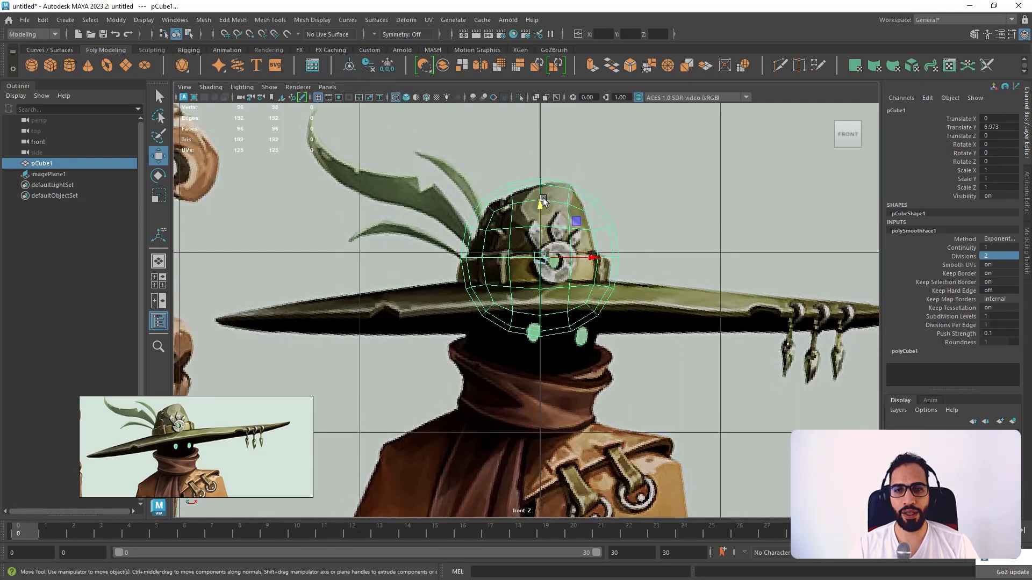
pyautogui.moveTo(540, 191); pyautogui.dragTo(440, 152, button='right')
pyautogui.moveTo(440, 153); pyautogui.dragTo(617, 216)
pyautogui.press('r')
pyautogui.moveTo(491, 197); pyautogui.dragTo(502, 197)
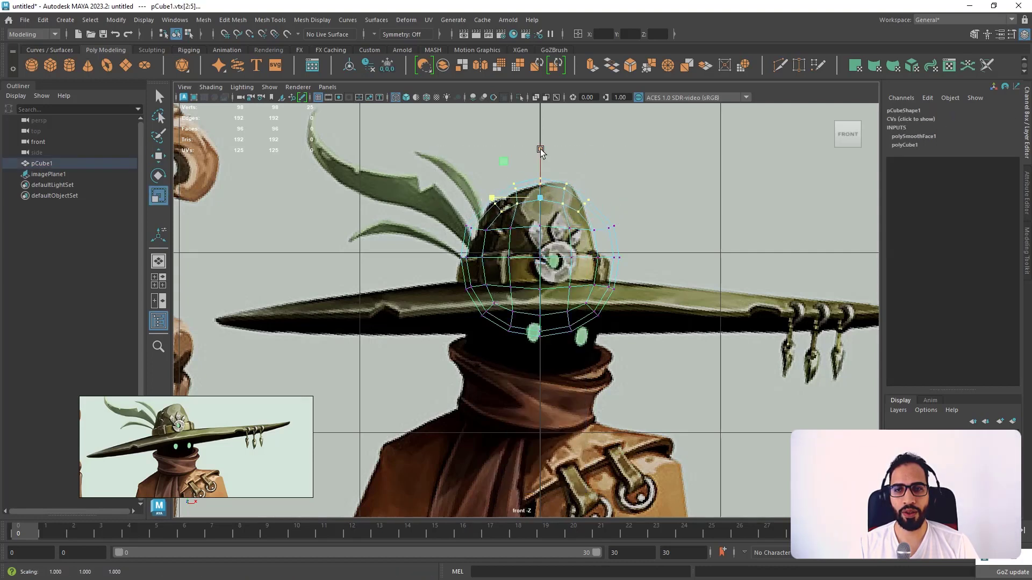
pyautogui.moveTo(540, 150); pyautogui.dragTo(544, 163)
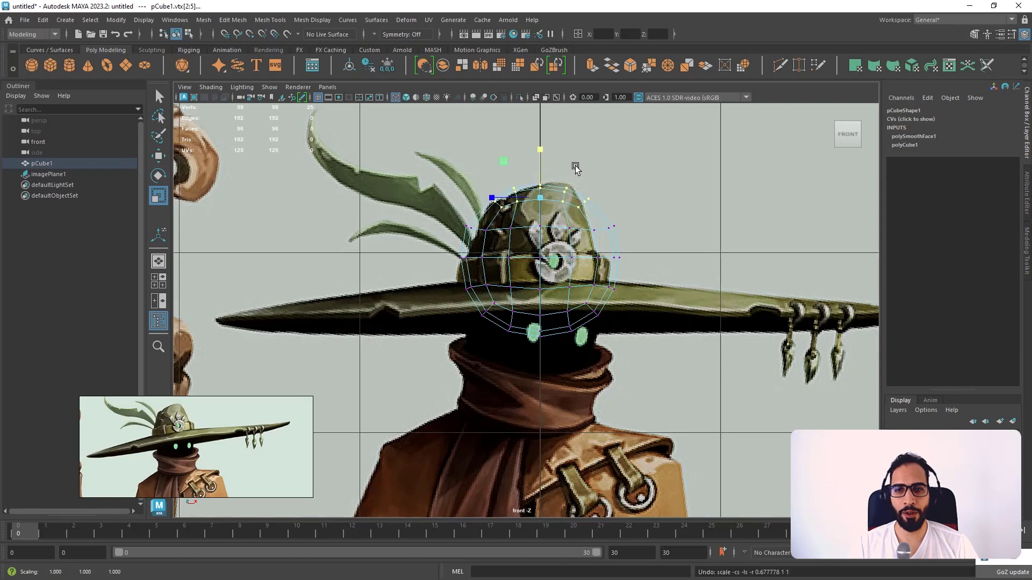
pyautogui.moveTo(497, 198); pyautogui.dragTo(504, 198)
# - Delete the two horizontal edge loops around the middle of the mesh, between the crown's top and the brim line
pyautogui.rightClick(505, 196)
pyautogui.moveTo(499, 233); pyautogui.dragTo(504, 199, button='right')
pyautogui.doubleClick(494, 230)
pyautogui.press('w')
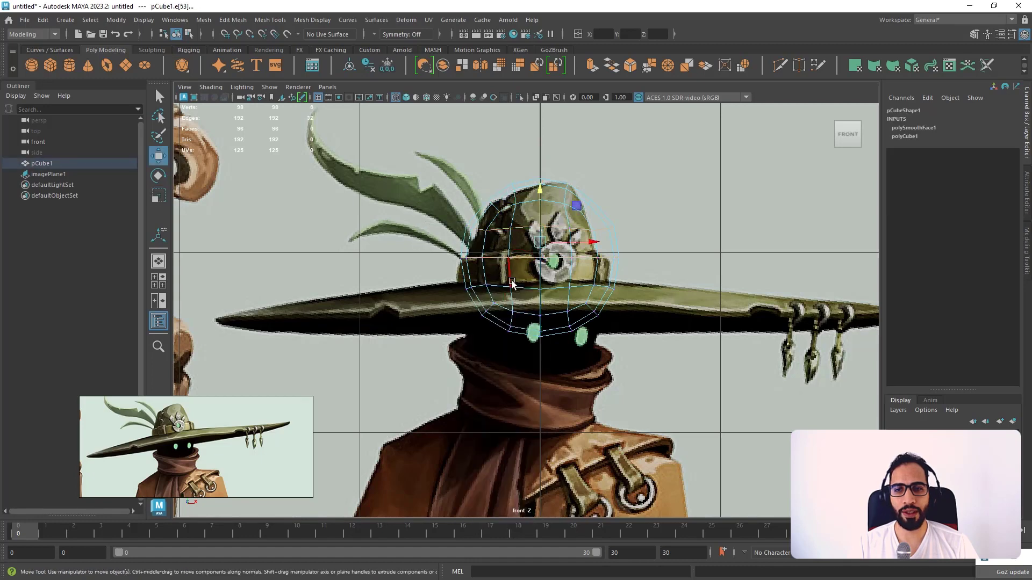
pyautogui.keyDown('shift'); pyautogui.doubleClick(494, 287); pyautogui.keyUp('shift')
pyautogui.press('Delete')
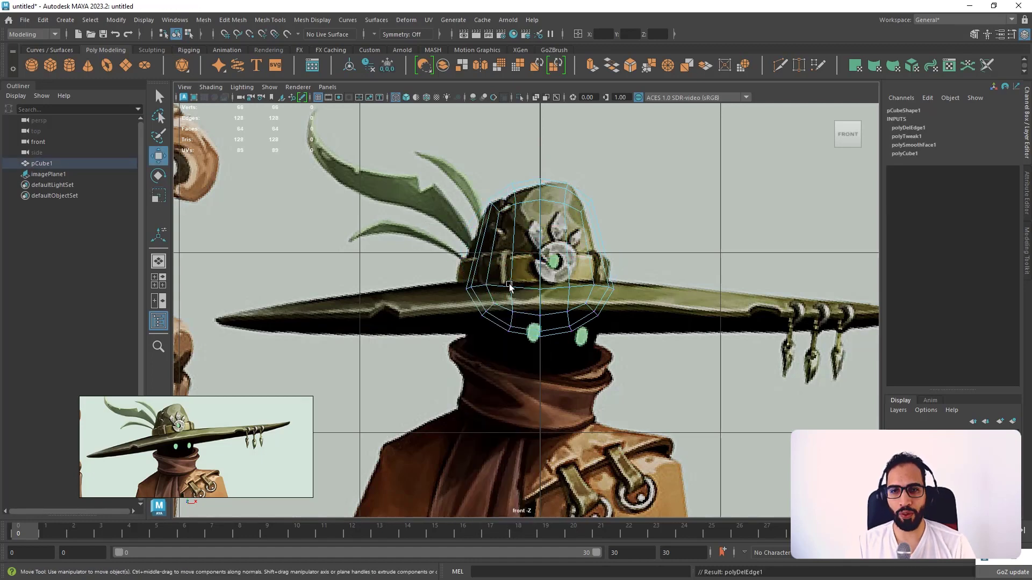
# - Delete the faces of the mesh below the brim line, leaving an open-bottomed crown
pyautogui.moveTo(488, 274); pyautogui.dragTo(488, 308, button='right')
pyautogui.moveTo(446, 382); pyautogui.dragTo(638, 306)
pyautogui.press('Delete')
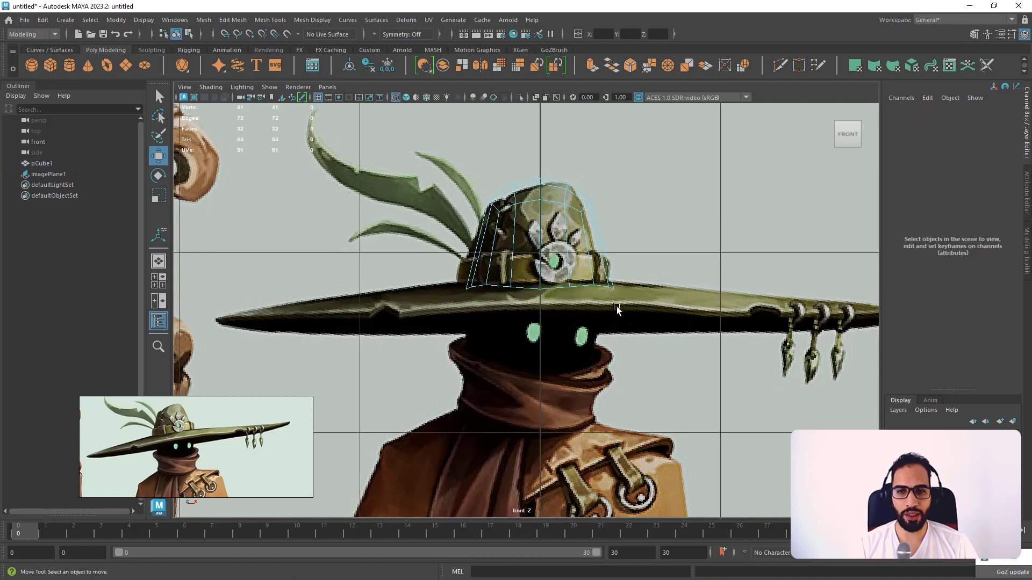
# - Return to object selection, add the image plane to a new display layer and clear the selection
pyautogui.moveTo(586, 262); pyautogui.dragTo(644, 242, button='right')
pyautogui.scroll(-5, 535, 210)
pyautogui.scroll(-3, 535, 209)
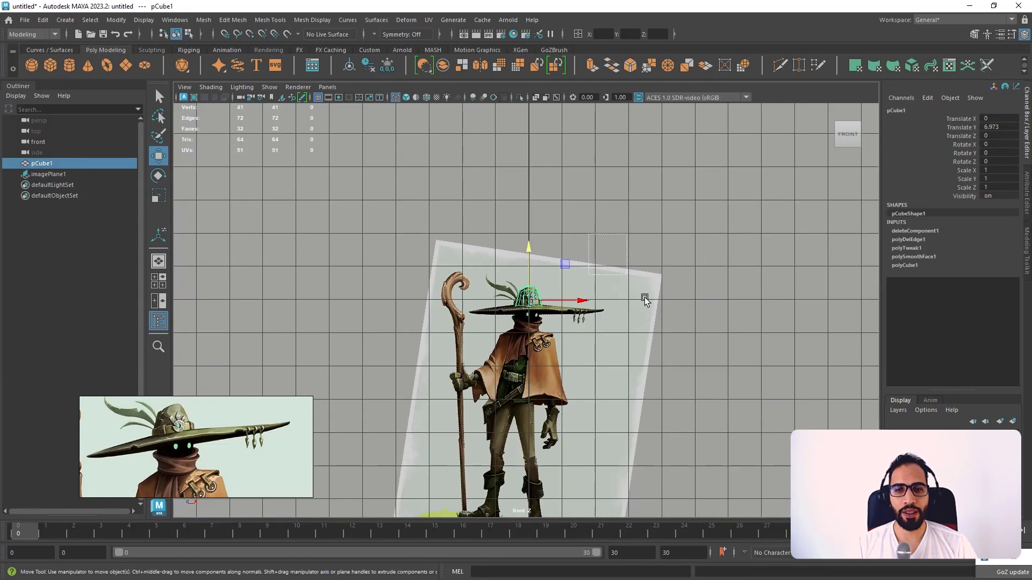
pyautogui.click(645, 299)
pyautogui.press('f')
pyautogui.click(1007, 423)
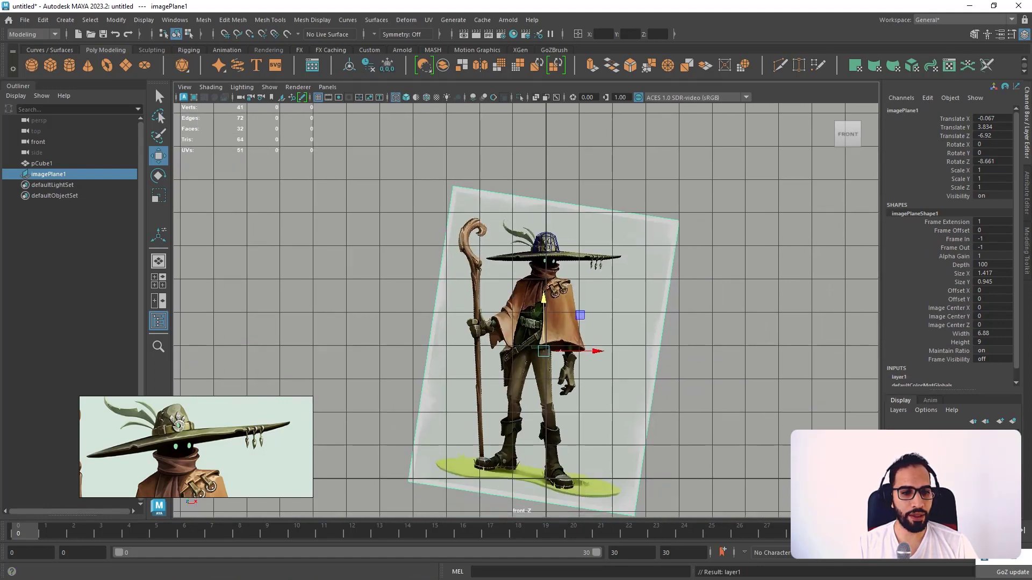
pyautogui.click(689, 276)
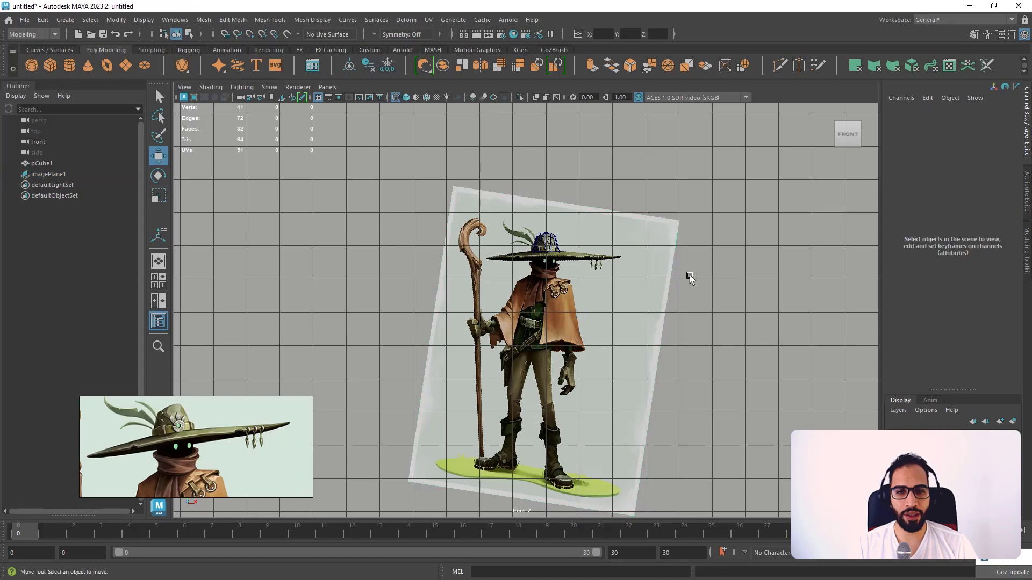
# - Select the bottom ring of vertices on the crown mesh and activate the Scale tool
pyautogui.scroll(3, 653, 204)
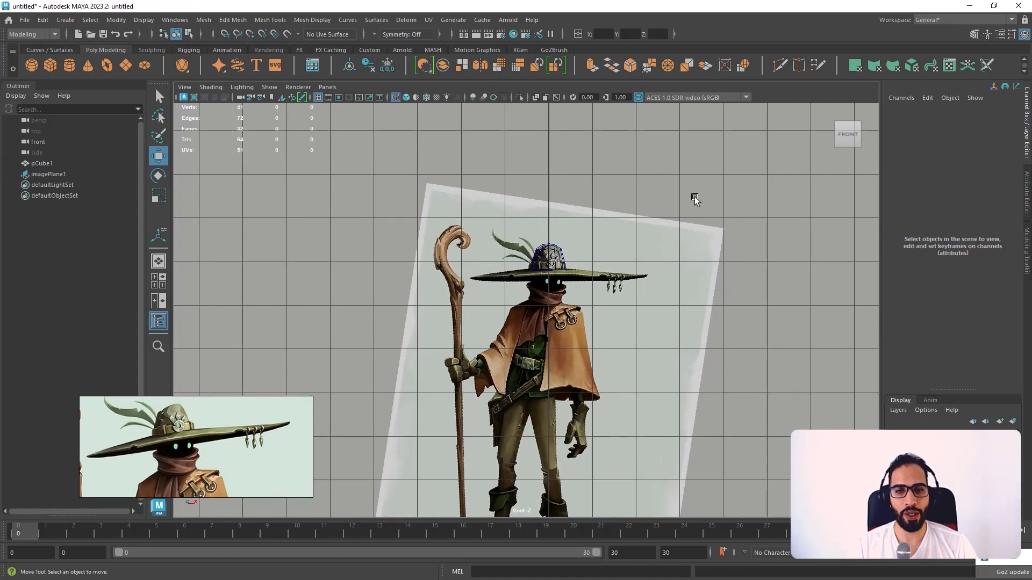
pyautogui.scroll(3, 706, 244)
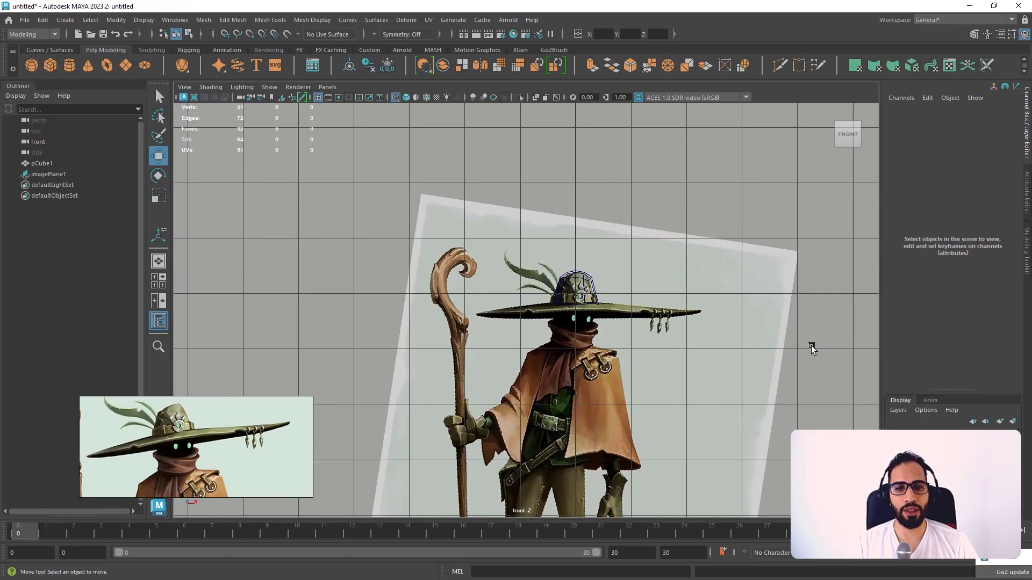
pyautogui.scroll(2, 605, 253)
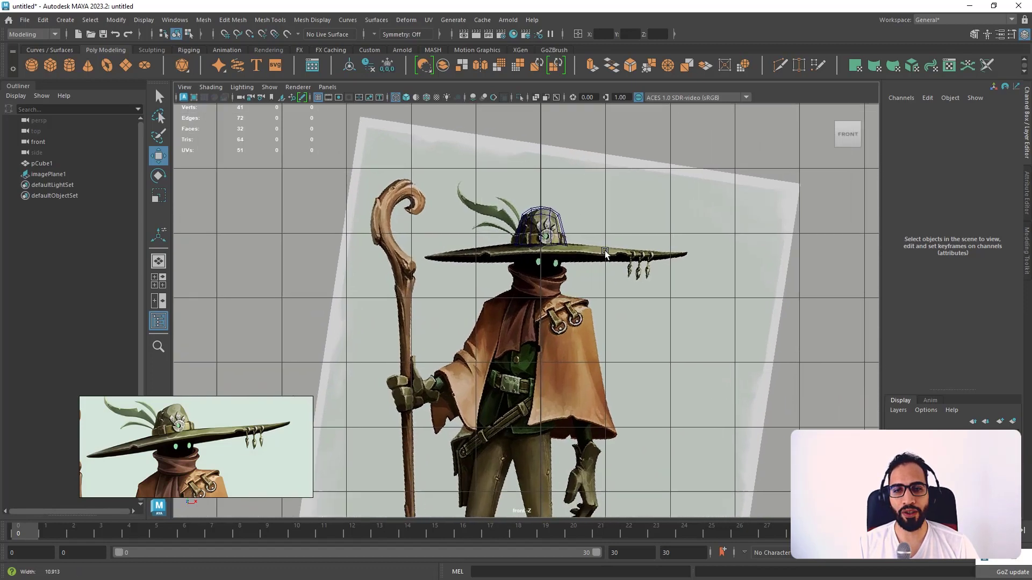
pyautogui.click(544, 228)
pyautogui.scroll(4, 586, 245)
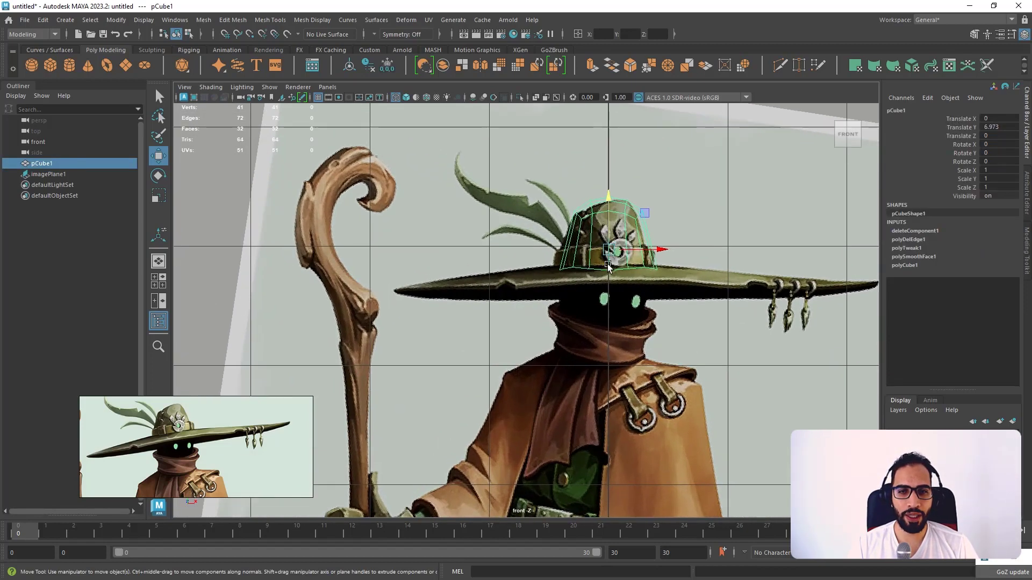
pyautogui.moveTo(608, 265); pyautogui.dragTo(555, 266, button='right')
pyautogui.moveTo(537, 297); pyautogui.dragTo(687, 255)
pyautogui.keyDown('alt'); pyautogui.moveTo(687, 254); pyautogui.dragTo(638, 270, button='middle'); pyautogui.keyUp('alt')
pyautogui.scroll(1, 637, 268)
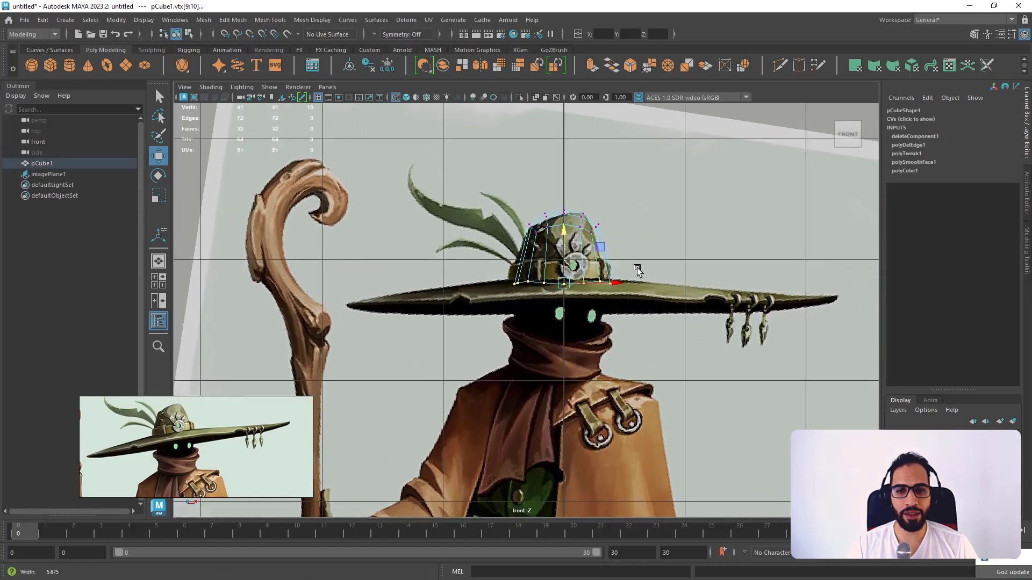
pyautogui.scroll(1, 638, 269)
pyautogui.press('r')
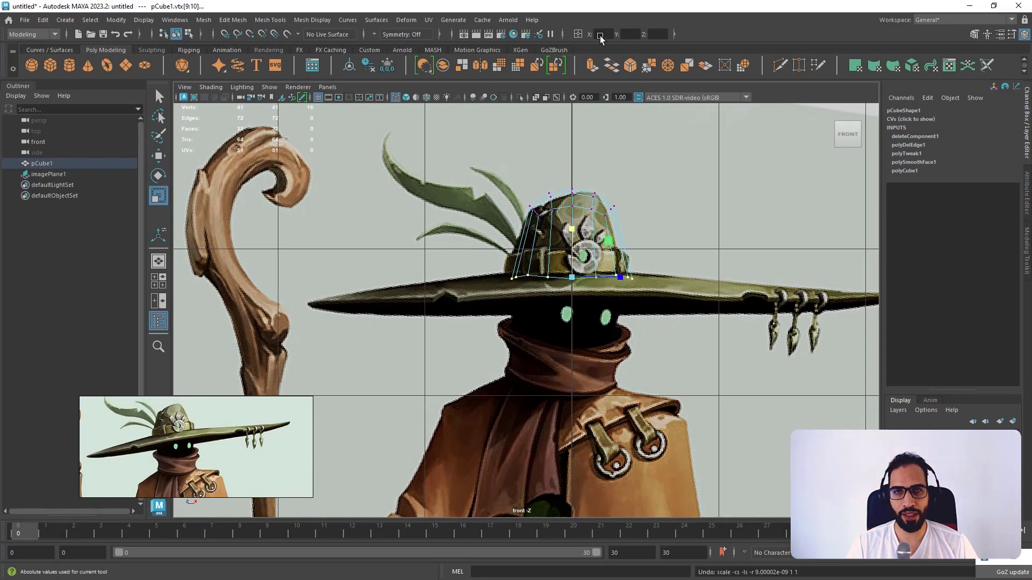
# - Try to flatten the bottom ring by setting its absolute X scale to 0, and undo it
pyautogui.click(602, 35)
pyautogui.write('0')
pyautogui.press('Return')
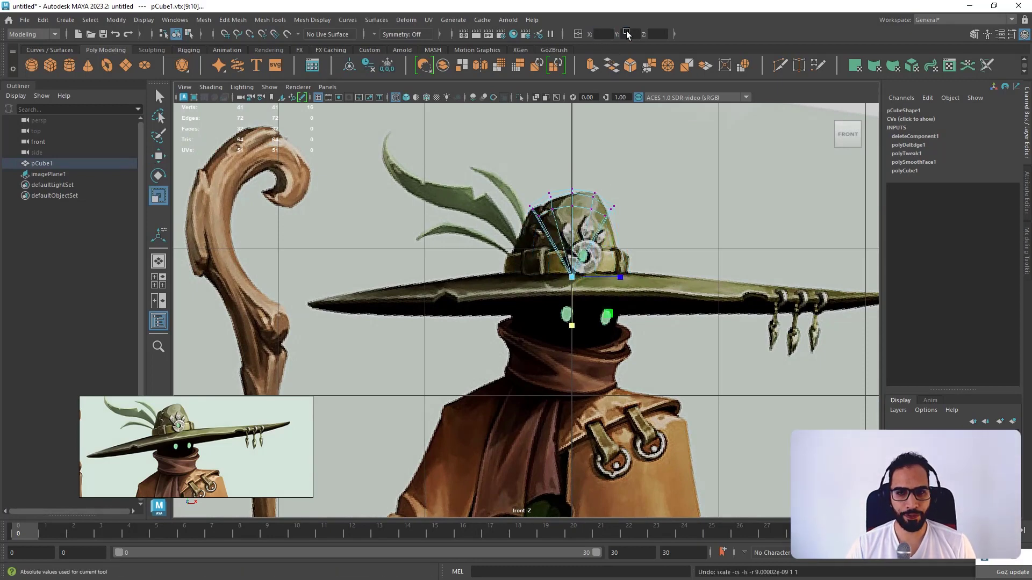
pyautogui.hotkey('ctrl', 'z')
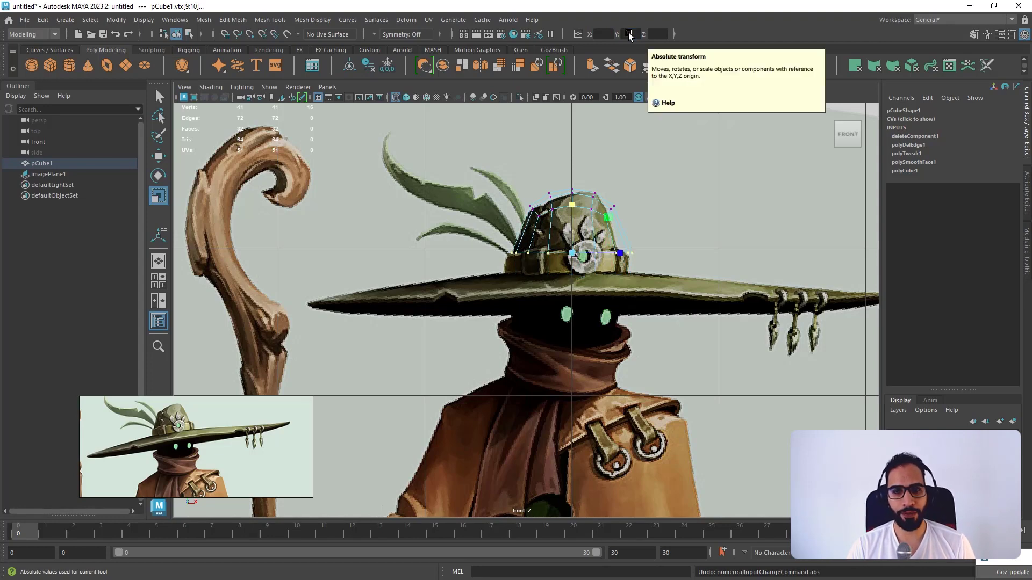
# - Level the bottom ring of vertices and lower it to about 6.835 in Y, where the crown meets the brim
pyautogui.scroll(1, 634, 205)
pyautogui.press('w')
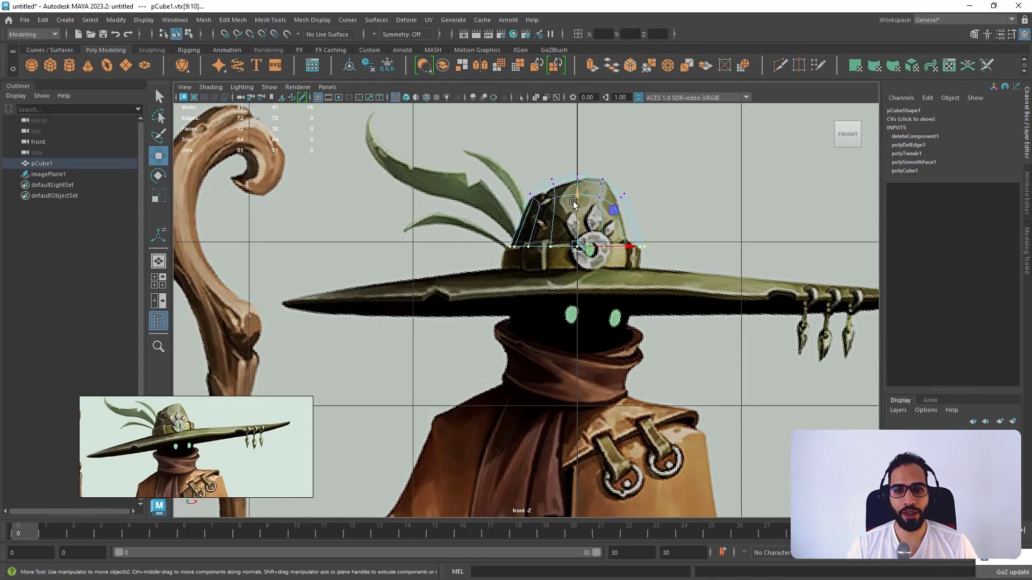
pyautogui.moveTo(573, 202); pyautogui.dragTo(577, 226)
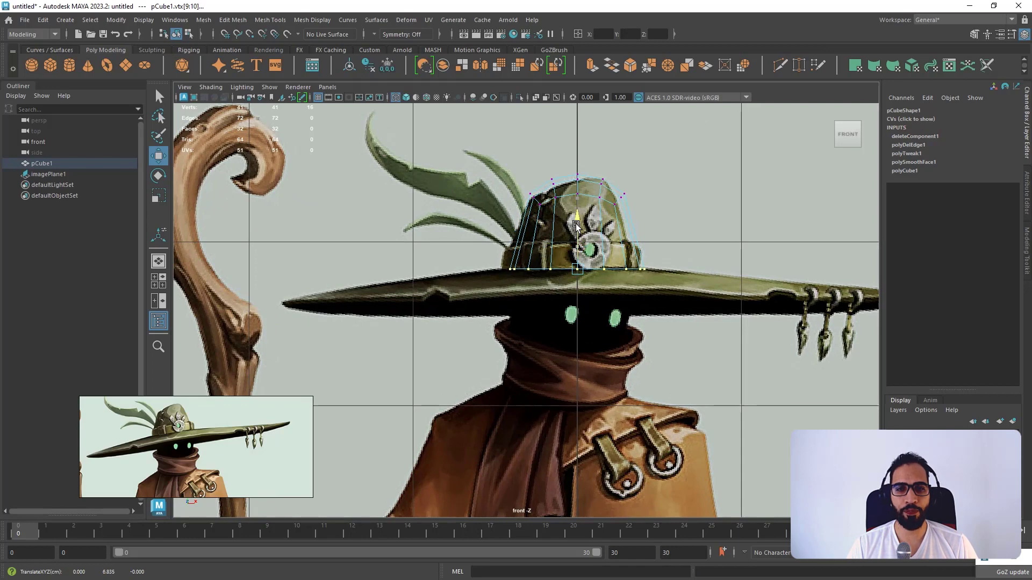
pyautogui.keyDown('alt'); pyautogui.moveTo(587, 238); pyautogui.dragTo(575, 262, button='middle'); pyautogui.keyUp('alt')
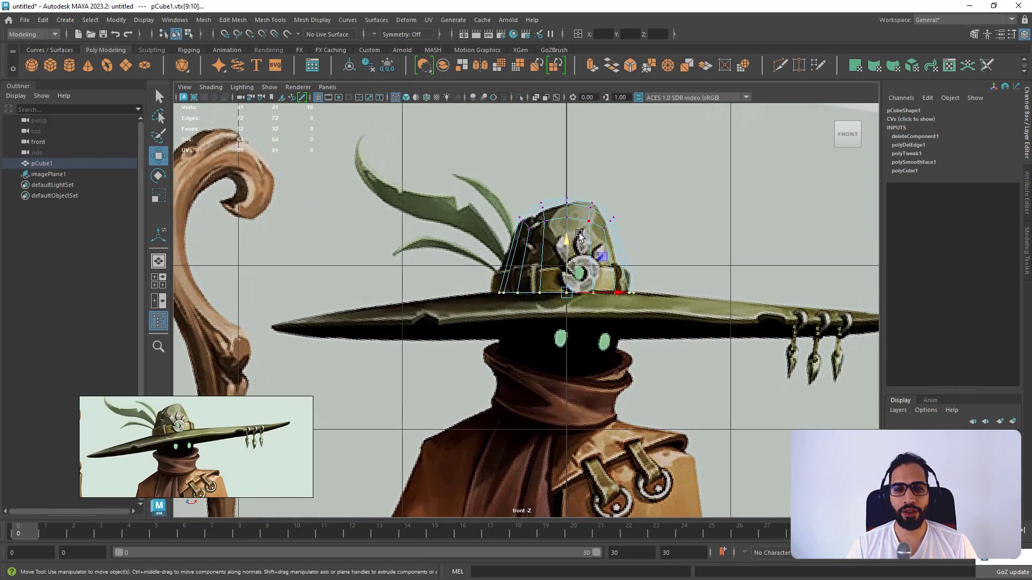
# - In the perspective view, extrude the crown's bottom border edge loop outward with Thickness 0.5 to start the brim
pyautogui.press('space')
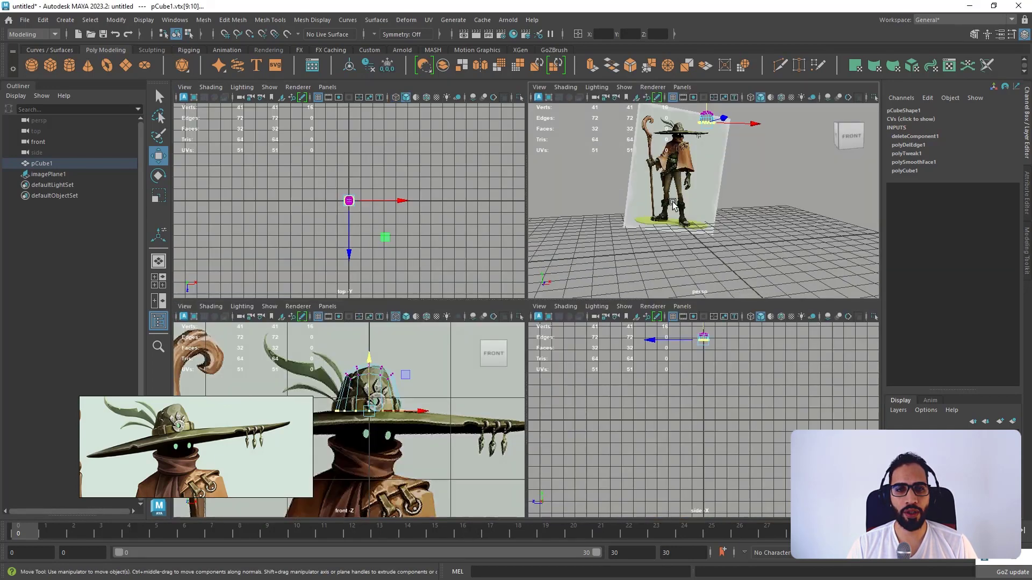
pyautogui.press('space')
pyautogui.press('f')
pyautogui.scroll(-6, 587, 230)
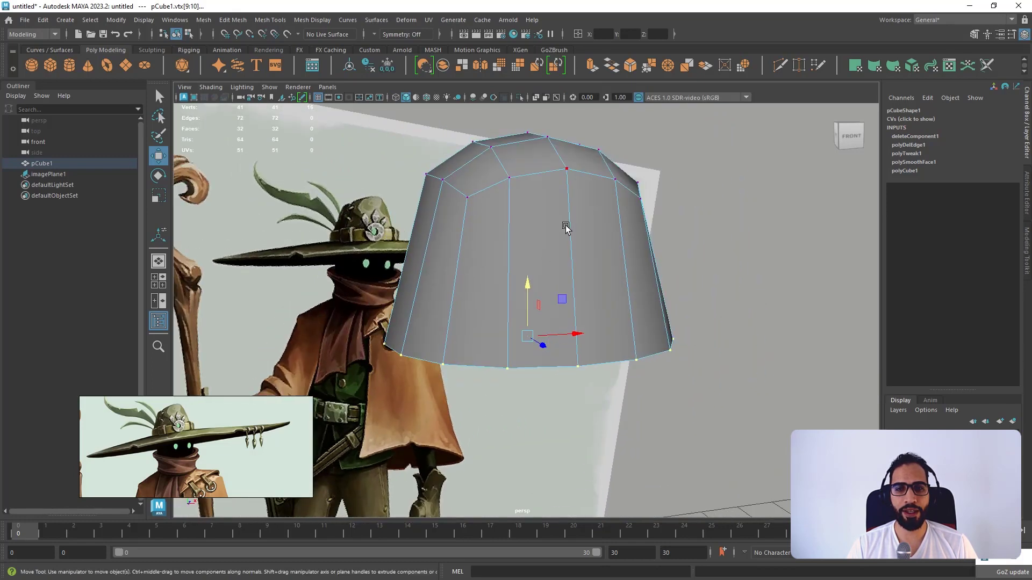
pyautogui.moveTo(564, 226)
pyautogui.mouseDown(button='right')
pyautogui.moveTo(580, 304)
pyautogui.moveTo(583, 228)
pyautogui.mouseUp(button='right')
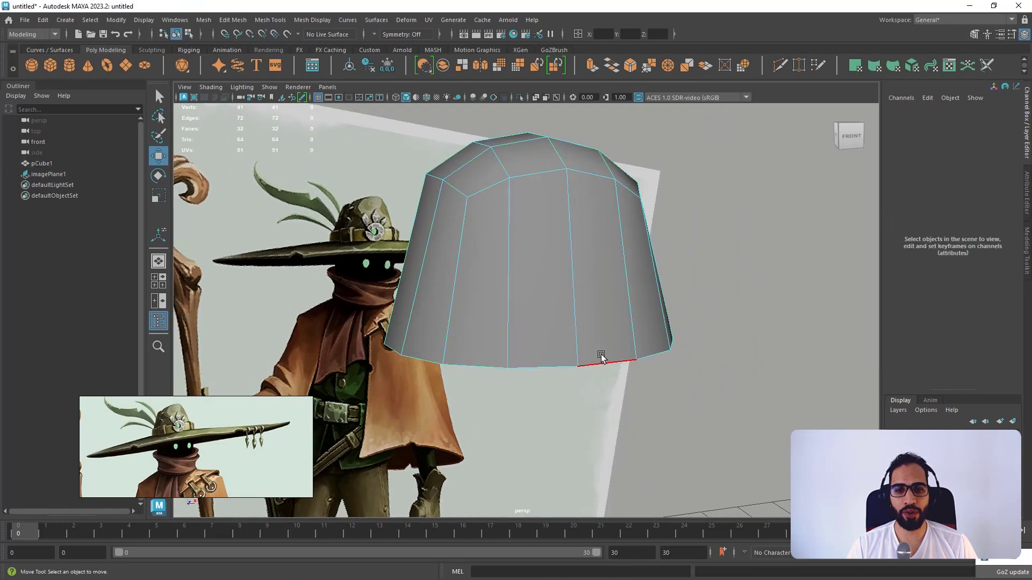
pyautogui.doubleClick(601, 358)
pyautogui.scroll(-3, 621, 231)
pyautogui.hotkey('ctrl', 'e')
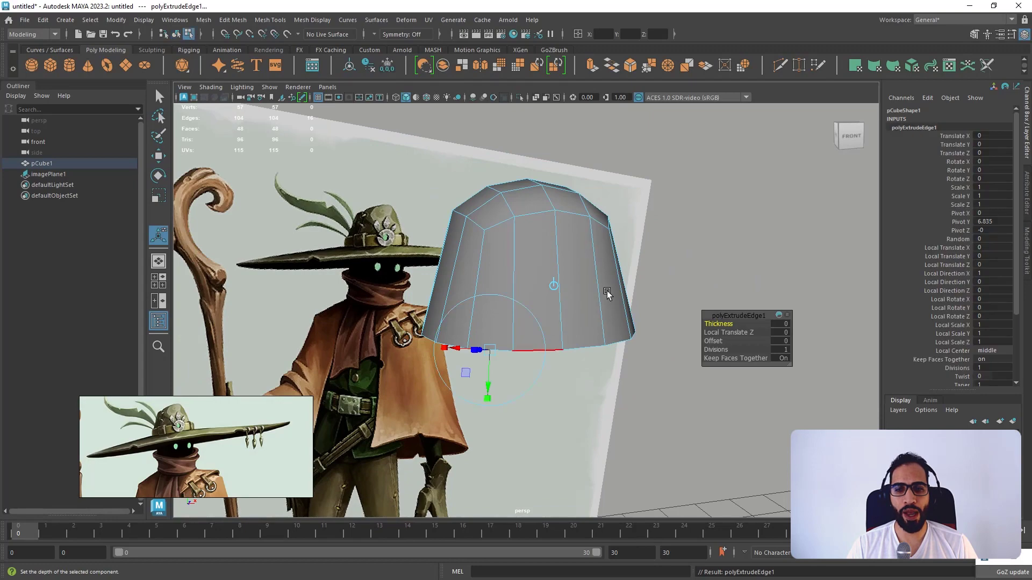
pyautogui.keyDown('alt'); pyautogui.moveTo(613, 292); pyautogui.dragTo(632, 333); pyautogui.keyUp('alt')
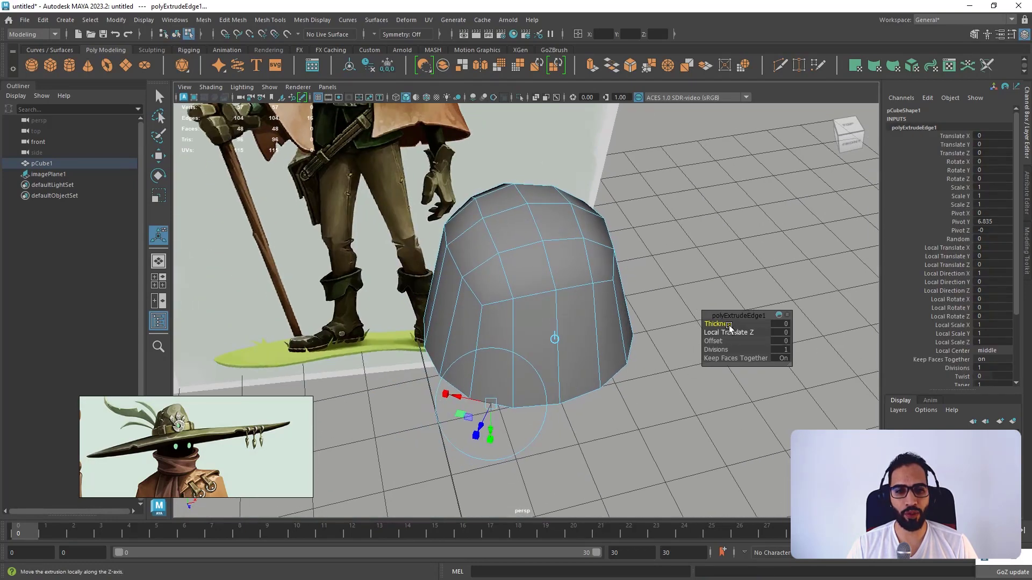
pyautogui.moveTo(727, 326)
pyautogui.mouseDown()
pyautogui.moveTo(737, 328)
pyautogui.moveTo(714, 331)
pyautogui.mouseUp()
# - In the front view, scale the brim's outer border edge loop outward to about 1.845 times its size
pyautogui.press('space')
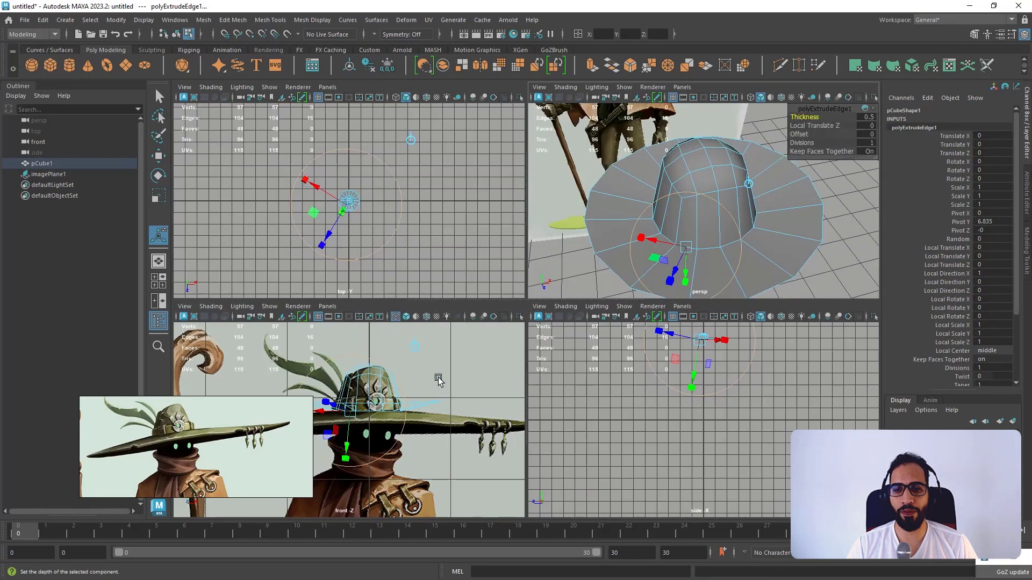
pyautogui.press('space')
pyautogui.press('w')
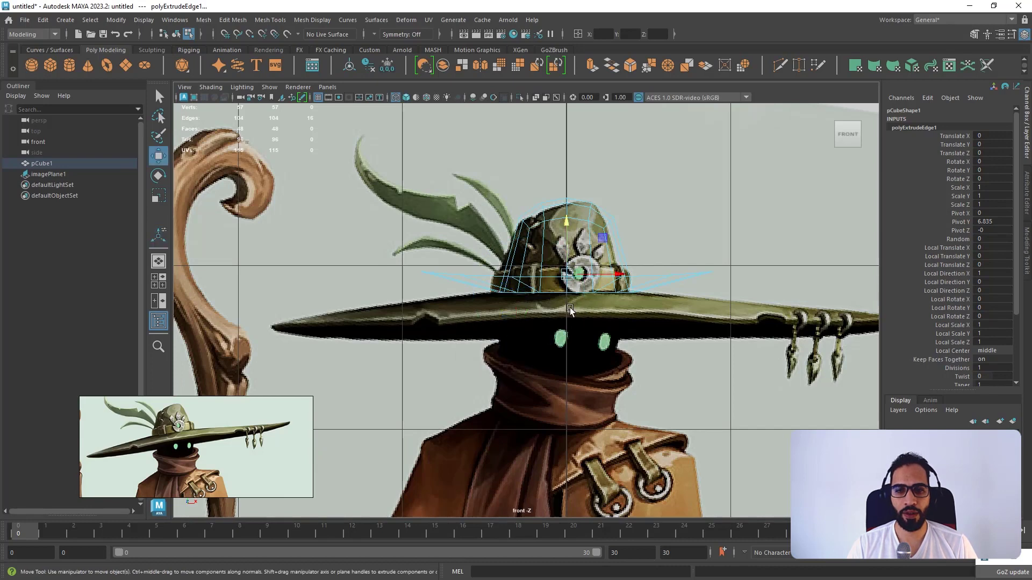
pyautogui.press('r')
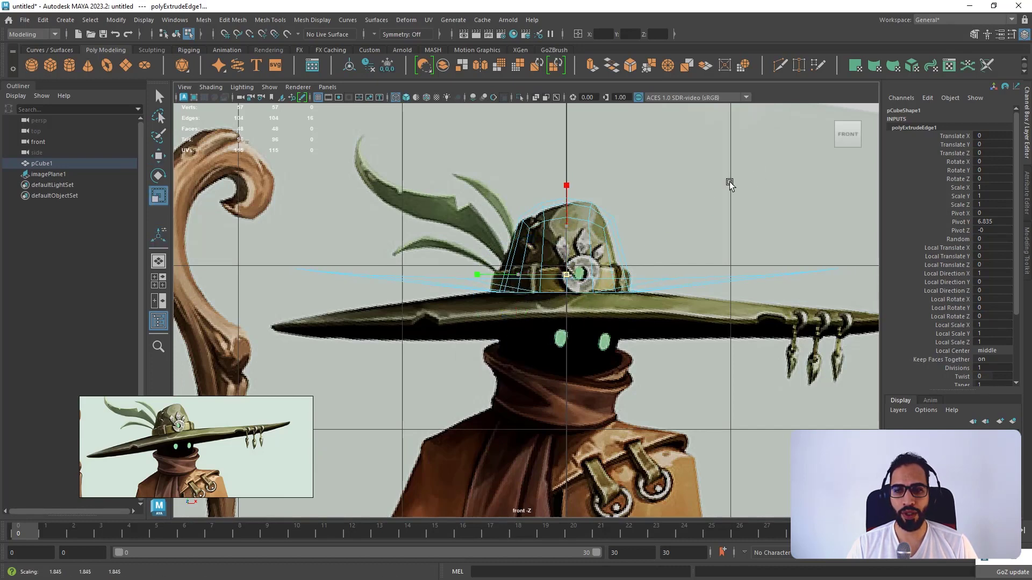
# - Flatten the brim's outer border edge loop into a level ring
pyautogui.press('w')
pyautogui.moveTo(567, 237); pyautogui.dragTo(562, 285)
pyautogui.hotkey('ctrl', 'z')
pyautogui.press('r')
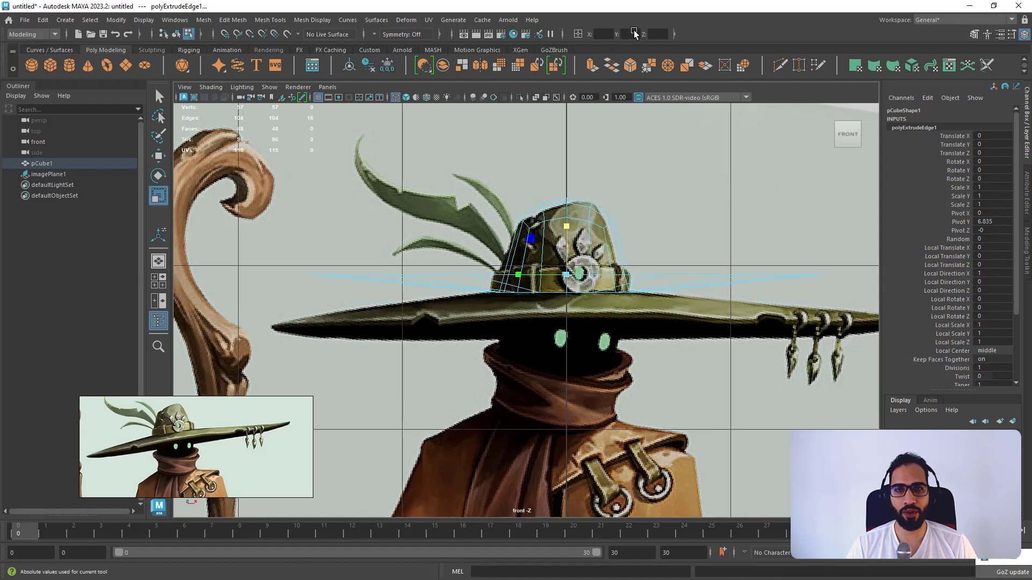
pyautogui.click(629, 35)
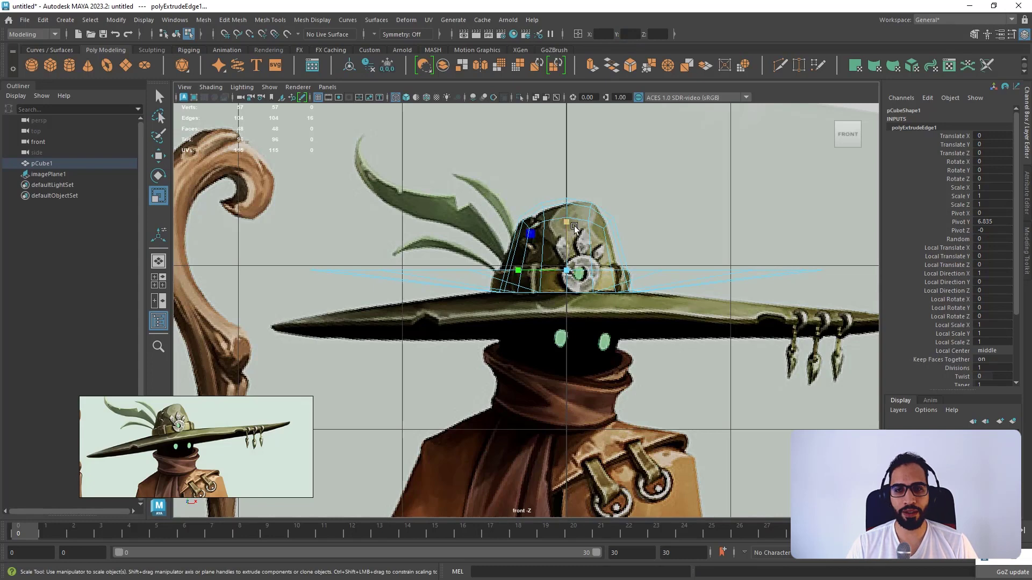
# - Lower the brim's outer edge loop so the brim slopes down from the crown as in the concept art
pyautogui.press('w')
pyautogui.moveTo(564, 229); pyautogui.dragTo(565, 255)
pyautogui.keyDown('alt'); pyautogui.moveTo(577, 272); pyautogui.dragTo(581, 273, button='middle'); pyautogui.keyUp('alt')
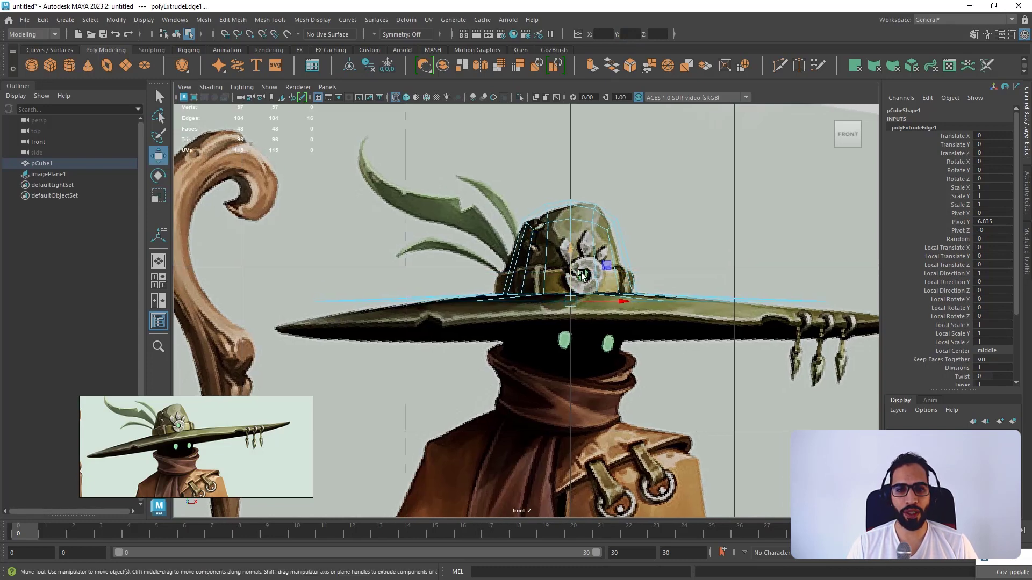
pyautogui.moveTo(571, 258); pyautogui.dragTo(571, 278)
pyautogui.keyDown('alt'); pyautogui.moveTo(571, 278); pyautogui.dragTo(550, 273, button='middle'); pyautogui.keyUp('alt')
# - Scale the brim's outer edge loop outward by about 1.112 to widen the brim
pyautogui.press('r')
pyautogui.click(552, 308)
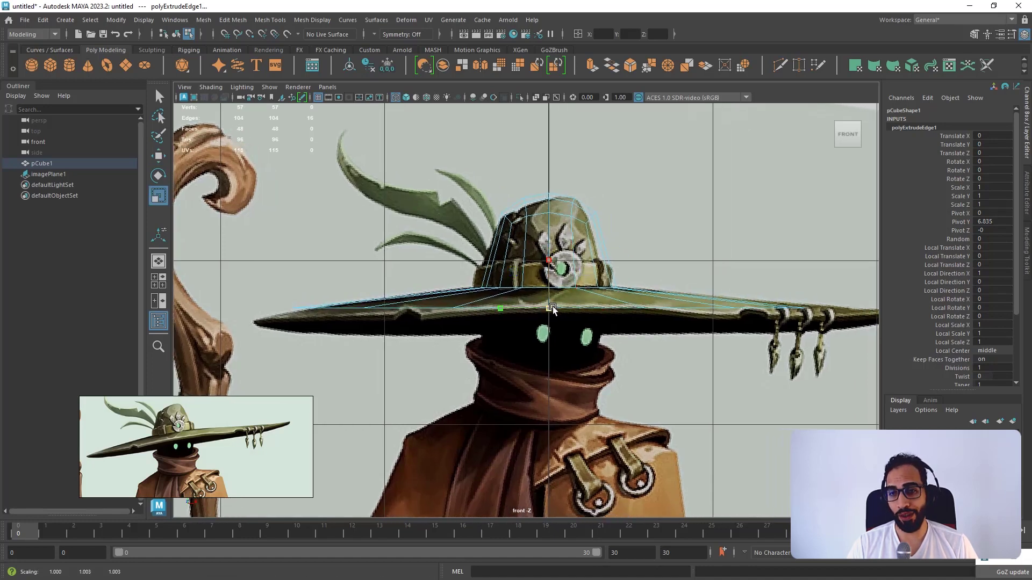
pyautogui.moveTo(565, 300); pyautogui.dragTo(616, 277)
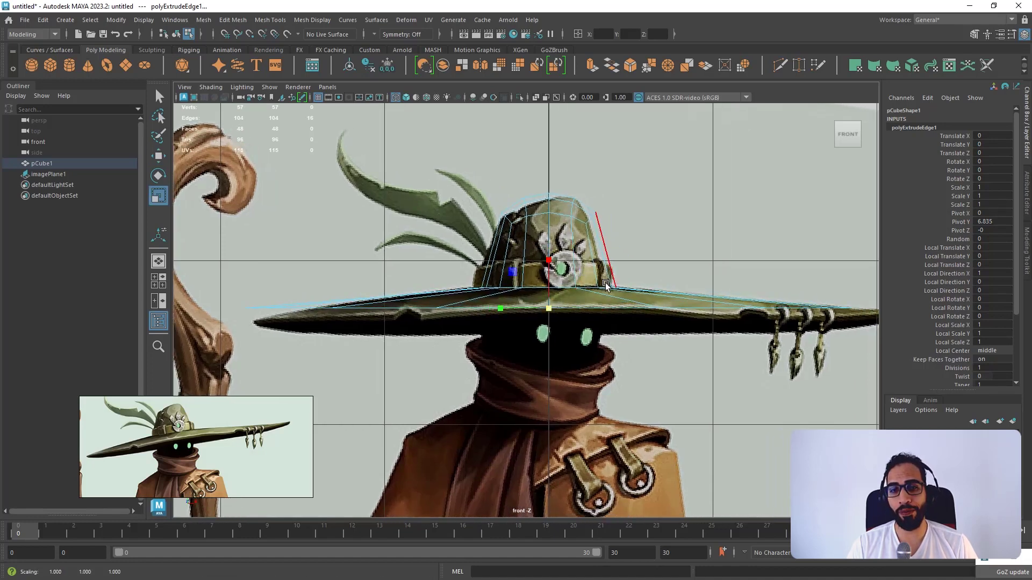
pyautogui.scroll(-5, 608, 280)
pyautogui.keyDown('alt'); pyautogui.moveTo(602, 326); pyautogui.dragTo(594, 315, button='middle'); pyautogui.keyUp('alt')
pyautogui.scroll(2, 594, 316)
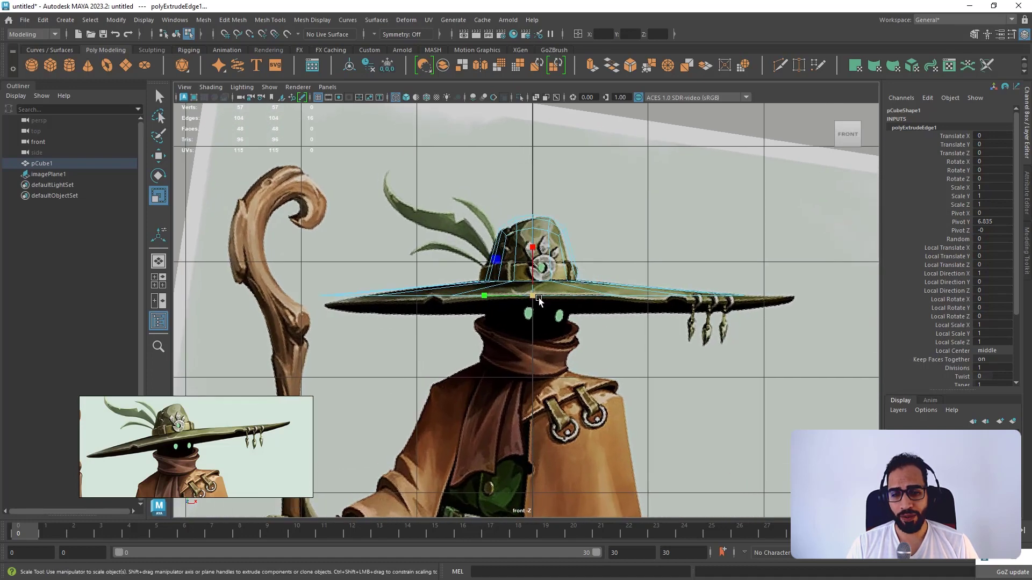
pyautogui.moveTo(533, 300); pyautogui.dragTo(552, 286)
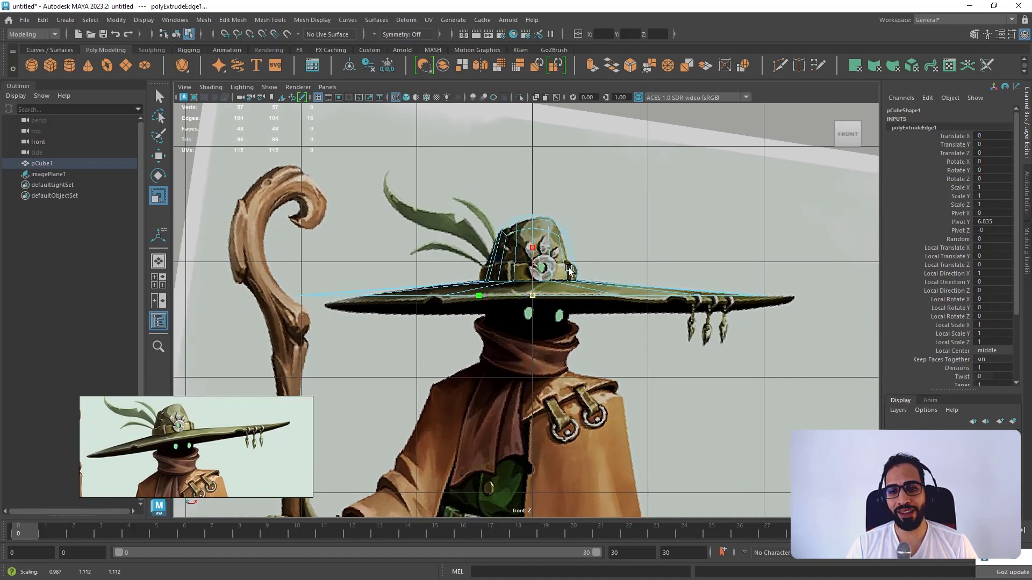
# - Shift the outer edge loop to about 0.242 in X and scale it to fit the brim's width in the concept art
pyautogui.press('w')
pyautogui.moveTo(570, 297); pyautogui.dragTo(570, 297)
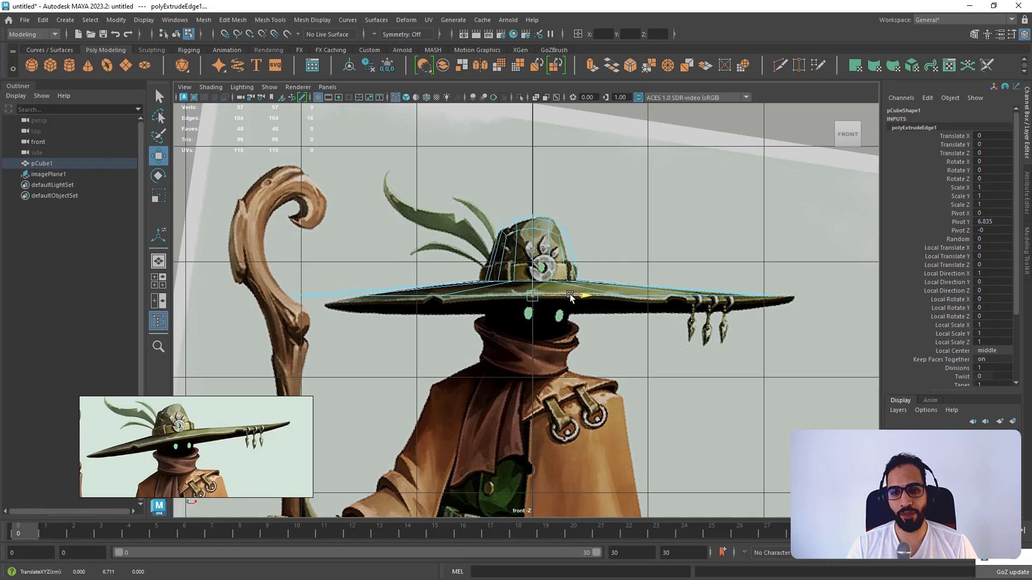
pyautogui.press('r')
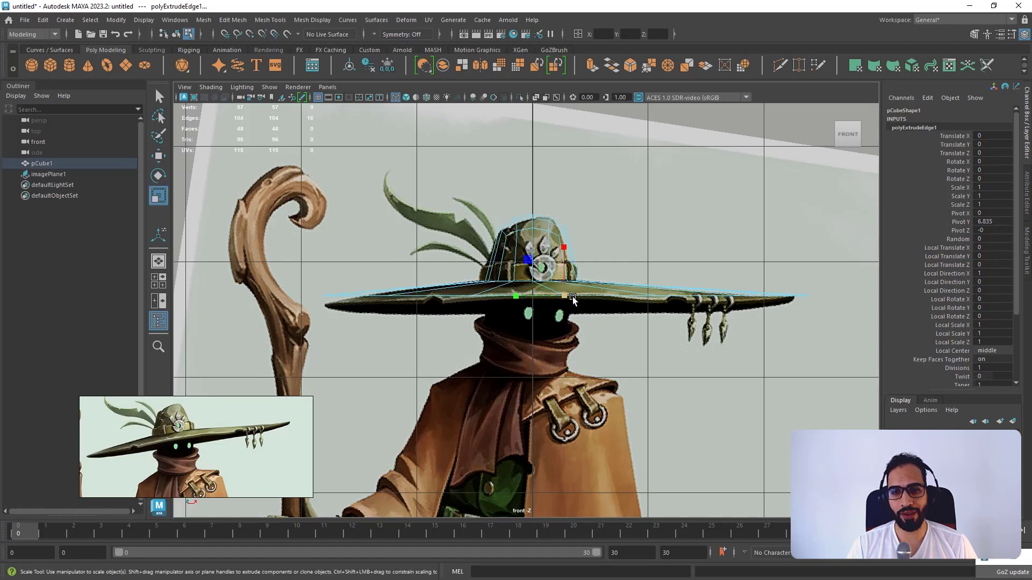
pyautogui.moveTo(567, 297)
pyautogui.mouseDown()
pyautogui.moveTo(557, 299)
pyautogui.moveTo(584, 299)
pyautogui.mouseUp()
pyautogui.press('w')
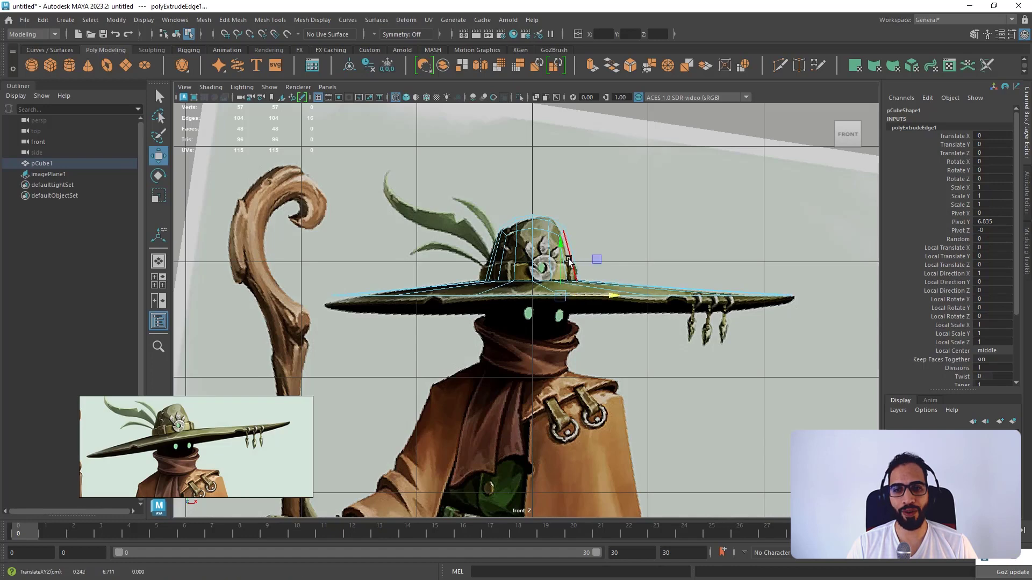
pyautogui.moveTo(560, 262); pyautogui.dragTo(561, 262)
# - Examine the hat in the perspective view in object mode, toggling its smooth preview on and off
pyautogui.press('space')
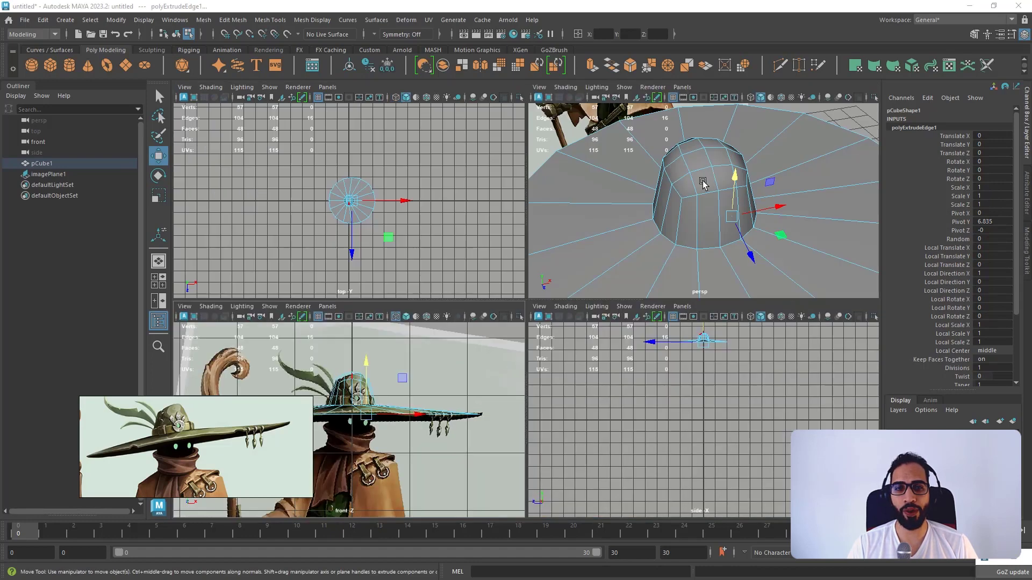
pyautogui.press('space')
pyautogui.scroll(-2, 611, 228)
pyautogui.moveTo(604, 256); pyautogui.dragTo(724, 198, button='right')
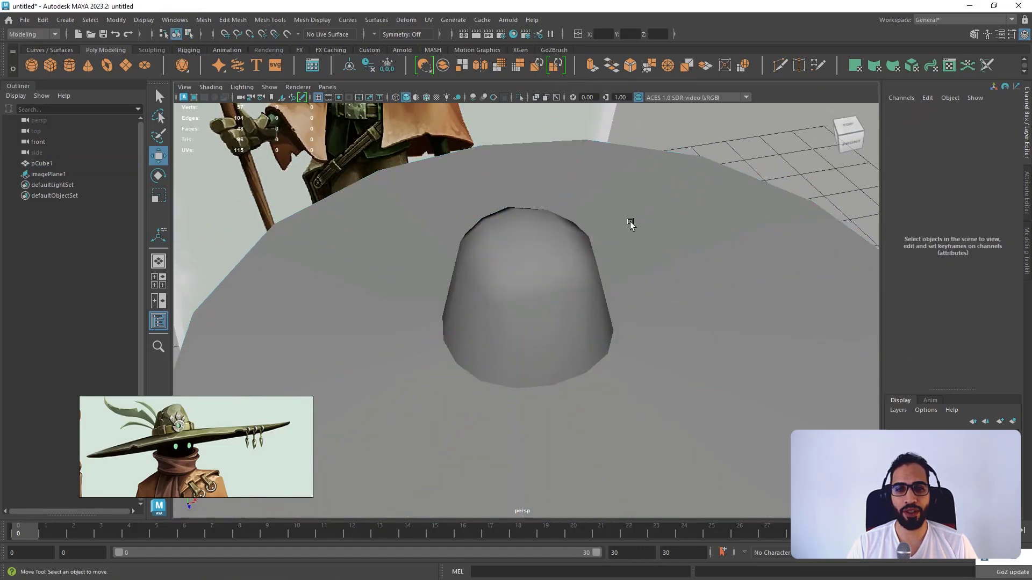
pyautogui.keyDown('alt'); pyautogui.moveTo(629, 223); pyautogui.dragTo(636, 244); pyautogui.keyUp('alt')
pyautogui.click(639, 299)
pyautogui.press('3')
pyautogui.press('1')
pyautogui.click(636, 285)
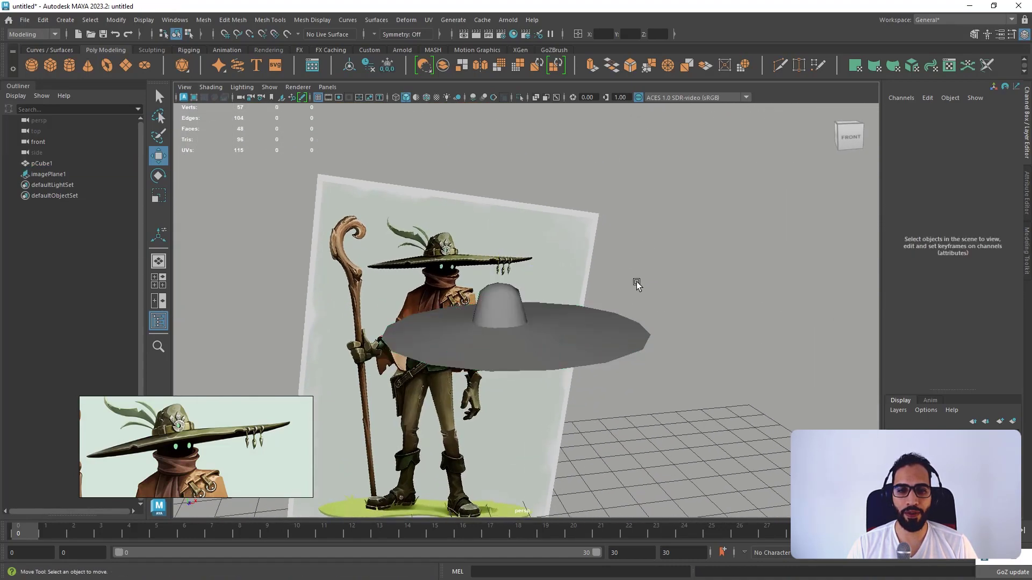
pyautogui.click(636, 312)
pyautogui.moveTo(638, 306)
pyautogui.keyDown('alt'); pyautogui.mouseDown()
pyautogui.moveTo(643, 350)
pyautogui.moveTo(647, 321)
pyautogui.mouseUp(); pyautogui.keyUp('alt')
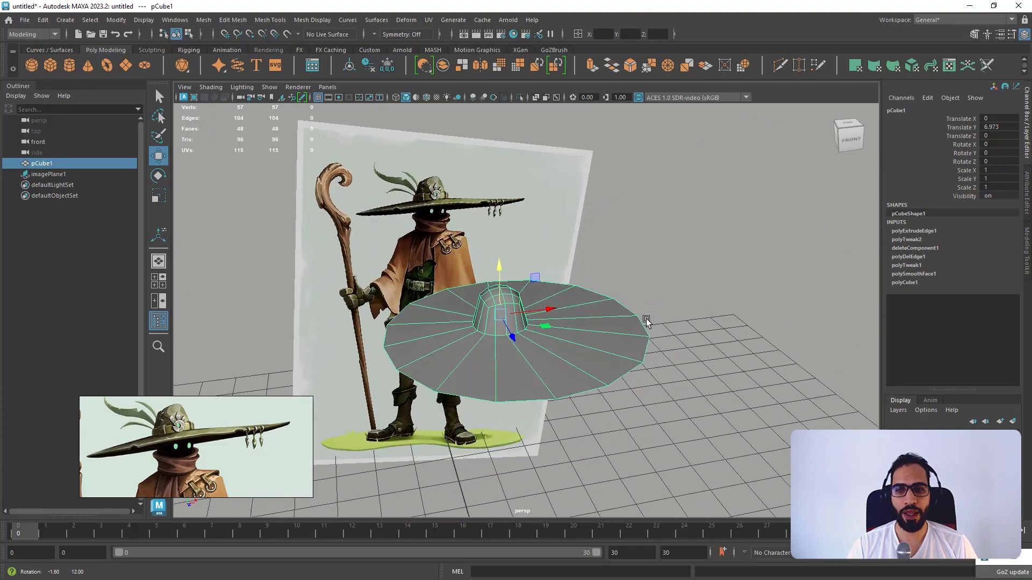
# - In the front view, select the brim's outer edge loop and raise it to about 6.78 in Y
pyautogui.press('space')
pyautogui.press('space')
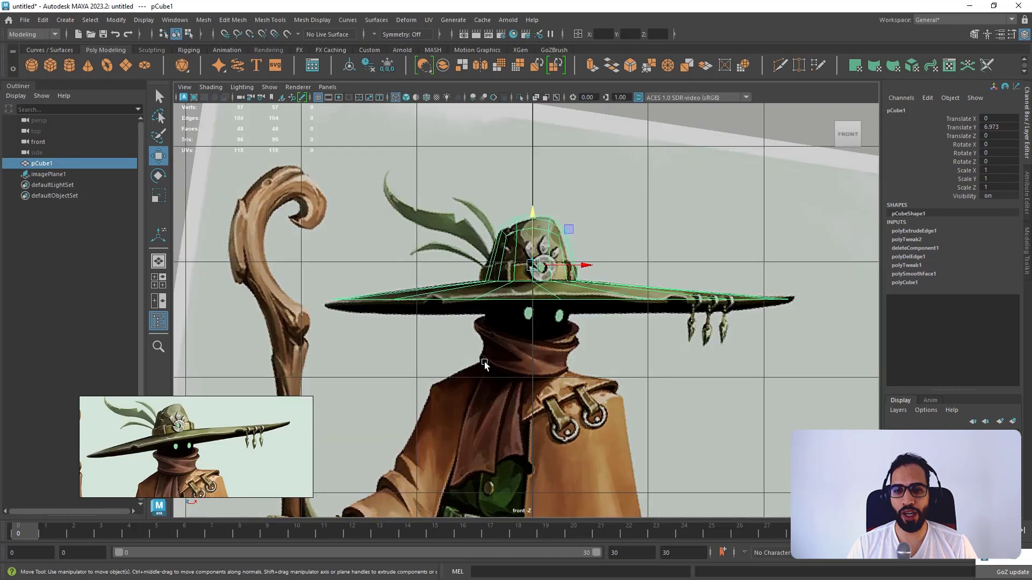
pyautogui.keyDown('alt'); pyautogui.moveTo(484, 364); pyautogui.dragTo(498, 363, button='middle'); pyautogui.keyUp('alt')
pyautogui.rightClick(522, 282)
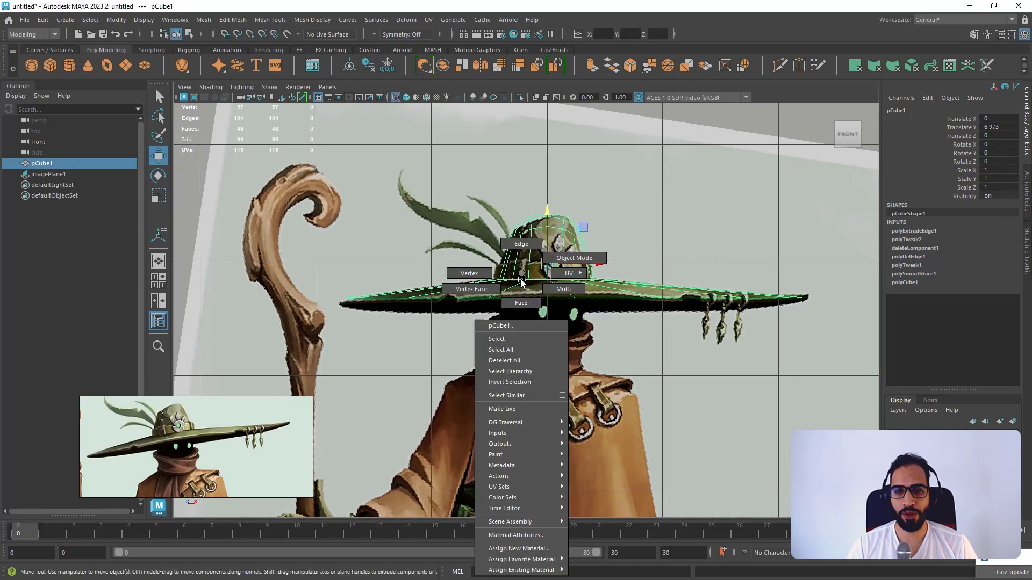
pyautogui.click(519, 243)
pyautogui.doubleClick(534, 296)
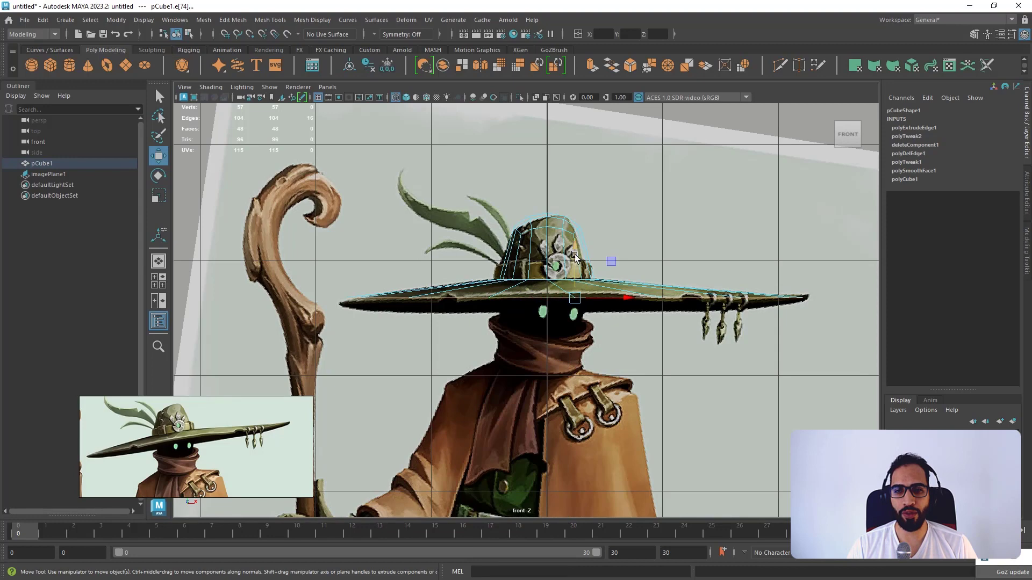
pyautogui.moveTo(579, 260); pyautogui.dragTo(575, 257)
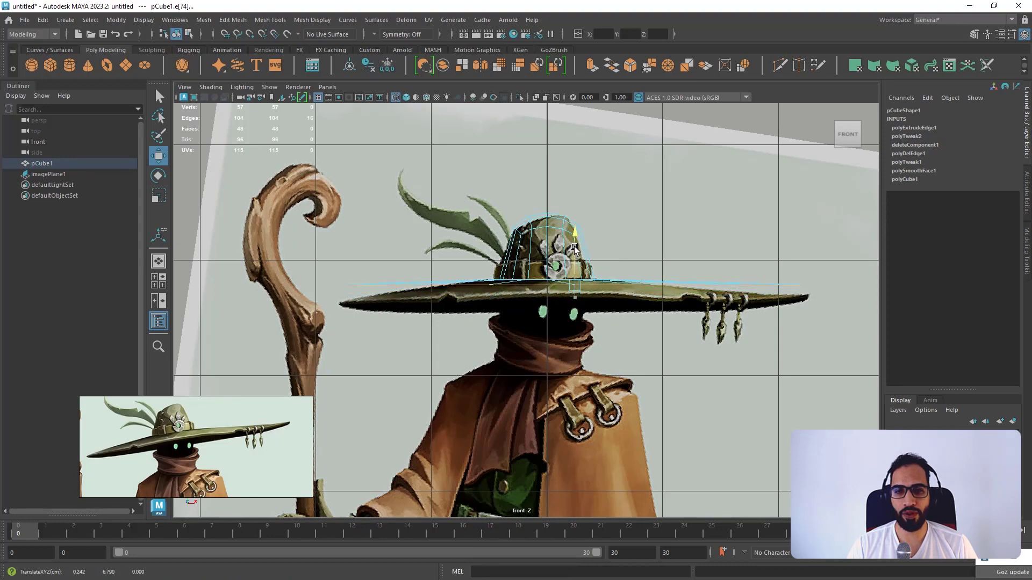
# - Inspect the brim's slope and roundness around the hat in the perspective view, in object mode
pyautogui.press('space')
pyautogui.press('space')
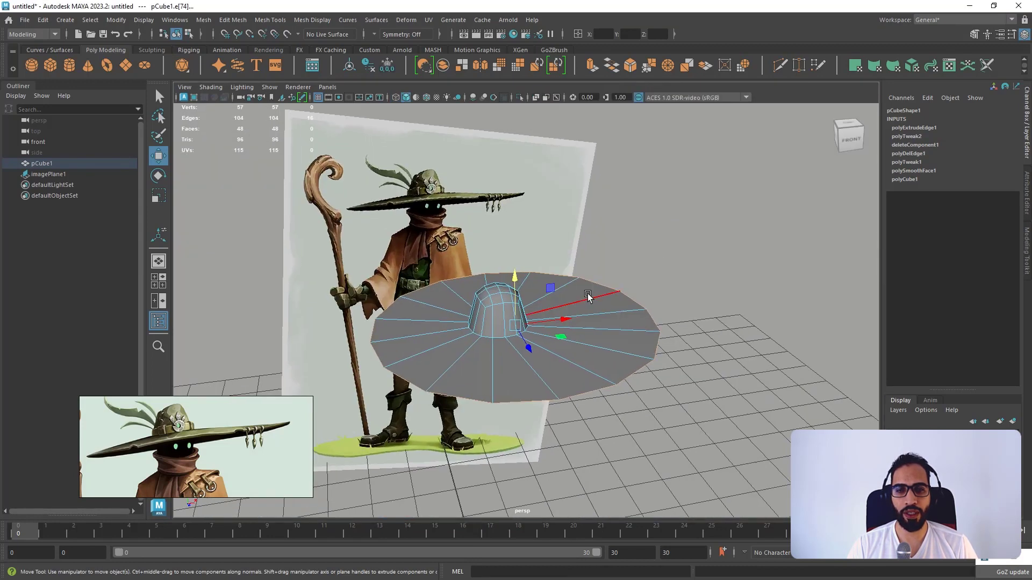
pyautogui.click(675, 231)
pyautogui.moveTo(672, 243)
pyautogui.keyDown('alt'); pyautogui.mouseDown()
pyautogui.moveTo(663, 235)
pyautogui.moveTo(655, 249)
pyautogui.mouseUp(); pyautogui.keyUp('alt')
pyautogui.click(575, 323)
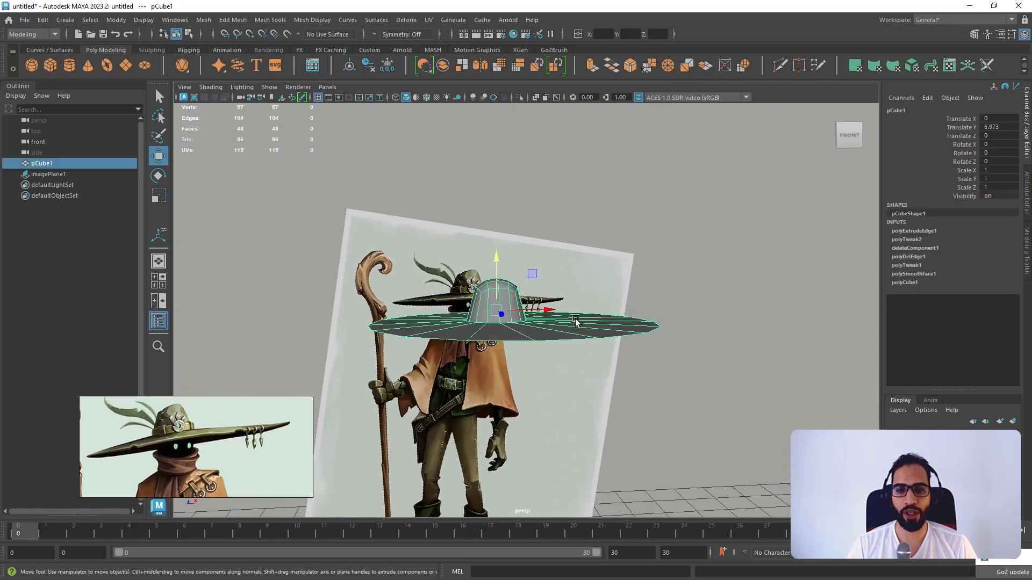
pyautogui.keyDown('alt'); pyautogui.moveTo(580, 317); pyautogui.dragTo(628, 264, button='middle'); pyautogui.keyUp('alt')
pyautogui.keyDown('alt'); pyautogui.moveTo(628, 264); pyautogui.dragTo(666, 320, button='right'); pyautogui.keyUp('alt')
pyautogui.keyDown('alt'); pyautogui.moveTo(666, 320); pyautogui.dragTo(610, 235); pyautogui.keyUp('alt')
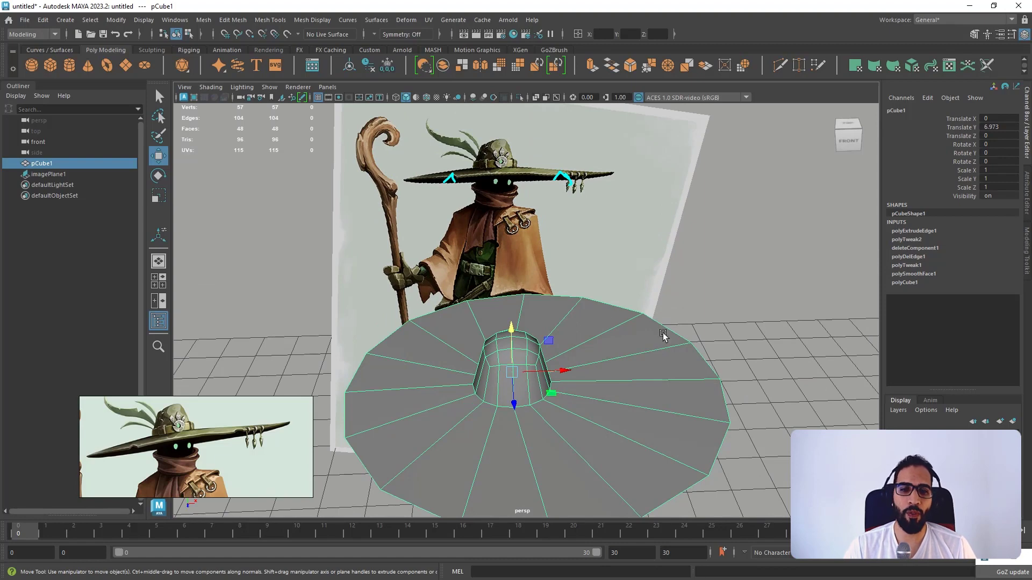
pyautogui.keyDown('alt'); pyautogui.moveTo(700, 373); pyautogui.dragTo(706, 392); pyautogui.keyUp('alt')
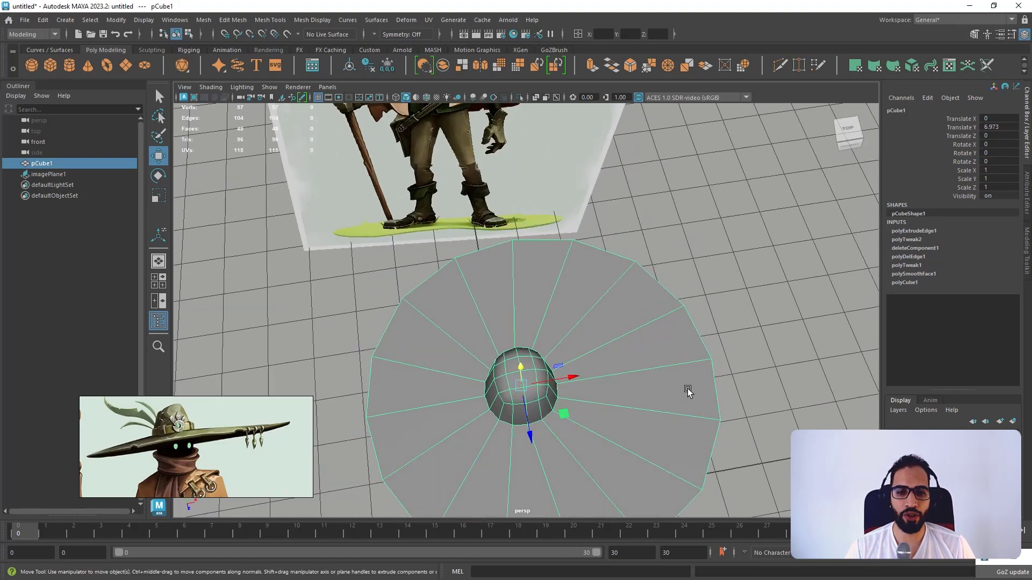
pyautogui.click(230, 477)
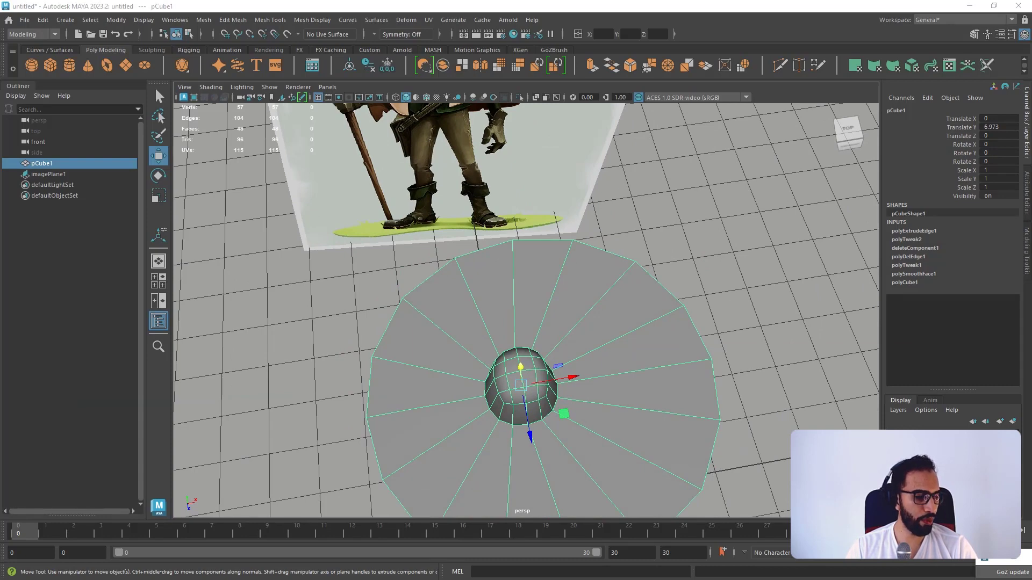
pyautogui.keyDown('alt'); pyautogui.moveTo(516, 288); pyautogui.dragTo(533, 190); pyautogui.keyUp('alt')
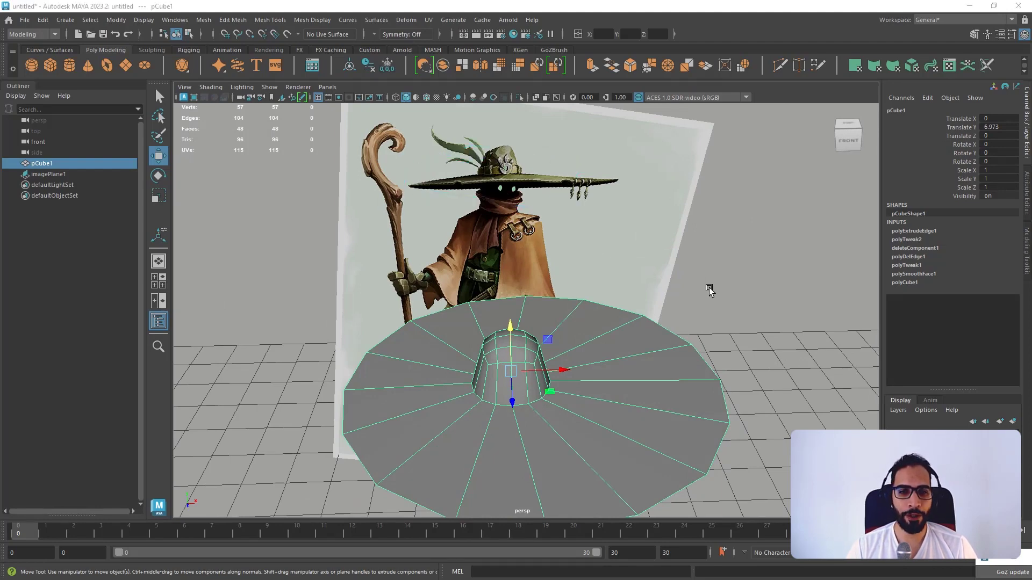
pyautogui.keyDown('alt'); pyautogui.moveTo(707, 290); pyautogui.dragTo(673, 223); pyautogui.keyUp('alt')
pyautogui.scroll(-2, 673, 223)
# - In the top view, select the brim's outer edge loop and scale it inward along Z to make the brim slightly oval
pyautogui.press('space')
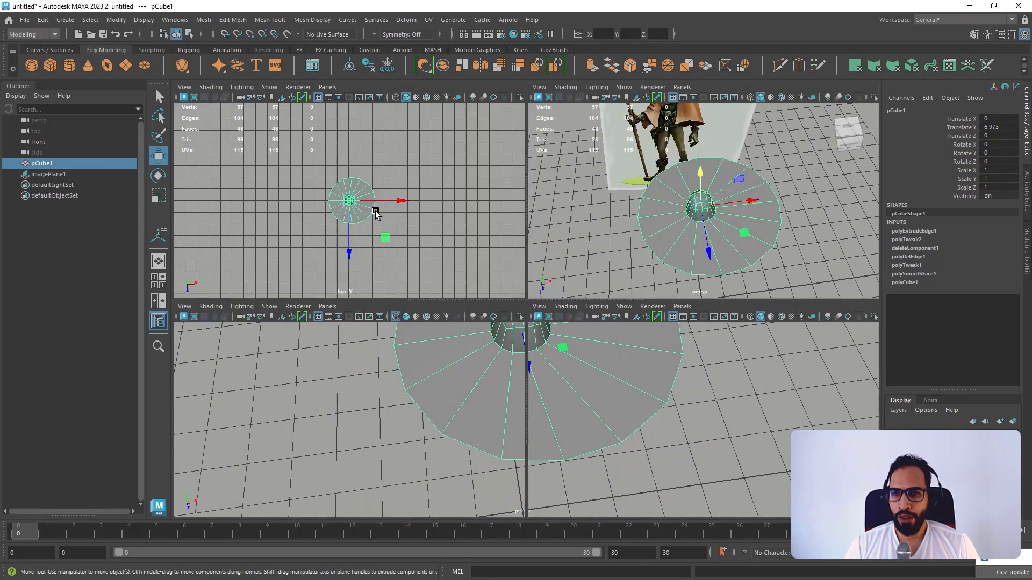
pyautogui.press('space')
pyautogui.scroll(3, 629, 299)
pyautogui.scroll(-5, 629, 299)
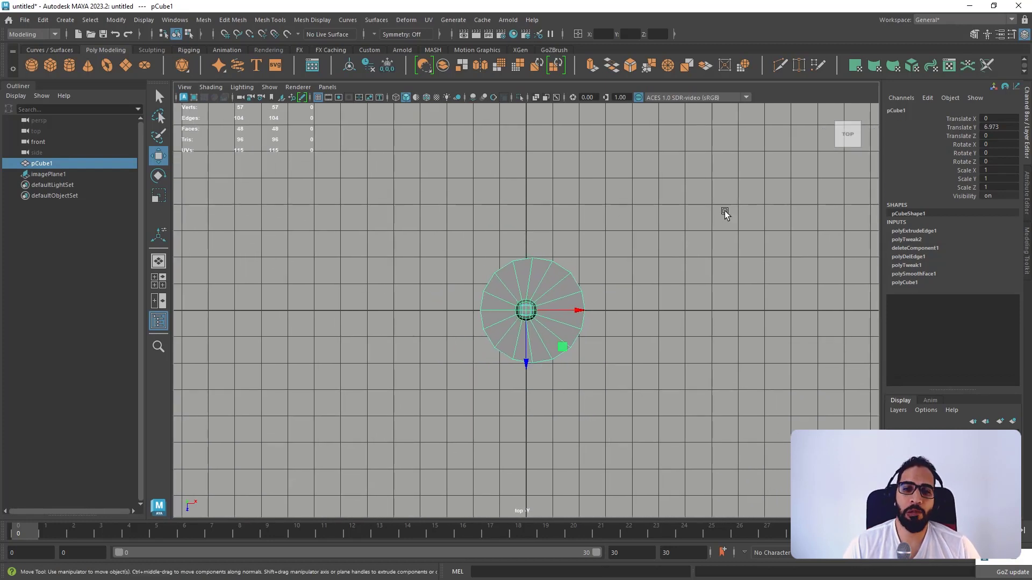
pyautogui.scroll(4, 553, 260)
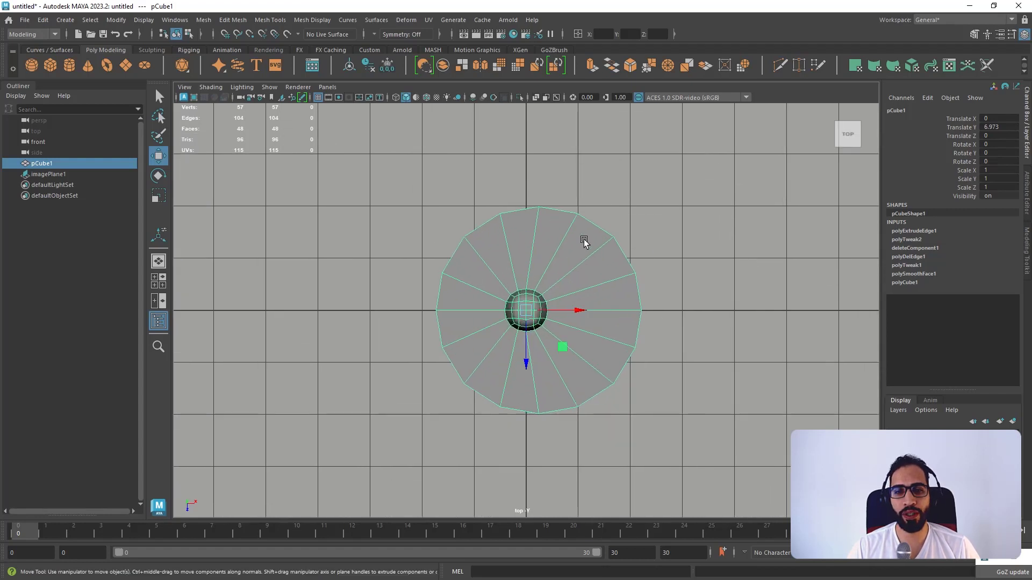
pyautogui.moveTo(584, 242); pyautogui.dragTo(514, 196, button='right')
pyautogui.scroll(2, 571, 276)
pyautogui.doubleClick(512, 197)
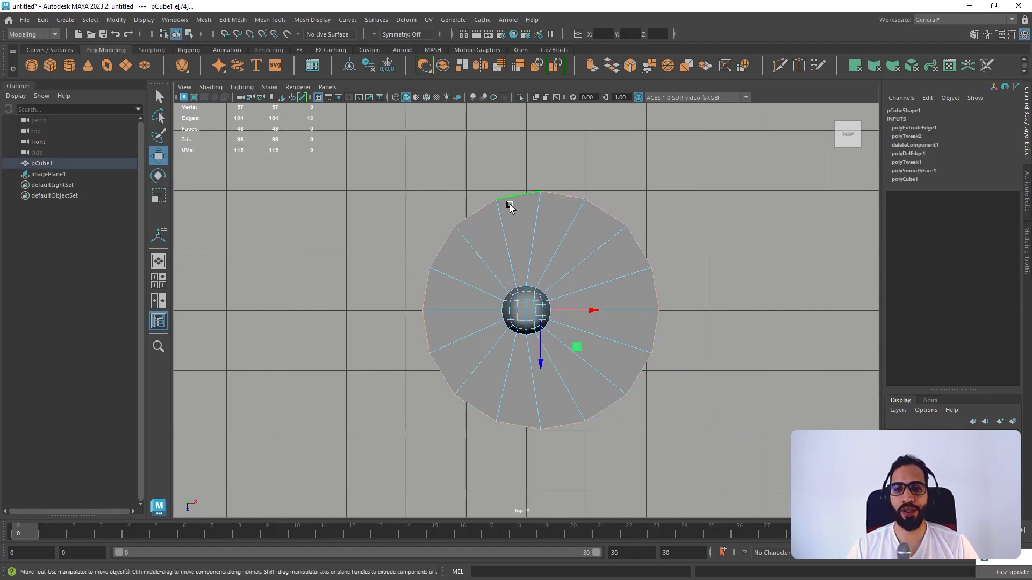
pyautogui.press('r')
pyautogui.moveTo(542, 361); pyautogui.dragTo(540, 353)
pyautogui.hotkey('ctrl', 'z')
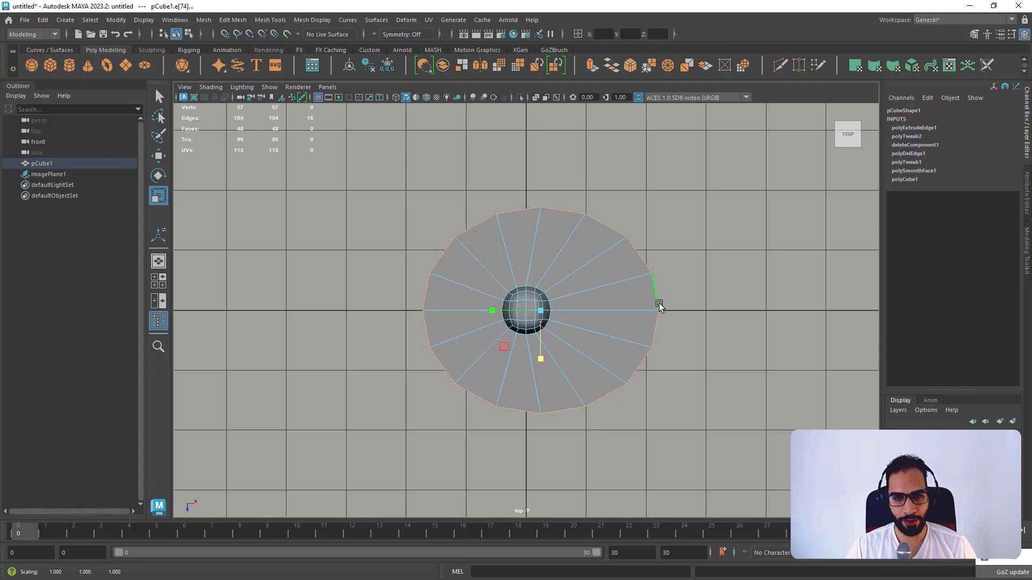
# - Return the hat to object mode in the perspective view and apply Smooth with 1 division to the whole mesh
pyautogui.moveTo(661, 273); pyautogui.dragTo(694, 257, button='right')
pyautogui.press('space')
pyautogui.press('space')
pyautogui.keyDown('alt'); pyautogui.moveTo(675, 253); pyautogui.dragTo(611, 277); pyautogui.keyUp('alt')
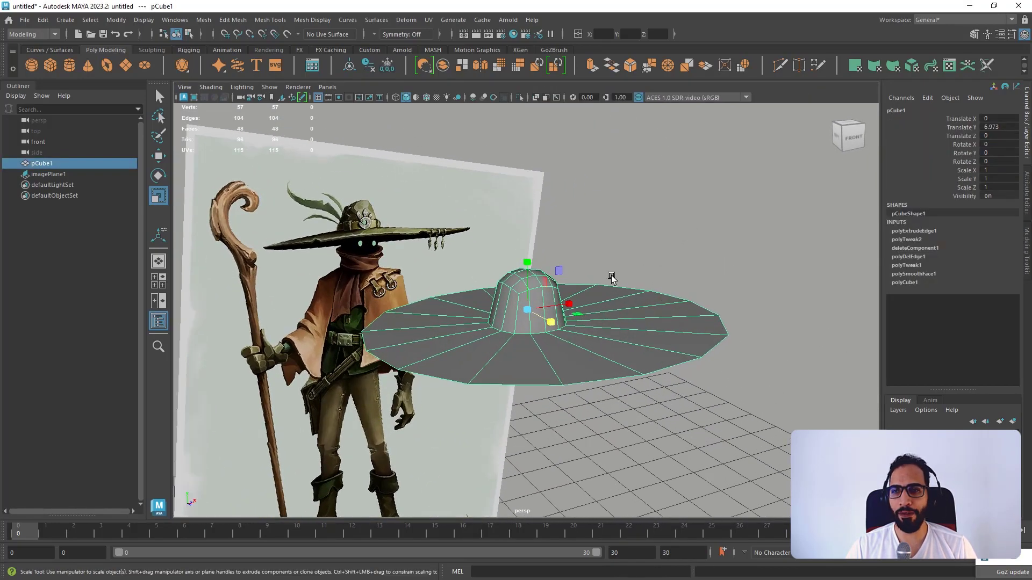
pyautogui.click(204, 20)
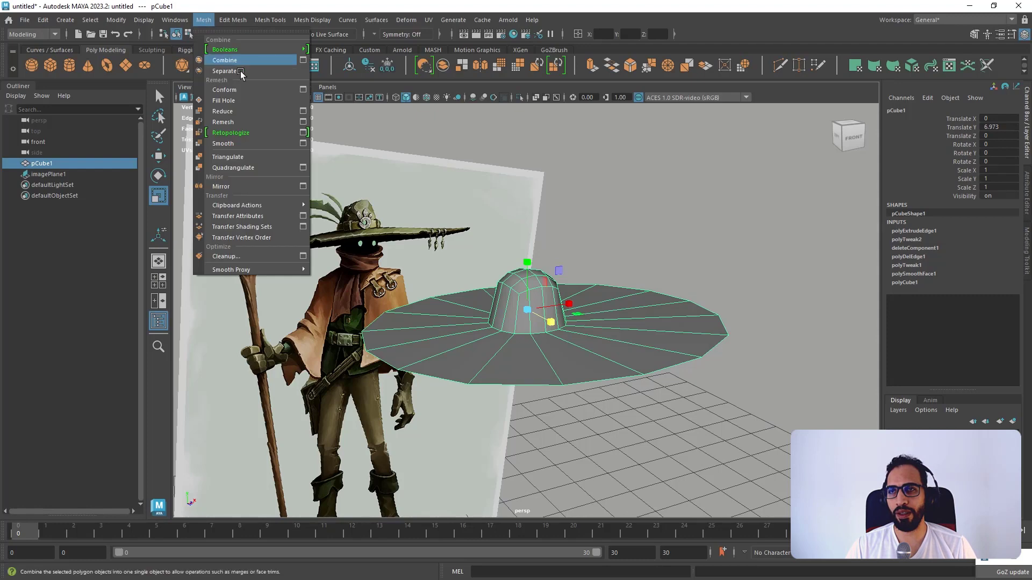
pyautogui.click(253, 144)
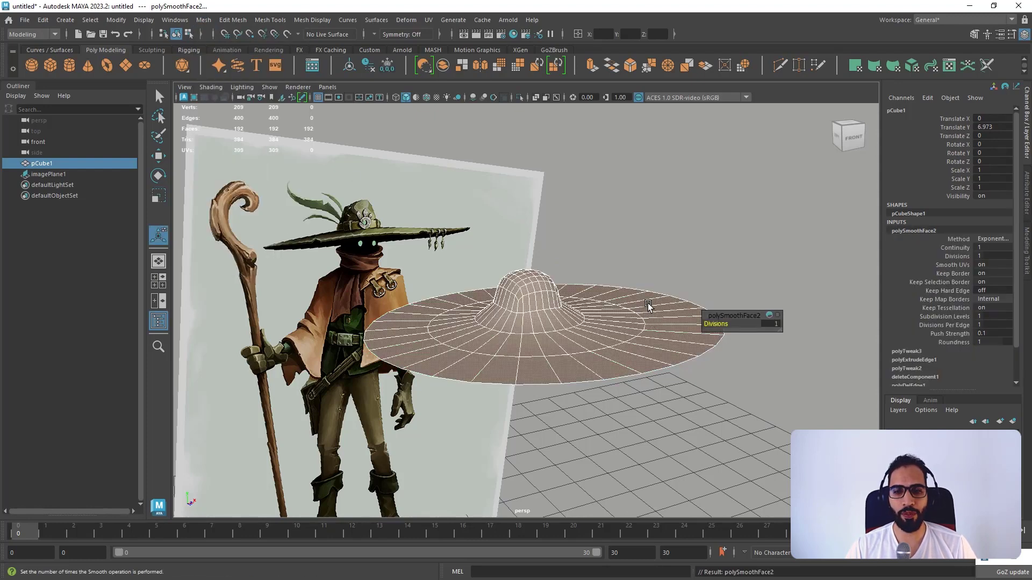
# - Undo the last Smooth and insert an edge loop around the crown just above its junction with the brim
pyautogui.hotkey('ctrl', 'z')
pyautogui.scroll(3, 629, 299)
pyautogui.press('w')
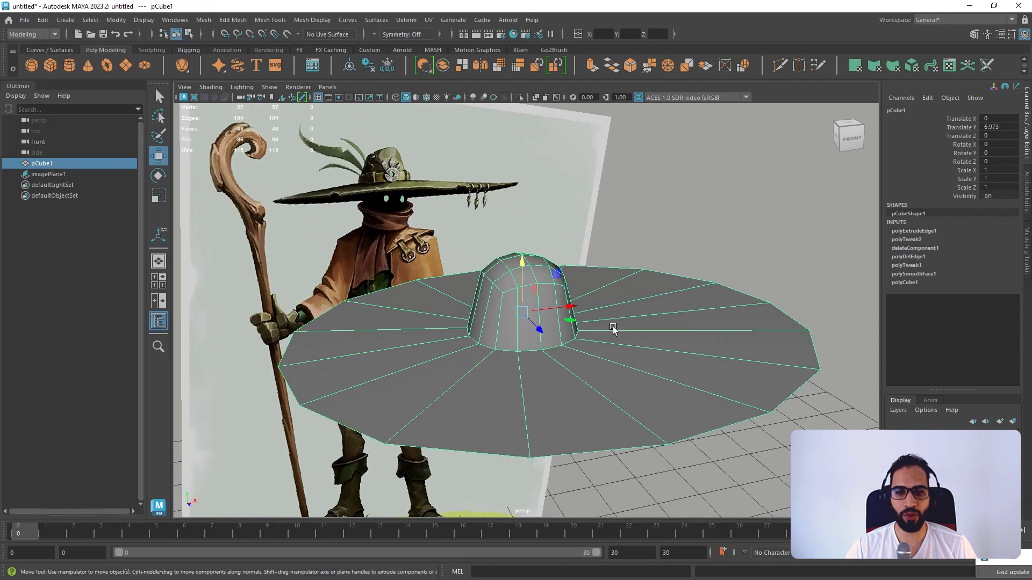
pyautogui.keyDown('alt'); pyautogui.moveTo(582, 313); pyautogui.dragTo(594, 251); pyautogui.keyUp('alt')
pyautogui.scroll(4, 586, 261)
pyautogui.keyDown('shift'); pyautogui.moveTo(575, 267); pyautogui.dragTo(577, 318, button='right'); pyautogui.keyUp('shift')
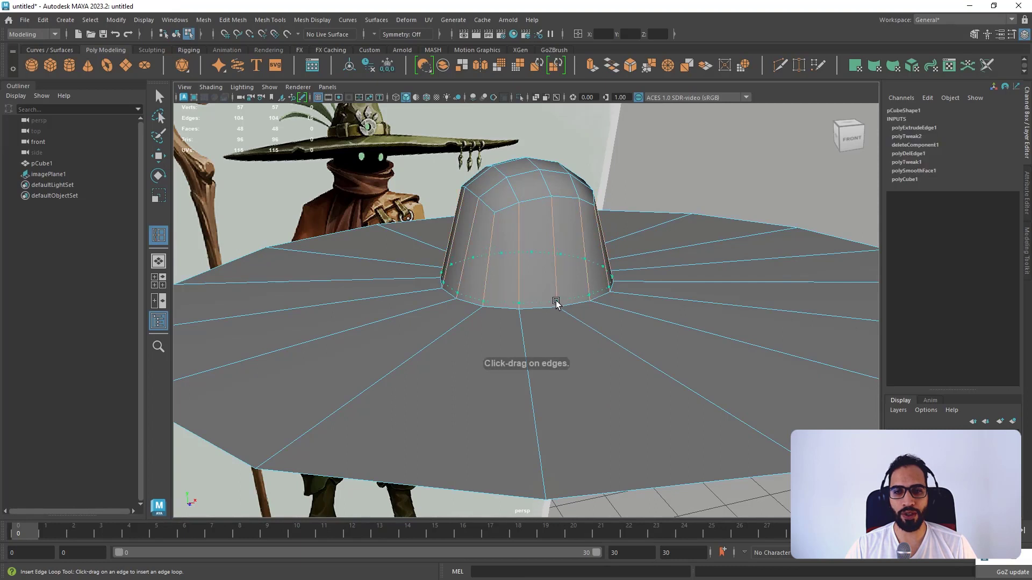
pyautogui.click(556, 305)
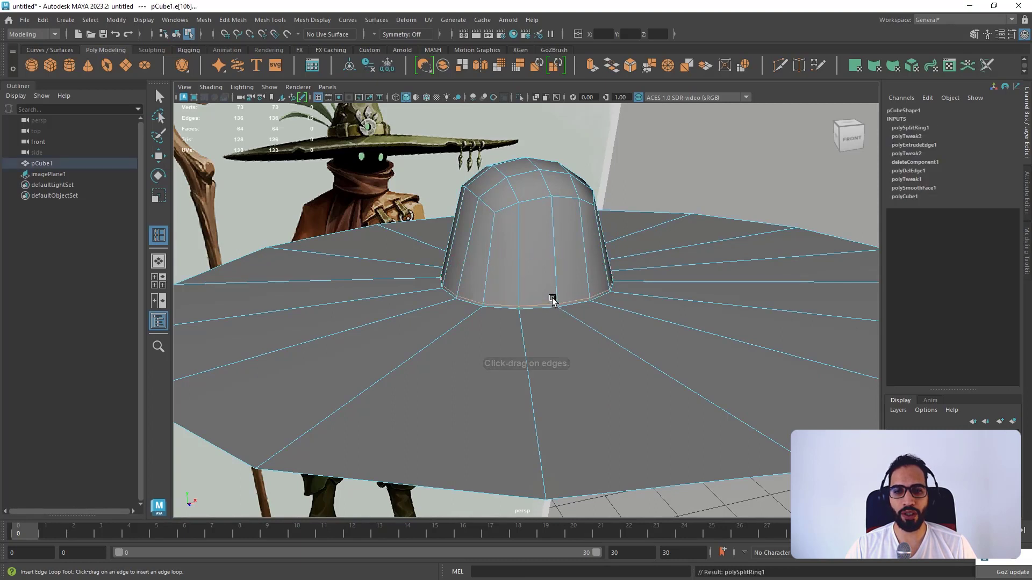
# - Insert a second supporting edge loop on the brim close around the crown's base, and return the hat to object mode
pyautogui.scroll(3, 600, 322)
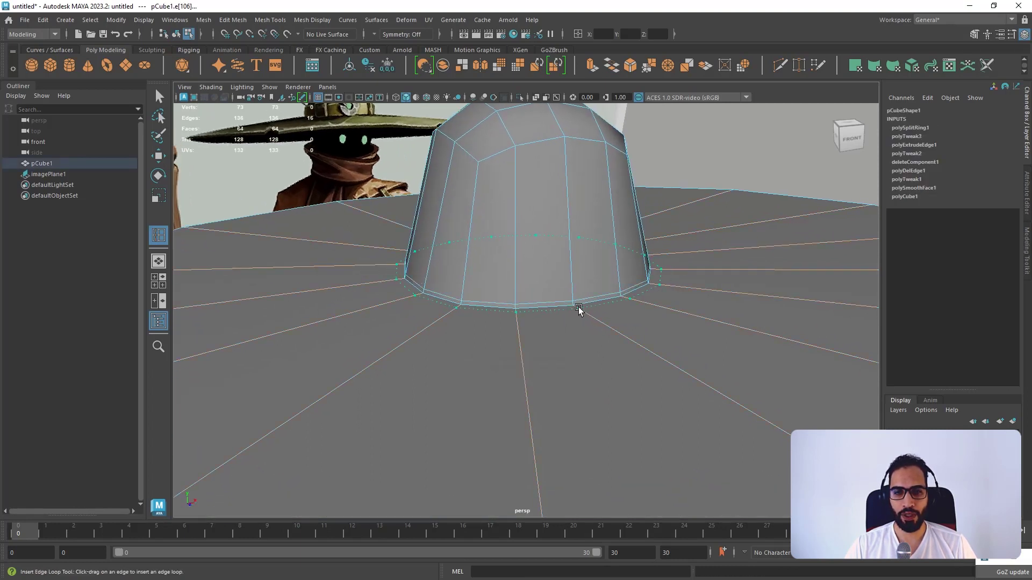
pyautogui.click(578, 308)
pyautogui.keyDown('alt'); pyautogui.moveTo(580, 307); pyautogui.dragTo(537, 283); pyautogui.keyUp('alt')
pyautogui.press('w')
pyautogui.moveTo(541, 277); pyautogui.dragTo(580, 231, button='right')
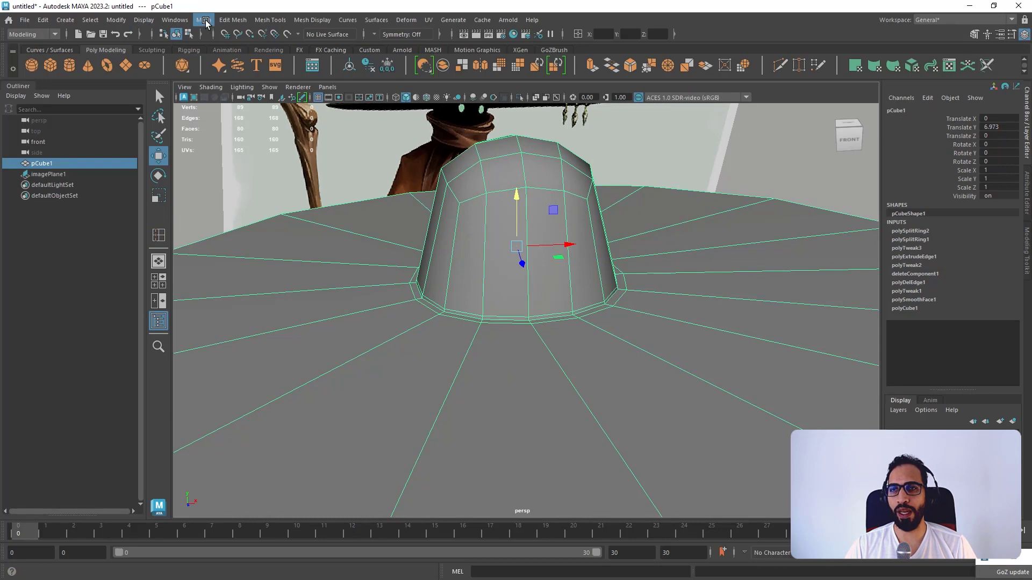
# - Apply Smooth to the hat mesh and check the sharper crown-to-brim transition from above
pyautogui.click(205, 20)
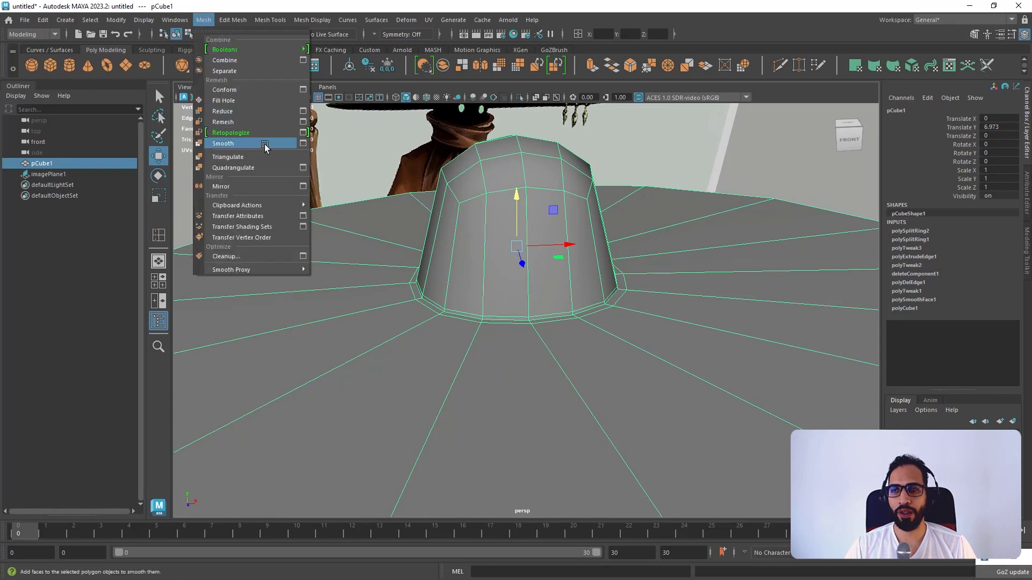
pyautogui.click(263, 144)
pyautogui.moveTo(561, 234); pyautogui.dragTo(618, 215, button='right')
pyautogui.click(755, 184)
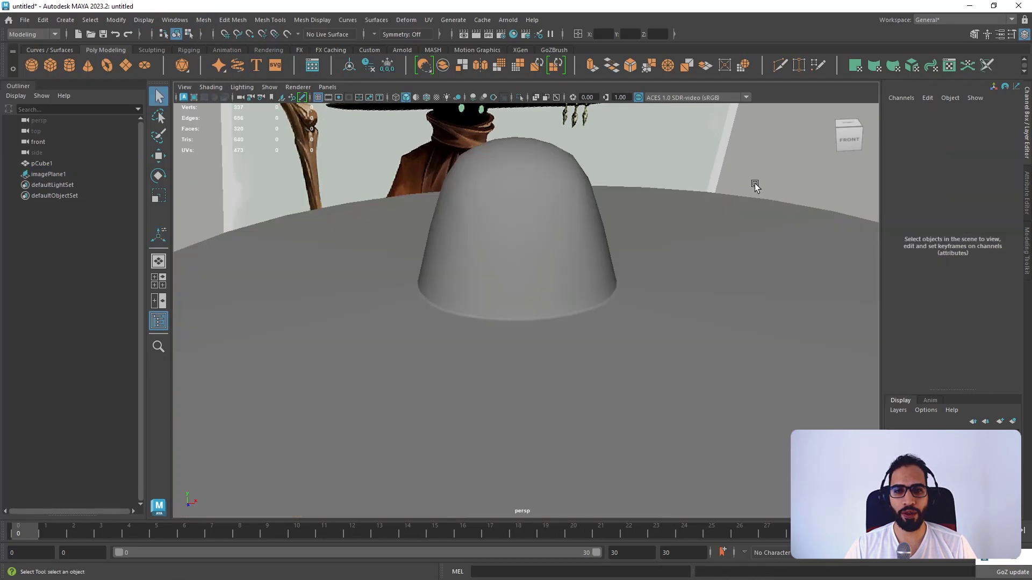
pyautogui.press('w')
pyautogui.keyDown('alt'); pyautogui.moveTo(756, 184); pyautogui.dragTo(506, 198, button='right'); pyautogui.keyUp('alt')
pyautogui.keyDown('alt'); pyautogui.moveTo(559, 312); pyautogui.dragTo(597, 280); pyautogui.keyUp('alt')
pyautogui.click(560, 266)
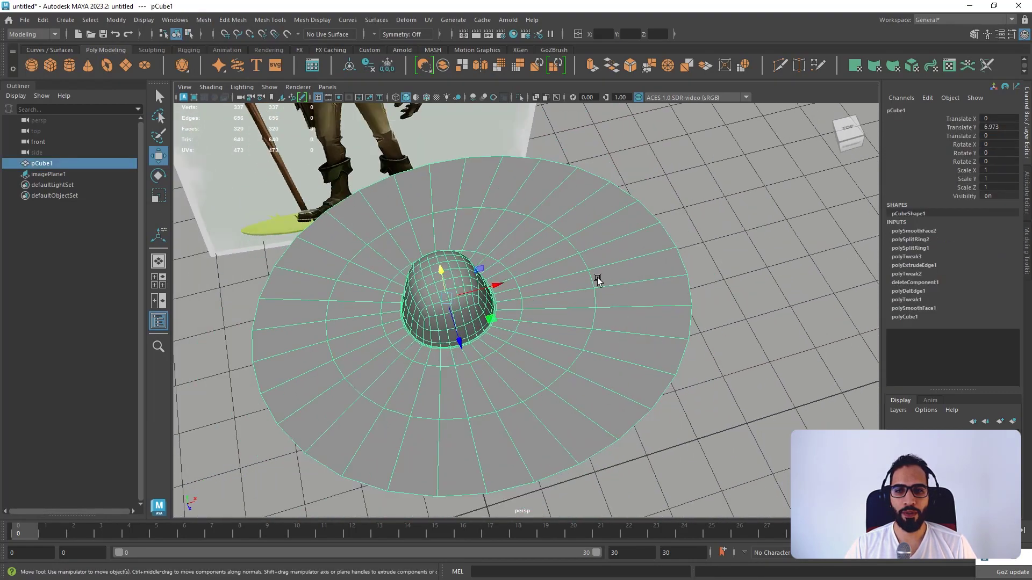
# - In the top view, select three outer-edge vertices on the brim's +X side and pull them outward along X into a point
pyautogui.press('space')
pyautogui.press('space')
pyautogui.scroll(5, 693, 314)
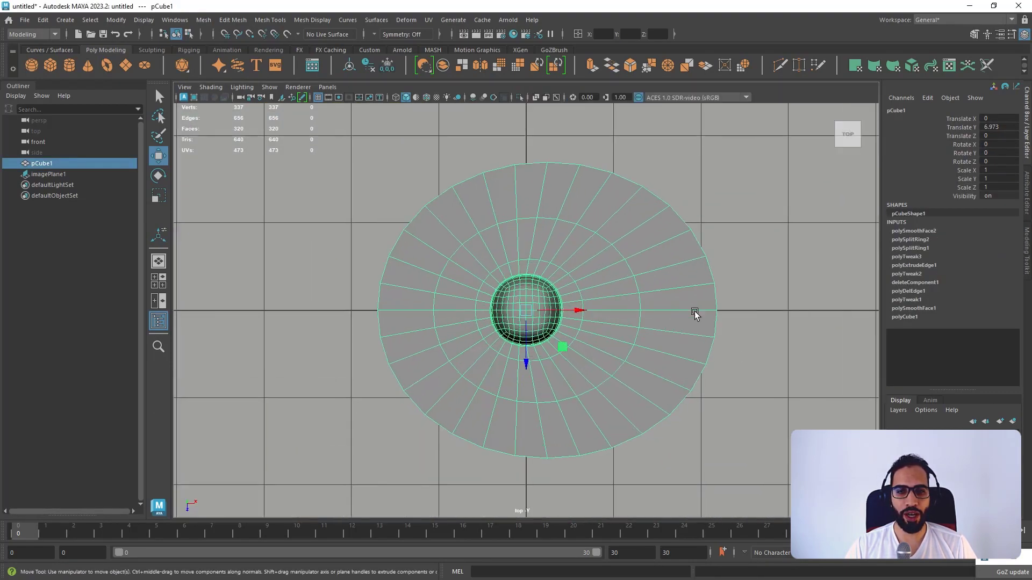
pyautogui.rightClick(638, 285)
pyautogui.click(591, 273)
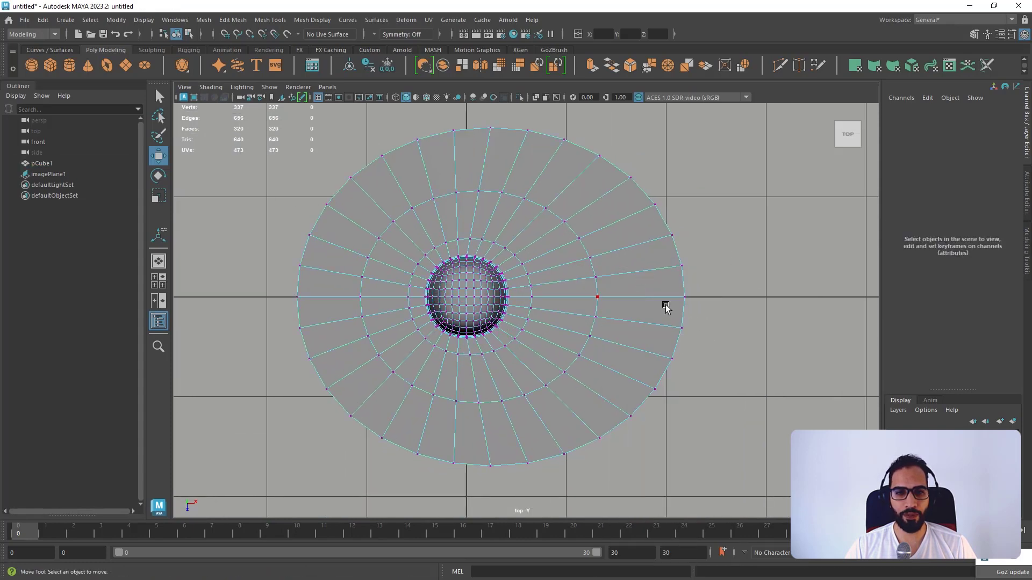
pyautogui.scroll(-3, 666, 303)
pyautogui.scroll(3, 618, 293)
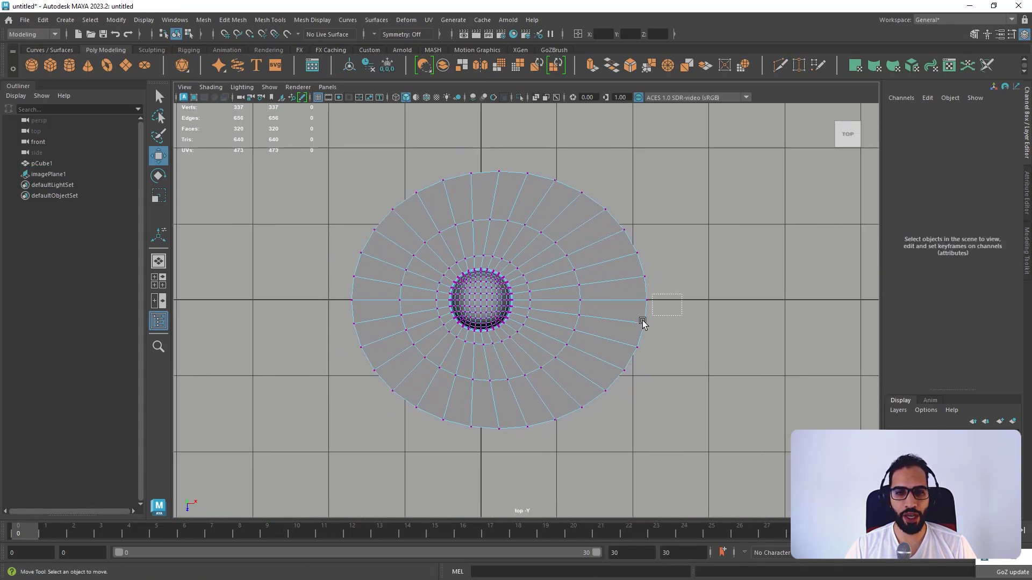
pyautogui.moveTo(633, 340); pyautogui.dragTo(634, 339)
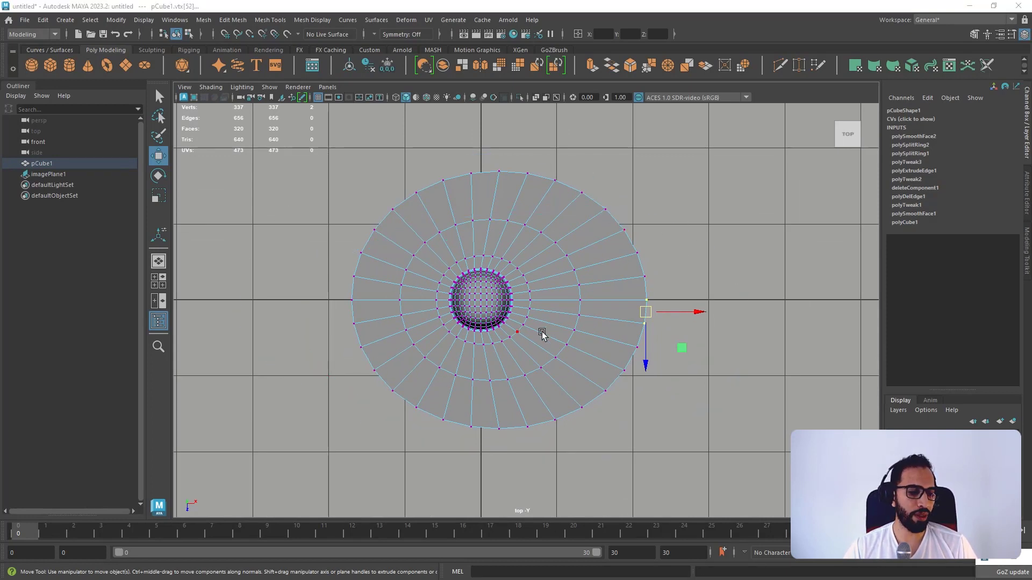
pyautogui.scroll(1, 588, 291)
pyautogui.moveTo(624, 352); pyautogui.dragTo(622, 357)
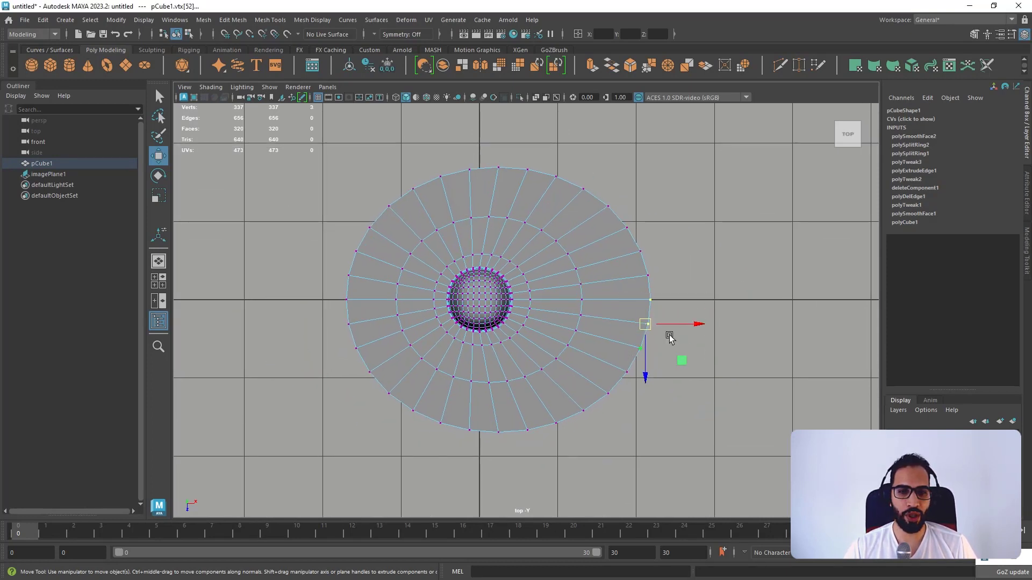
pyautogui.moveTo(683, 324); pyautogui.dragTo(702, 326)
pyautogui.press('space')
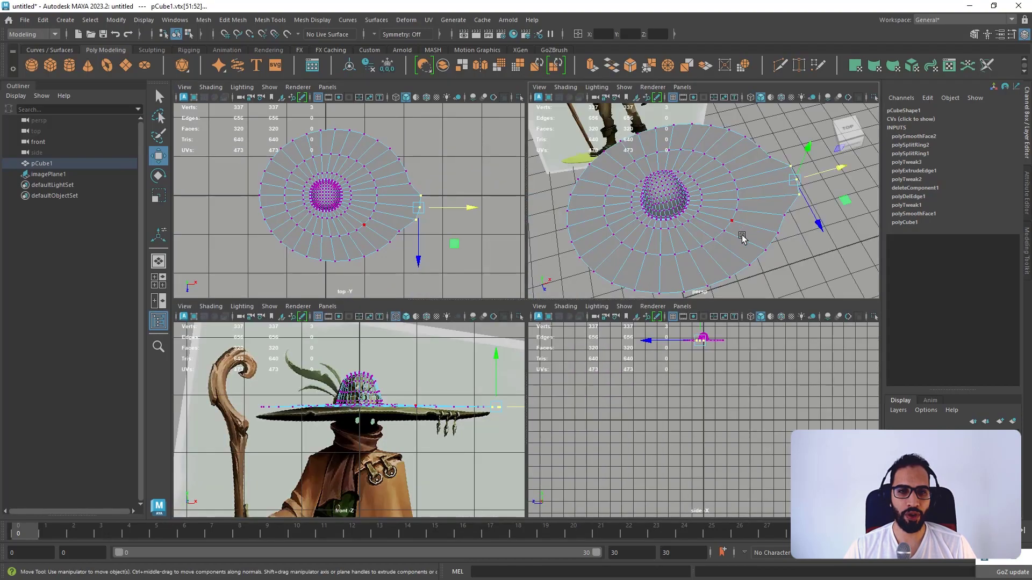
pyautogui.press('space')
pyautogui.keyDown('alt'); pyautogui.moveTo(741, 237); pyautogui.dragTo(691, 281); pyautogui.keyUp('alt')
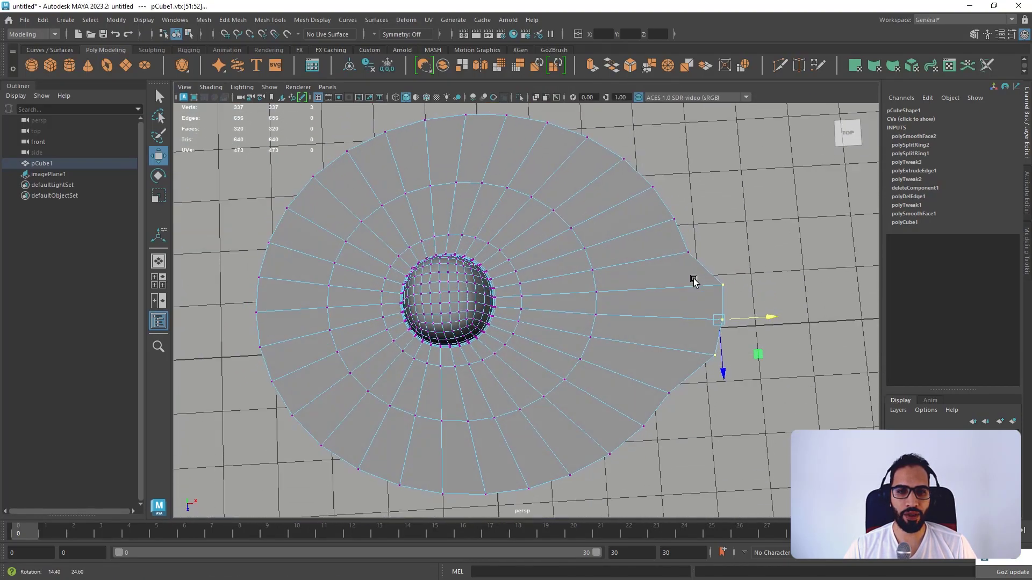
# - In the top view, nudge three vertices on the brim's back edge slightly outward along Z
pyautogui.press('space')
pyautogui.press('space')
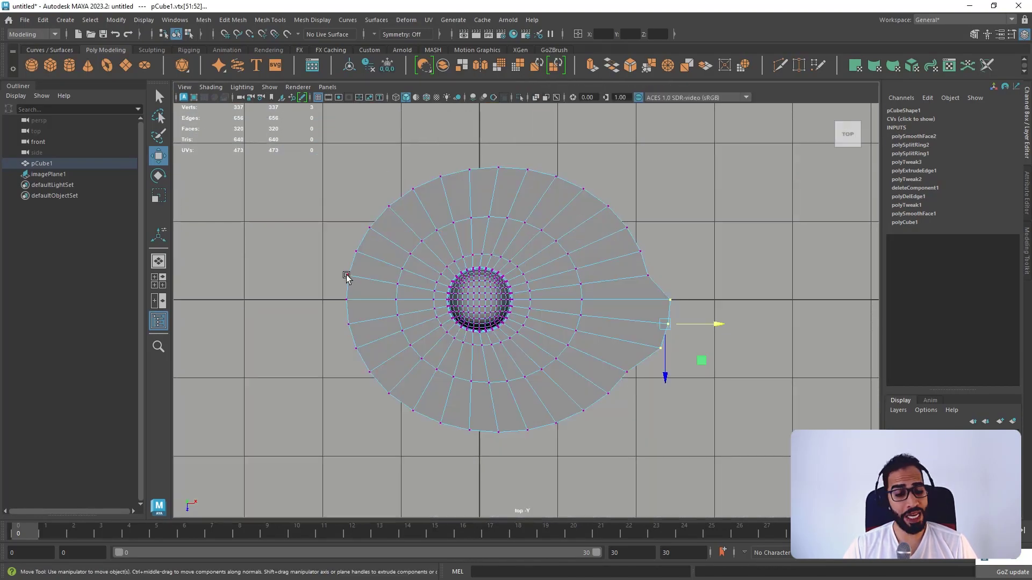
pyautogui.moveTo(561, 196); pyautogui.dragTo(560, 196)
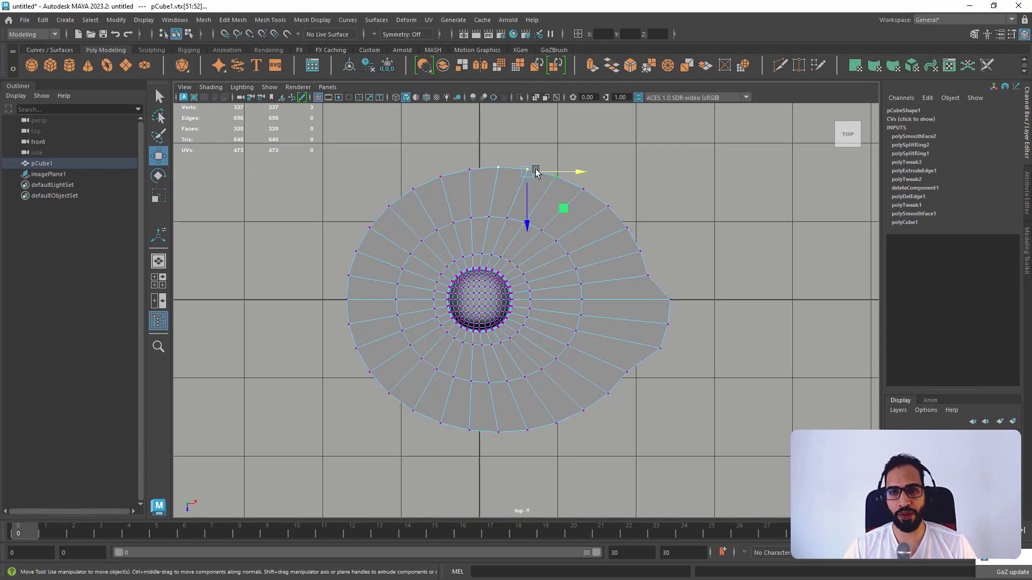
pyautogui.keyDown('alt'); pyautogui.moveTo(493, 393); pyautogui.dragTo(530, 359, button='middle'); pyautogui.keyUp('alt')
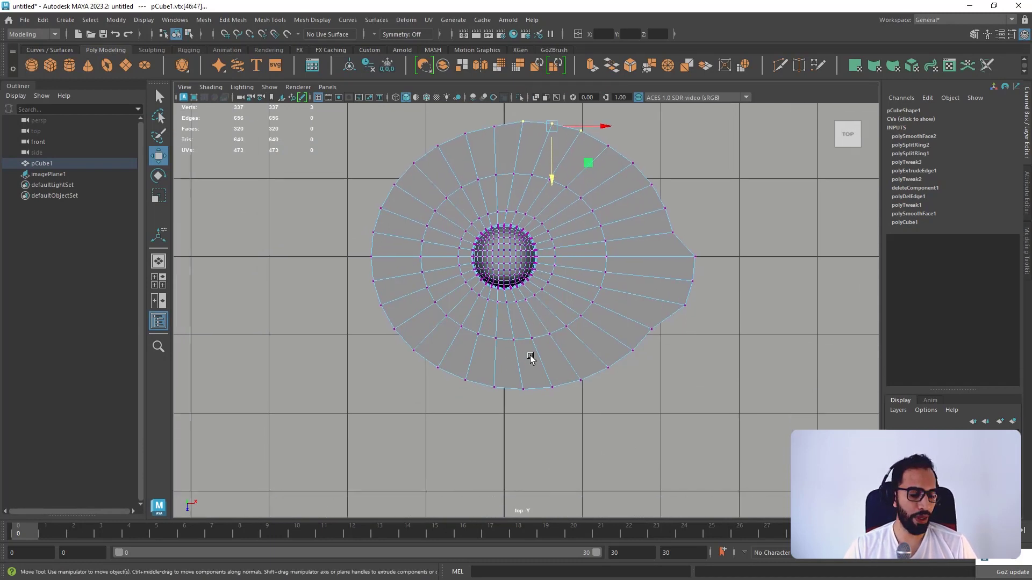
pyautogui.scroll(2, 540, 405)
pyautogui.moveTo(730, 192); pyautogui.dragTo(651, 248)
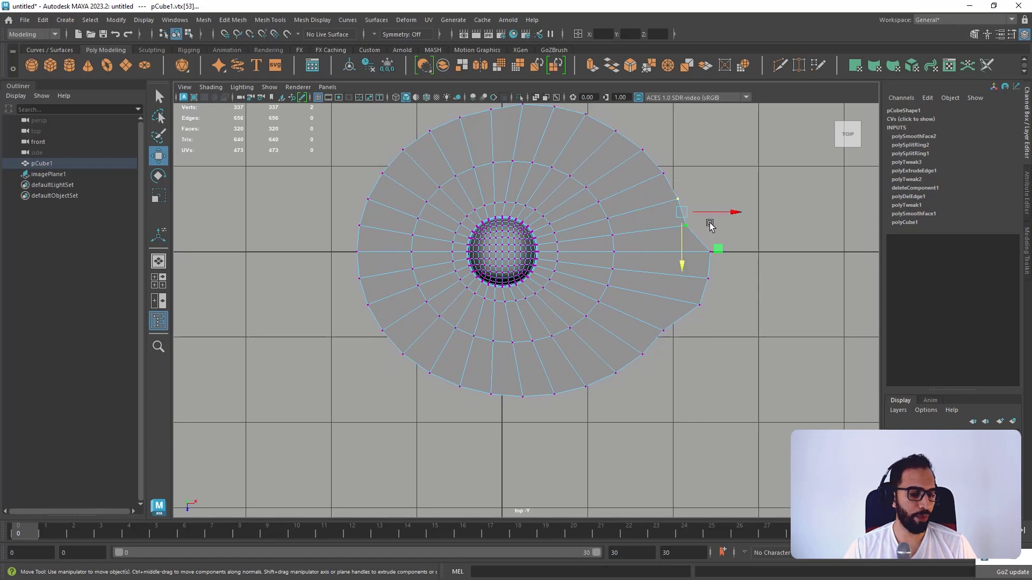
# - With Multi-Cut, draw a V-shaped cut across the brim's outer edge next to the pulled-out point on the +X side
pyautogui.keyDown('alt'); pyautogui.moveTo(718, 194); pyautogui.dragTo(729, 231, button='right'); pyautogui.keyUp('alt')
pyautogui.keyDown('alt'); pyautogui.moveTo(729, 230); pyautogui.dragTo(628, 248, button='middle'); pyautogui.keyUp('alt')
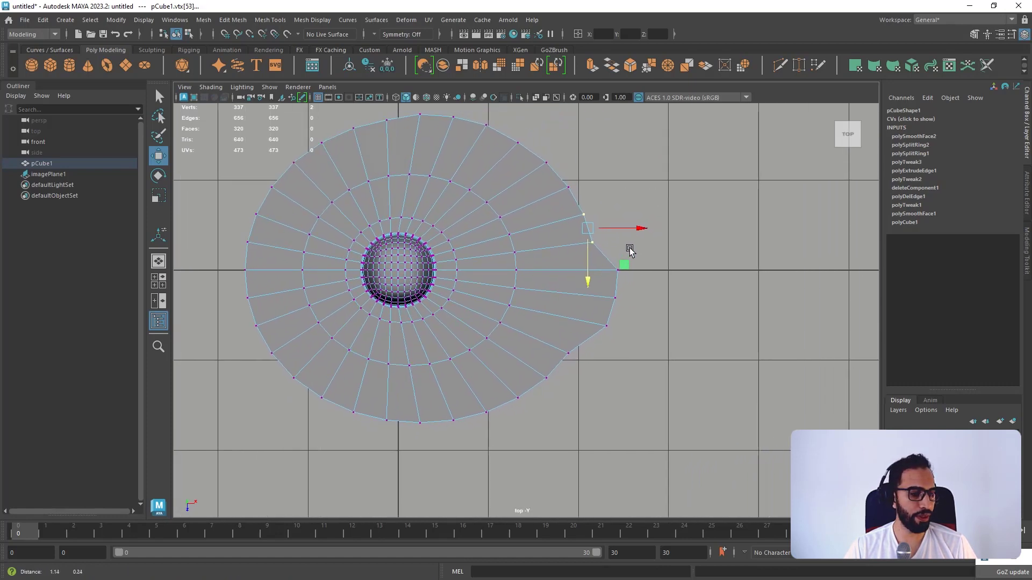
pyautogui.keyDown('alt'); pyautogui.moveTo(627, 248); pyautogui.dragTo(691, 312, button='right'); pyautogui.keyUp('alt')
pyautogui.keyDown('alt'); pyautogui.moveTo(635, 235); pyautogui.dragTo(615, 268, button='middle'); pyautogui.keyUp('alt')
pyautogui.keyDown('alt'); pyautogui.moveTo(615, 269); pyautogui.dragTo(640, 267, button='right'); pyautogui.keyUp('alt')
pyautogui.rightClick(593, 211)
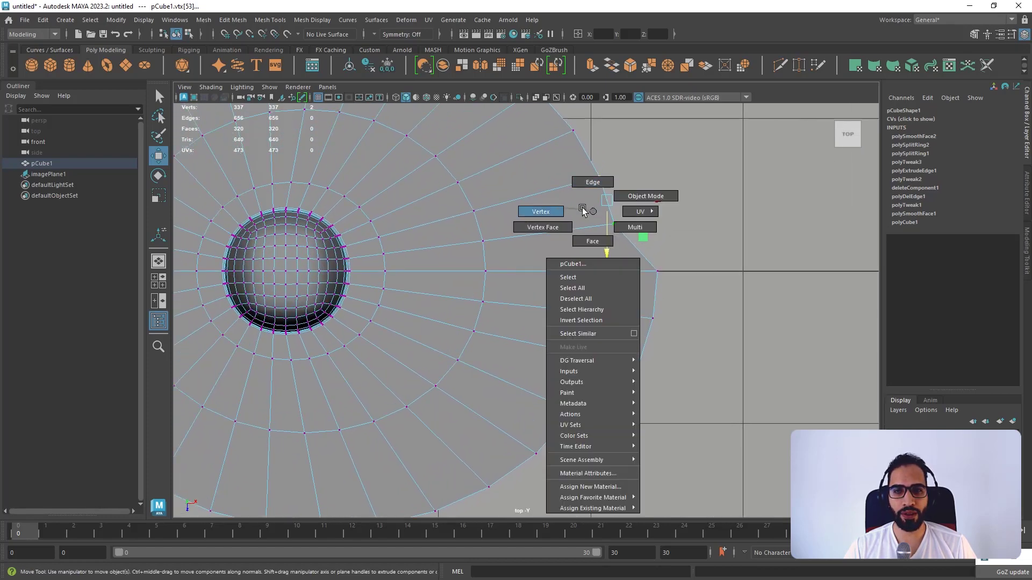
pyautogui.click(576, 211)
pyautogui.keyDown('shift'); pyautogui.rightClick(620, 217); pyautogui.keyUp('shift')
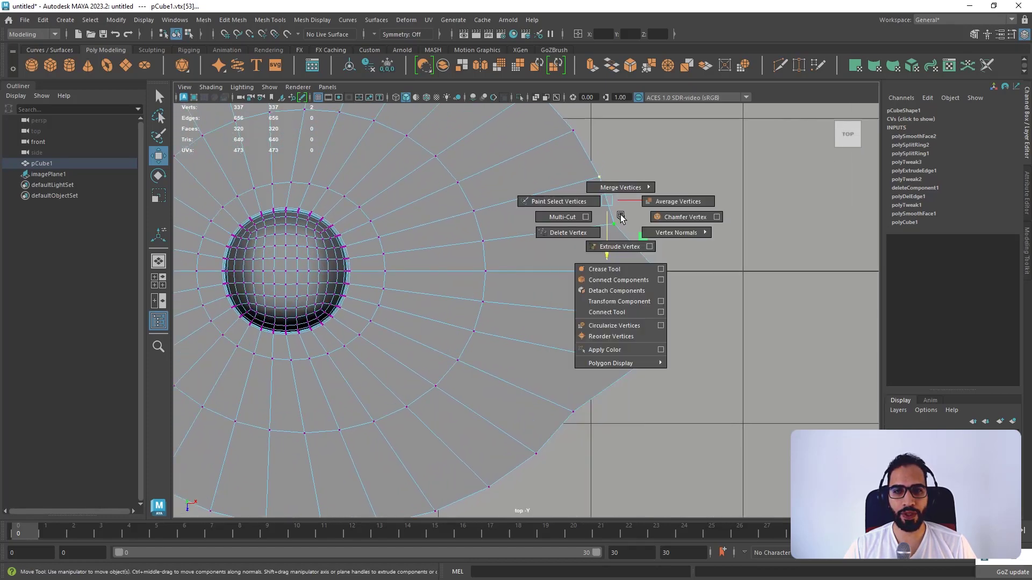
pyautogui.click(571, 218)
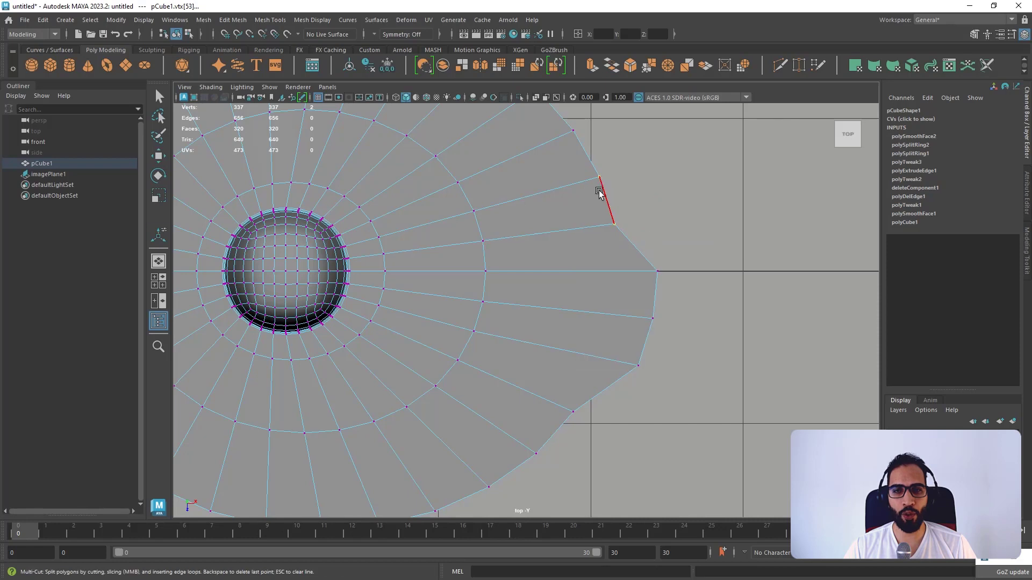
pyautogui.click(576, 229)
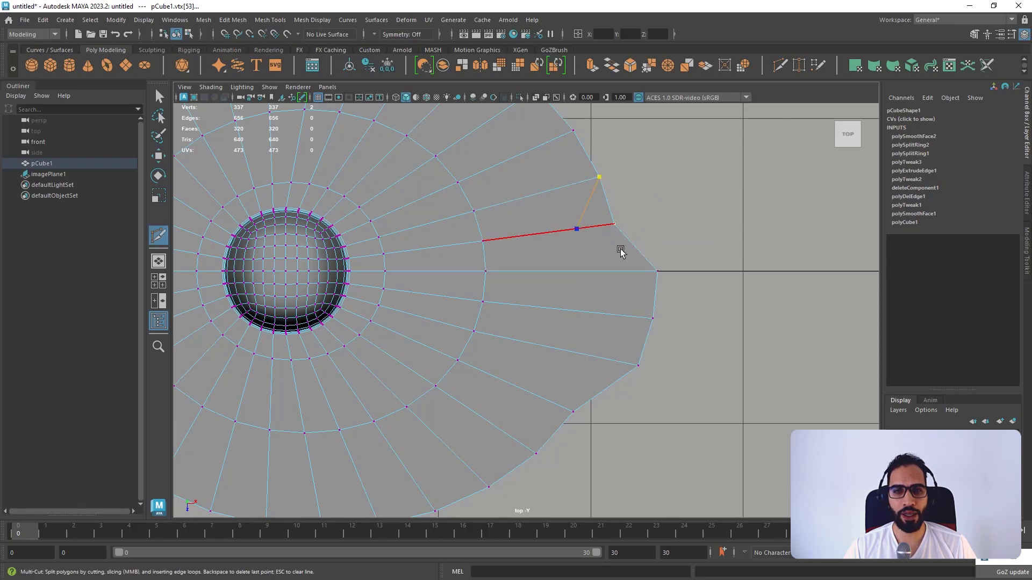
pyautogui.click(650, 277)
# - In face mode, select the cut-off faces in the V and delete them to leave a notch in the brim
pyautogui.press('w')
pyautogui.moveTo(637, 222); pyautogui.dragTo(634, 240, button='right')
pyautogui.moveTo(632, 214); pyautogui.dragTo(608, 227)
pyautogui.press('Delete')
# - Cut a small V-shaped notch into the brim's edge on the -X side with Multi-Cut and delete its faces
pyautogui.keyDown('alt'); pyautogui.moveTo(656, 236); pyautogui.dragTo(552, 209, button='right'); pyautogui.keyUp('alt')
pyautogui.keyDown('alt'); pyautogui.moveTo(547, 252); pyautogui.dragTo(628, 208, button='middle'); pyautogui.keyUp('alt')
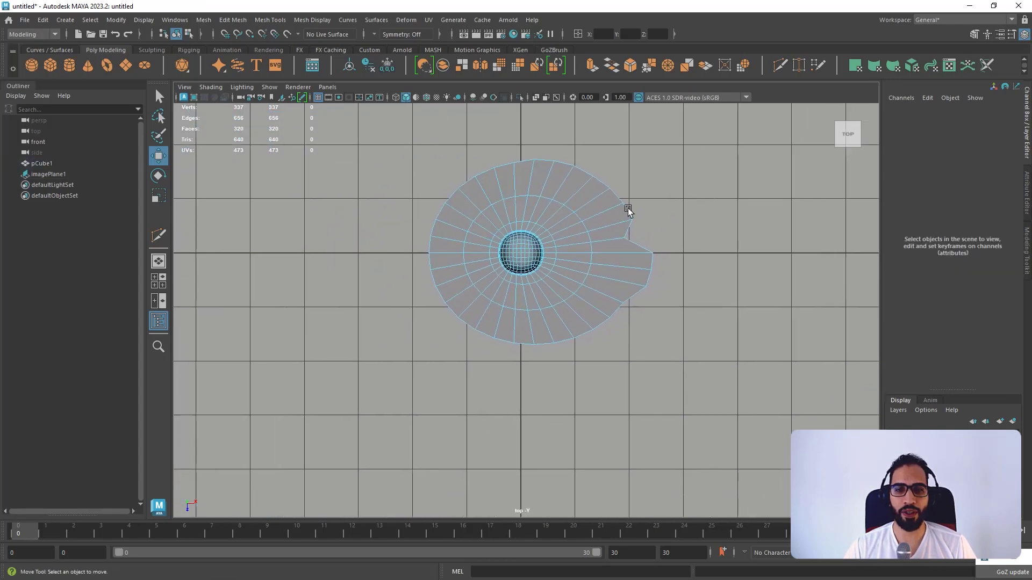
pyautogui.keyDown('alt'); pyautogui.moveTo(578, 239); pyautogui.dragTo(596, 246, button='right'); pyautogui.keyUp('alt')
pyautogui.keyDown('alt'); pyautogui.moveTo(589, 243); pyautogui.dragTo(594, 224, button='middle'); pyautogui.keyUp('alt')
pyautogui.keyDown('alt'); pyautogui.moveTo(583, 250); pyautogui.dragTo(601, 257, button='right'); pyautogui.keyUp('alt')
pyautogui.keyDown('alt'); pyautogui.moveTo(559, 226); pyautogui.dragTo(580, 232, button='right'); pyautogui.keyUp('alt')
pyautogui.keyDown('alt'); pyautogui.moveTo(579, 233); pyautogui.dragTo(624, 282, button='middle'); pyautogui.keyUp('alt')
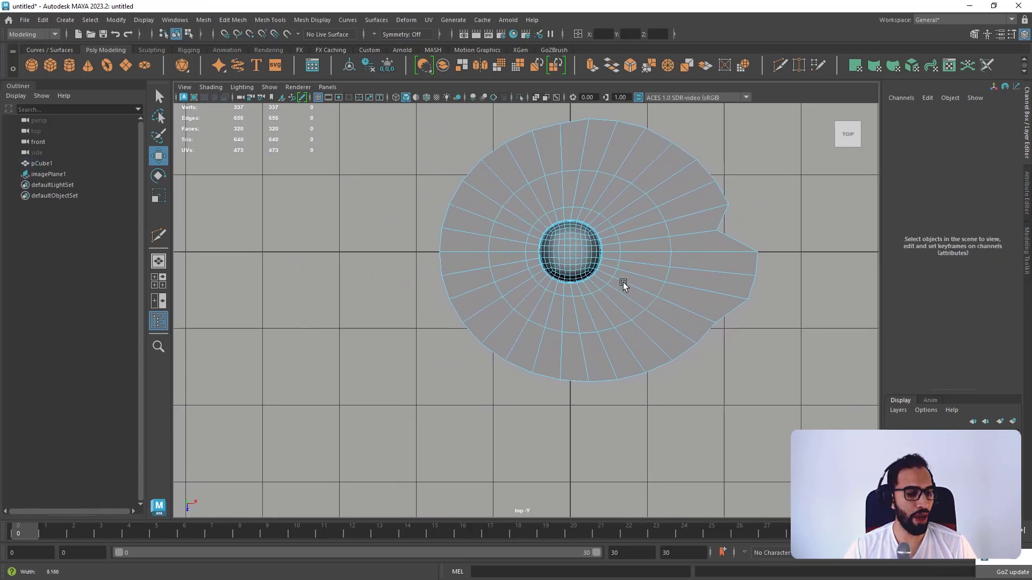
pyautogui.keyDown('alt'); pyautogui.moveTo(547, 253); pyautogui.dragTo(575, 263, button='right'); pyautogui.keyUp('alt')
pyautogui.keyDown('alt'); pyautogui.moveTo(576, 263); pyautogui.dragTo(618, 319, button='middle'); pyautogui.keyUp('alt')
pyautogui.keyDown('alt'); pyautogui.moveTo(521, 329); pyautogui.dragTo(556, 342, button='right'); pyautogui.keyUp('alt')
pyautogui.hotkey('ctrl', 'shift', 'x')
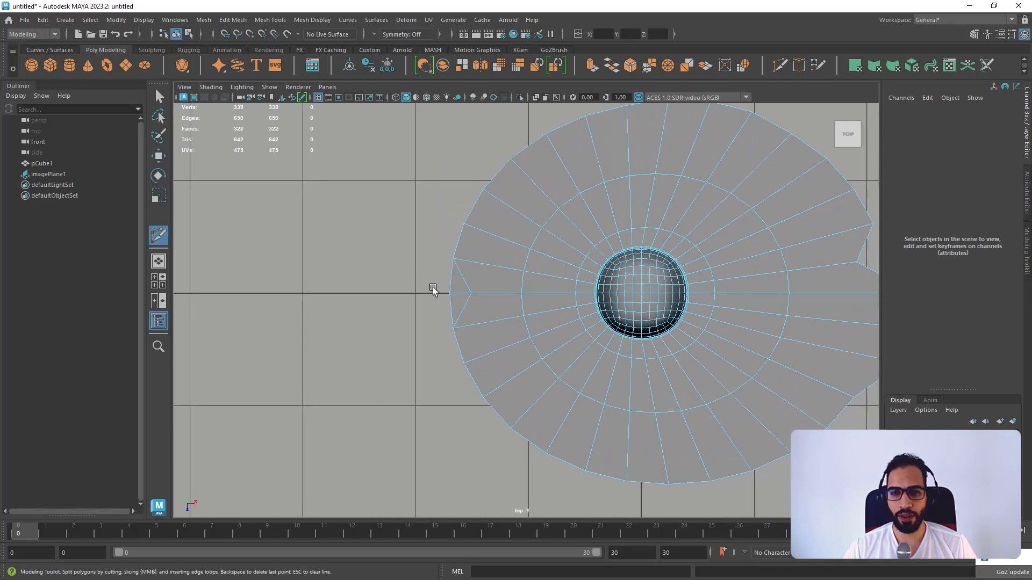
pyautogui.press('w')
pyautogui.moveTo(434, 285); pyautogui.dragTo(463, 300)
pyautogui.press('Delete')
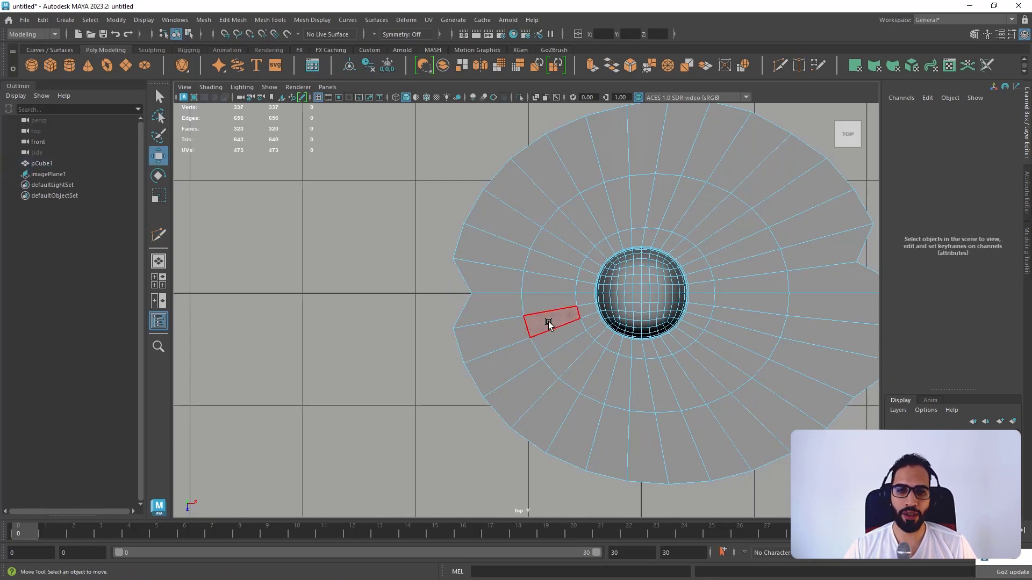
# - Examine the notched brim's outline in the top and perspective views
pyautogui.keyDown('alt'); pyautogui.moveTo(548, 321); pyautogui.dragTo(490, 295, button='middle'); pyautogui.keyUp('alt')
pyautogui.keyDown('alt'); pyautogui.moveTo(490, 295); pyautogui.dragTo(430, 253, button='right'); pyautogui.keyUp('alt')
pyautogui.keyDown('alt'); pyautogui.moveTo(494, 255); pyautogui.dragTo(493, 299, button='middle'); pyautogui.keyUp('alt')
pyautogui.keyDown('alt'); pyautogui.moveTo(493, 299); pyautogui.dragTo(506, 273, button='right'); pyautogui.keyUp('alt')
pyautogui.keyDown('alt'); pyautogui.moveTo(512, 243); pyautogui.dragTo(527, 261, button='middle'); pyautogui.keyUp('alt')
pyautogui.keyDown('alt'); pyautogui.moveTo(527, 261); pyautogui.dragTo(551, 263, button='right'); pyautogui.keyUp('alt')
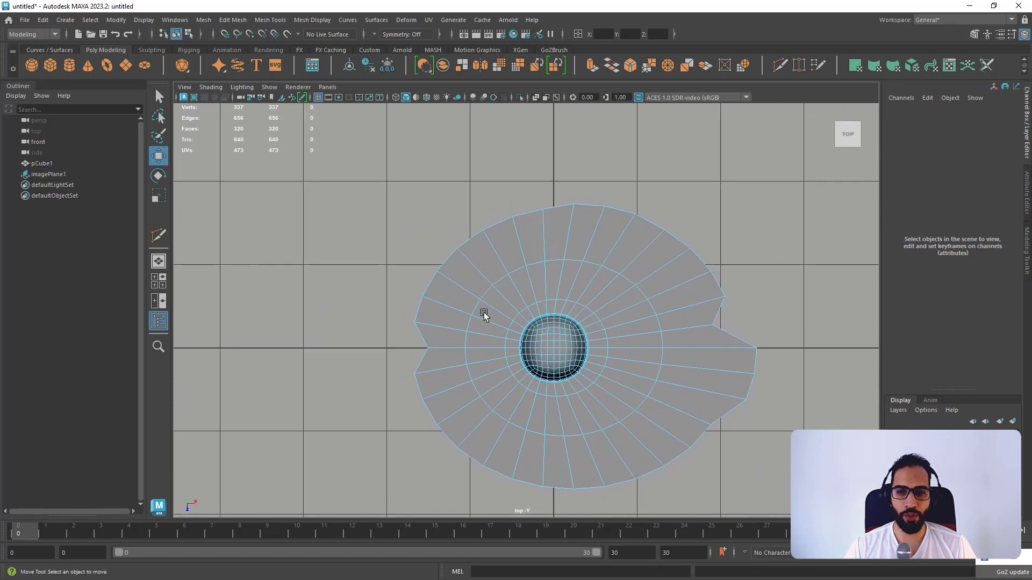
pyautogui.keyDown('alt'); pyautogui.moveTo(483, 312); pyautogui.dragTo(501, 324, button='right'); pyautogui.keyUp('alt')
pyautogui.keyDown('alt'); pyautogui.moveTo(500, 323); pyautogui.dragTo(520, 282, button='middle'); pyautogui.keyUp('alt')
pyautogui.keyDown('alt'); pyautogui.moveTo(461, 390); pyautogui.dragTo(486, 392, button='right'); pyautogui.keyUp('alt')
pyautogui.keyDown('alt'); pyautogui.moveTo(465, 385); pyautogui.dragTo(516, 337, button='middle'); pyautogui.keyUp('alt')
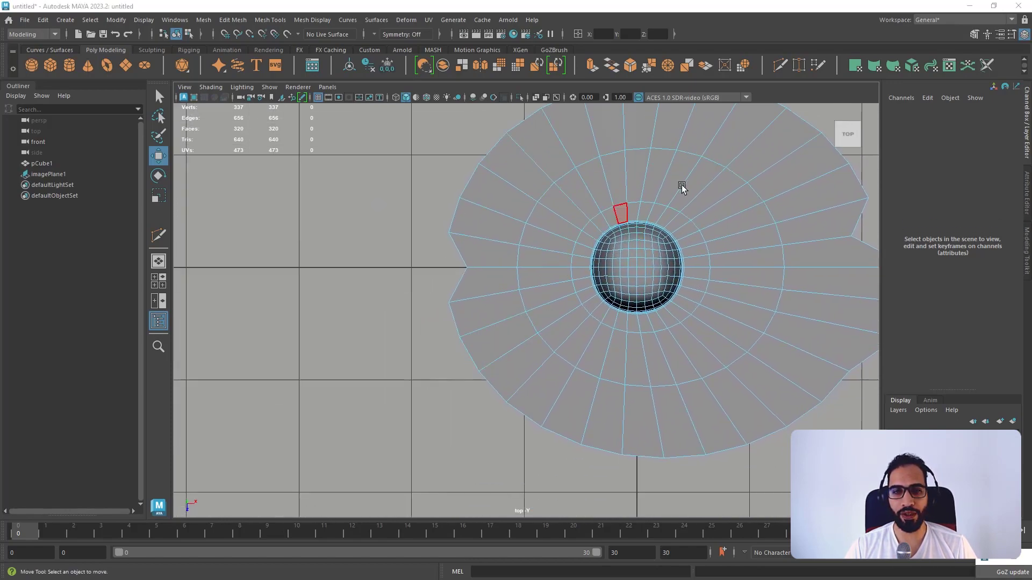
pyautogui.press('space')
pyautogui.press('space')
pyautogui.keyDown('alt'); pyautogui.moveTo(641, 249); pyautogui.dragTo(618, 279); pyautogui.keyUp('alt')
pyautogui.press('space')
pyautogui.press('space')
# - Cut another notch into the brim's front edge on the -X side with Multi-Cut, and delete its two cut-off faces
pyautogui.keyDown('alt'); pyautogui.moveTo(420, 301); pyautogui.dragTo(559, 322, button='right'); pyautogui.keyUp('alt')
pyautogui.keyDown('alt'); pyautogui.moveTo(559, 322); pyautogui.dragTo(458, 319, button='middle'); pyautogui.keyUp('alt')
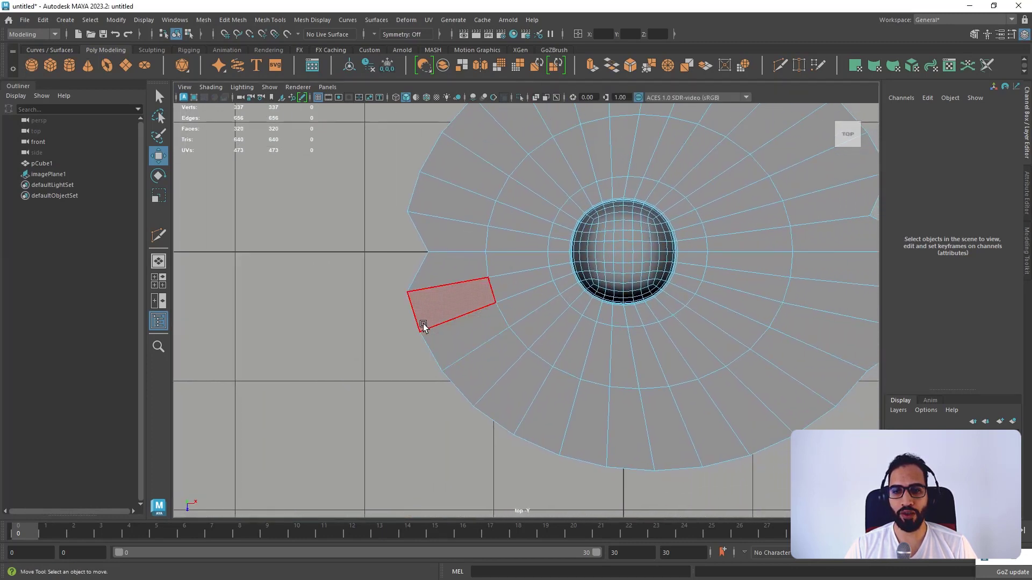
pyautogui.hotkey('ctrl', 'shift', 'x')
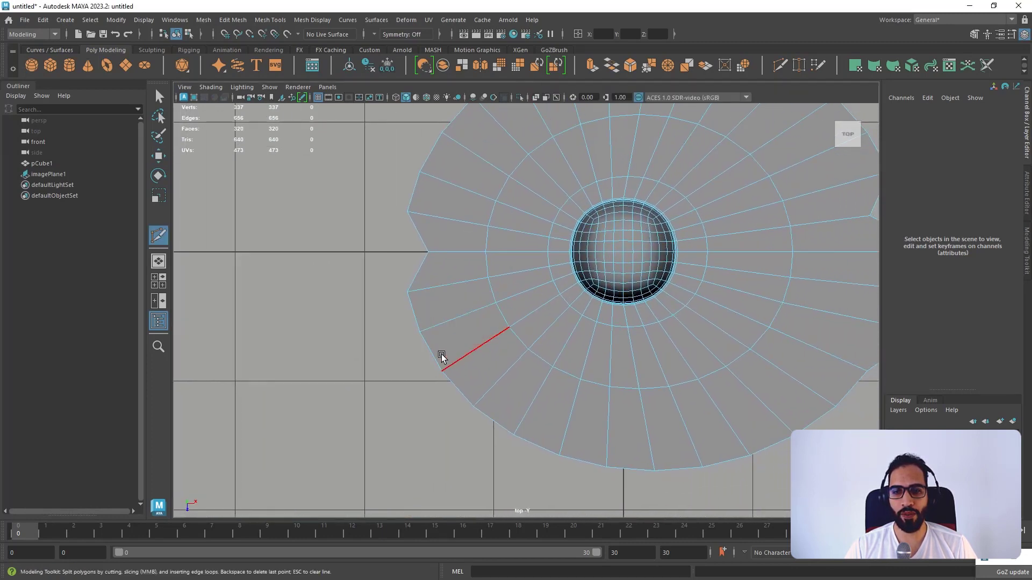
pyautogui.click(420, 332)
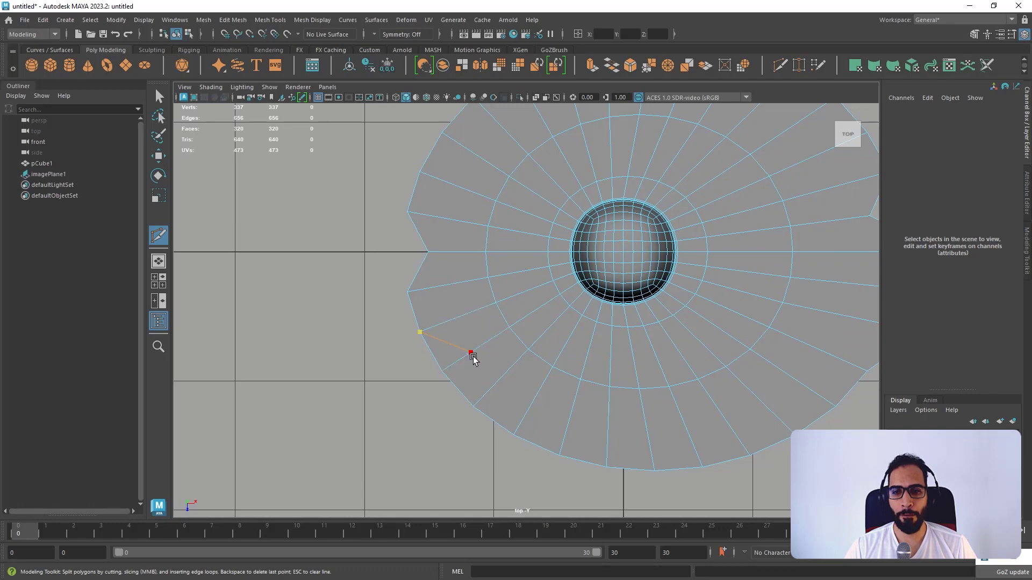
pyautogui.click(471, 353)
pyautogui.click(474, 406)
pyautogui.press('w')
pyautogui.moveTo(445, 362); pyautogui.dragTo(456, 363)
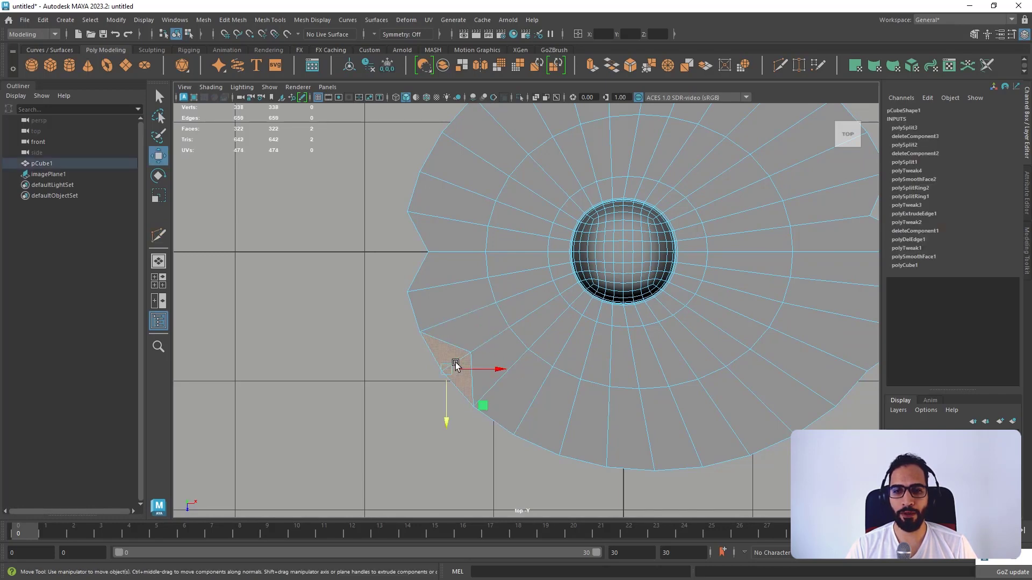
pyautogui.press('Delete')
pyautogui.keyDown('alt'); pyautogui.moveTo(538, 321); pyautogui.dragTo(436, 273, button='right'); pyautogui.keyUp('alt')
pyautogui.scroll(5, 497, 290)
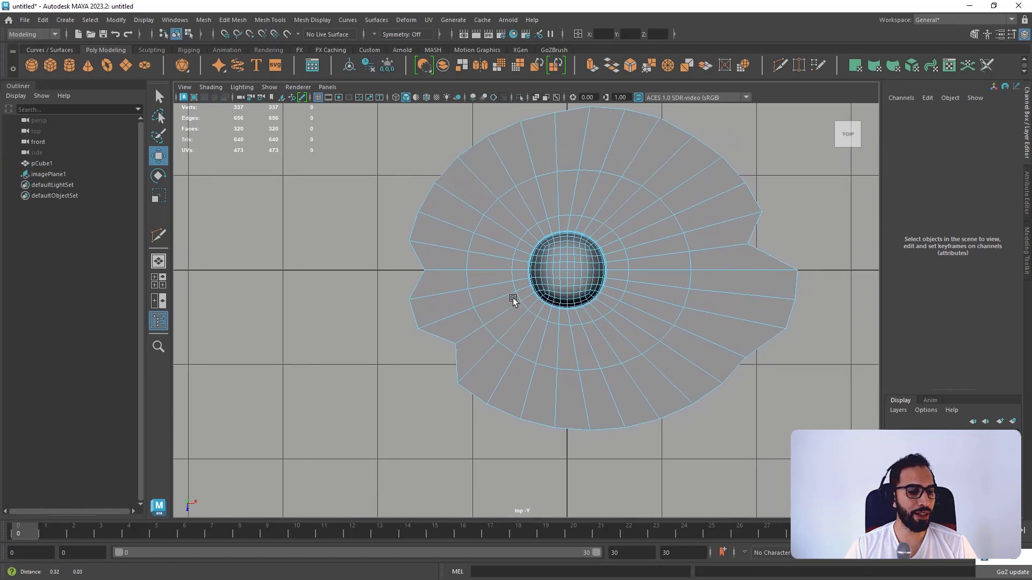
pyautogui.scroll(-3, 501, 266)
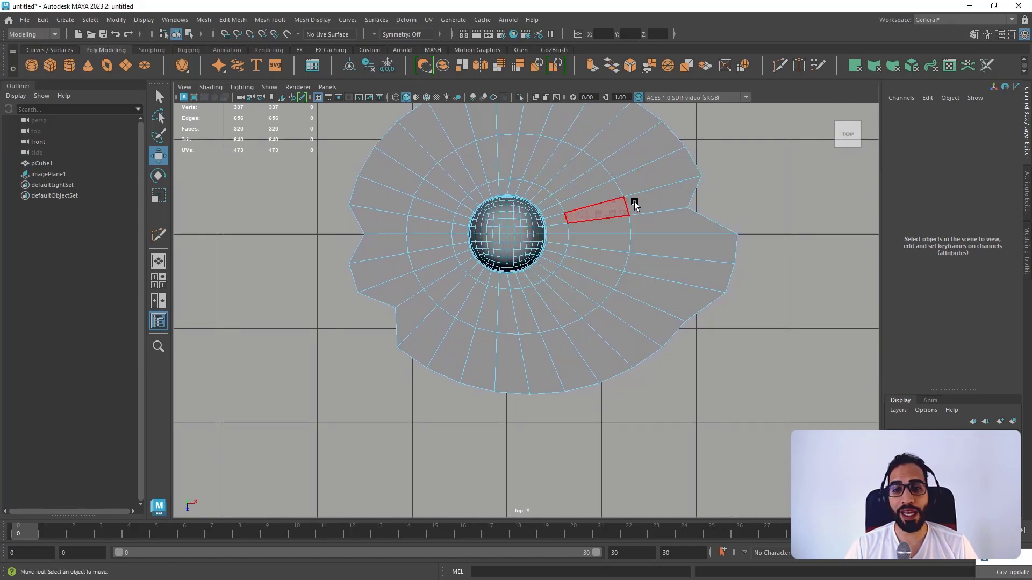
pyautogui.keyDown('alt'); pyautogui.moveTo(636, 205); pyautogui.dragTo(615, 206); pyautogui.keyUp('alt')
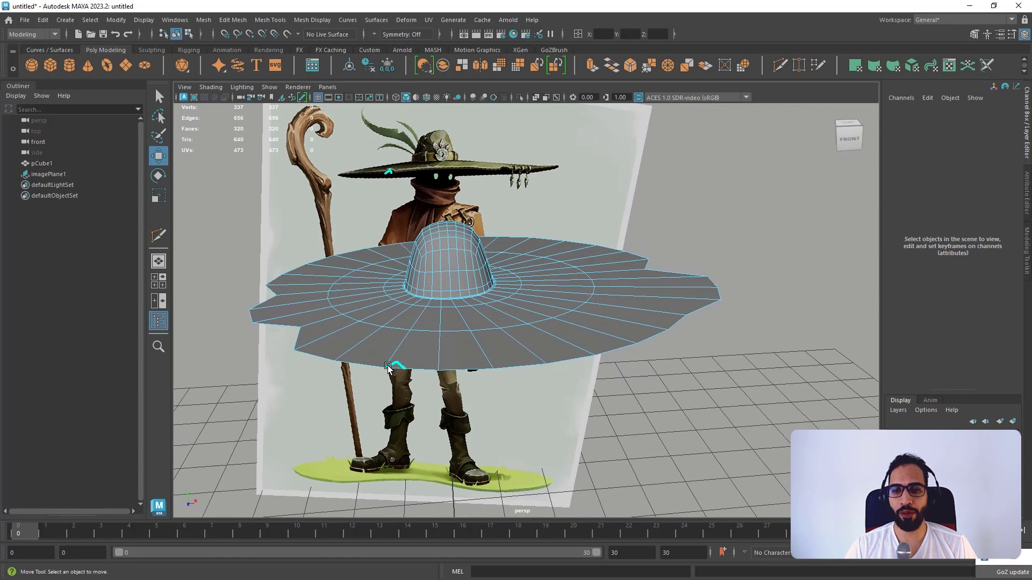
pyautogui.press('Escape')
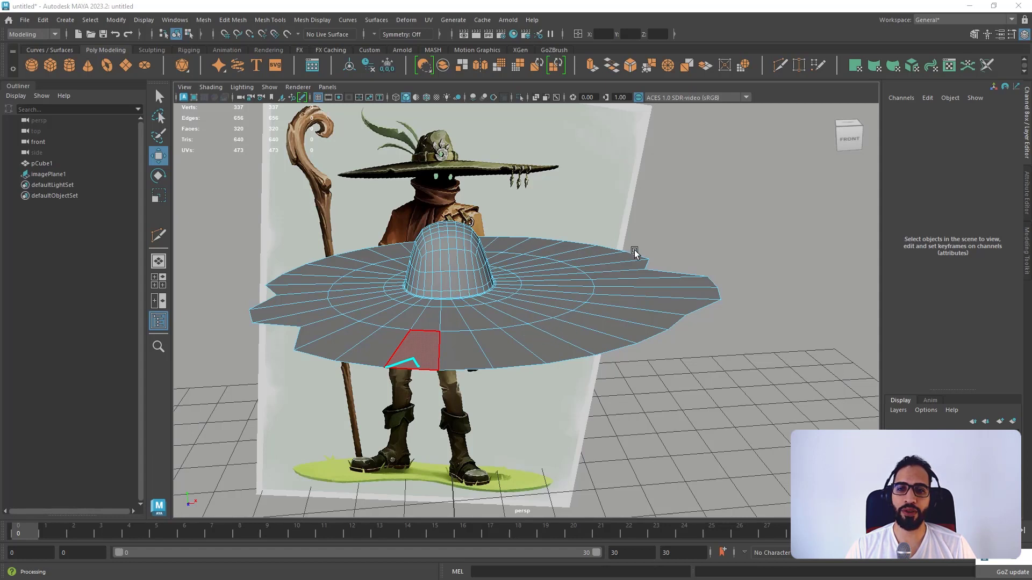
pyautogui.click(552, 321)
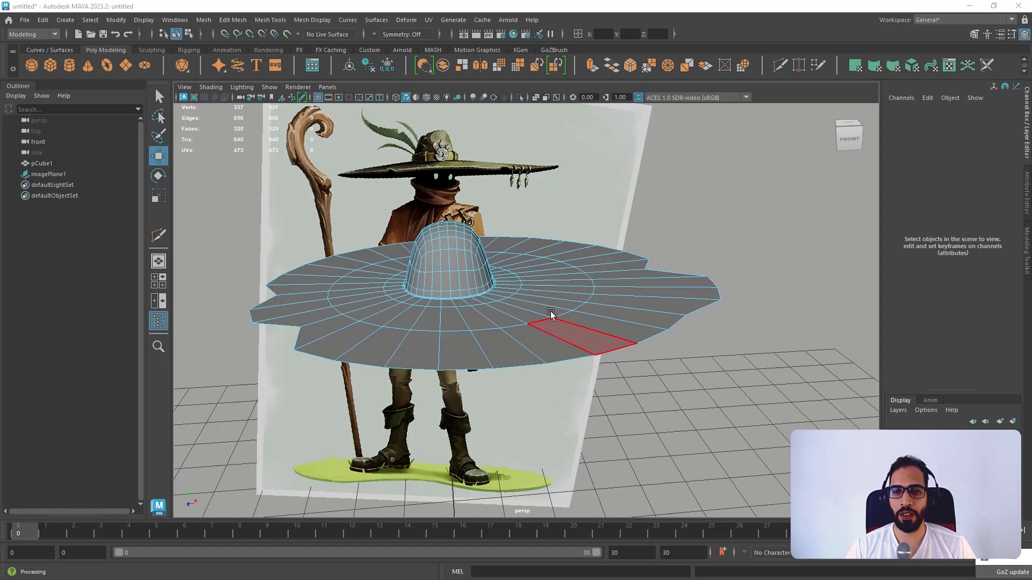
# - Undo the brim's notch cuts and face deletions, back to the uncut brim outline
pyautogui.keyDown('alt'); pyautogui.moveTo(551, 317); pyautogui.dragTo(487, 331); pyautogui.keyUp('alt')
pyautogui.hotkey('ctrl', 'z')
pyautogui.hotkey('ctrl', 'z')
pyautogui.hotkey('ctrl', 'z')
pyautogui.hotkey('ctrl', 'z')
pyautogui.hotkey('ctrl', 'z')
pyautogui.hotkey('ctrl', 'z')
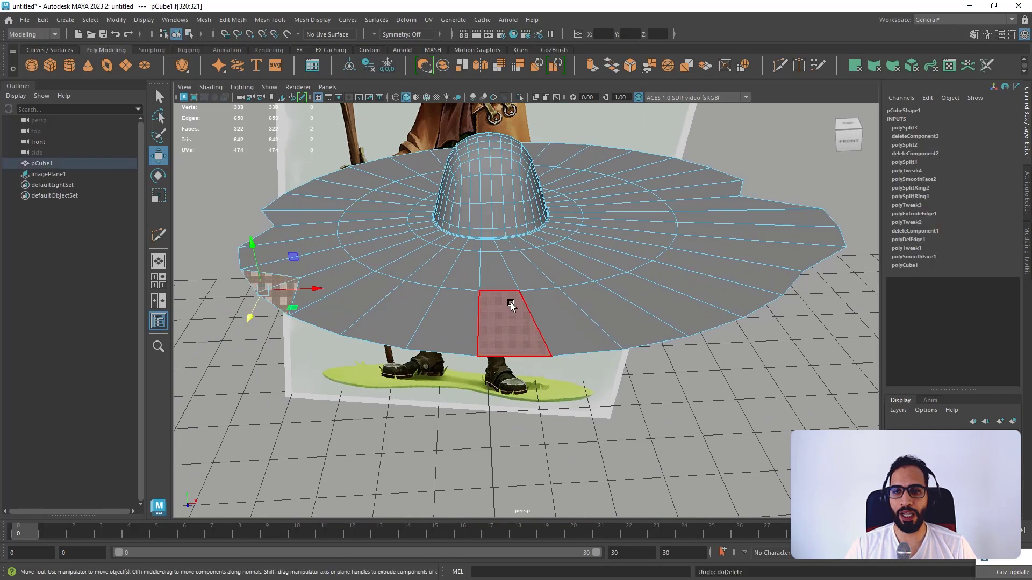
pyautogui.hotkey('ctrl', 'z')
pyautogui.hotkey('ctrl', 'z')
pyautogui.hotkey('ctrl', 'z')
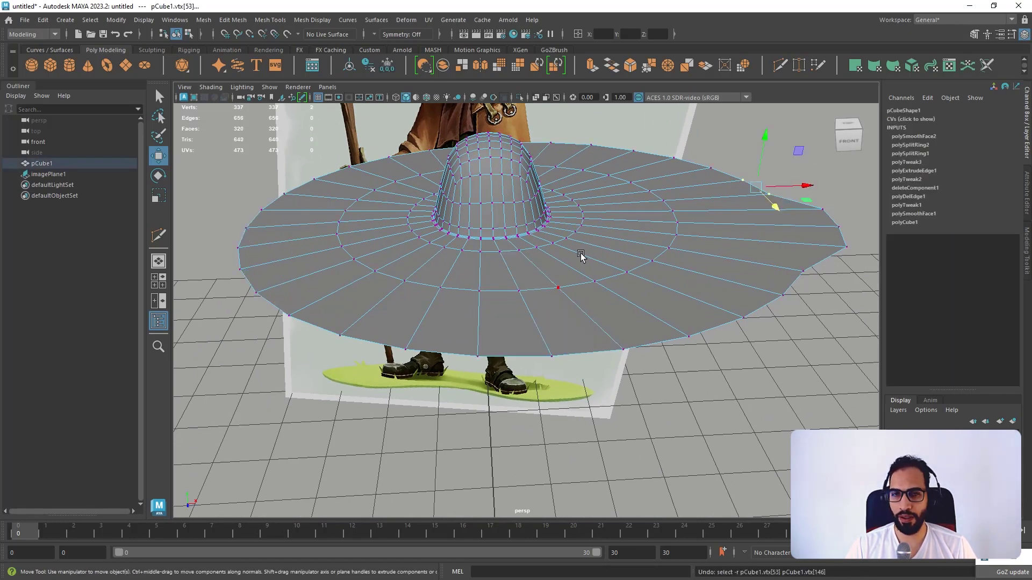
# - Return the hat to object mode, apply Smooth with 1 division to the whole mesh, and reselect the hat
pyautogui.moveTo(580, 257); pyautogui.dragTo(622, 224, button='right')
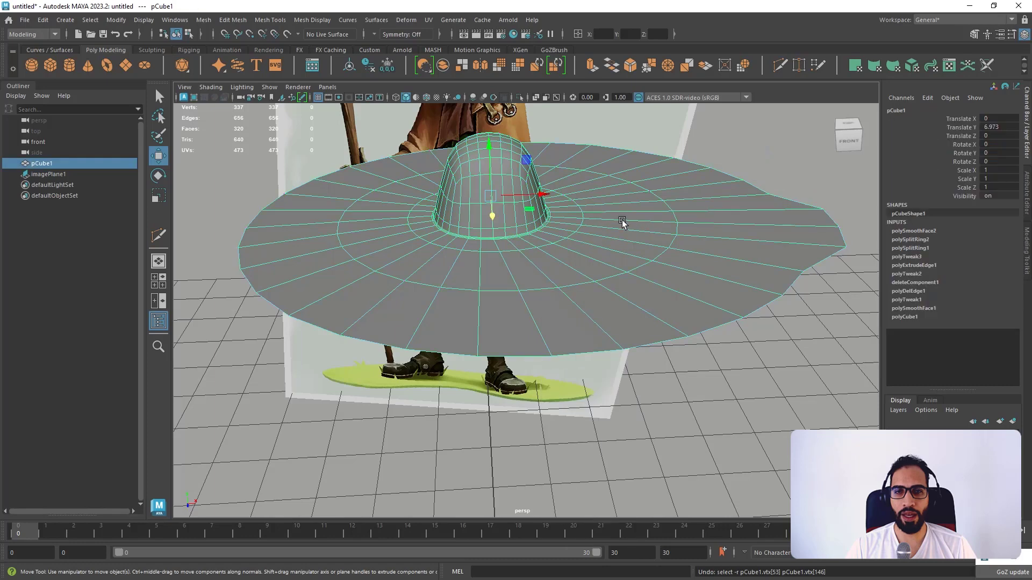
pyautogui.click(204, 24)
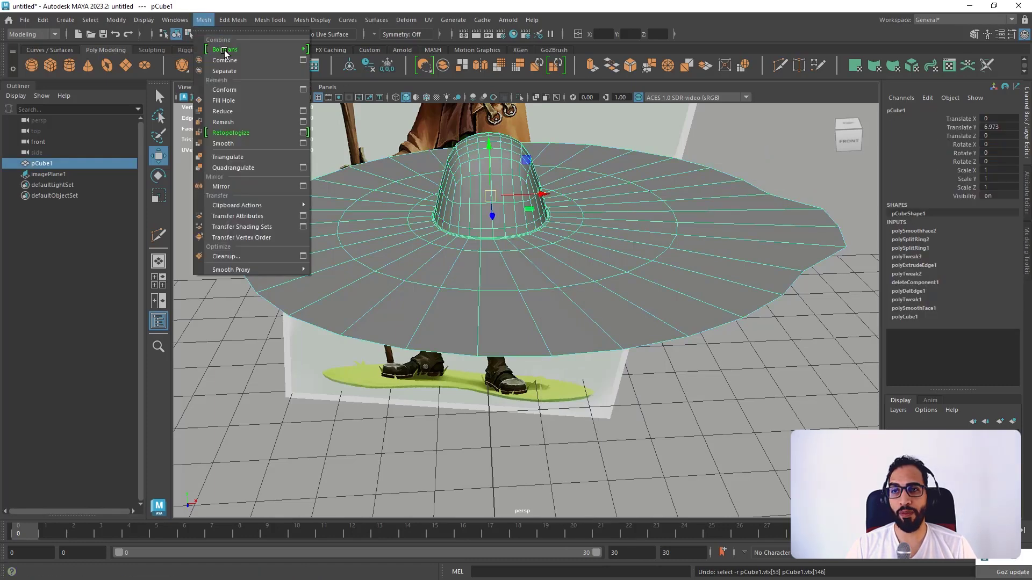
pyautogui.click(277, 144)
pyautogui.press('w')
pyautogui.scroll(-2, 598, 319)
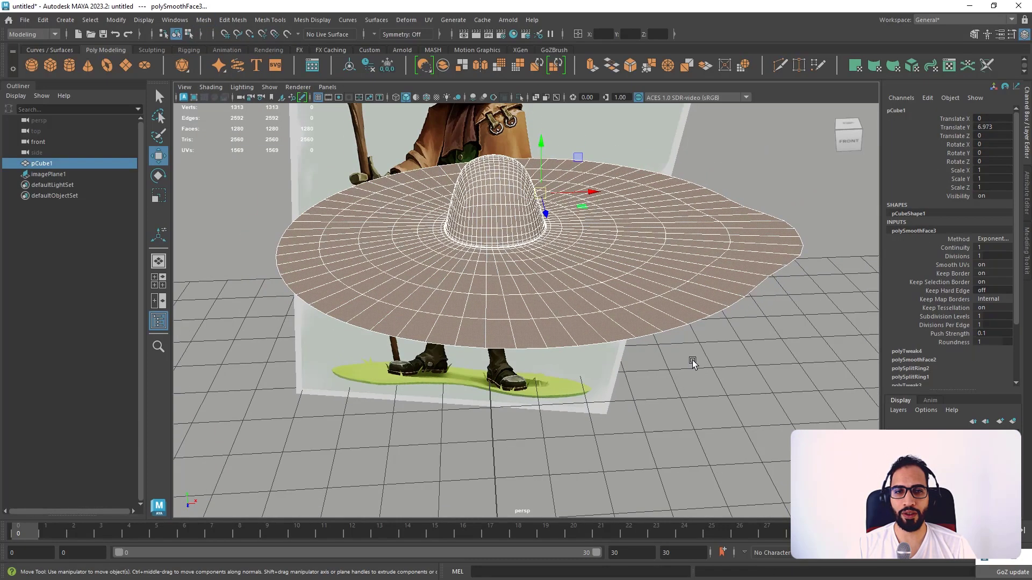
pyautogui.click(717, 376)
pyautogui.click(681, 291)
# - In the top view, cut a small V into the brim's +X edge, just on the -Z side of the axis, with Multi-Cut
pyautogui.press('space')
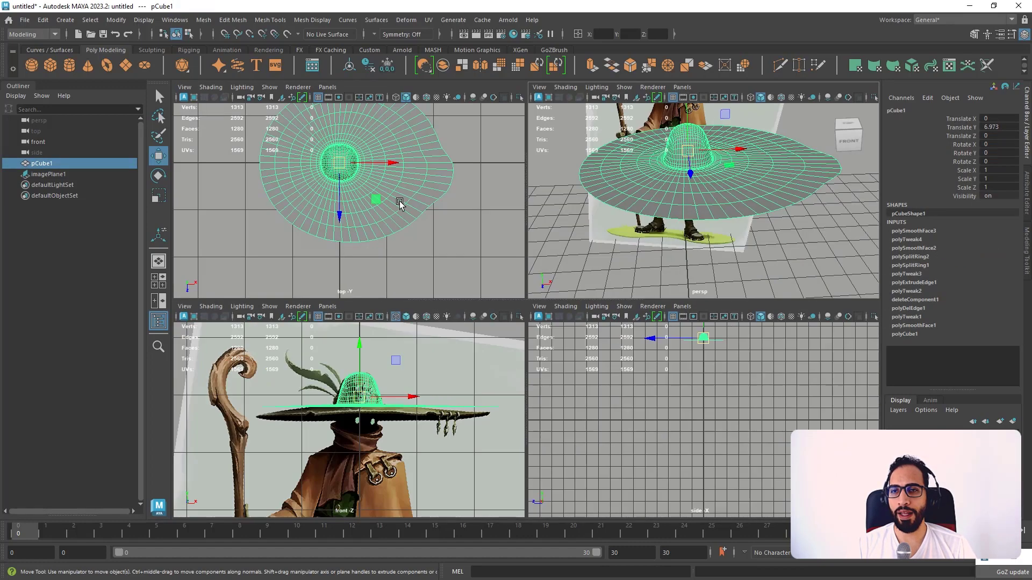
pyautogui.keyDown('alt'); pyautogui.moveTo(660, 226); pyautogui.dragTo(645, 256, button='middle'); pyautogui.keyUp('alt')
pyautogui.keyDown('alt'); pyautogui.moveTo(638, 261); pyautogui.dragTo(591, 242); pyautogui.keyUp('alt')
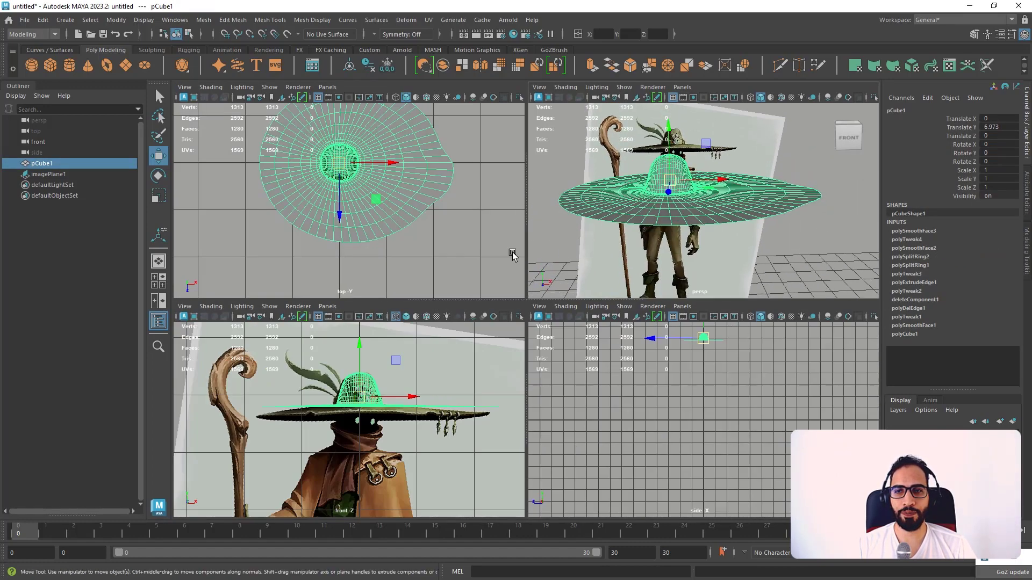
pyautogui.press('space')
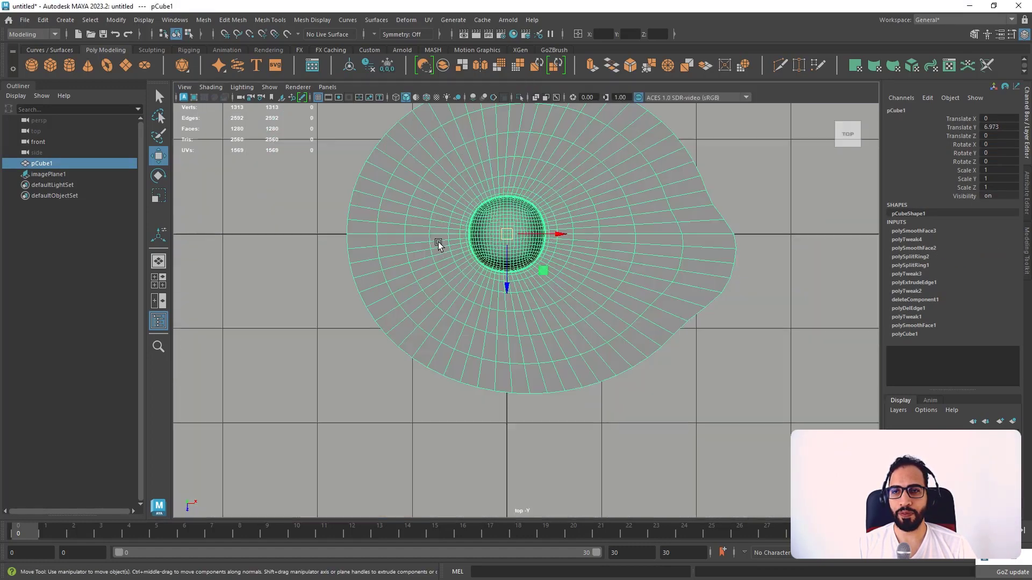
pyautogui.scroll(1, 524, 267)
pyautogui.keyDown('alt'); pyautogui.moveTo(527, 266); pyautogui.dragTo(553, 305, button='middle'); pyautogui.keyUp('alt')
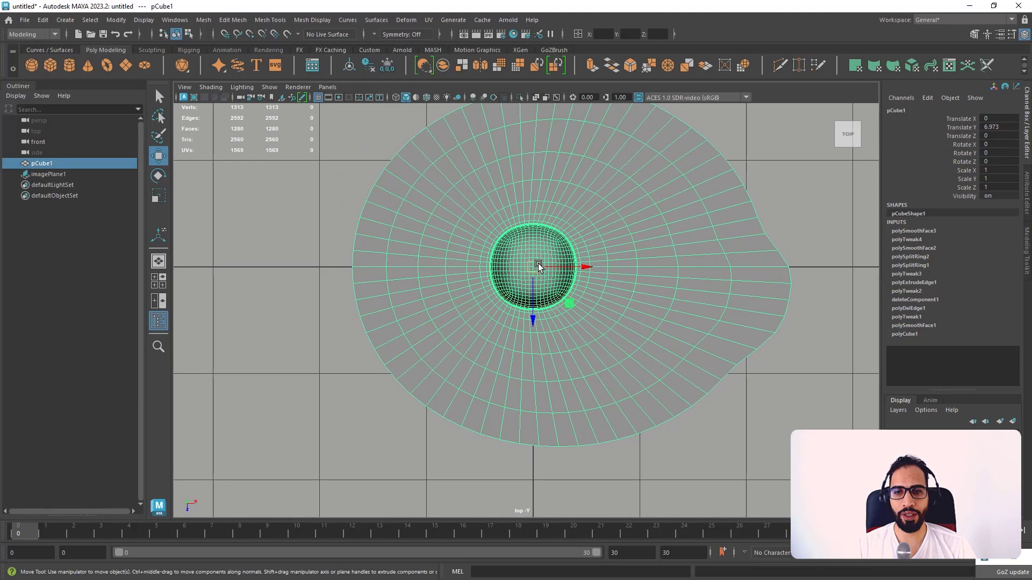
pyautogui.moveTo(537, 261); pyautogui.dragTo(559, 253, button='right')
pyautogui.moveTo(722, 239); pyautogui.dragTo(672, 235, button='right')
pyautogui.keyDown('alt'); pyautogui.moveTo(672, 236); pyautogui.dragTo(590, 238, button='middle'); pyautogui.keyUp('alt')
pyautogui.keyDown('alt'); pyautogui.moveTo(589, 238); pyautogui.dragTo(658, 257, button='right'); pyautogui.keyUp('alt')
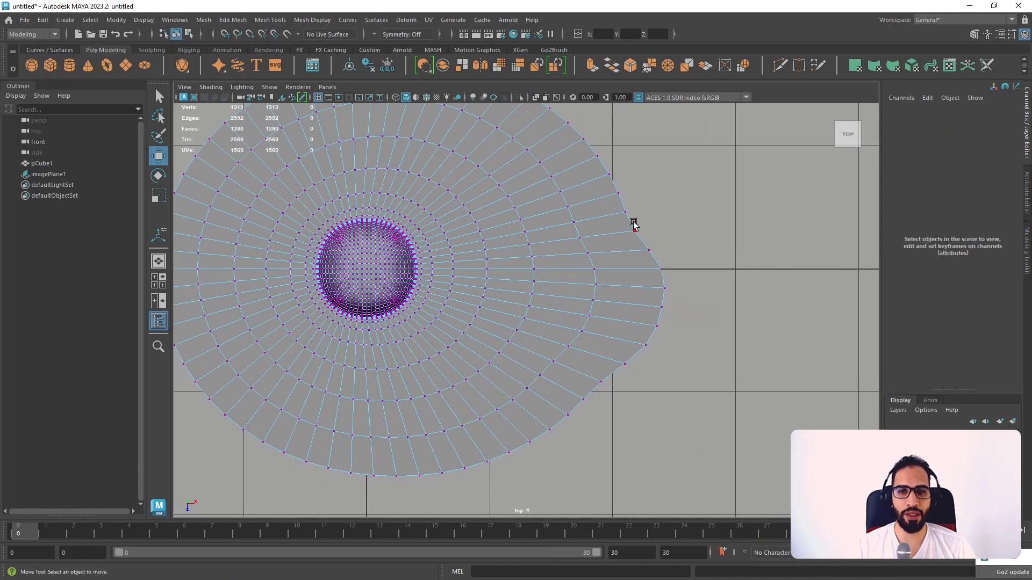
pyautogui.keyDown('shift'); pyautogui.moveTo(627, 214); pyautogui.dragTo(642, 235, button='right'); pyautogui.keyUp('shift')
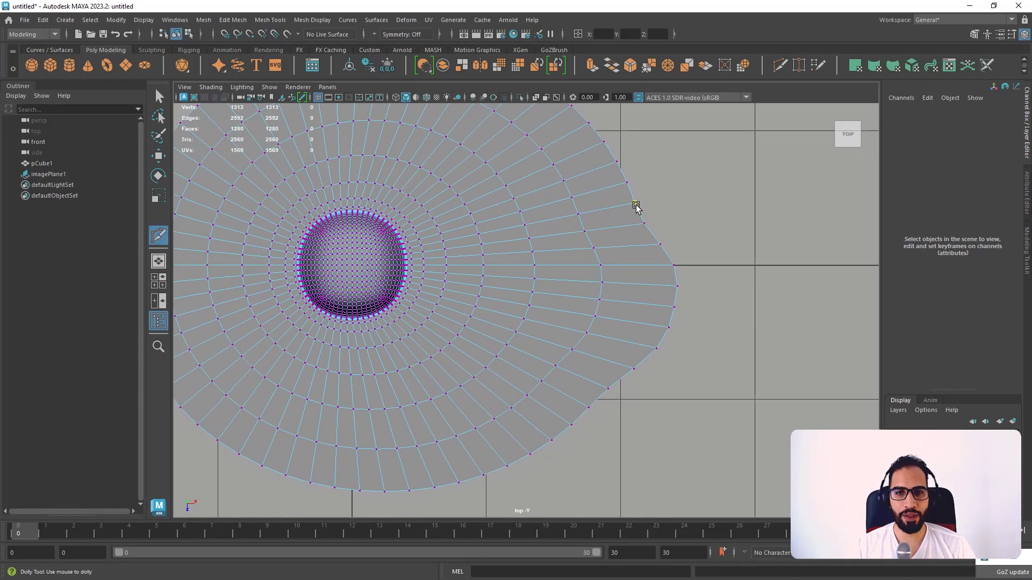
pyautogui.click(620, 227)
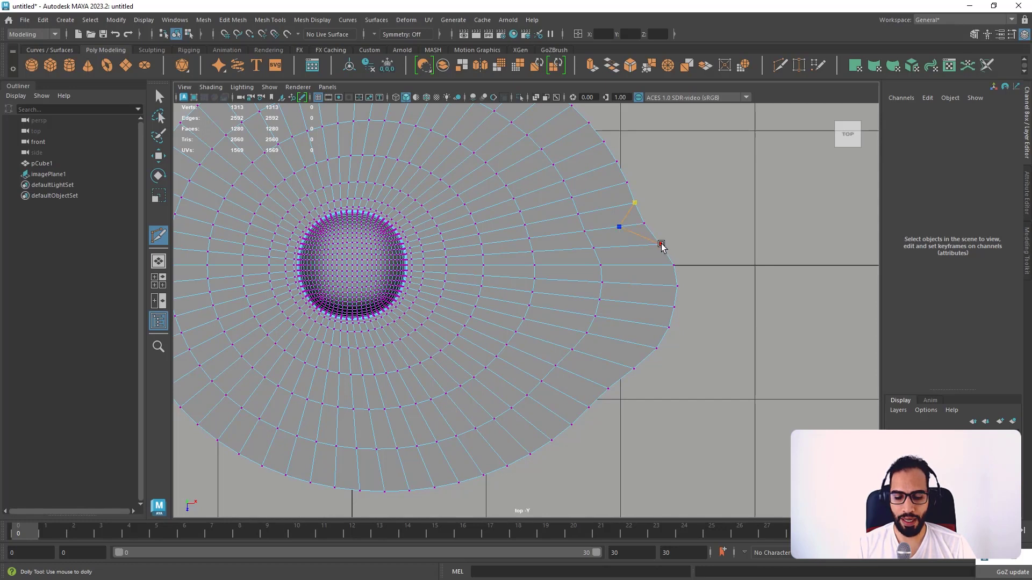
pyautogui.press('w')
pyautogui.hotkey('ctrl', 'z')
# - In face mode, select the cut-off faces of the +X edge's V and delete them to open the notch
pyautogui.moveTo(640, 226); pyautogui.dragTo(649, 217)
pyautogui.moveTo(654, 212); pyautogui.dragTo(654, 241, button='right')
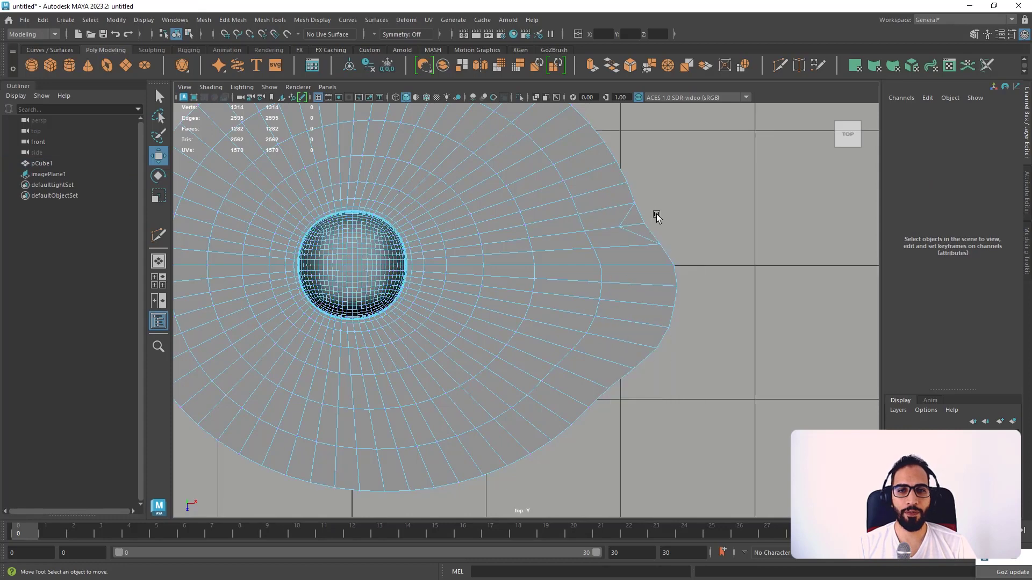
pyautogui.moveTo(657, 215); pyautogui.dragTo(634, 228)
pyautogui.press('Delete')
# - In vertex mode, cut a small V into the brim's -X edge, starting at the X axis and running toward +Z, with Multi-Cut
pyautogui.moveTo(615, 211); pyautogui.dragTo(564, 212, button='right')
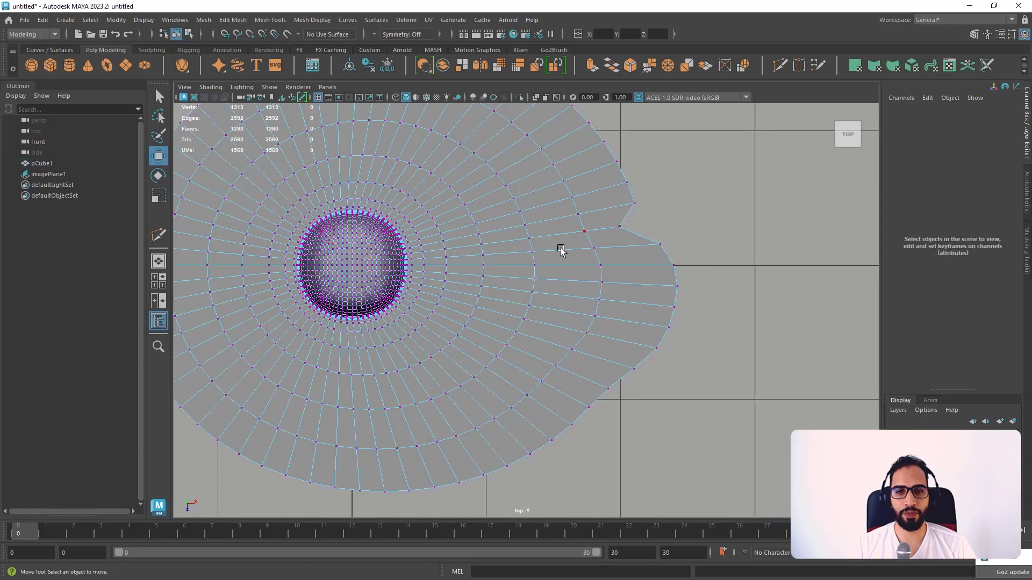
pyautogui.scroll(-10, 558, 247)
pyautogui.scroll(3, 606, 288)
pyautogui.scroll(3, 520, 293)
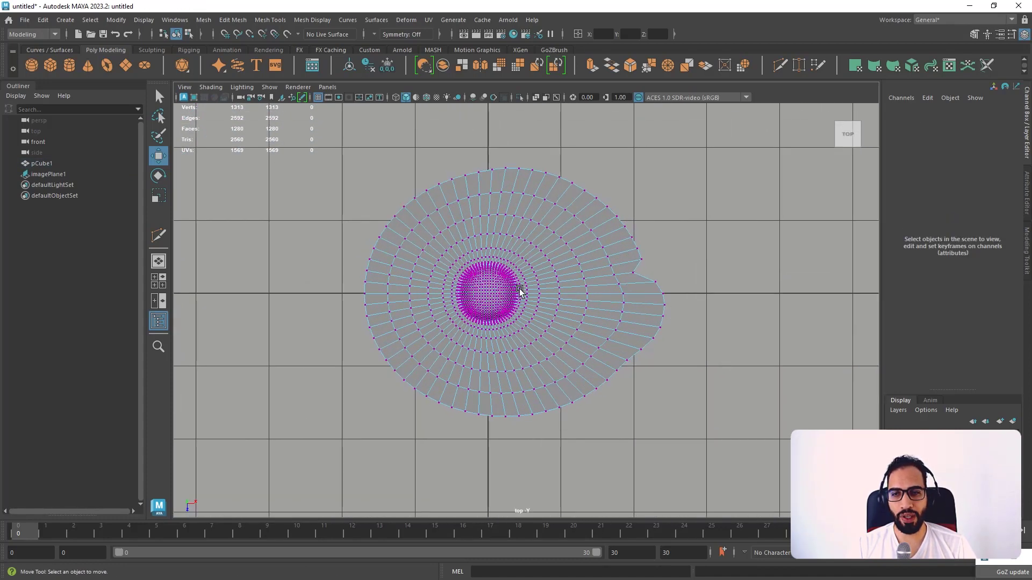
pyautogui.scroll(2, 617, 248)
pyautogui.scroll(2, 556, 270)
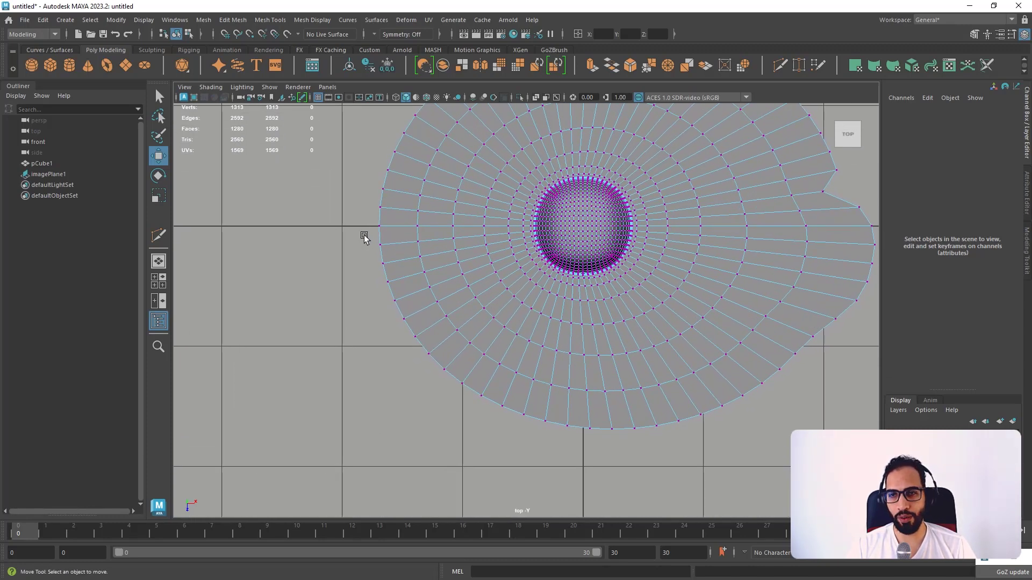
pyautogui.keyDown('alt'); pyautogui.moveTo(376, 233); pyautogui.dragTo(416, 274, button='right'); pyautogui.keyUp('alt')
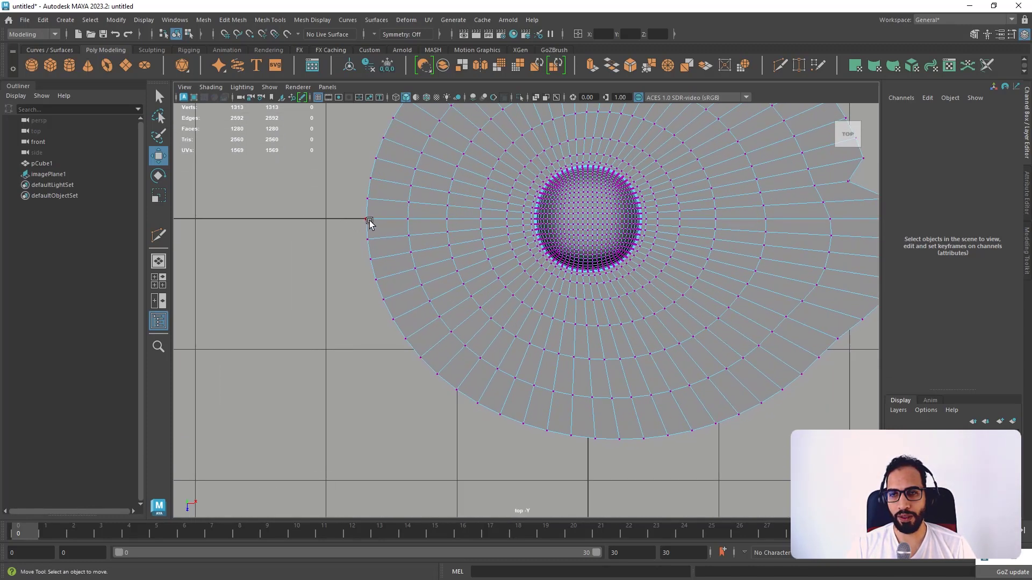
pyautogui.hotkey('ctrl', 'shift', 'x')
pyautogui.click(367, 219)
pyautogui.click(389, 237)
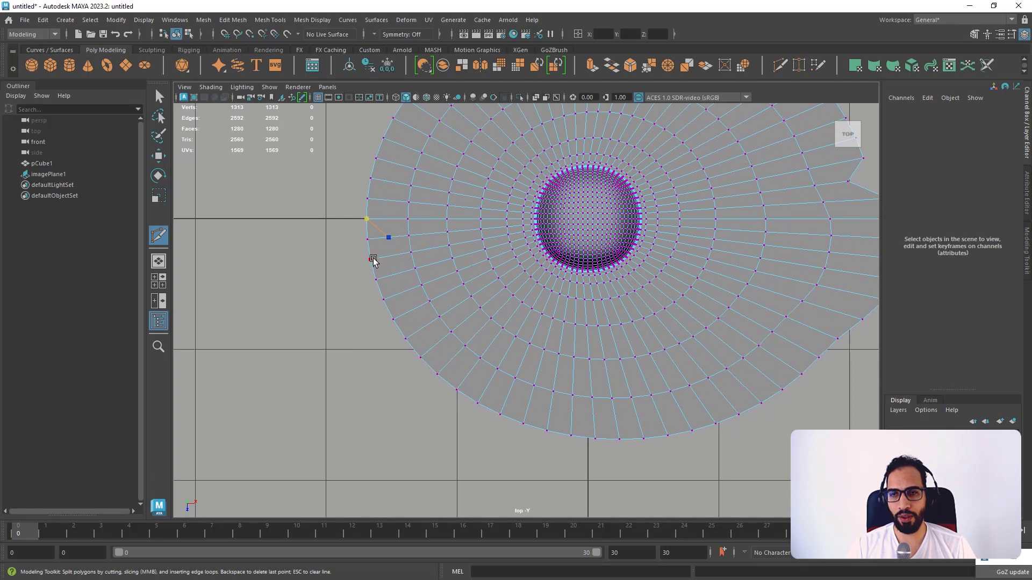
pyautogui.click(379, 265)
pyautogui.press('Return')
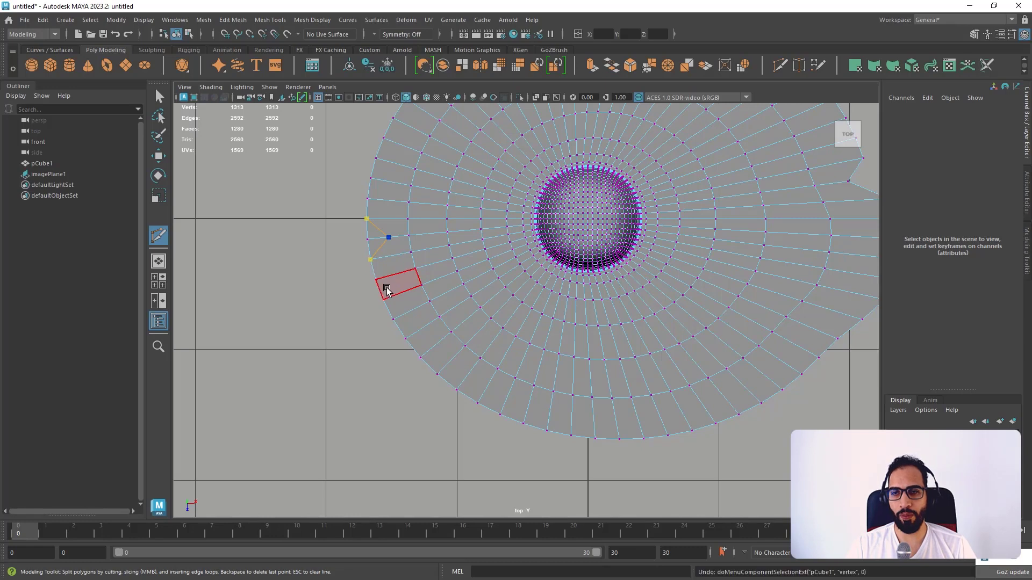
pyautogui.press('w')
# - Cut a second small V into the brim's -X edge, further toward +Z than the first one
pyautogui.press('g')
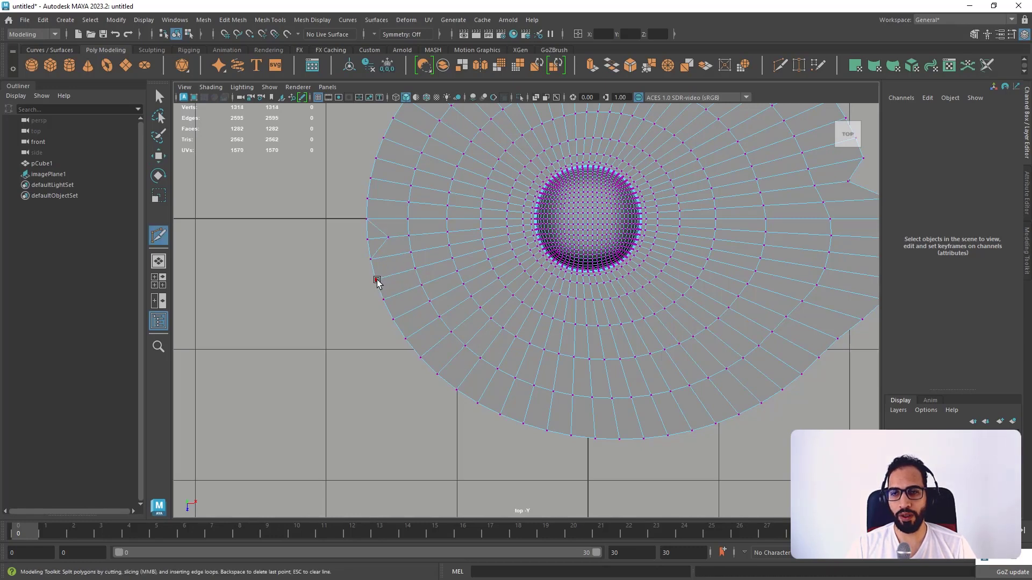
pyautogui.click(405, 293)
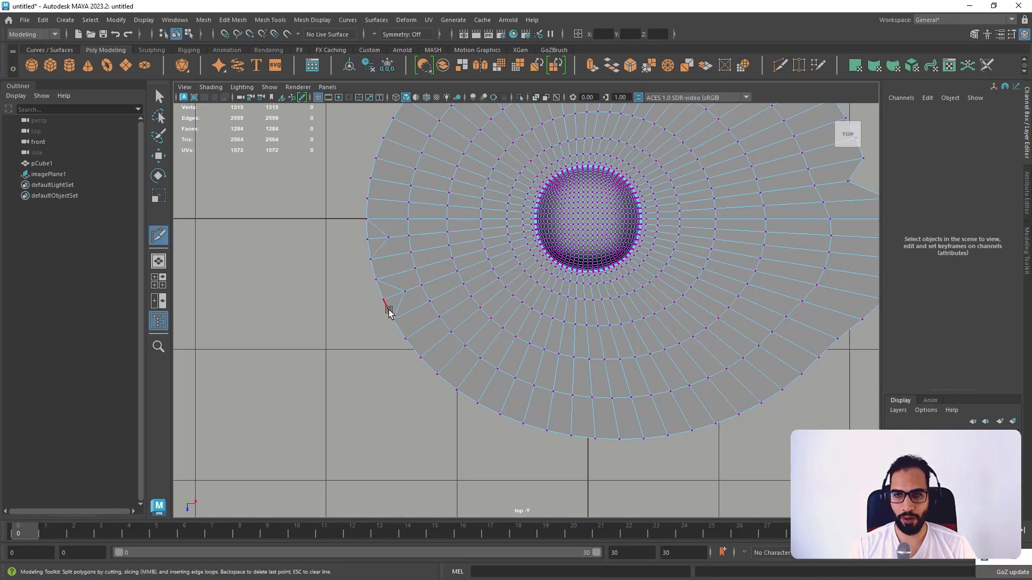
pyautogui.press('w')
pyautogui.click(384, 300)
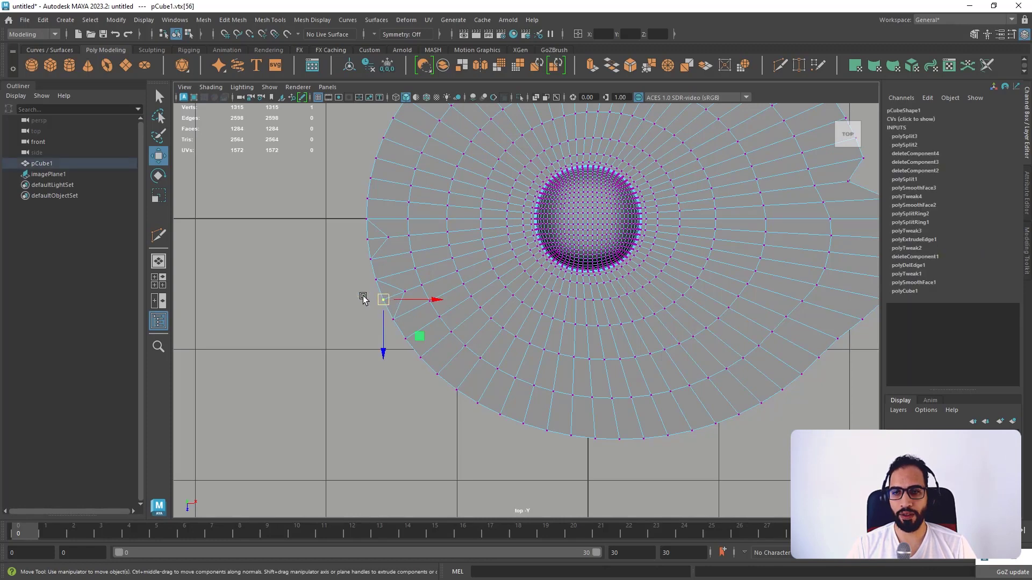
# - In face mode, select and delete the cut-off faces inside both V cuts on the brim's -X edge
pyautogui.moveTo(363, 273); pyautogui.dragTo(362, 304, button='right')
pyautogui.click(389, 304)
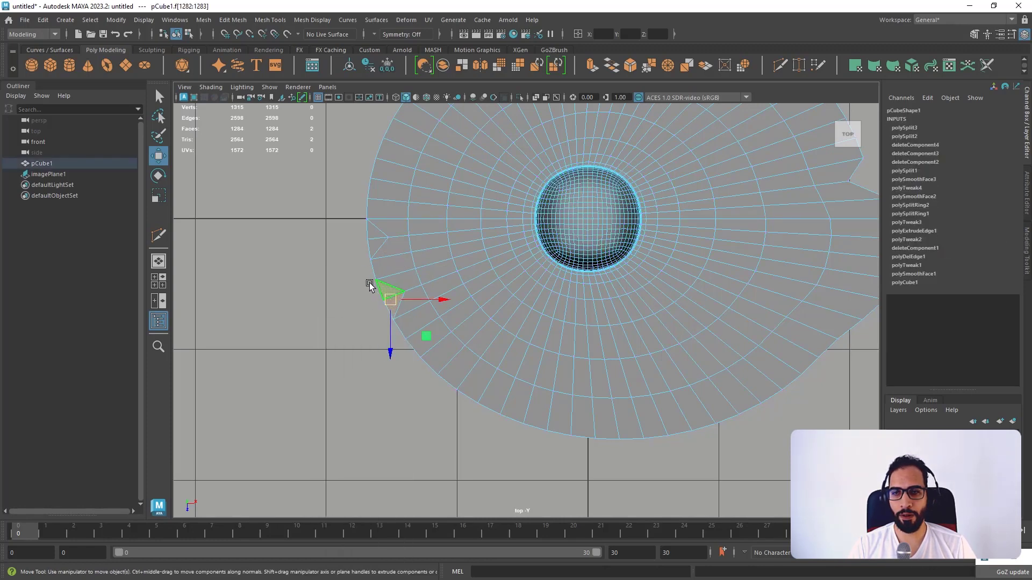
pyautogui.press('Delete')
pyautogui.click(369, 246)
pyautogui.press('Delete')
pyautogui.scroll(-5, 609, 227)
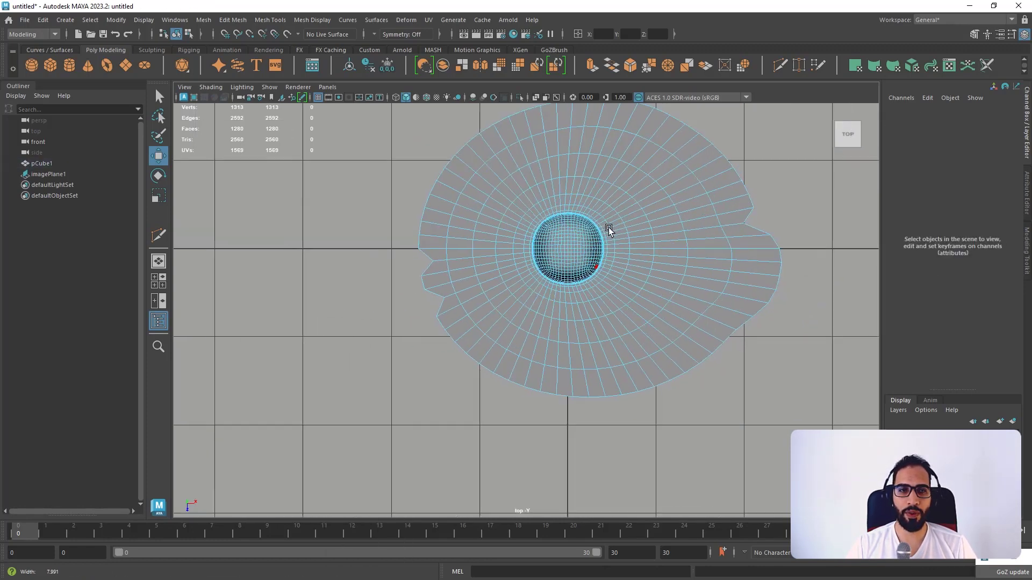
# - Compare the notched brim with the concept art in the top, perspective and front views
pyautogui.keyDown('alt'); pyautogui.moveTo(626, 226); pyautogui.dragTo(472, 249, button='middle'); pyautogui.keyUp('alt')
pyautogui.scroll(2, 484, 253)
pyautogui.moveTo(585, 237); pyautogui.dragTo(590, 249)
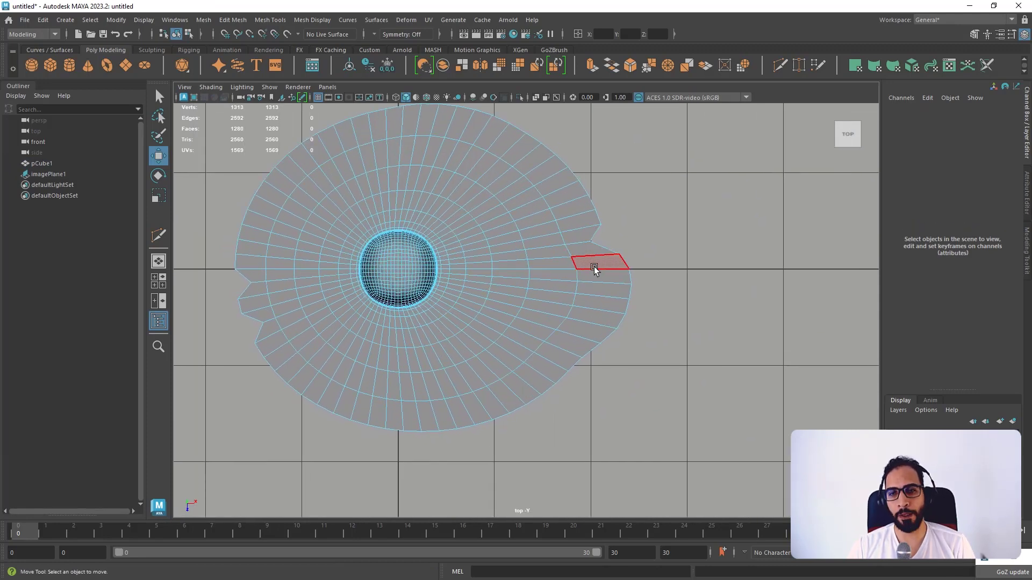
pyautogui.press('space')
pyautogui.press('space')
pyautogui.press('space')
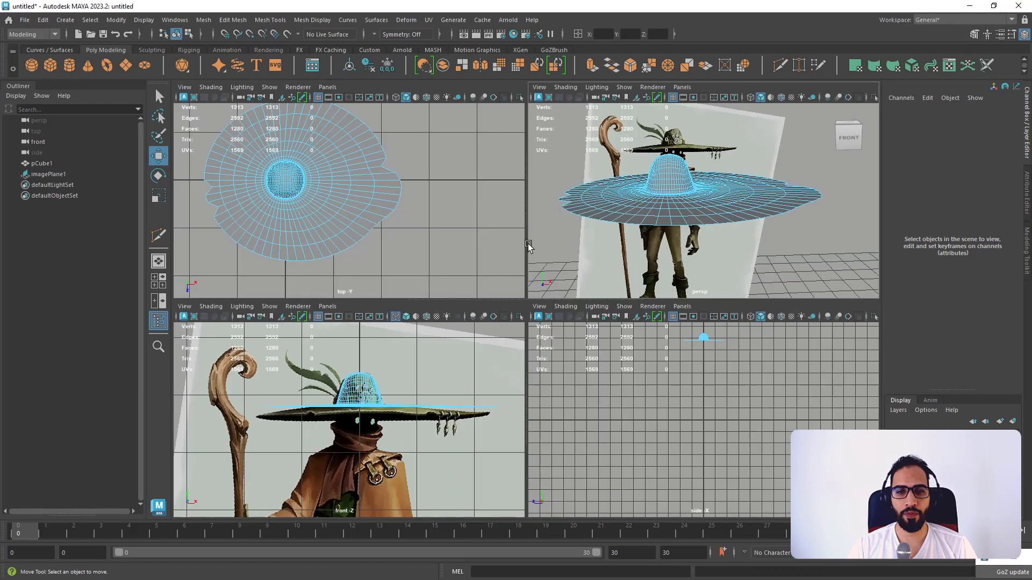
pyautogui.press('space')
pyautogui.press('space')
pyautogui.press('space')
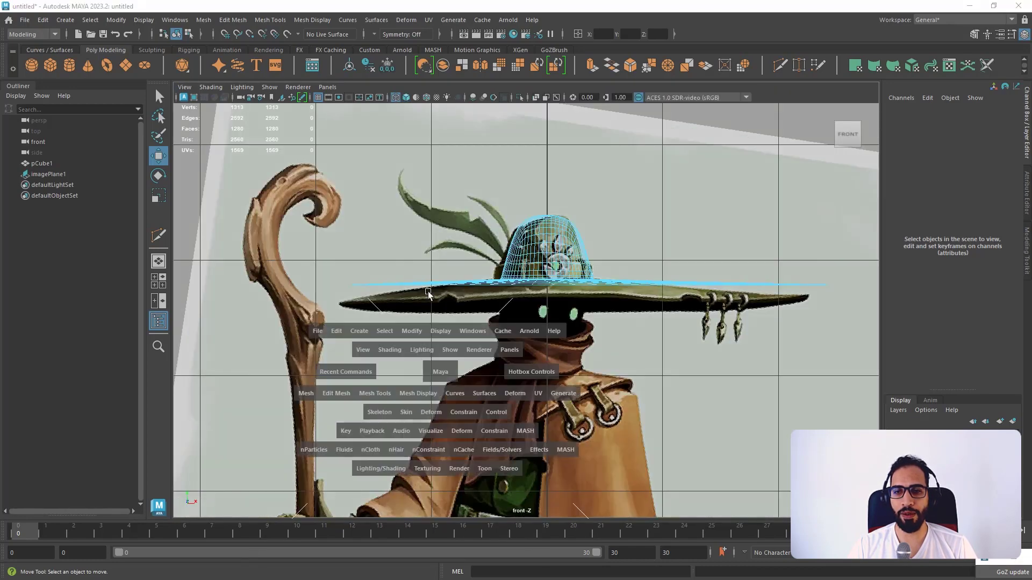
pyautogui.press('space')
pyautogui.press('space')
# - In vertex mode, move the +X notch's inner vertex along X toward the crown to deepen the notch
pyautogui.moveTo(574, 246); pyautogui.dragTo(529, 247, button='right')
pyautogui.moveTo(617, 235)
pyautogui.mouseDown()
pyautogui.moveTo(583, 249)
pyautogui.moveTo(606, 244)
pyautogui.mouseUp()
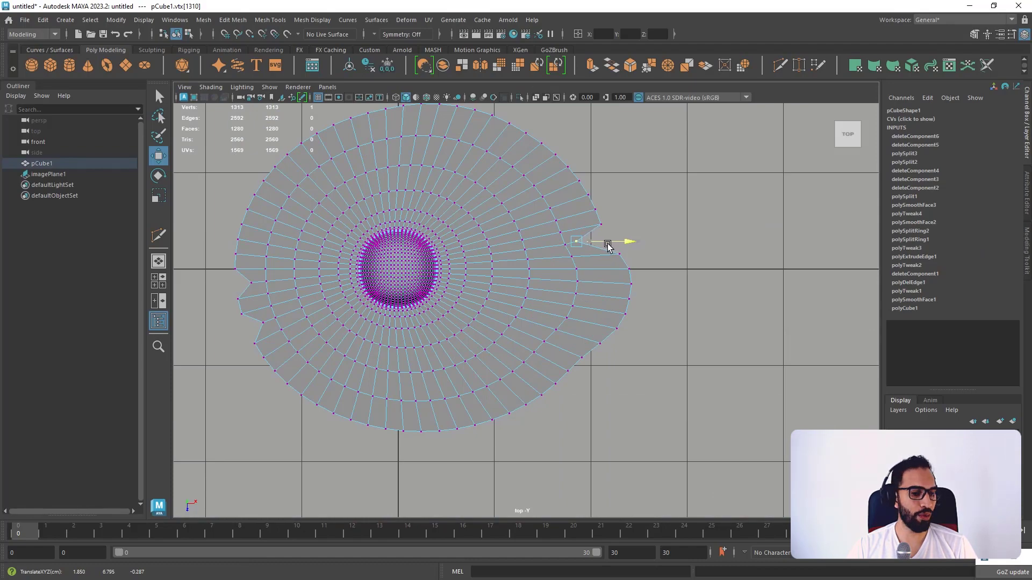
pyautogui.press('space')
pyautogui.press('space')
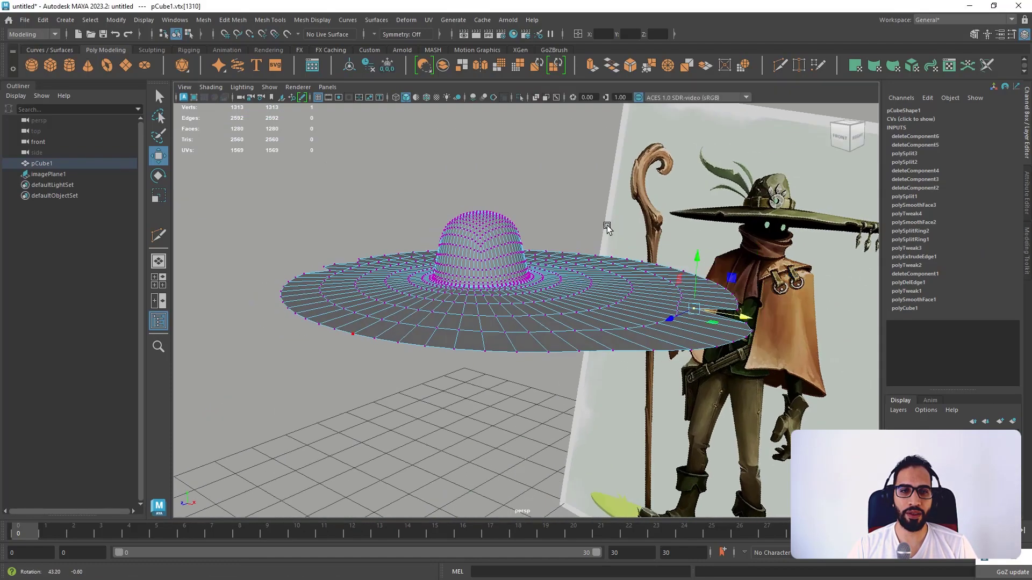
pyautogui.keyDown('alt'); pyautogui.moveTo(607, 228); pyautogui.dragTo(597, 265); pyautogui.keyUp('alt')
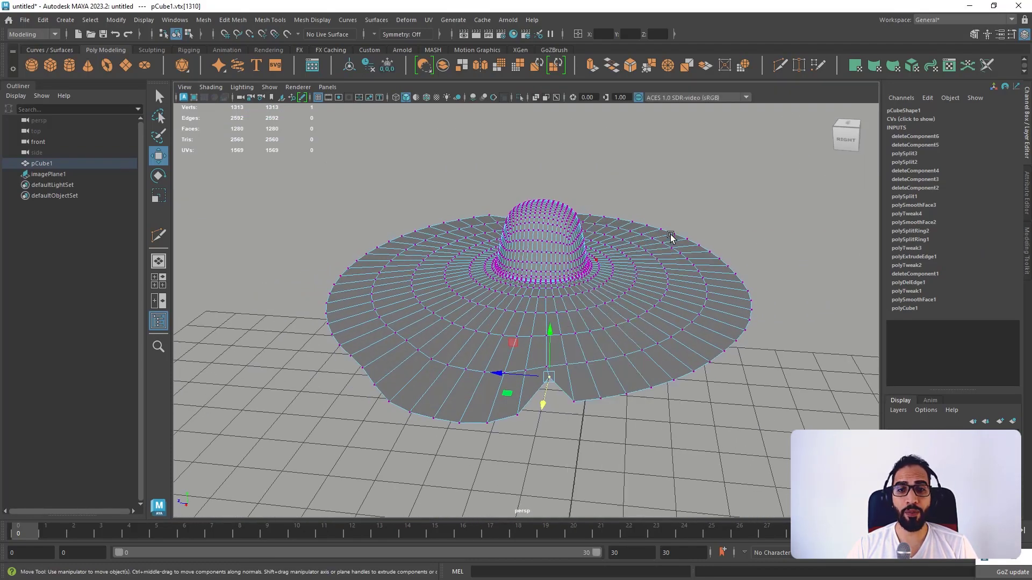
# - Return to object mode, deselect the hat, and examine the brim's flat profile from the +X side in perspective
pyautogui.moveTo(670, 235); pyautogui.dragTo(701, 218, button='right')
pyautogui.click(712, 228)
pyautogui.keyDown('alt'); pyautogui.moveTo(644, 264); pyautogui.dragTo(571, 257, button='middle'); pyautogui.keyUp('alt')
pyautogui.keyDown('alt'); pyautogui.moveTo(572, 257); pyautogui.dragTo(590, 248); pyautogui.keyUp('alt')
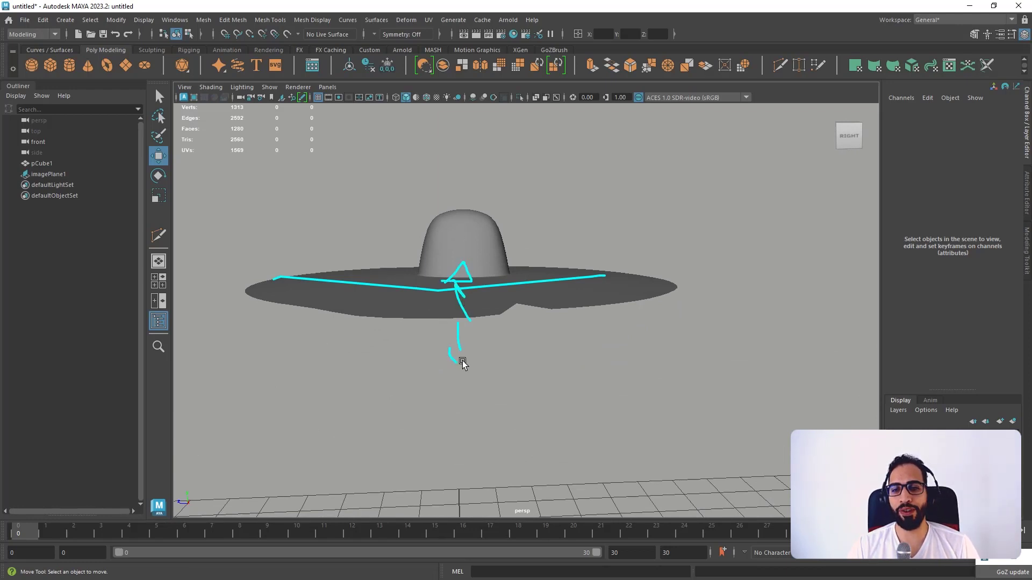
# - In vertex mode, select a vertex on the brim's +X side and try raising it along Y
pyautogui.click(493, 286)
pyautogui.moveTo(493, 285)
pyautogui.mouseDown(button='right')
pyautogui.moveTo(463, 293)
pyautogui.moveTo(495, 262)
pyautogui.mouseUp(button='right')
pyautogui.click(463, 293)
pyautogui.keyDown('alt'); pyautogui.moveTo(495, 262); pyautogui.dragTo(545, 311); pyautogui.keyUp('alt')
pyautogui.moveTo(540, 317); pyautogui.dragTo(535, 322, button='right')
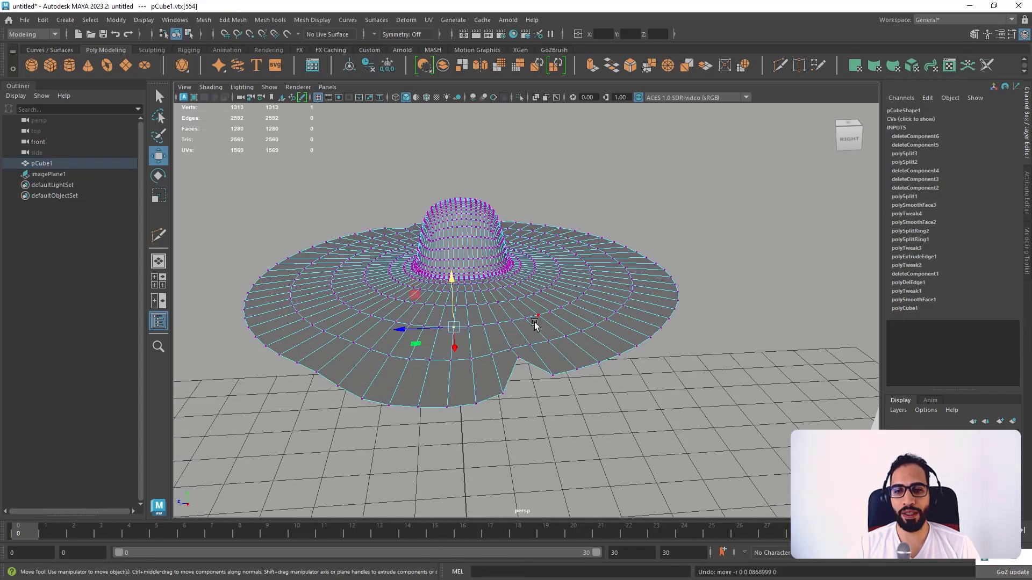
# - Examine the notched brim's outline in the top view and against the concept art in perspective
pyautogui.keyDown('alt'); pyautogui.moveTo(535, 321); pyautogui.dragTo(591, 333); pyautogui.keyUp('alt')
pyautogui.press('space')
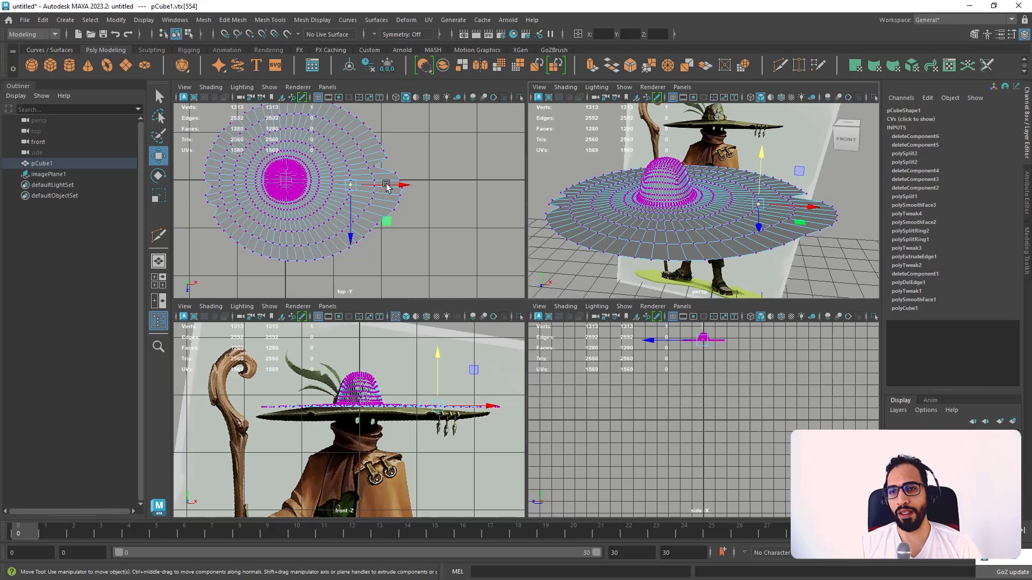
pyautogui.middleClick(409, 232)
pyautogui.press('space')
pyautogui.keyDown('alt'); pyautogui.moveTo(488, 235); pyautogui.dragTo(588, 235, button='middle'); pyautogui.keyUp('alt')
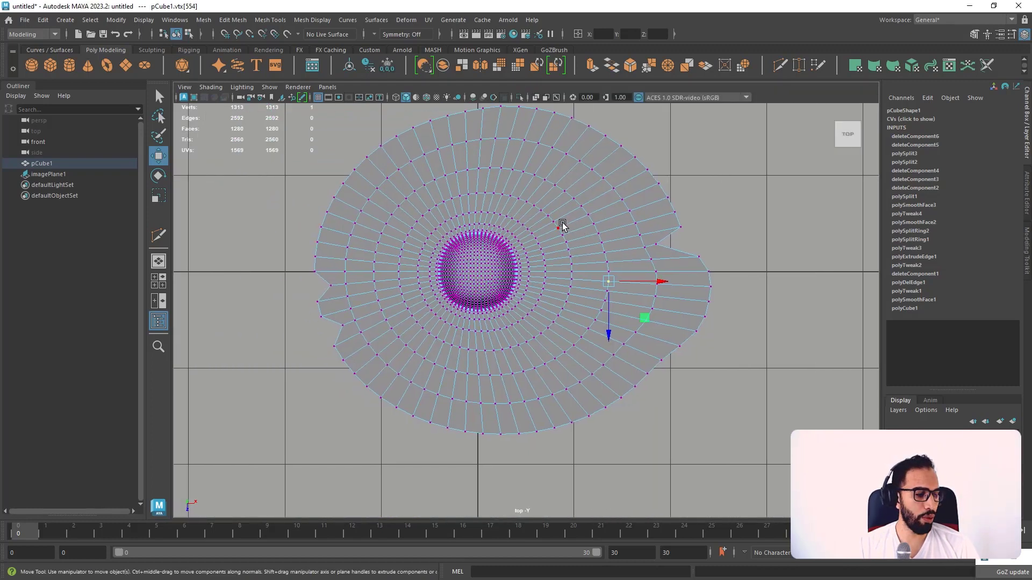
pyautogui.keyDown('alt'); pyautogui.moveTo(525, 298); pyautogui.dragTo(527, 254, button='middle'); pyautogui.keyUp('alt')
pyautogui.press('space')
pyautogui.press('space')
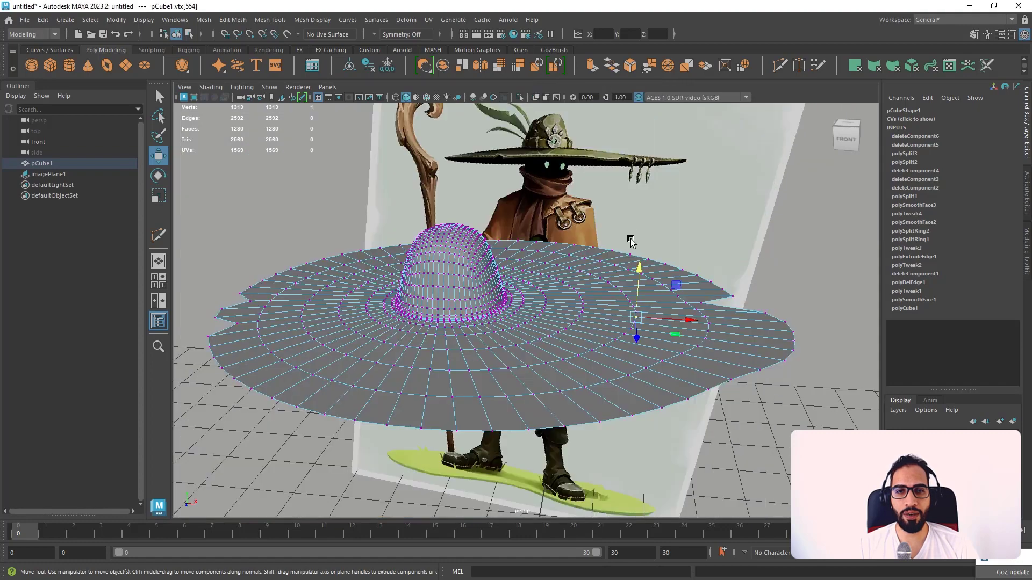
pyautogui.keyDown('alt'); pyautogui.moveTo(629, 237); pyautogui.dragTo(622, 368); pyautogui.keyUp('alt')
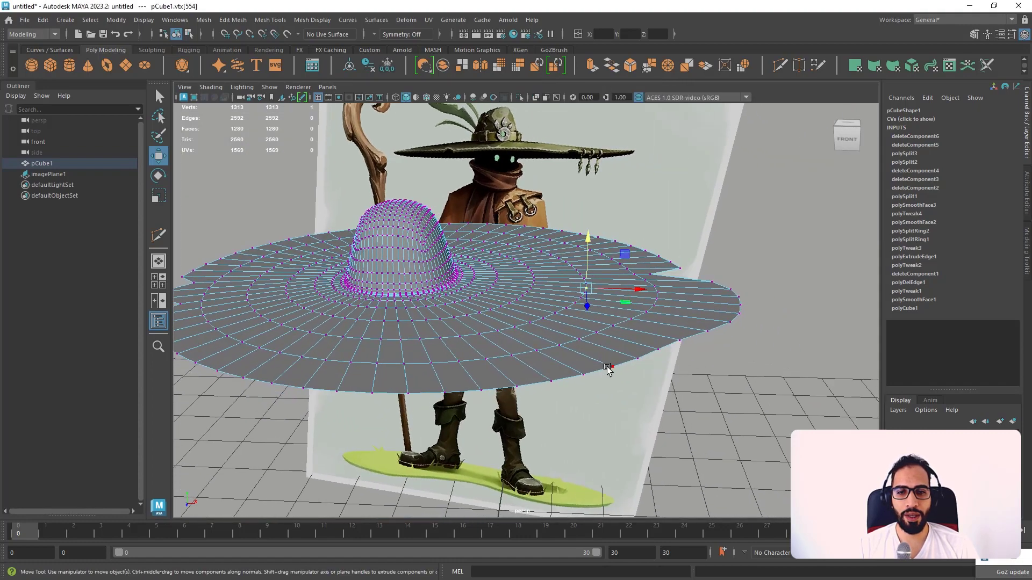
# - Use Multi-Cut to cut a small V into the brim's edge between the +X and +Z sides
pyautogui.moveTo(607, 367); pyautogui.dragTo(561, 273, button='right')
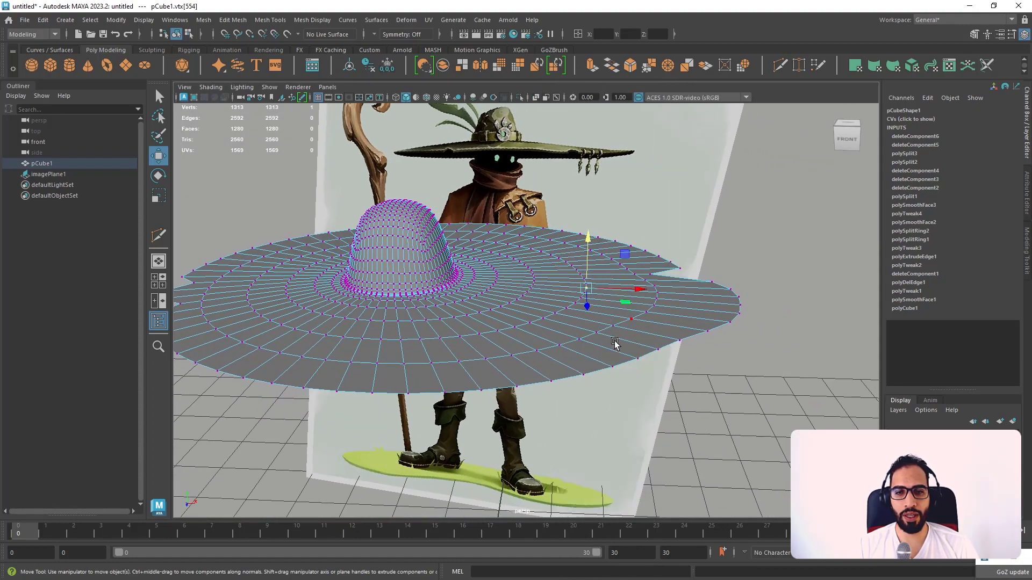
pyautogui.keyDown('shift'); pyautogui.moveTo(615, 344); pyautogui.dragTo(564, 336, button='right'); pyautogui.keyUp('shift')
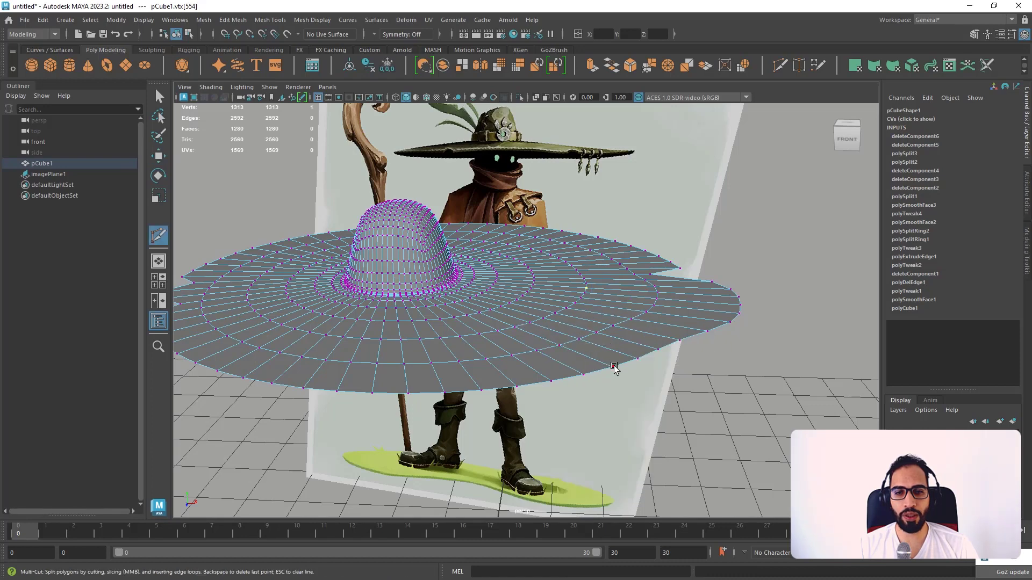
pyautogui.keyDown('alt'); pyautogui.moveTo(615, 367); pyautogui.dragTo(595, 400); pyautogui.keyUp('alt')
pyautogui.click(591, 399)
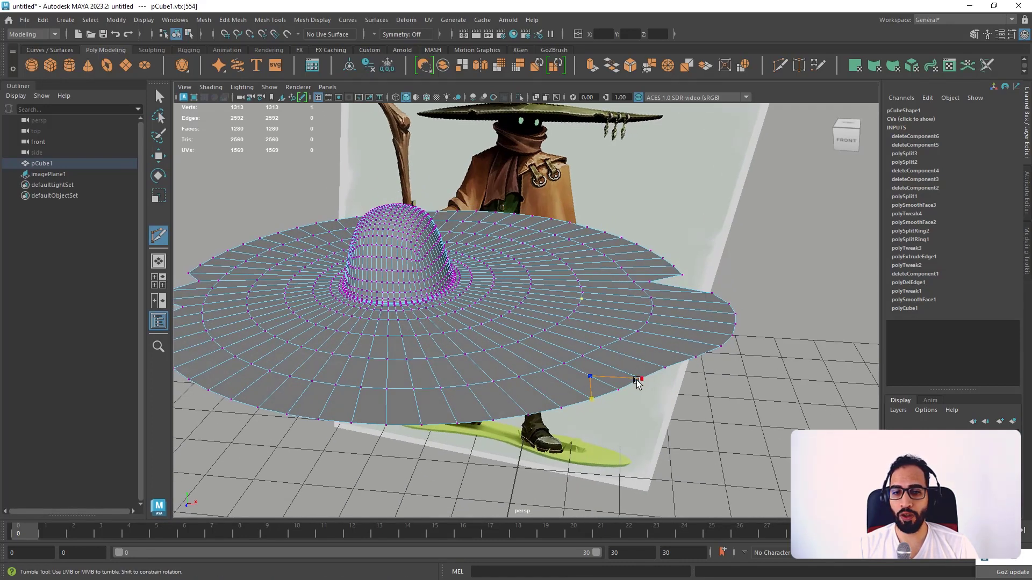
pyautogui.click(637, 381)
# - In face mode, select and delete the cut-off faces inside the new V on the brim's front edge
pyautogui.press('w')
pyautogui.moveTo(612, 384); pyautogui.dragTo(610, 302, button='right')
pyautogui.moveTo(613, 407); pyautogui.dragTo(625, 385)
pyautogui.press('Delete')
# - Undo the face deletion and the V cut on the brim's front +X edge
pyautogui.keyDown('alt'); pyautogui.moveTo(641, 345); pyautogui.dragTo(614, 306); pyautogui.keyUp('alt')
pyautogui.hotkey('ctrl', 'z')
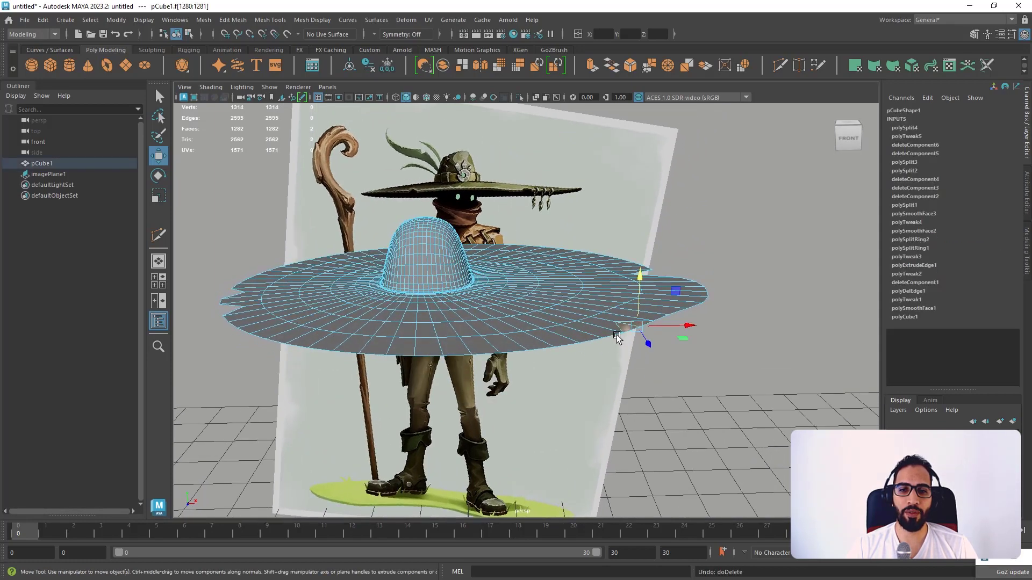
pyautogui.keyDown('alt'); pyautogui.moveTo(617, 336); pyautogui.dragTo(576, 324, button='middle'); pyautogui.keyUp('alt')
pyautogui.keyDown('alt'); pyautogui.moveTo(576, 325); pyautogui.dragTo(601, 347, button='right'); pyautogui.keyUp('alt')
pyautogui.hotkey('ctrl', 'z')
pyautogui.hotkey('ctrl', 'z')
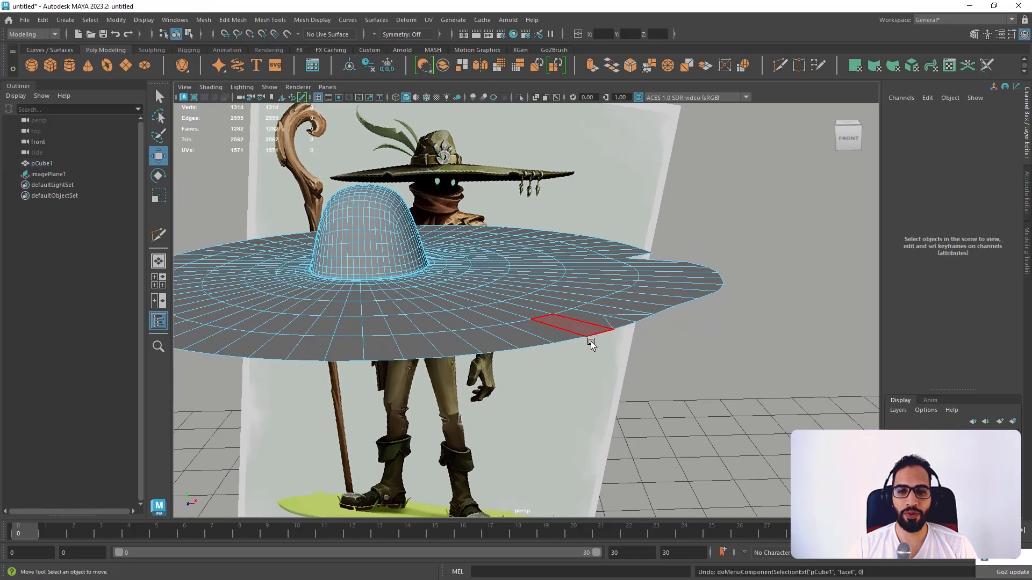
pyautogui.hotkey('ctrl', 'z')
# - Multi-Cut a shallow V across the front +X brim edge again and delete the cut-off faces
pyautogui.keyDown('alt'); pyautogui.moveTo(563, 333); pyautogui.dragTo(567, 355); pyautogui.keyUp('alt')
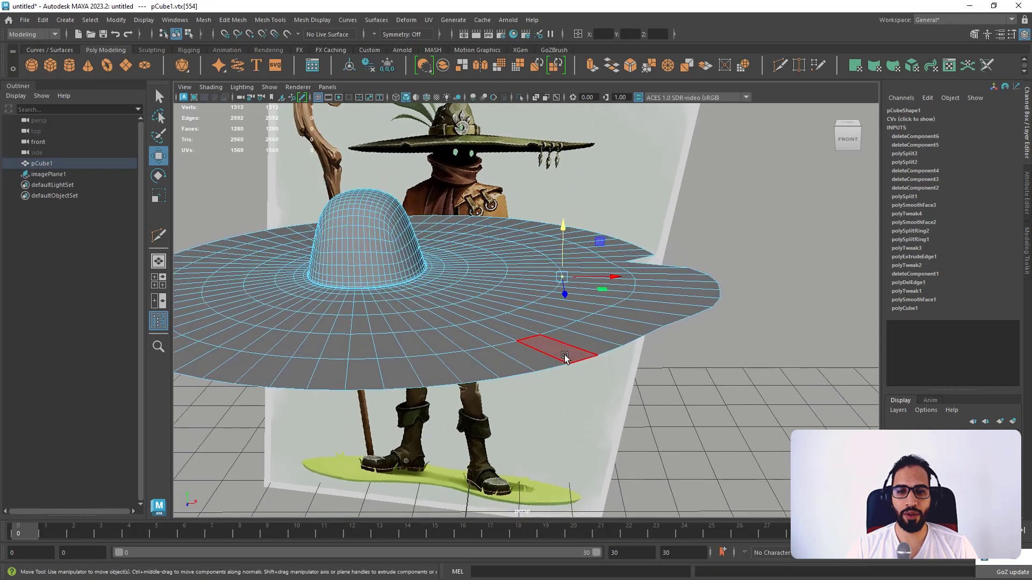
pyautogui.press('y')
pyautogui.click(582, 350)
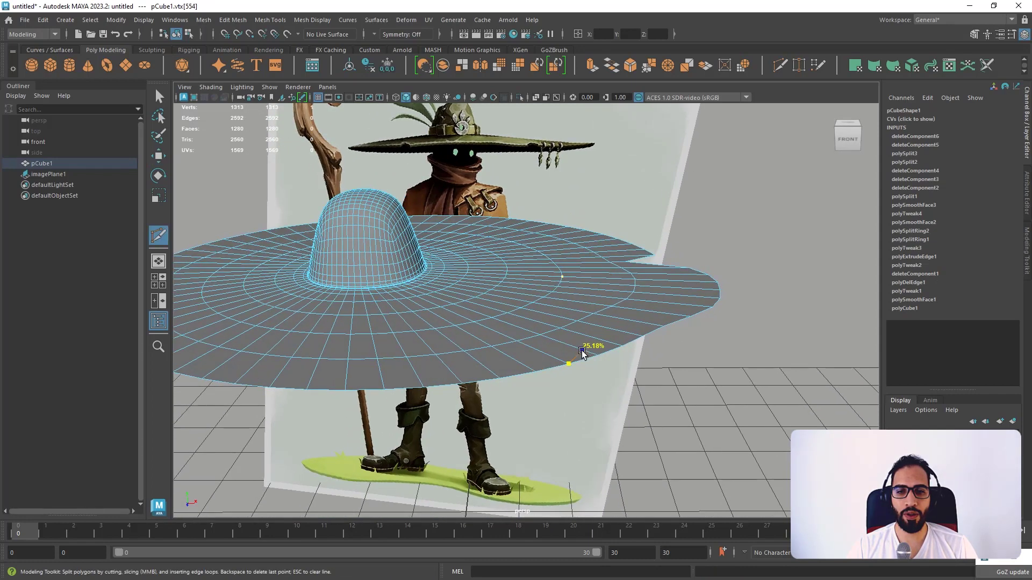
pyautogui.click(622, 348)
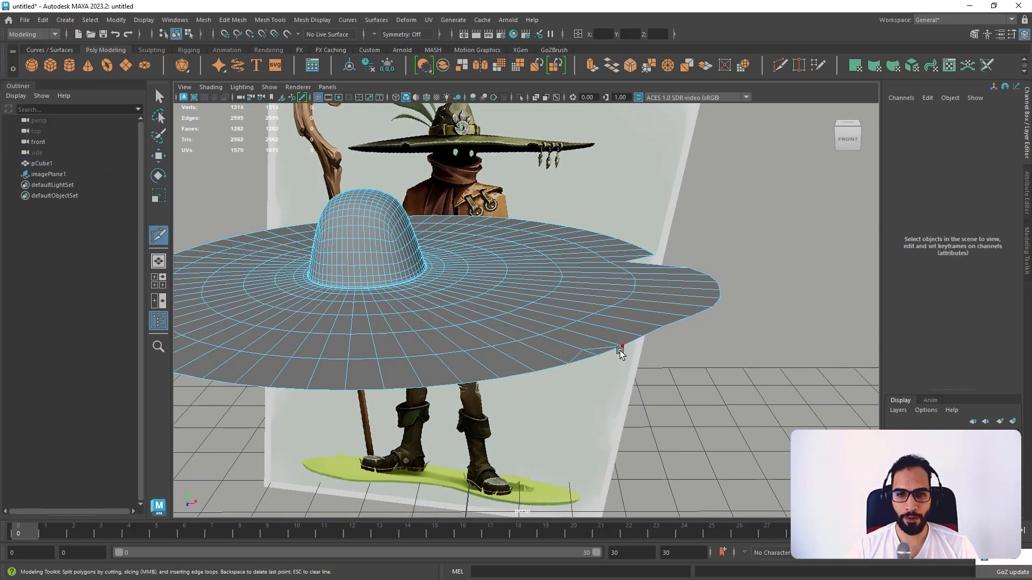
pyautogui.press('w')
pyautogui.press('Delete')
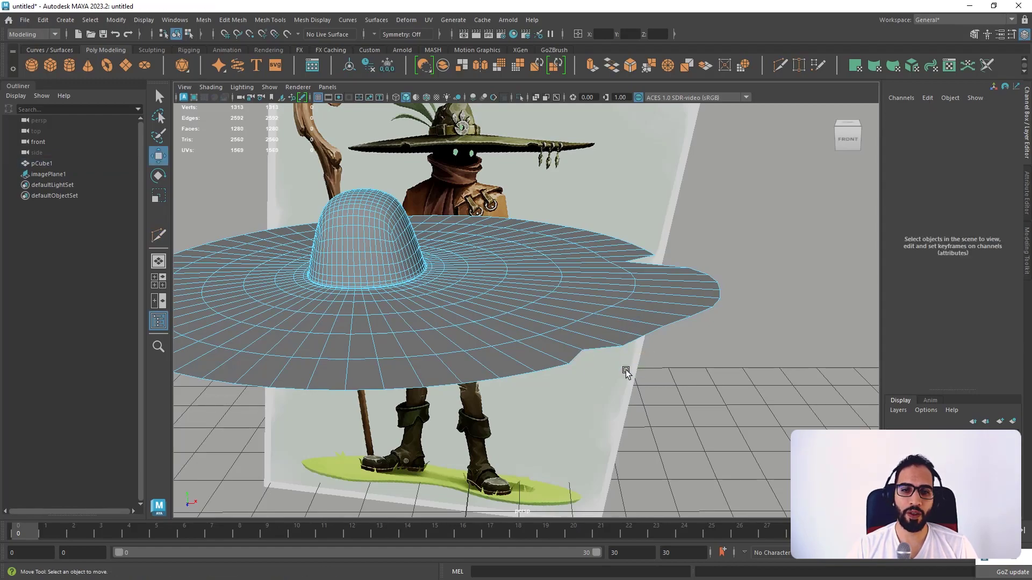
# - Undo the second V cut and its face deletion
pyautogui.keyDown('alt'); pyautogui.moveTo(600, 362); pyautogui.dragTo(568, 400); pyautogui.keyUp('alt')
pyautogui.keyDown('alt'); pyautogui.moveTo(567, 401); pyautogui.dragTo(576, 326, button='middle'); pyautogui.keyUp('alt')
pyautogui.hotkey('ctrl', 'z')
pyautogui.hotkey('ctrl', 'z')
pyautogui.hotkey('ctrl', 'z')
# - Select one outer face on the brim's front +X edge and bevel it with a fraction of 0.2
pyautogui.keyDown('alt'); pyautogui.moveTo(575, 325); pyautogui.dragTo(601, 380, button='right'); pyautogui.keyUp('alt')
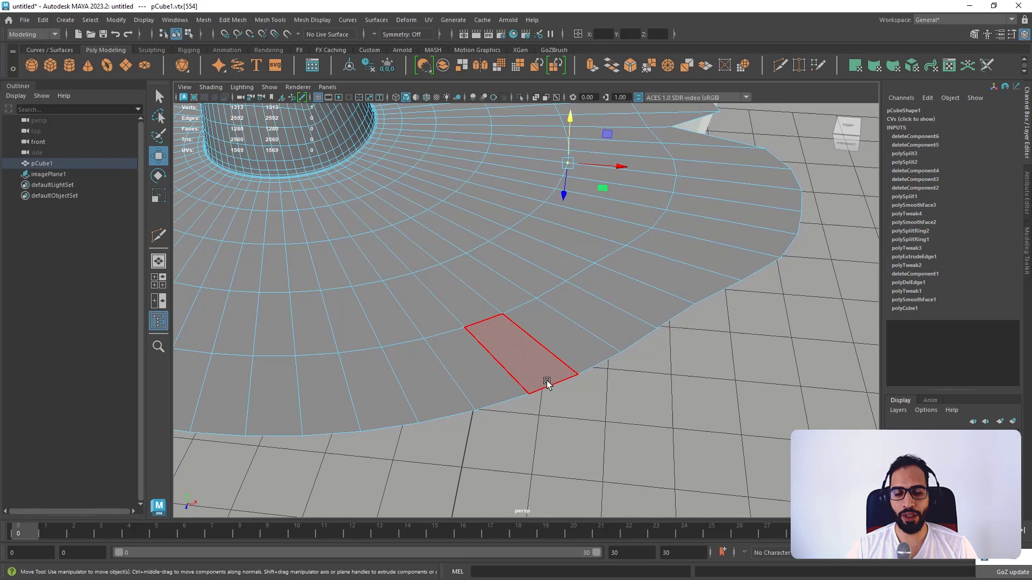
pyautogui.keyDown('alt'); pyautogui.moveTo(547, 382); pyautogui.dragTo(532, 371, button='right'); pyautogui.keyUp('alt')
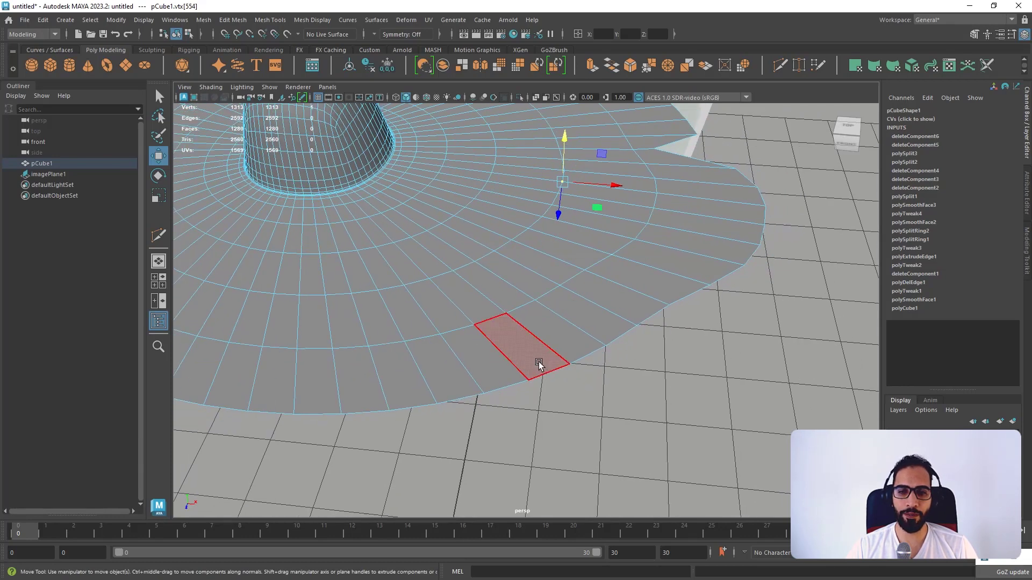
pyautogui.click(538, 363)
pyautogui.moveTo(542, 356); pyautogui.dragTo(537, 315, button='right')
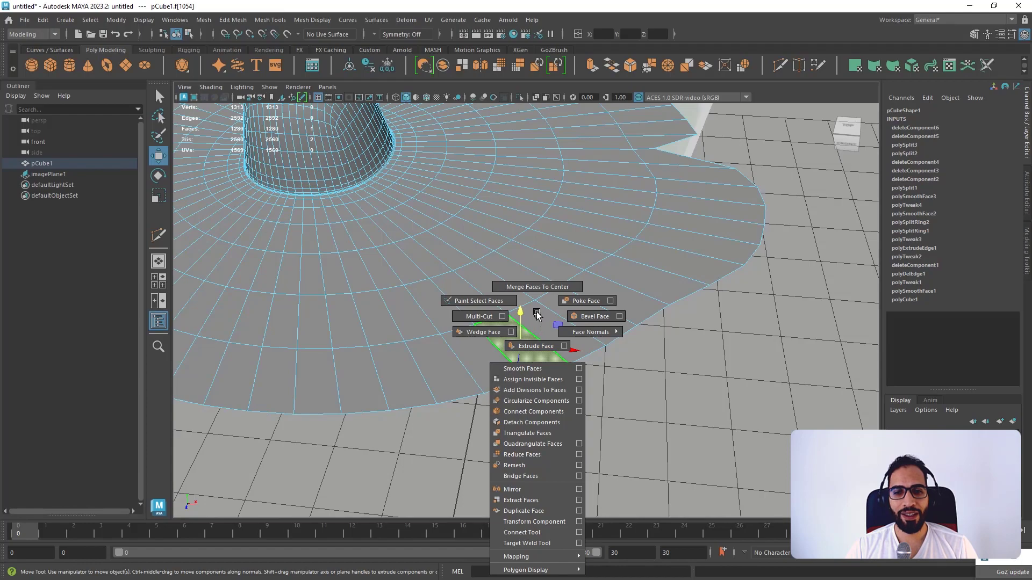
pyautogui.keyDown('shift'); pyautogui.moveTo(538, 315); pyautogui.dragTo(573, 320, button='right'); pyautogui.keyUp('shift')
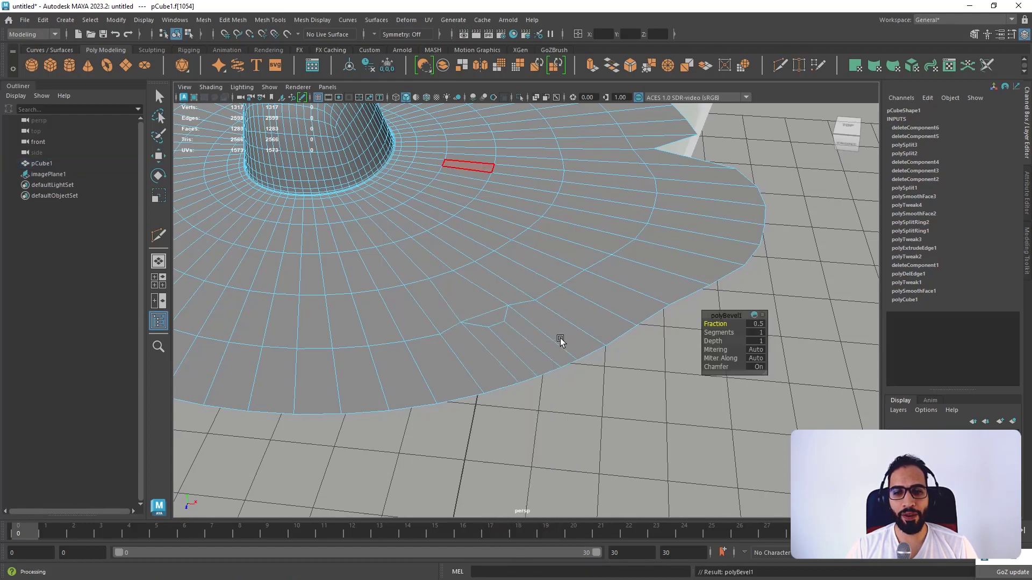
pyautogui.keyDown('alt'); pyautogui.moveTo(553, 346); pyautogui.dragTo(671, 331); pyautogui.keyUp('alt')
pyautogui.moveTo(720, 326); pyautogui.dragTo(718, 326, button='middle')
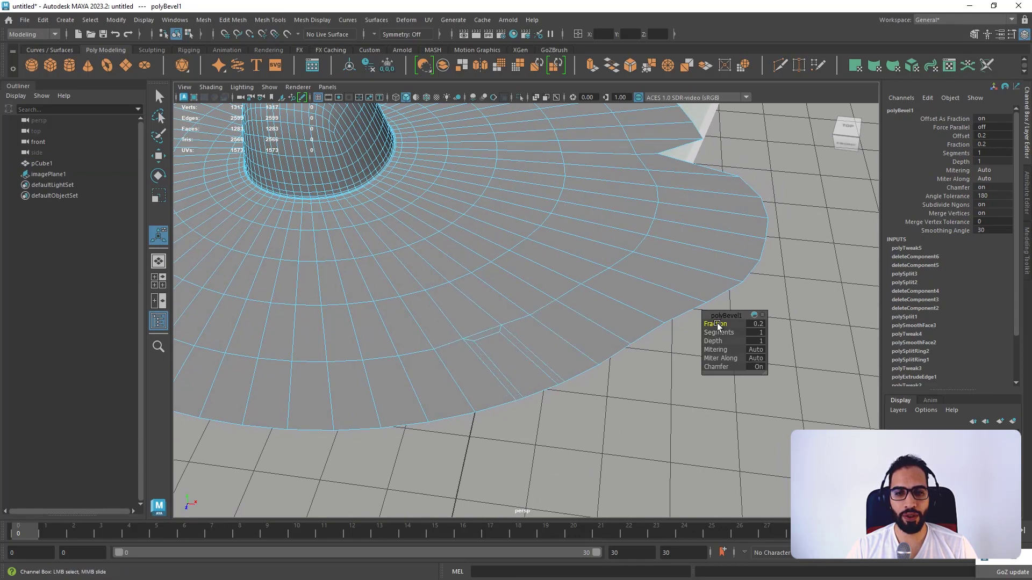
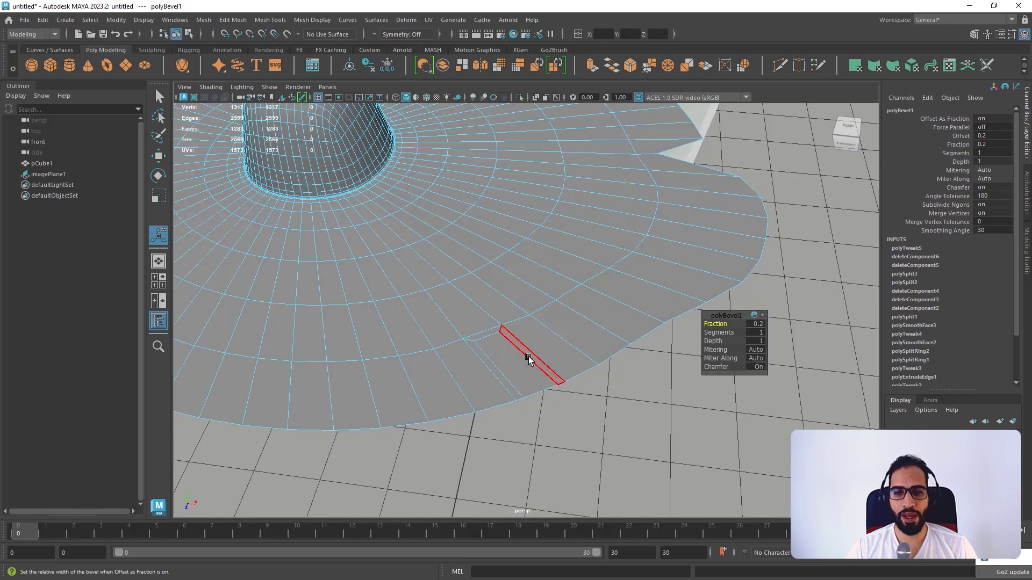
# - In vertex mode, merge the two inner corner vertices of the beveled face to their center
pyautogui.press('w')
pyautogui.moveTo(530, 354); pyautogui.dragTo(476, 273, button='right')
pyautogui.click(473, 341)
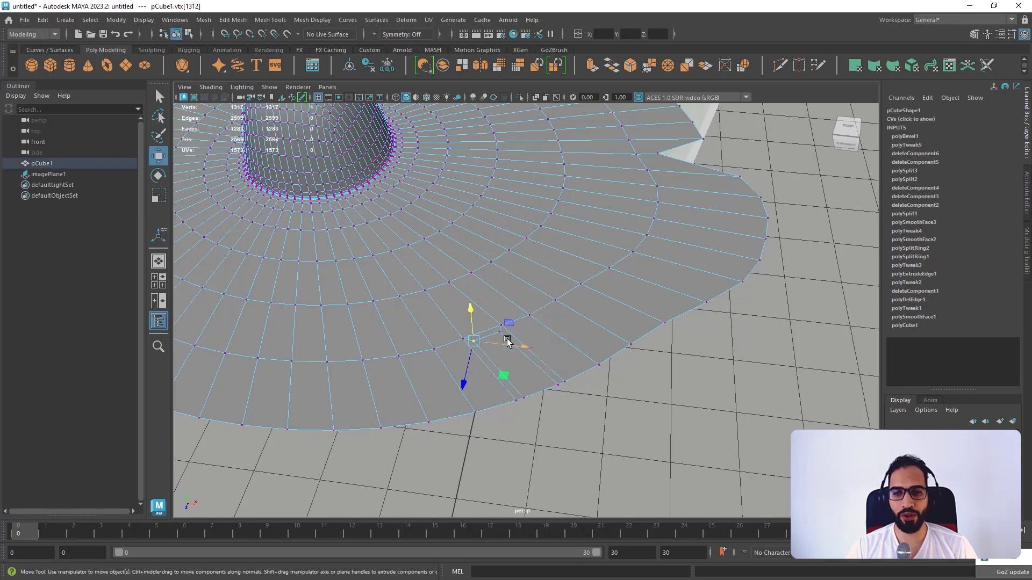
pyautogui.keyDown('shift'); pyautogui.click(501, 333); pyautogui.keyUp('shift')
pyautogui.keyDown('shift'); pyautogui.moveTo(509, 338); pyautogui.dragTo(509, 273, button='right'); pyautogui.keyUp('shift')
# - Select the resulting triangular face at the brim's edge in face mode and delete it
pyautogui.click(532, 397)
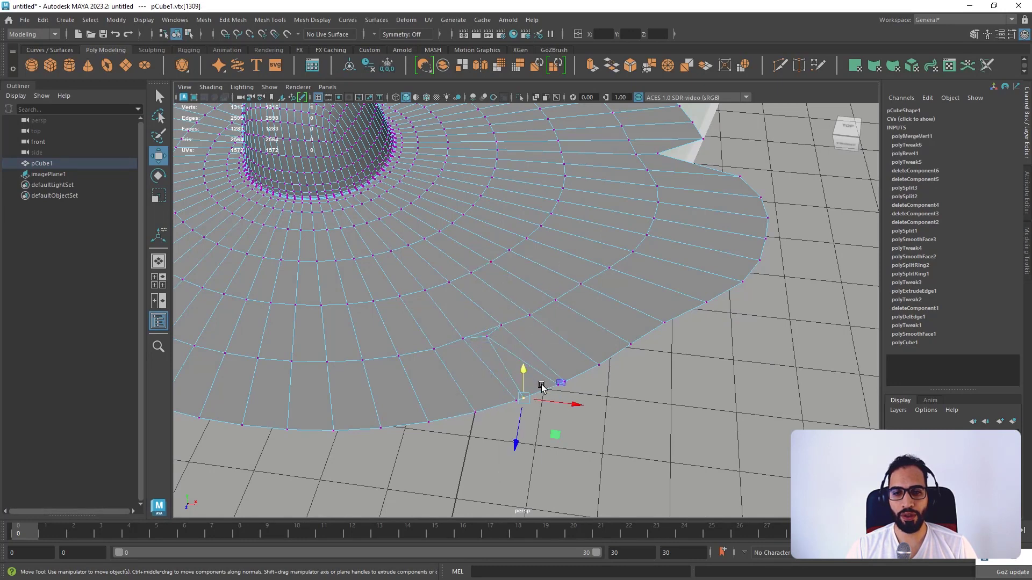
pyautogui.moveTo(536, 369); pyautogui.dragTo(534, 376, button='right')
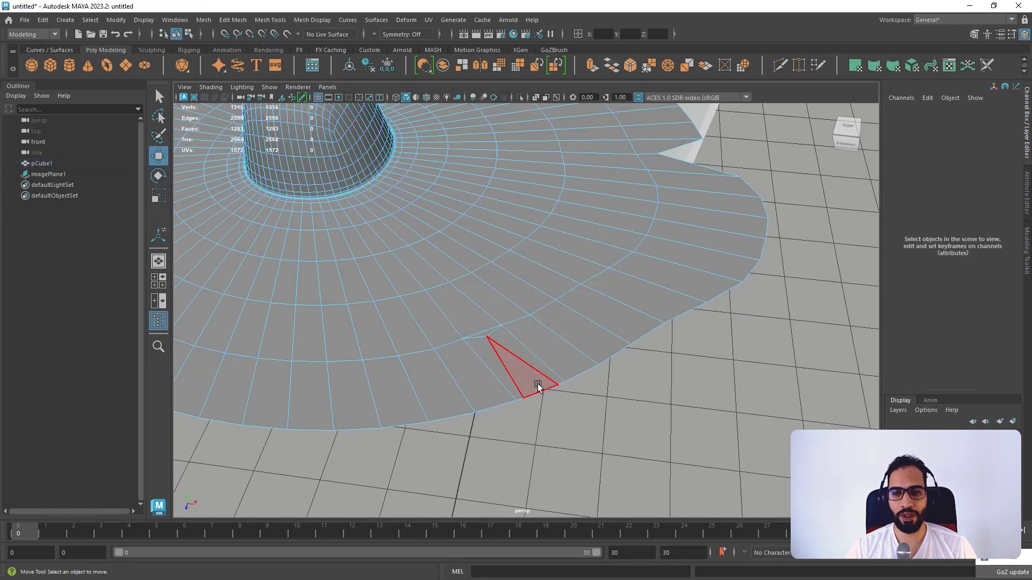
pyautogui.click(539, 386)
pyautogui.press('Delete')
# - Undo the triangular face deletion, the vertex merge and the face bevel on the brim
pyautogui.keyDown('alt'); pyautogui.moveTo(535, 380); pyautogui.dragTo(593, 349); pyautogui.keyUp('alt')
pyautogui.hotkey('ctrl', 'z')
pyautogui.hotkey('ctrl', 'z')
pyautogui.hotkey('ctrl', 'z')
pyautogui.hotkey('ctrl', 'z')
pyautogui.hotkey('ctrl', 'z')
pyautogui.hotkey('ctrl', 'z')
pyautogui.hotkey('ctrl', 'z')
pyautogui.hotkey('ctrl', 'z')
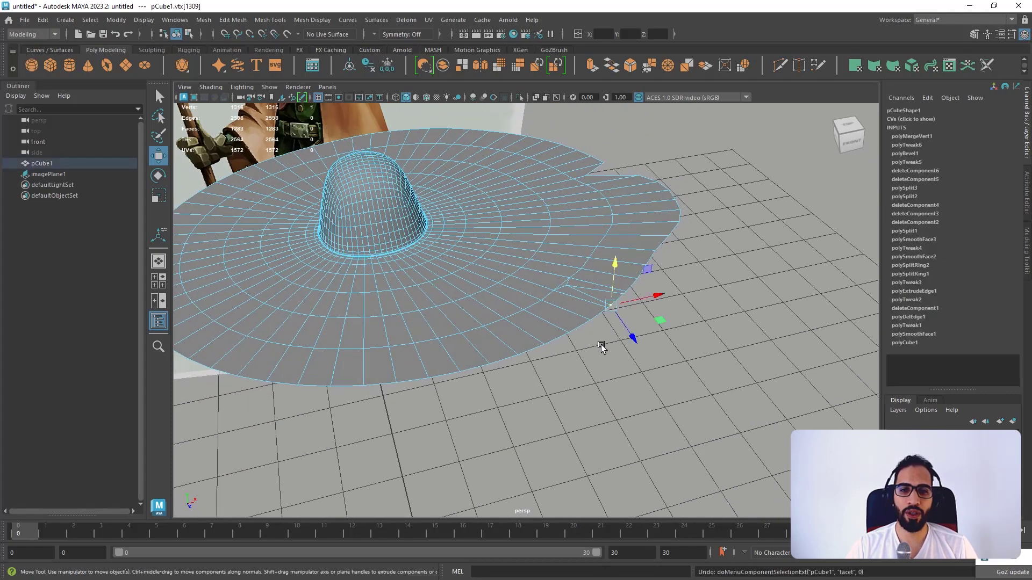
pyautogui.hotkey('ctrl', 'z')
pyautogui.hotkey('ctrl', 'z')
pyautogui.hotkey('ctrl', 'z')
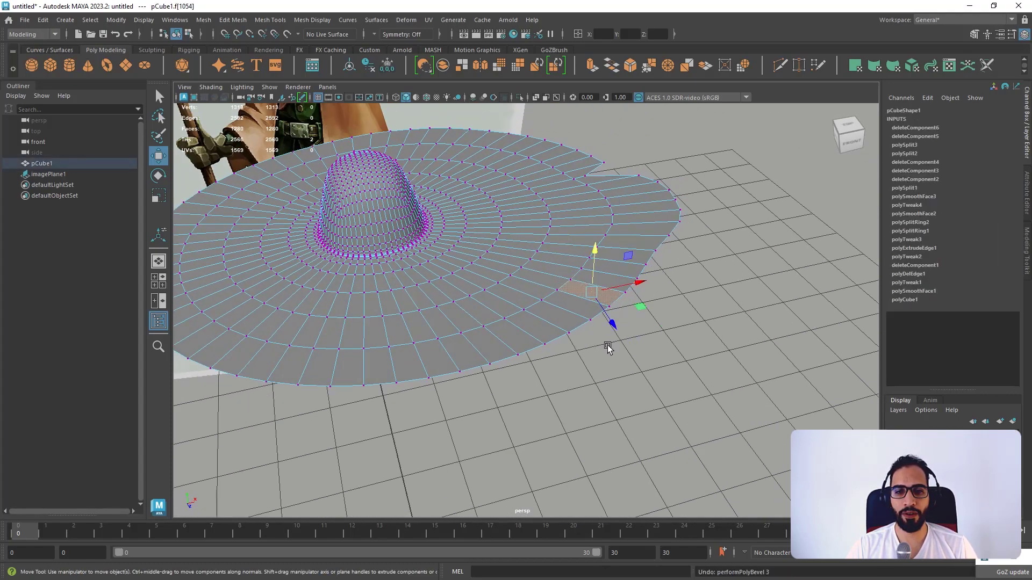
pyautogui.hotkey('ctrl', 'z')
# - Return to object mode, deselect the hat, and examine the brim's outline in the perspective and top views
pyautogui.moveTo(546, 299); pyautogui.dragTo(601, 258, button='right')
pyautogui.click(686, 240)
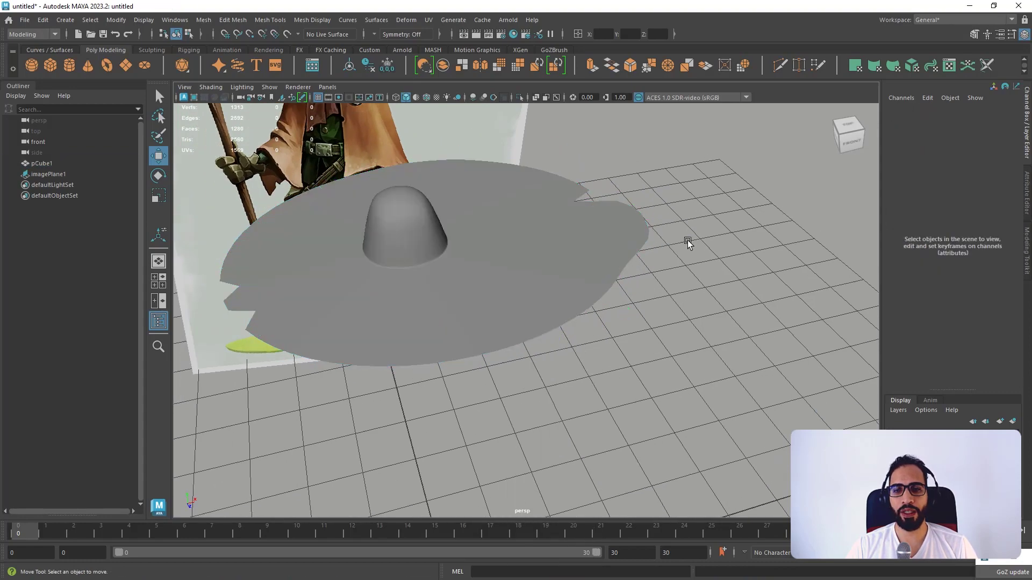
pyautogui.scroll(-4, 594, 248)
pyautogui.moveTo(593, 249)
pyautogui.keyDown('alt'); pyautogui.mouseDown()
pyautogui.moveTo(606, 285)
pyautogui.moveTo(569, 239)
pyautogui.moveTo(579, 260)
pyautogui.mouseUp(); pyautogui.keyUp('alt')
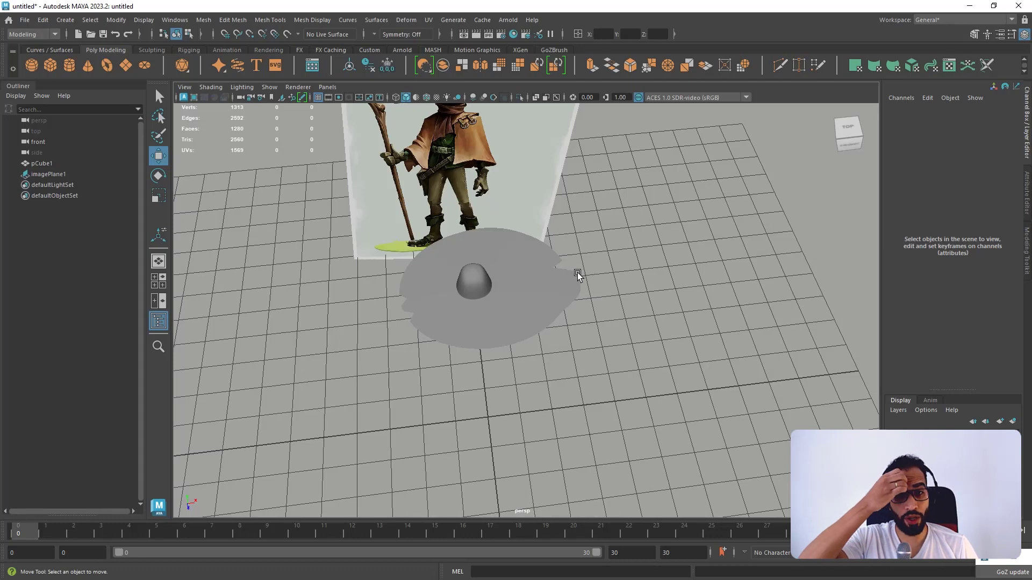
pyautogui.press('space')
pyautogui.press('space')
pyautogui.press('space')
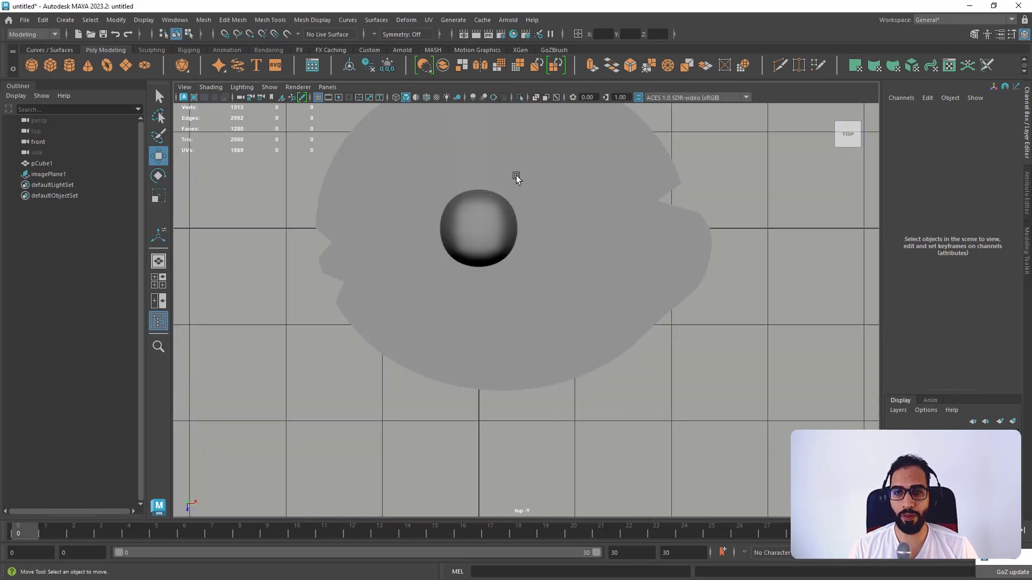
# - In vertex mode, select a few vertices on the brim's back (-Z) edge and enable soft selection with a falloff radius of about 0.7
pyautogui.click(539, 179)
pyautogui.keyDown('alt'); pyautogui.moveTo(540, 179); pyautogui.dragTo(541, 262, button='middle'); pyautogui.keyUp('alt')
pyautogui.moveTo(529, 209); pyautogui.dragTo(487, 212, button='right')
pyautogui.moveTo(496, 143); pyautogui.dragTo(587, 153)
pyautogui.press('b')
pyautogui.moveTo(527, 194); pyautogui.dragTo(525, 207)
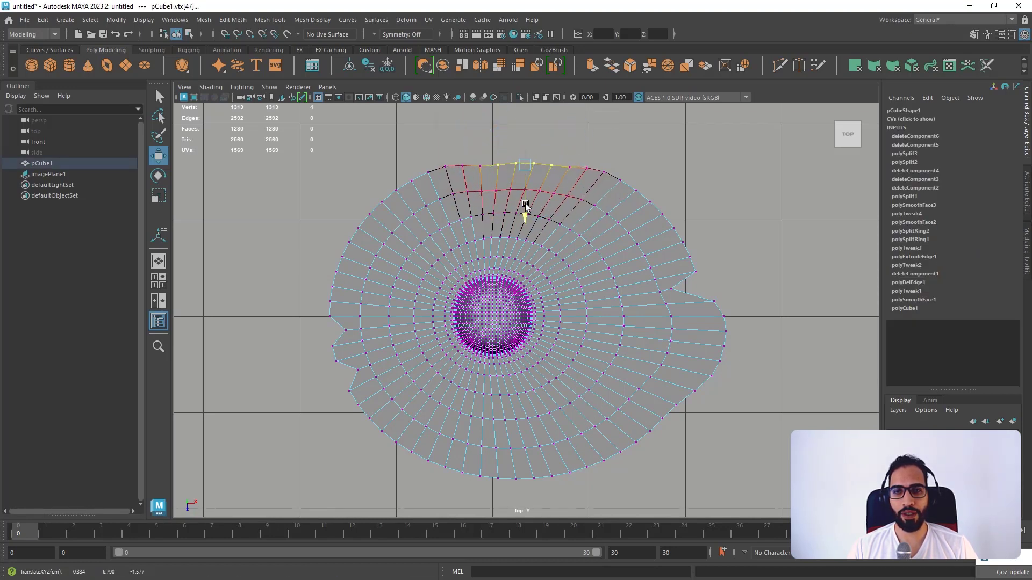
pyautogui.hotkey('ctrl', 'z')
pyautogui.moveTo(541, 154); pyautogui.dragTo(524, 157)
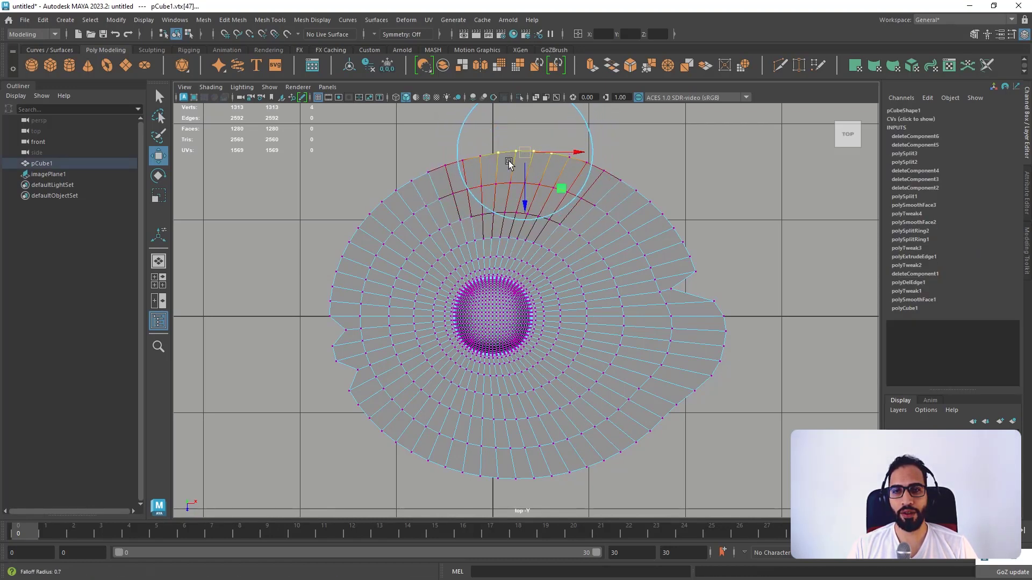
# - Select a wider row of vertices along the brim's back (-Z) edge and move them along Z toward the crown
pyautogui.moveTo(367, 138); pyautogui.dragTo(618, 173)
pyautogui.moveTo(521, 194); pyautogui.dragTo(516, 208)
pyautogui.keyDown('alt'); pyautogui.moveTo(486, 246); pyautogui.dragTo(500, 262, button='middle'); pyautogui.keyUp('alt')
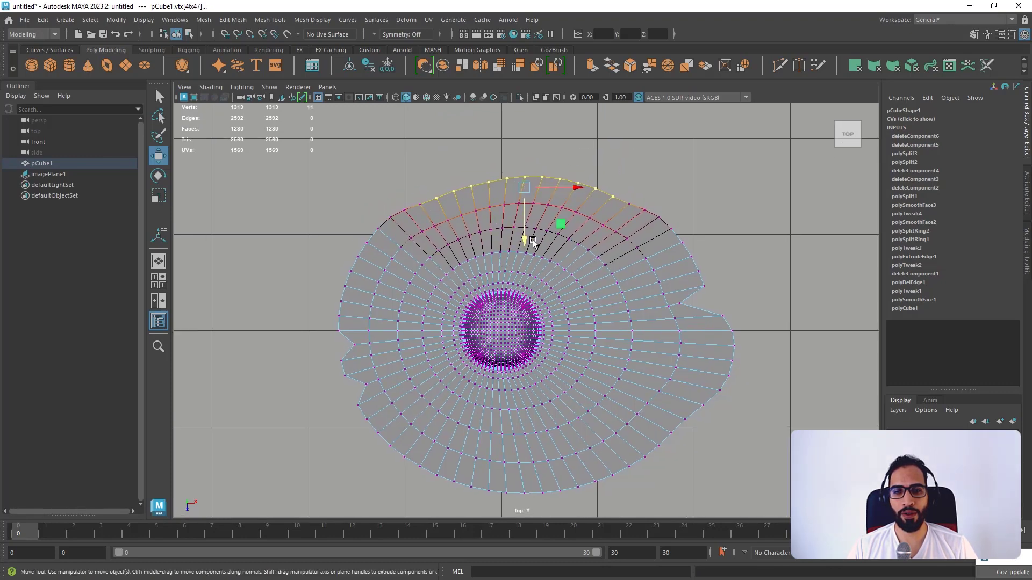
# - Select an edge loop around the brim, then undo that selection and the last vertex move
pyautogui.moveTo(585, 237); pyautogui.dragTo(591, 188, button='right')
pyautogui.doubleClick(597, 222)
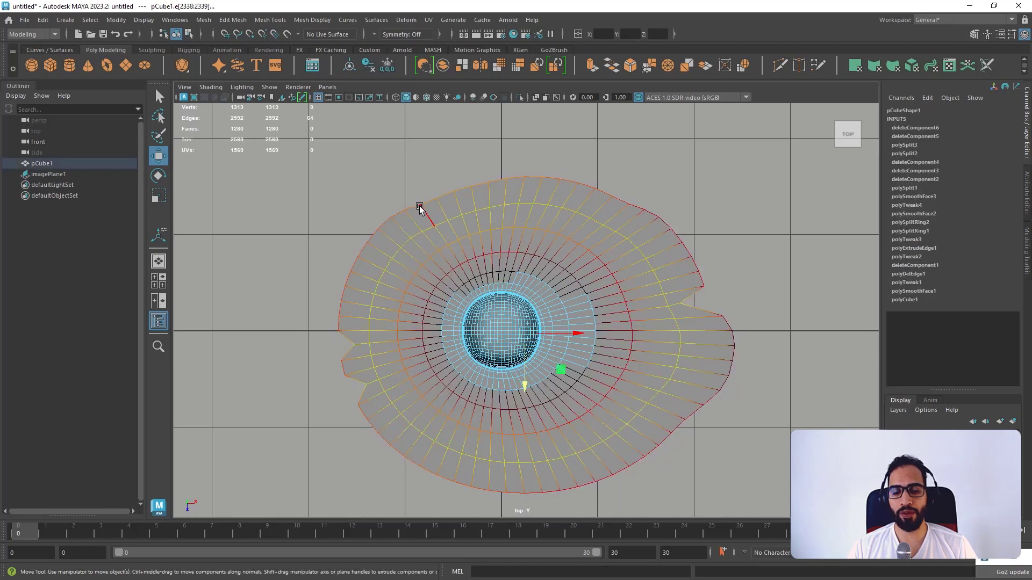
pyautogui.hotkey('ctrl', 'z')
pyautogui.hotkey('ctrl', 'z')
pyautogui.hotkey('ctrl', 'z')
pyautogui.hotkey('ctrl', 'z')
pyautogui.hotkey('ctrl', 'z')
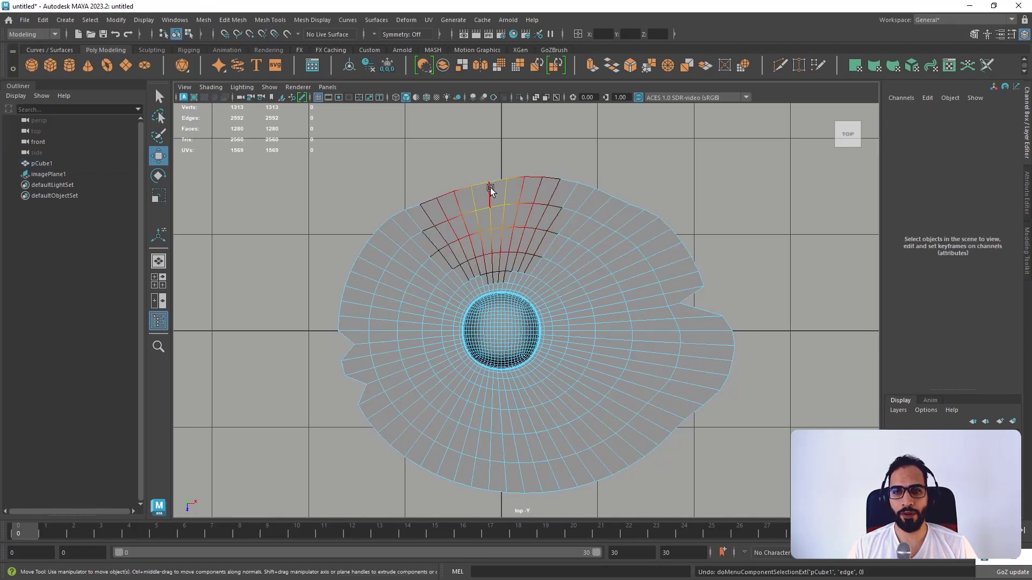
# - Flatten the back (-Z) brim edge by scaling its selected vertices along Z and moving them slightly toward the crown
pyautogui.press('r')
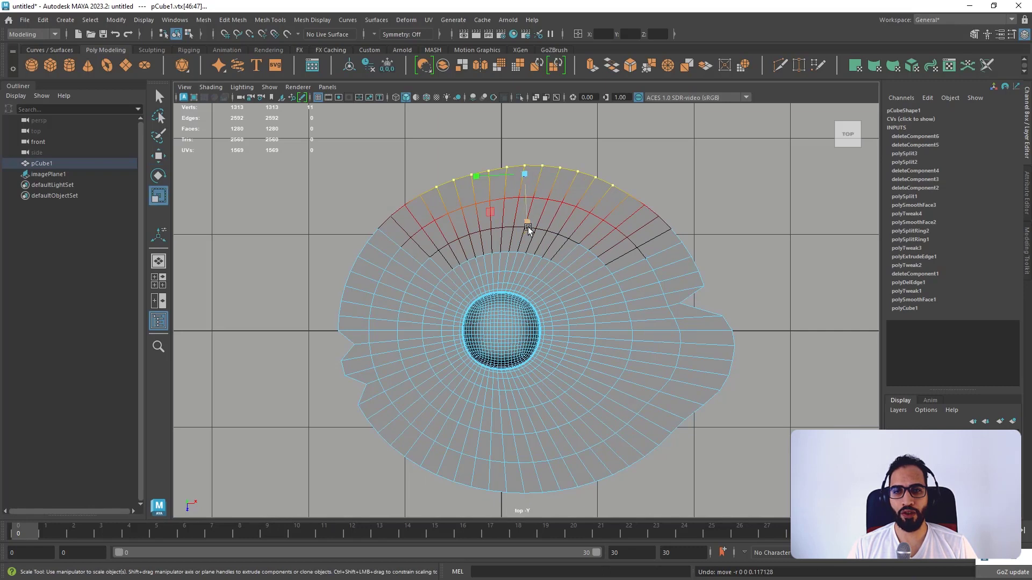
pyautogui.moveTo(528, 227)
pyautogui.mouseDown()
pyautogui.moveTo(529, 208)
pyautogui.moveTo(528, 223)
pyautogui.mouseUp()
pyautogui.press('w')
pyautogui.keyDown('alt'); pyautogui.moveTo(539, 296); pyautogui.dragTo(525, 232, button='middle'); pyautogui.keyUp('alt')
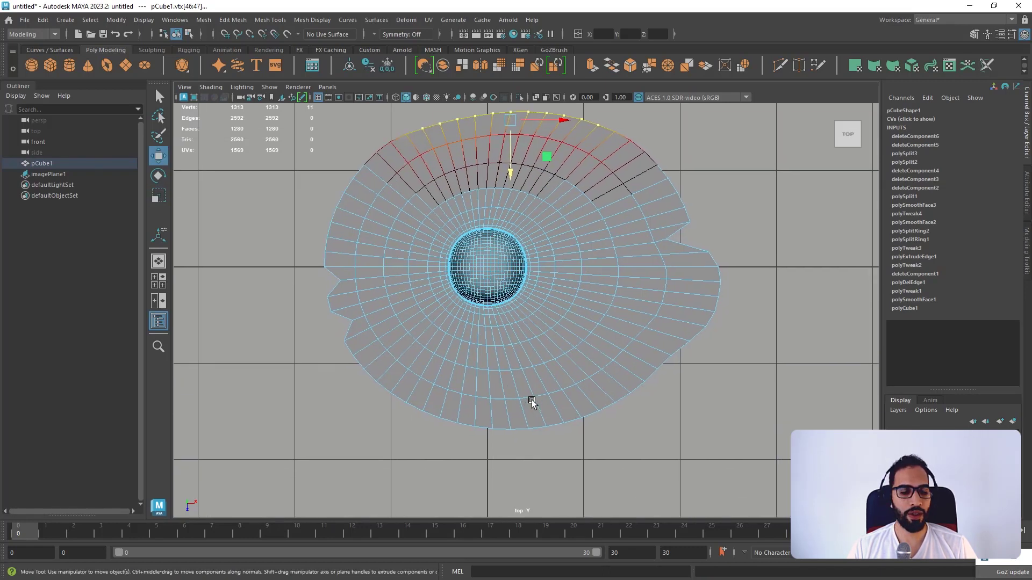
# - Display the hat's vertices and examine the brim's outline around its front (+Z) edge from above
pyautogui.keyDown('alt'); pyautogui.moveTo(497, 410); pyautogui.dragTo(493, 353, button='middle'); pyautogui.keyUp('alt')
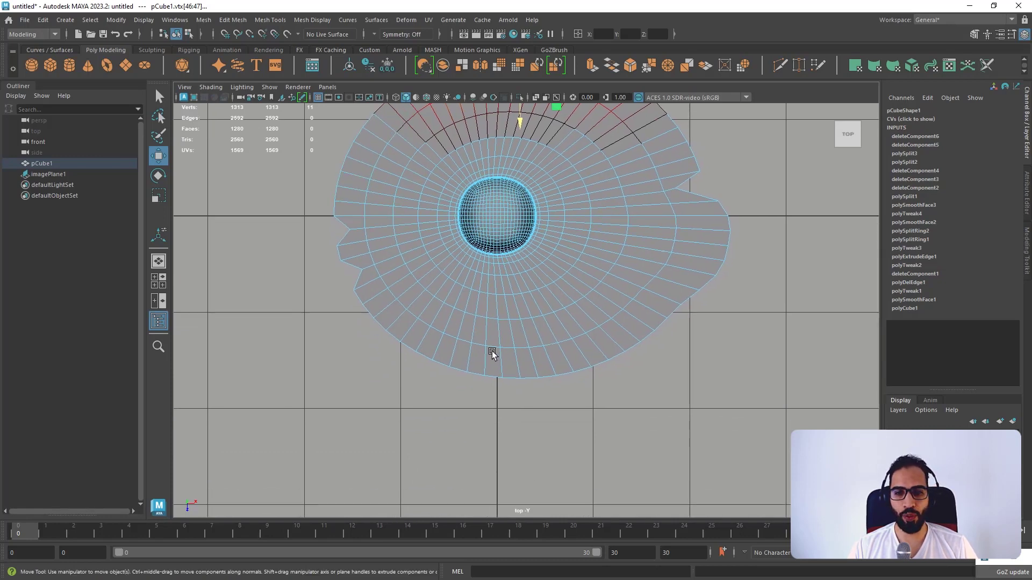
pyautogui.scroll(1, 513, 327)
pyautogui.moveTo(518, 273); pyautogui.dragTo(430, 250, button='right')
pyautogui.scroll(-7, 430, 250)
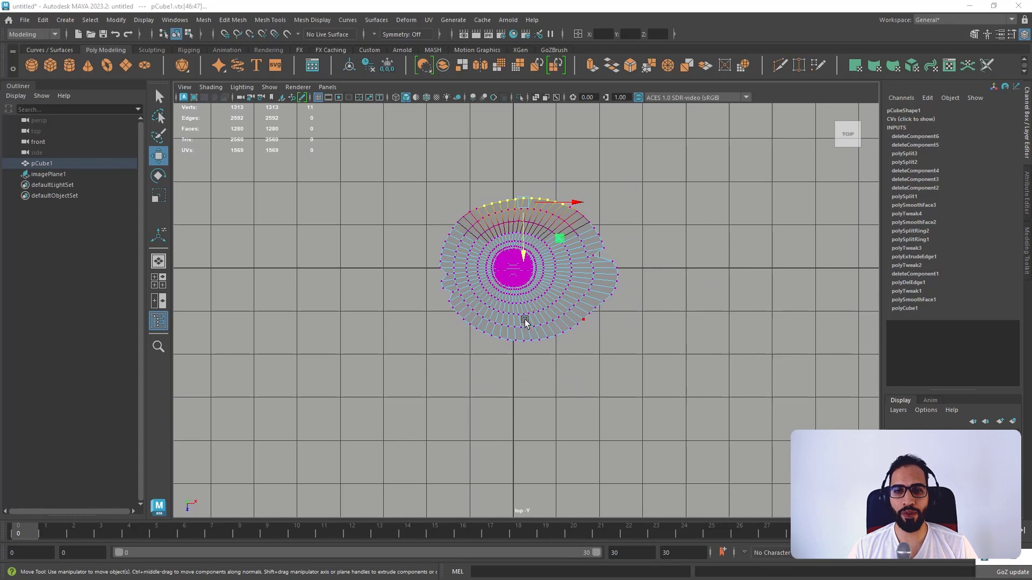
pyautogui.keyDown('alt'); pyautogui.moveTo(525, 320); pyautogui.dragTo(525, 286, button='middle'); pyautogui.keyUp('alt')
pyautogui.scroll(2, 559, 287)
pyautogui.scroll(2, 540, 304)
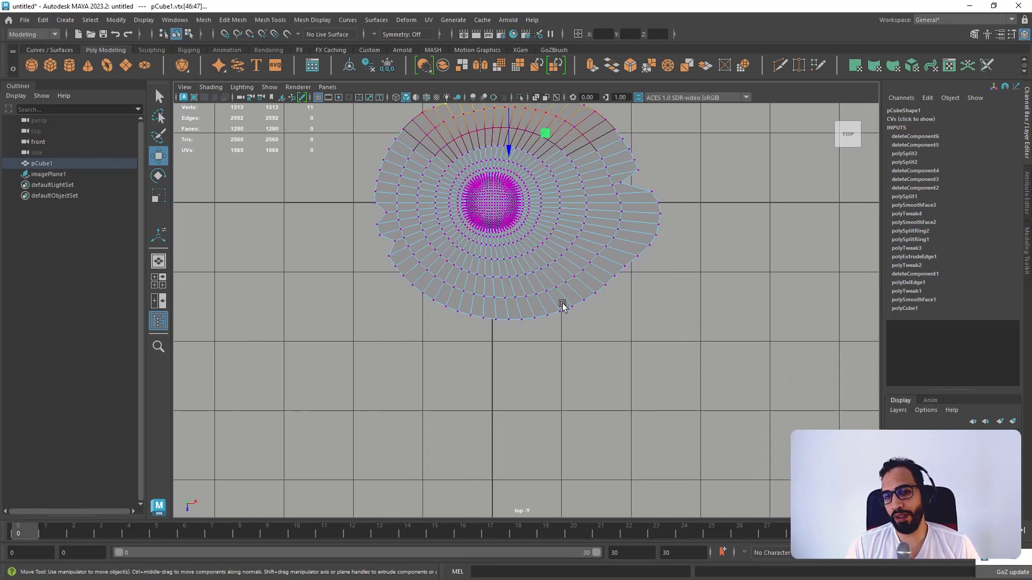
pyautogui.keyDown('alt'); pyautogui.moveTo(517, 231); pyautogui.dragTo(556, 289, button='middle'); pyautogui.keyUp('alt')
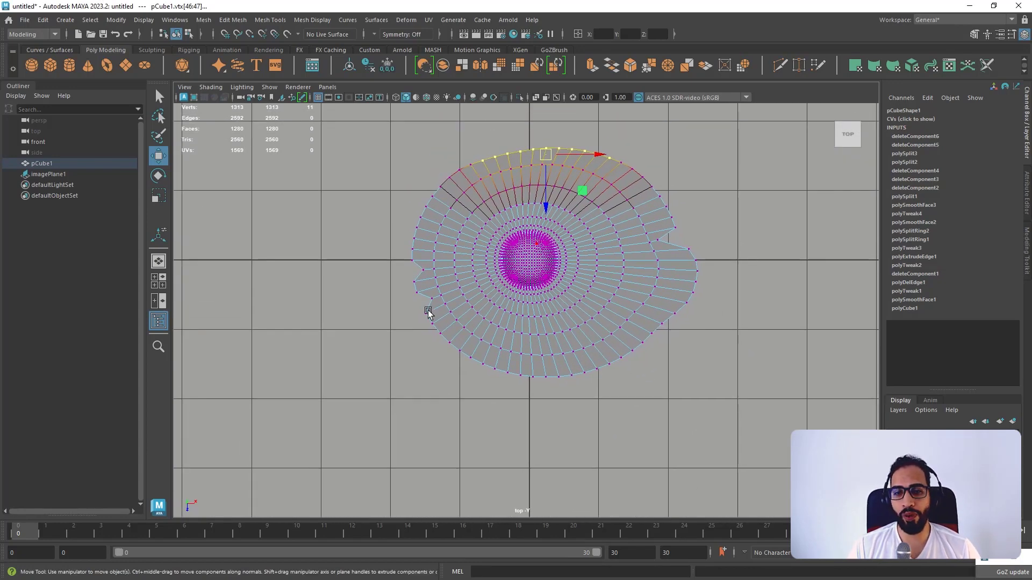
pyautogui.scroll(2, 429, 313)
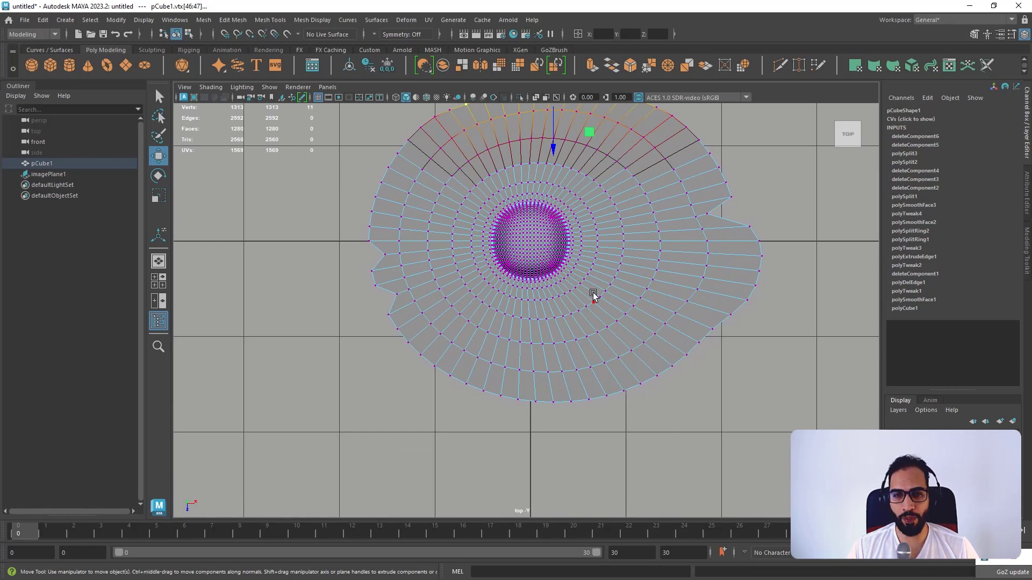
# - Use Multi-Cut to cut a small triangle across two faces at the brim's front (+Z) edge, on the -X side
pyautogui.keyDown('shift'); pyautogui.moveTo(592, 288); pyautogui.dragTo(532, 267, button='right'); pyautogui.keyUp('shift')
pyautogui.rightClick(594, 269)
pyautogui.click(566, 267)
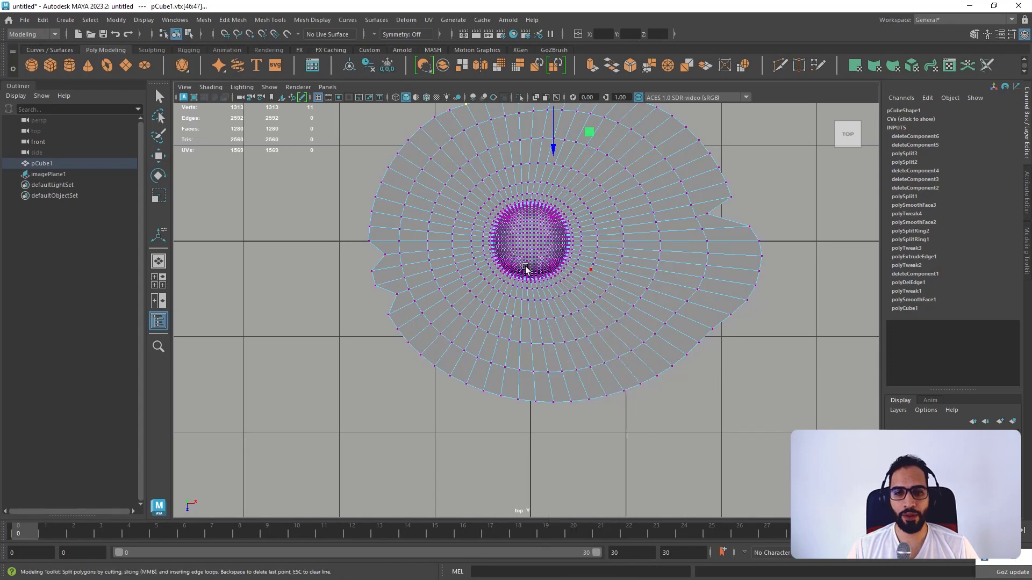
pyautogui.keyDown('alt'); pyautogui.moveTo(589, 319); pyautogui.dragTo(539, 273, button='middle'); pyautogui.keyUp('alt')
pyautogui.keyDown('alt'); pyautogui.moveTo(539, 274); pyautogui.dragTo(675, 347, button='right'); pyautogui.keyUp('alt')
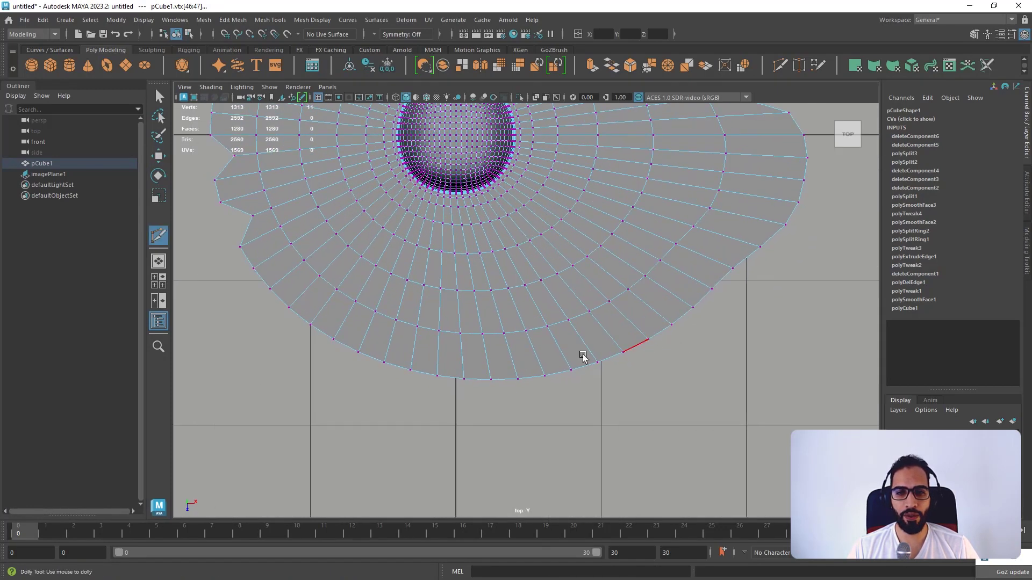
pyautogui.keyDown('alt'); pyautogui.moveTo(475, 353); pyautogui.dragTo(587, 393, button='middle'); pyautogui.keyUp('alt')
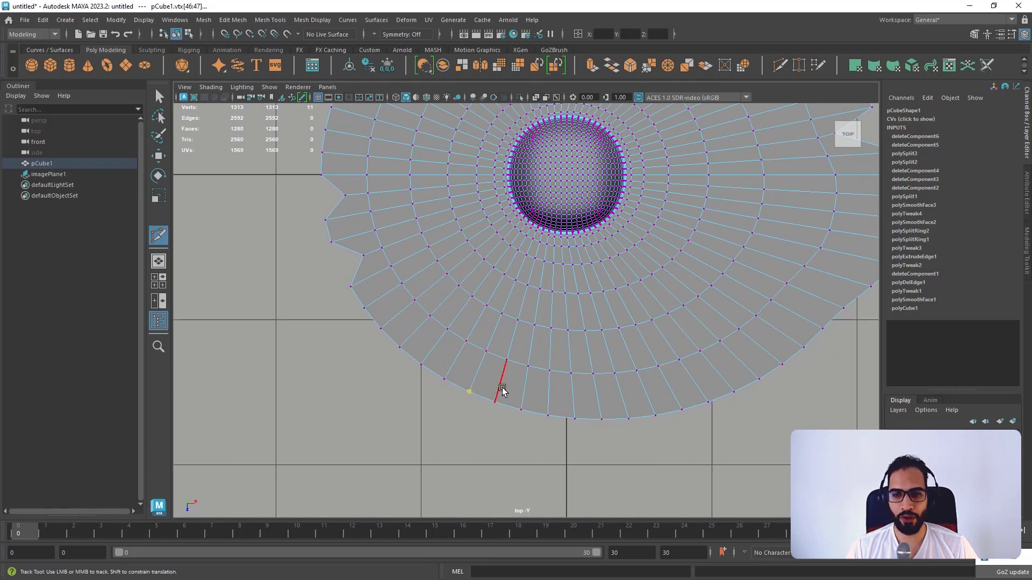
pyautogui.click(517, 410)
pyautogui.press('w')
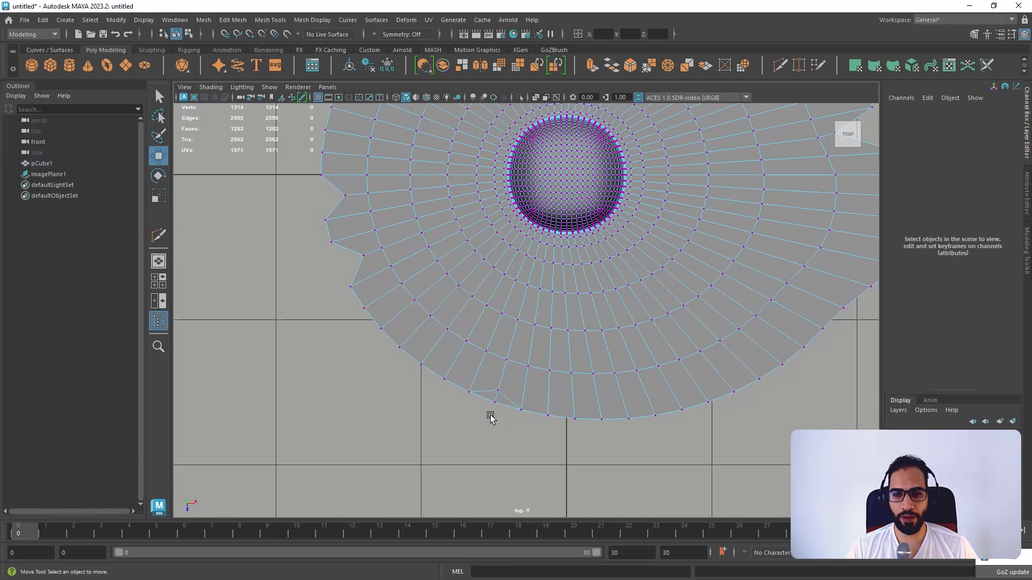
# - Delete the small cut-off faces at the brim's front (+Z) edge to open a notch on the -X side
pyautogui.moveTo(505, 399); pyautogui.dragTo(505, 399)
pyautogui.moveTo(497, 399); pyautogui.dragTo(482, 330, button='right')
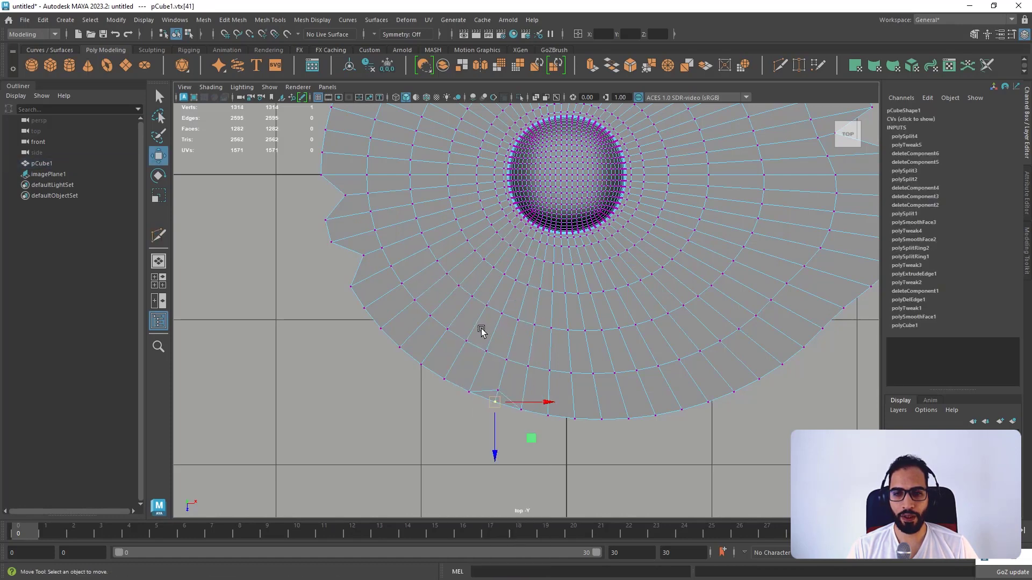
pyautogui.moveTo(498, 419); pyautogui.dragTo(497, 396)
pyautogui.press('Delete')
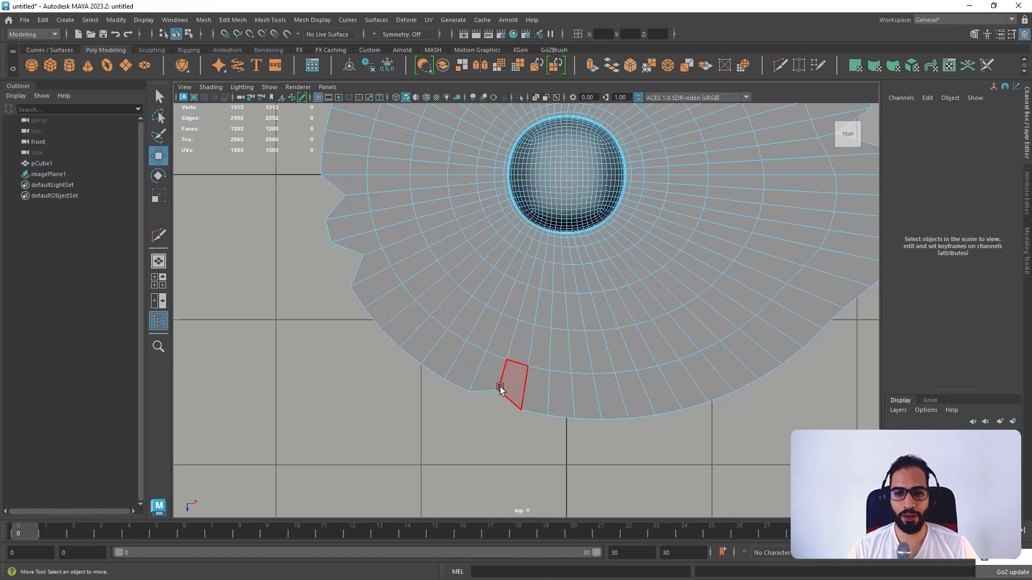
# - Narrow the new -X side notch by moving its two outer corner vertices toward each other in the XZ plane
pyautogui.moveTo(499, 388); pyautogui.dragTo(449, 273, button='right')
pyautogui.moveTo(492, 384); pyautogui.dragTo(527, 430)
pyautogui.click(470, 400)
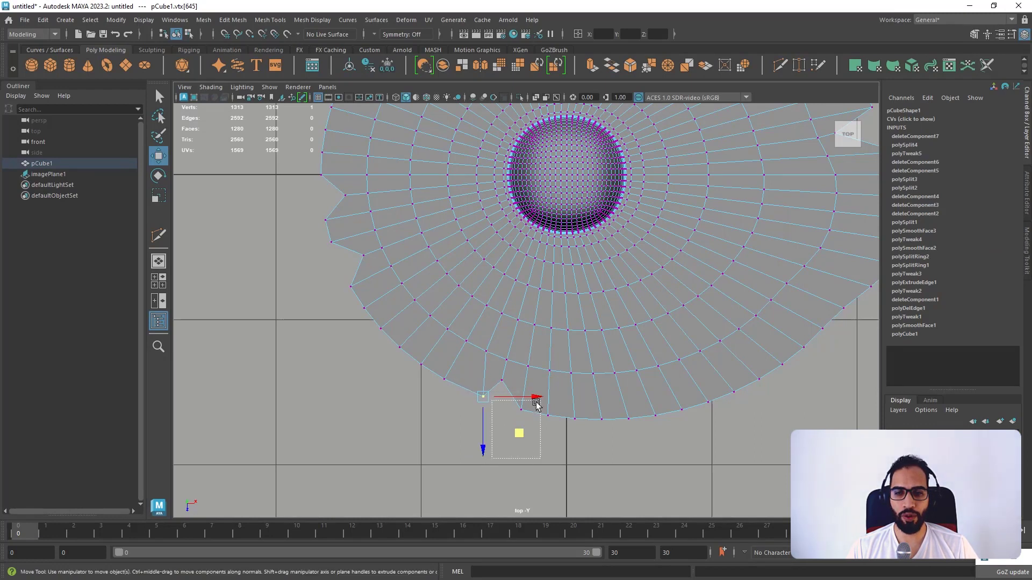
pyautogui.click(521, 410)
pyautogui.moveTo(555, 446); pyautogui.dragTo(539, 438)
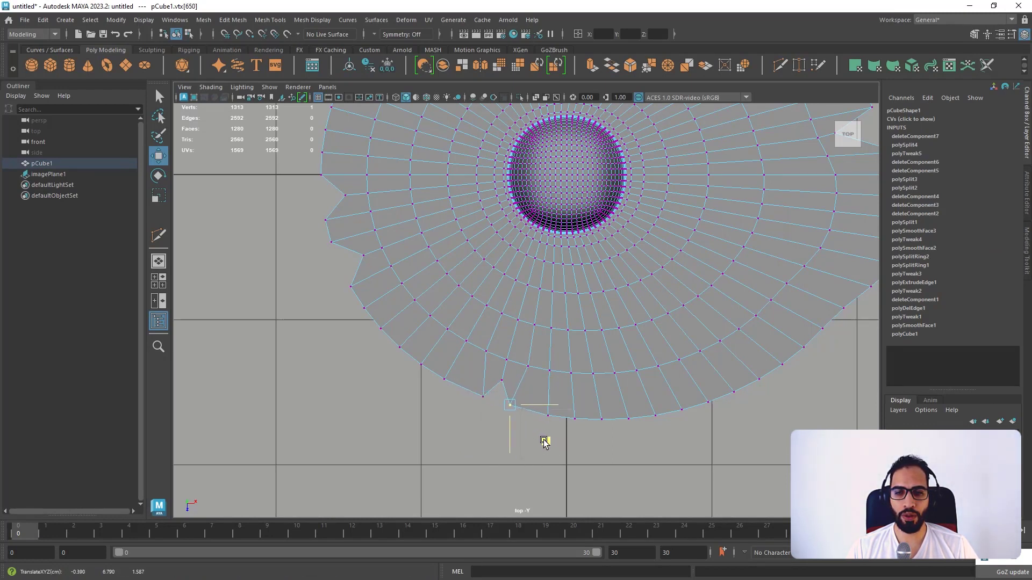
# - With soft selection off, use Multi-Cut to cut another small triangle across two faces at the front (+Z) edge, on the +X side
pyautogui.keyDown('alt'); pyautogui.moveTo(645, 394); pyautogui.dragTo(495, 416, button='middle'); pyautogui.keyUp('alt')
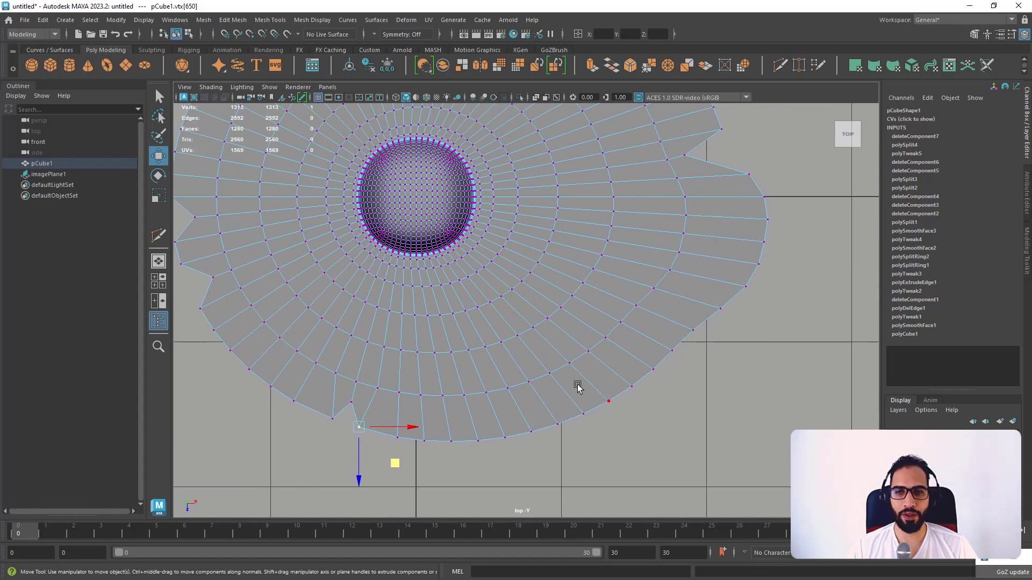
pyautogui.scroll(-3, 577, 385)
pyautogui.scroll(3, 585, 385)
pyautogui.keyDown('alt'); pyautogui.moveTo(592, 397); pyautogui.dragTo(586, 394, button='middle'); pyautogui.keyUp('alt')
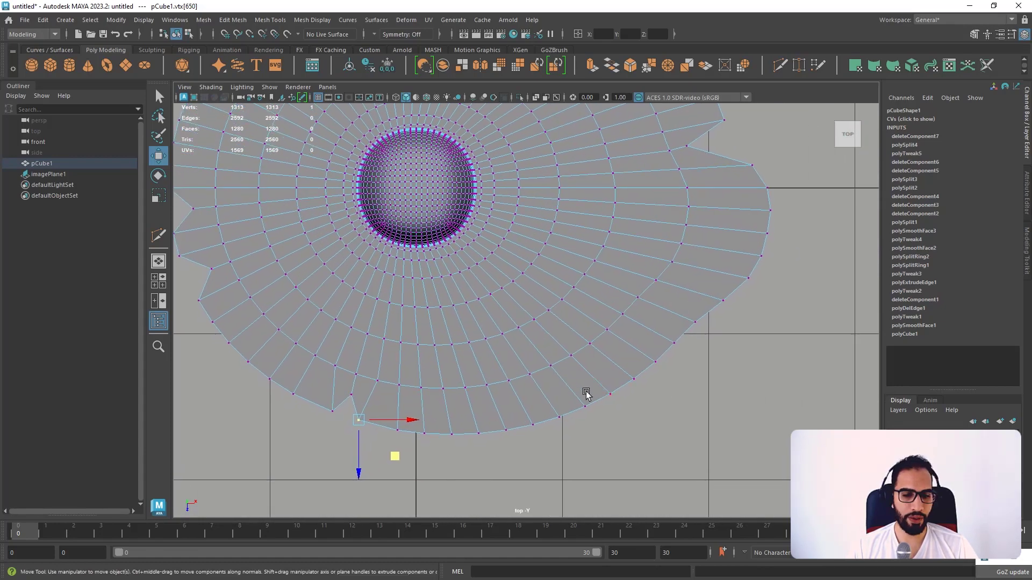
pyautogui.press('b')
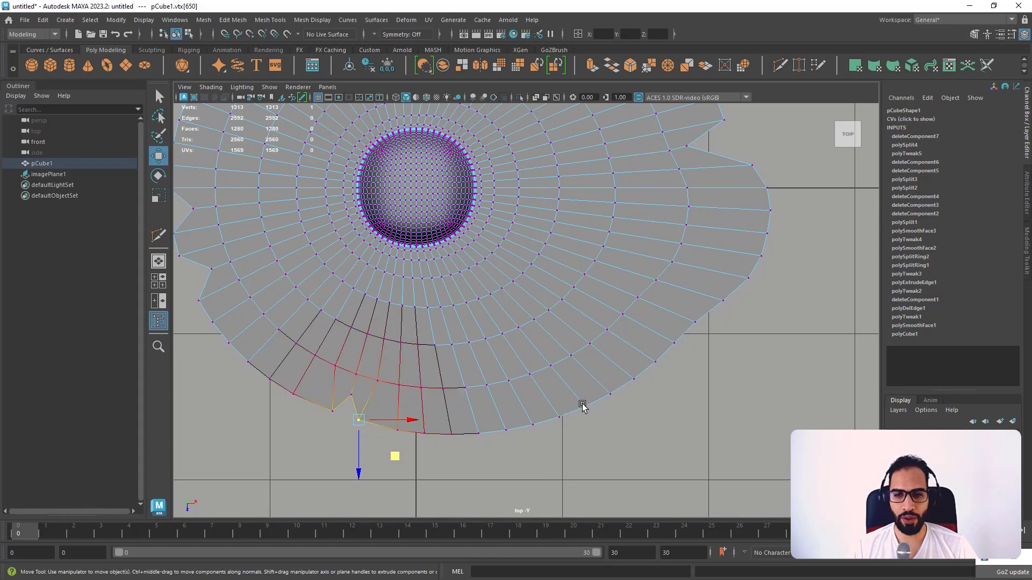
pyautogui.press('b')
pyautogui.keyDown('shift'); pyautogui.rightClick(583, 402); pyautogui.keyUp('shift')
pyautogui.click(525, 400)
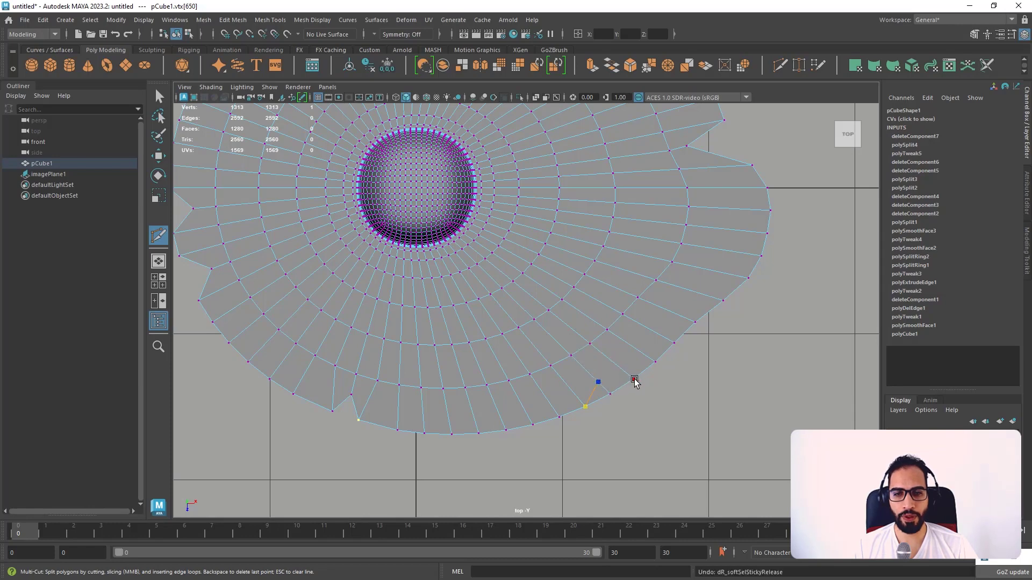
pyautogui.rightClick(634, 383)
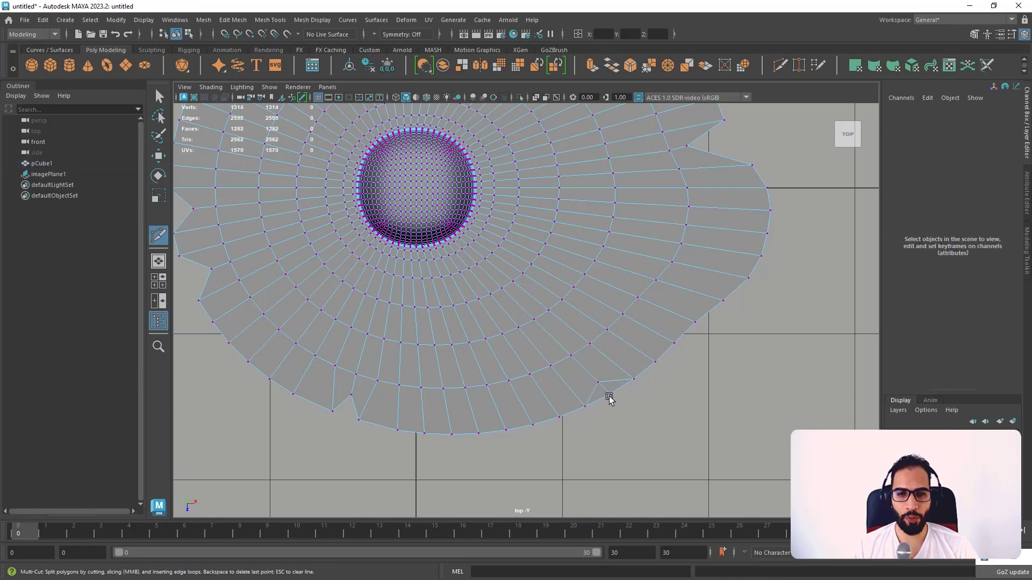
# - Delete the cut-off triangular faces to open the notch on the +X side of the front edge
pyautogui.press('w')
pyautogui.moveTo(598, 387); pyautogui.dragTo(602, 303, button='right')
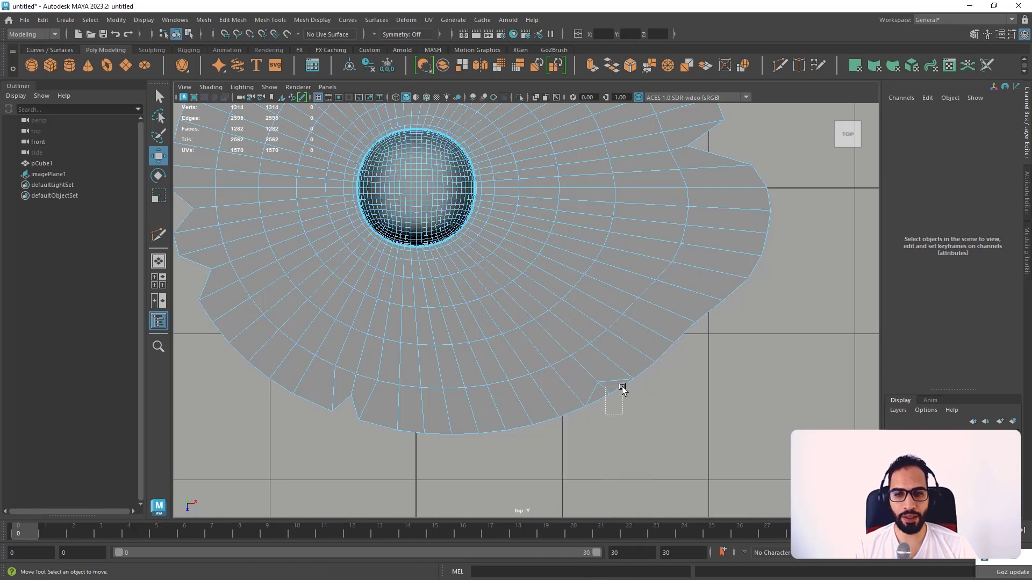
pyautogui.moveTo(622, 387); pyautogui.dragTo(622, 388)
pyautogui.press('Delete')
# - Reshape the +X side notch by moving its two outer corner vertices closer together in the XZ plane
pyautogui.moveTo(602, 272); pyautogui.dragTo(554, 272, button='right')
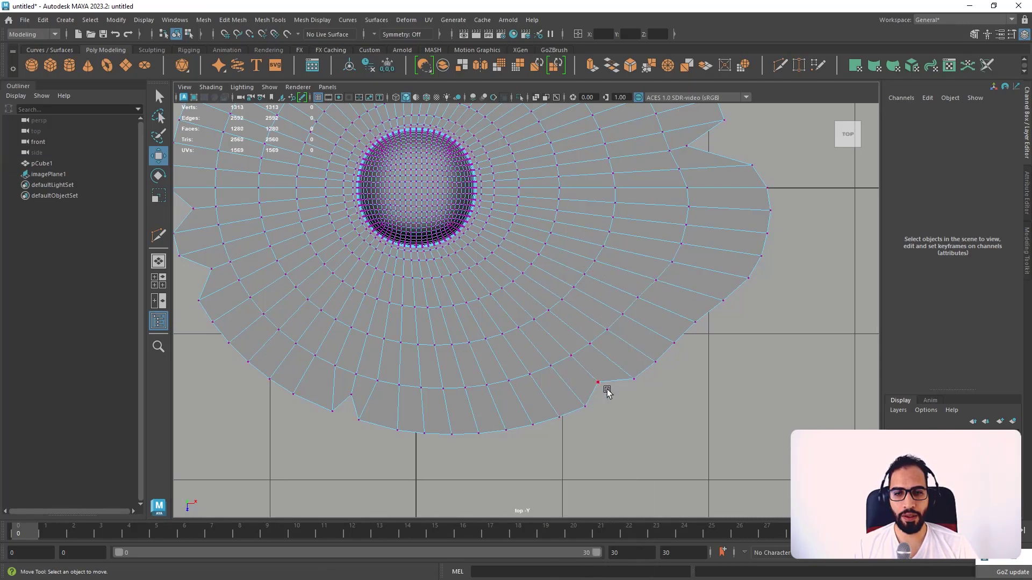
pyautogui.scroll(3, 666, 429)
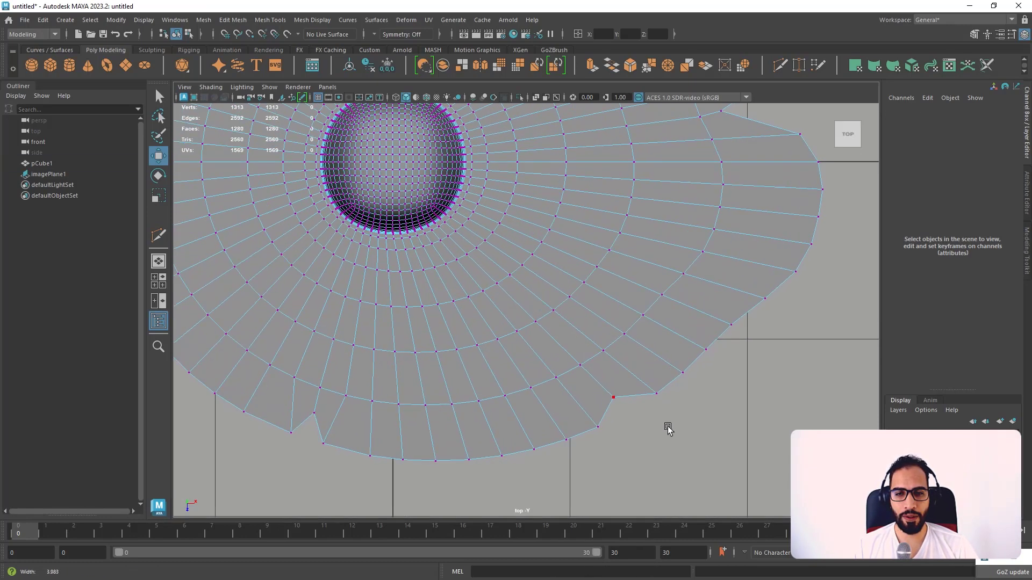
pyautogui.click(618, 404)
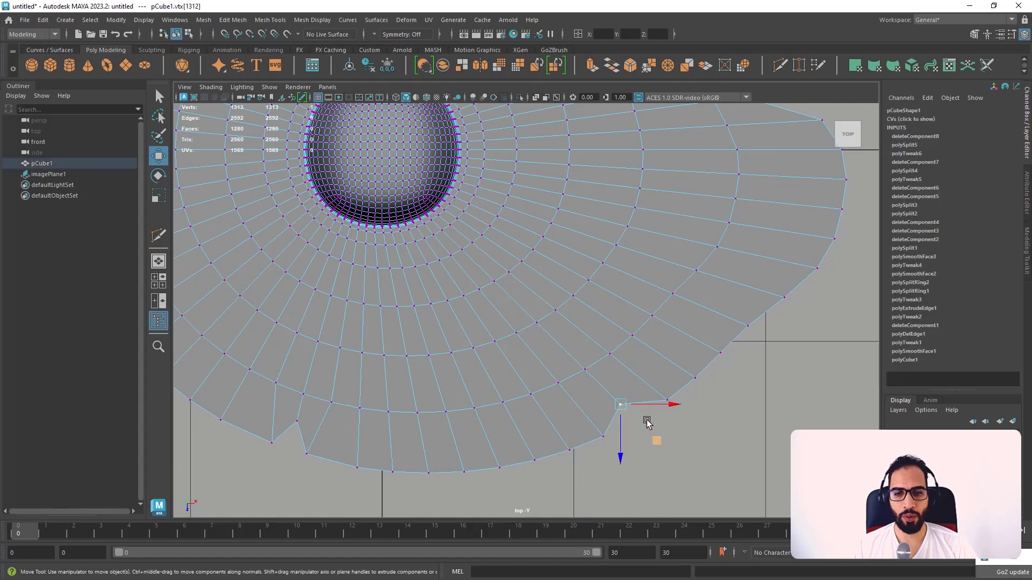
pyautogui.click(602, 435)
pyautogui.click(652, 456)
pyautogui.hotkey('ctrl', 'z')
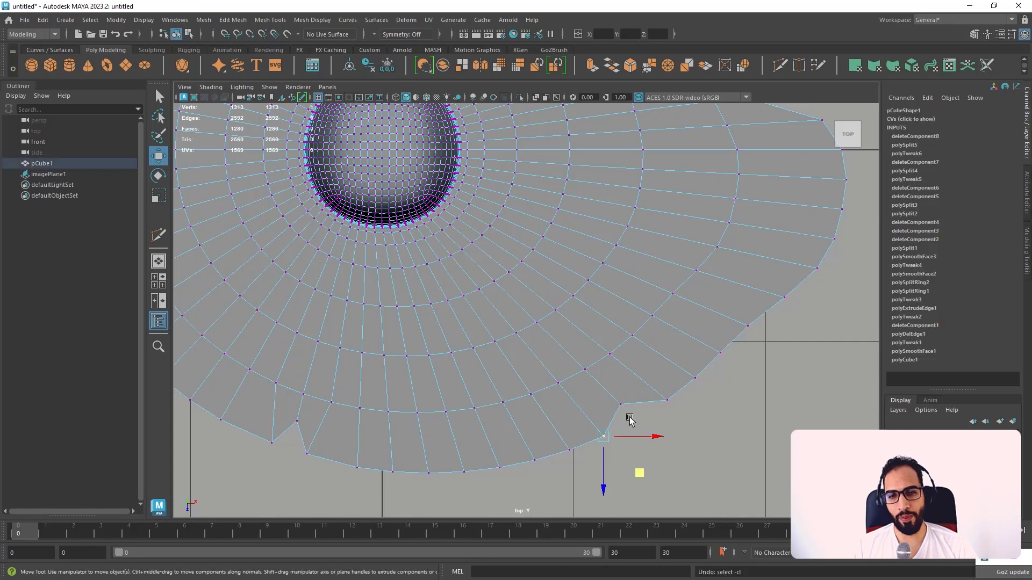
pyautogui.moveTo(642, 475); pyautogui.dragTo(655, 467)
pyautogui.click(667, 401)
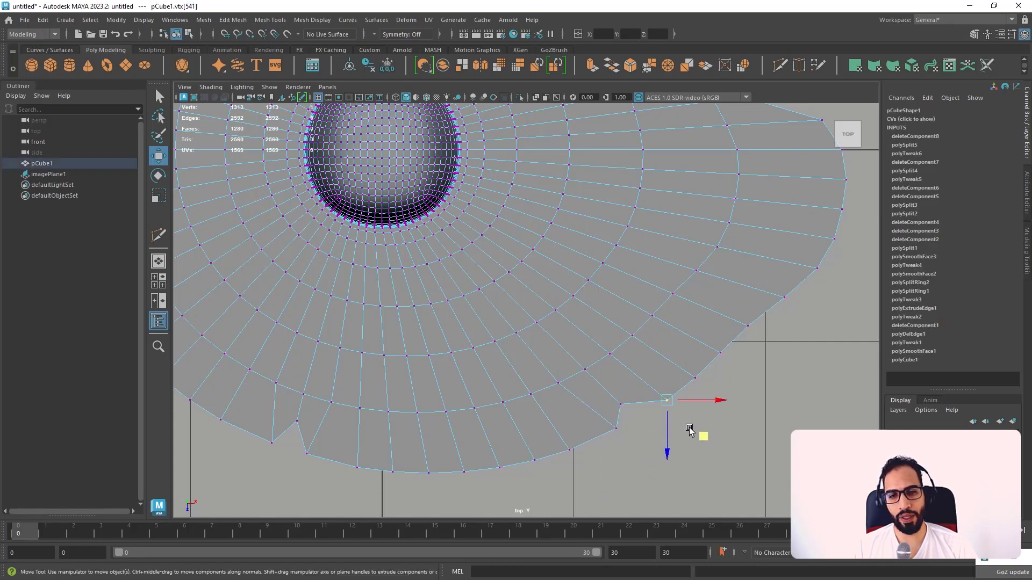
pyautogui.moveTo(701, 438); pyautogui.dragTo(696, 439)
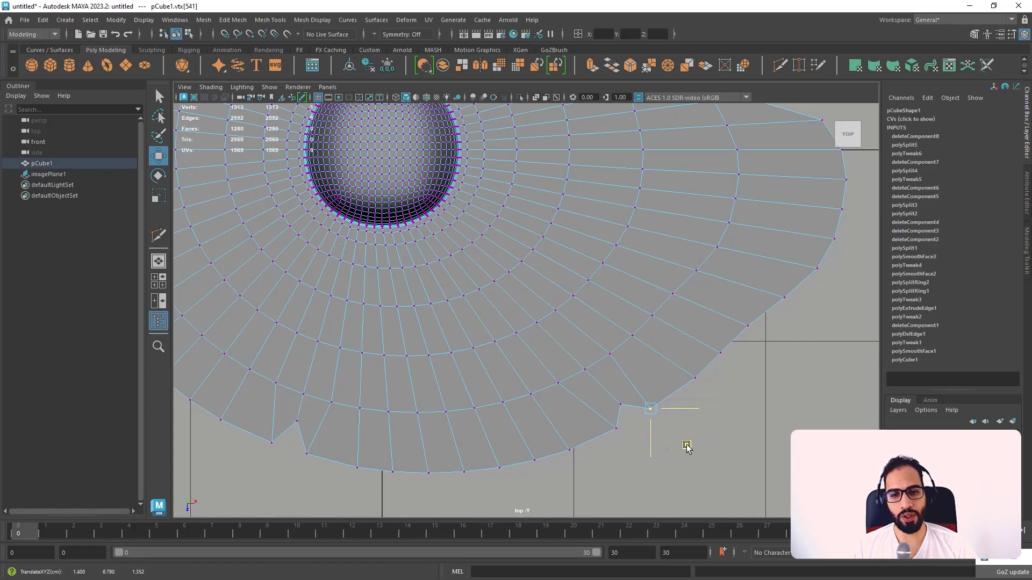
# - Select two vertices on the brim's outer +X edge, then return the hat to object mode
pyautogui.keyDown('alt'); pyautogui.moveTo(714, 344); pyautogui.dragTo(635, 335, button='right'); pyautogui.keyUp('alt')
pyautogui.keyDown('alt'); pyautogui.moveTo(653, 298); pyautogui.dragTo(694, 292, button='middle'); pyautogui.keyUp('alt')
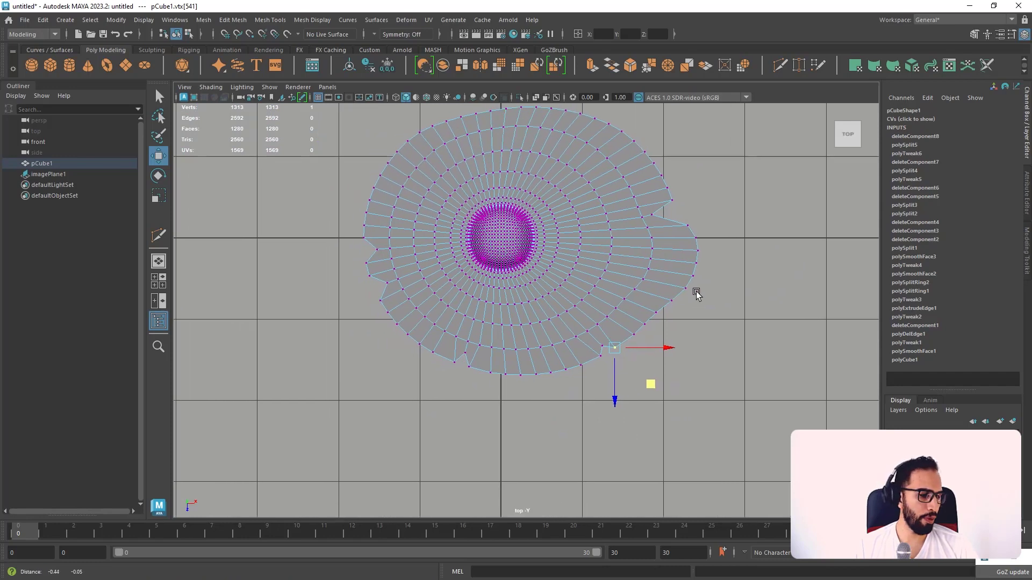
pyautogui.keyDown('alt'); pyautogui.moveTo(694, 292); pyautogui.dragTo(731, 299, button='right'); pyautogui.keyUp('alt')
pyautogui.moveTo(698, 287); pyautogui.dragTo(732, 277)
pyautogui.keyDown('alt'); pyautogui.moveTo(643, 291); pyautogui.dragTo(649, 338, button='middle'); pyautogui.keyUp('alt')
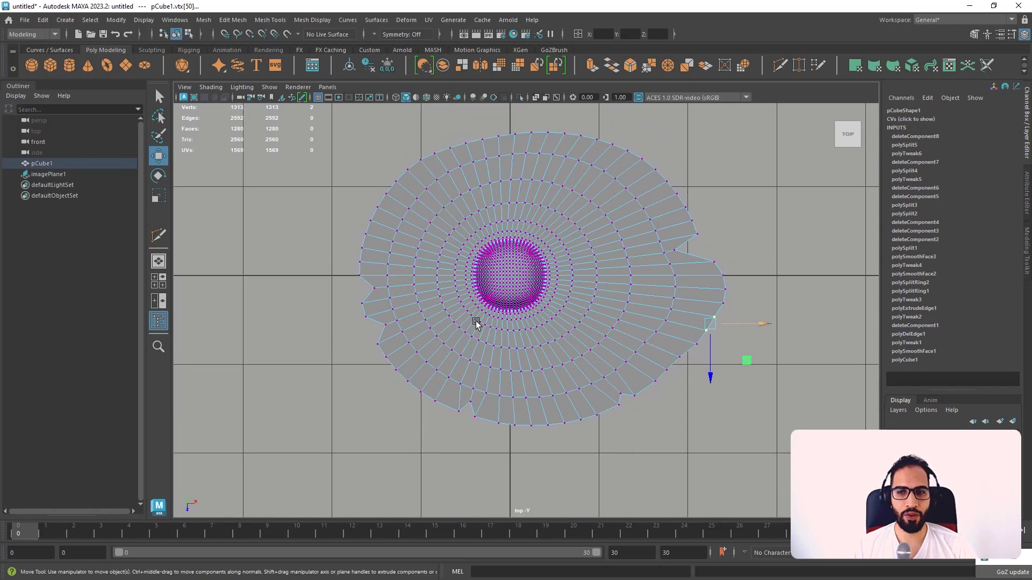
pyautogui.moveTo(379, 275); pyautogui.dragTo(638, 271)
pyautogui.moveTo(637, 271); pyautogui.dragTo(634, 231, button='right')
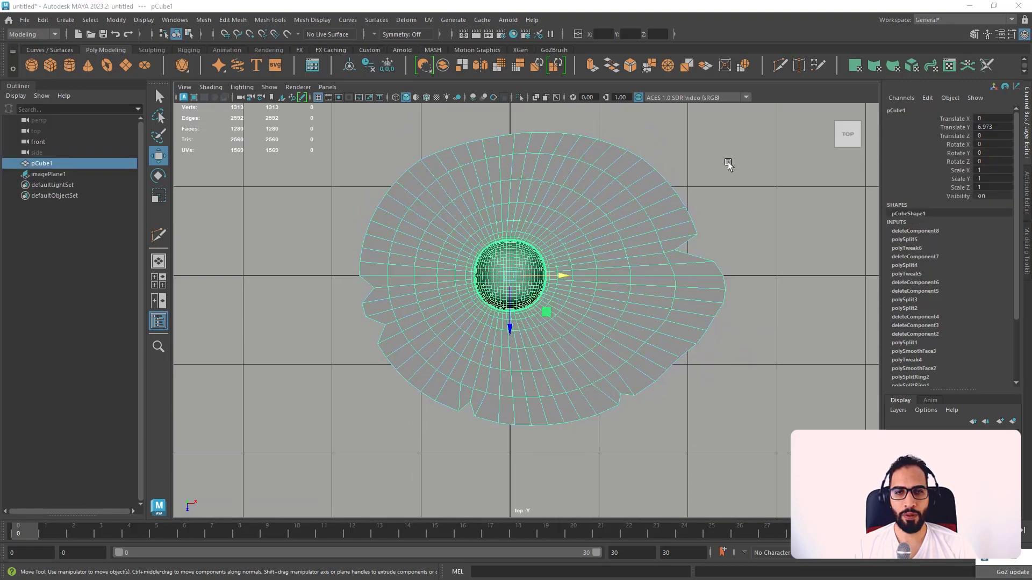
# - Switch to the perspective view, select the hat and frame it from its -X side
pyautogui.press('space')
pyautogui.press('space')
pyautogui.click(743, 222)
pyautogui.keyDown('alt'); pyautogui.moveTo(661, 285); pyautogui.dragTo(763, 228); pyautogui.keyUp('alt')
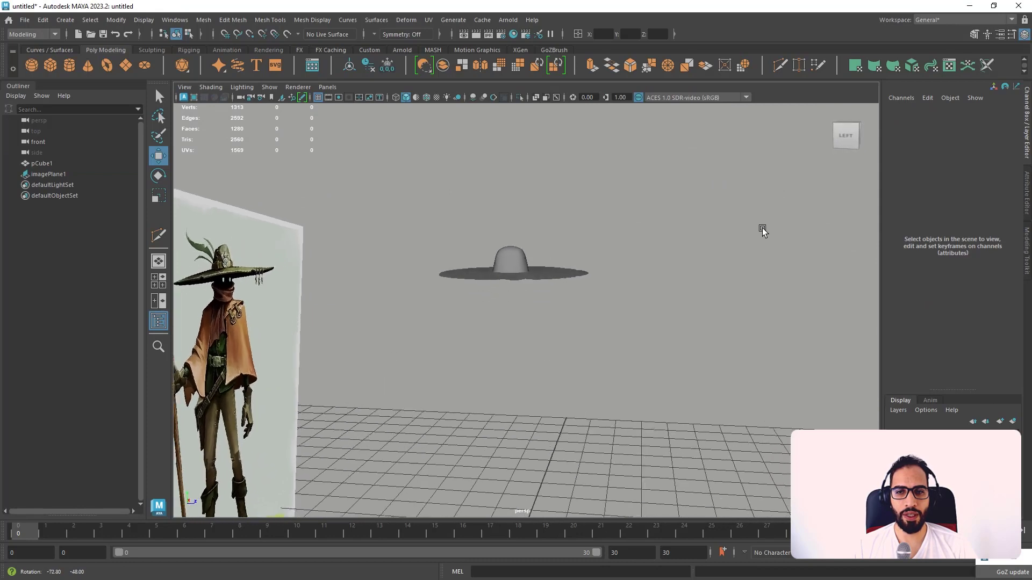
pyautogui.scroll(4, 605, 313)
pyautogui.click(591, 253)
pyautogui.keyDown('alt'); pyautogui.moveTo(557, 260); pyautogui.dragTo(594, 300, button='middle'); pyautogui.keyUp('alt')
pyautogui.scroll(3, 594, 302)
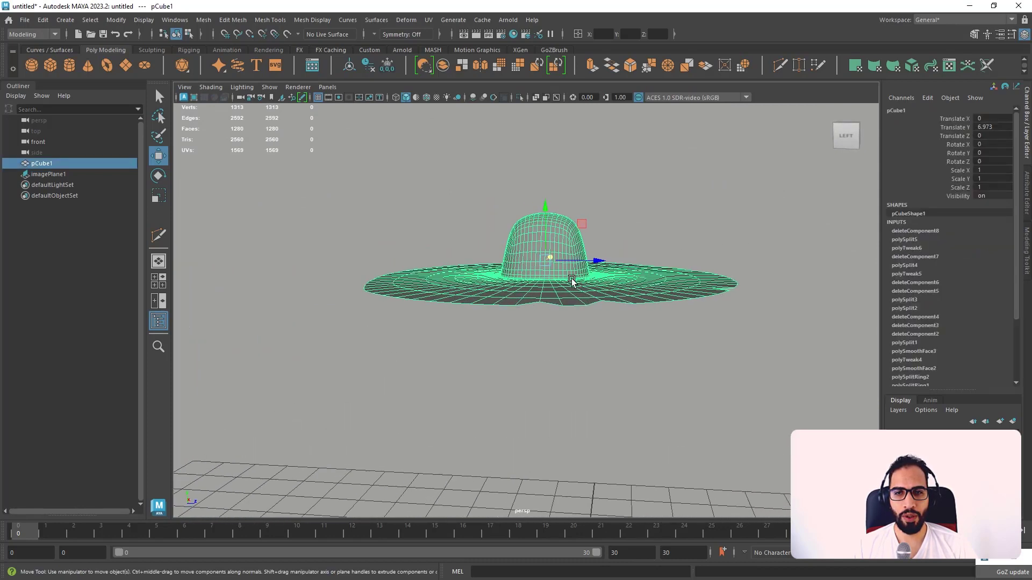
# - Try to raise the edge loop running across the brim and over the crown along Y with soft selection enabled
pyautogui.moveTo(570, 269); pyautogui.dragTo(569, 227, button='right')
pyautogui.scroll(3, 559, 255)
pyautogui.doubleClick(551, 284)
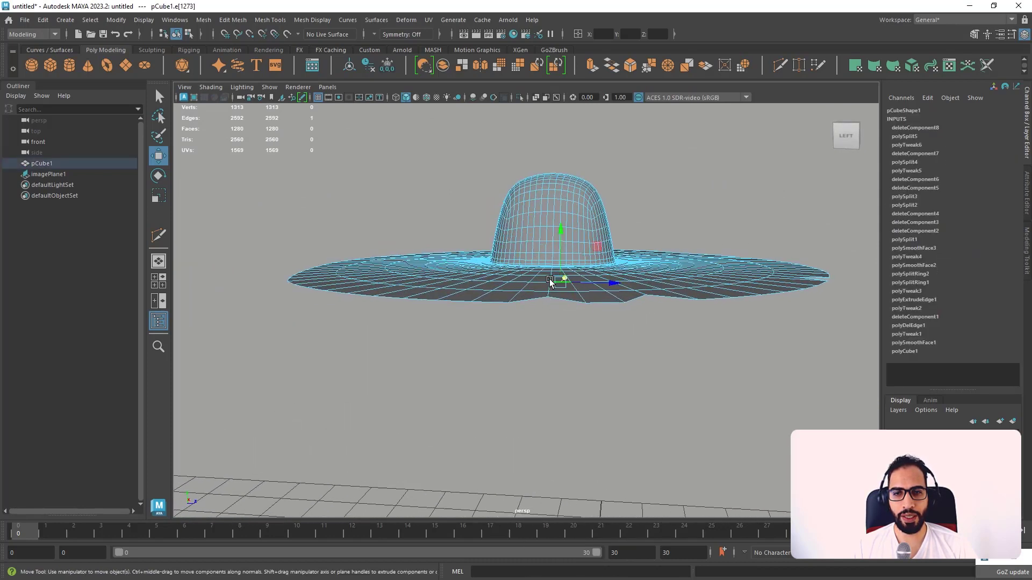
pyautogui.keyDown('alt'); pyautogui.moveTo(566, 273); pyautogui.dragTo(567, 294); pyautogui.keyUp('alt')
pyautogui.doubleClick(544, 360)
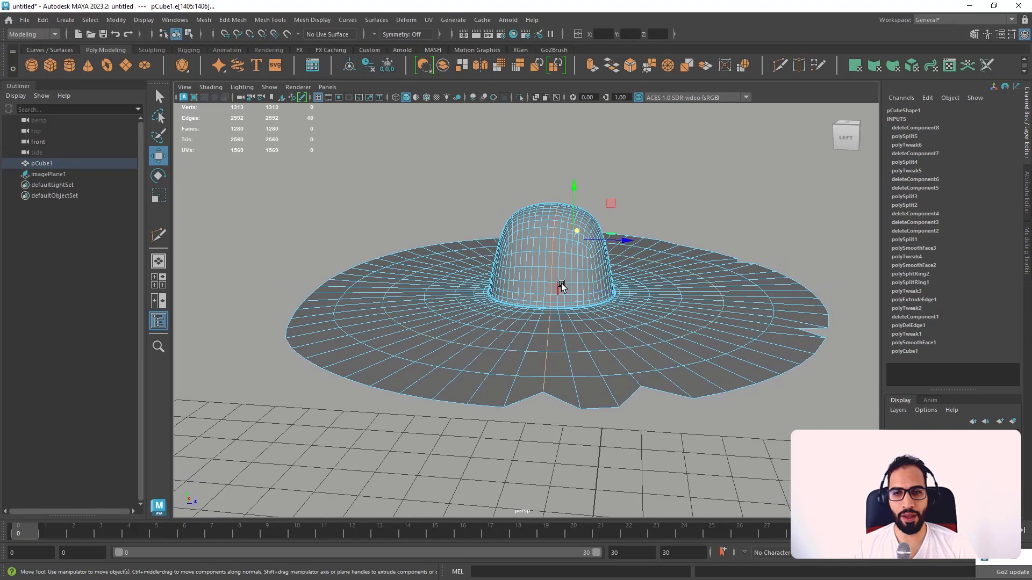
pyautogui.press('b')
pyautogui.moveTo(574, 204); pyautogui.dragTo(573, 194)
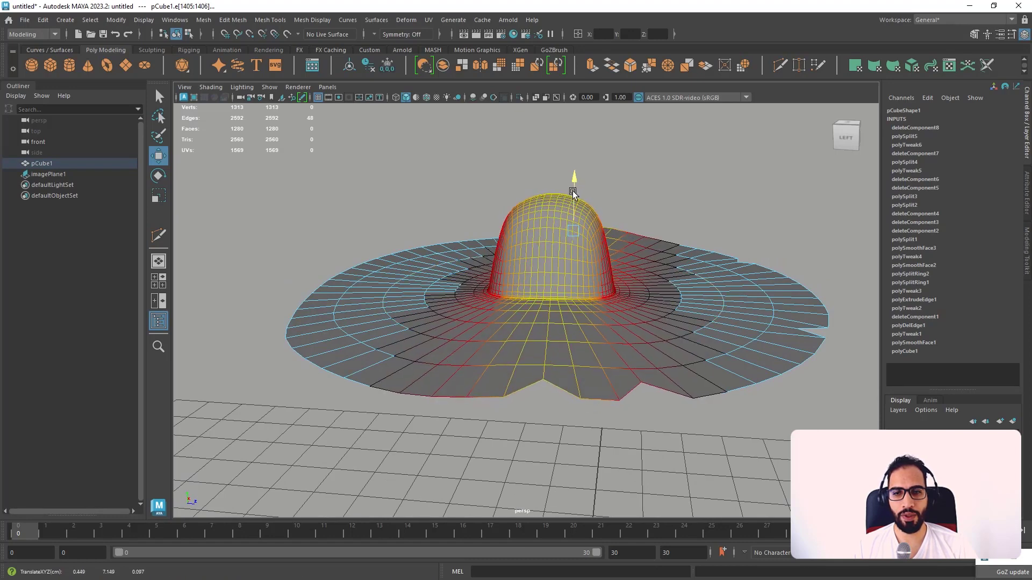
pyautogui.moveTo(592, 263); pyautogui.dragTo(657, 239, button='right')
pyautogui.click(704, 225)
pyautogui.scroll(-3, 617, 252)
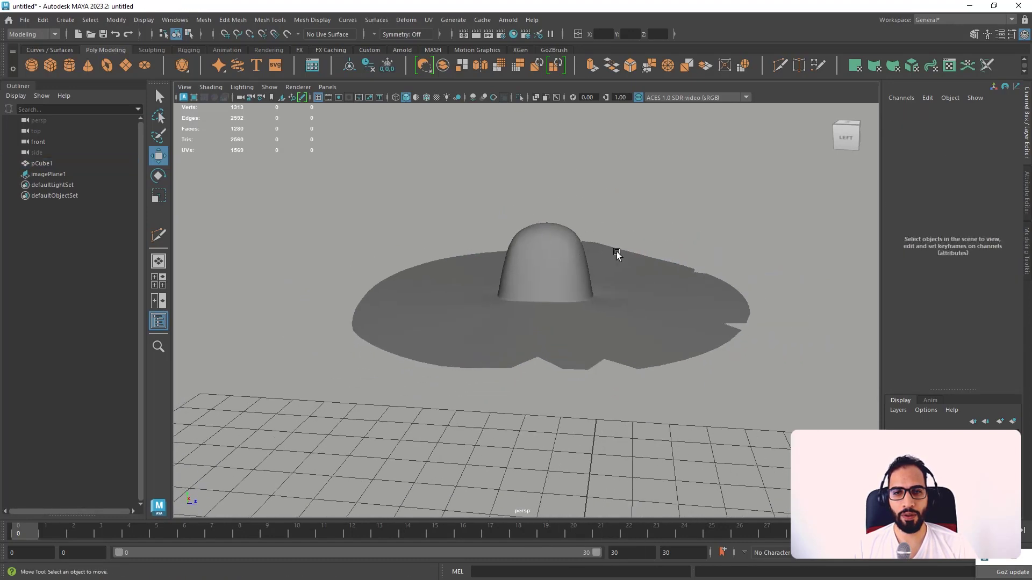
pyautogui.keyDown('alt'); pyautogui.moveTo(617, 252); pyautogui.dragTo(586, 264); pyautogui.keyUp('alt')
# - Undo the soft-selected raise of the edge loop across the hat
pyautogui.hotkey('ctrl', 'z')
pyautogui.hotkey('ctrl', 'z')
pyautogui.hotkey('ctrl', 'z')
pyautogui.hotkey('ctrl', 'z')
pyautogui.hotkey('ctrl', 'z')
pyautogui.hotkey('ctrl', 'z')
# - Select the central edge loop across the brim and crown, widen the soft selection falloff, and raise it along Y to bend the brim
pyautogui.press('b')
pyautogui.click(543, 342)
pyautogui.keyDown('alt'); pyautogui.moveTo(573, 322); pyautogui.dragTo(560, 348); pyautogui.keyUp('alt')
pyautogui.press('b')
pyautogui.moveTo(561, 285); pyautogui.dragTo(618, 265)
pyautogui.click(557, 226)
pyautogui.moveTo(556, 227); pyautogui.dragTo(562, 196)
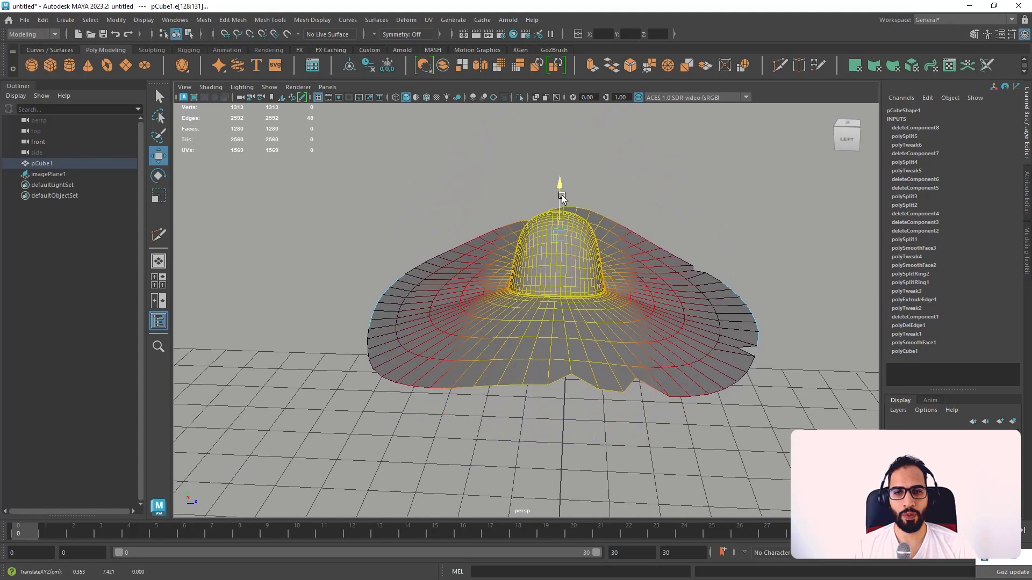
# - Undo the last raise, widen the soft selection falloff, raise the central edge loop along Y again, and return to object mode
pyautogui.hotkey('ctrl', 'z')
pyautogui.press('b')
pyautogui.moveTo(556, 272); pyautogui.dragTo(560, 209)
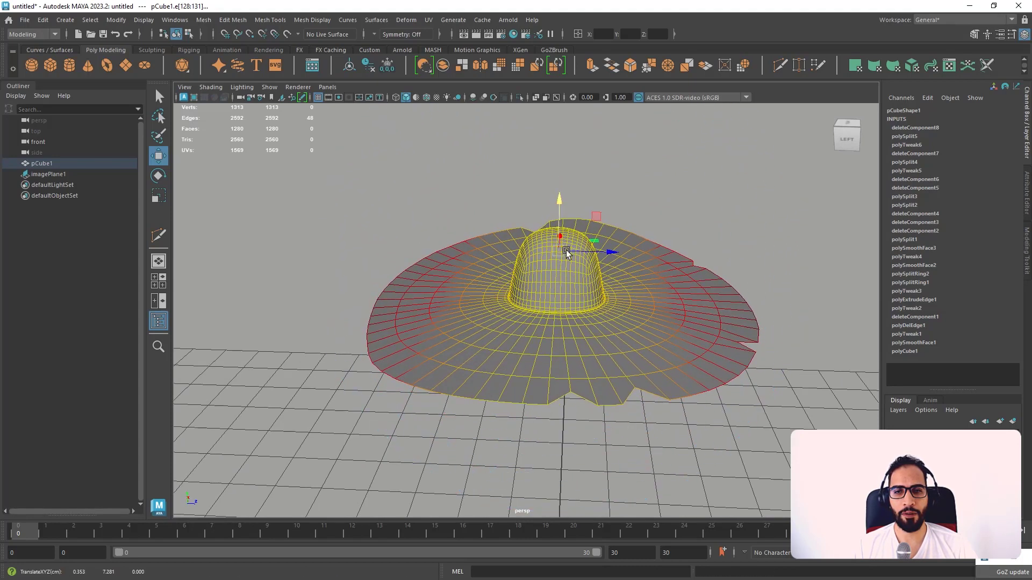
pyautogui.moveTo(566, 250); pyautogui.dragTo(619, 235, button='right')
pyautogui.click(657, 231)
# - Examine the bent brim and crown up close from several angles, with and without the wireframe highlight
pyautogui.keyDown('alt'); pyautogui.moveTo(656, 253); pyautogui.dragTo(656, 376); pyautogui.keyUp('alt')
pyautogui.scroll(4, 656, 376)
pyautogui.click(656, 355)
pyautogui.keyDown('alt'); pyautogui.moveTo(656, 355); pyautogui.dragTo(553, 322, button='middle'); pyautogui.keyUp('alt')
pyautogui.scroll(3, 560, 337)
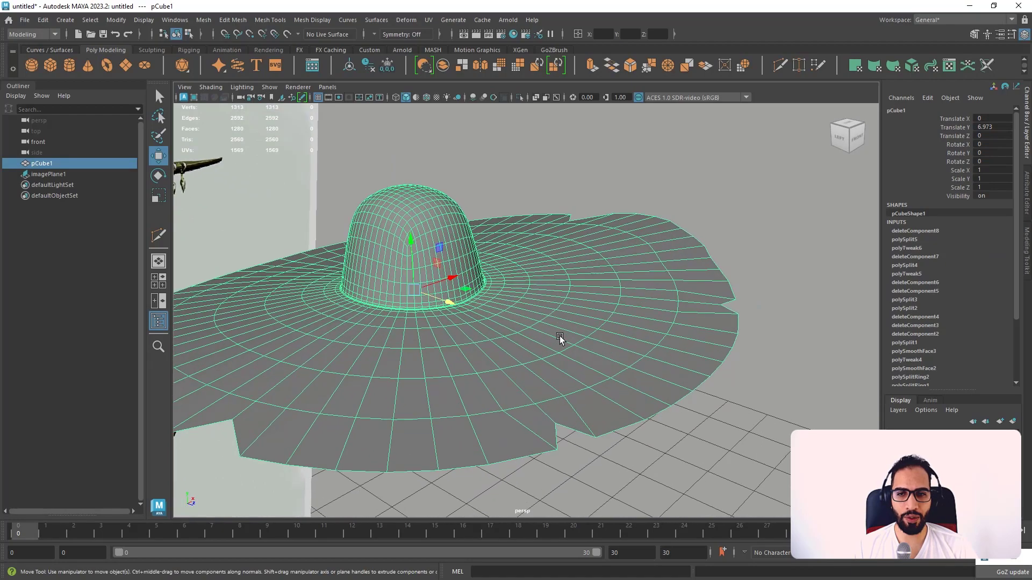
pyautogui.moveTo(559, 336)
pyautogui.keyDown('alt'); pyautogui.mouseDown()
pyautogui.moveTo(528, 332)
pyautogui.moveTo(532, 323)
pyautogui.moveTo(562, 352)
pyautogui.mouseUp(); pyautogui.keyUp('alt')
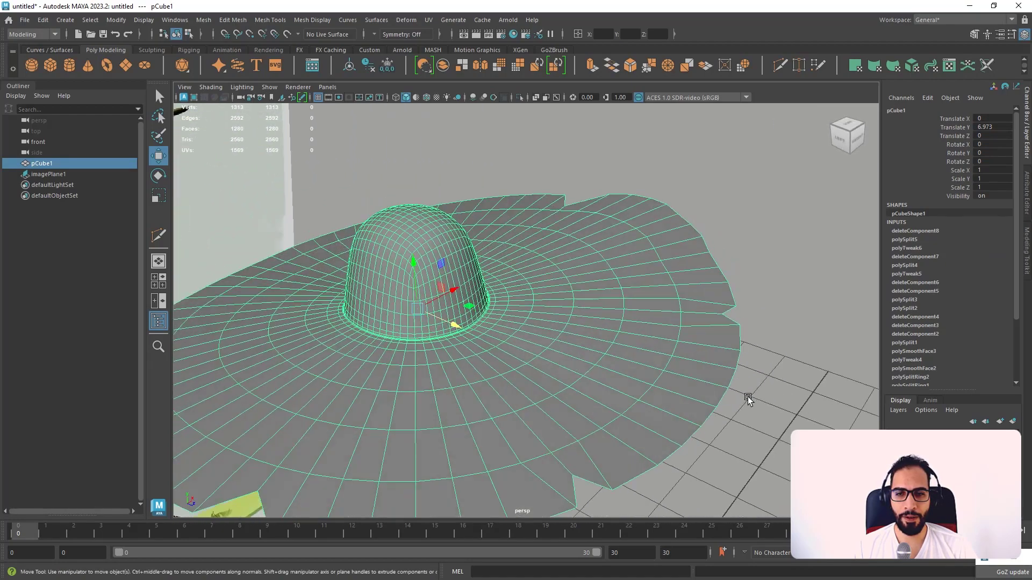
pyautogui.click(748, 398)
pyautogui.keyDown('alt'); pyautogui.moveTo(748, 399); pyautogui.dragTo(566, 315); pyautogui.keyUp('alt')
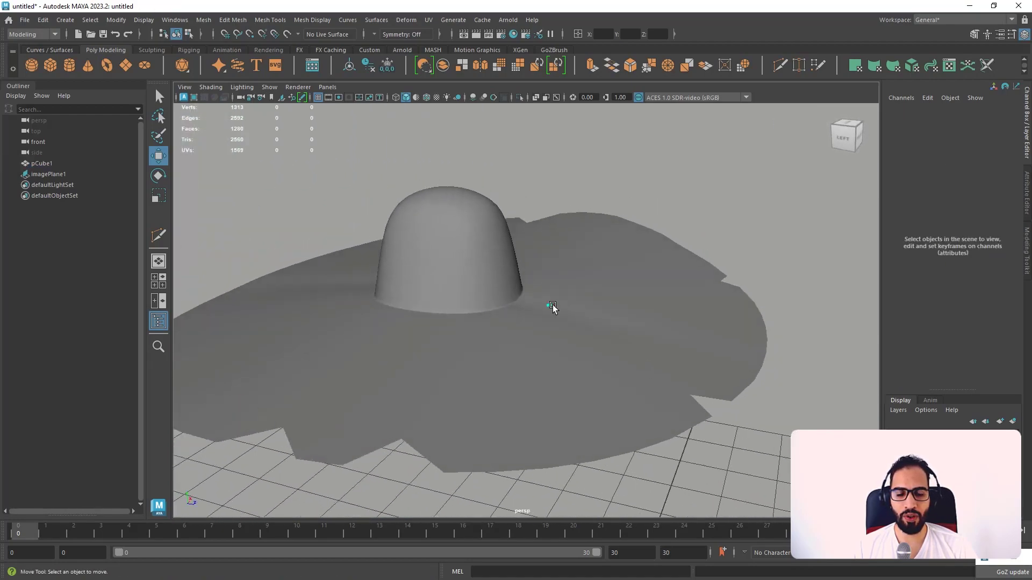
pyautogui.keyDown('alt'); pyautogui.moveTo(714, 242); pyautogui.dragTo(686, 258); pyautogui.keyUp('alt')
# - Frame the whole scene beside the concept art, frame the hat again, and examine its shading from several angles
pyautogui.press('a')
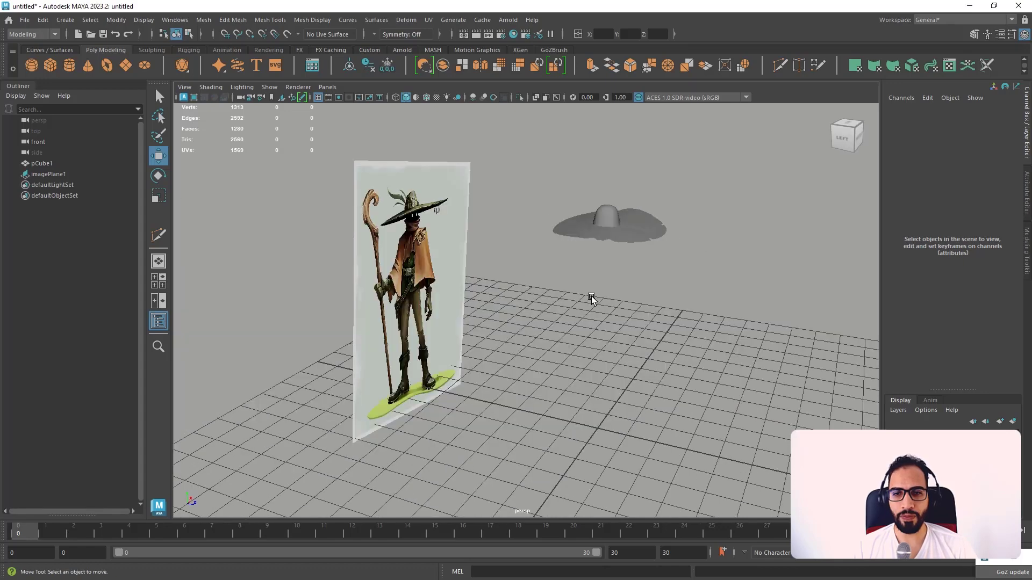
pyautogui.click(628, 232)
pyautogui.press('f')
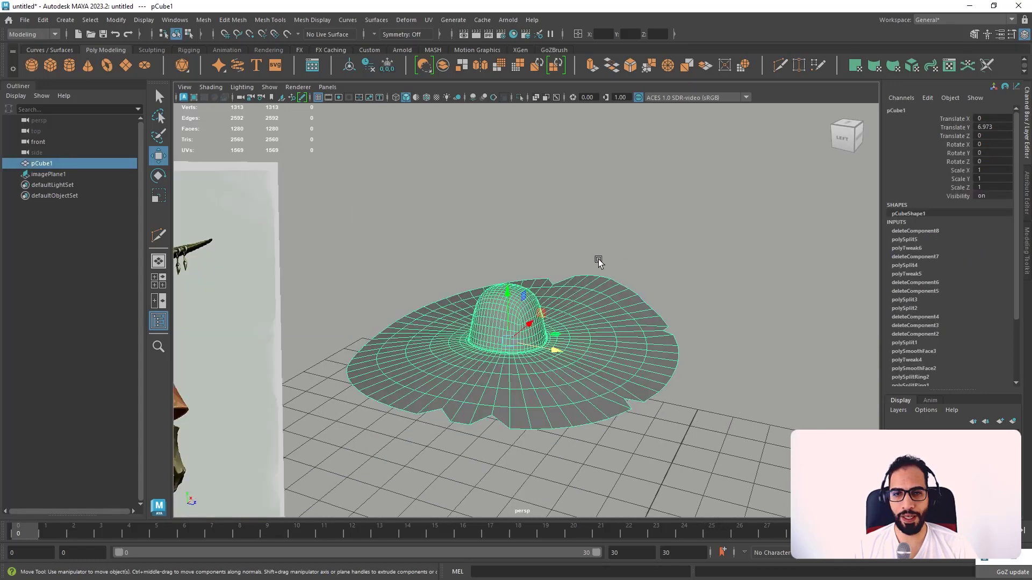
pyautogui.scroll(2, 608, 336)
pyautogui.keyDown('alt'); pyautogui.moveTo(608, 336); pyautogui.dragTo(620, 332); pyautogui.keyUp('alt')
pyautogui.keyDown('alt'); pyautogui.moveTo(548, 366); pyautogui.dragTo(572, 370); pyautogui.keyUp('alt')
pyautogui.keyDown('alt'); pyautogui.moveTo(573, 370); pyautogui.dragTo(530, 332, button='middle'); pyautogui.keyUp('alt')
pyautogui.keyDown('alt'); pyautogui.moveTo(530, 333); pyautogui.dragTo(564, 336, button='right'); pyautogui.keyUp('alt')
pyautogui.keyDown('alt'); pyautogui.moveTo(563, 335); pyautogui.dragTo(524, 336); pyautogui.keyUp('alt')
pyautogui.click(663, 228)
pyautogui.keyDown('alt'); pyautogui.moveTo(640, 252); pyautogui.dragTo(590, 291); pyautogui.keyUp('alt')
# - Apply Soften Edge to the whole hat and check the shading up close
pyautogui.click(589, 295)
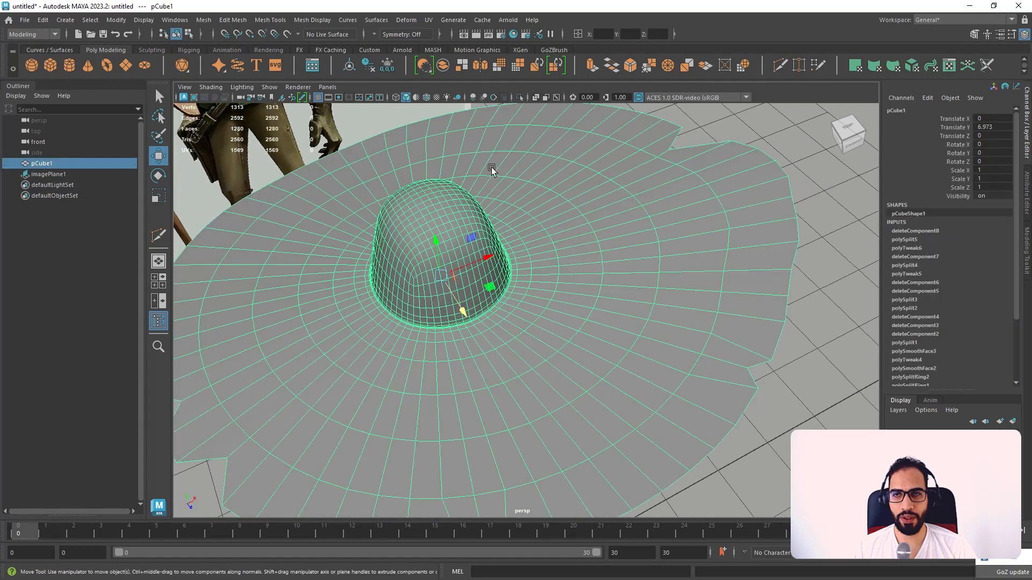
pyautogui.click(313, 19)
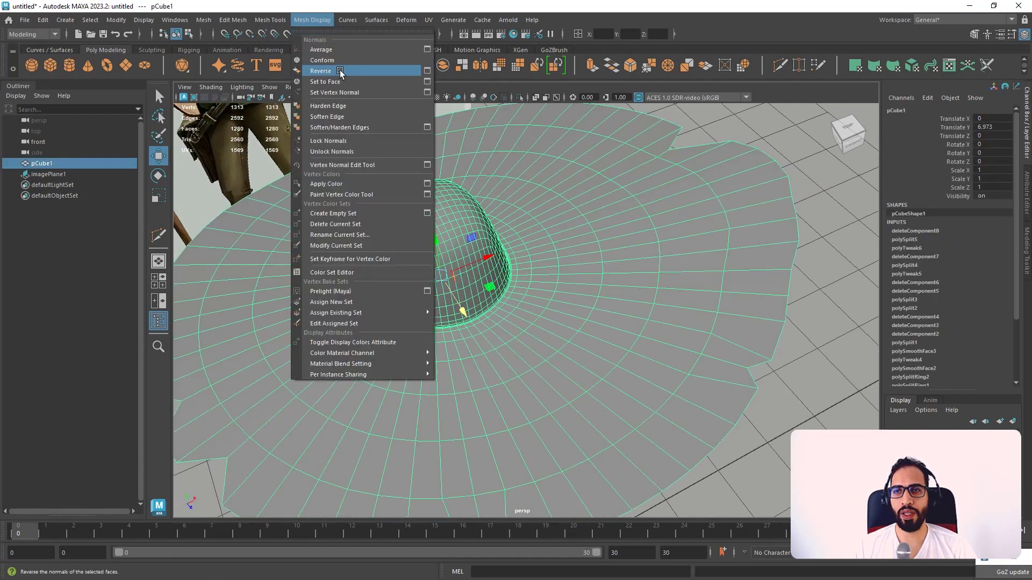
pyautogui.click(346, 115)
pyautogui.click(801, 304)
pyautogui.keyDown('alt'); pyautogui.moveTo(801, 304); pyautogui.dragTo(464, 269); pyautogui.keyUp('alt')
pyautogui.click(548, 280)
pyautogui.keyDown('alt'); pyautogui.moveTo(548, 280); pyautogui.dragTo(740, 308); pyautogui.keyUp('alt')
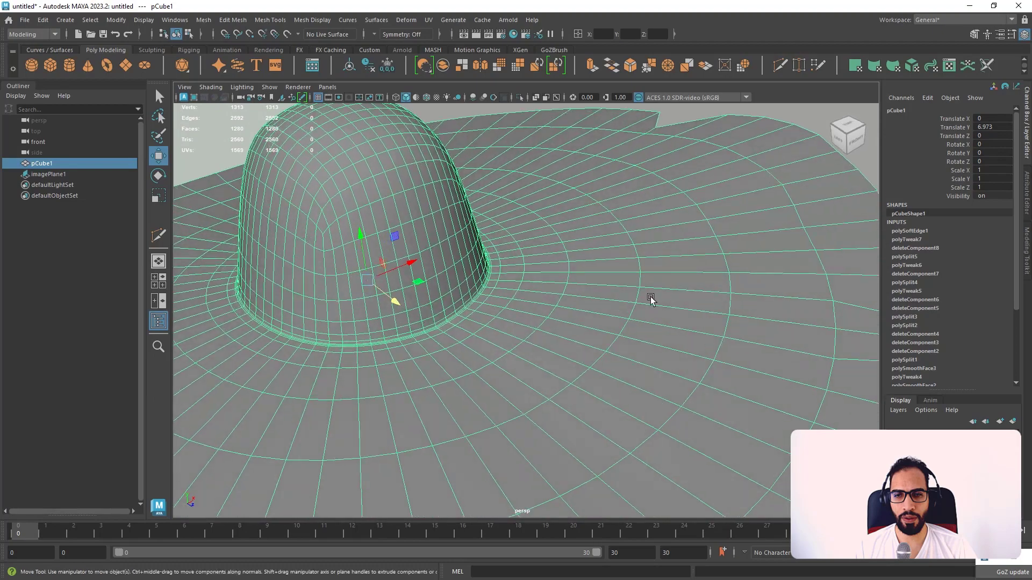
# - Assign a new Blinn material to the hat
pyautogui.keyDown('alt'); pyautogui.moveTo(652, 302); pyautogui.dragTo(530, 196, button='right'); pyautogui.keyUp('alt')
pyautogui.keyDown('alt'); pyautogui.moveTo(617, 282); pyautogui.dragTo(650, 285); pyautogui.keyUp('alt')
pyautogui.click(723, 268)
pyautogui.keyDown('alt'); pyautogui.moveTo(724, 268); pyautogui.dragTo(525, 258); pyautogui.keyUp('alt')
pyautogui.click(526, 259)
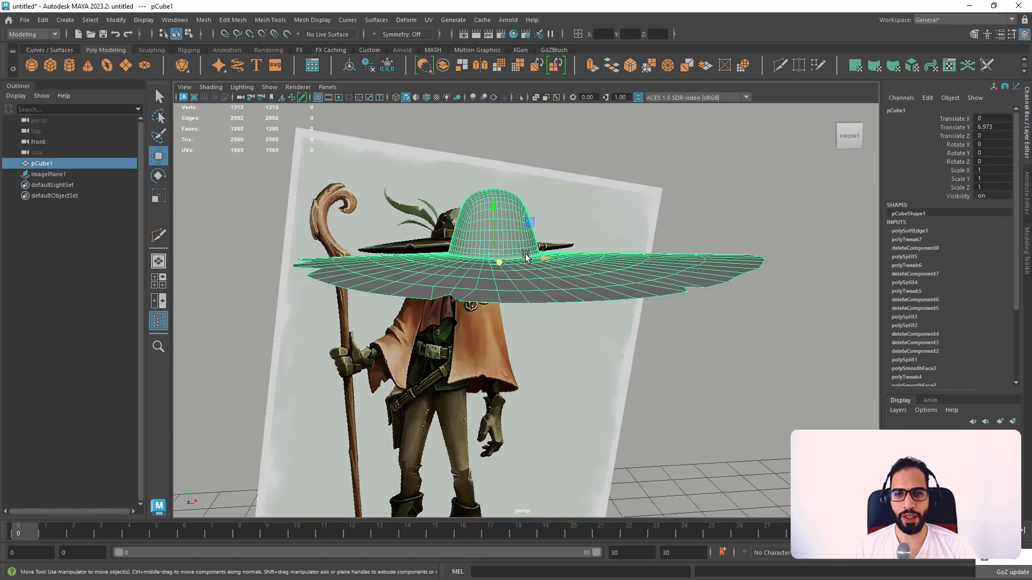
pyautogui.moveTo(525, 256); pyautogui.dragTo(527, 532, button='right')
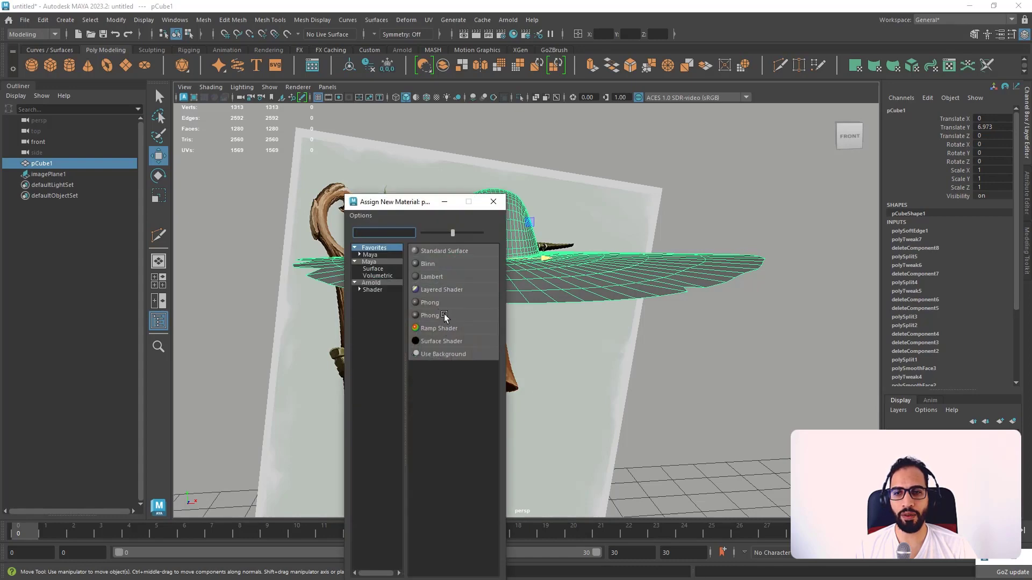
pyautogui.click(451, 264)
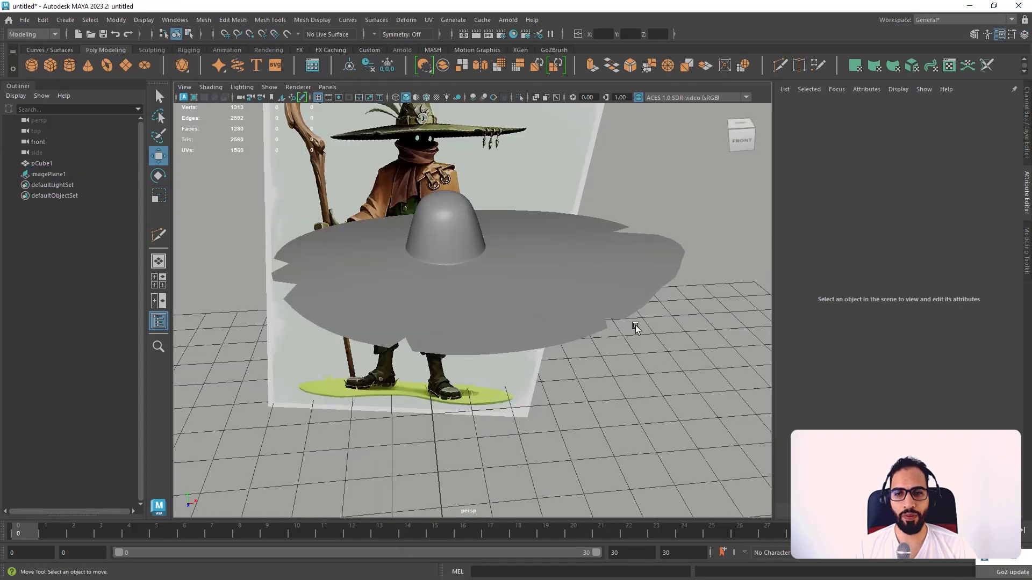
# - Select the hat, bring up its attributes, and delete its construction history
pyautogui.click(594, 300)
pyautogui.click(1027, 120)
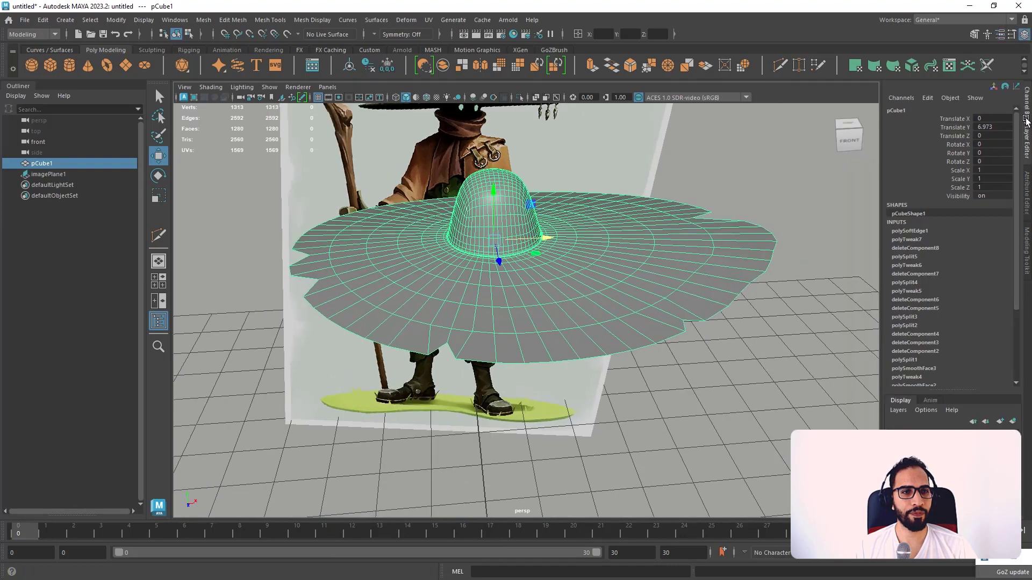
pyautogui.click(1027, 179)
pyautogui.click(1027, 243)
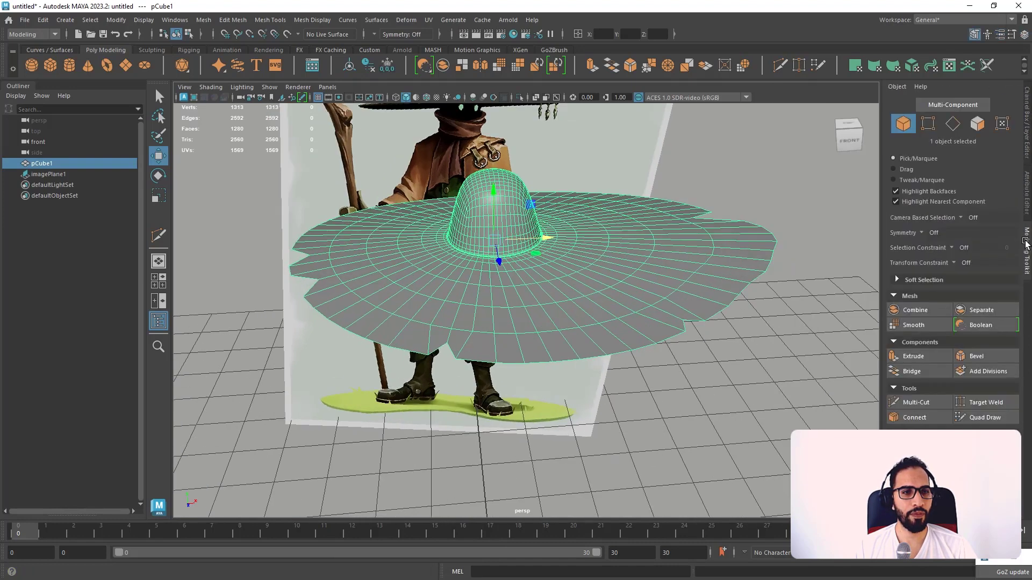
pyautogui.click(1025, 201)
pyautogui.click(1027, 150)
pyautogui.click(1027, 184)
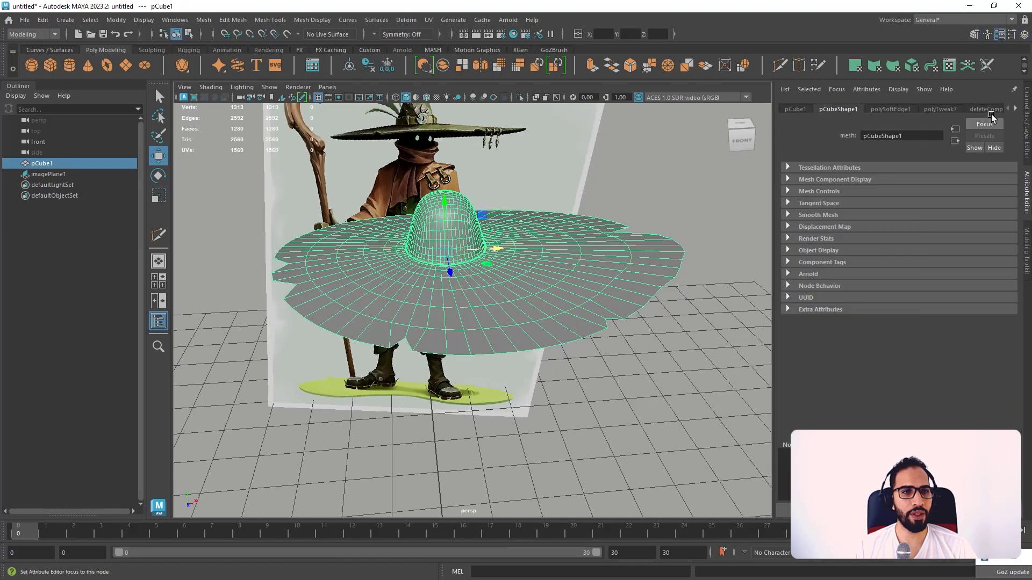
pyautogui.click(48, 20)
pyautogui.moveTo(108, 149)
pyautogui.click(229, 151)
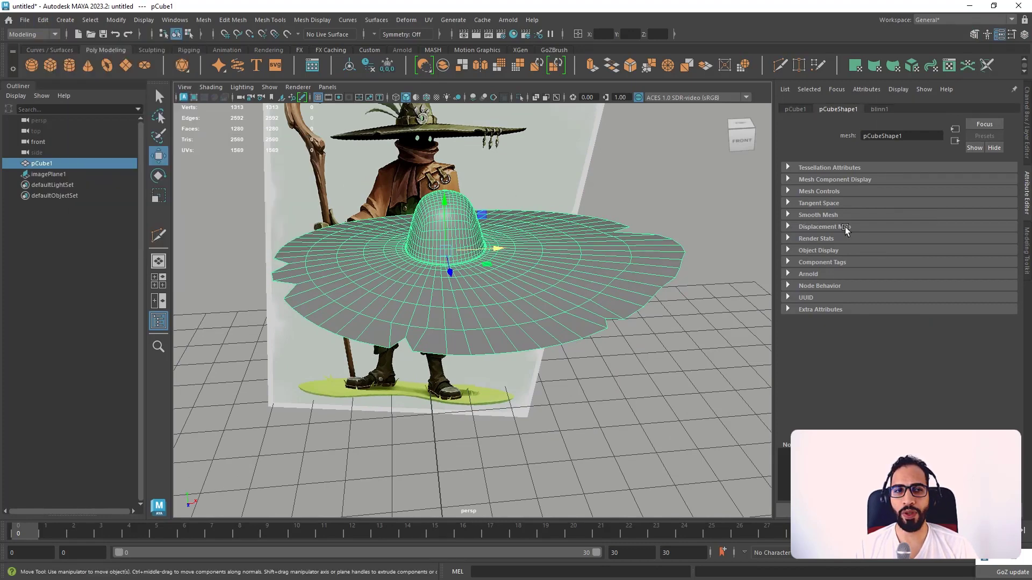
# - Sample an olive green from the concept art as the blinn1 color and set the material's Eccentricity to 0.667
pyautogui.click(881, 110)
pyautogui.click(885, 232)
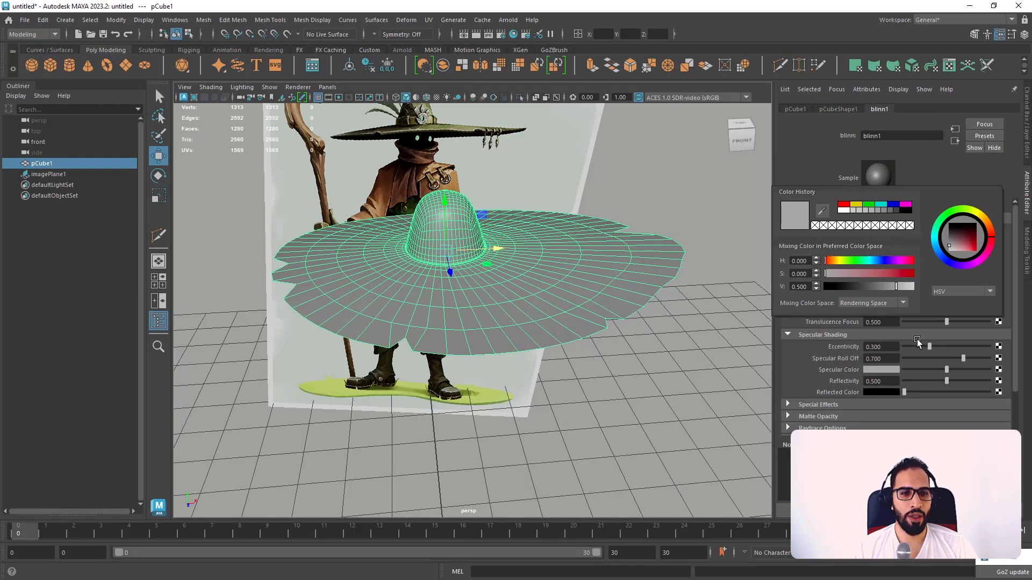
pyautogui.click(885, 230)
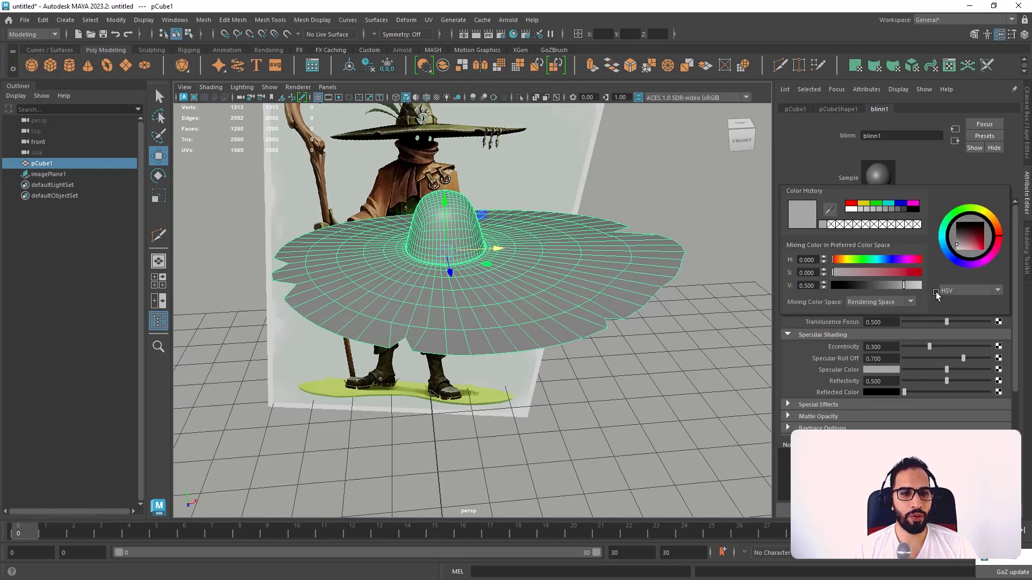
pyautogui.click(834, 210)
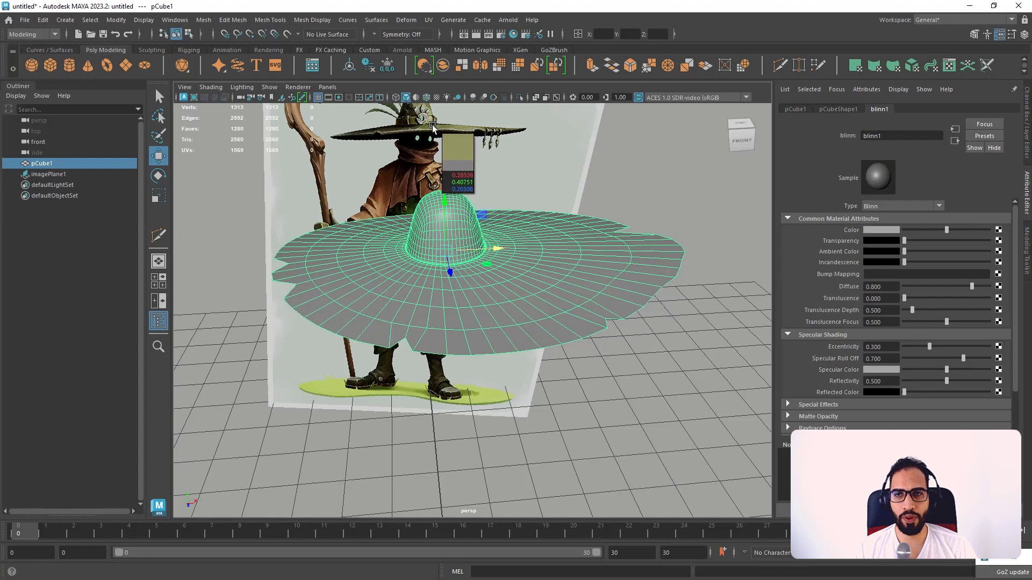
pyautogui.click(454, 145)
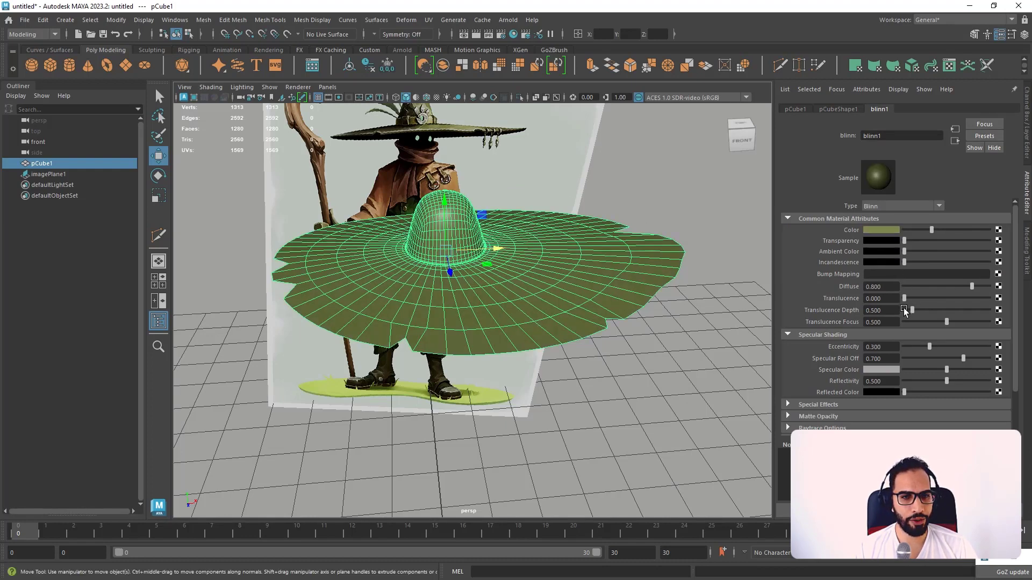
pyautogui.moveTo(930, 343); pyautogui.dragTo(966, 340)
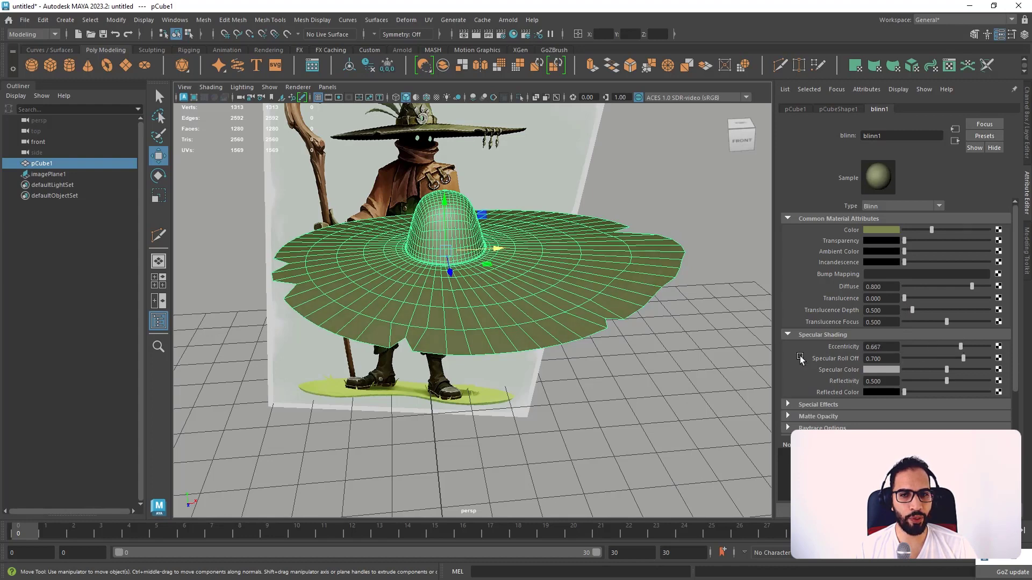
pyautogui.click(666, 257)
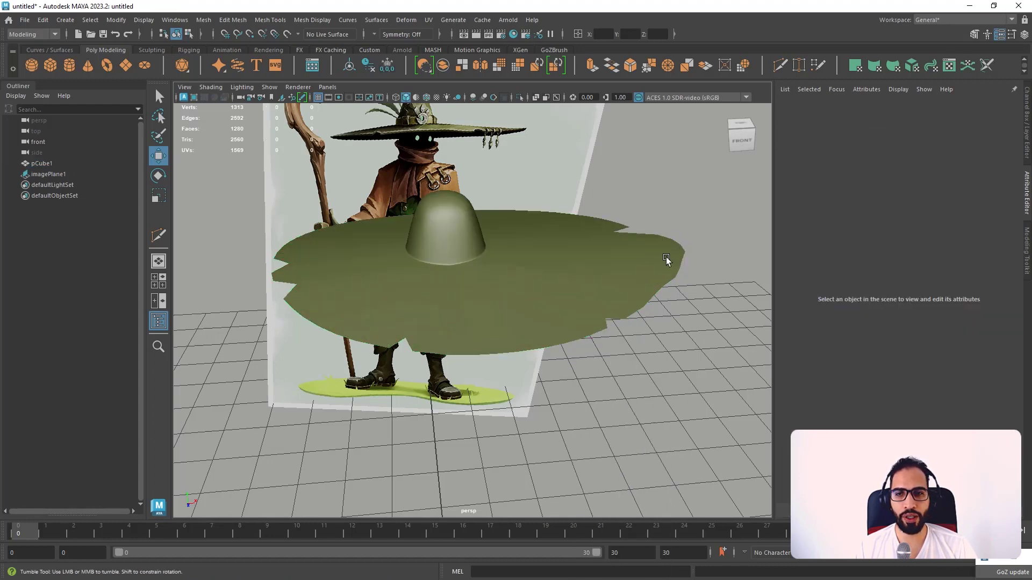
# - Try to delete two edge loops running over the crown and across the brim, including their vertices
pyautogui.keyDown('alt'); pyautogui.moveTo(666, 257); pyautogui.dragTo(527, 263); pyautogui.keyUp('alt')
pyautogui.scroll(2, 537, 290)
pyautogui.click(540, 299)
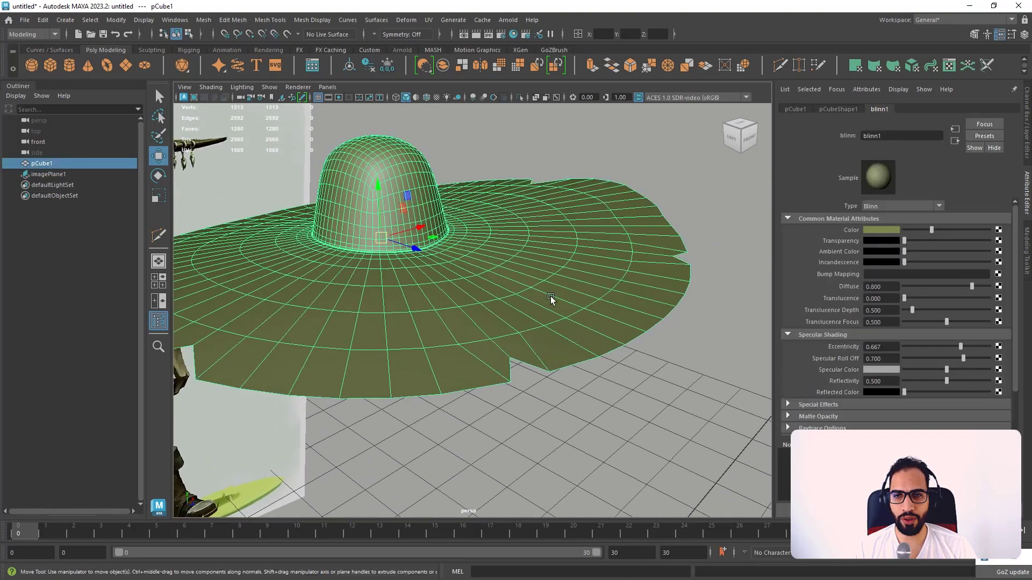
pyautogui.scroll(4, 516, 291)
pyautogui.moveTo(496, 270); pyautogui.dragTo(495, 234, button='right')
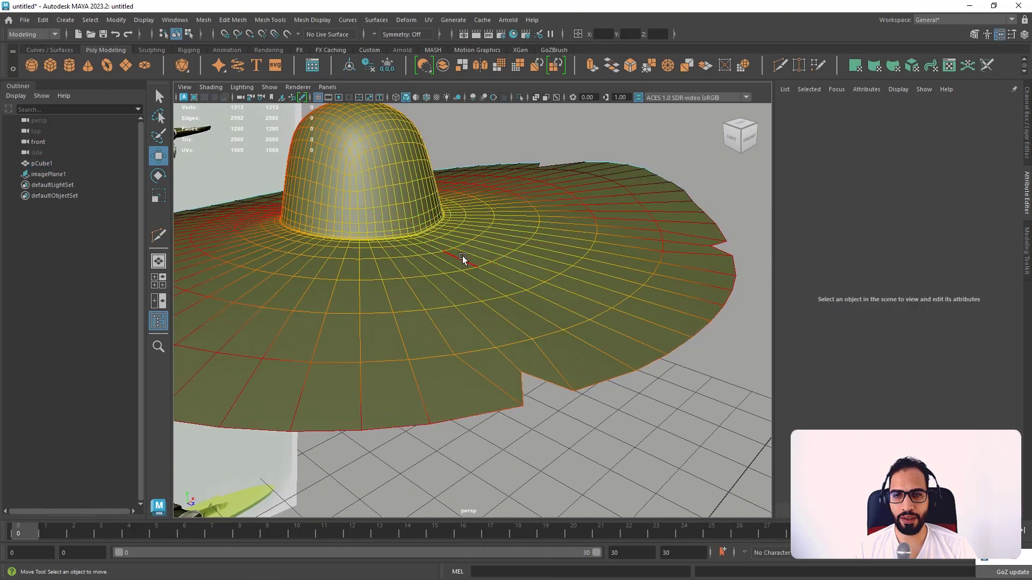
pyautogui.click(462, 256)
pyautogui.keyDown('alt'); pyautogui.moveTo(462, 256); pyautogui.dragTo(399, 211); pyautogui.keyUp('alt')
pyautogui.hotkey('ctrl', 'Delete')
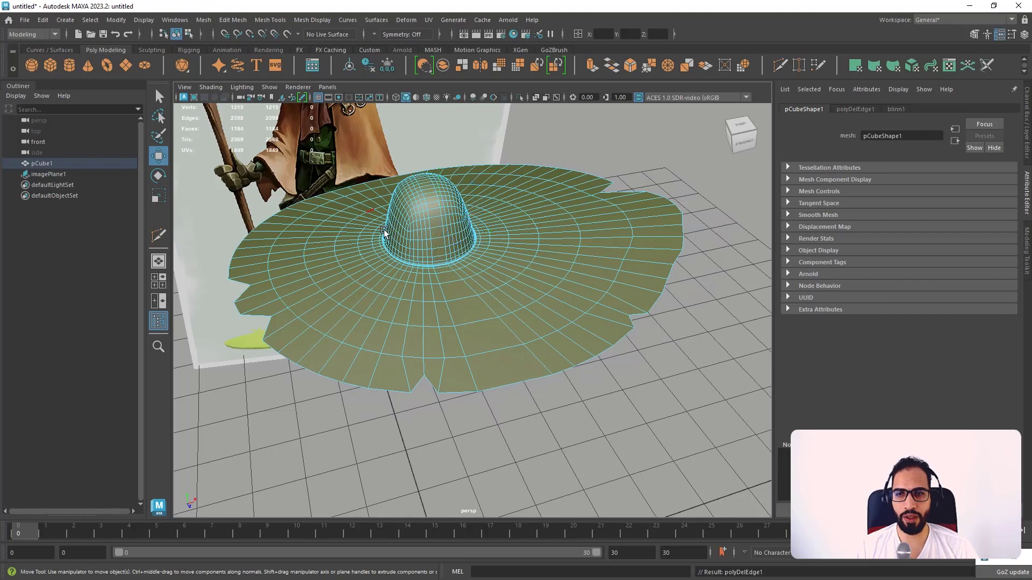
pyautogui.moveTo(417, 221); pyautogui.dragTo(532, 187, button='right')
# - Apply Soften Edge to the reduced hat mesh and inspect the shading of the crown and brim
pyautogui.keyDown('alt'); pyautogui.moveTo(570, 188); pyautogui.dragTo(549, 157); pyautogui.keyUp('alt')
pyautogui.scroll(4, 520, 215)
pyautogui.keyDown('alt'); pyautogui.moveTo(533, 263); pyautogui.dragTo(493, 285); pyautogui.keyUp('alt')
pyautogui.click(480, 235)
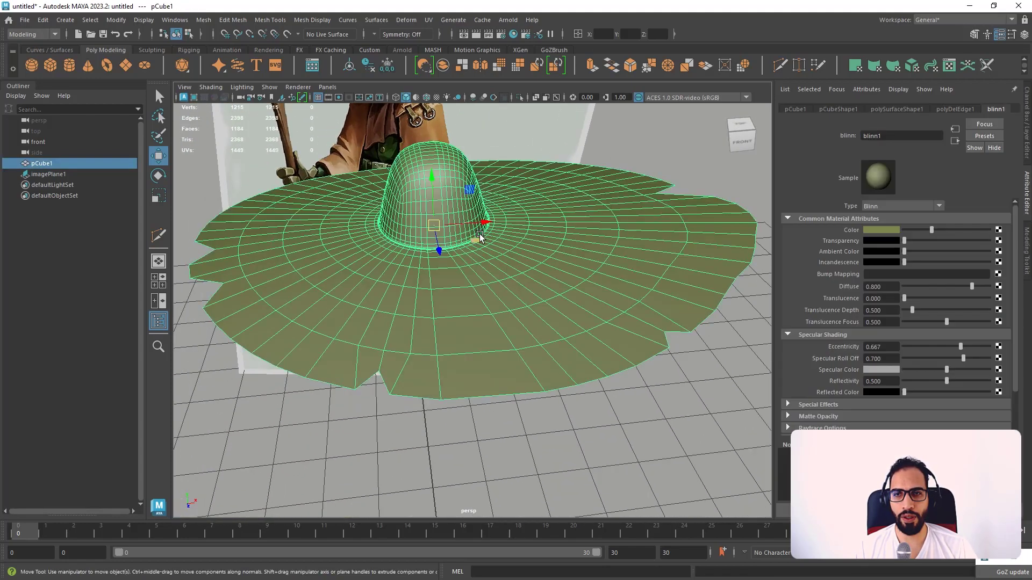
pyautogui.keyDown('alt'); pyautogui.moveTo(480, 235); pyautogui.dragTo(464, 134); pyautogui.keyUp('alt')
pyautogui.click(315, 19)
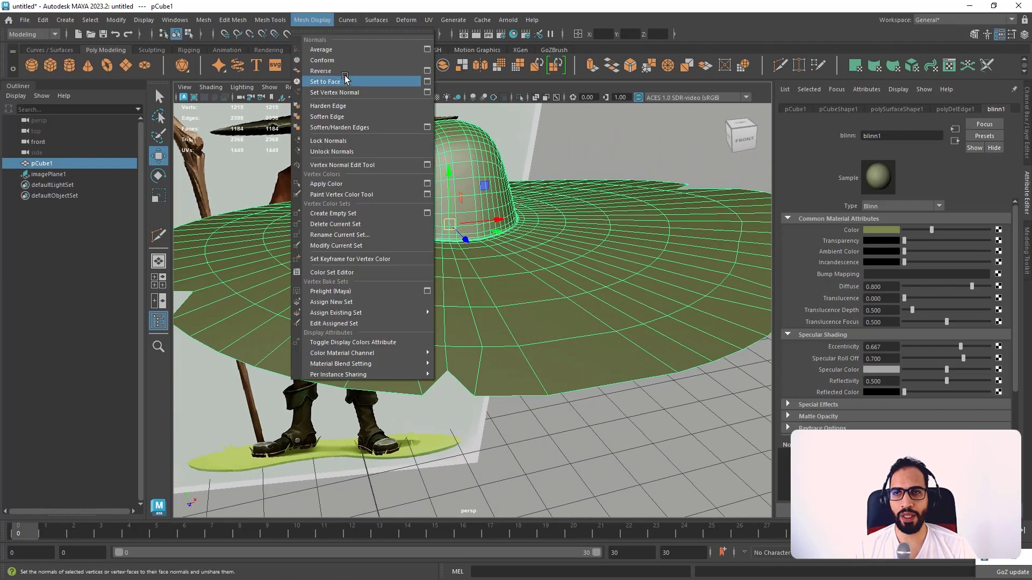
pyautogui.click(329, 116)
pyautogui.click(617, 426)
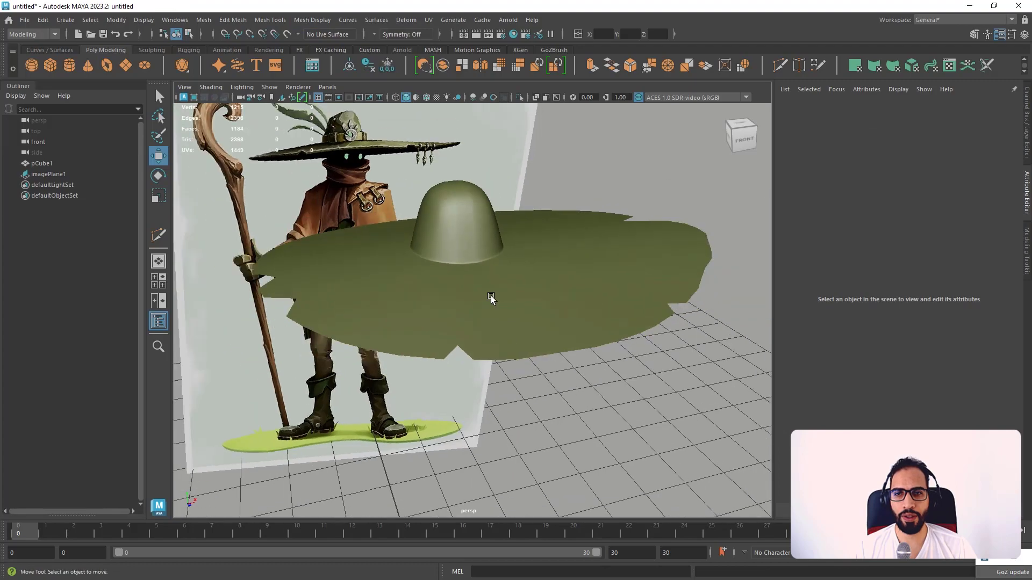
pyautogui.keyDown('alt'); pyautogui.moveTo(492, 299); pyautogui.dragTo(558, 232); pyautogui.keyUp('alt')
pyautogui.click(493, 255)
pyautogui.scroll(3, 602, 220)
# - Undo the latest edge softening and the deletion of the two edge loops across the hat
pyautogui.hotkey('ctrl', 'z')
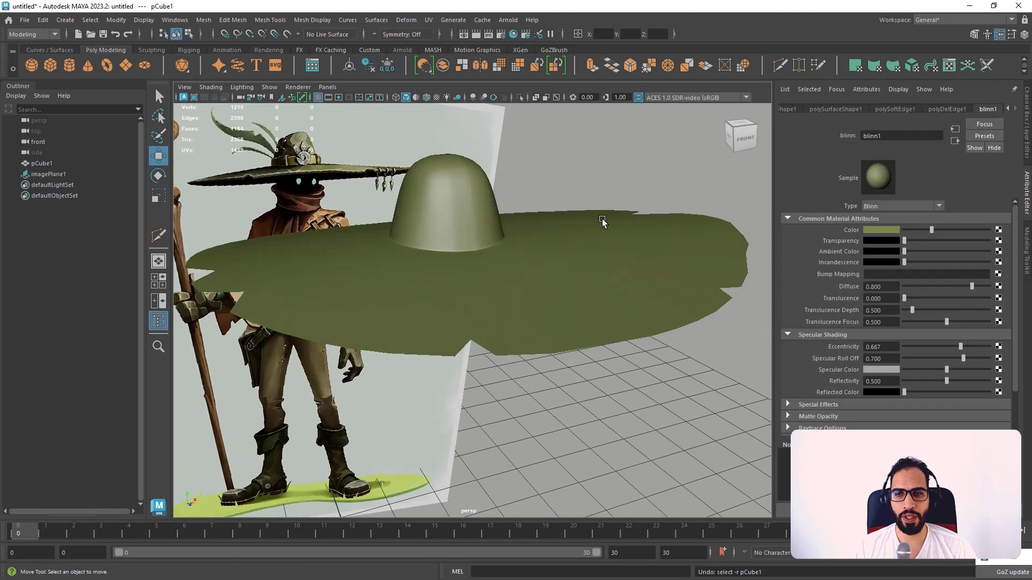
pyautogui.hotkey('ctrl', 'z')
pyautogui.hotkey('ctrl', 'z')
pyautogui.hotkey('ctrl', 'z')
pyautogui.hotkey('ctrl', 'z')
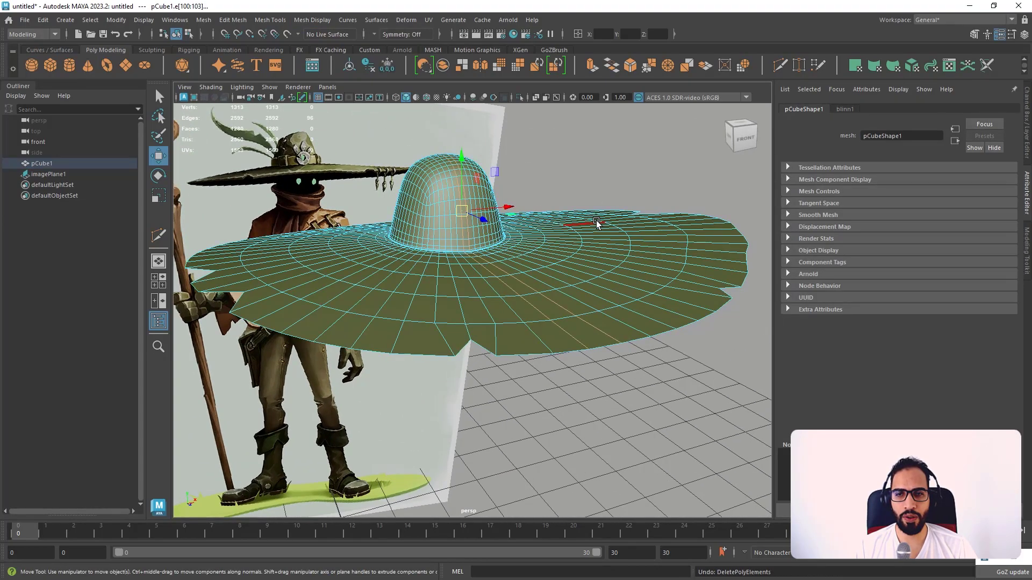
pyautogui.hotkey('ctrl', 'z')
pyautogui.hotkey('ctrl', 'z')
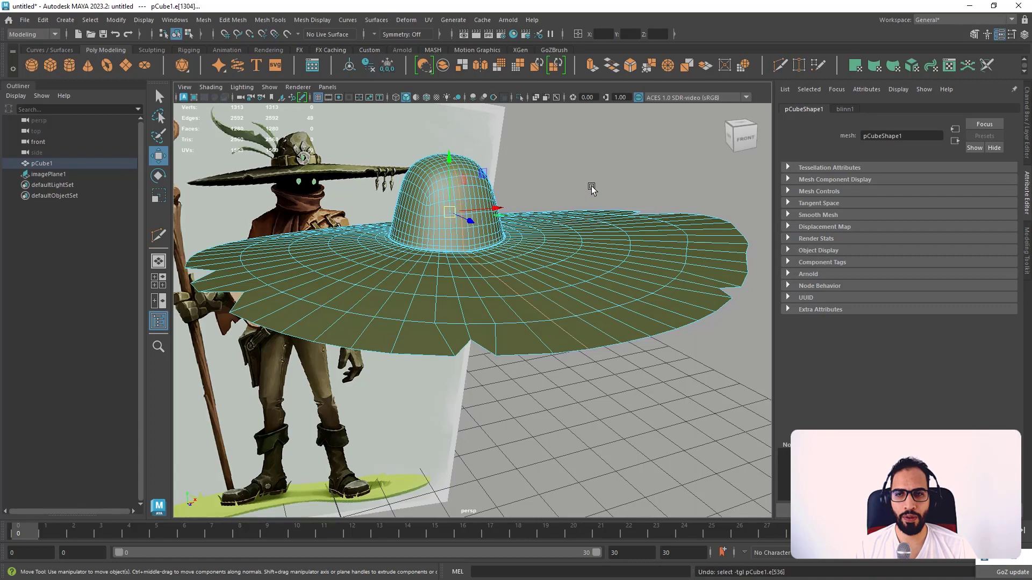
# - Try to delete the edge loop encircling the base of the crown where it meets the brim
pyautogui.click(591, 188)
pyautogui.moveTo(586, 162)
pyautogui.keyDown('alt'); pyautogui.mouseDown()
pyautogui.moveTo(559, 176)
pyautogui.moveTo(553, 206)
pyautogui.moveTo(630, 170)
pyautogui.moveTo(546, 241)
pyautogui.moveTo(622, 269)
pyautogui.moveTo(553, 267)
pyautogui.mouseUp(); pyautogui.keyUp('alt')
pyautogui.click(546, 240)
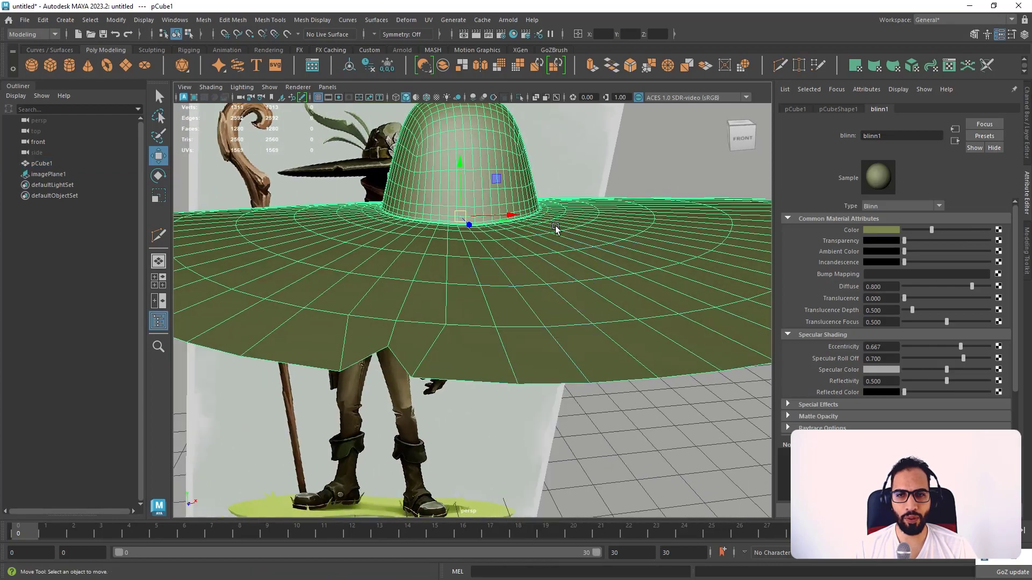
pyautogui.keyDown('alt'); pyautogui.moveTo(556, 227); pyautogui.dragTo(504, 253); pyautogui.keyUp('alt')
pyautogui.click(490, 240)
pyautogui.keyDown('shift'); pyautogui.click(508, 260); pyautogui.keyUp('shift')
pyautogui.scroll(4, 504, 253)
pyautogui.keyDown('alt'); pyautogui.moveTo(485, 213); pyautogui.dragTo(437, 249); pyautogui.keyUp('alt')
pyautogui.scroll(2, 498, 215)
pyautogui.scroll(2, 487, 253)
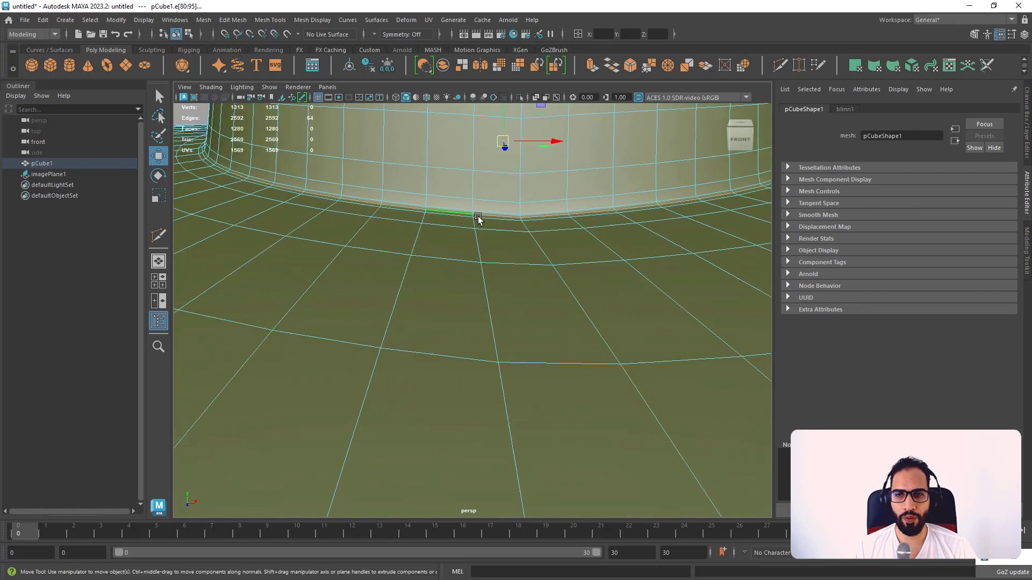
pyautogui.hotkey('ctrl', 'Delete')
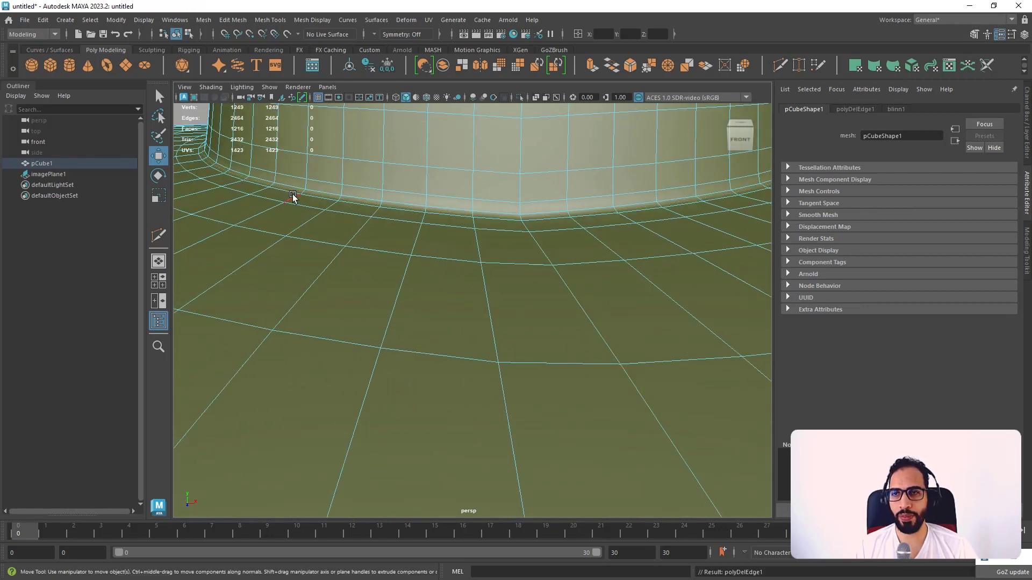
# - Inspect the crease at the crown's base and undo the deletion of its edge loop
pyautogui.keyDown('alt'); pyautogui.moveTo(299, 193); pyautogui.dragTo(330, 233); pyautogui.keyUp('alt')
pyautogui.hotkey('ctrl', 'z')
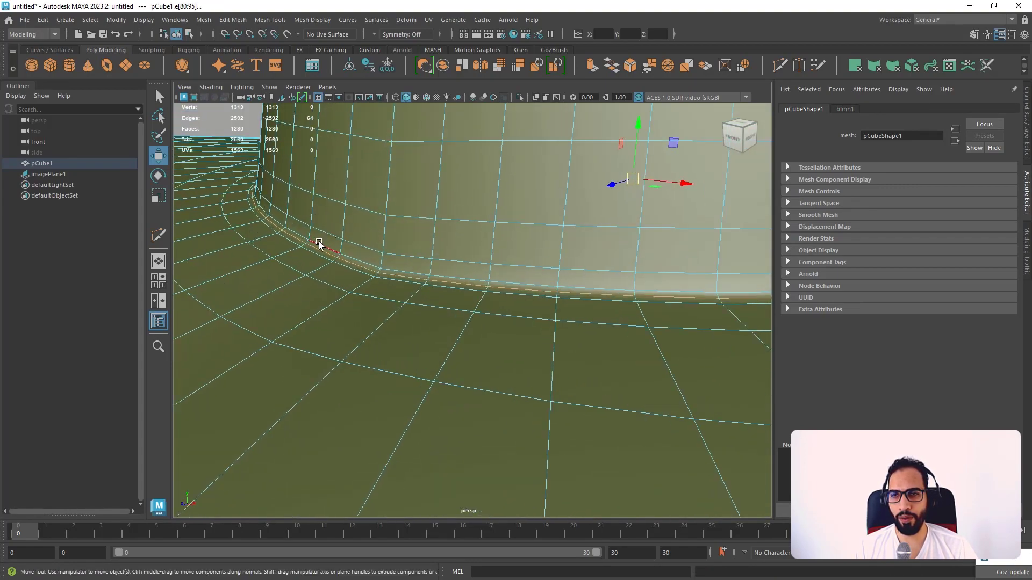
# - Delete three surplus edge loops around the crown's base and scale the remaining crease loop slightly inward
pyautogui.press('Delete')
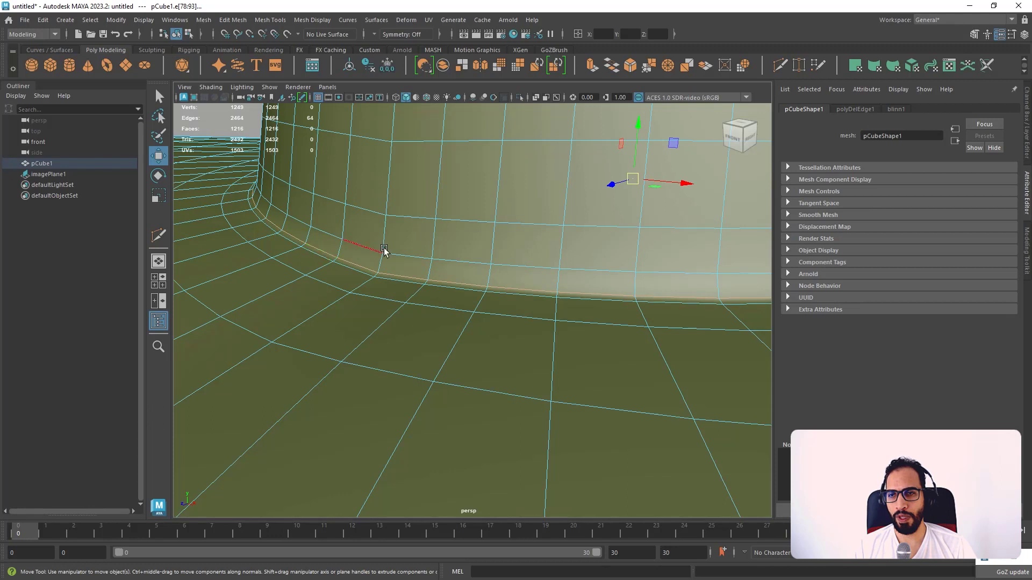
pyautogui.press('Delete')
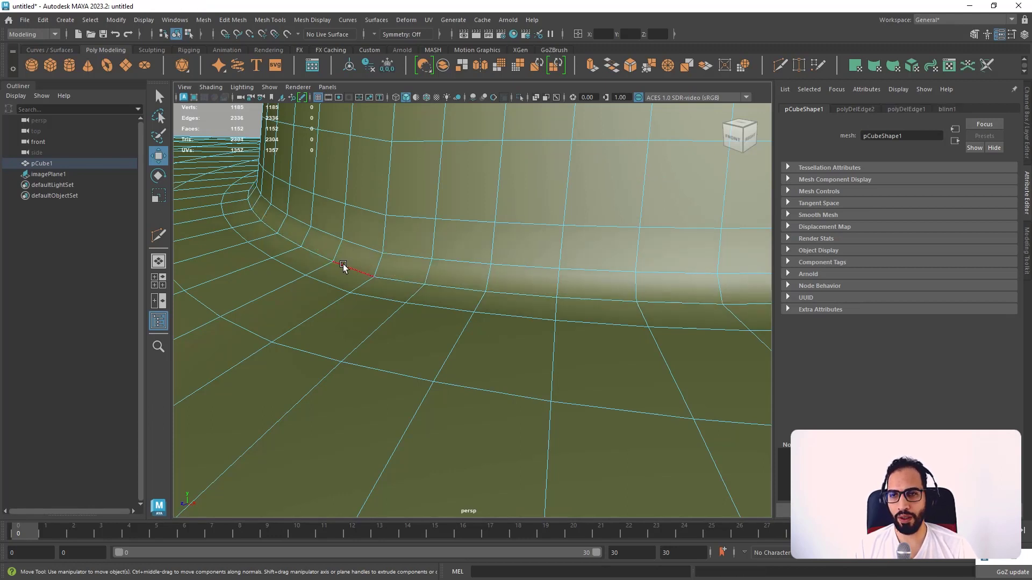
pyautogui.press('r')
pyautogui.moveTo(634, 178); pyautogui.dragTo(627, 182)
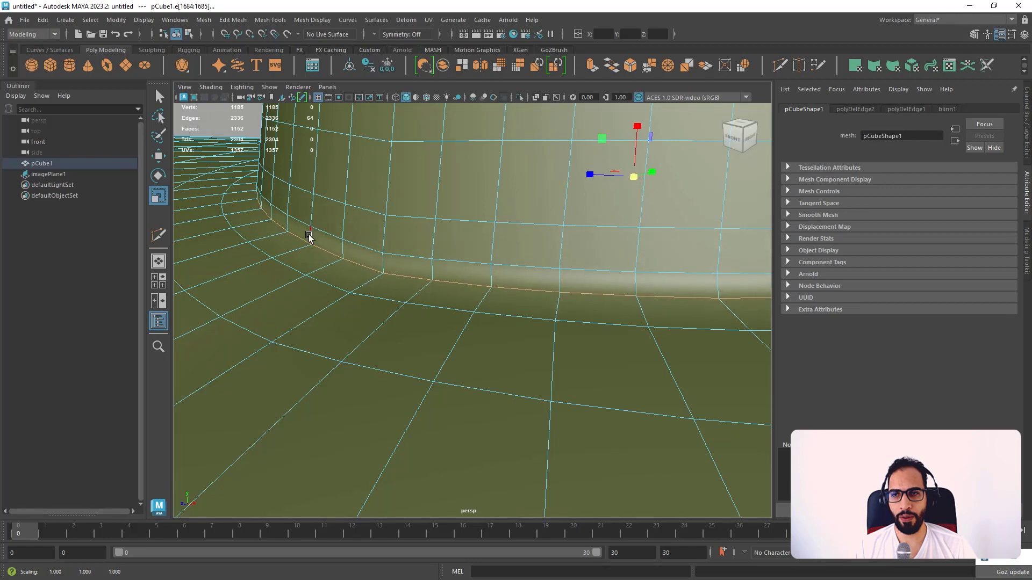
pyautogui.click(325, 231)
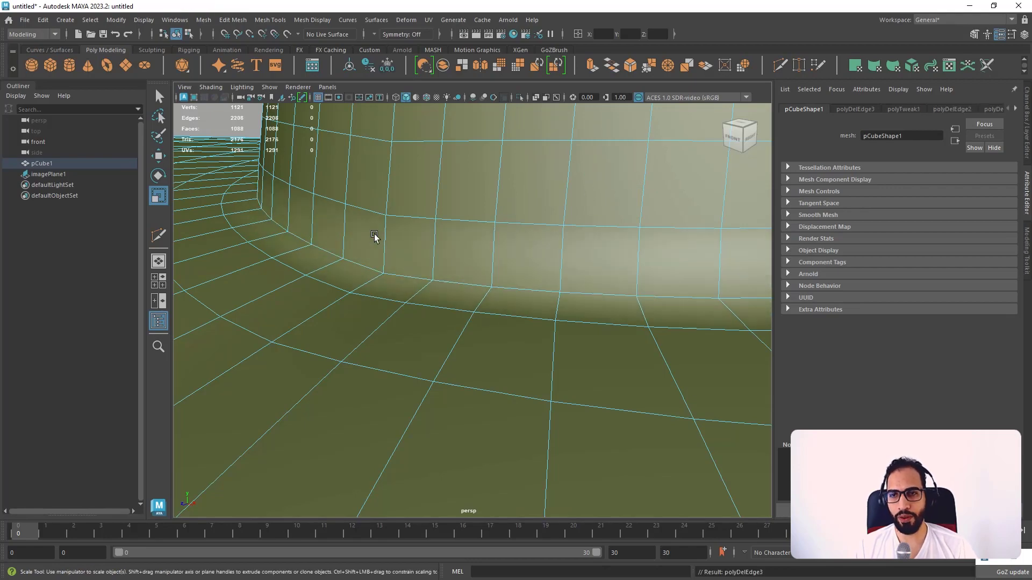
# - Raise one radial edge slightly where the crown meets the brim, on the opposite side of the hat
pyautogui.keyDown('alt'); pyautogui.moveTo(422, 250); pyautogui.dragTo(345, 217, button='right'); pyautogui.keyUp('alt')
pyautogui.moveTo(416, 265)
pyautogui.keyDown('alt'); pyautogui.mouseDown()
pyautogui.moveTo(549, 284)
pyautogui.moveTo(540, 283)
pyautogui.mouseUp(); pyautogui.keyUp('alt')
pyautogui.keyDown('alt'); pyautogui.moveTo(526, 308); pyautogui.dragTo(540, 340, button='right'); pyautogui.keyUp('alt')
pyautogui.moveTo(545, 323)
pyautogui.keyDown('alt'); pyautogui.mouseDown()
pyautogui.moveTo(599, 318)
pyautogui.moveTo(537, 320)
pyautogui.mouseUp(); pyautogui.keyUp('alt')
pyautogui.keyDown('alt'); pyautogui.moveTo(538, 321); pyautogui.dragTo(560, 332, button='right'); pyautogui.keyUp('alt')
pyautogui.press('w')
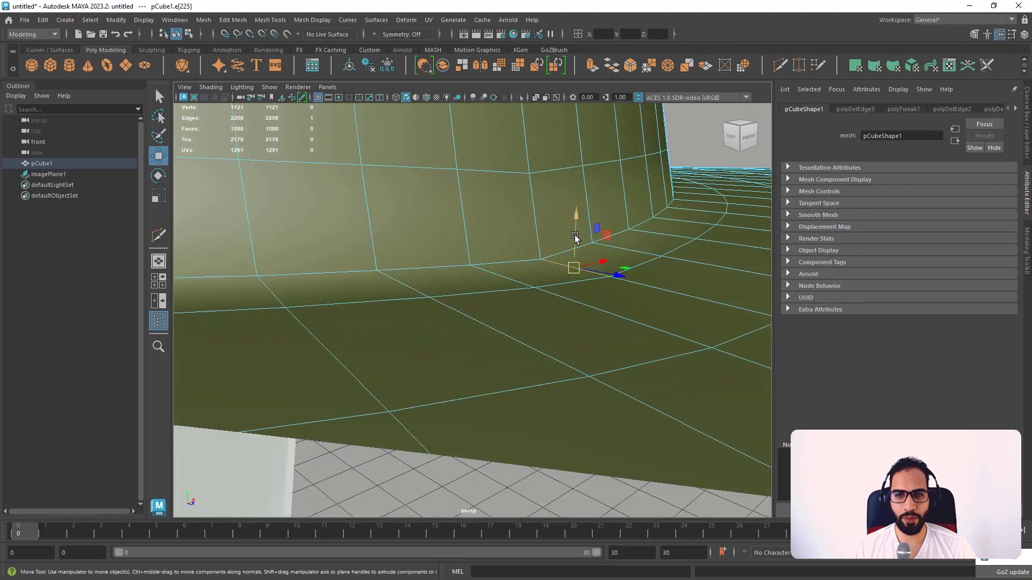
pyautogui.moveTo(577, 237); pyautogui.dragTo(577, 235)
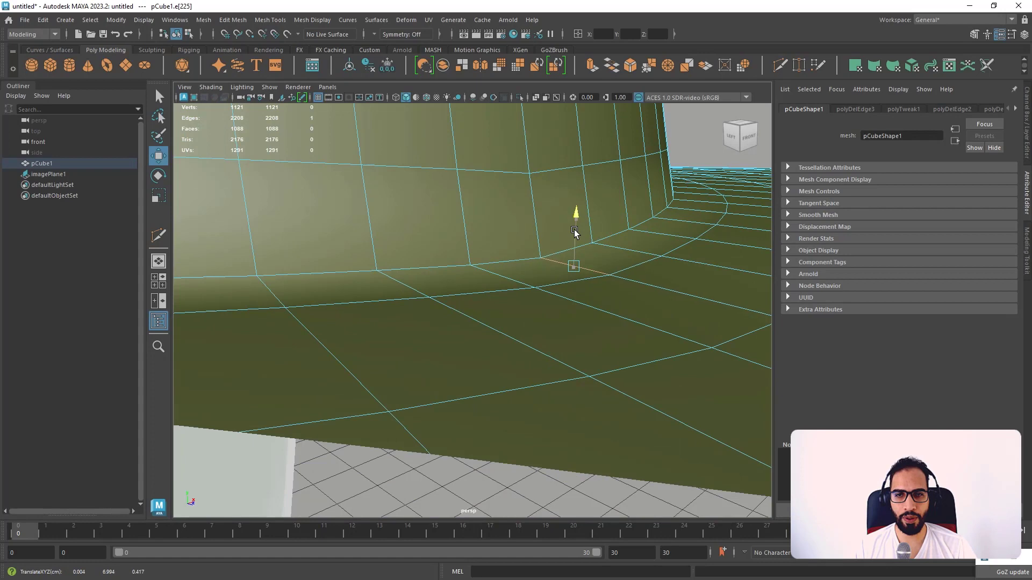
# - Inspect the whole hat's shading and the wireframe flow from the crown into the brim
pyautogui.keyDown('alt'); pyautogui.moveTo(574, 231); pyautogui.dragTo(590, 197, button='right'); pyautogui.keyUp('alt')
pyautogui.keyDown('alt'); pyautogui.moveTo(590, 198); pyautogui.dragTo(514, 256); pyautogui.keyUp('alt')
pyautogui.keyDown('alt'); pyautogui.moveTo(514, 256); pyautogui.dragTo(495, 260, button='right'); pyautogui.keyUp('alt')
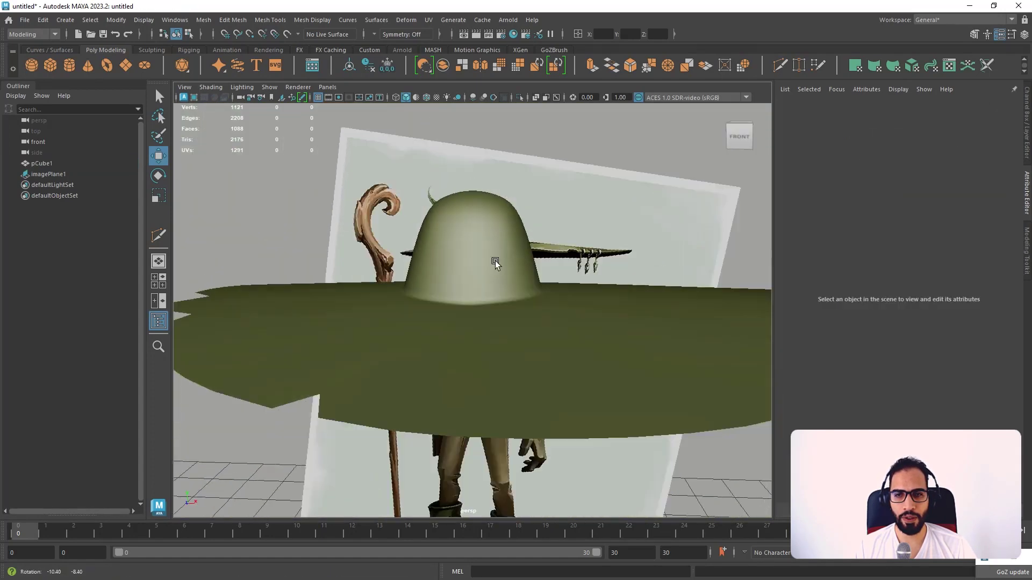
pyautogui.keyDown('alt'); pyautogui.moveTo(495, 260); pyautogui.dragTo(556, 308); pyautogui.keyUp('alt')
pyautogui.click(508, 302)
pyautogui.keyDown('alt'); pyautogui.moveTo(506, 301); pyautogui.dragTo(432, 291, button='middle'); pyautogui.keyUp('alt')
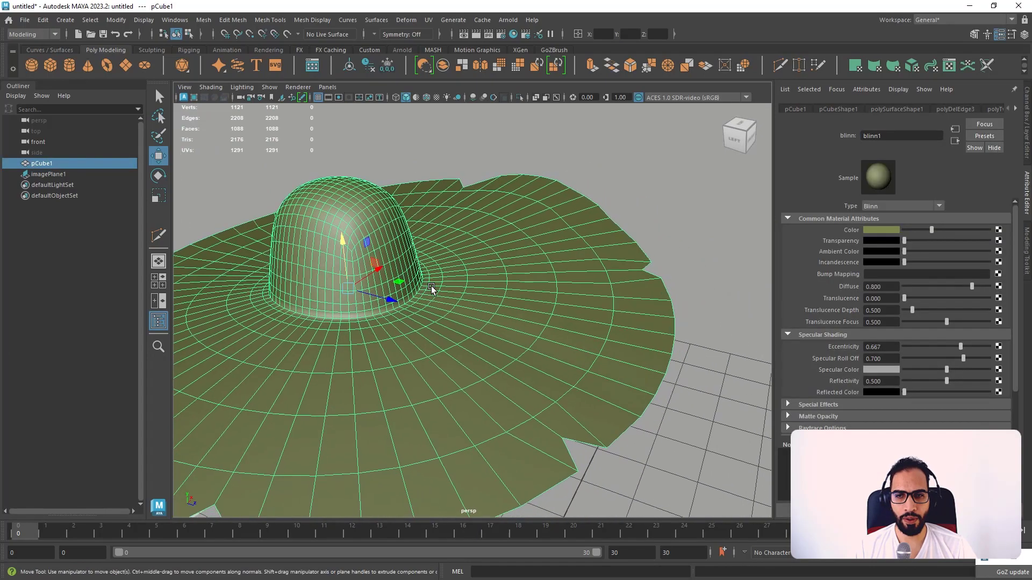
pyautogui.keyDown('alt'); pyautogui.moveTo(432, 292); pyautogui.dragTo(436, 237, button='right'); pyautogui.keyUp('alt')
pyautogui.hotkey('ctrl', 'z')
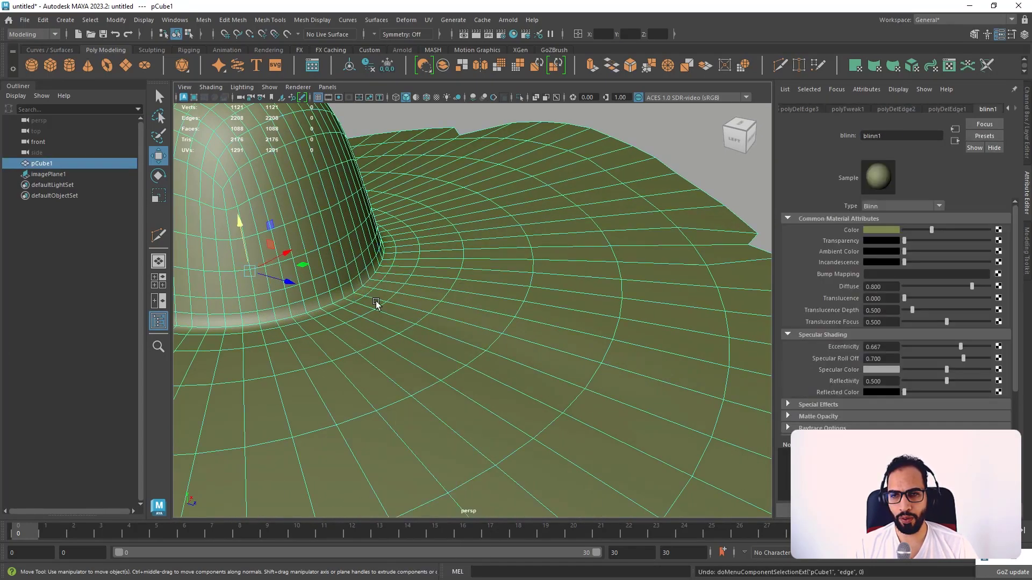
pyautogui.hotkey('ctrl', 'shift', 'z')
# - Nudge a short radial brim edge upward just outside the crown's base and check the crease shading in object mode
pyautogui.keyDown('alt'); pyautogui.moveTo(392, 321); pyautogui.dragTo(442, 344); pyautogui.keyUp('alt')
pyautogui.moveTo(364, 277); pyautogui.dragTo(360, 274)
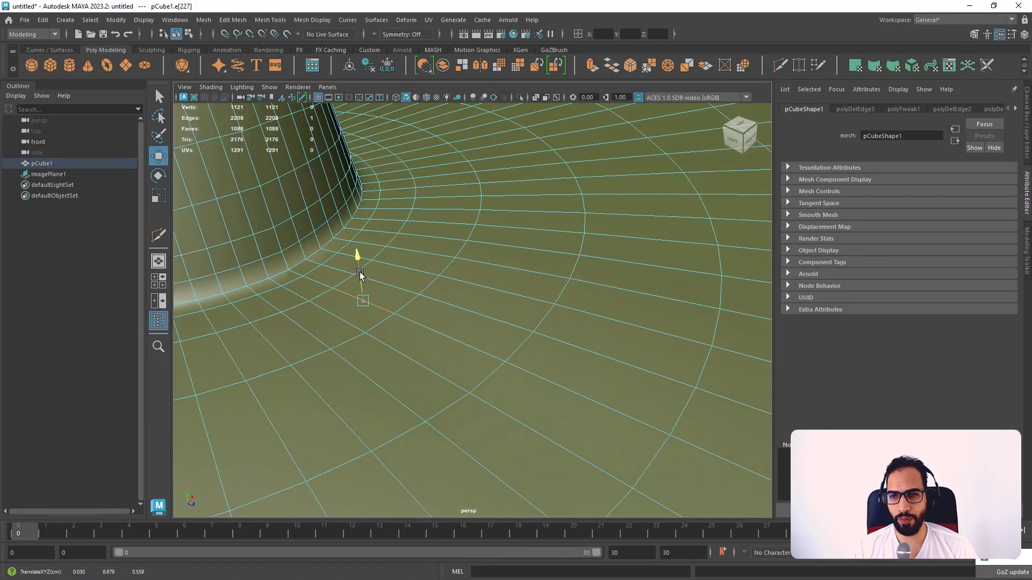
pyautogui.moveTo(403, 265); pyautogui.dragTo(487, 238, button='right')
pyautogui.scroll(-4, 564, 226)
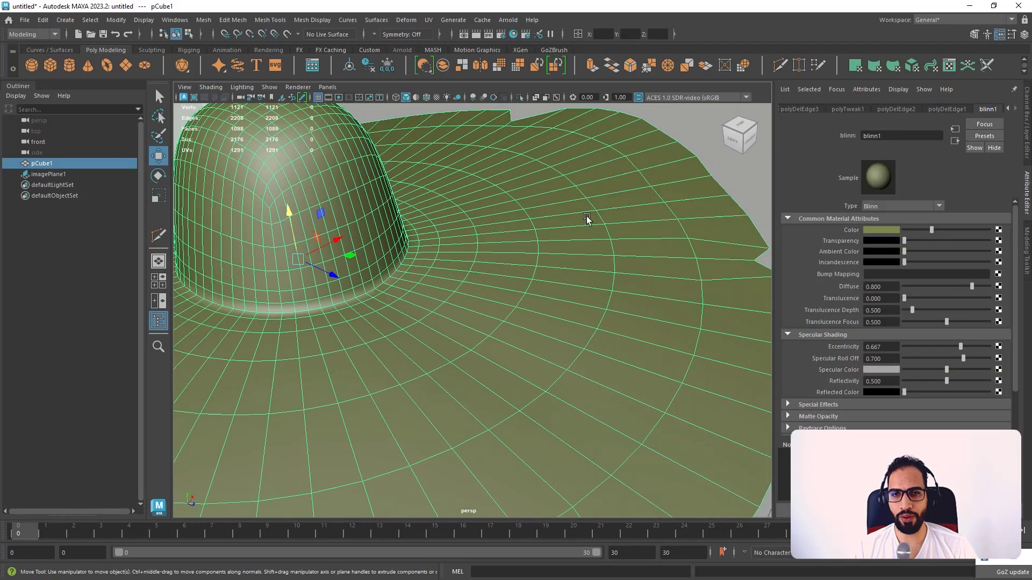
pyautogui.click(717, 172)
pyautogui.scroll(-2, 538, 227)
pyautogui.keyDown('alt'); pyautogui.moveTo(538, 227); pyautogui.dragTo(505, 237); pyautogui.keyUp('alt')
pyautogui.scroll(3, 419, 261)
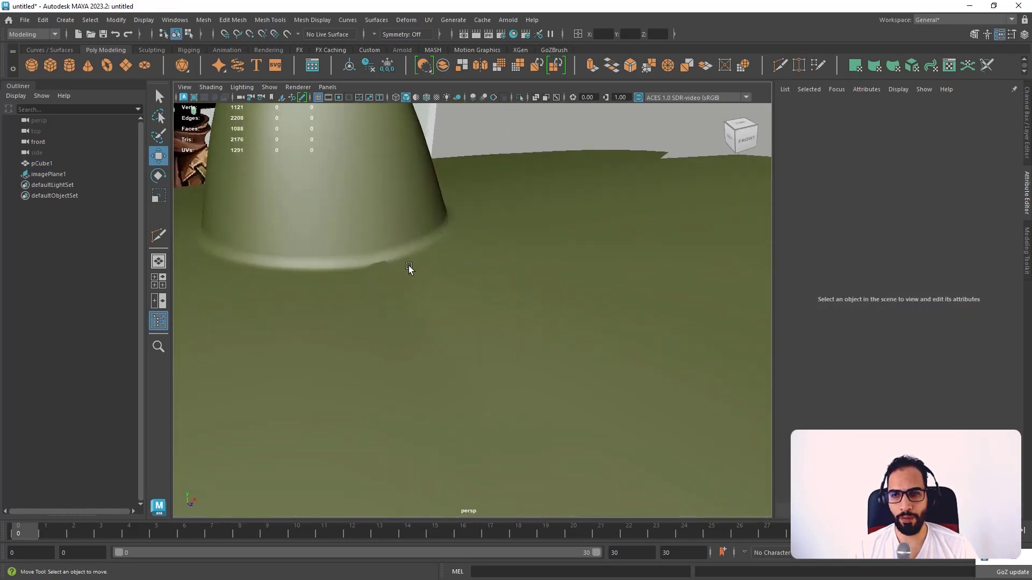
# - Try to adjust the height of the radial edge at the notch in the crown-to-brim crease
pyautogui.click(408, 266)
pyautogui.keyDown('alt'); pyautogui.moveTo(409, 265); pyautogui.dragTo(485, 265, button='middle'); pyautogui.keyUp('alt')
pyautogui.scroll(2, 458, 254)
pyautogui.moveTo(455, 246); pyautogui.dragTo(454, 214, button='right')
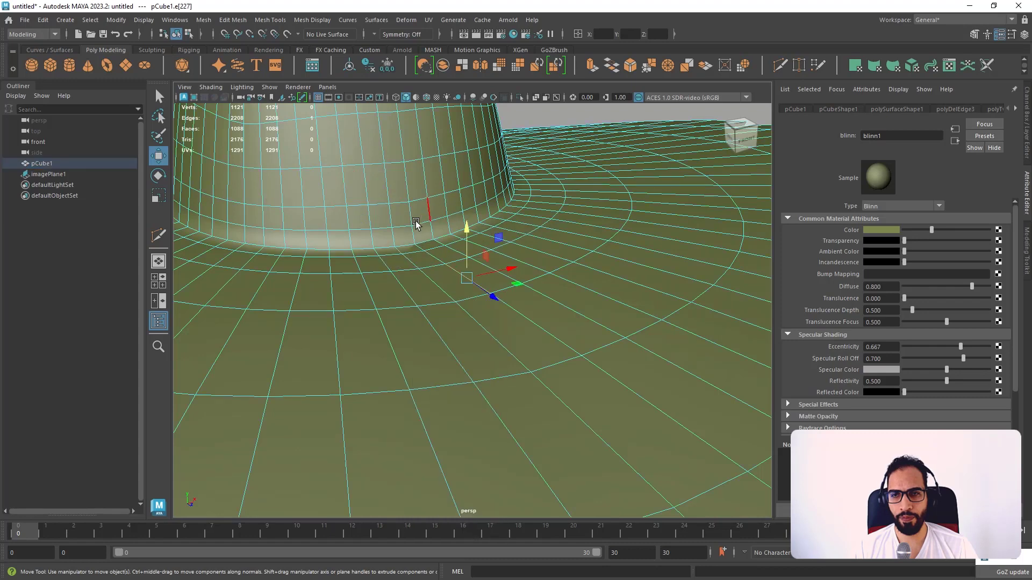
pyautogui.keyDown('alt'); pyautogui.moveTo(415, 226); pyautogui.dragTo(460, 272, button='middle'); pyautogui.keyUp('alt')
pyautogui.scroll(2, 461, 272)
pyautogui.click(439, 239)
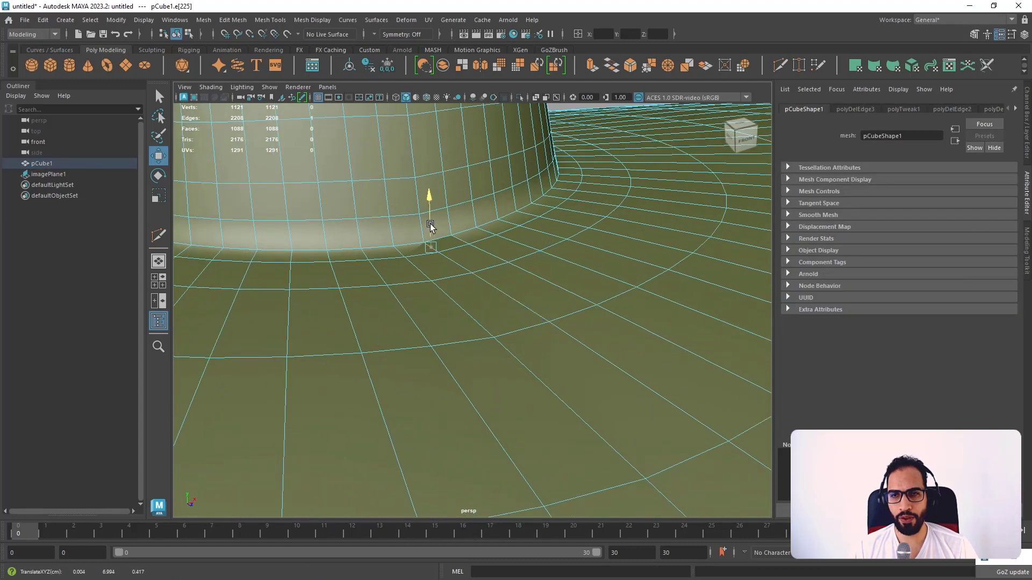
# - Apply Soften Edge to the whole hat mesh
pyautogui.rightClick(435, 181)
pyautogui.moveTo(438, 184); pyautogui.dragTo(486, 164, button='right')
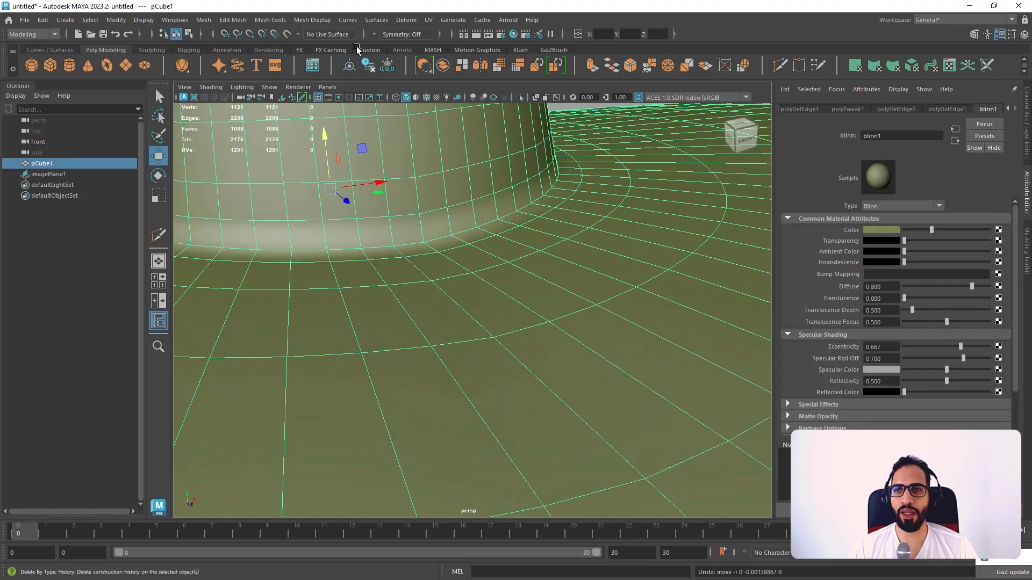
pyautogui.click(312, 20)
pyautogui.click(342, 110)
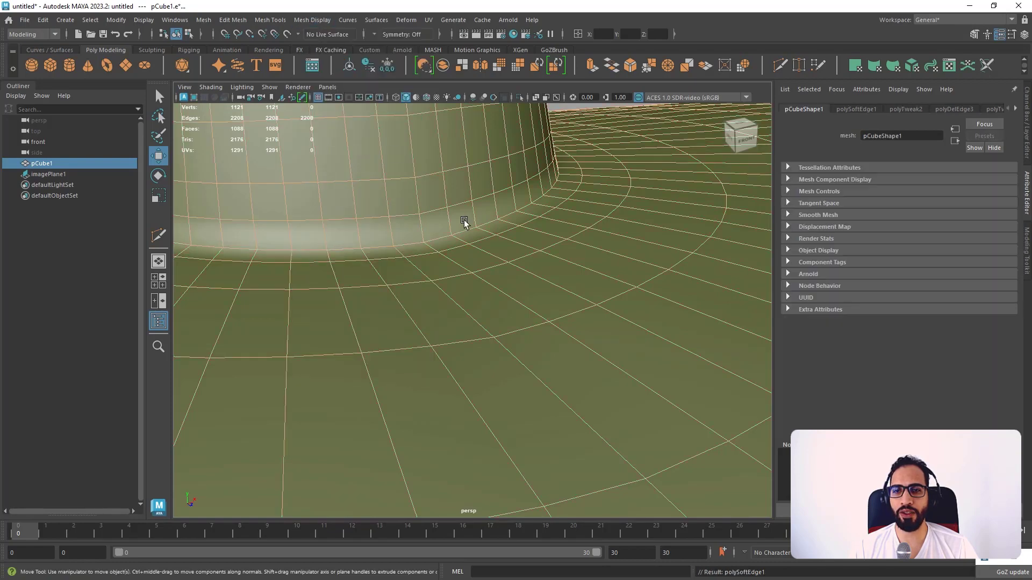
# - Inspect the hat's crown-to-brim transition and the ragged brim edge from several angles
pyautogui.scroll(-5, 464, 221)
pyautogui.click(597, 188)
pyautogui.keyDown('alt'); pyautogui.moveTo(597, 188); pyautogui.dragTo(535, 321); pyautogui.keyUp('alt')
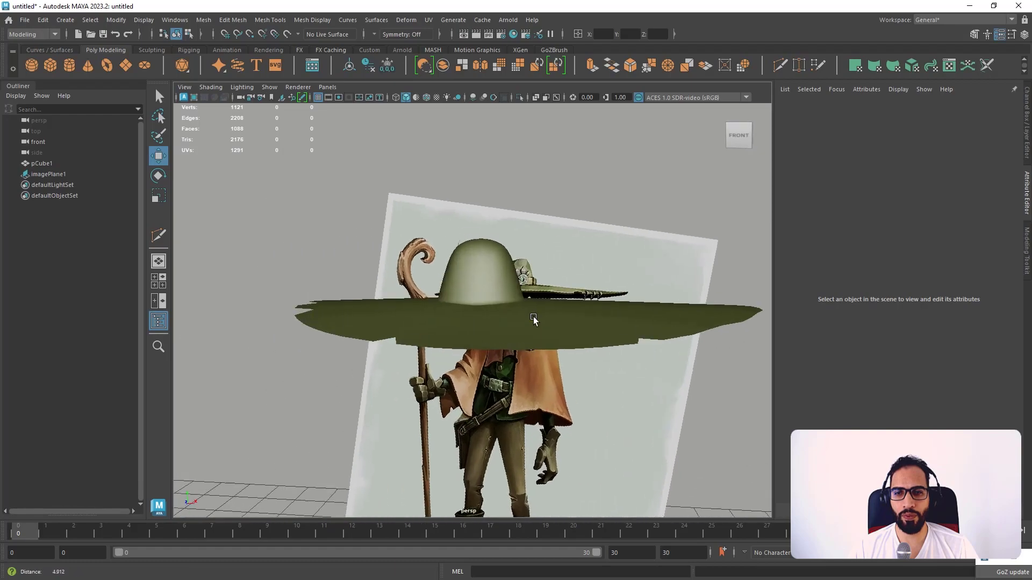
pyautogui.scroll(4, 560, 328)
pyautogui.click(539, 324)
pyautogui.keyDown('alt'); pyautogui.moveTo(539, 325); pyautogui.dragTo(481, 256, button='middle'); pyautogui.keyUp('alt')
pyautogui.keyDown('alt'); pyautogui.moveTo(481, 256); pyautogui.dragTo(618, 350); pyautogui.keyUp('alt')
pyautogui.click(678, 459)
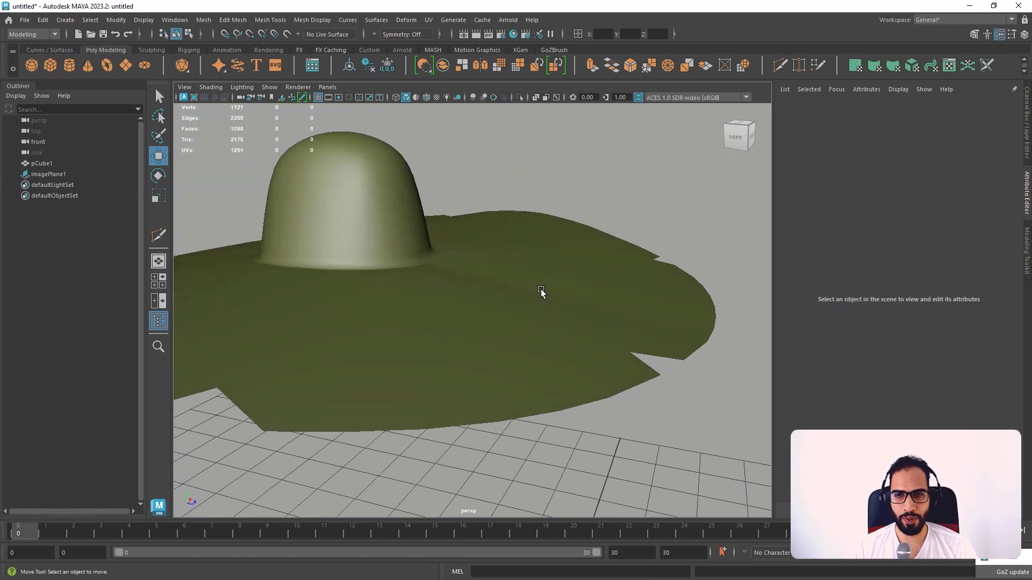
pyautogui.click(510, 274)
pyautogui.moveTo(509, 274); pyautogui.dragTo(520, 292, button='right')
pyautogui.keyDown('alt'); pyautogui.moveTo(520, 291); pyautogui.dragTo(541, 276); pyautogui.keyUp('alt')
pyautogui.keyDown('alt'); pyautogui.moveTo(541, 276); pyautogui.dragTo(427, 237, button='right'); pyautogui.keyUp('alt')
pyautogui.keyDown('alt'); pyautogui.moveTo(427, 236); pyautogui.dragTo(436, 262); pyautogui.keyUp('alt')
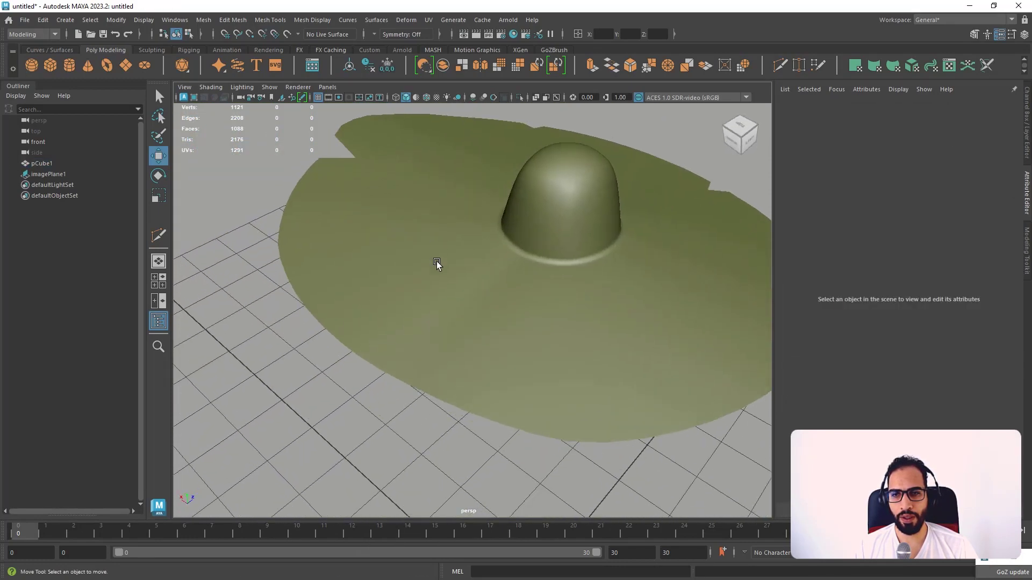
pyautogui.keyDown('alt'); pyautogui.moveTo(437, 261); pyautogui.dragTo(478, 304, button='right'); pyautogui.keyUp('alt')
# - Try cutting a deep triangular notch outline into an intact stretch of the hat's brim edge with Multi-Cut
pyautogui.click(479, 304)
pyautogui.moveTo(408, 323)
pyautogui.keyDown('alt'); pyautogui.mouseDown()
pyautogui.moveTo(428, 318)
pyautogui.moveTo(374, 290)
pyautogui.moveTo(409, 314)
pyautogui.mouseUp(); pyautogui.keyUp('alt')
pyautogui.press('F11')
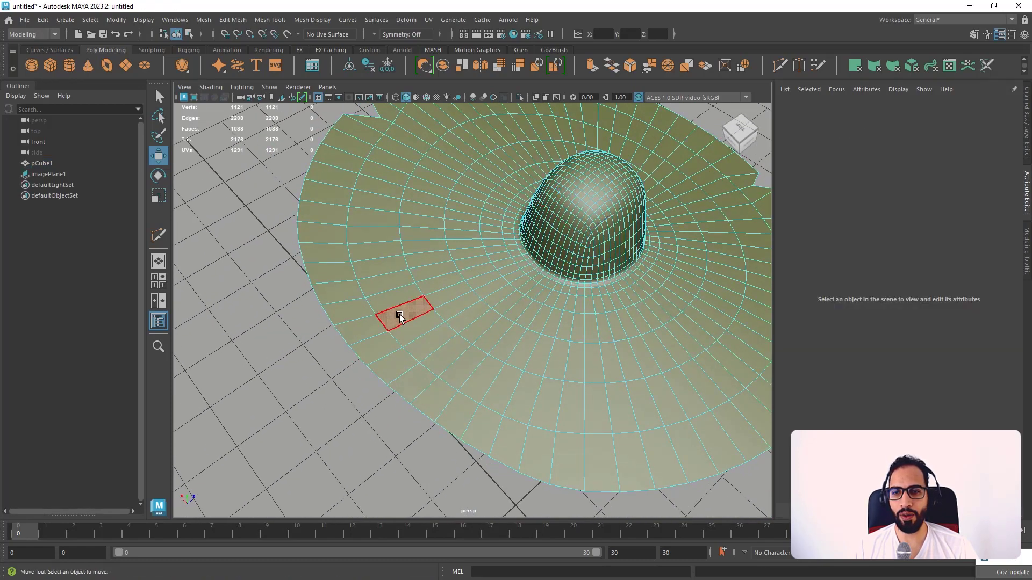
pyautogui.moveTo(398, 314); pyautogui.dragTo(348, 273, button='right')
pyautogui.keyDown('shift'); pyautogui.moveTo(378, 327); pyautogui.dragTo(322, 328, button='right'); pyautogui.keyUp('shift')
pyautogui.scroll(2, 357, 351)
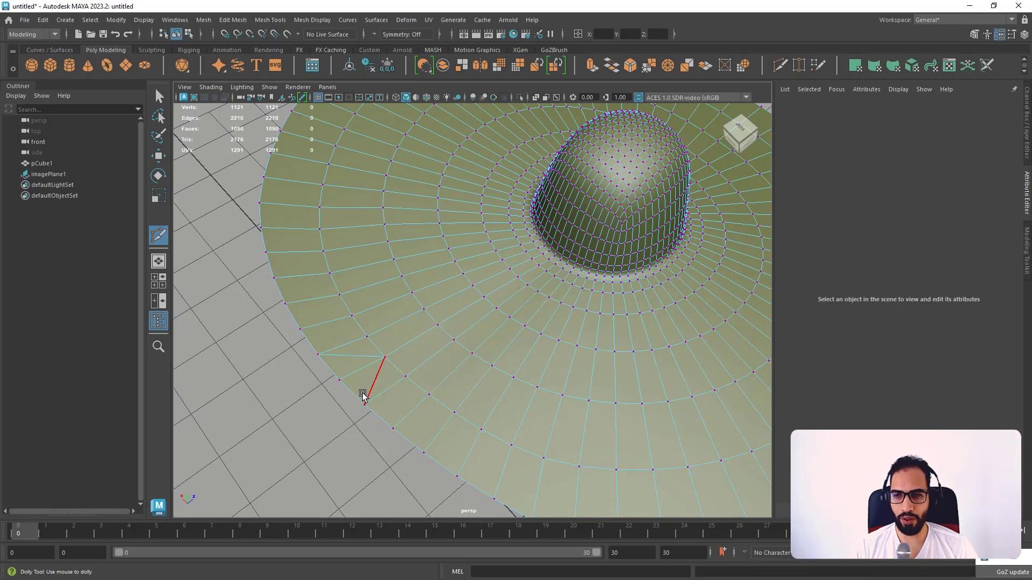
# - Delete the faces inside the triangular outline on the brim edge and return to object mode
pyautogui.press('w')
pyautogui.moveTo(326, 364); pyautogui.dragTo(315, 408, button='right')
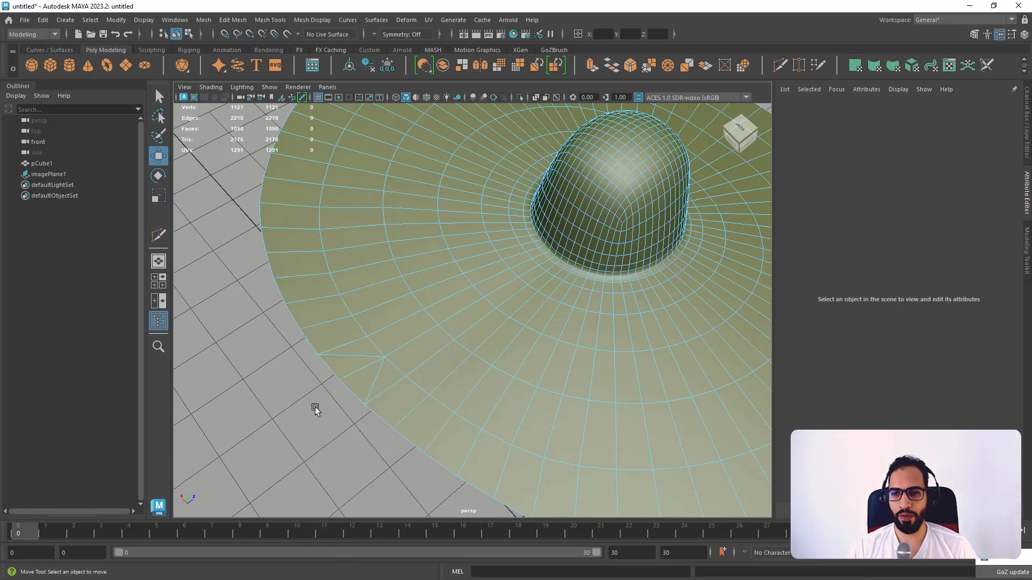
pyautogui.moveTo(349, 372); pyautogui.dragTo(352, 370)
pyautogui.press('Delete')
pyautogui.keyDown('alt'); pyautogui.moveTo(396, 343); pyautogui.dragTo(353, 280, button='right'); pyautogui.keyUp('alt')
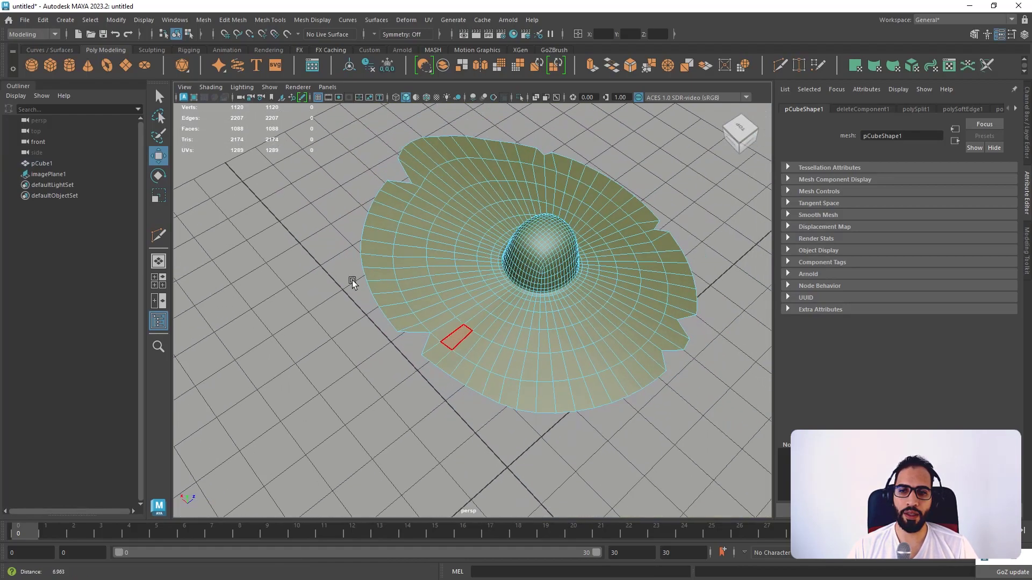
pyautogui.moveTo(426, 307); pyautogui.dragTo(473, 265, button='right')
pyautogui.keyDown('alt'); pyautogui.moveTo(401, 360); pyautogui.dragTo(467, 361); pyautogui.keyUp('alt')
pyautogui.keyDown('alt'); pyautogui.moveTo(454, 363); pyautogui.dragTo(428, 330, button='middle'); pyautogui.keyUp('alt')
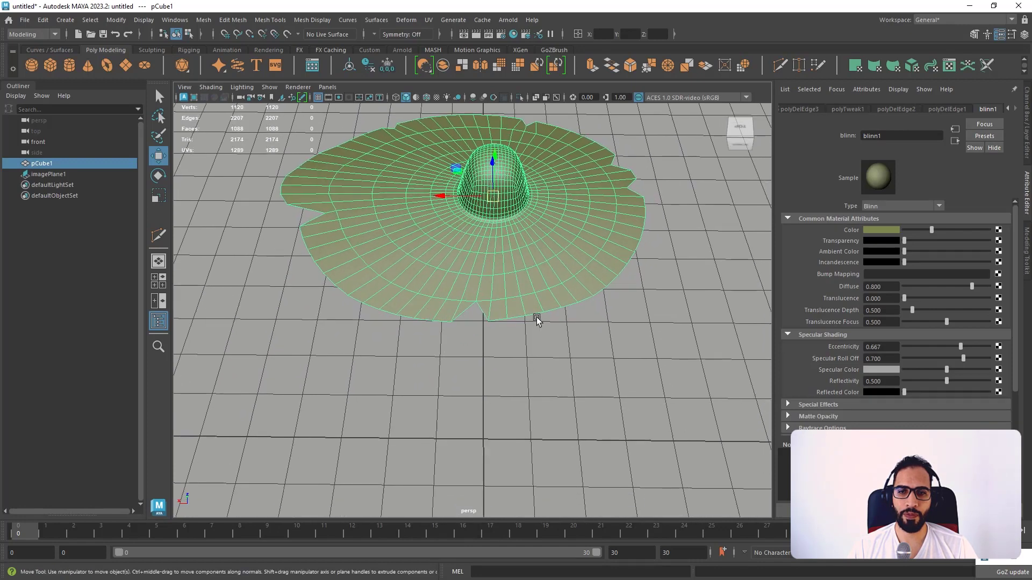
# - Undo the deletion and the Multi-Cut of the deep brim notch
pyautogui.hotkey('ctrl', 'z')
pyautogui.hotkey('ctrl', 'z')
pyautogui.hotkey('ctrl', 'z')
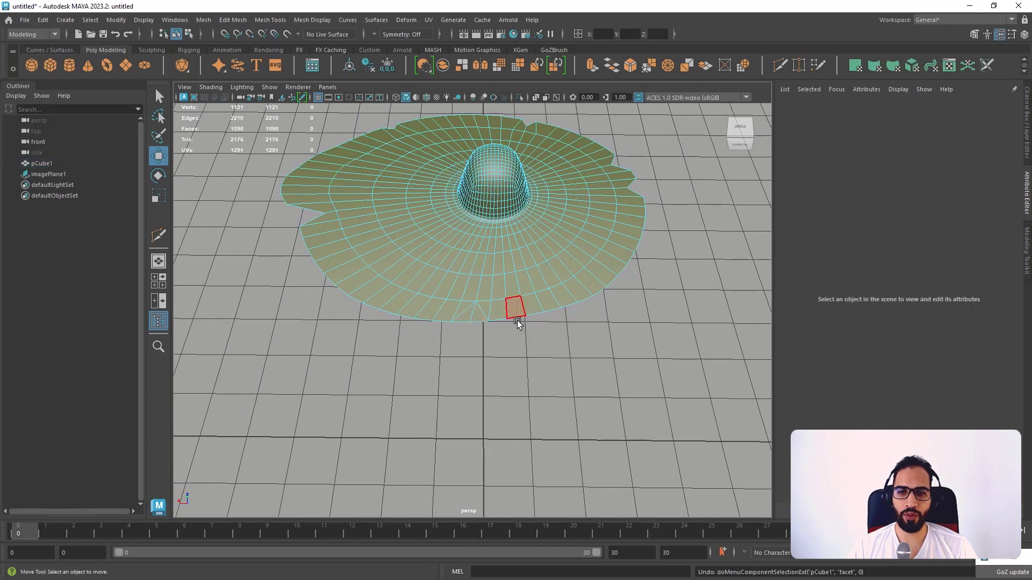
# - Try a shallower triangular notch on the same stretch of brim edge by cutting its outline and deleting the enclosed faces
pyautogui.keyDown('alt'); pyautogui.moveTo(517, 321); pyautogui.dragTo(423, 259, button='right'); pyautogui.keyUp('alt')
pyautogui.hotkey('ctrl', 'shift', 'x')
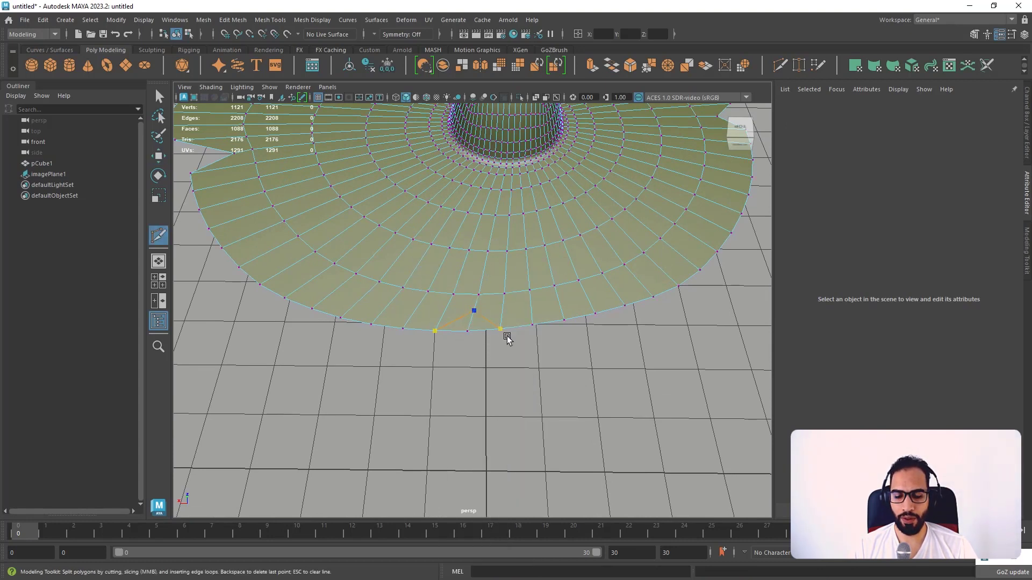
pyautogui.press('w')
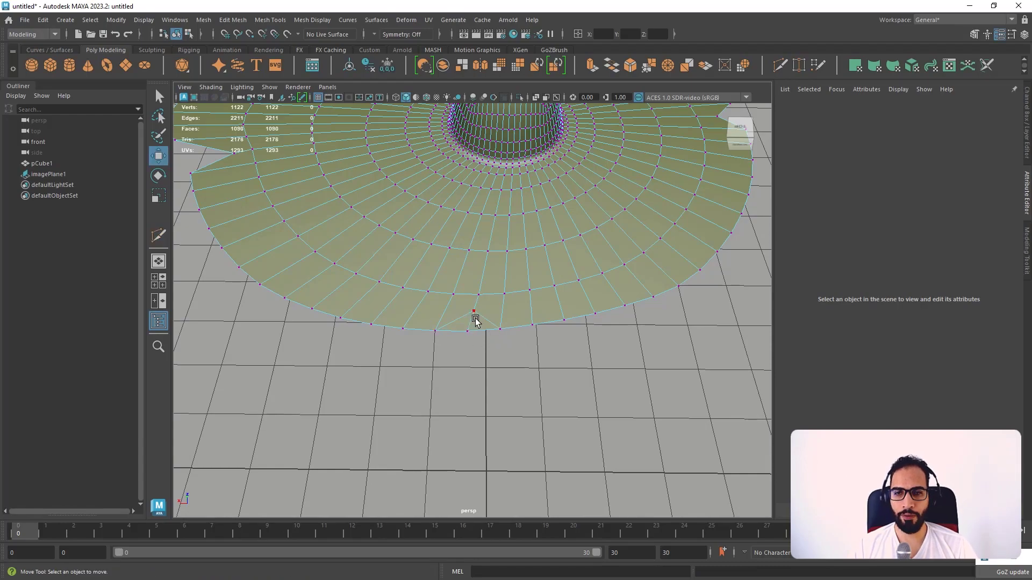
pyautogui.moveTo(473, 315); pyautogui.dragTo(466, 321, button='right')
pyautogui.press('Delete')
pyautogui.moveTo(474, 329); pyautogui.dragTo(544, 247)
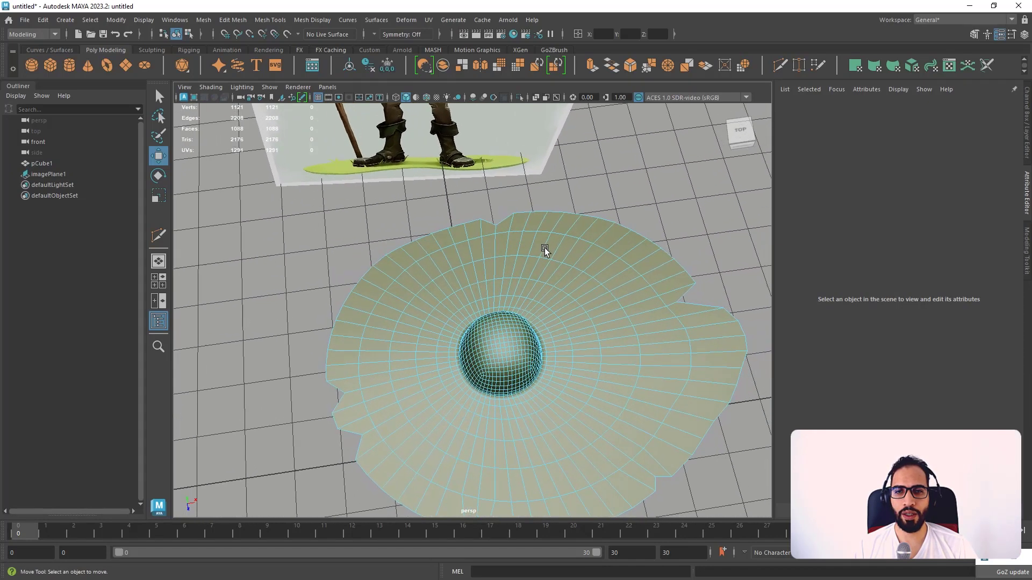
# - Undo the shallow brim notch back to the uncut edge in vertex mode
pyautogui.click(554, 252)
pyautogui.press('Delete')
pyautogui.press('F9')
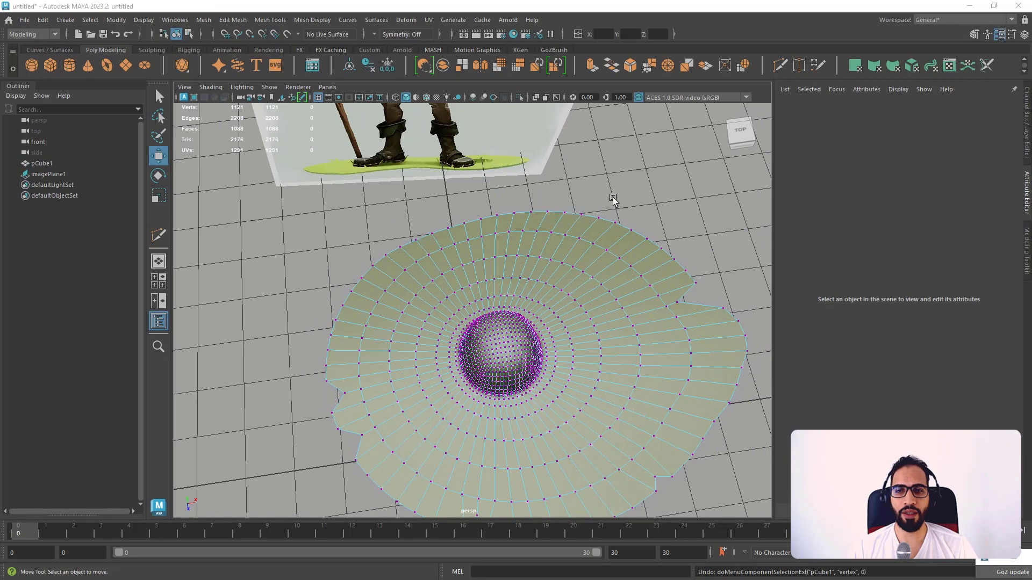
# - Cut two separate shallow triangular notch outlines into the brim edge nearest the reference image with Multi-Cut
pyautogui.keyDown('alt'); pyautogui.moveTo(616, 186); pyautogui.dragTo(525, 235, button='middle'); pyautogui.keyUp('alt')
pyautogui.keyDown('alt'); pyautogui.moveTo(525, 234); pyautogui.dragTo(571, 255, button='right'); pyautogui.keyUp('alt')
pyautogui.hotkey('ctrl', 'shift', 'x')
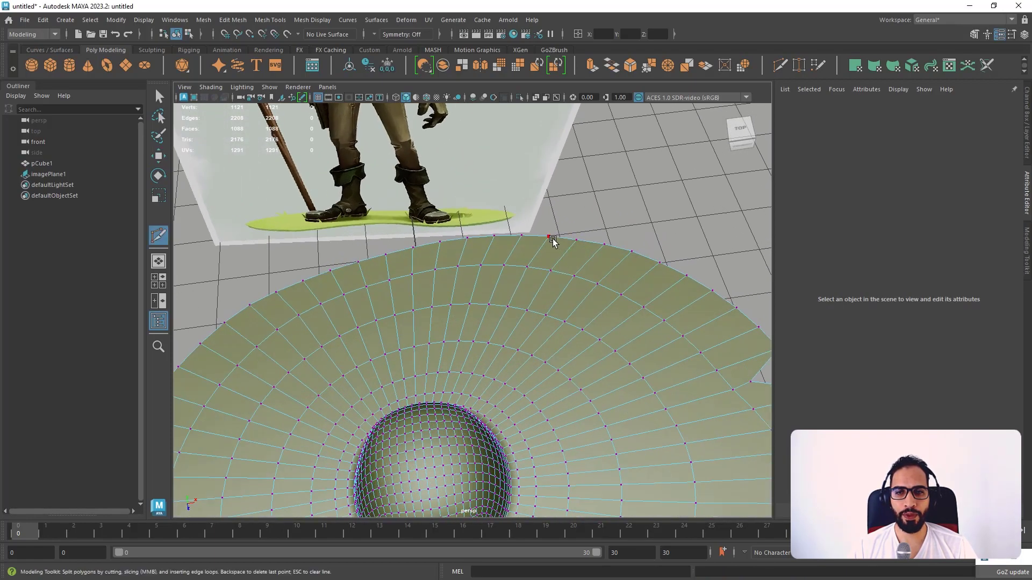
pyautogui.click(562, 252)
pyautogui.click(565, 254)
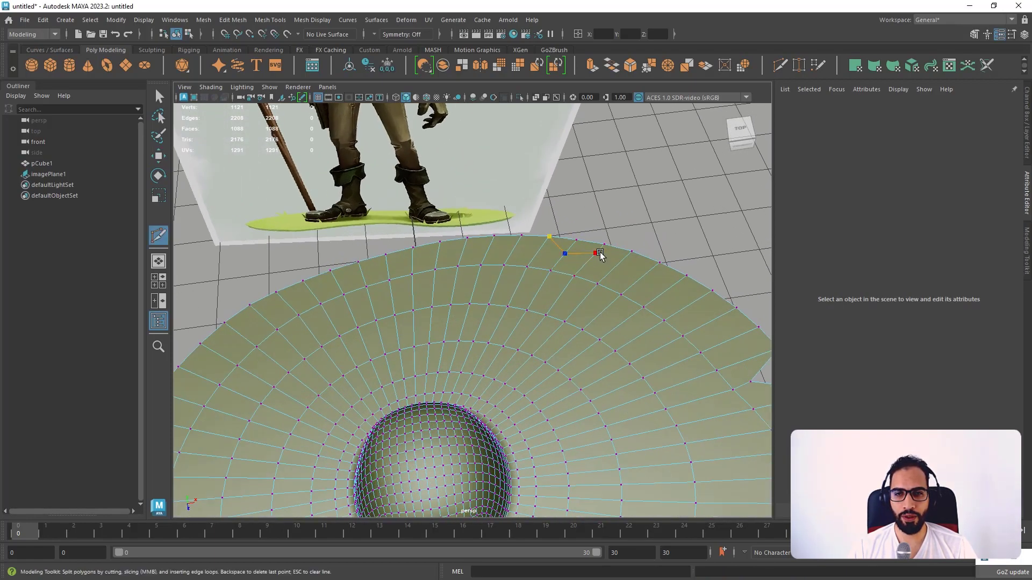
pyautogui.click(606, 245)
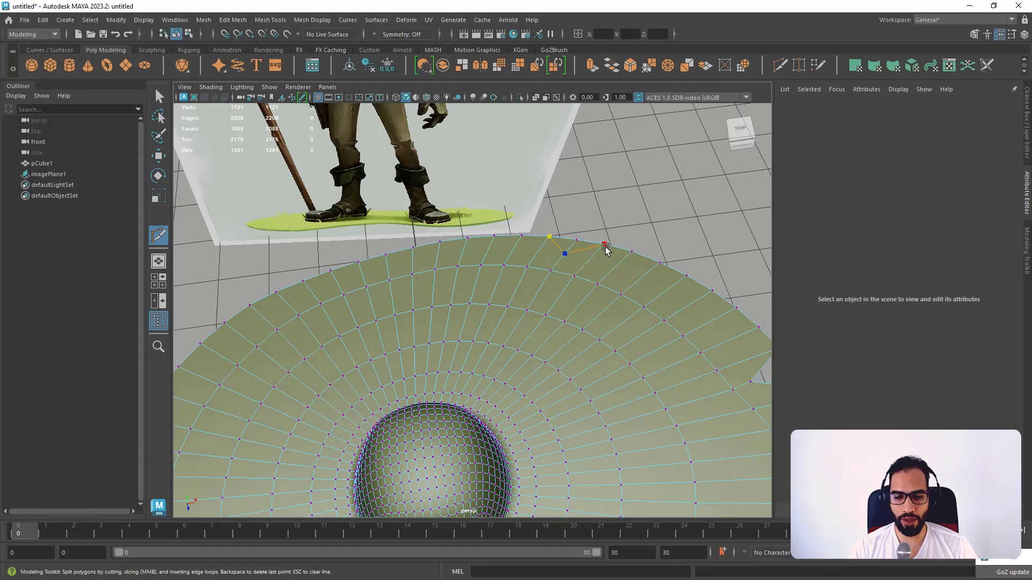
pyautogui.keyDown('alt'); pyautogui.moveTo(420, 283); pyautogui.dragTo(430, 272, button='middle'); pyautogui.keyUp('alt')
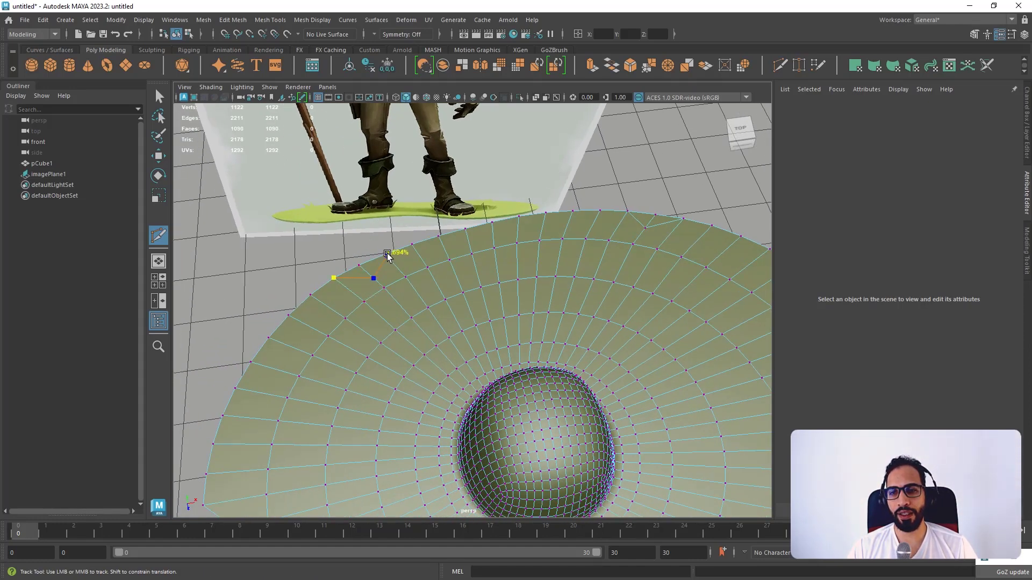
# - Delete the faces inside both triangular outlines to open the brim notches, and return to object mode
pyautogui.press('w')
pyautogui.moveTo(357, 244); pyautogui.dragTo(353, 263, button='right')
pyautogui.moveTo(368, 269); pyautogui.dragTo(368, 271)
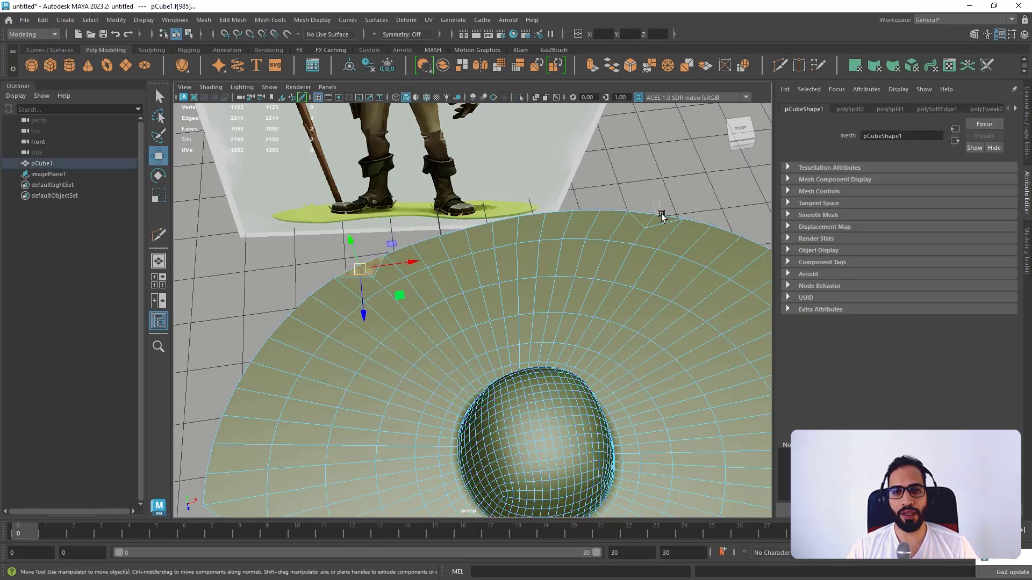
pyautogui.keyDown('shift'); pyautogui.moveTo(662, 219); pyautogui.dragTo(666, 220); pyautogui.keyUp('shift')
pyautogui.click(651, 215)
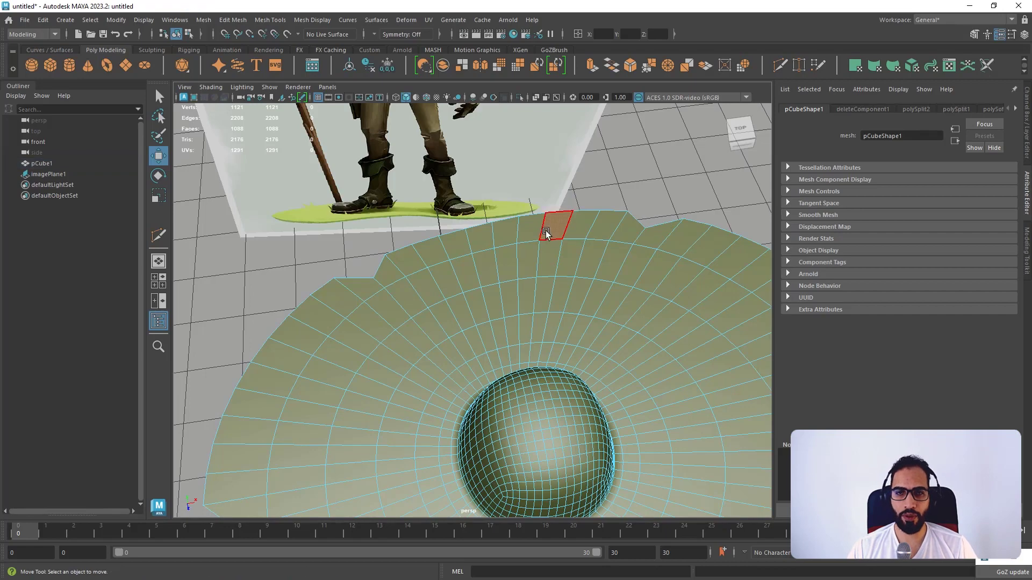
pyautogui.moveTo(546, 233); pyautogui.dragTo(628, 196, button='right')
pyautogui.click(627, 195)
# - In the front view, move the whole hat straight down until its crown overlaps the hat crown in the reference image
pyautogui.scroll(-4, 549, 216)
pyautogui.keyDown('alt'); pyautogui.moveTo(548, 216); pyautogui.dragTo(527, 186); pyautogui.keyUp('alt')
pyautogui.keyDown('alt'); pyautogui.moveTo(586, 259); pyautogui.dragTo(518, 208); pyautogui.keyUp('alt')
pyautogui.press('space')
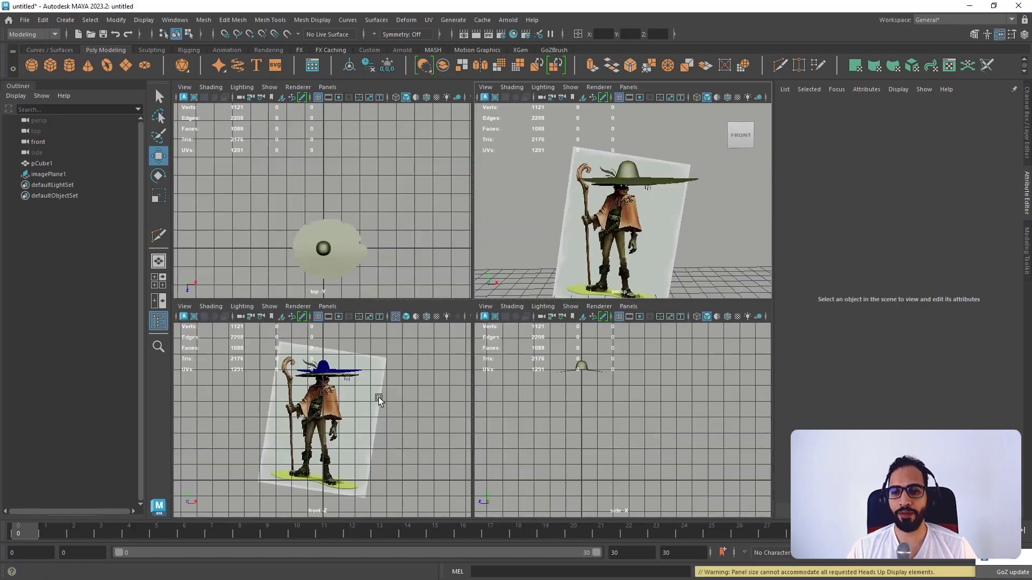
pyautogui.press('space')
pyautogui.scroll(10, 535, 258)
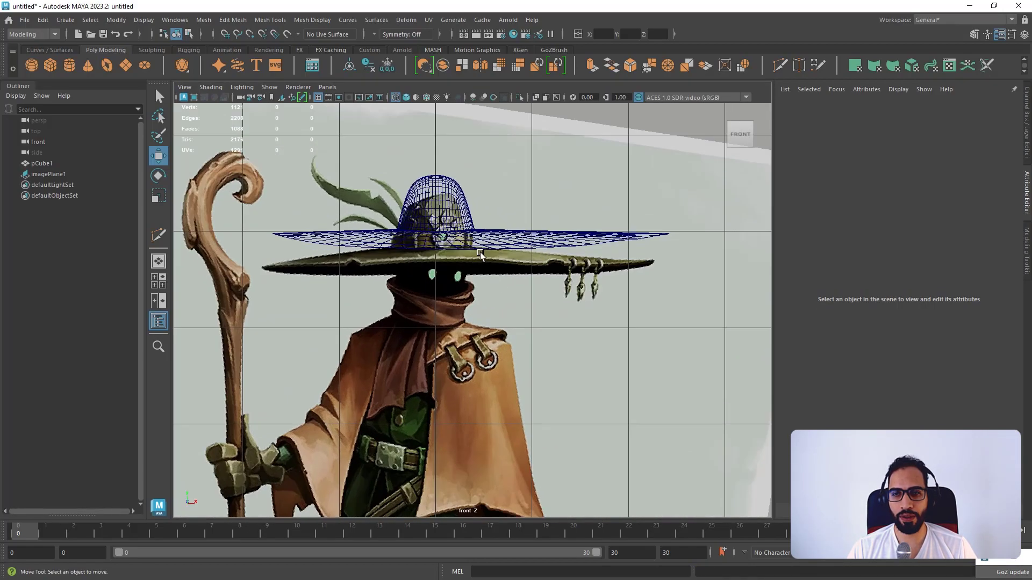
pyautogui.scroll(5, 480, 255)
pyautogui.click(510, 274)
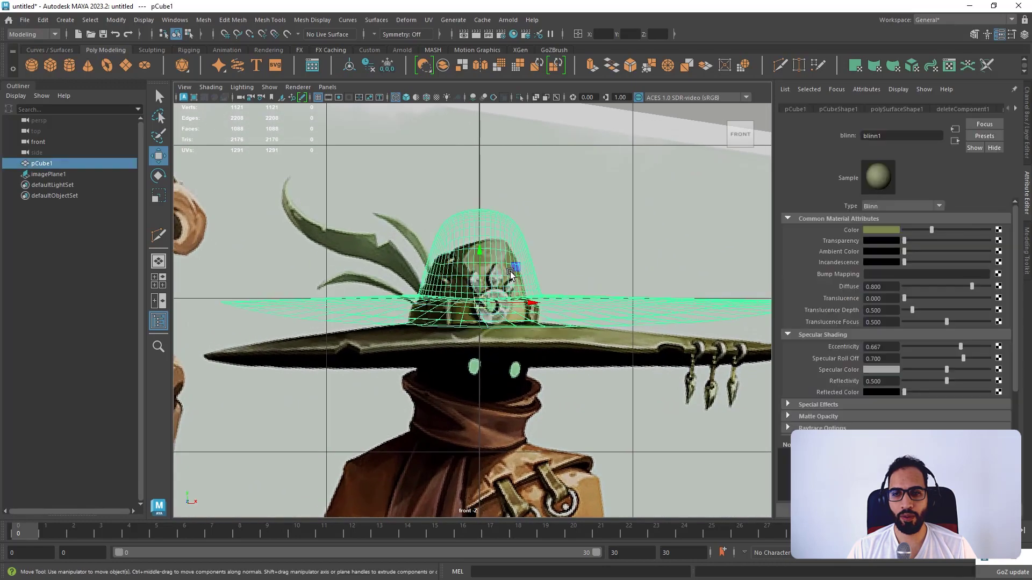
pyautogui.moveTo(481, 260); pyautogui.dragTo(482, 289)
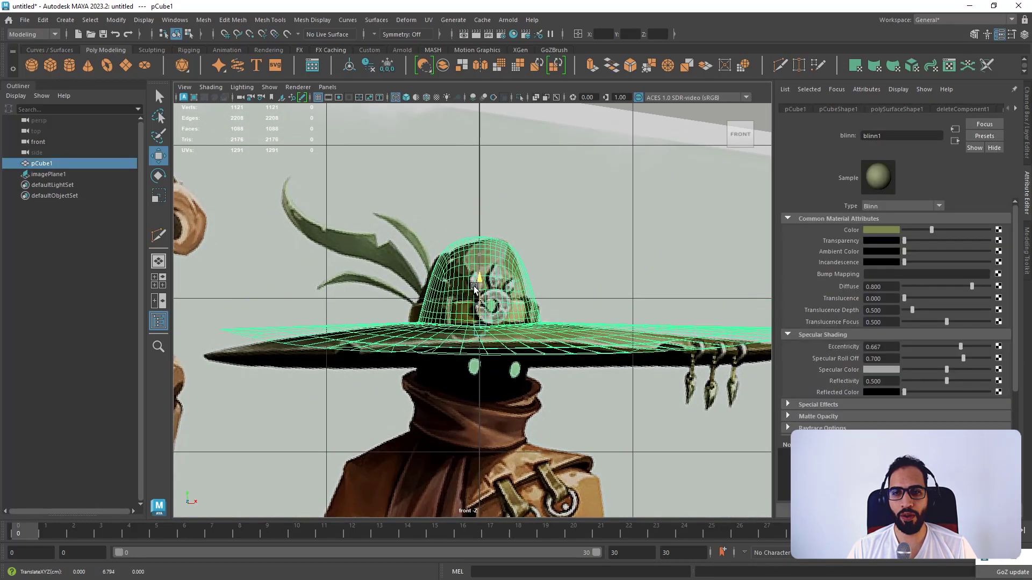
pyautogui.scroll(1, 488, 316)
pyautogui.scroll(2, 487, 316)
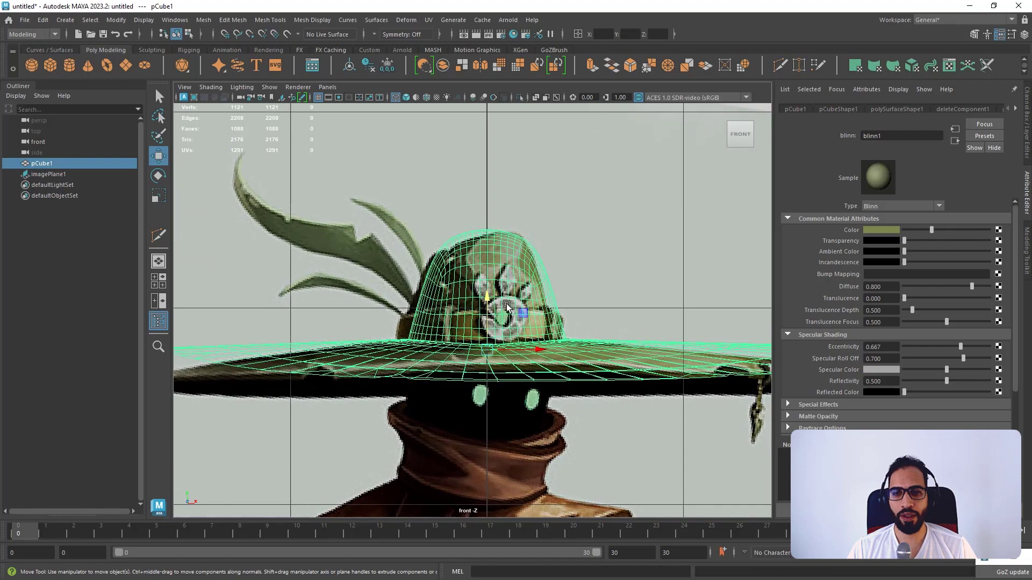
# - In the perspective view, select the full face loop around the base of the hat's crown
pyautogui.press('space')
pyautogui.press('space')
pyautogui.scroll(5, 486, 232)
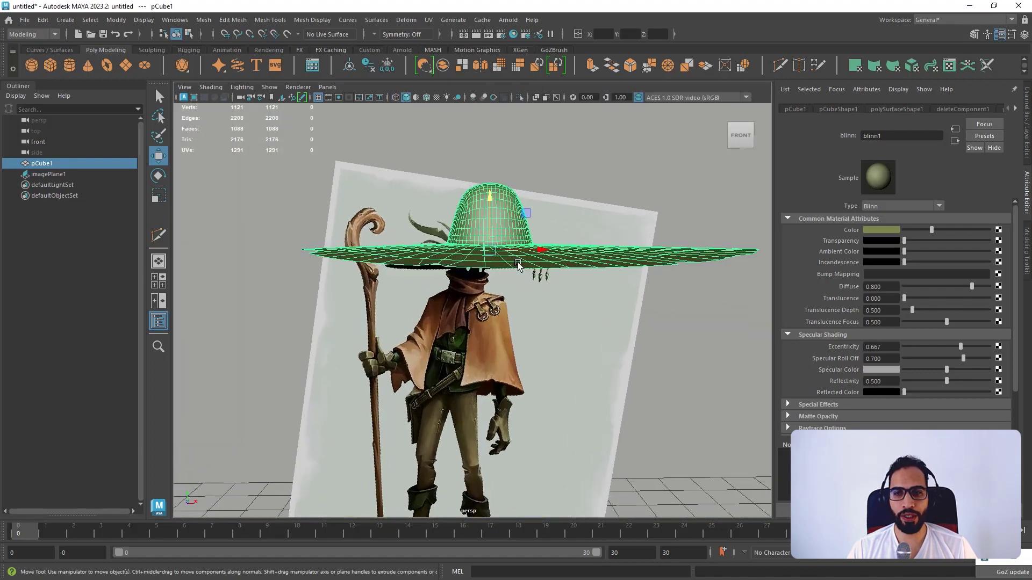
pyautogui.keyDown('alt'); pyautogui.moveTo(409, 221); pyautogui.dragTo(426, 242); pyautogui.keyUp('alt')
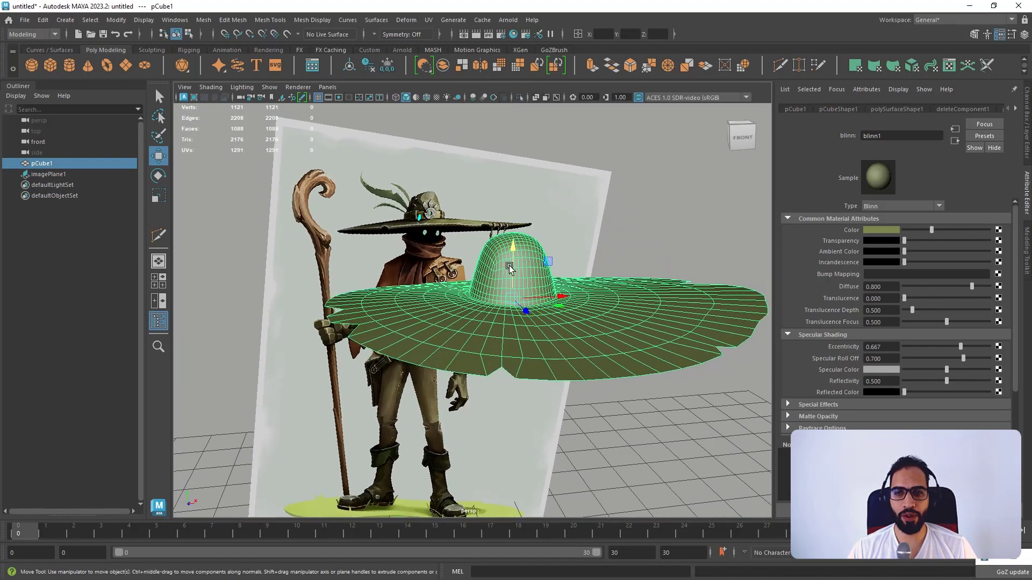
pyautogui.keyDown('alt'); pyautogui.moveTo(589, 230); pyautogui.dragTo(620, 272); pyautogui.keyUp('alt')
pyautogui.keyDown('alt'); pyautogui.moveTo(620, 272); pyautogui.dragTo(518, 263, button='middle'); pyautogui.keyUp('alt')
pyautogui.scroll(6, 518, 264)
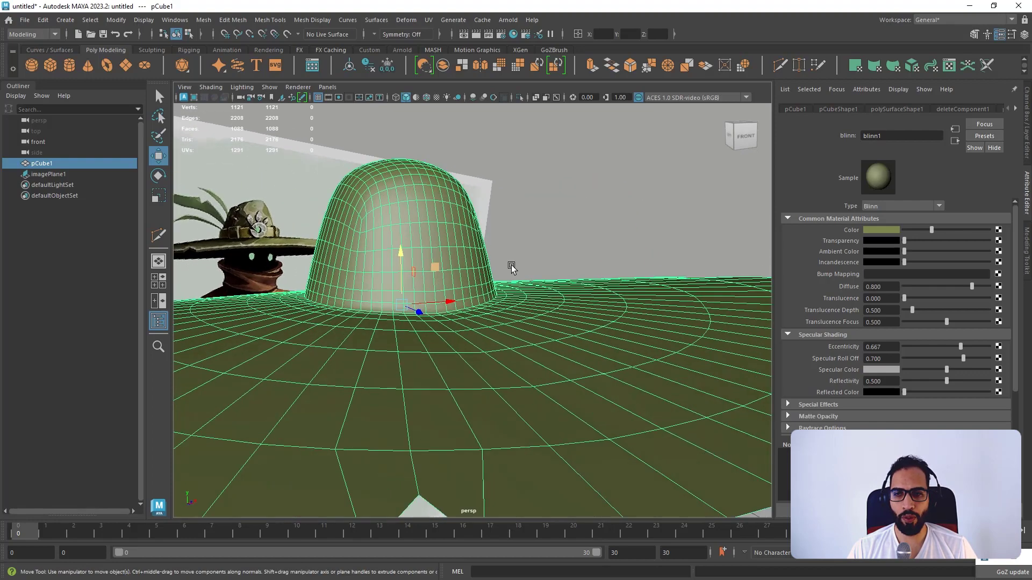
pyautogui.moveTo(485, 262); pyautogui.dragTo(484, 231, button='right')
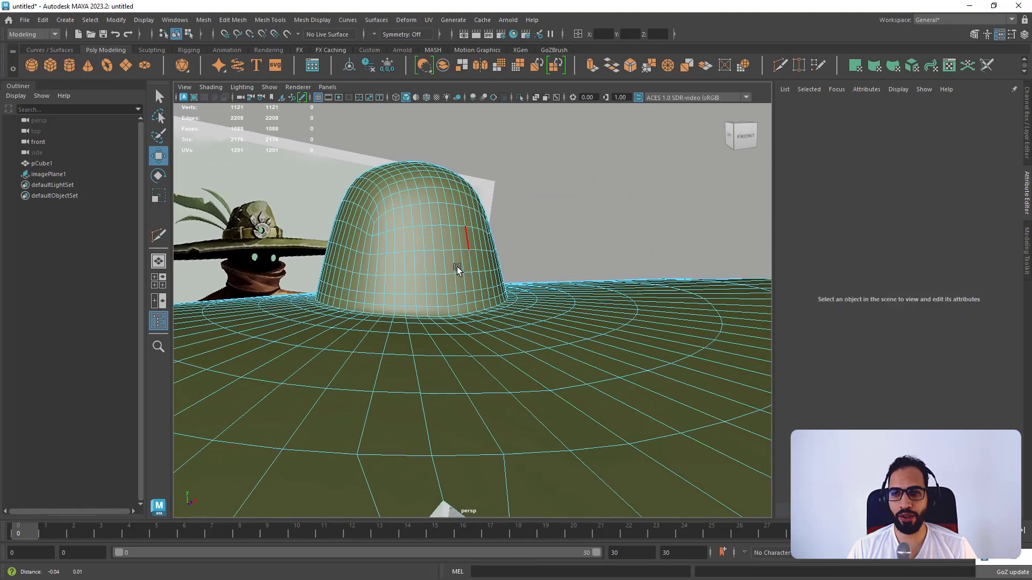
pyautogui.scroll(1, 451, 306)
pyautogui.moveTo(433, 285); pyautogui.dragTo(424, 282, button='right')
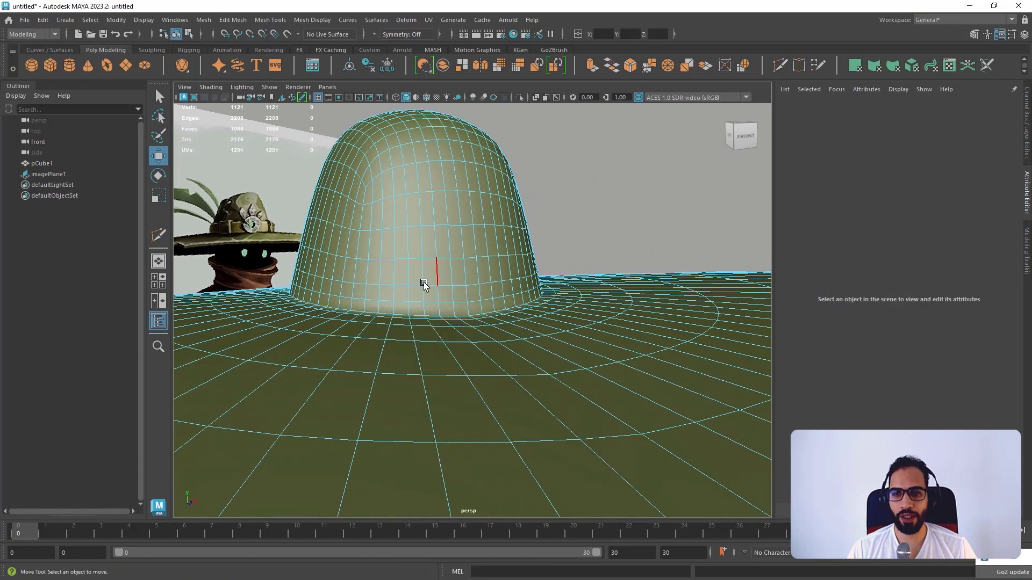
pyautogui.click(416, 293)
pyautogui.scroll(3, 425, 304)
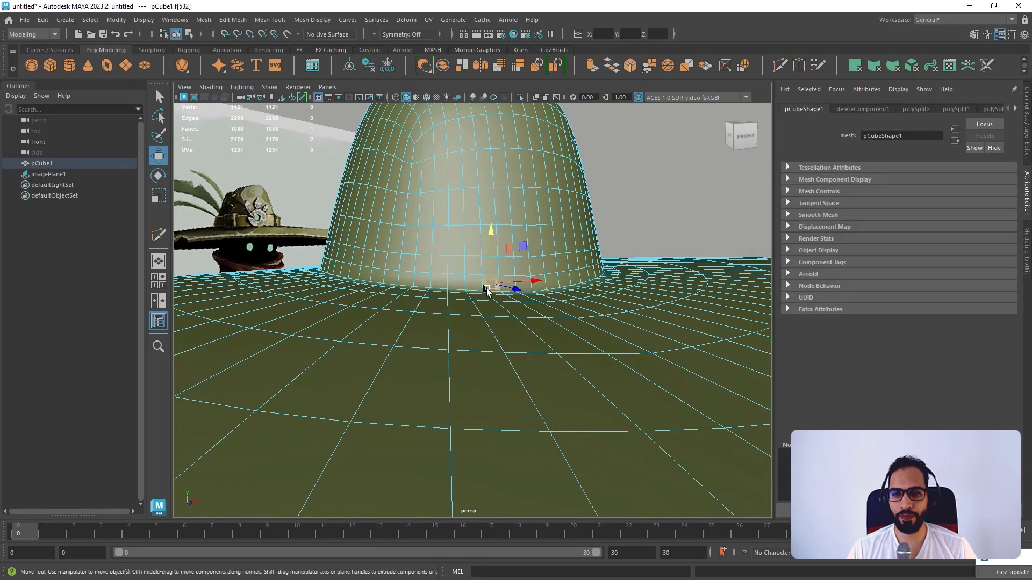
pyautogui.keyDown('shift'); pyautogui.doubleClick(438, 276); pyautogui.keyUp('shift')
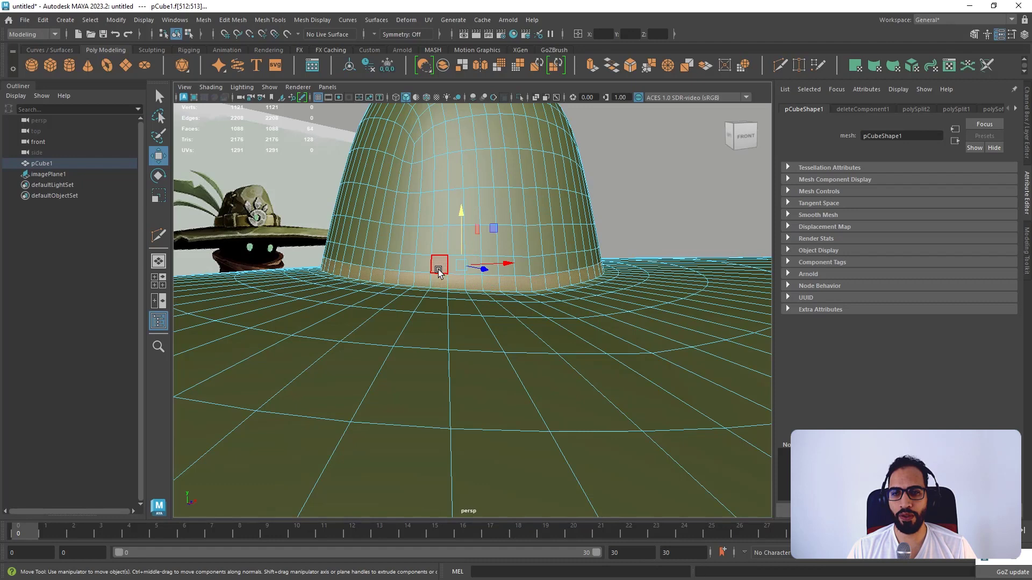
# - Duplicate the hat and delete all faces of the original except the selected loop at the crown's base
pyautogui.hotkey('ctrl', 'd')
pyautogui.scroll(-3, 471, 170)
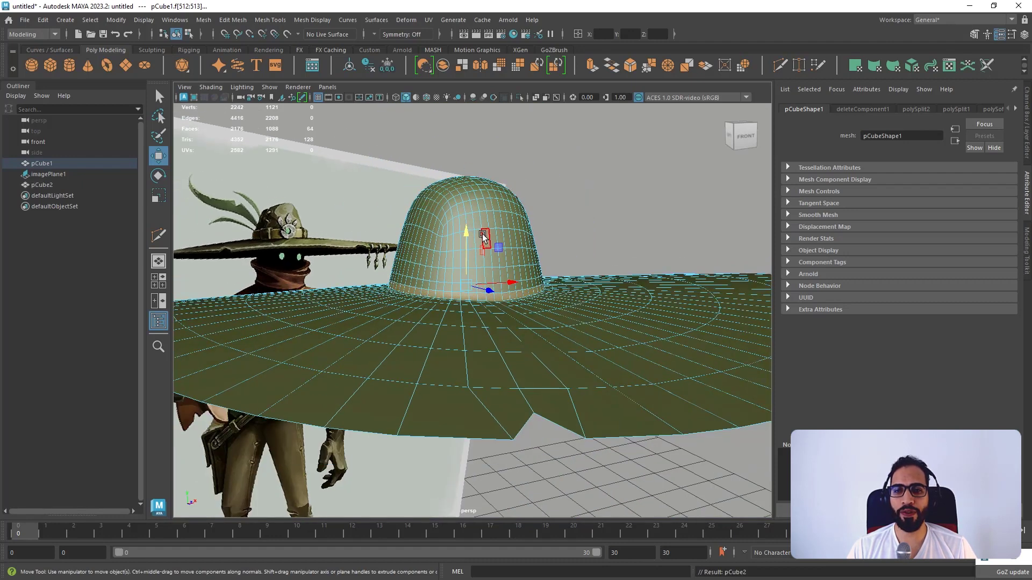
pyautogui.hotkey('ctrl', 'shift', 'i')
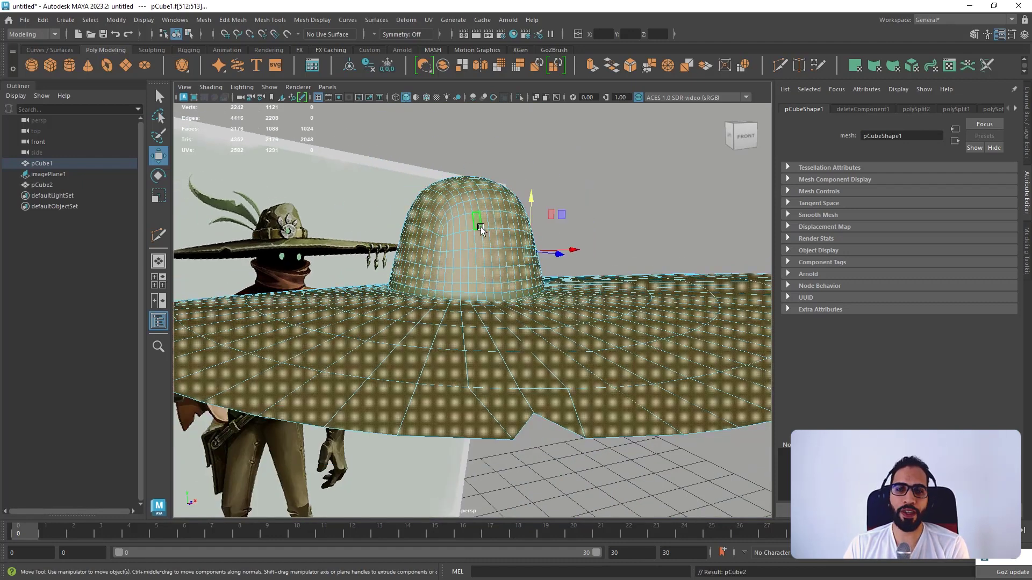
pyautogui.press('Delete')
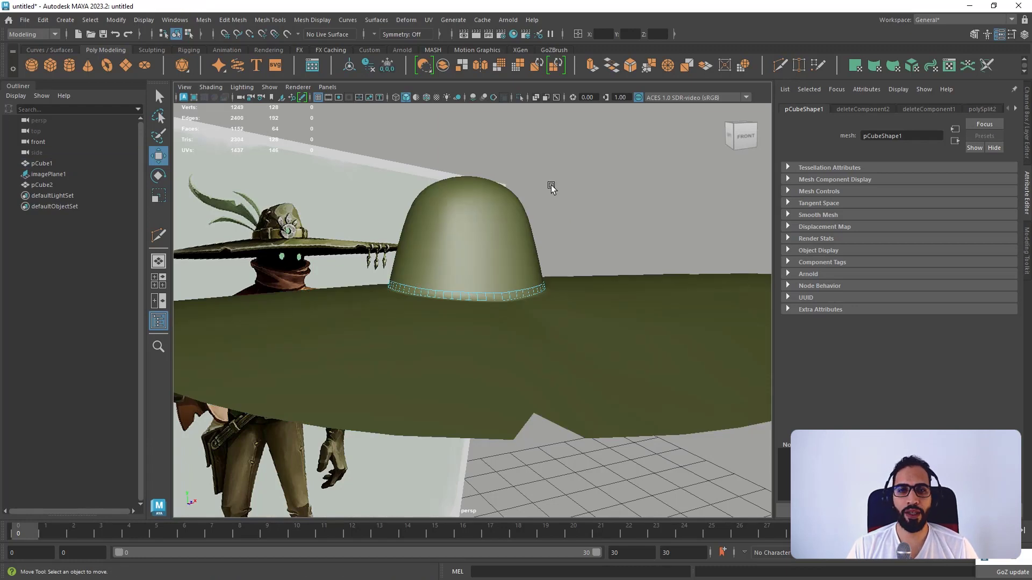
# - Select the separated face strip in object mode and raise it slightly up the crown
pyautogui.moveTo(550, 186); pyautogui.dragTo(612, 152, button='right')
pyautogui.scroll(2, 576, 201)
pyautogui.moveTo(467, 238); pyautogui.dragTo(461, 230)
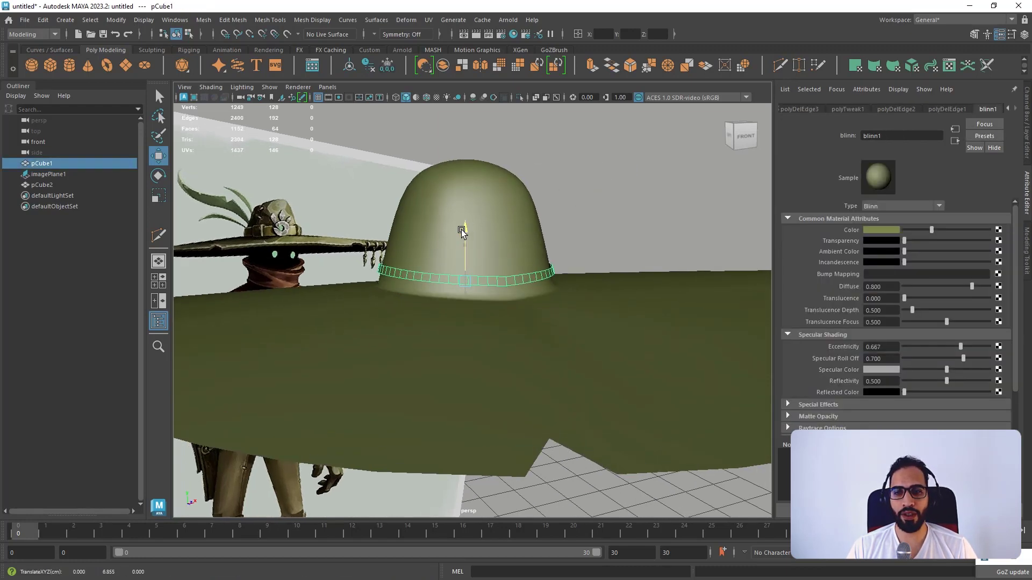
# - Undo the strip's last move, then raise only its upper edge loop to make the band taller
pyautogui.hotkey('ctrl', 'z')
pyautogui.press('F10')
pyautogui.doubleClick(449, 291)
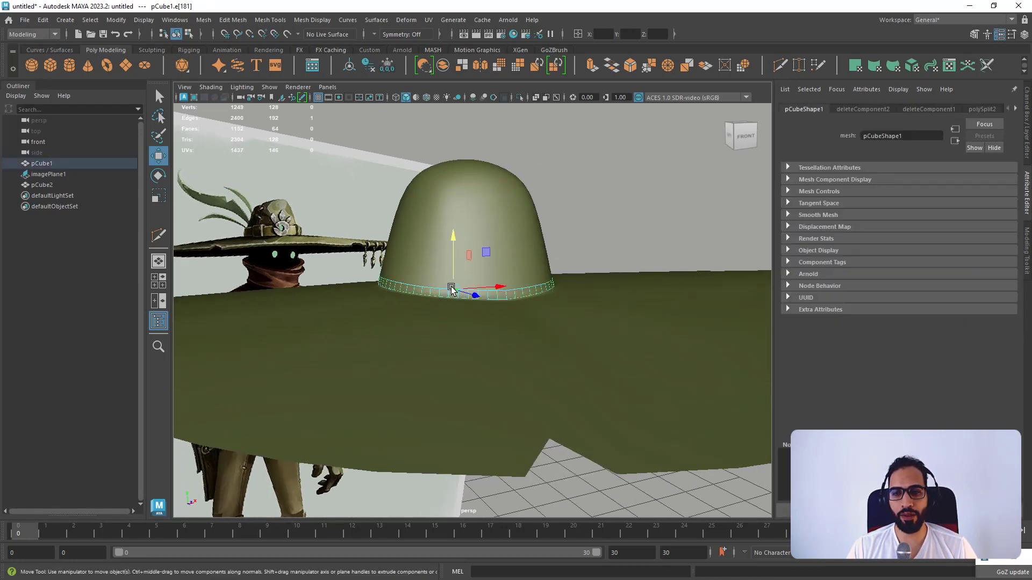
pyautogui.moveTo(467, 238); pyautogui.dragTo(470, 220)
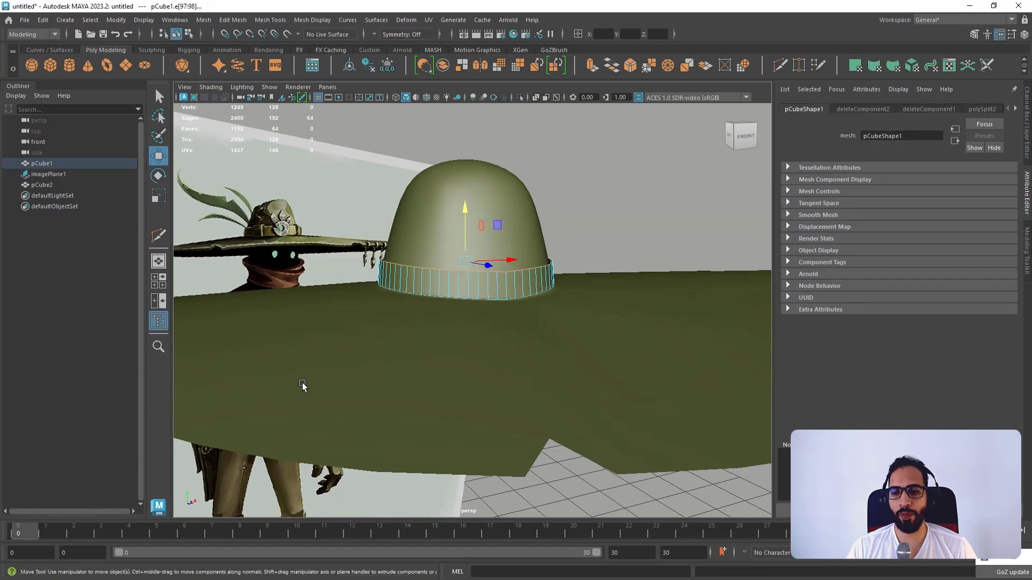
# - In the front view, flatten the band's upper edge loop vertically with the Scale tool
pyautogui.press('space')
pyautogui.press('space')
pyautogui.scroll(1, 521, 333)
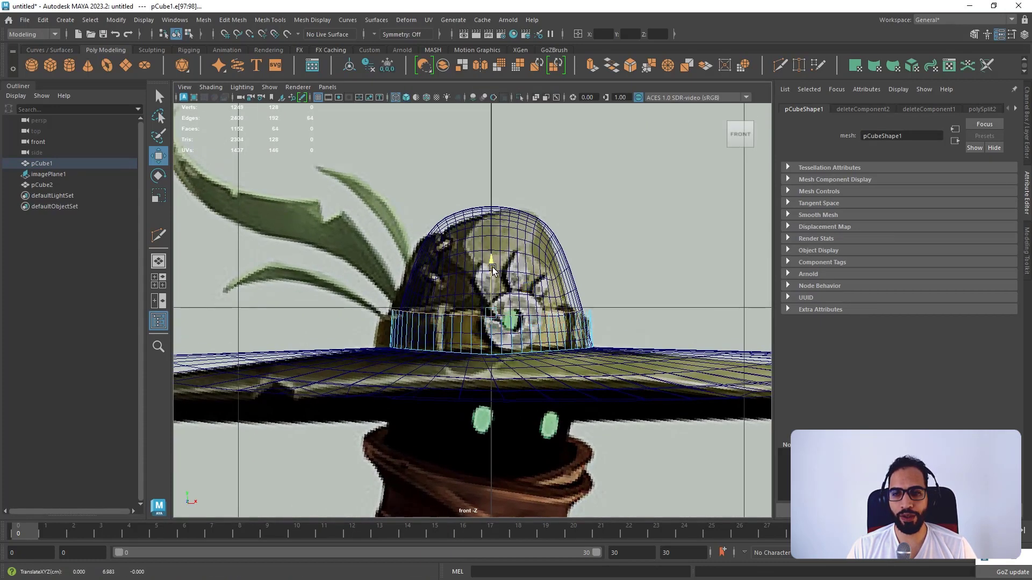
pyautogui.press('r')
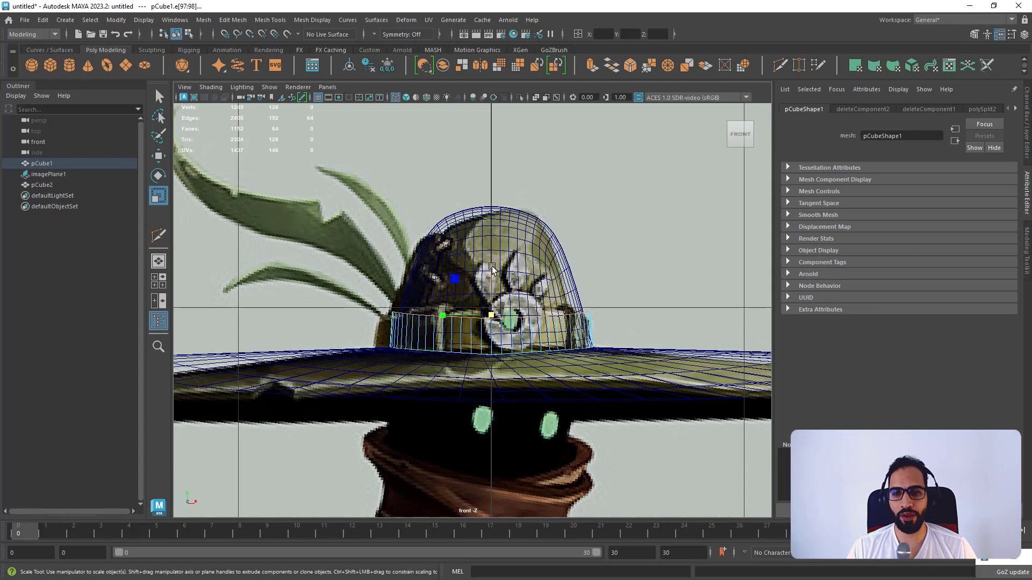
pyautogui.moveTo(493, 267); pyautogui.dragTo(492, 315)
pyautogui.scroll(1, 494, 319)
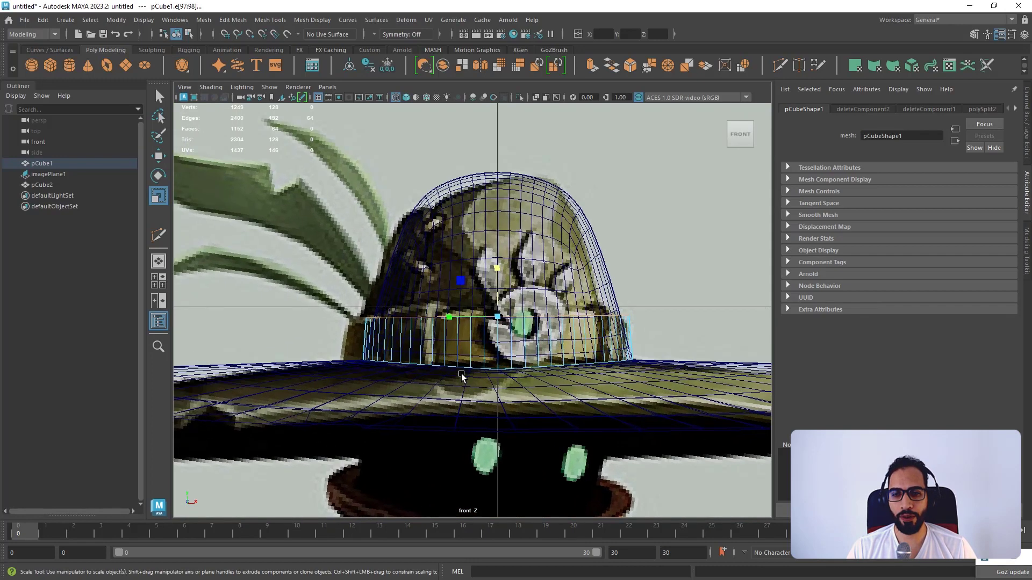
# - Flatten the band's bottom edge loop and lower it slightly to meet the brim
pyautogui.doubleClick(462, 368)
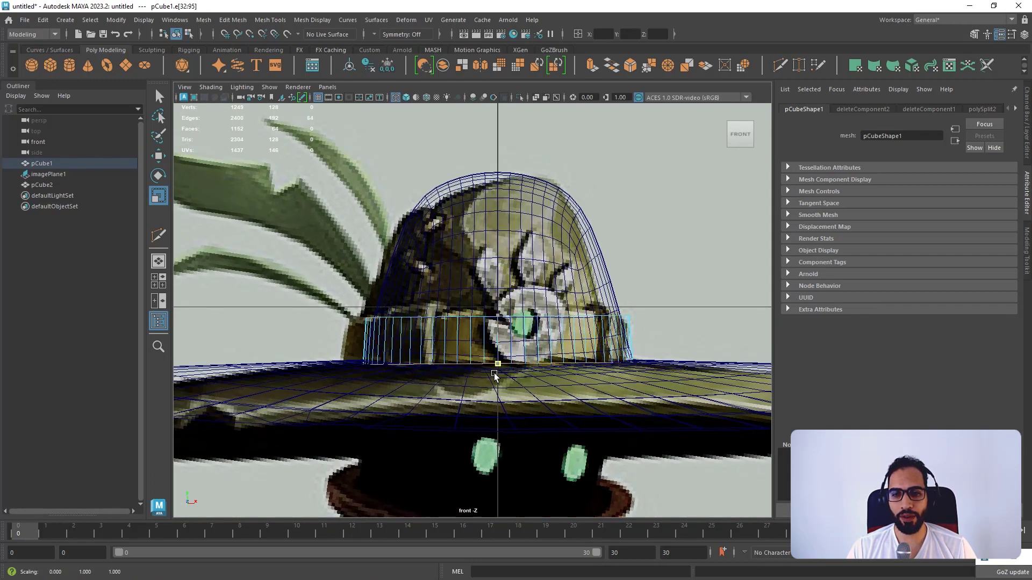
pyautogui.press('w')
pyautogui.moveTo(499, 322); pyautogui.dragTo(497, 329)
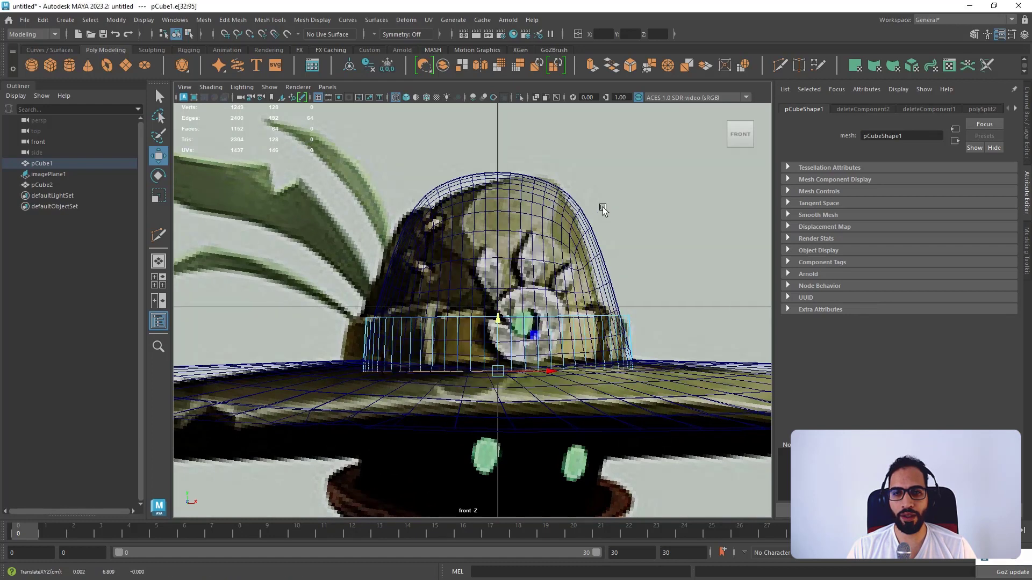
# - In the perspective view, scale the band's upper edge loop inward to hug the crown
pyautogui.press('space')
pyautogui.press('space')
pyautogui.scroll(3, 543, 267)
pyautogui.keyDown('alt'); pyautogui.moveTo(540, 278); pyautogui.dragTo(454, 317); pyautogui.keyUp('alt')
pyautogui.click(439, 337)
pyautogui.press('r')
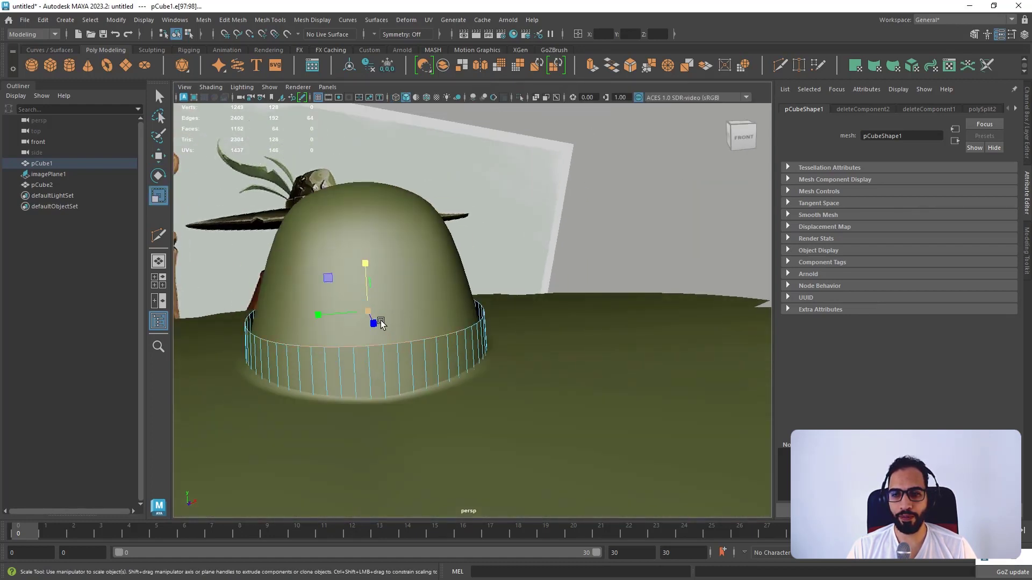
pyautogui.moveTo(368, 310); pyautogui.dragTo(358, 317)
pyautogui.keyDown('alt'); pyautogui.moveTo(433, 283); pyautogui.dragTo(618, 210); pyautogui.keyUp('alt')
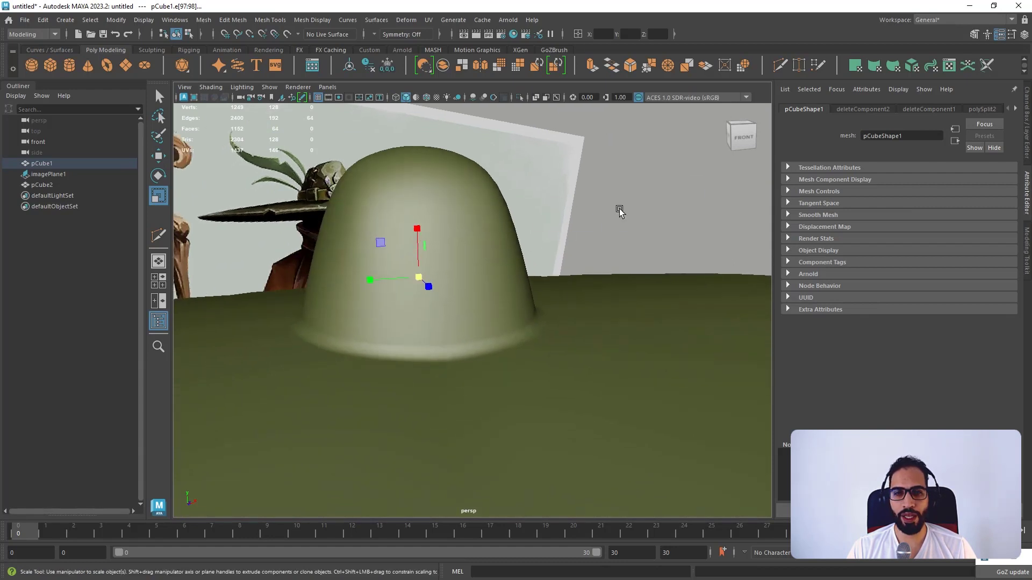
# - In object mode, extrude the whole band with a thickness of 0.02
pyautogui.moveTo(618, 208); pyautogui.dragTo(657, 189, button='right')
pyautogui.click(585, 66)
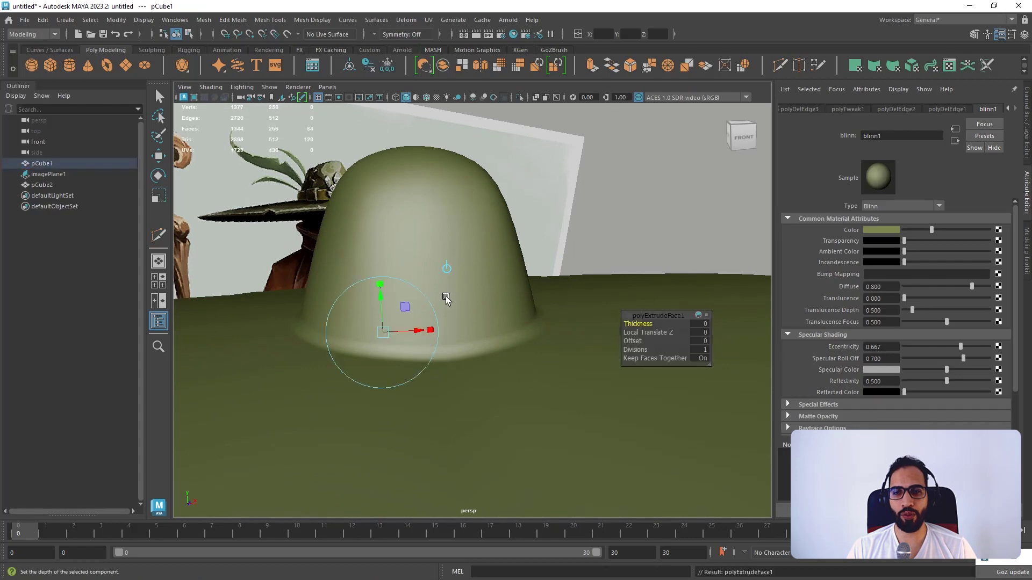
pyautogui.click(632, 322)
pyautogui.moveTo(632, 321); pyautogui.dragTo(632, 322)
pyautogui.keyDown('alt'); pyautogui.moveTo(599, 247); pyautogui.dragTo(578, 246); pyautogui.keyUp('alt')
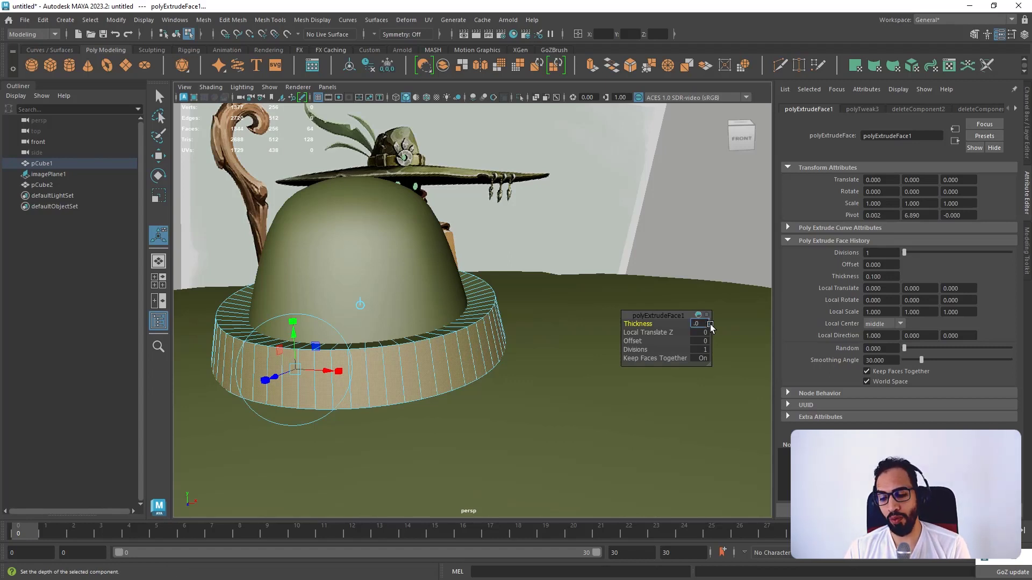
pyautogui.write('2')
pyautogui.press('Return')
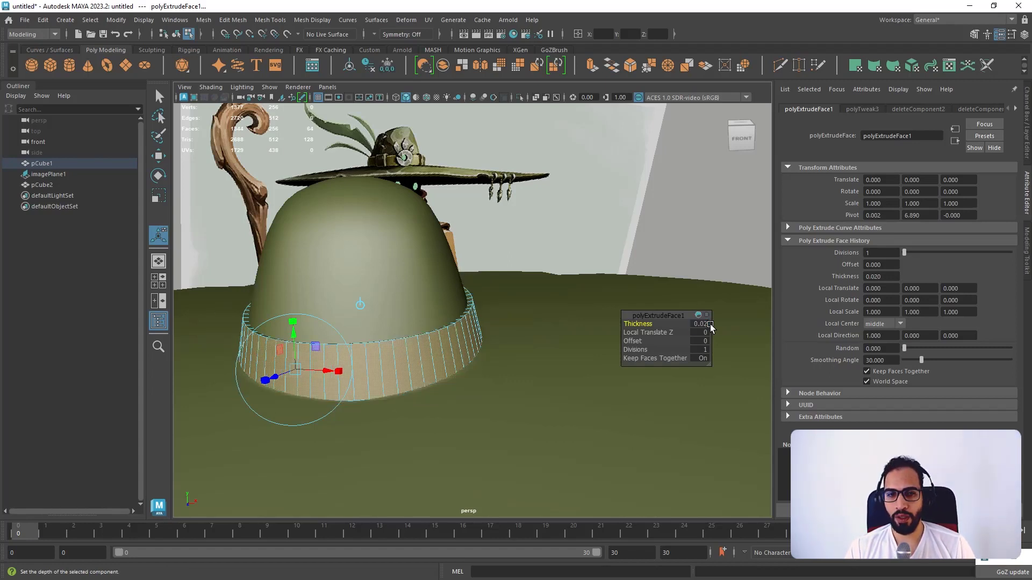
# - Set the band extrusion's thickness to 0.035, return to object mode and deselect the band
pyautogui.keyDown('alt'); pyautogui.moveTo(414, 307); pyautogui.dragTo(505, 301); pyautogui.keyUp('alt')
pyautogui.click(701, 324)
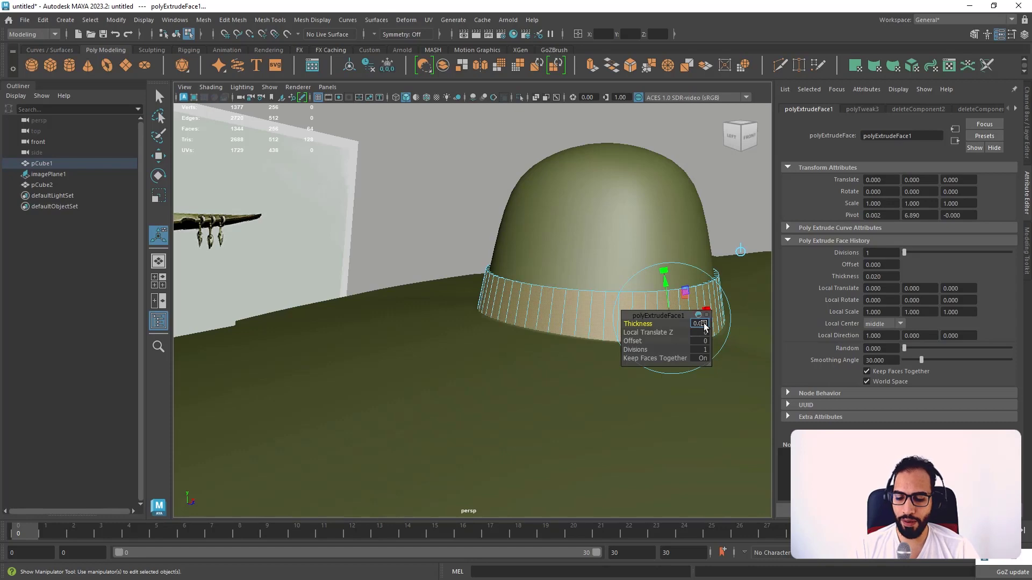
pyautogui.write('0.035')
pyautogui.press('Return')
pyautogui.keyDown('alt'); pyautogui.moveTo(558, 343); pyautogui.dragTo(477, 345); pyautogui.keyUp('alt')
pyautogui.scroll(-5, 477, 346)
pyautogui.keyDown('alt'); pyautogui.moveTo(435, 309); pyautogui.dragTo(447, 302); pyautogui.keyUp('alt')
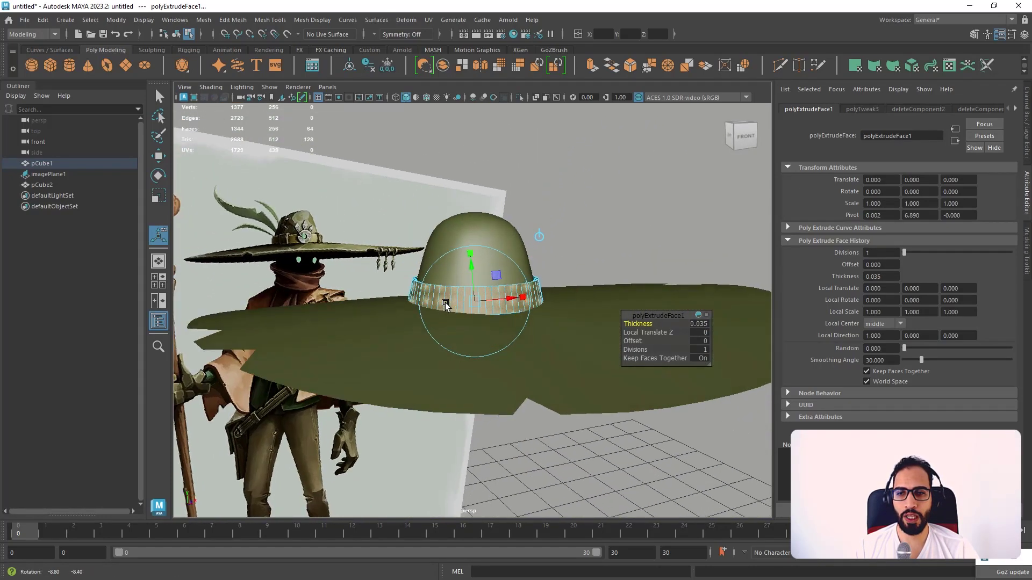
pyautogui.scroll(-3, 602, 199)
pyautogui.press('w')
pyautogui.moveTo(602, 208); pyautogui.dragTo(633, 194, button='right')
pyautogui.click(607, 219)
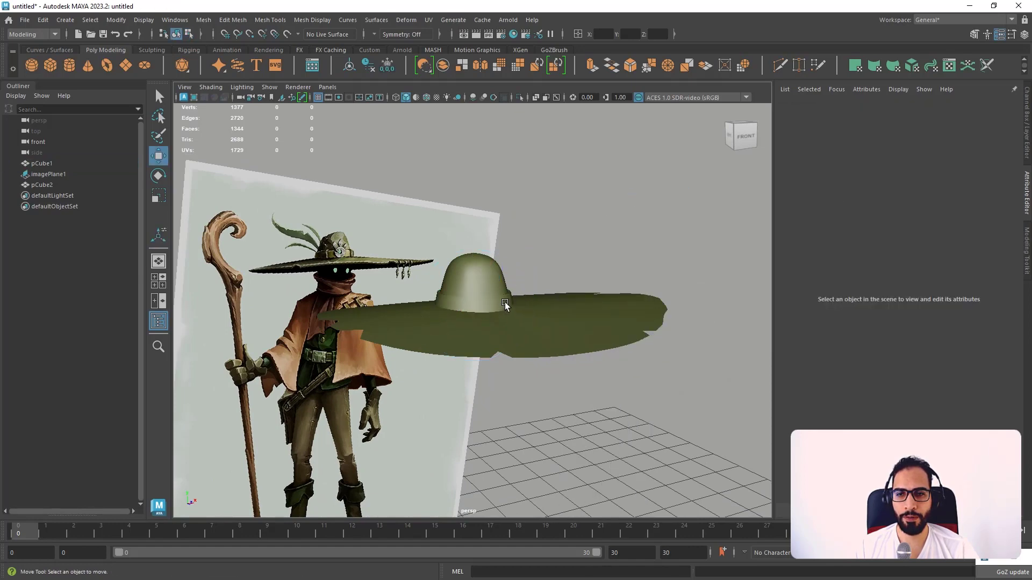
# - Assign a new Blinn material to the band and sample its pale khaki color from the reference hat
pyautogui.click(505, 305)
pyautogui.moveTo(580, 285); pyautogui.dragTo(543, 559, button='right')
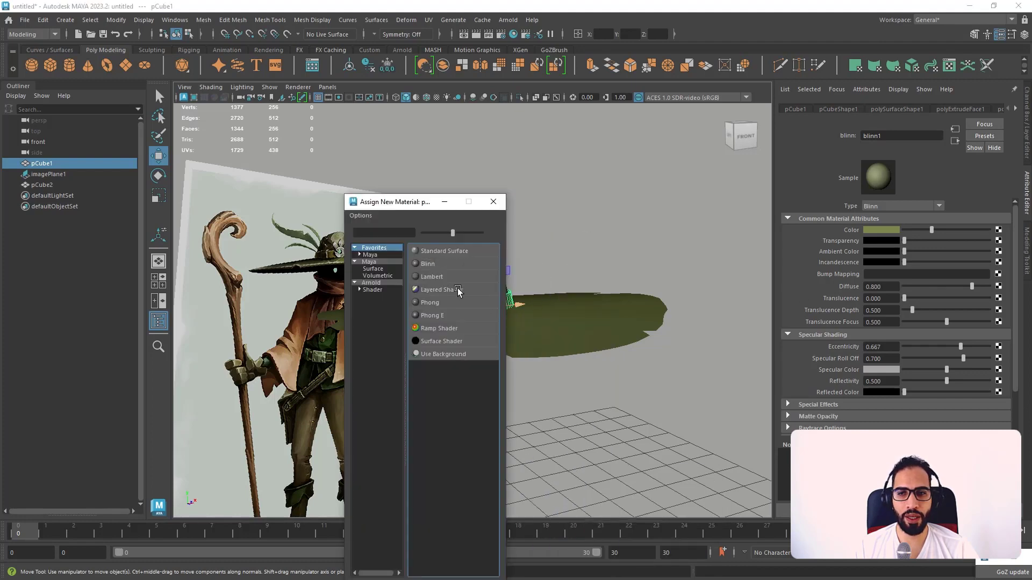
pyautogui.click(433, 264)
pyautogui.click(882, 230)
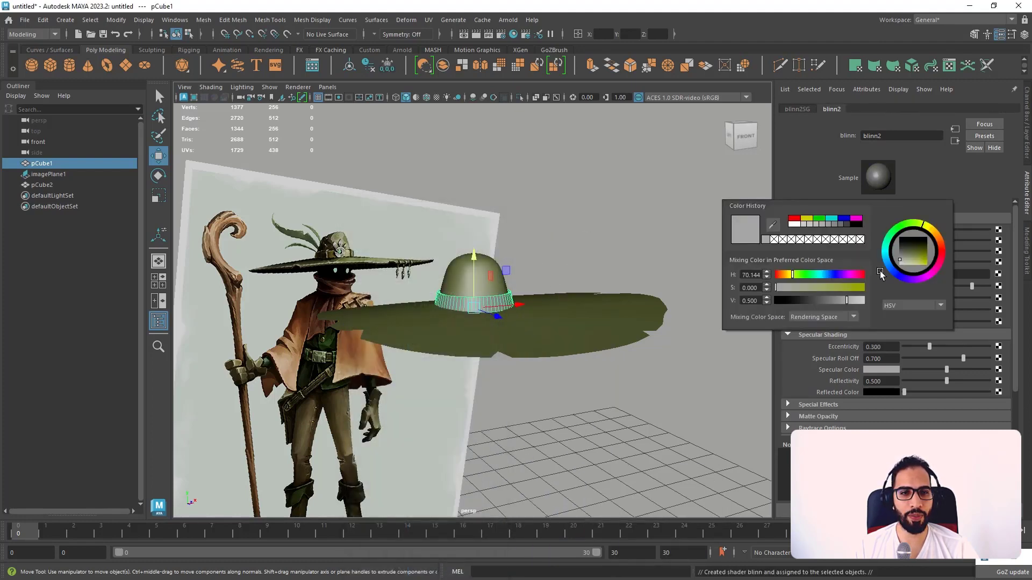
pyautogui.click(770, 227)
pyautogui.click(348, 253)
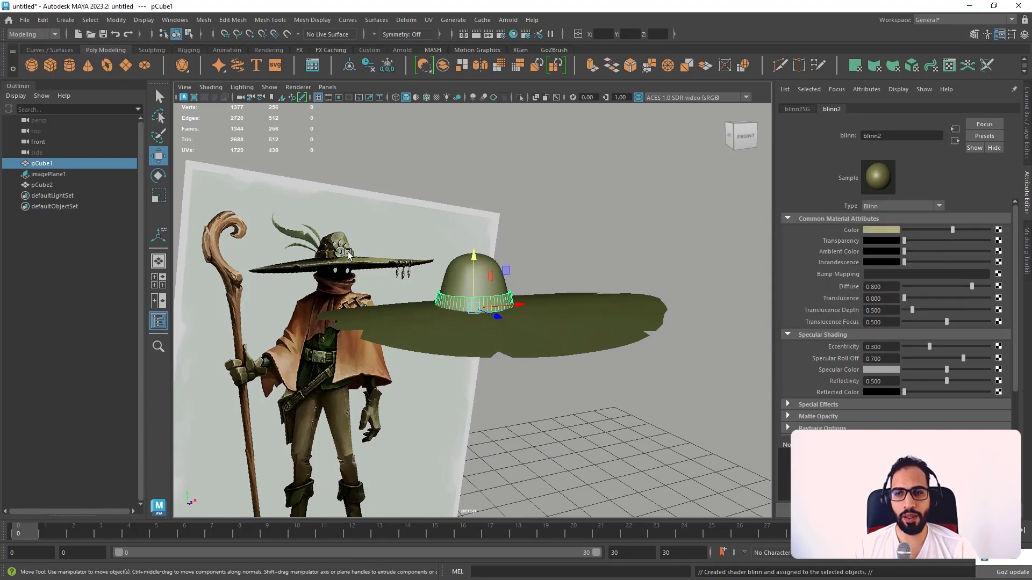
pyautogui.click(674, 258)
# - Select the edge loop along the band's upper rim, lower it slightly and return to object mode
pyautogui.keyDown('alt'); pyautogui.moveTo(673, 258); pyautogui.dragTo(600, 317); pyautogui.keyUp('alt')
pyautogui.keyDown('alt'); pyautogui.moveTo(493, 225); pyautogui.dragTo(518, 289); pyautogui.keyUp('alt')
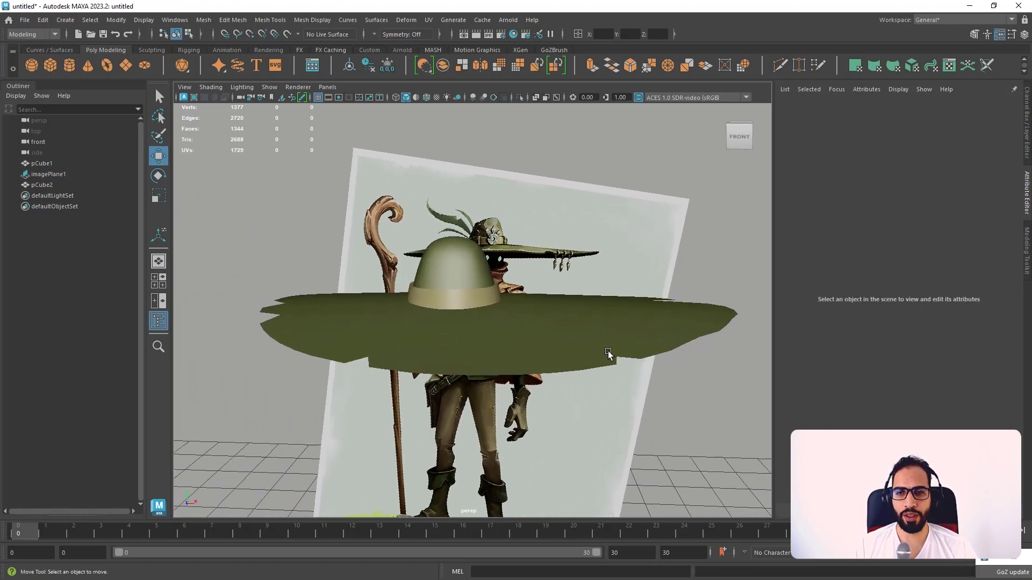
pyautogui.scroll(6, 542, 314)
pyautogui.click(479, 299)
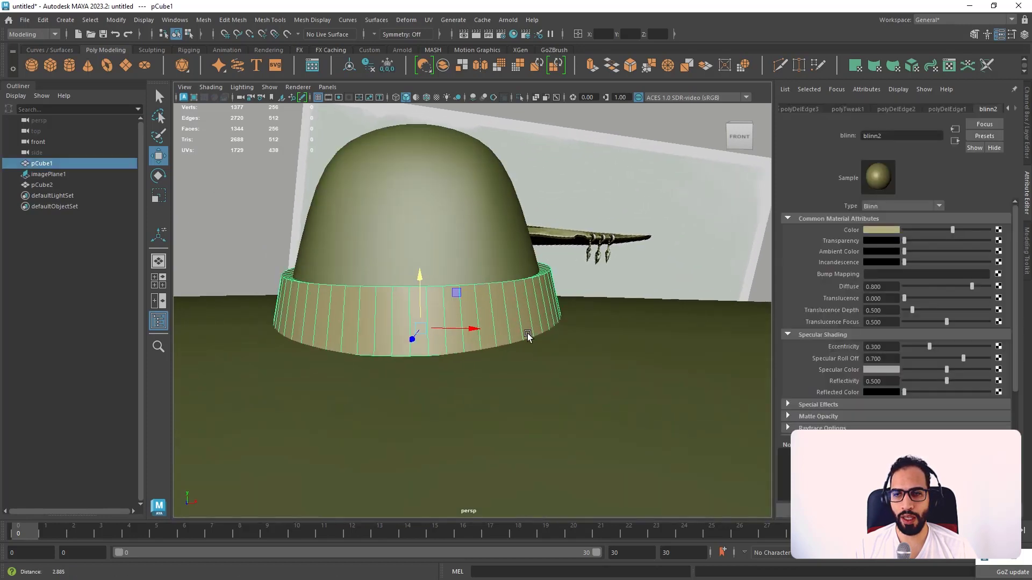
pyautogui.scroll(2, 528, 334)
pyautogui.moveTo(496, 274); pyautogui.dragTo(495, 245, button='right')
pyautogui.doubleClick(480, 277)
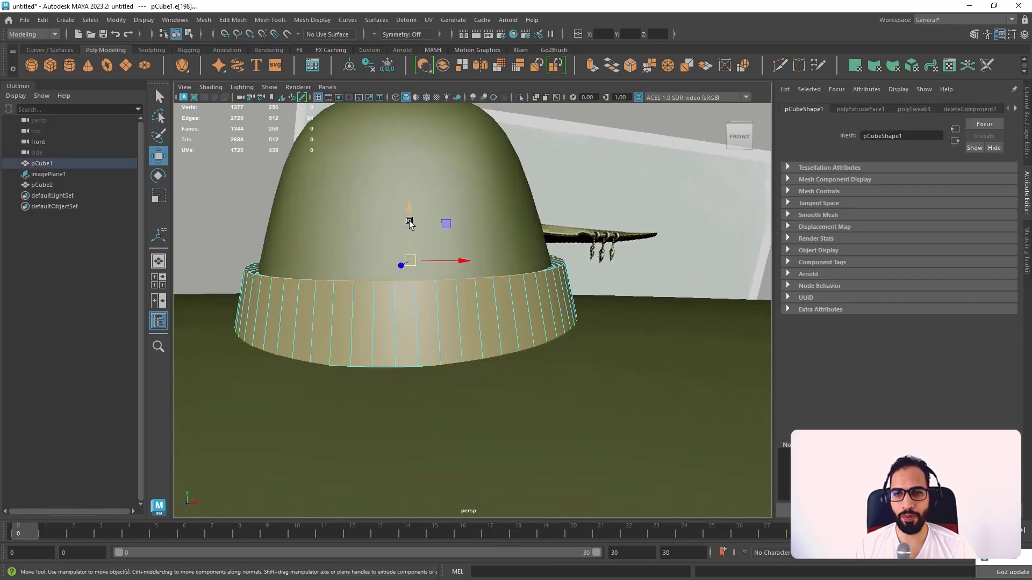
pyautogui.moveTo(409, 221); pyautogui.dragTo(410, 226)
pyautogui.scroll(-4, 414, 242)
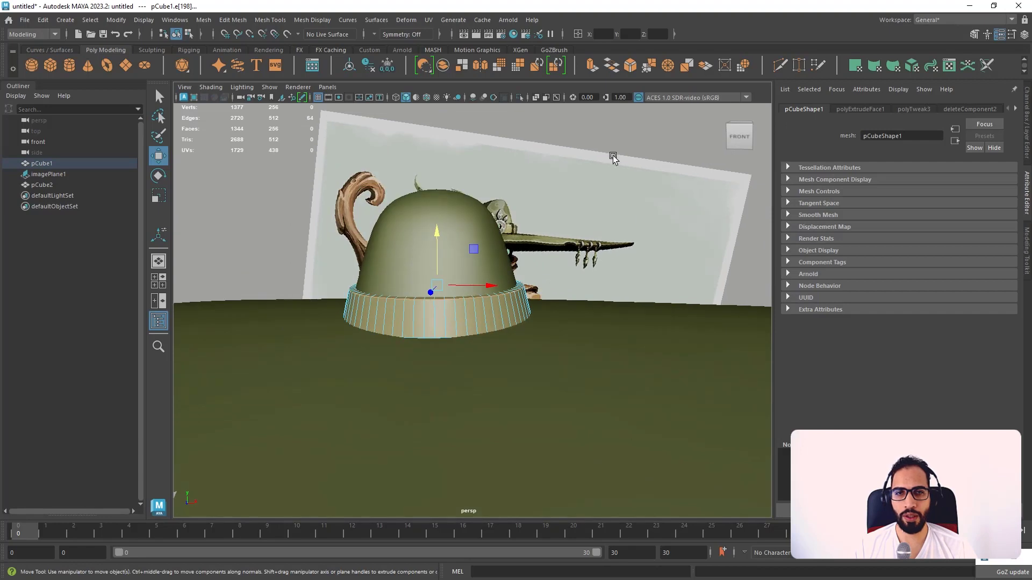
pyautogui.moveTo(613, 156); pyautogui.dragTo(662, 138, button='right')
pyautogui.click(657, 138)
# - Examine the band around the crown from several angles and compare it with the reference hat
pyautogui.scroll(-4, 512, 193)
pyautogui.moveTo(509, 194)
pyautogui.keyDown('alt'); pyautogui.mouseDown()
pyautogui.moveTo(551, 199)
pyautogui.moveTo(511, 207)
pyautogui.mouseUp(); pyautogui.keyUp('alt')
pyautogui.scroll(3, 497, 271)
pyautogui.scroll(2, 523, 310)
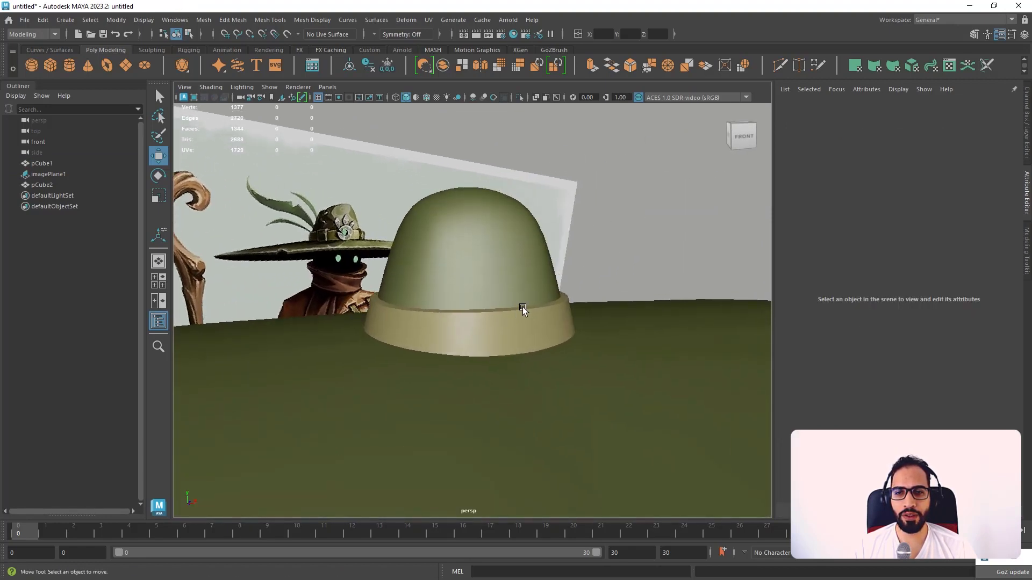
pyautogui.scroll(-2, 524, 314)
pyautogui.scroll(5, 537, 328)
pyautogui.click(550, 336)
pyautogui.scroll(-4, 530, 270)
pyautogui.keyDown('alt'); pyautogui.moveTo(625, 257); pyautogui.dragTo(652, 265); pyautogui.keyUp('alt')
pyautogui.click(599, 285)
pyautogui.keyDown('alt'); pyautogui.moveTo(600, 286); pyautogui.dragTo(486, 281); pyautogui.keyUp('alt')
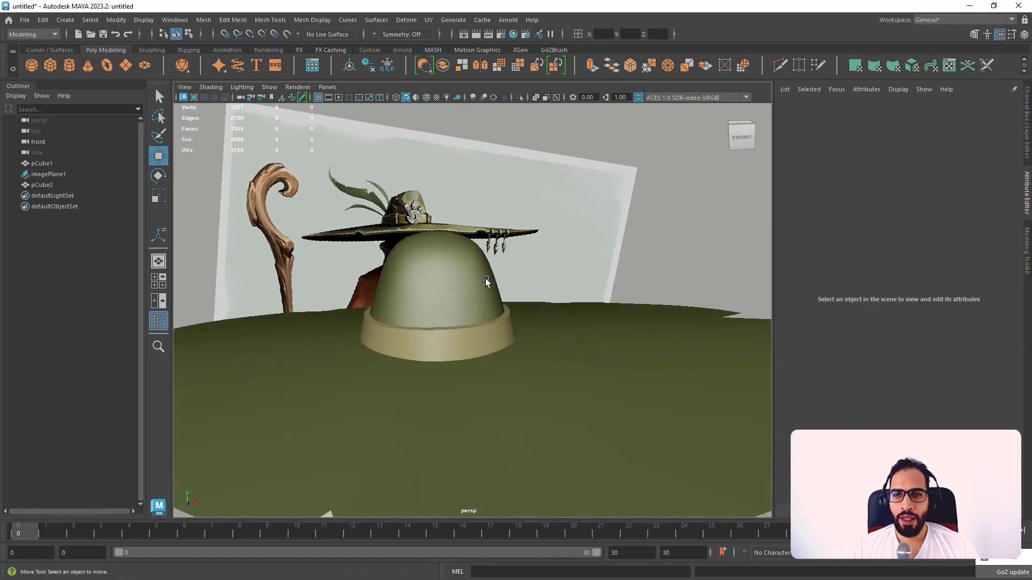
# - Create a polygon cylinder and raise it straight up to the height of the hat
pyautogui.press('space')
pyautogui.press('space')
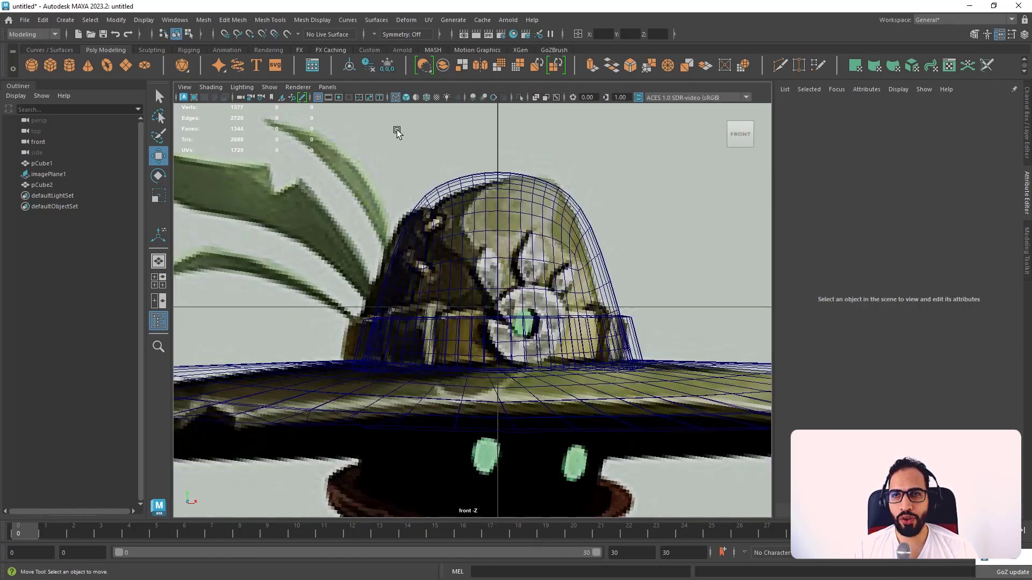
pyautogui.click(70, 66)
pyautogui.press('space')
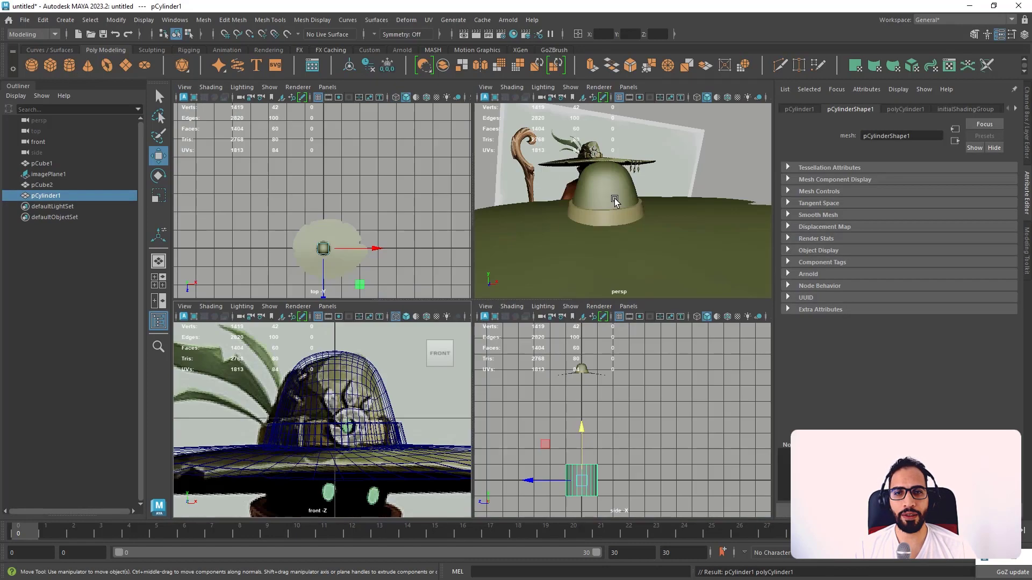
pyautogui.press('space')
pyautogui.scroll(-8, 457, 265)
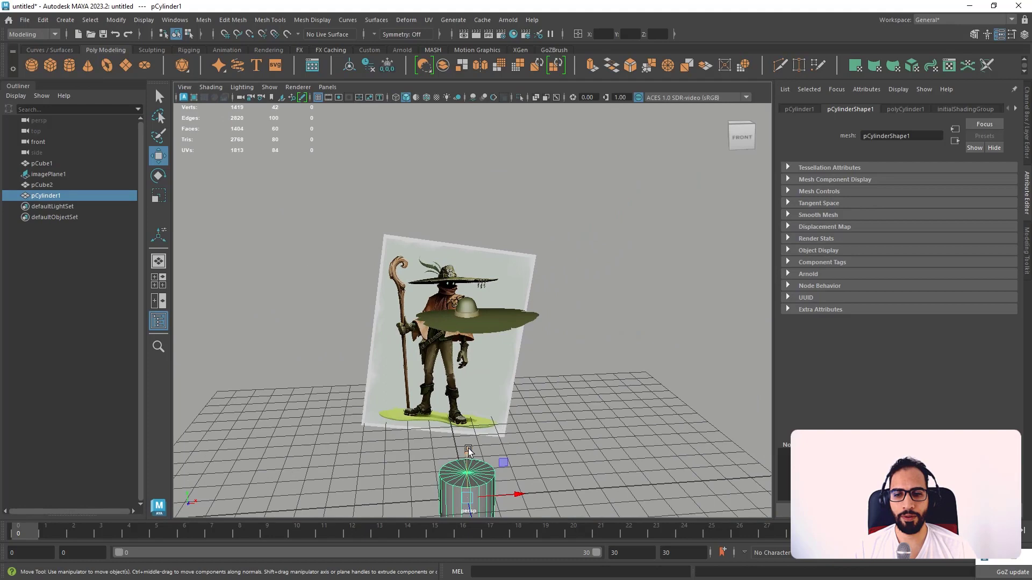
pyautogui.moveTo(468, 450); pyautogui.dragTo(468, 266)
pyautogui.press('f')
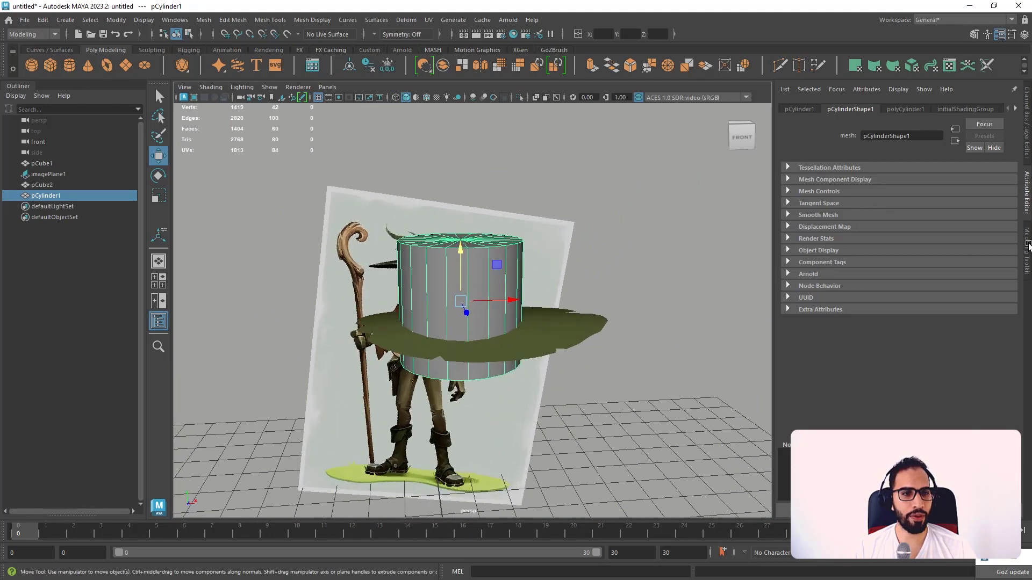
# - Set the cylinder's cap subdivisions to 2 and its axis subdivisions to 32
pyautogui.click(1024, 135)
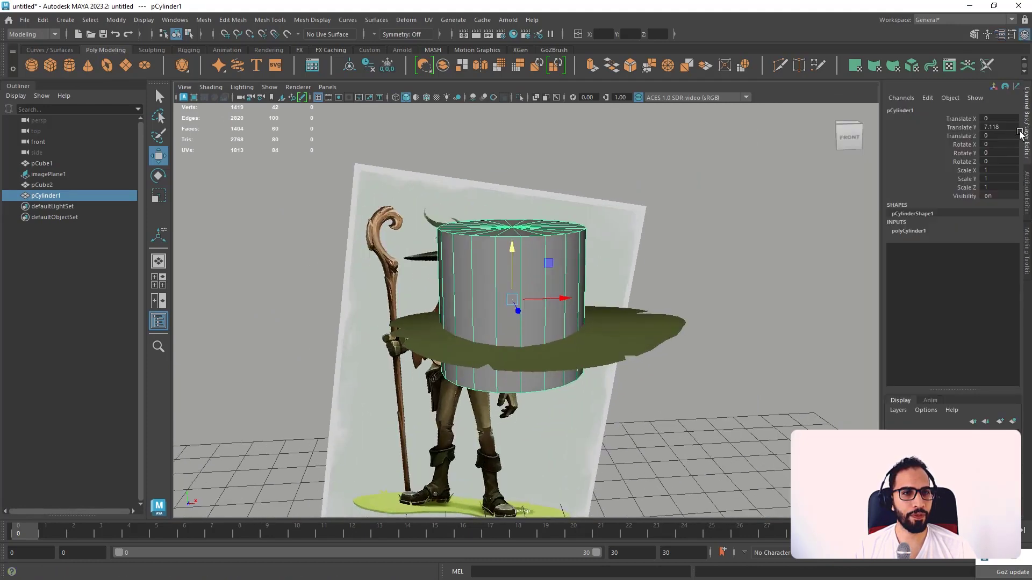
pyautogui.click(920, 231)
pyautogui.keyDown('alt'); pyautogui.moveTo(687, 246); pyautogui.dragTo(790, 308, button='right'); pyautogui.keyUp('alt')
pyautogui.click(951, 282)
pyautogui.keyDown('alt'); pyautogui.moveTo(743, 254); pyautogui.dragTo(750, 262); pyautogui.keyUp('alt')
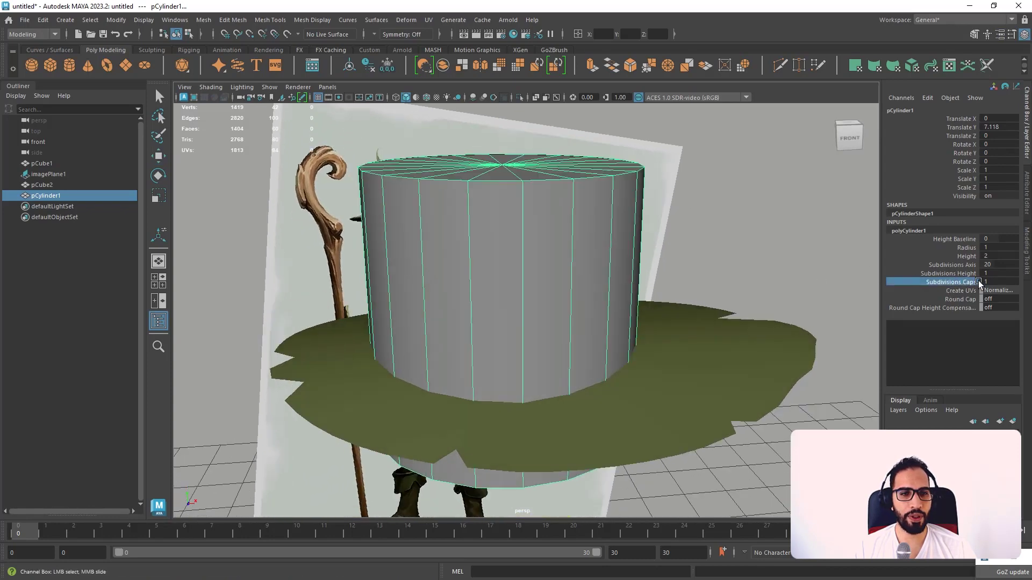
pyautogui.click(997, 282)
pyautogui.write('2')
pyautogui.press('Return')
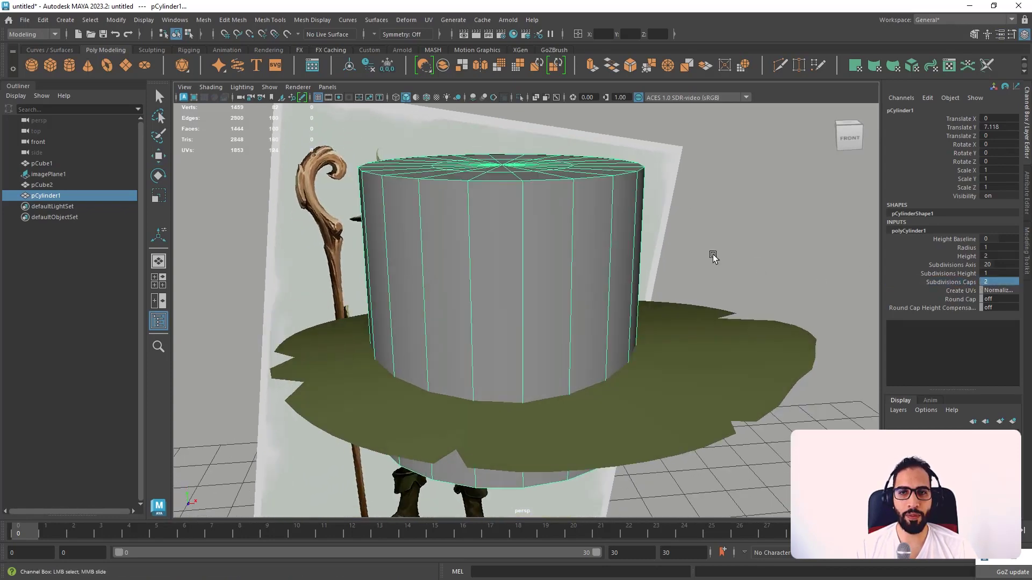
pyautogui.keyDown('alt'); pyautogui.moveTo(713, 257); pyautogui.dragTo(730, 271); pyautogui.keyUp('alt')
pyautogui.click(999, 265)
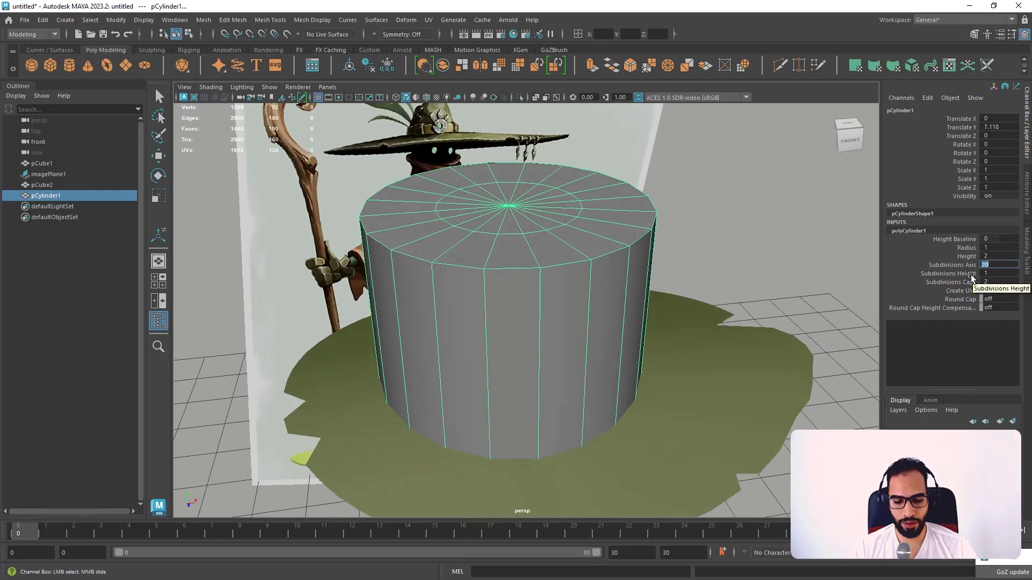
pyautogui.press('Return')
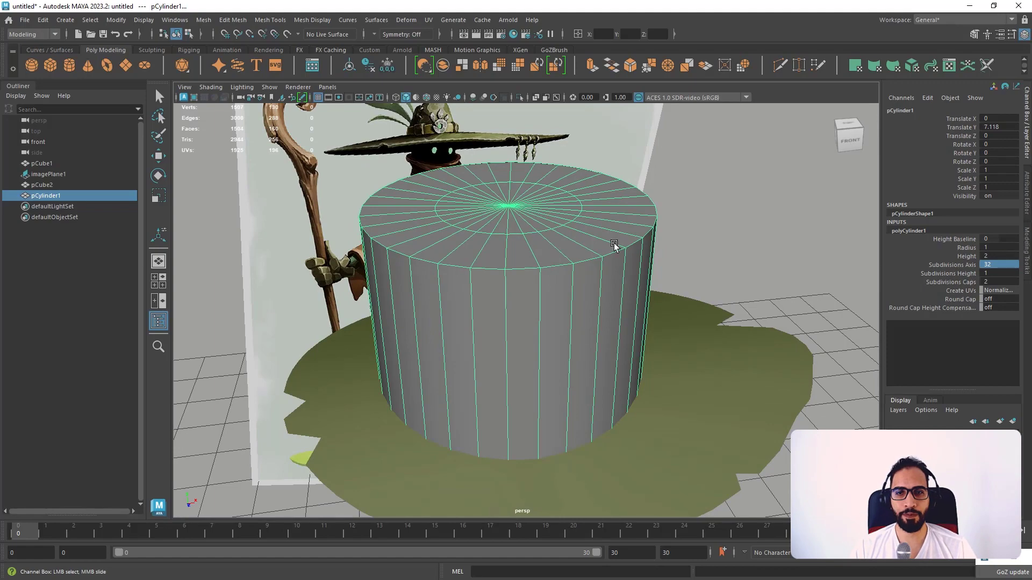
# - Rotate the cylinder 90 degrees about X so its cap faces forward in the front view
pyautogui.press('f')
pyautogui.press('w')
pyautogui.press('space')
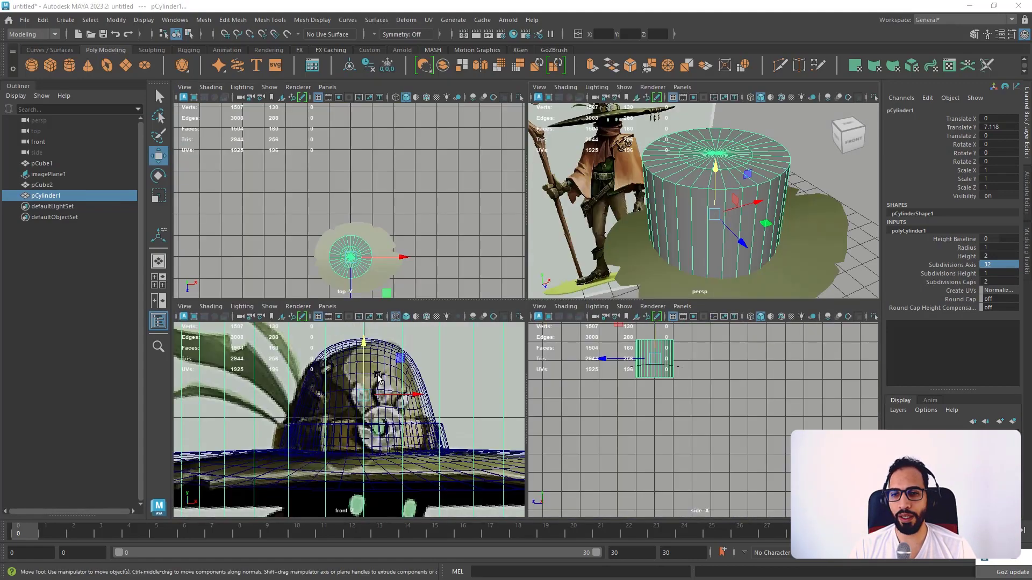
pyautogui.press('space')
pyautogui.scroll(-5, 528, 301)
pyautogui.press('e')
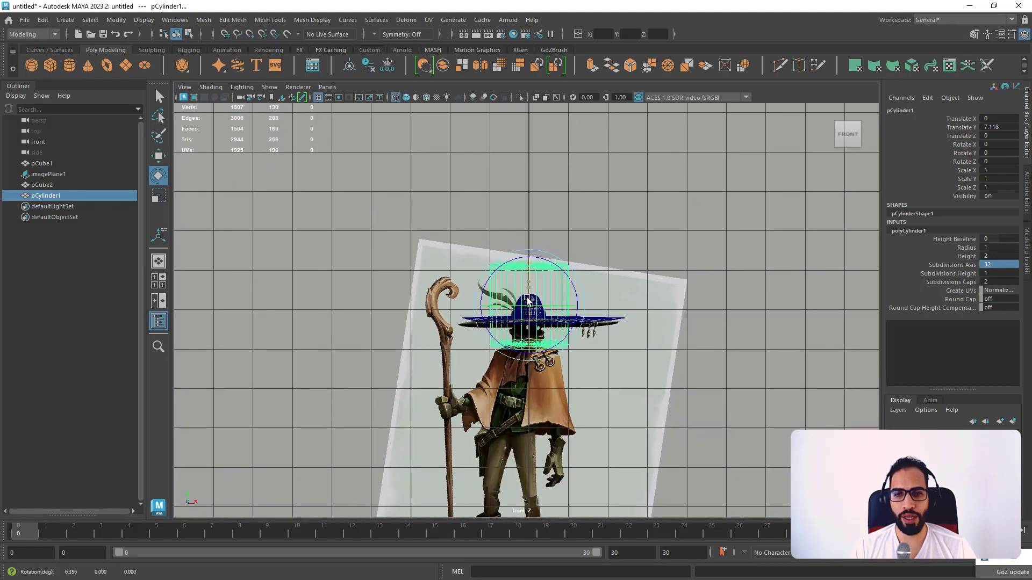
pyautogui.moveTo(528, 301); pyautogui.dragTo(868, 191)
pyautogui.hotkey('ctrl', 'z')
pyautogui.doubleClick(1001, 144)
pyautogui.write('90')
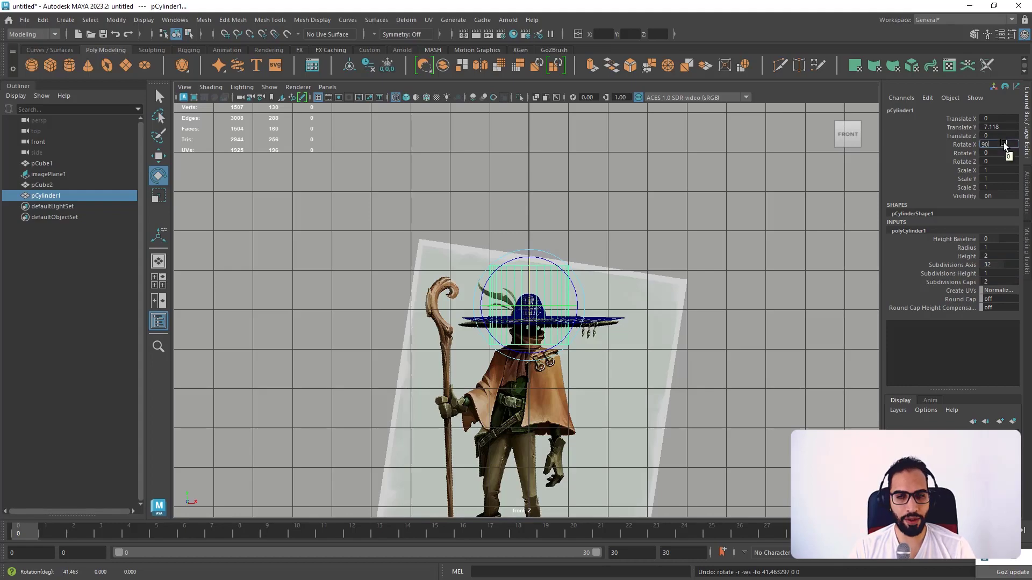
pyautogui.press('Return')
# - Scale the cylinder uniformly to about 0.107 and lower it to the reference ornament's height, at about 6.913 in Y
pyautogui.scroll(5, 545, 300)
pyautogui.press('r')
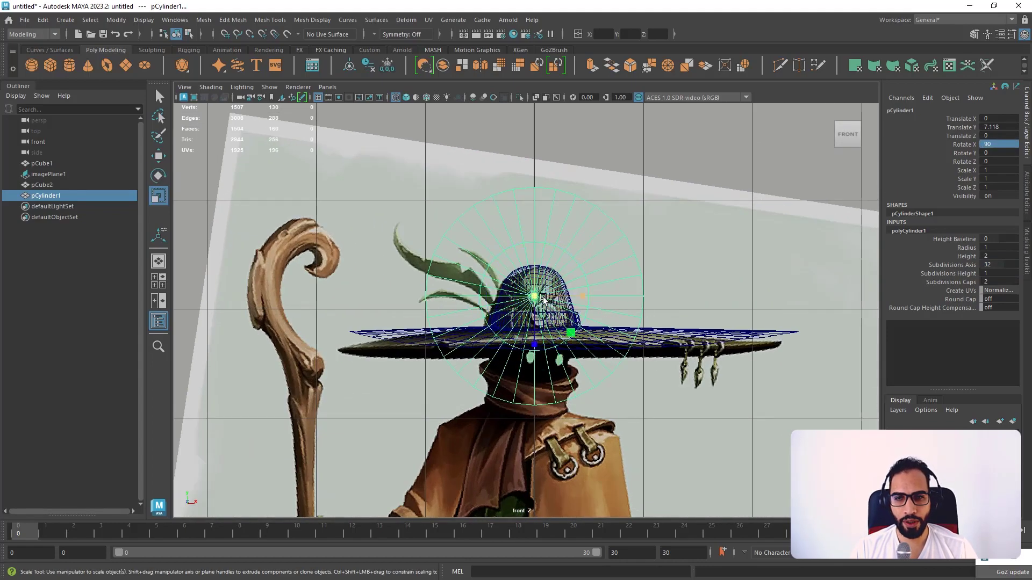
pyautogui.moveTo(545, 300); pyautogui.dragTo(398, 295)
pyautogui.scroll(3, 399, 295)
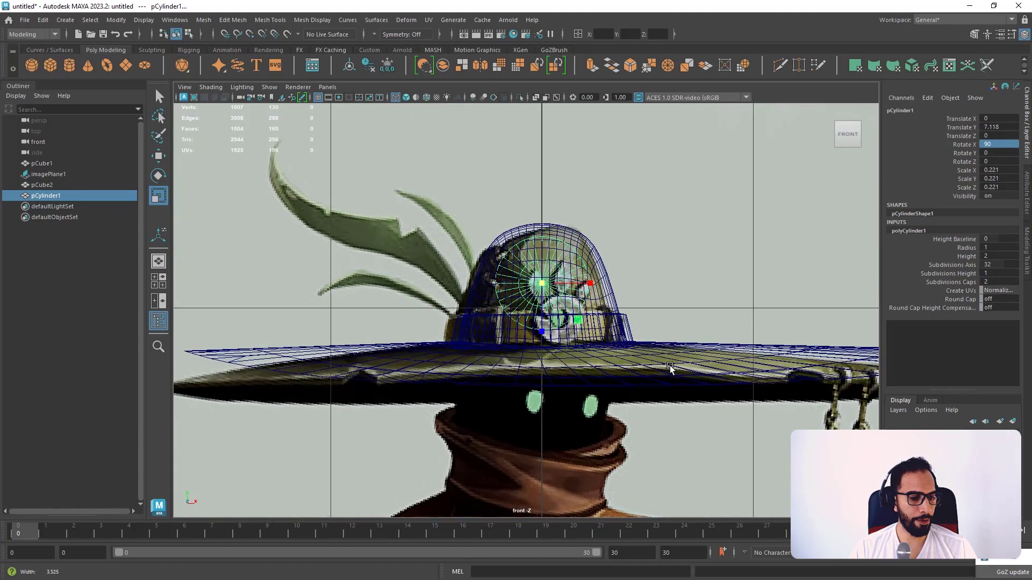
pyautogui.scroll(4, 653, 295)
pyautogui.press('w')
pyautogui.moveTo(477, 248); pyautogui.dragTo(435, 324)
pyautogui.press('r')
pyautogui.moveTo(434, 360); pyautogui.dragTo(354, 376)
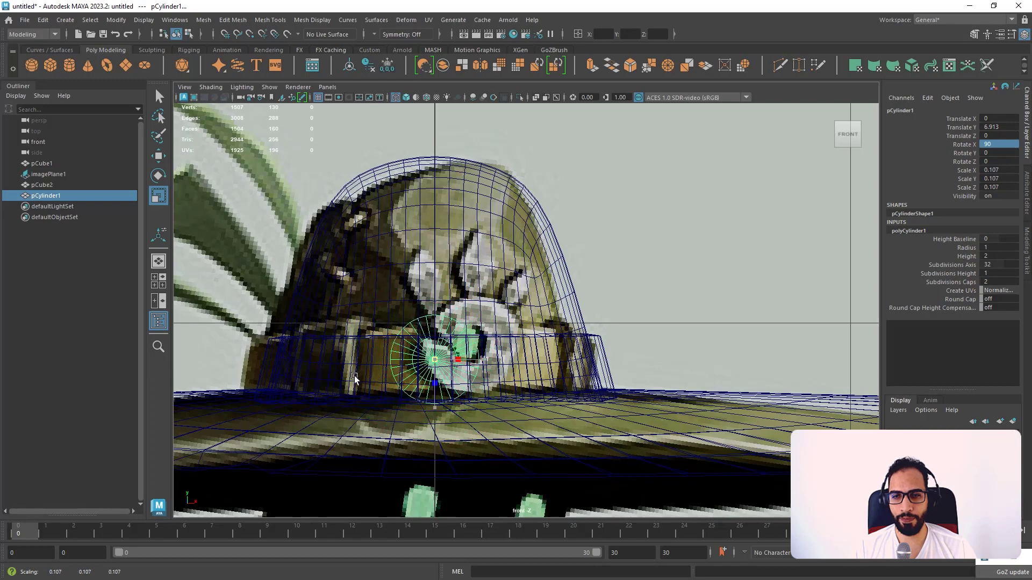
pyautogui.press('w')
pyautogui.moveTo(475, 328); pyautogui.dragTo(508, 313)
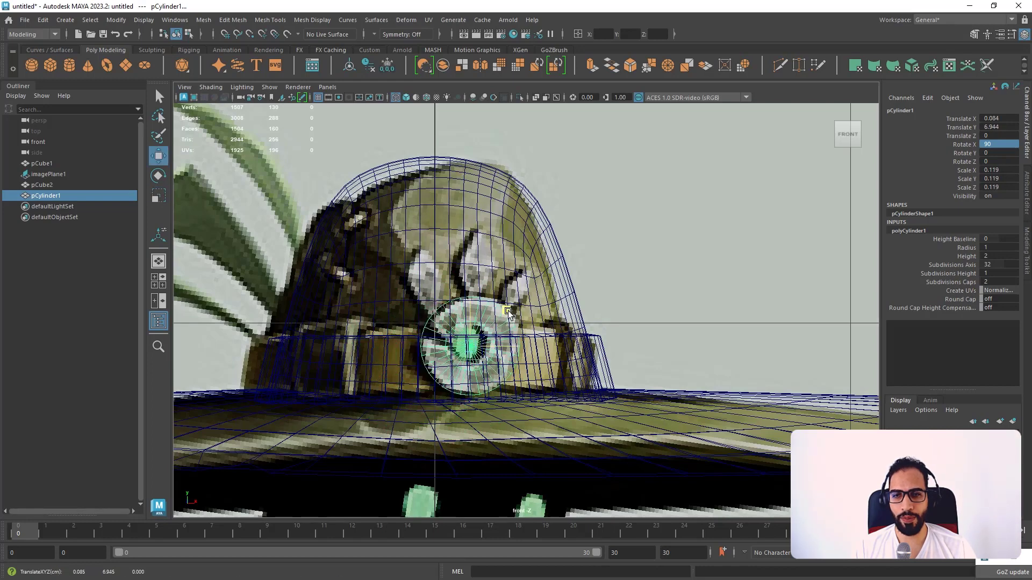
pyautogui.hotkey('ctrl', 'z')
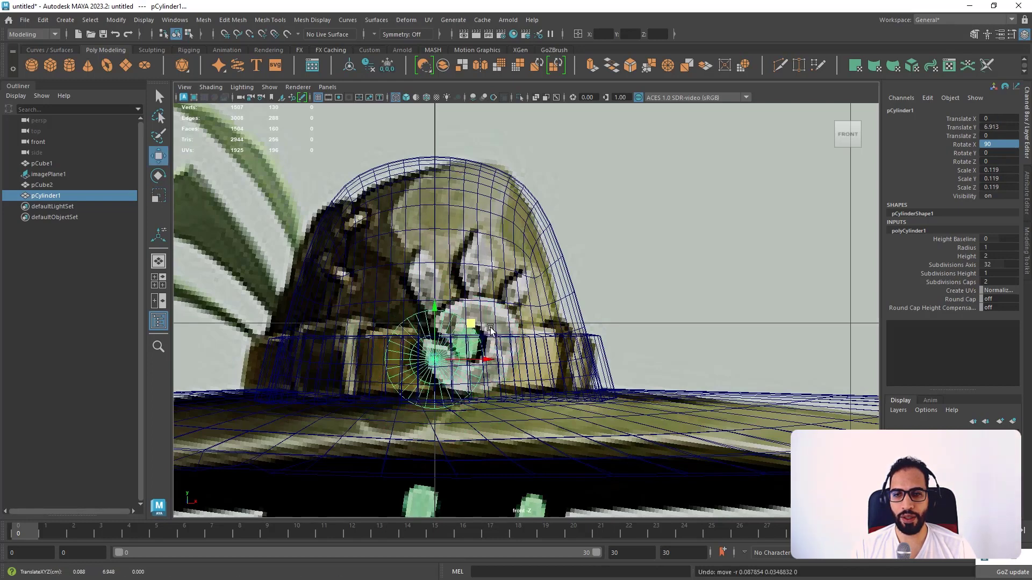
pyautogui.moveTo(436, 324); pyautogui.dragTo(436, 314)
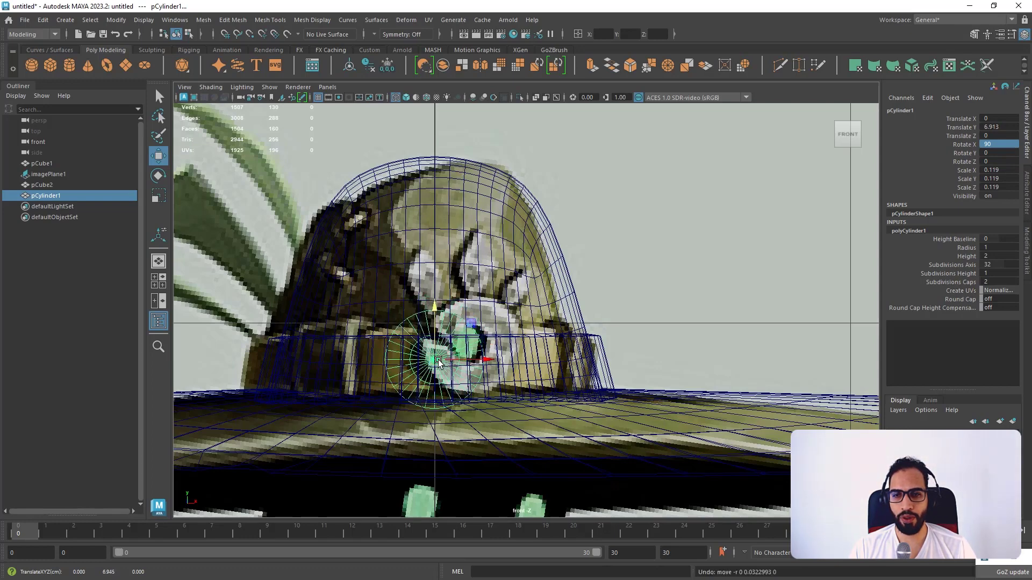
# - Scale the cylinder uniformly to about 0.129 and raise it along Y to about 6.948
pyautogui.press('r')
pyautogui.press('w')
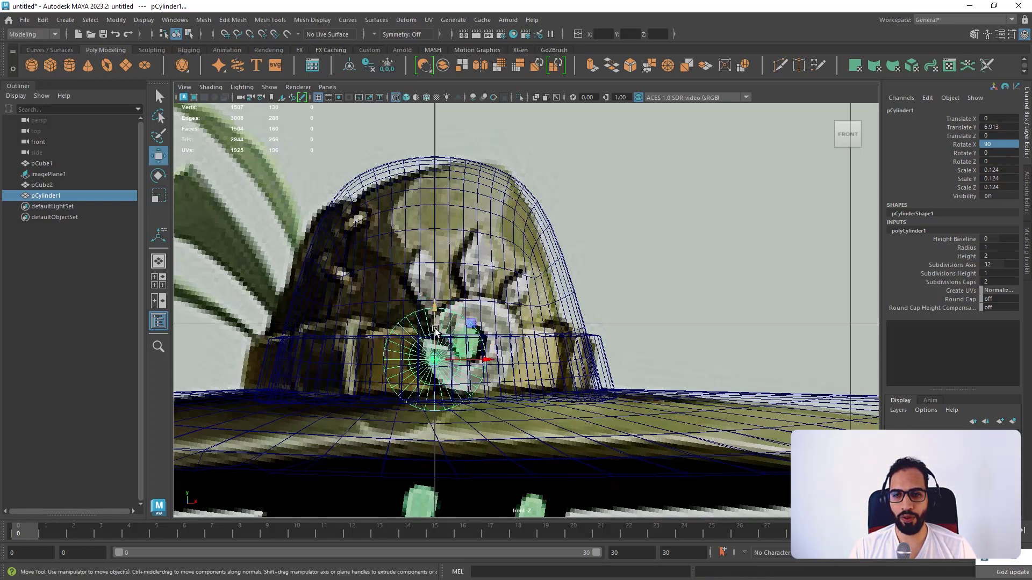
pyautogui.moveTo(436, 326)
pyautogui.mouseDown()
pyautogui.moveTo(436, 317)
pyautogui.moveTo(442, 347)
pyautogui.moveTo(438, 312)
pyautogui.mouseUp()
pyautogui.press('r')
pyautogui.press('w')
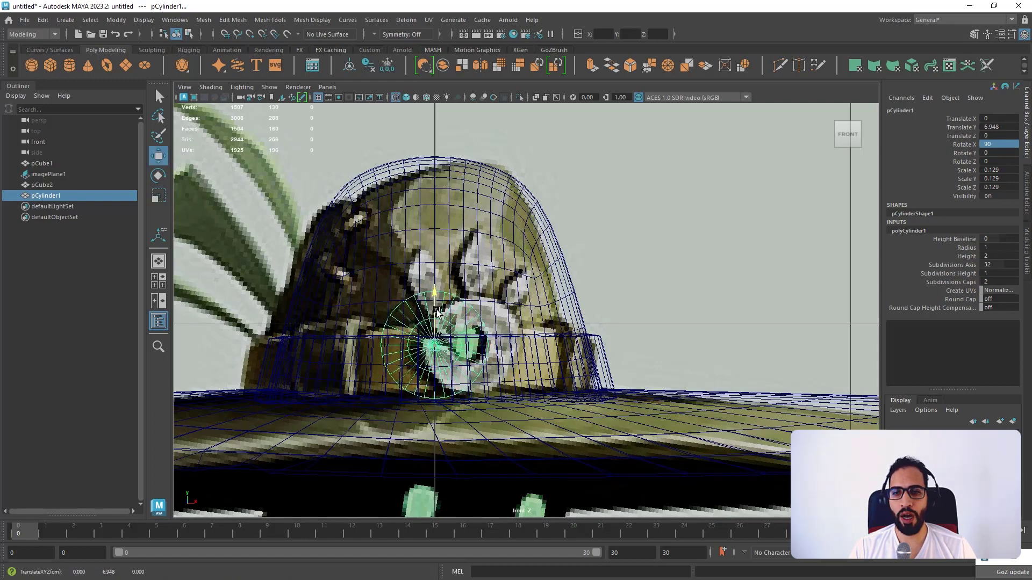
pyautogui.moveTo(441, 132)
pyautogui.mouseDown(button='right')
pyautogui.moveTo(427, 355)
pyautogui.moveTo(440, 166)
pyautogui.moveTo(473, 235)
pyautogui.mouseUp(button='right')
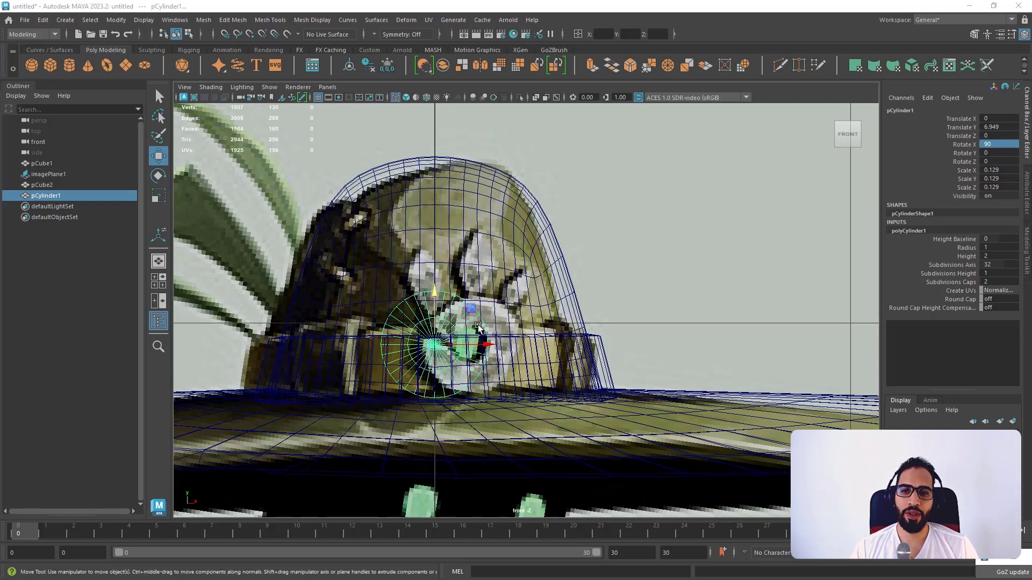
pyautogui.keyDown('alt'); pyautogui.moveTo(577, 301); pyautogui.dragTo(599, 320, button='middle'); pyautogui.keyUp('alt')
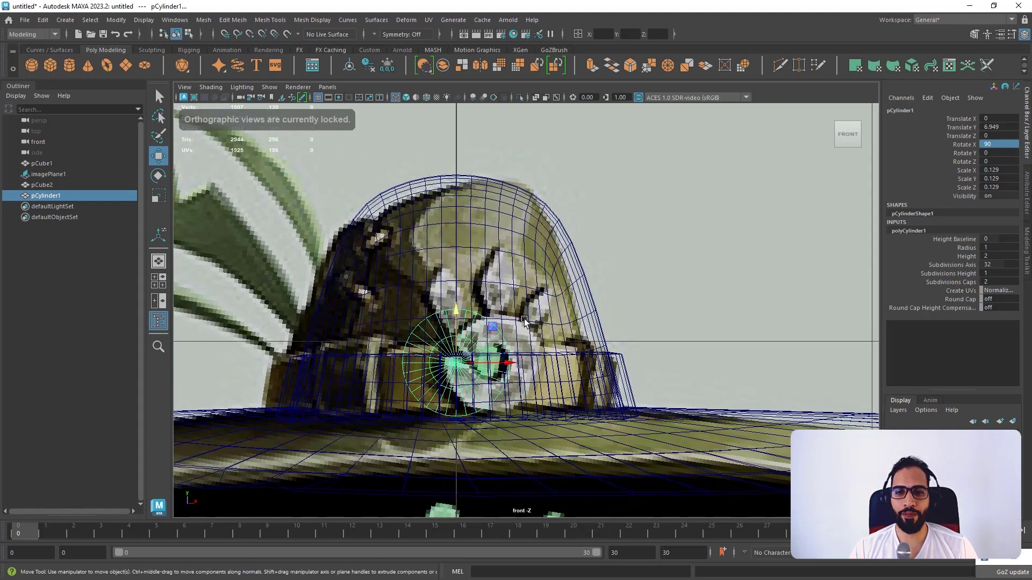
pyautogui.moveTo(531, 293)
pyautogui.mouseDown(button='right')
pyautogui.moveTo(498, 306)
pyautogui.moveTo(476, 397)
pyautogui.moveTo(549, 349)
pyautogui.moveTo(504, 337)
pyautogui.mouseUp(button='right')
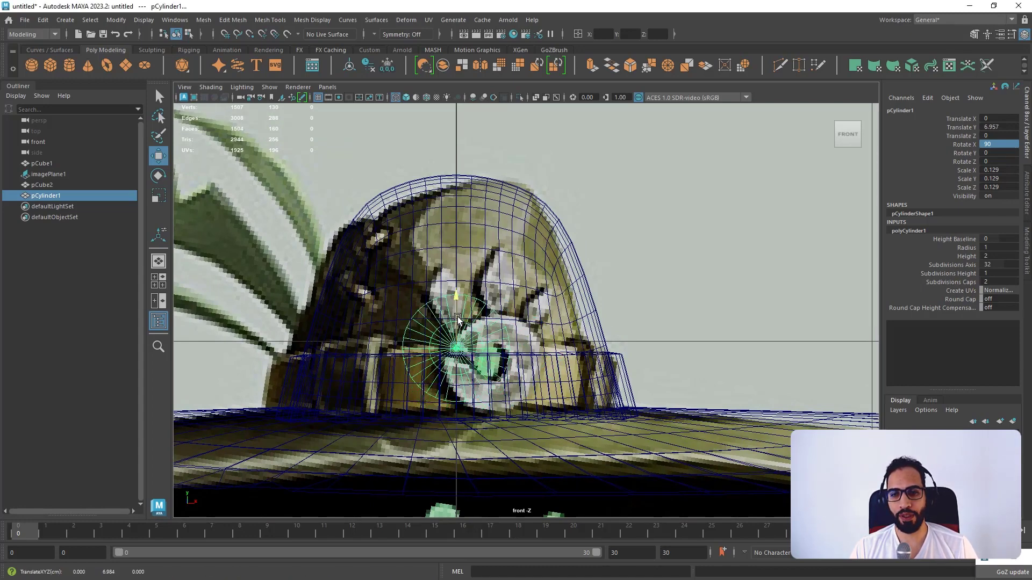
pyautogui.hotkey('ctrl', 'z')
# - In the perspective view, flatten the cylinder to about 0.047 in Scale Y and place it in front of the band at about 0.442 in Z
pyautogui.press('space')
pyautogui.press('space')
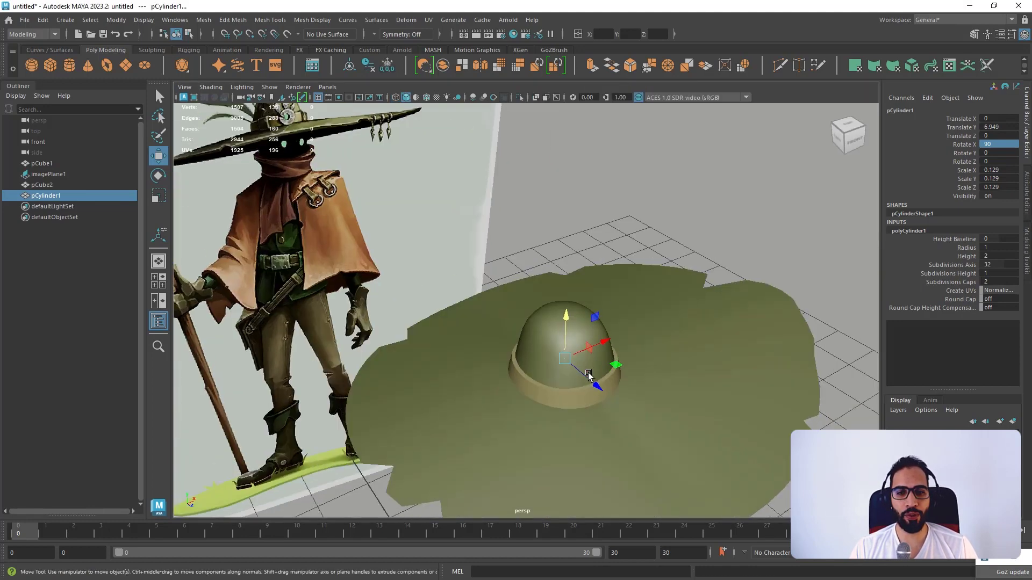
pyautogui.moveTo(589, 376); pyautogui.dragTo(687, 375)
pyautogui.press('r')
pyautogui.keyDown('alt'); pyautogui.moveTo(687, 376); pyautogui.dragTo(558, 272, button='middle'); pyautogui.keyUp('alt')
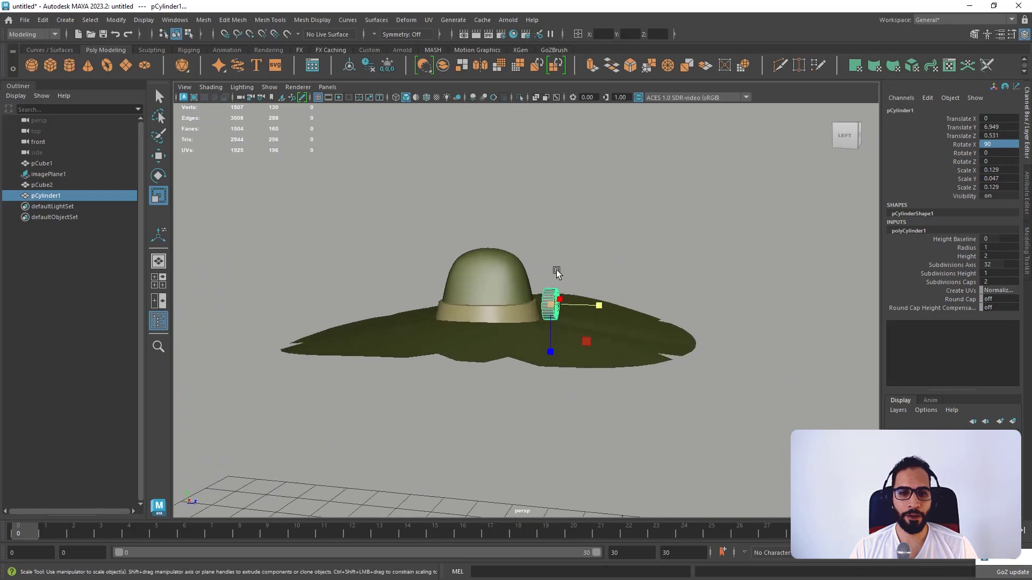
pyautogui.keyDown('alt'); pyautogui.moveTo(558, 272); pyautogui.dragTo(652, 320, button='right'); pyautogui.keyUp('alt')
pyautogui.press('w')
pyautogui.moveTo(605, 300); pyautogui.dragTo(466, 287)
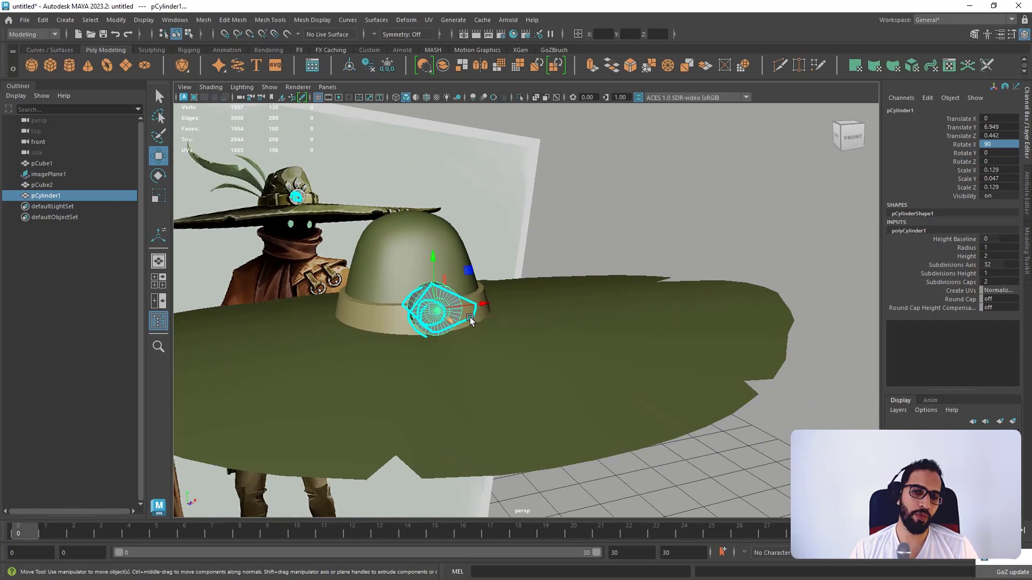
# - Thin the cylinder further to about 0.039 in Scale Y and move it forward off the band to about 0.487 in Z
pyautogui.press('Escape')
pyautogui.keyDown('alt'); pyautogui.moveTo(466, 317); pyautogui.dragTo(495, 291, button='middle'); pyautogui.keyUp('alt')
pyautogui.scroll(3, 489, 297)
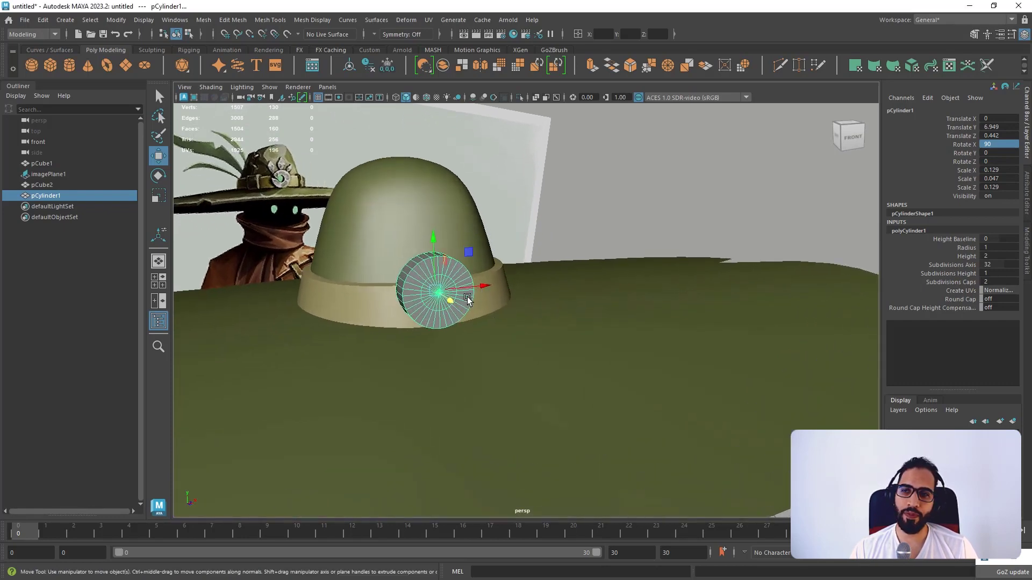
pyautogui.scroll(3, 484, 296)
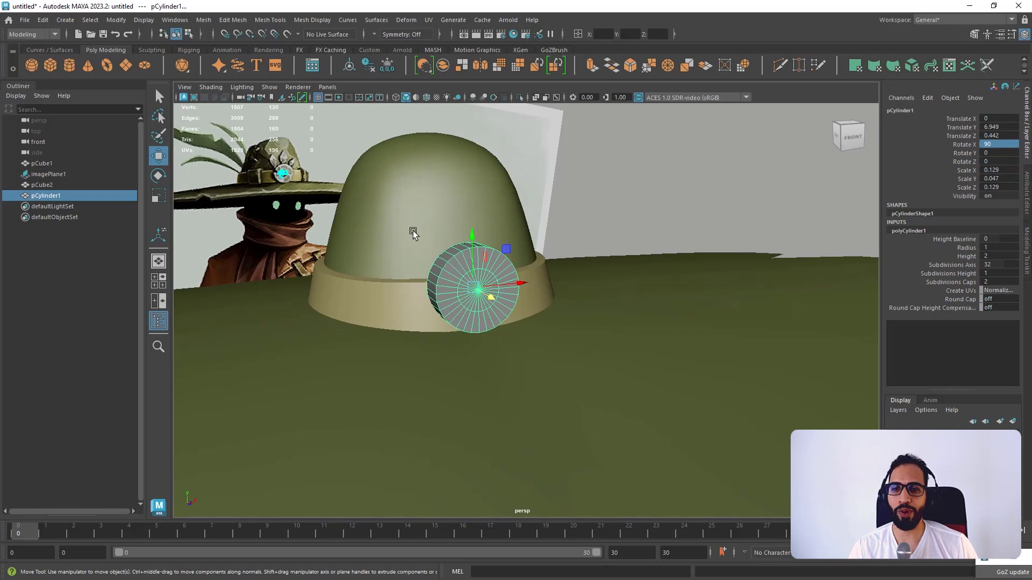
pyautogui.moveTo(624, 219)
pyautogui.keyDown('alt'); pyautogui.mouseDown()
pyautogui.moveTo(647, 214)
pyautogui.moveTo(675, 258)
pyautogui.moveTo(576, 245)
pyautogui.moveTo(641, 237)
pyautogui.moveTo(609, 256)
pyautogui.moveTo(544, 262)
pyautogui.moveTo(554, 286)
pyautogui.moveTo(613, 283)
pyautogui.mouseUp(); pyautogui.keyUp('alt')
pyautogui.press('r')
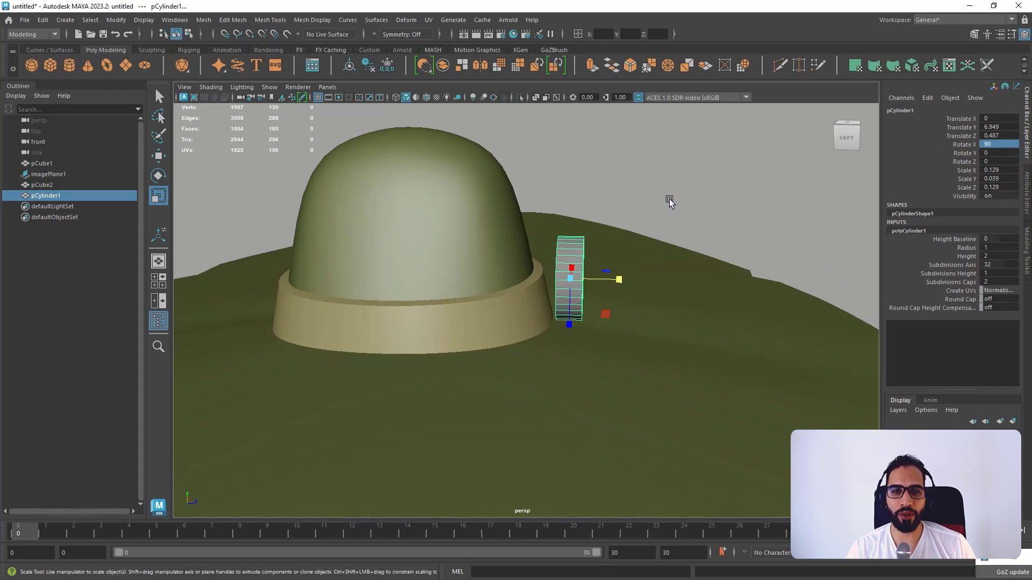
# - Try tilting the cylinder to about 76.4 degrees about X and seating it against the sloped band
pyautogui.press('w')
pyautogui.moveTo(623, 246)
pyautogui.keyDown('alt'); pyautogui.mouseDown()
pyautogui.moveTo(613, 221)
pyautogui.moveTo(598, 253)
pyautogui.mouseUp(); pyautogui.keyUp('alt')
pyautogui.scroll(2, 623, 239)
pyautogui.press('e')
pyautogui.press('w')
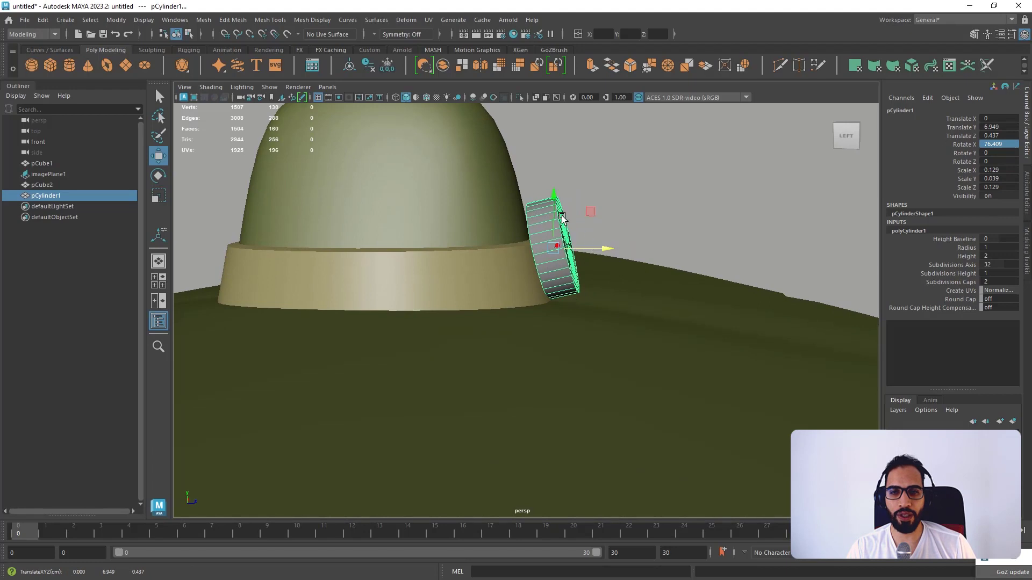
pyautogui.moveTo(555, 213); pyautogui.dragTo(553, 216)
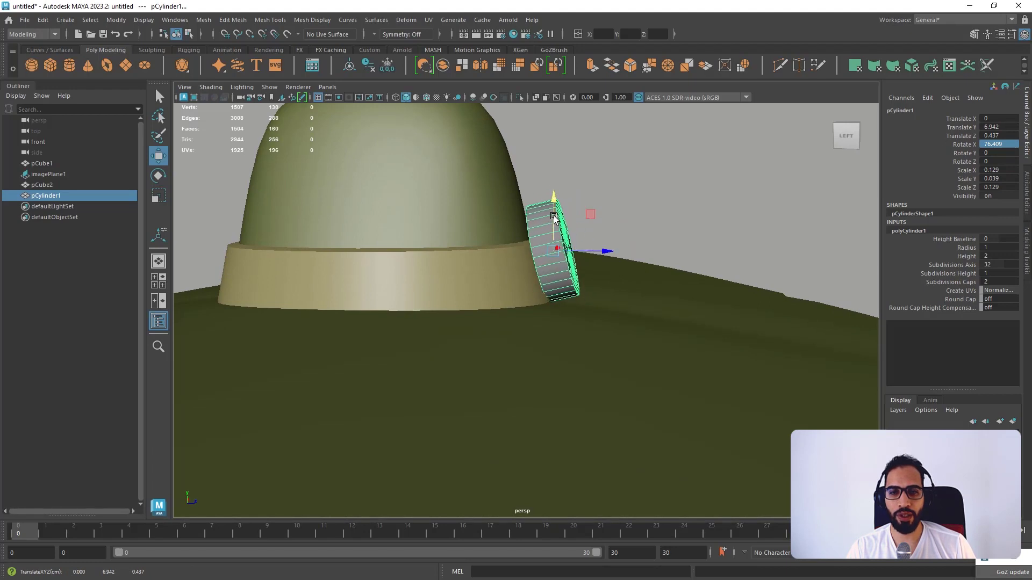
pyautogui.keyDown('alt'); pyautogui.moveTo(590, 235); pyautogui.dragTo(552, 219, button='right'); pyautogui.keyUp('alt')
pyautogui.keyDown('alt'); pyautogui.moveTo(553, 219); pyautogui.dragTo(511, 234); pyautogui.keyUp('alt')
pyautogui.moveTo(453, 220); pyautogui.dragTo(452, 224)
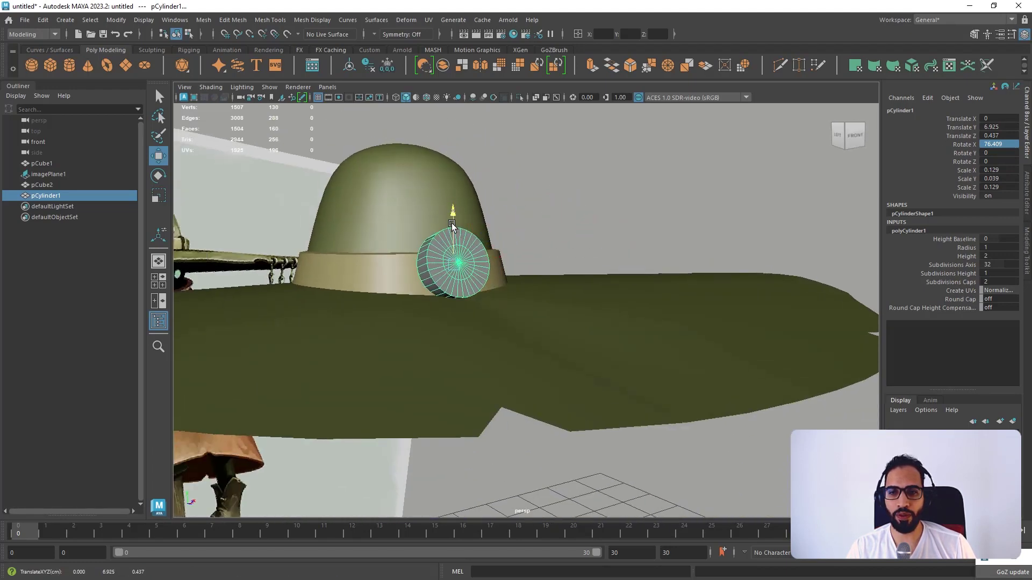
pyautogui.hotkey('ctrl', 'z')
pyautogui.hotkey('ctrl', 'z')
pyautogui.hotkey('ctrl', 'z')
pyautogui.hotkey('ctrl', 'z')
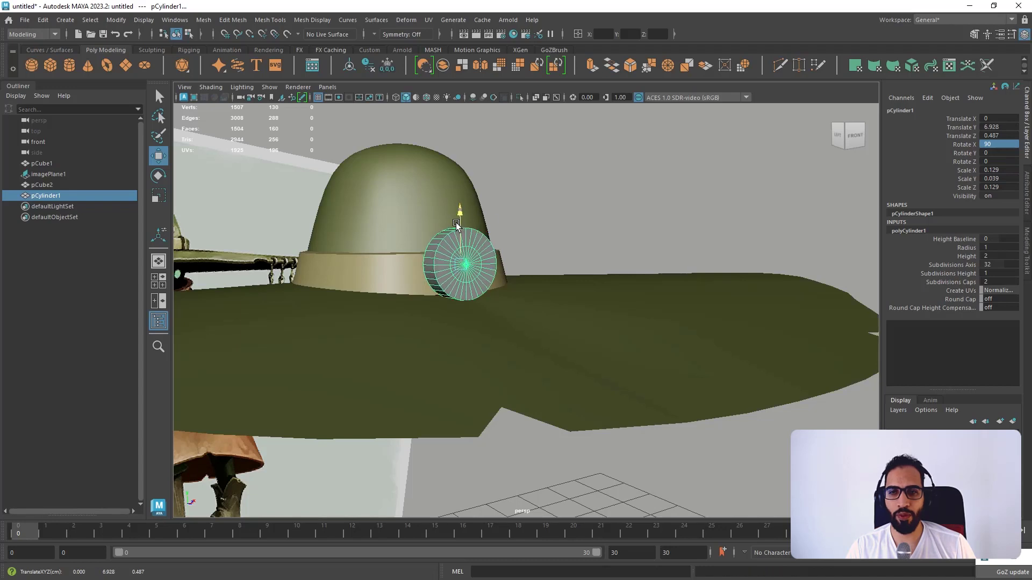
# - Tilt the cylinder to about 71.9 degrees about X and seat it against the band at about 6.922 in Y and 0.447 in Z
pyautogui.keyDown('alt'); pyautogui.moveTo(456, 223); pyautogui.dragTo(555, 231); pyautogui.keyUp('alt')
pyautogui.press('e')
pyautogui.press('w')
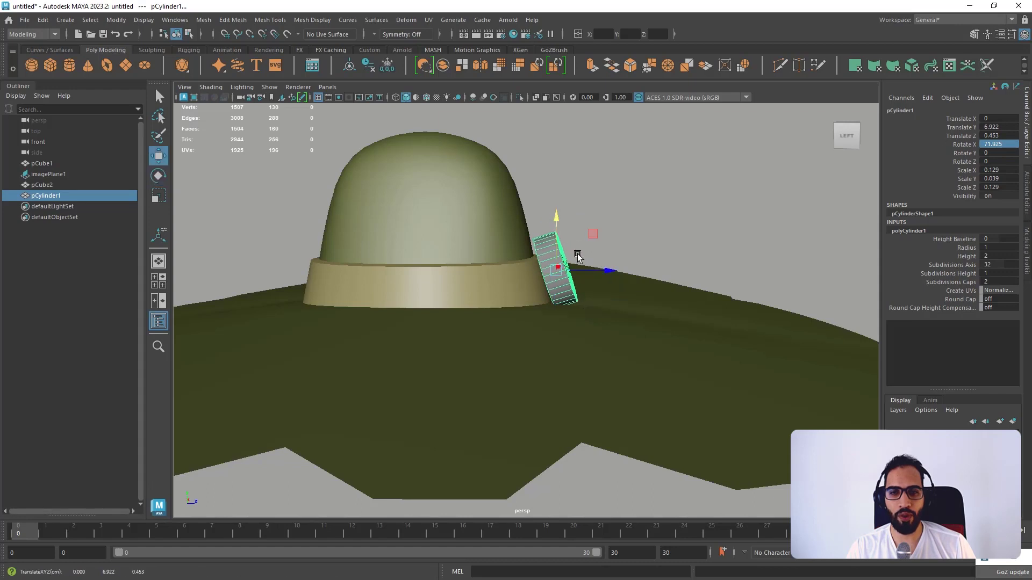
pyautogui.scroll(2, 586, 257)
pyautogui.moveTo(602, 263); pyautogui.dragTo(599, 265)
pyautogui.keyDown('alt'); pyautogui.moveTo(652, 287); pyautogui.dragTo(514, 292, button='middle'); pyautogui.keyUp('alt')
pyautogui.keyDown('alt'); pyautogui.moveTo(514, 291); pyautogui.dragTo(459, 359); pyautogui.keyUp('alt')
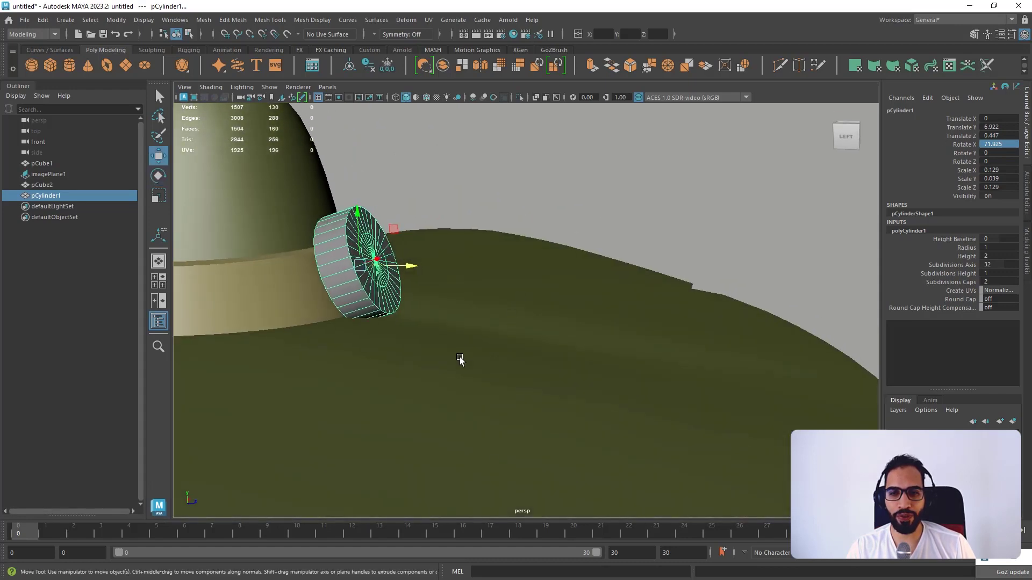
# - Select three radial edges on the brim beside the cylinder, return to object mode and reselect the cylinder
pyautogui.click(605, 220)
pyautogui.click(540, 291)
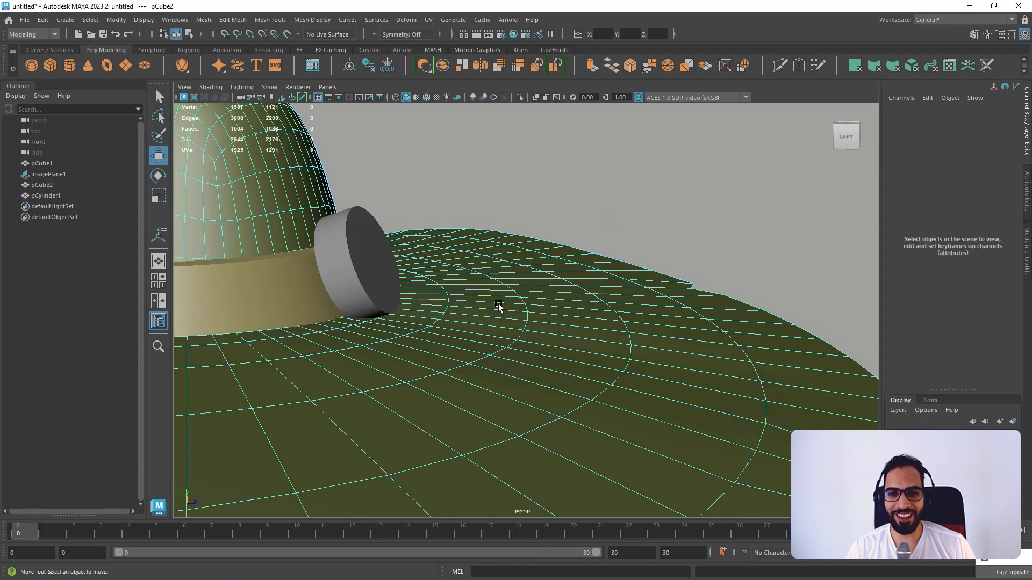
pyautogui.doubleClick(473, 332)
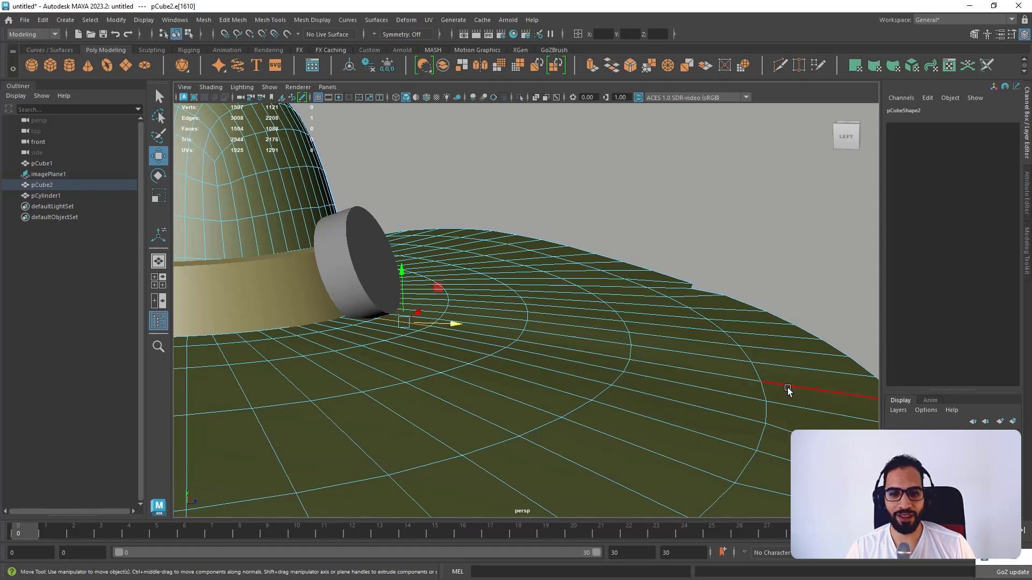
pyautogui.keyDown('shift'); pyautogui.doubleClick(562, 348); pyautogui.keyUp('shift')
pyautogui.click(504, 299)
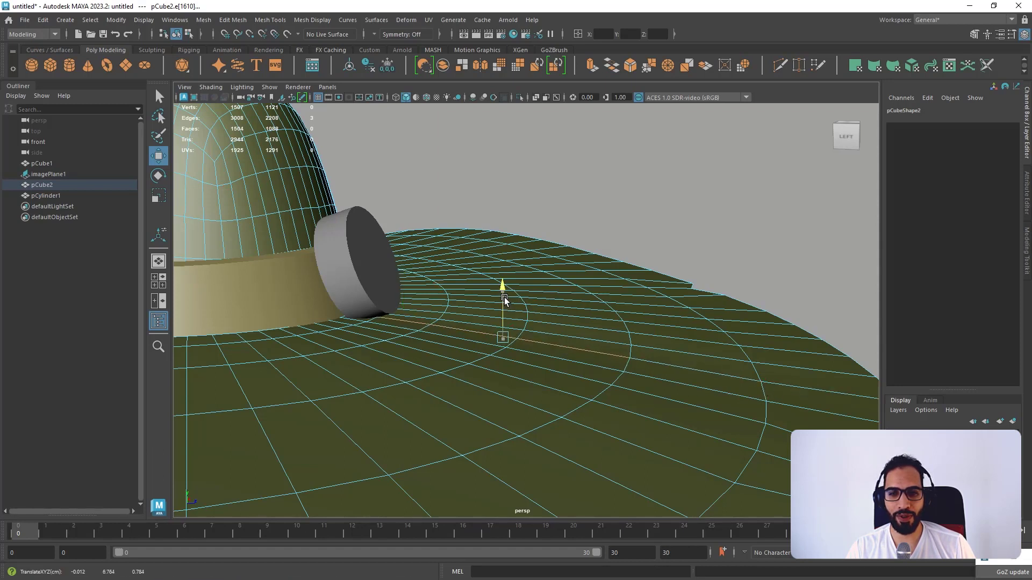
pyautogui.moveTo(504, 298); pyautogui.dragTo(556, 255, button='right')
pyautogui.click(656, 201)
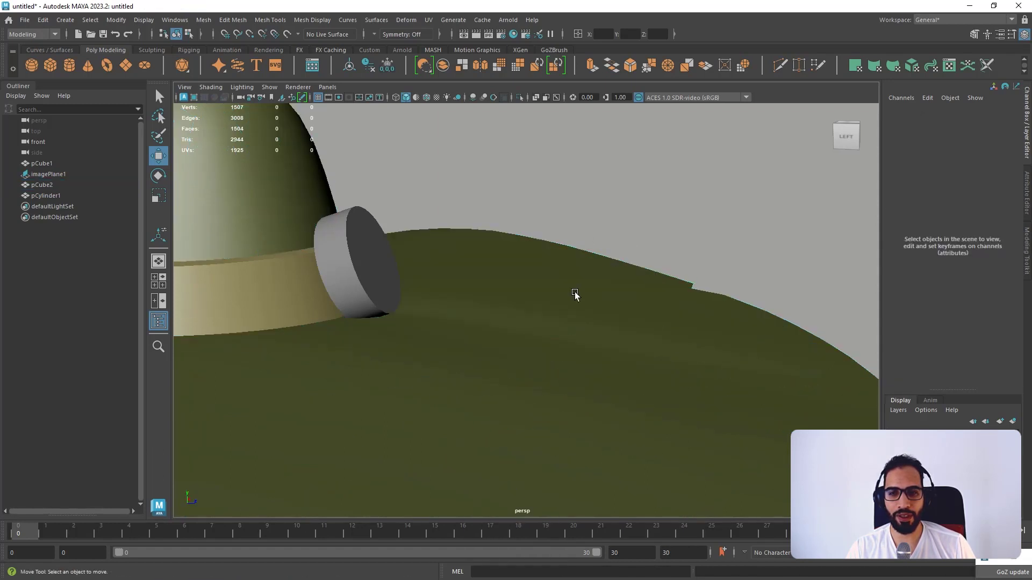
pyautogui.moveTo(576, 293)
pyautogui.keyDown('alt'); pyautogui.mouseDown()
pyautogui.moveTo(563, 308)
pyautogui.moveTo(554, 302)
pyautogui.moveTo(508, 320)
pyautogui.moveTo(537, 318)
pyautogui.moveTo(450, 282)
pyautogui.moveTo(620, 210)
pyautogui.moveTo(535, 205)
pyautogui.moveTo(576, 224)
pyautogui.moveTo(479, 269)
pyautogui.moveTo(539, 295)
pyautogui.moveTo(433, 297)
pyautogui.moveTo(575, 292)
pyautogui.mouseUp(); pyautogui.keyUp('alt')
pyautogui.click(506, 318)
pyautogui.click(619, 211)
pyautogui.click(486, 291)
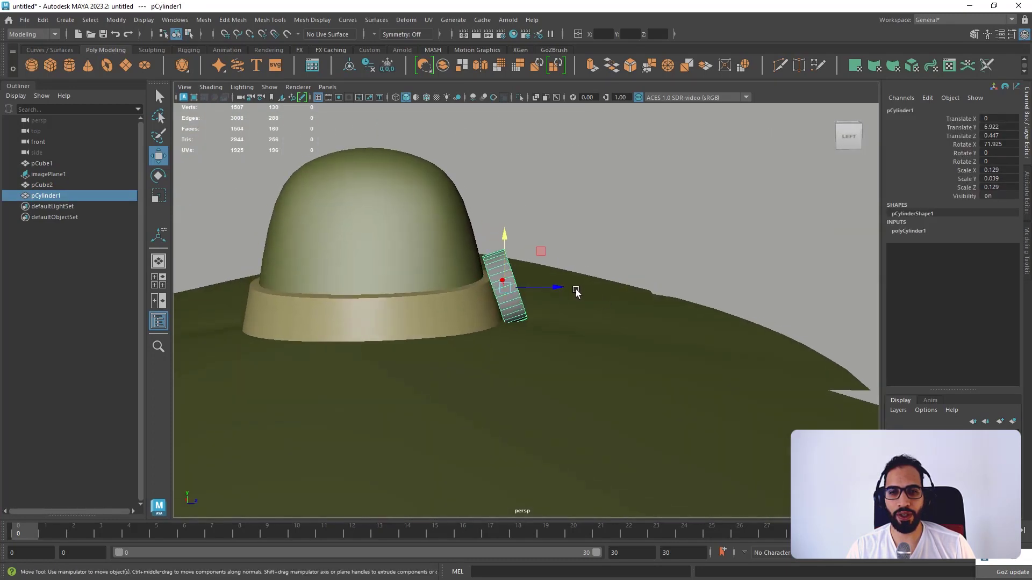
# - Try tilting the cylinder to about 73.8 degrees about X and pushing it along its own axis closer to the band
pyautogui.moveTo(506, 271); pyautogui.dragTo(480, 256)
pyautogui.press('r')
pyautogui.moveTo(546, 272)
pyautogui.mouseDown()
pyautogui.moveTo(541, 259)
pyautogui.moveTo(531, 266)
pyautogui.mouseUp()
pyautogui.press('w')
pyautogui.hotkey('ctrl', 'z')
pyautogui.press('e')
pyautogui.press('w')
pyautogui.scroll(3, 542, 265)
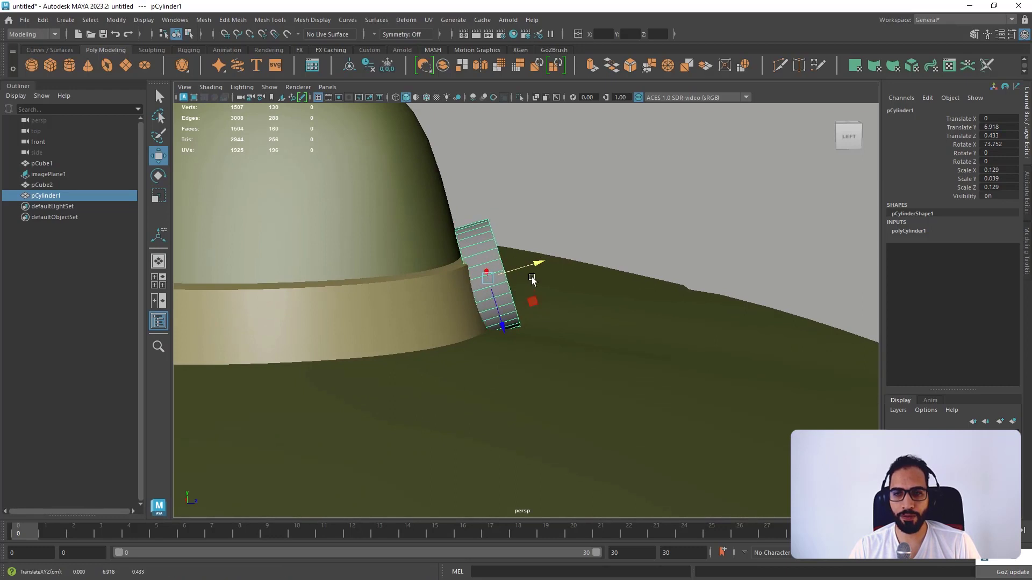
pyautogui.hotkey('ctrl', 'z')
pyautogui.hotkey('ctrl', 'z')
pyautogui.hotkey('ctrl', 'z')
# - Tilt the cylinder slightly more upright and adjust its position against the front of the band
pyautogui.press('e')
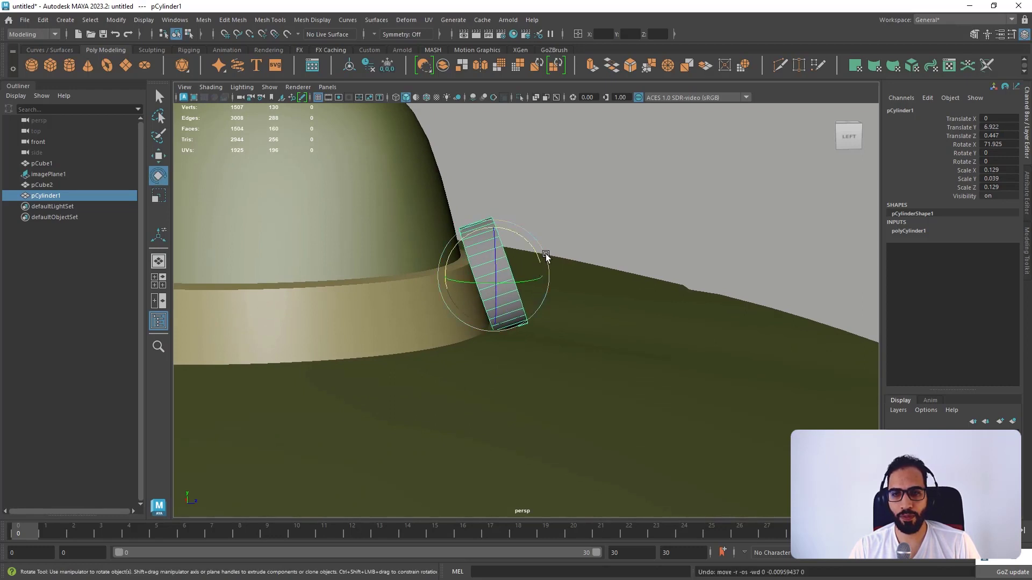
pyautogui.moveTo(552, 256)
pyautogui.mouseDown()
pyautogui.moveTo(565, 247)
pyautogui.moveTo(548, 248)
pyautogui.moveTo(536, 269)
pyautogui.moveTo(543, 263)
pyautogui.mouseUp()
pyautogui.press('w')
pyautogui.keyDown('alt'); pyautogui.moveTo(519, 273); pyautogui.dragTo(446, 244, button='right'); pyautogui.keyUp('alt')
# - Select the loop of edges around the crown's band and try scaling it, checking the selection in wireframe and returning to shaded display
pyautogui.click(486, 288)
pyautogui.doubleClick(436, 284)
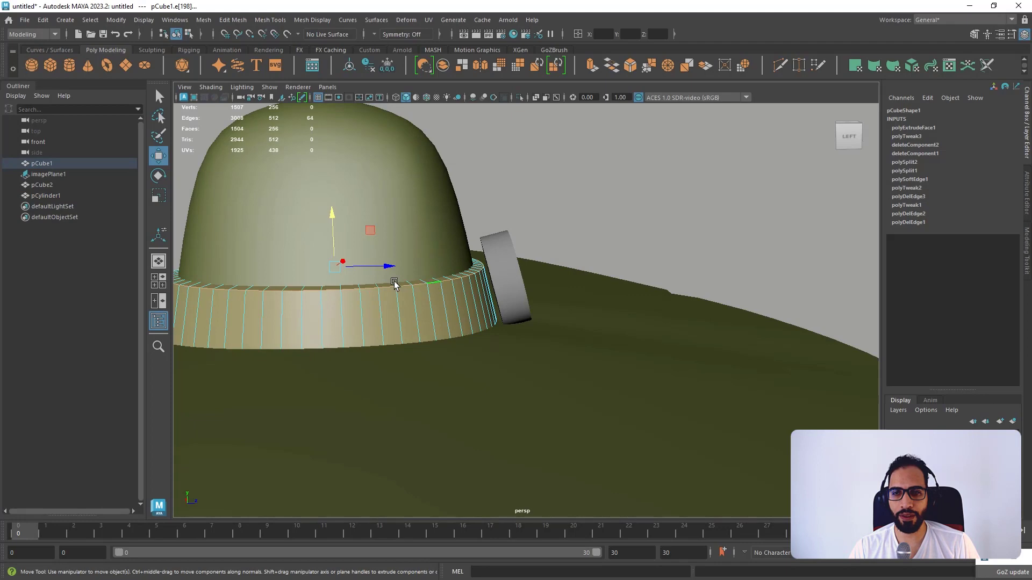
pyautogui.press('r')
pyautogui.moveTo(334, 265); pyautogui.dragTo(336, 265)
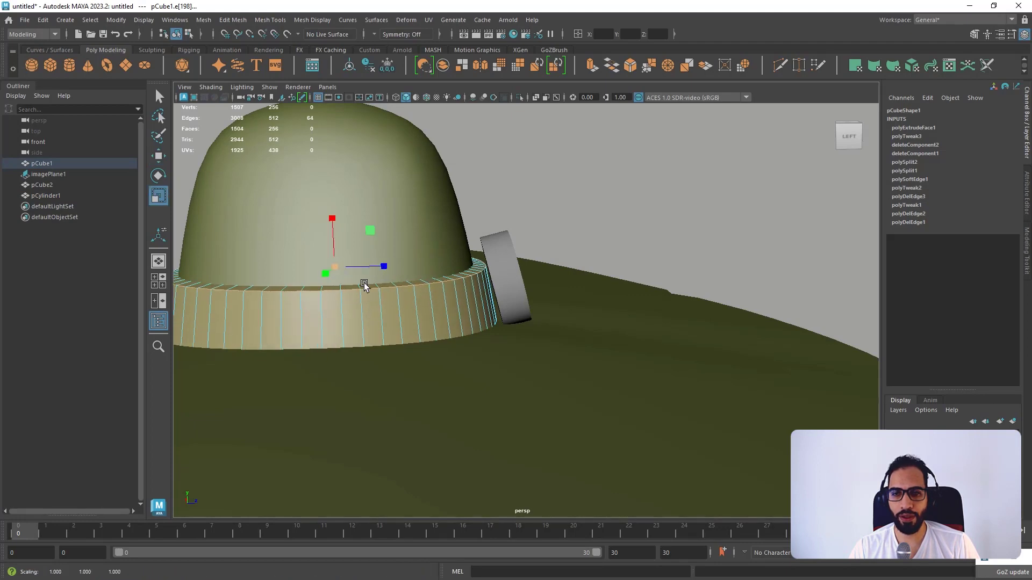
pyautogui.click(395, 97)
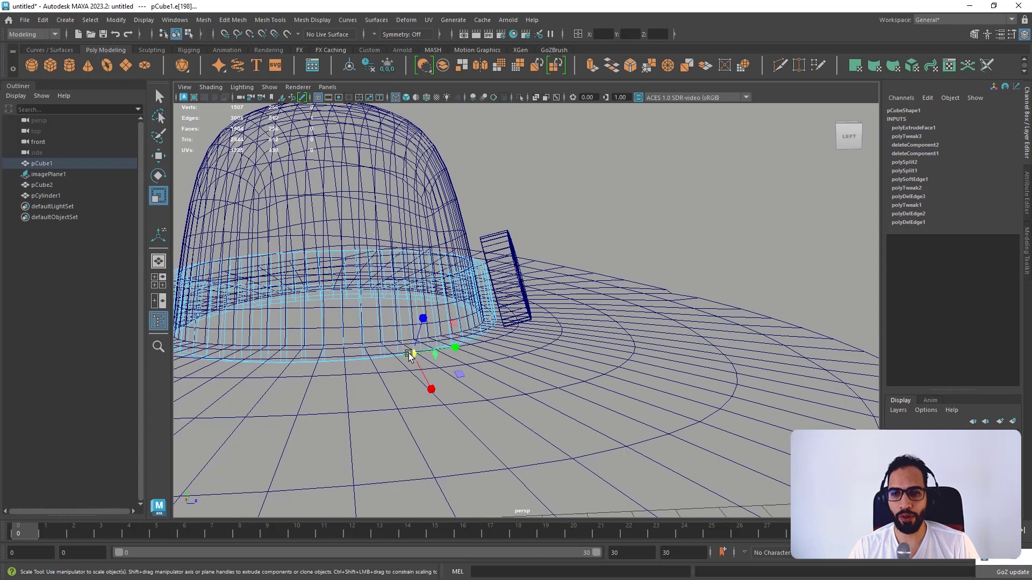
pyautogui.keyDown('alt'); pyautogui.moveTo(416, 356); pyautogui.dragTo(412, 361); pyautogui.keyUp('alt')
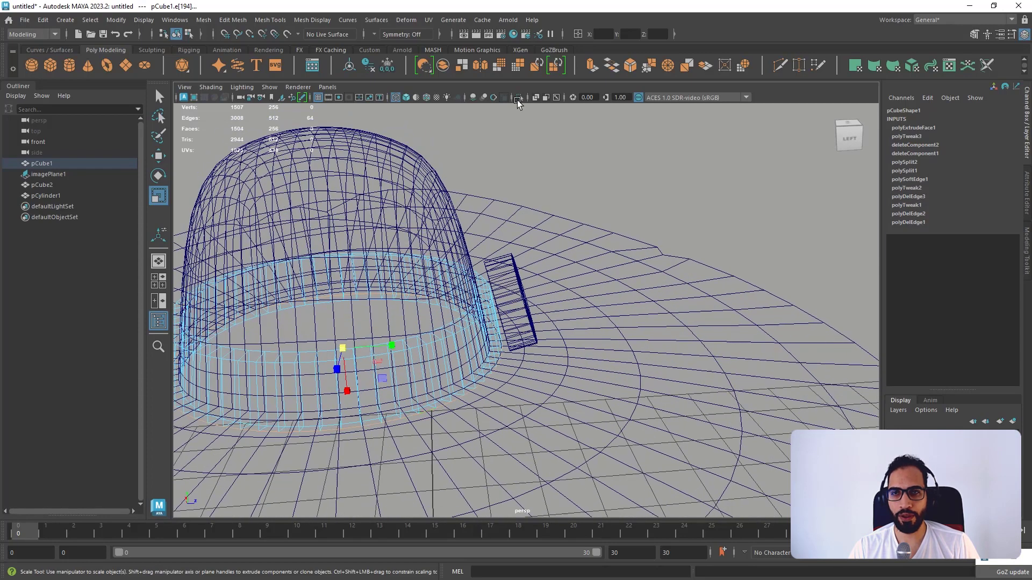
pyautogui.click(406, 98)
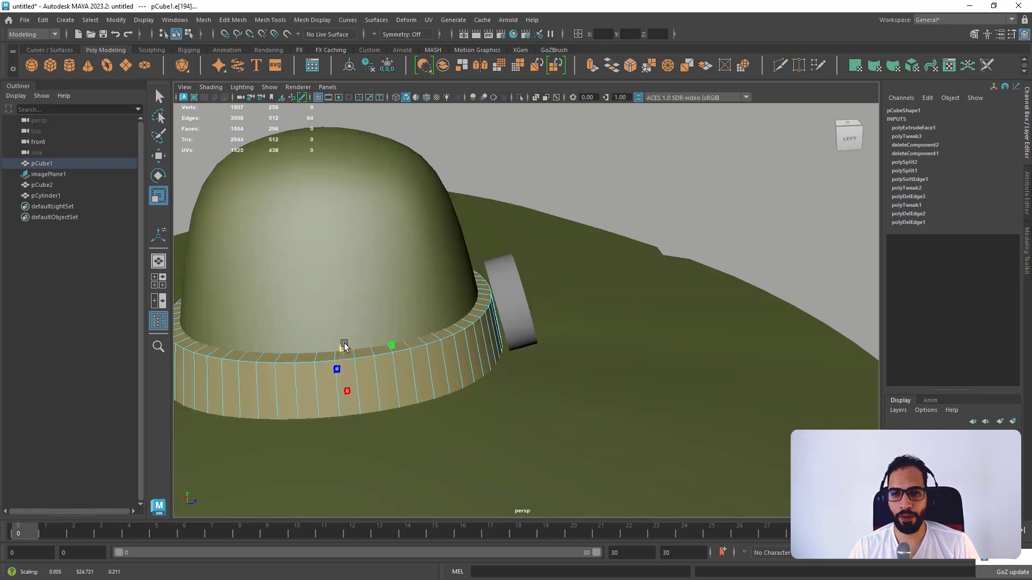
# - Return to object mode, clear the selection and inspect the scaled band beside the round ornament
pyautogui.keyDown('alt'); pyautogui.moveTo(390, 322); pyautogui.dragTo(280, 313); pyautogui.keyUp('alt')
pyautogui.scroll(-5, 392, 286)
pyautogui.moveTo(562, 192); pyautogui.dragTo(645, 153, button='right')
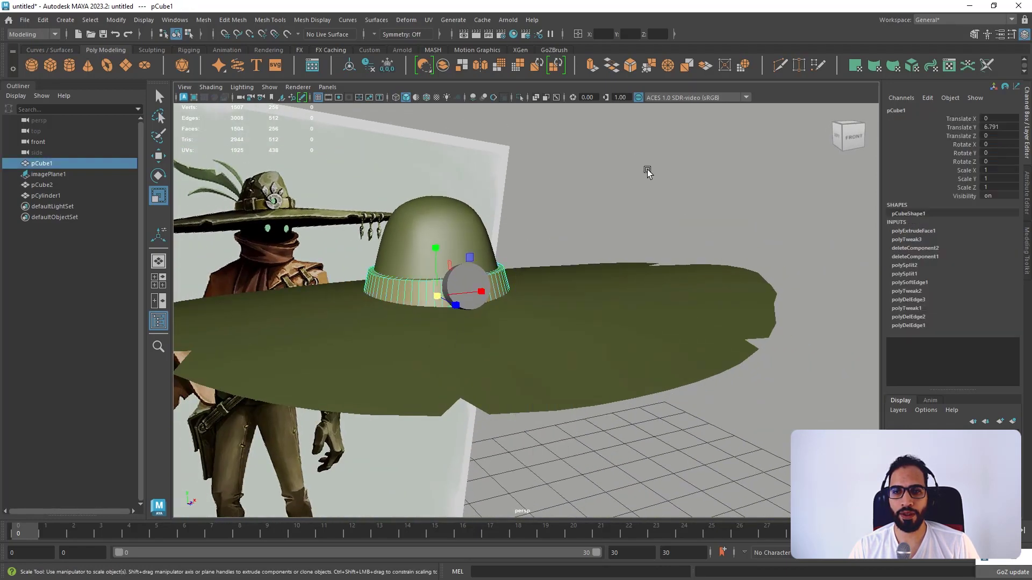
pyautogui.click(647, 171)
pyautogui.keyDown('alt'); pyautogui.moveTo(647, 171); pyautogui.dragTo(502, 241); pyautogui.keyUp('alt')
pyautogui.scroll(4, 505, 252)
pyautogui.moveTo(518, 288)
pyautogui.keyDown('alt'); pyautogui.mouseDown()
pyautogui.moveTo(516, 313)
pyautogui.moveTo(481, 295)
pyautogui.moveTo(498, 284)
pyautogui.mouseUp(); pyautogui.keyUp('alt')
pyautogui.scroll(4, 505, 297)
pyautogui.keyDown('alt'); pyautogui.moveTo(523, 321); pyautogui.dragTo(589, 314); pyautogui.keyUp('alt')
# - Undo the scaling of the band's edges, return to object mode and clear the selection
pyautogui.hotkey('ctrl', 'z')
pyautogui.hotkey('ctrl', 'z')
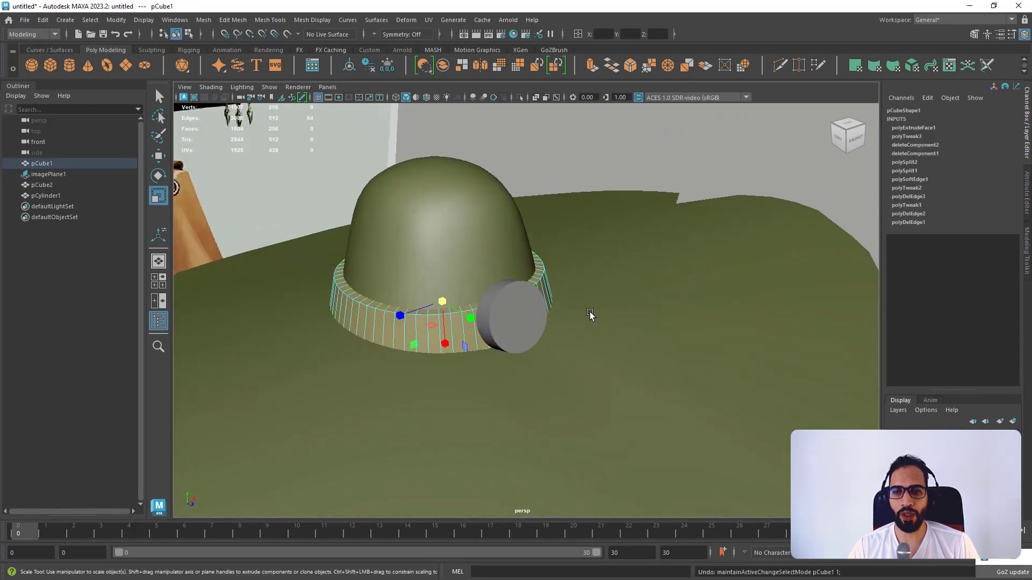
pyautogui.hotkey('ctrl', 'z')
pyautogui.hotkey('ctrl', 'z')
pyautogui.hotkey('ctrl', 'z')
pyautogui.hotkey('ctrl', 'z')
pyautogui.hotkey('ctrl', 'z')
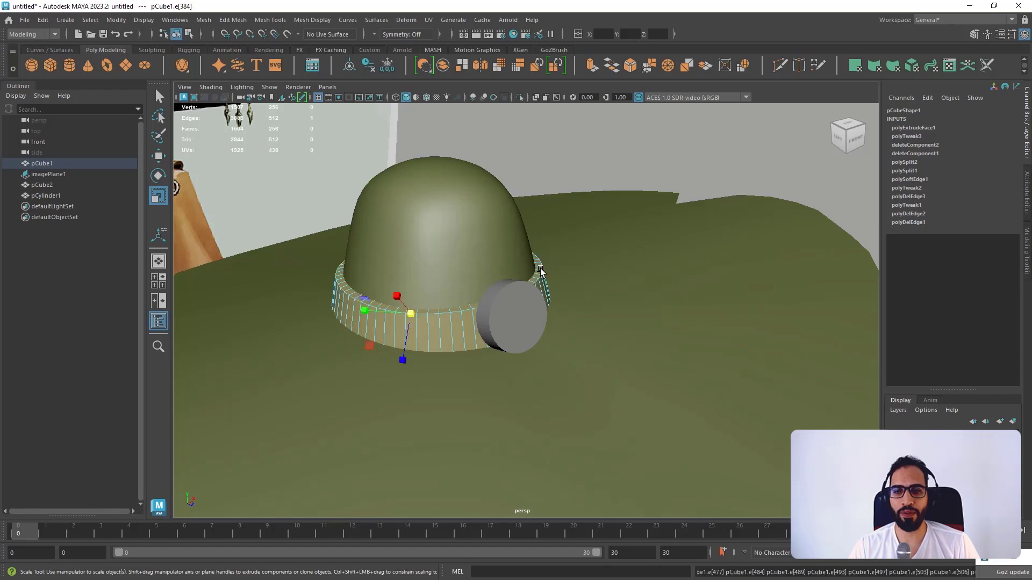
pyautogui.moveTo(541, 269); pyautogui.dragTo(607, 214, button='right')
pyautogui.scroll(-2, 609, 215)
pyautogui.click(617, 216)
pyautogui.keyDown('alt'); pyautogui.moveTo(510, 328); pyautogui.dragTo(527, 307); pyautogui.keyUp('alt')
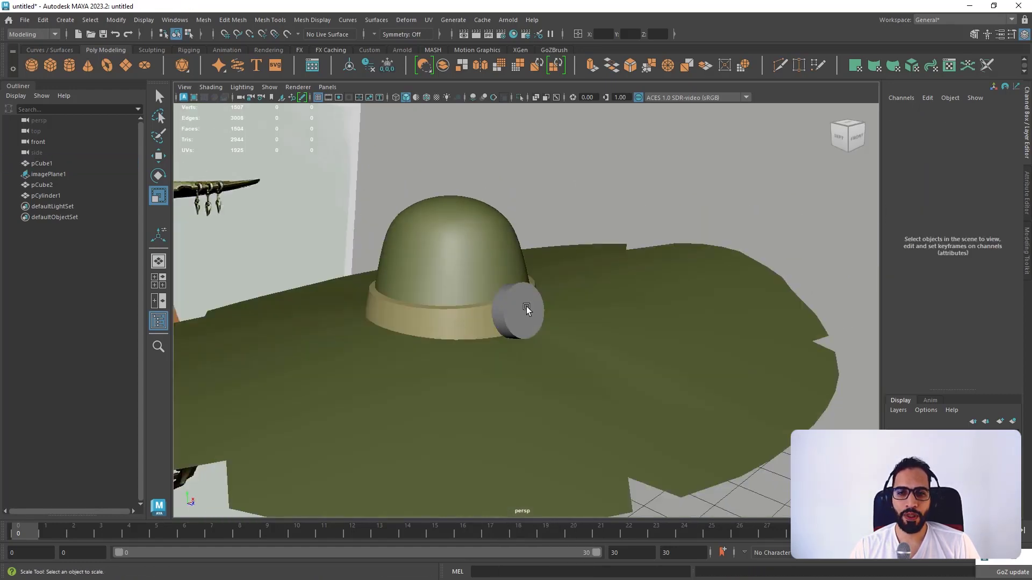
# - Assign a new Blinn material to the ornament cylinder and display its material attributes beside the reference image
pyautogui.click(526, 308)
pyautogui.moveTo(526, 294); pyautogui.dragTo(529, 550, button='right')
pyautogui.click(433, 264)
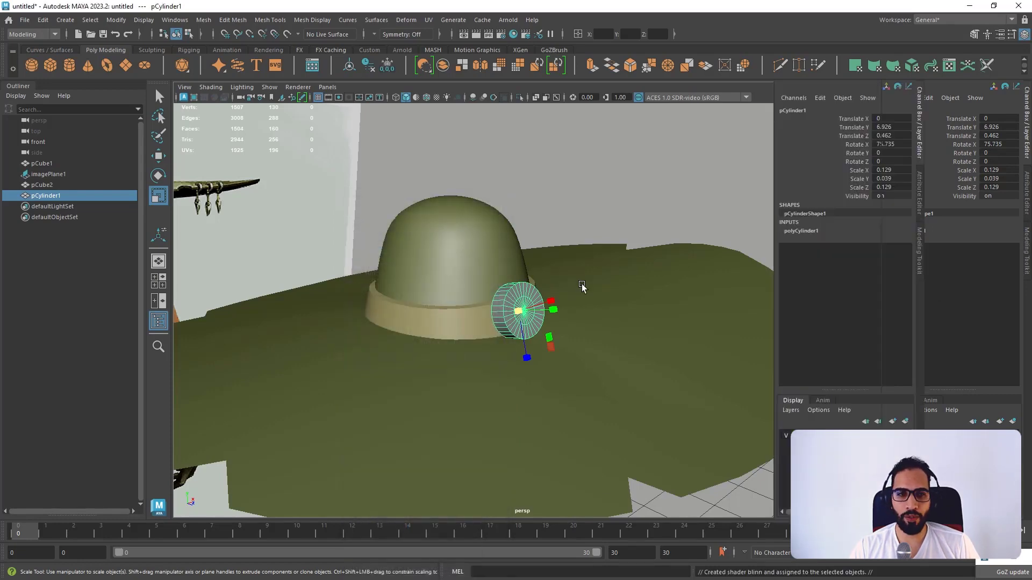
pyautogui.click(906, 109)
pyautogui.click(946, 109)
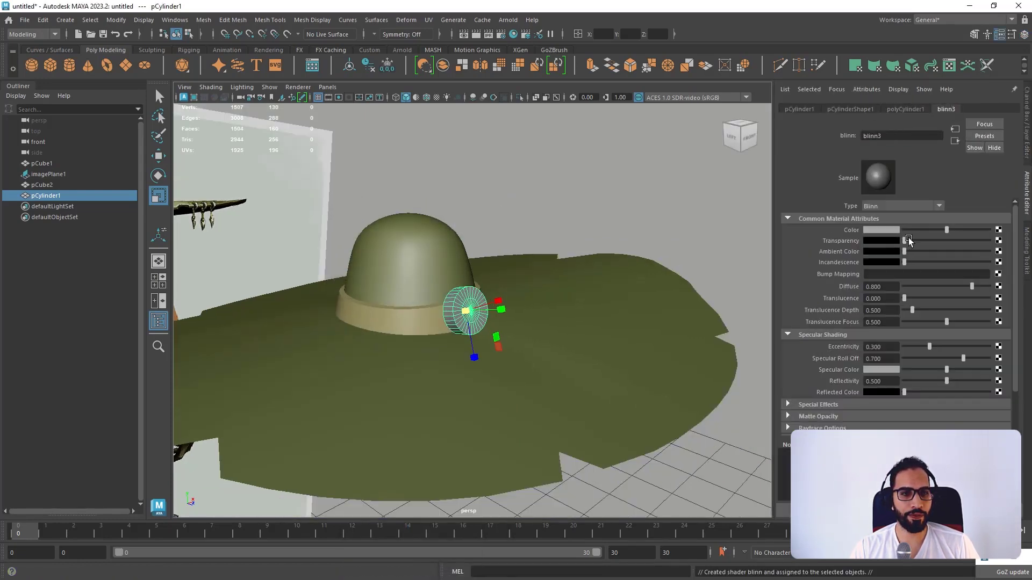
pyautogui.keyDown('alt'); pyautogui.moveTo(652, 230); pyautogui.dragTo(756, 242); pyautogui.keyUp('alt')
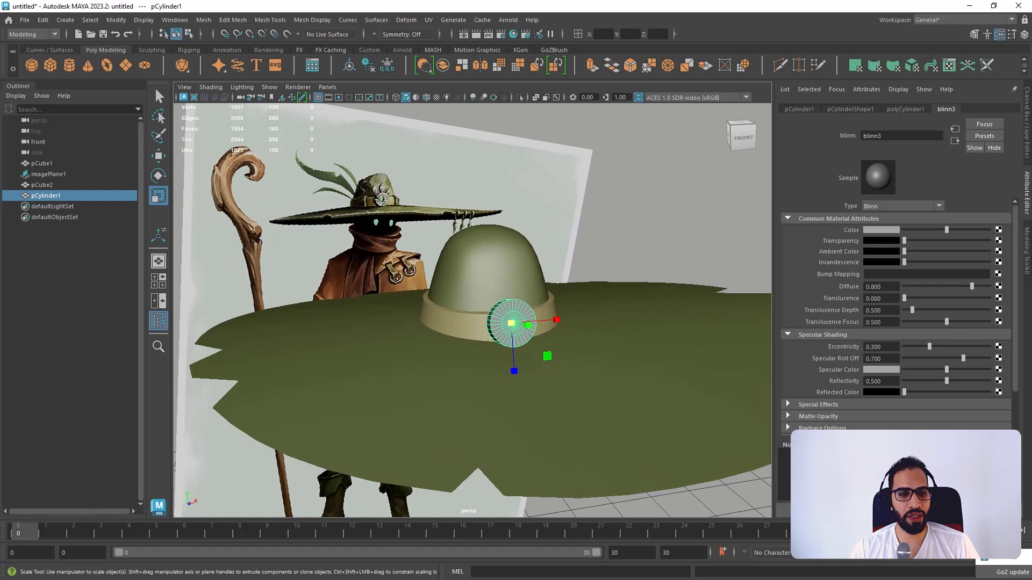
# - Set the cylinder material's color by sampling a light grey-green from the ornament in the reference image, and deselect the cylinder
pyautogui.click(882, 230)
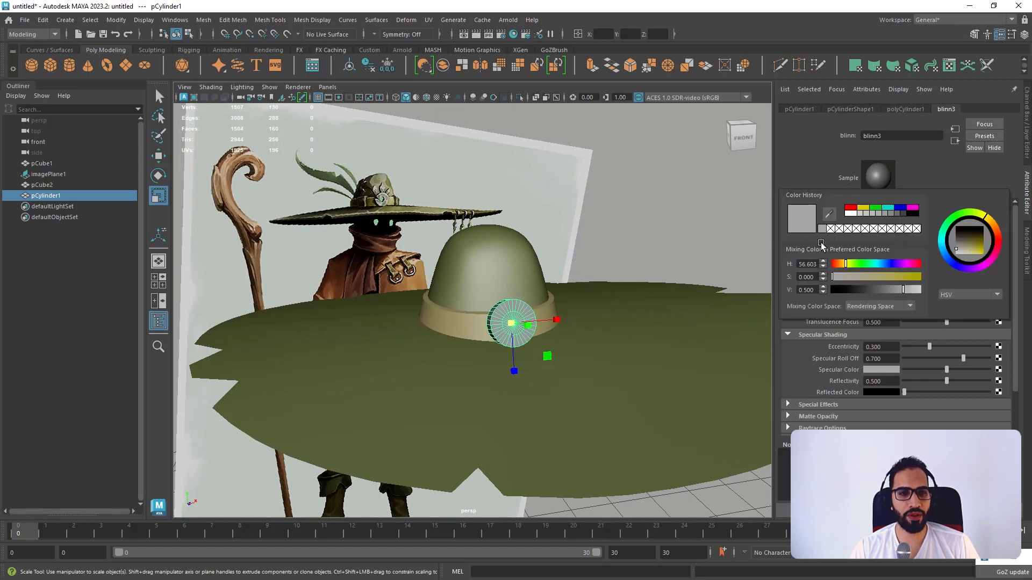
pyautogui.click(385, 199)
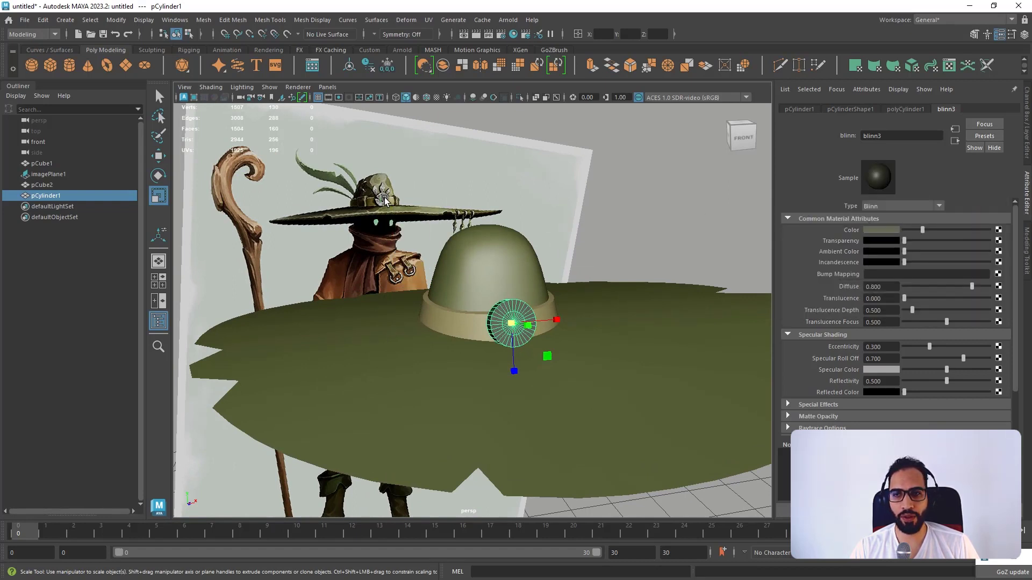
pyautogui.click(878, 230)
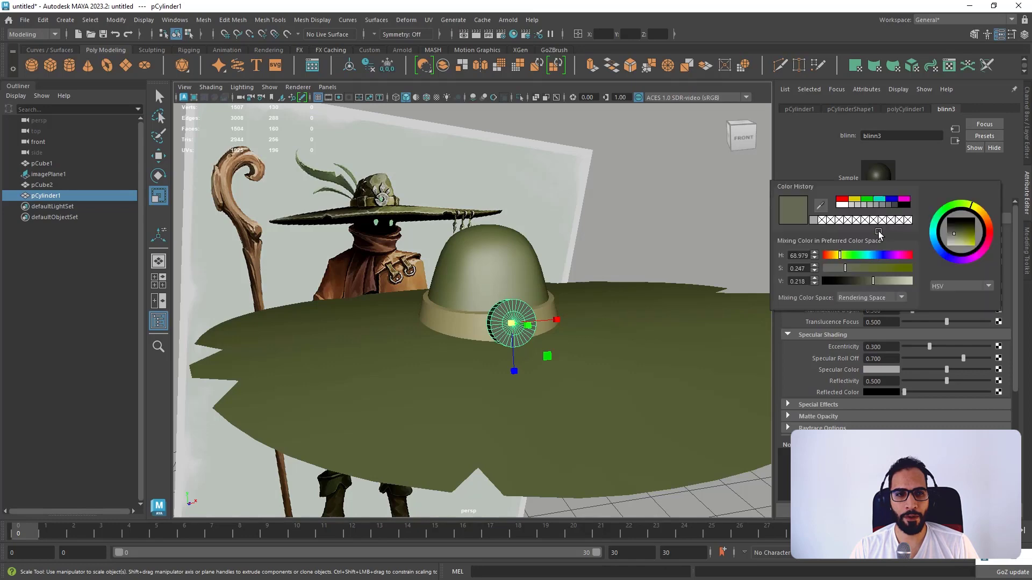
pyautogui.click(821, 205)
pyautogui.click(383, 197)
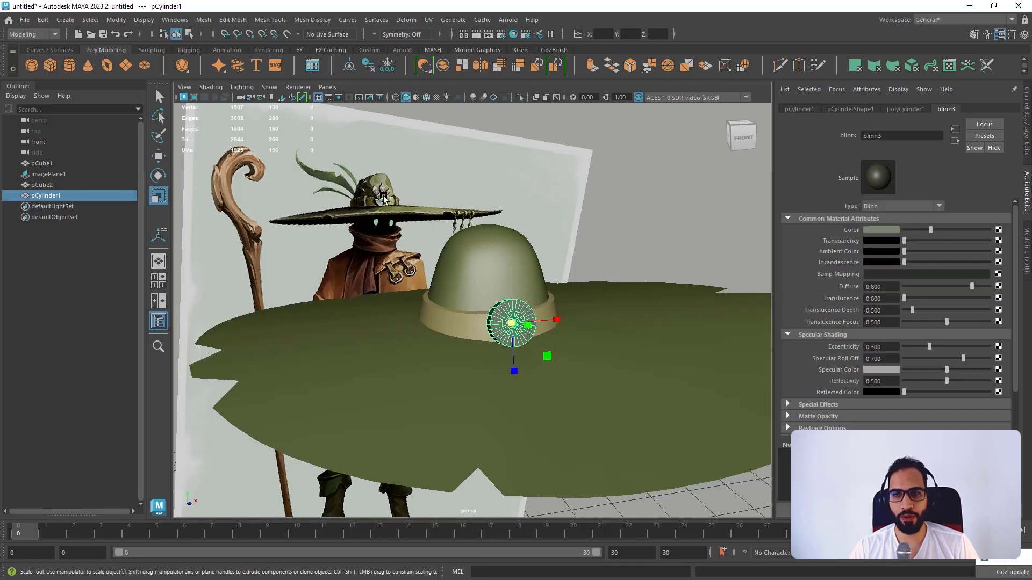
pyautogui.click(645, 226)
# - Create a polygon cube in the front view and raise it to the hat's round ornament
pyautogui.scroll(-2, 574, 221)
pyautogui.keyDown('alt'); pyautogui.moveTo(574, 221); pyautogui.dragTo(522, 261); pyautogui.keyUp('alt')
pyautogui.press('space')
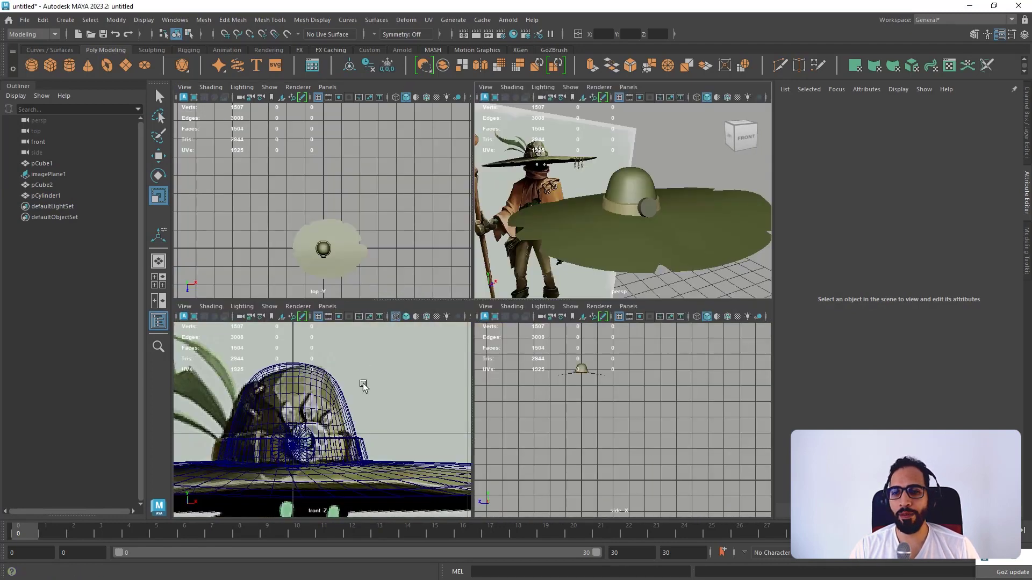
pyautogui.press('space')
pyautogui.click(50, 65)
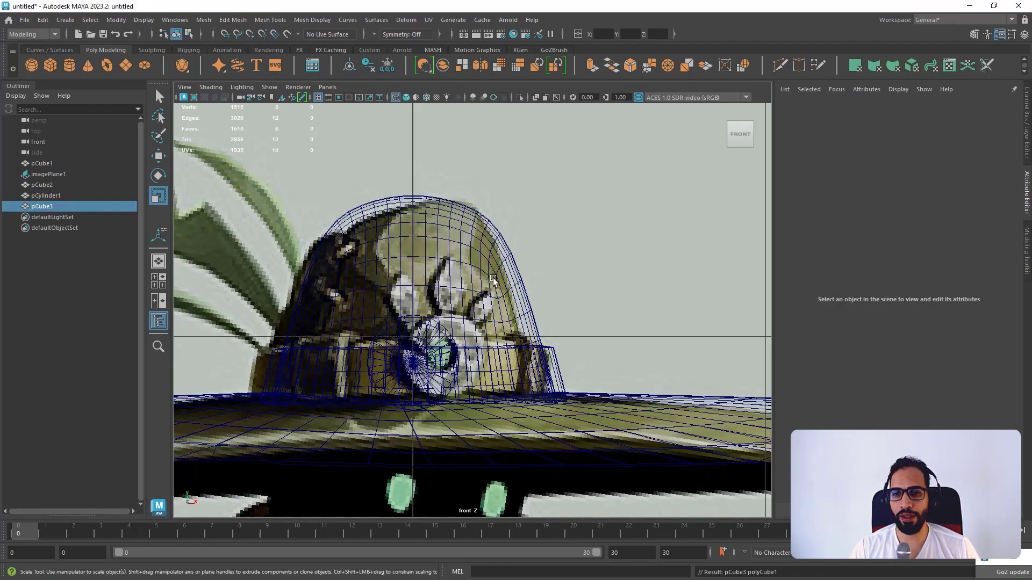
pyautogui.scroll(-5, 457, 314)
pyautogui.press('w')
pyautogui.scroll(10, 558, 408)
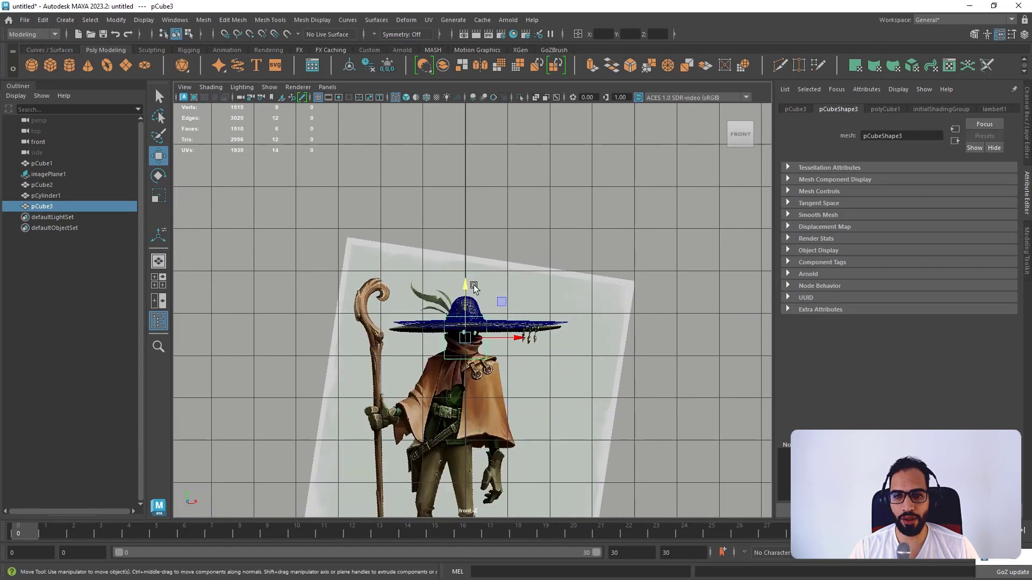
pyautogui.scroll(3, 446, 387)
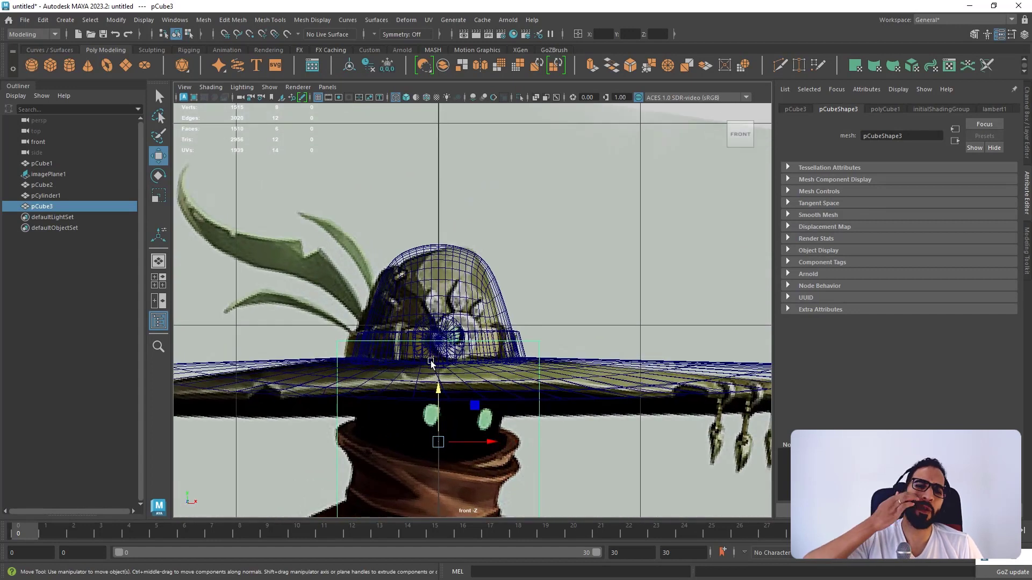
pyautogui.moveTo(444, 395); pyautogui.dragTo(311, 373)
# - Try rotating the cube into a diamond, scaling it and shifting it over the ornament, and undo those changes
pyautogui.press('e')
pyautogui.press('r')
pyautogui.scroll(5, 435, 342)
pyautogui.press('w')
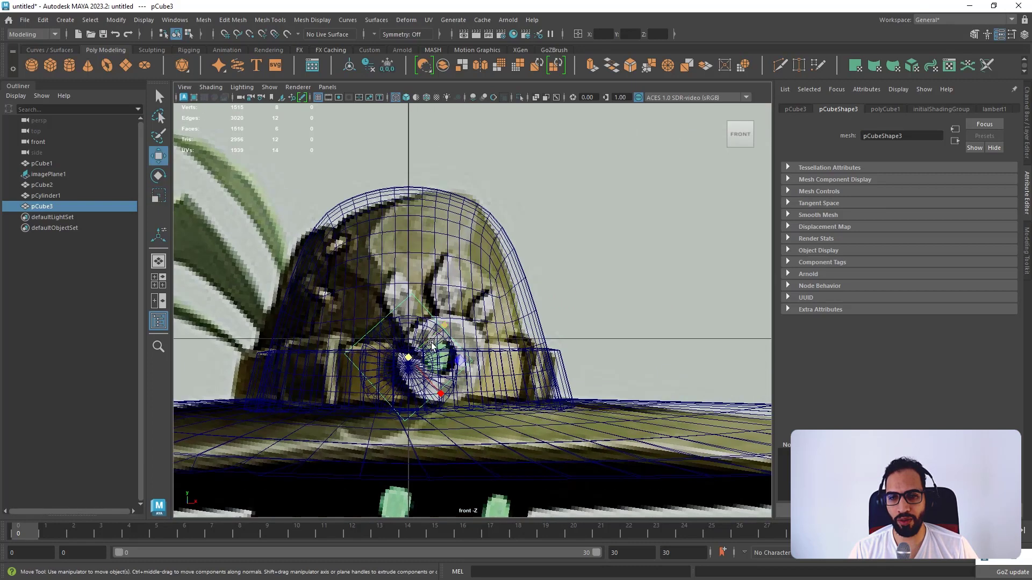
pyautogui.moveTo(406, 345); pyautogui.dragTo(363, 335)
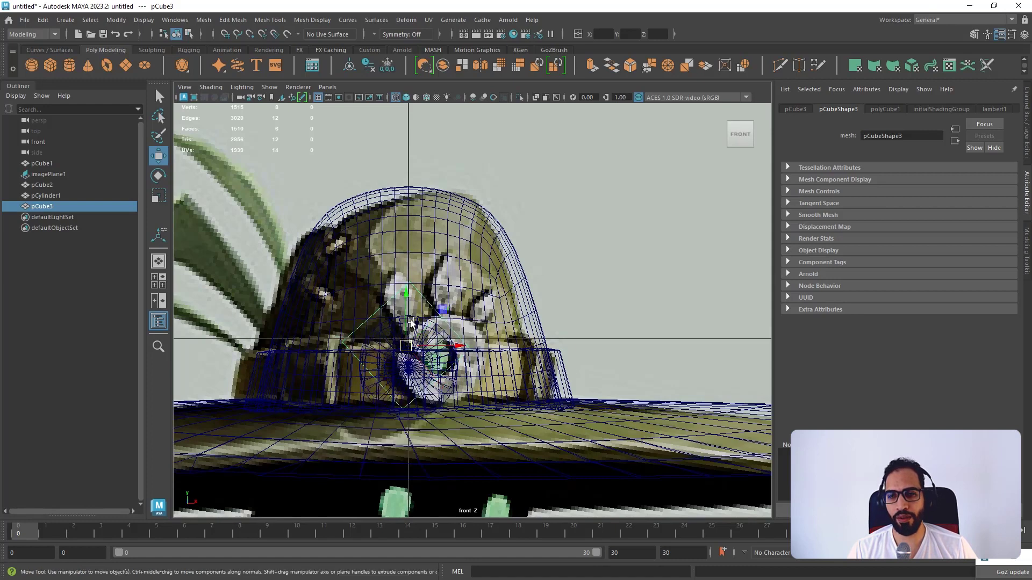
pyautogui.hotkey('ctrl', 'z')
pyautogui.hotkey('ctrl', 'z')
pyautogui.hotkey('ctrl', 'z')
# - Scale the cube down and position it over the ornament in the reference image
pyautogui.moveTo(414, 323); pyautogui.dragTo(169, 403)
pyautogui.press('r')
pyautogui.press('w')
pyautogui.scroll(2, 427, 319)
pyautogui.keyDown('alt'); pyautogui.moveTo(428, 319); pyautogui.dragTo(478, 313, button='middle'); pyautogui.keyUp('alt')
# - Rotate the cube into a diamond, scale it narrower and move it onto the ornament's left spike at about -0.046 in X, 7.062 in Y
pyautogui.press('e')
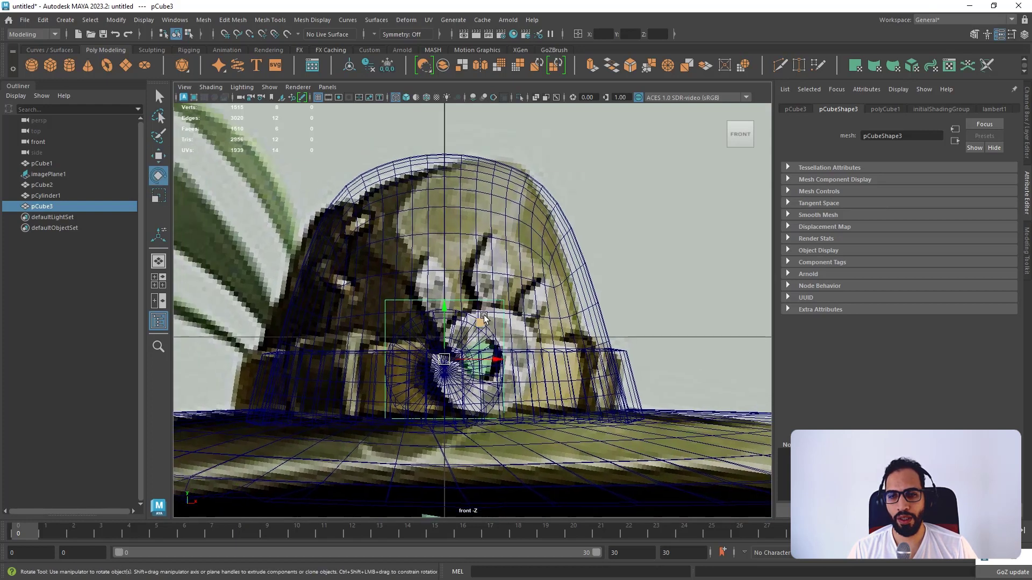
pyautogui.moveTo(468, 318)
pyautogui.mouseDown()
pyautogui.moveTo(485, 342)
pyautogui.moveTo(430, 302)
pyautogui.moveTo(458, 308)
pyautogui.mouseUp()
pyautogui.press('w')
pyautogui.press('w')
pyautogui.press('r')
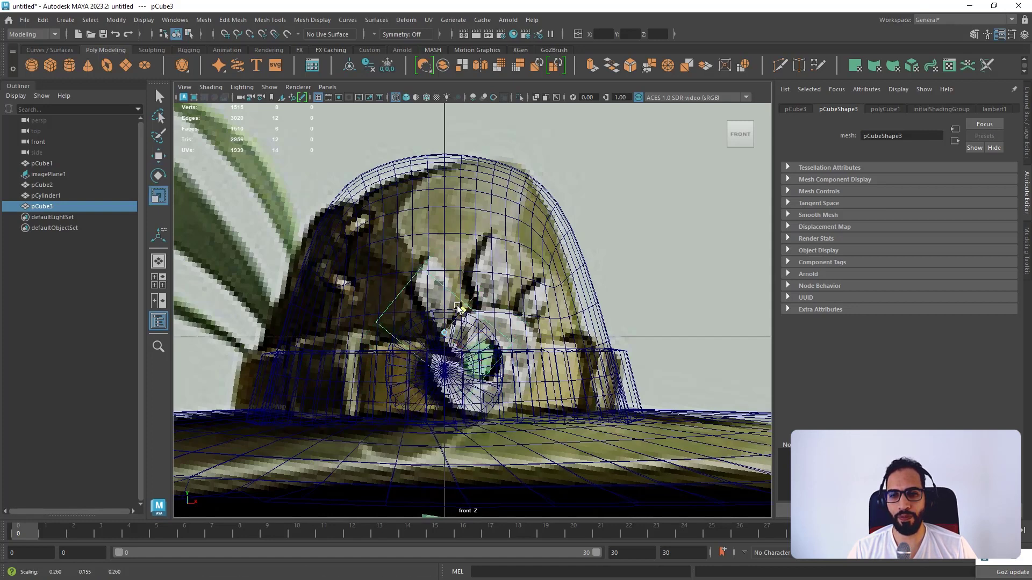
pyautogui.press('w')
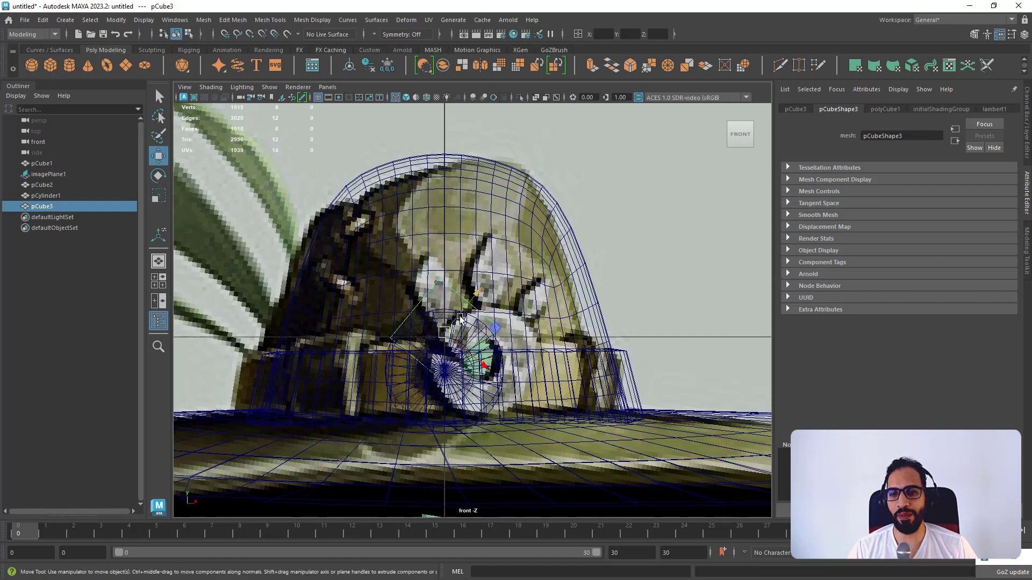
pyautogui.moveTo(499, 331); pyautogui.dragTo(417, 308)
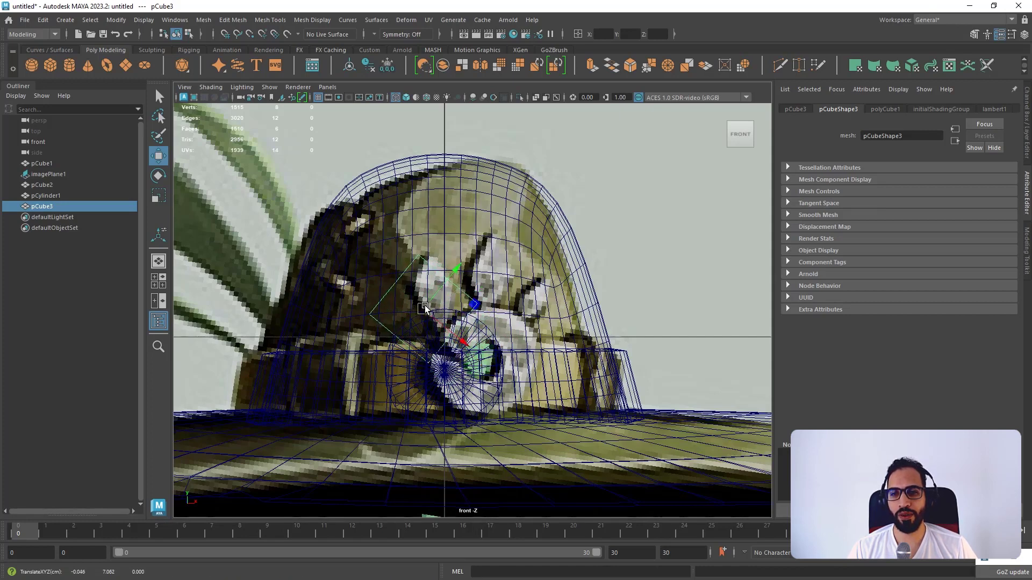
# - Move the cube's corner vertices in the front view to match the outline of the ornament's left spike
pyautogui.moveTo(426, 282); pyautogui.dragTo(367, 285, button='right')
pyautogui.moveTo(339, 294); pyautogui.dragTo(376, 323)
pyautogui.hotkey('ctrl', 'z')
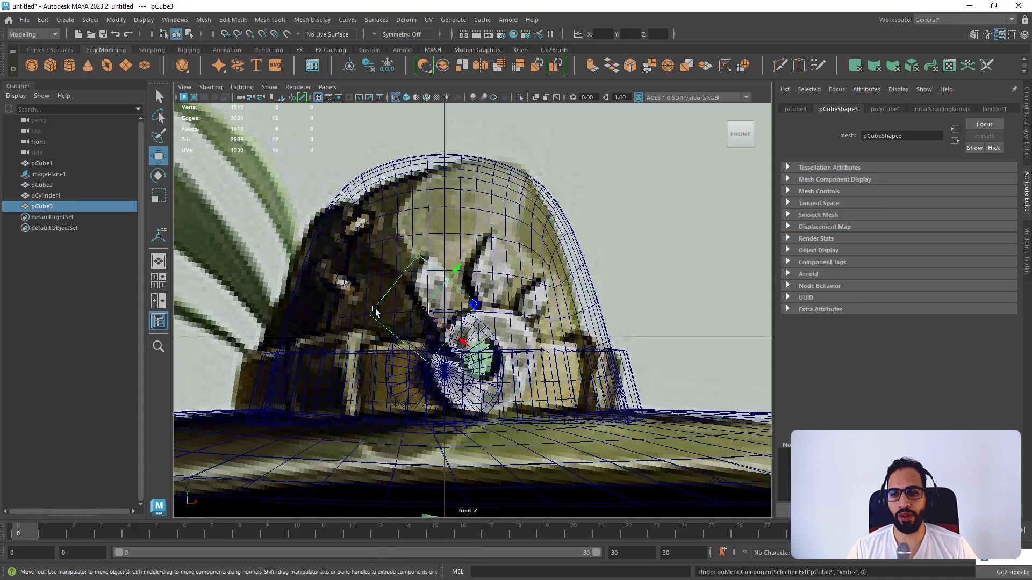
pyautogui.moveTo(262, 275); pyautogui.dragTo(194, 250, button='right')
pyautogui.moveTo(331, 288); pyautogui.dragTo(466, 314)
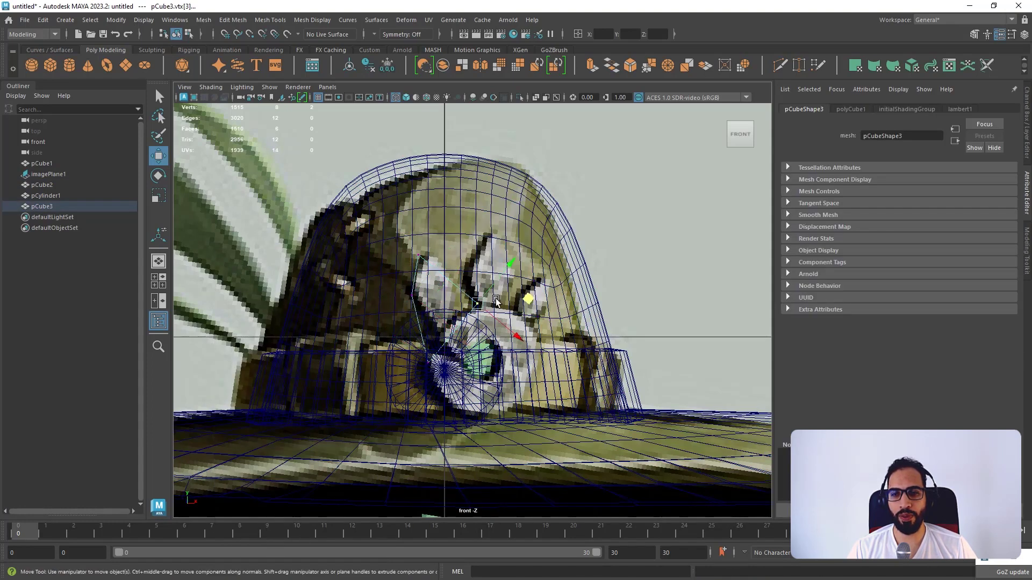
pyautogui.moveTo(527, 298); pyautogui.dragTo(505, 278)
pyautogui.moveTo(402, 244); pyautogui.dragTo(483, 249)
pyautogui.moveTo(389, 343); pyautogui.dragTo(498, 339)
# - Return to the perspective view and object mode, bring the spike forward to the crown's front and scale it thinner
pyautogui.press('space')
pyautogui.press('space')
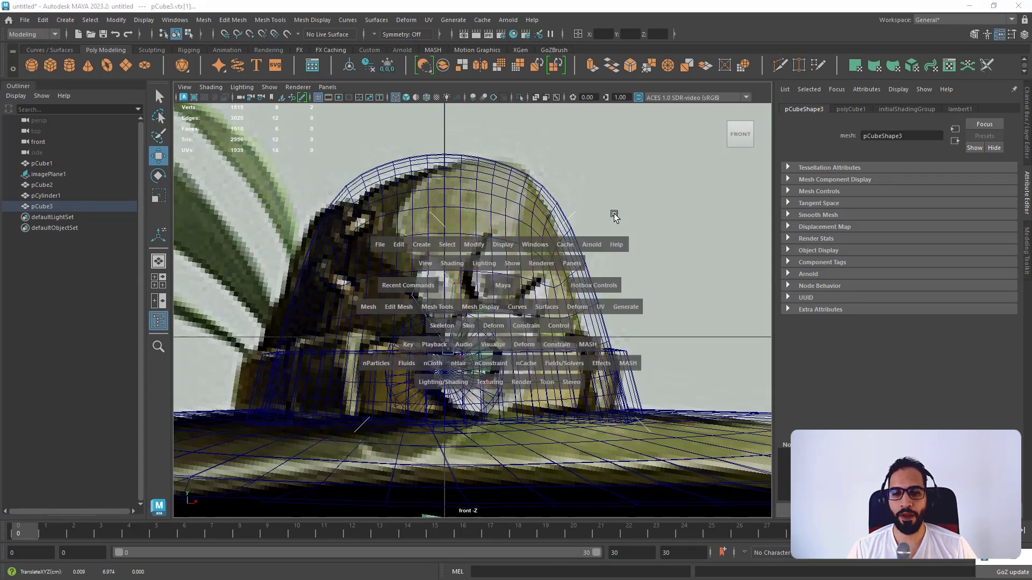
pyautogui.keyDown('alt'); pyautogui.moveTo(607, 228); pyautogui.dragTo(637, 248); pyautogui.keyUp('alt')
pyautogui.moveTo(605, 218); pyautogui.dragTo(645, 199, button='right')
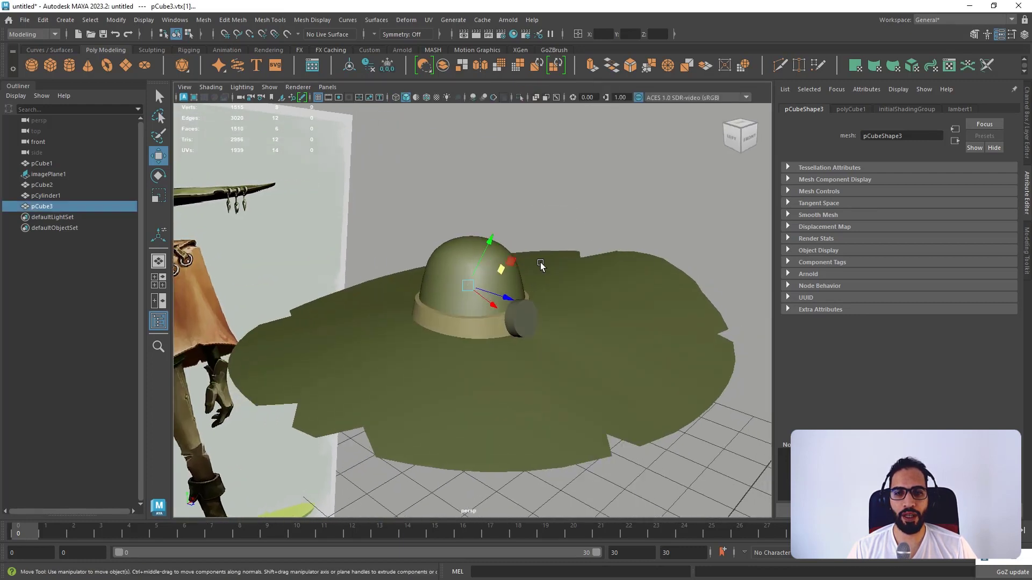
pyautogui.moveTo(521, 301)
pyautogui.mouseDown()
pyautogui.moveTo(553, 314)
pyautogui.moveTo(516, 297)
pyautogui.mouseUp()
pyautogui.press('r')
pyautogui.keyDown('alt'); pyautogui.moveTo(516, 297); pyautogui.dragTo(559, 276); pyautogui.keyUp('alt')
pyautogui.keyDown('alt'); pyautogui.moveTo(560, 276); pyautogui.dragTo(565, 299, button='right'); pyautogui.keyUp('alt')
pyautogui.moveTo(571, 292); pyautogui.dragTo(549, 299)
# - Adjust the spike's scale, tilt and position so it sits against the crown behind the round ornament
pyautogui.press('w')
pyautogui.moveTo(562, 299)
pyautogui.keyDown('alt'); pyautogui.mouseDown()
pyautogui.moveTo(604, 302)
pyautogui.moveTo(588, 302)
pyautogui.moveTo(630, 321)
pyautogui.moveTo(678, 317)
pyautogui.moveTo(579, 287)
pyautogui.moveTo(624, 285)
pyautogui.moveTo(602, 287)
pyautogui.moveTo(561, 266)
pyautogui.moveTo(574, 263)
pyautogui.moveTo(583, 271)
pyautogui.moveTo(559, 281)
pyautogui.mouseUp(); pyautogui.keyUp('alt')
pyautogui.scroll(3, 564, 295)
pyautogui.press('r')
pyautogui.press('w')
pyautogui.press('e')
pyautogui.press('w')
pyautogui.moveTo(562, 277); pyautogui.dragTo(567, 284)
# - Undo the last two spike adjustments and refine its placement against the crown
pyautogui.press('e')
pyautogui.hotkey('ctrl', 'z')
pyautogui.hotkey('ctrl', 'z')
pyautogui.press('w')
pyautogui.scroll(-2, 498, 288)
pyautogui.moveTo(498, 288)
pyautogui.keyDown('alt'); pyautogui.mouseDown()
pyautogui.moveTo(434, 306)
pyautogui.moveTo(511, 304)
pyautogui.moveTo(477, 287)
pyautogui.moveTo(504, 290)
pyautogui.mouseUp(); pyautogui.keyUp('alt')
pyautogui.scroll(2, 461, 301)
pyautogui.press('e')
# - Duplicate the spike and move the copy to the right along the world X axis to about -0.036
pyautogui.hotkey('ctrl', 'd')
pyautogui.press('w')
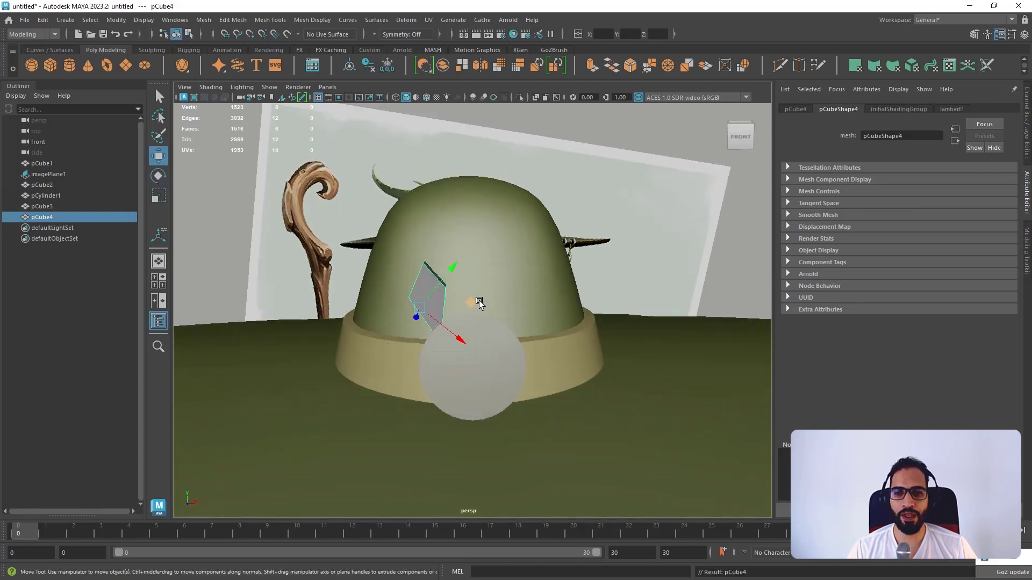
pyautogui.moveTo(424, 282); pyautogui.dragTo(362, 280)
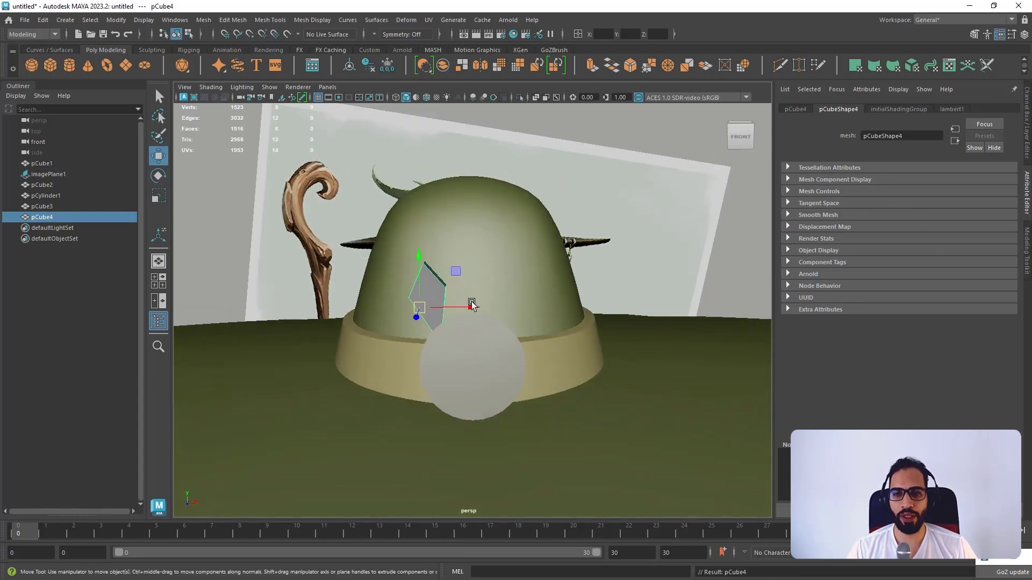
pyautogui.moveTo(468, 307); pyautogui.dragTo(505, 310)
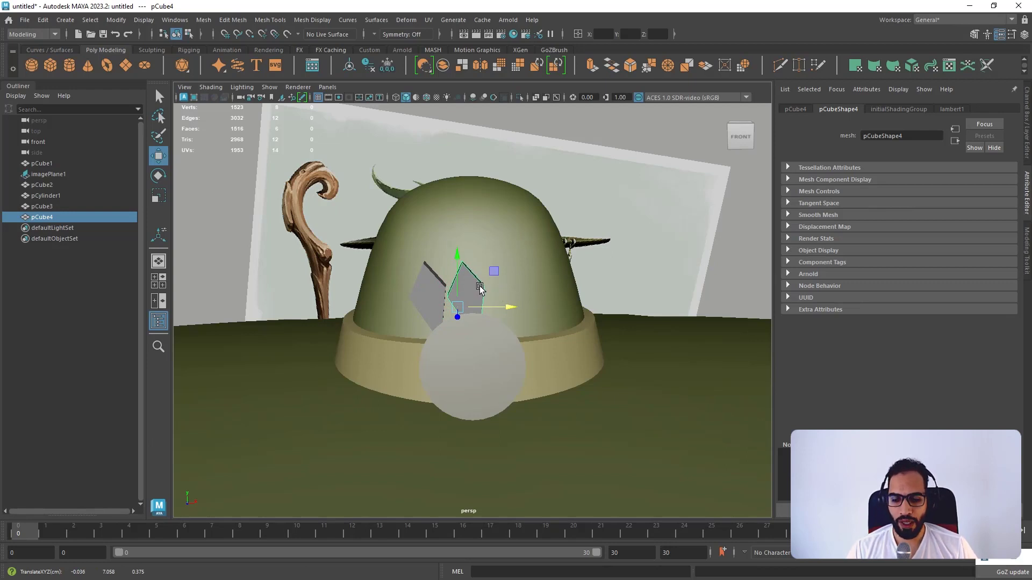
# - Delete the duplicated spike and undo the deletion
pyautogui.press('Delete')
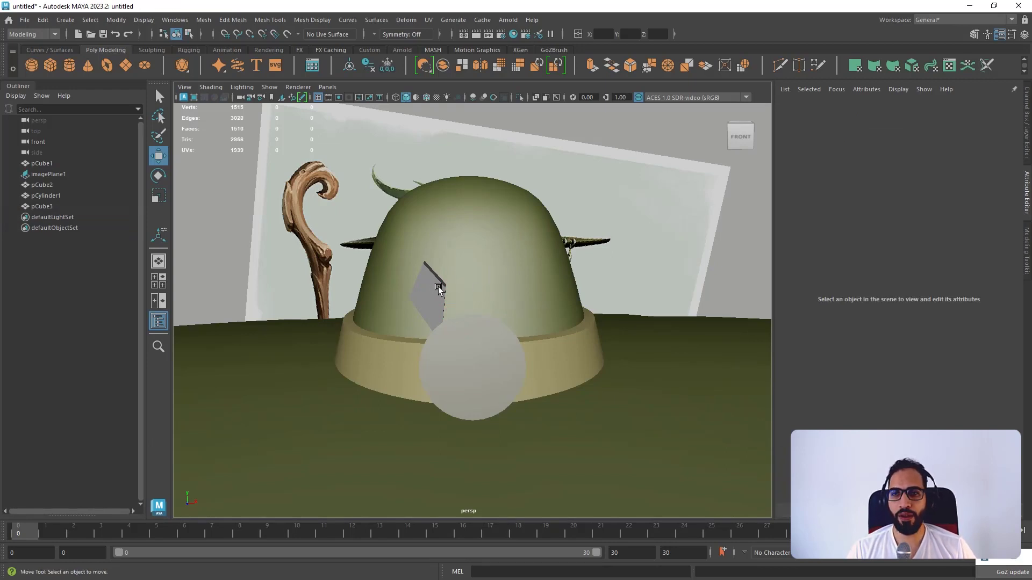
pyautogui.keyDown('alt'); pyautogui.moveTo(437, 286); pyautogui.dragTo(466, 282); pyautogui.keyUp('alt')
pyautogui.hotkey('ctrl', 'z')
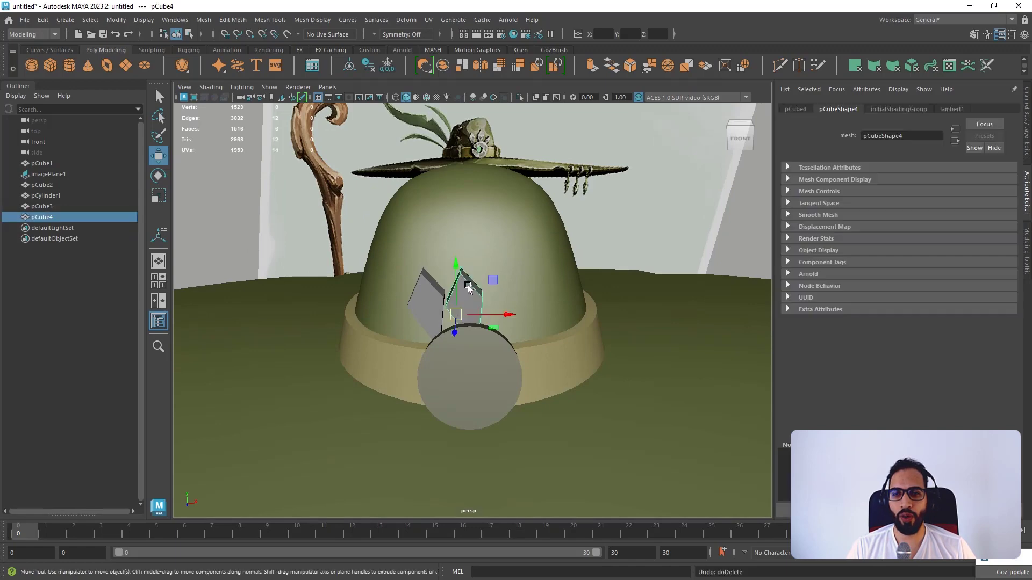
# - Move the duplicated spike over the reference's central spike in the front view, at about X 0.070 and Y 7.114, and rotate it upright
pyautogui.press('space')
pyautogui.press('space')
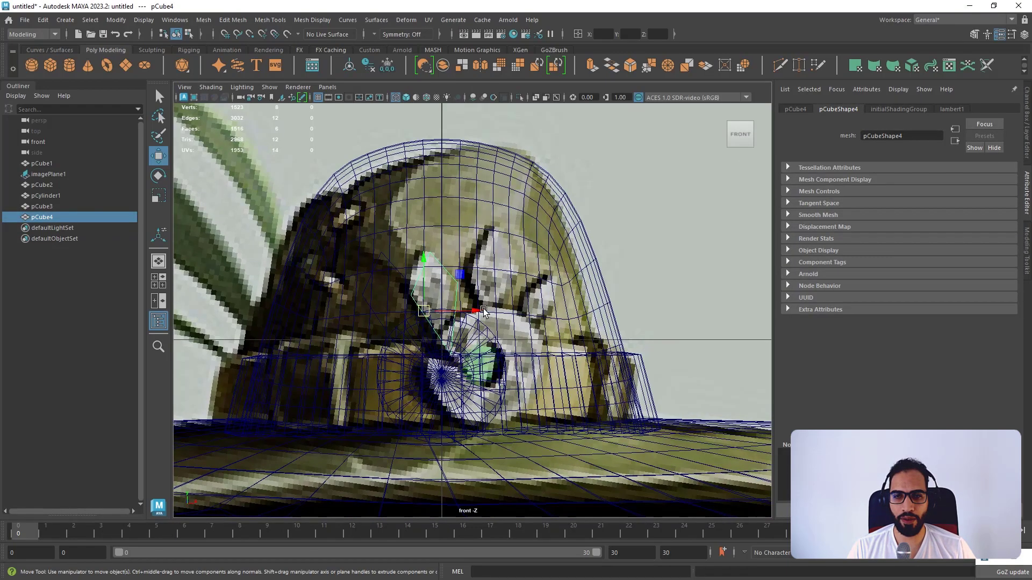
pyautogui.moveTo(470, 311); pyautogui.dragTo(487, 275)
pyautogui.press('e')
pyautogui.press('w')
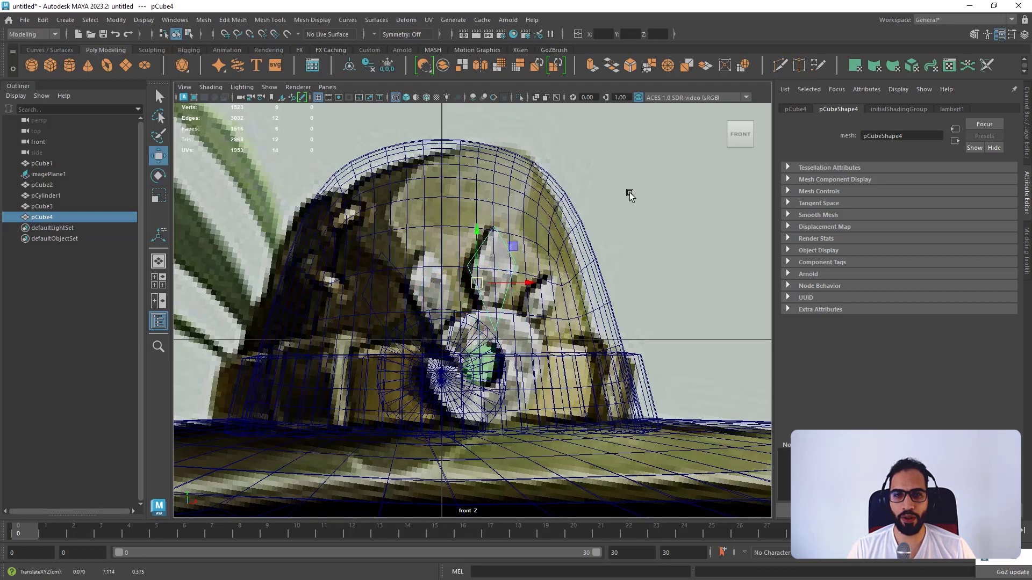
# - Even out the spike's shape by shifting its side corner vertices, and centre the whole spike above the ornament at about X -0.035
pyautogui.press('F9')
pyautogui.click(469, 268)
pyautogui.press('r')
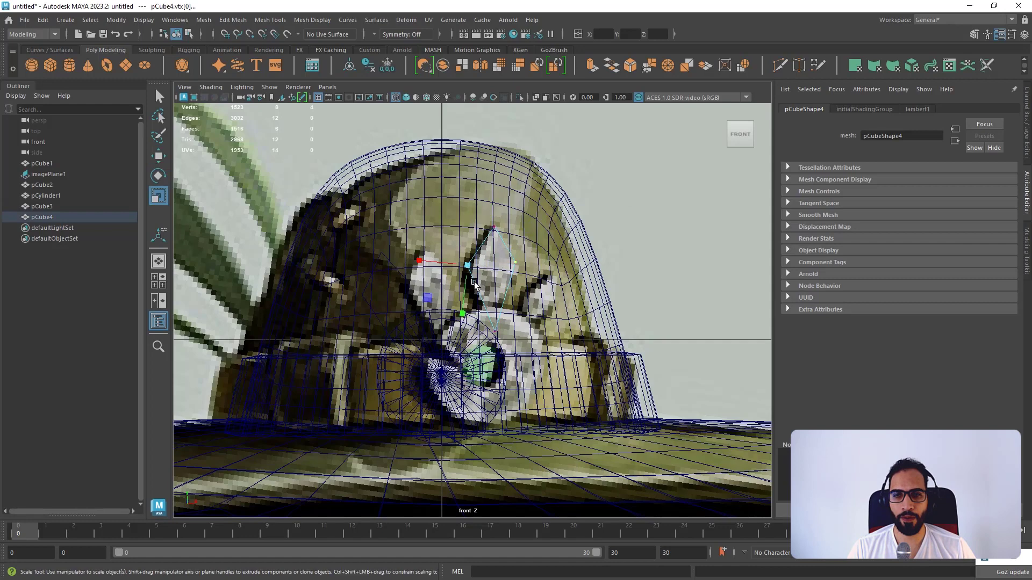
pyautogui.moveTo(468, 263); pyautogui.dragTo(399, 258)
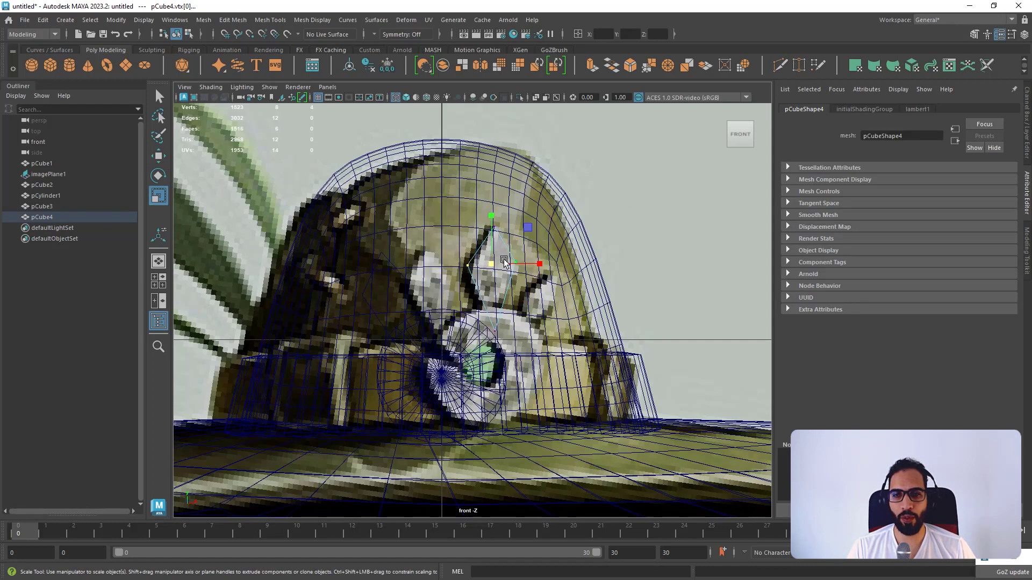
pyautogui.press('w')
pyautogui.click(535, 265)
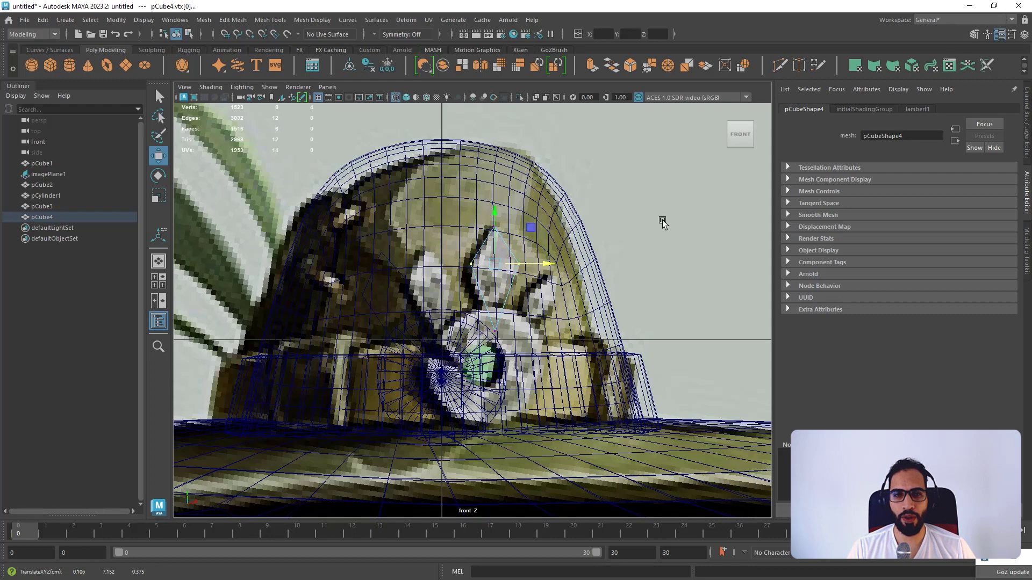
pyautogui.moveTo(663, 223); pyautogui.dragTo(717, 203, button='right')
pyautogui.moveTo(524, 282); pyautogui.dragTo(473, 284)
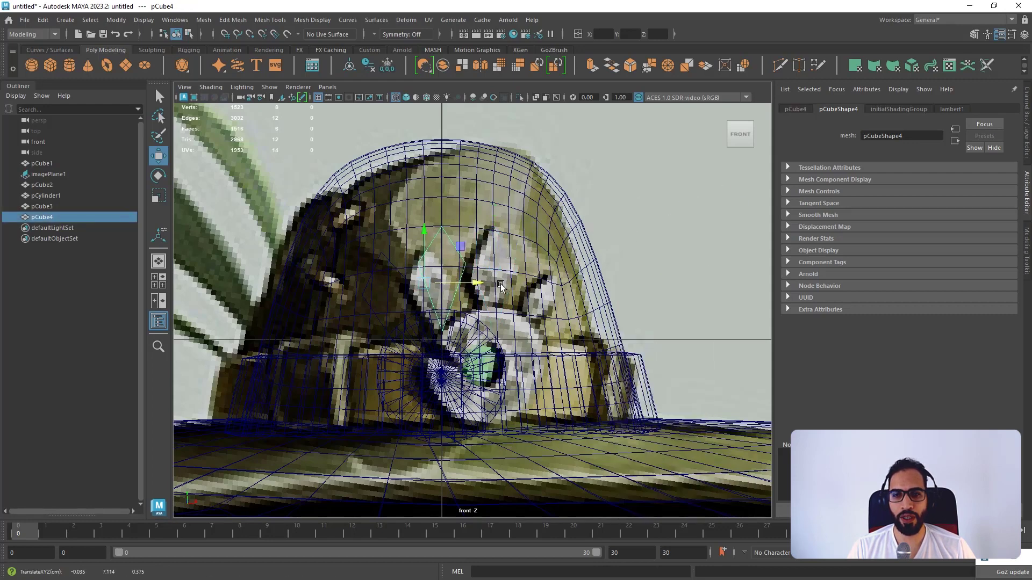
# - Freeze the transformations of the tilted spike left of the central one
pyautogui.click(398, 280)
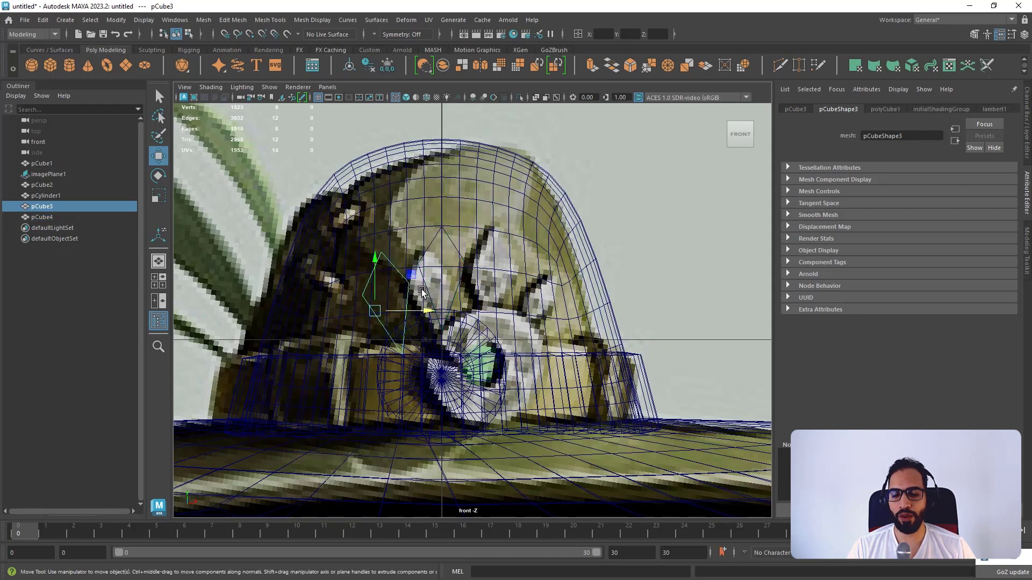
pyautogui.click(43, 20)
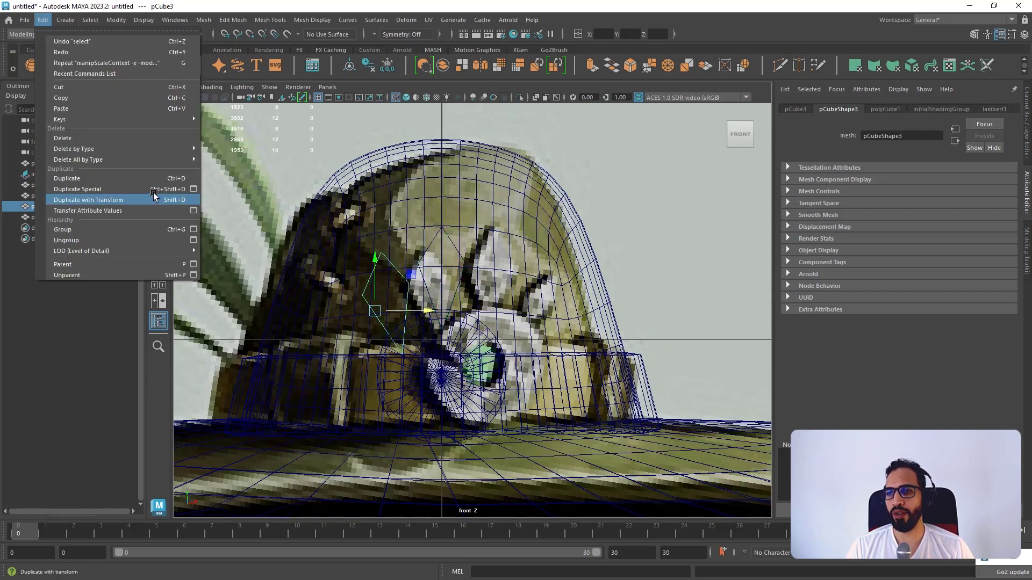
pyautogui.moveTo(116, 20)
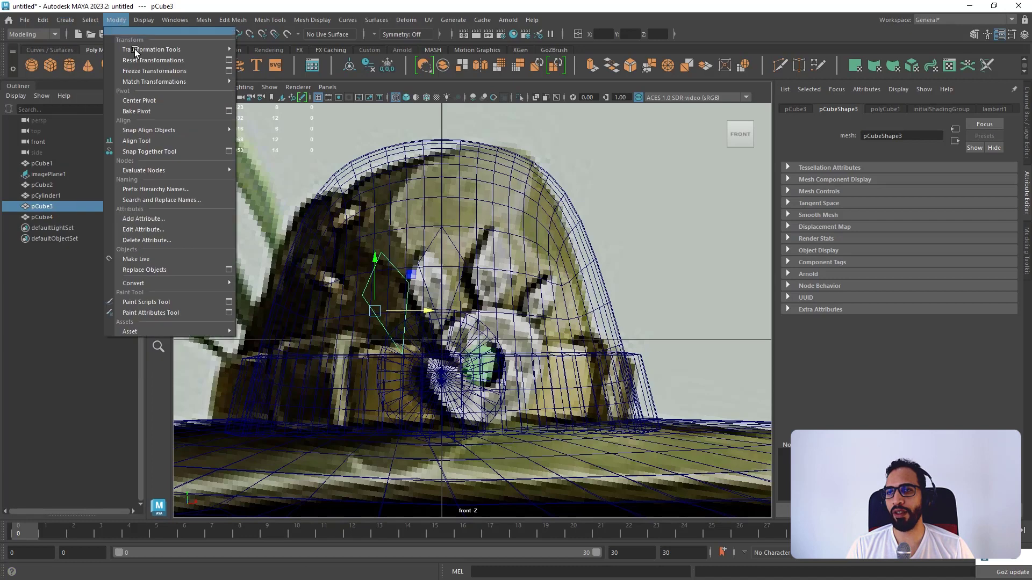
pyautogui.click(164, 76)
# - Mirror the left tilted spike using Duplicate Special with X scale -1 and one copy
pyautogui.click(48, 20)
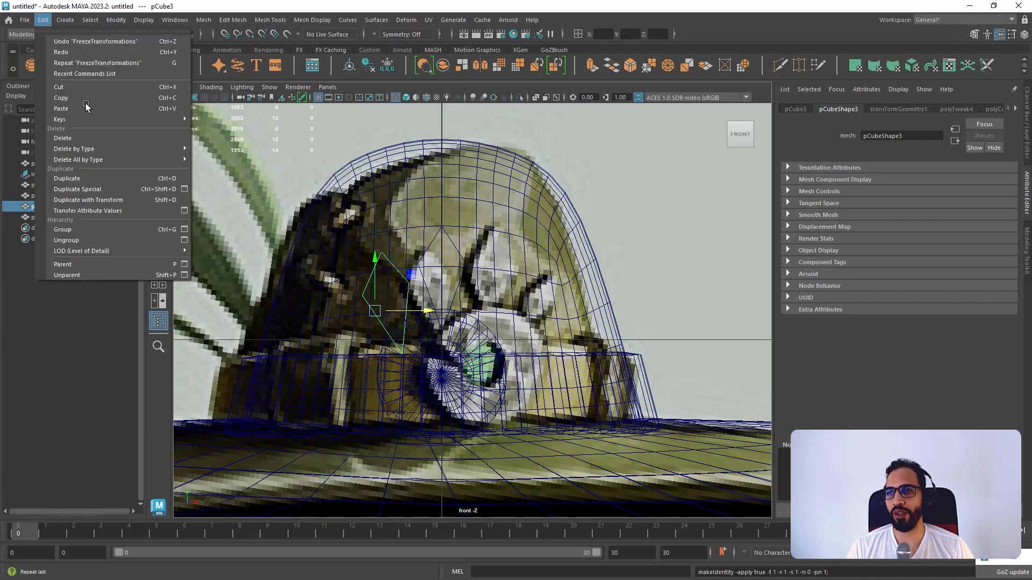
pyautogui.click(184, 189)
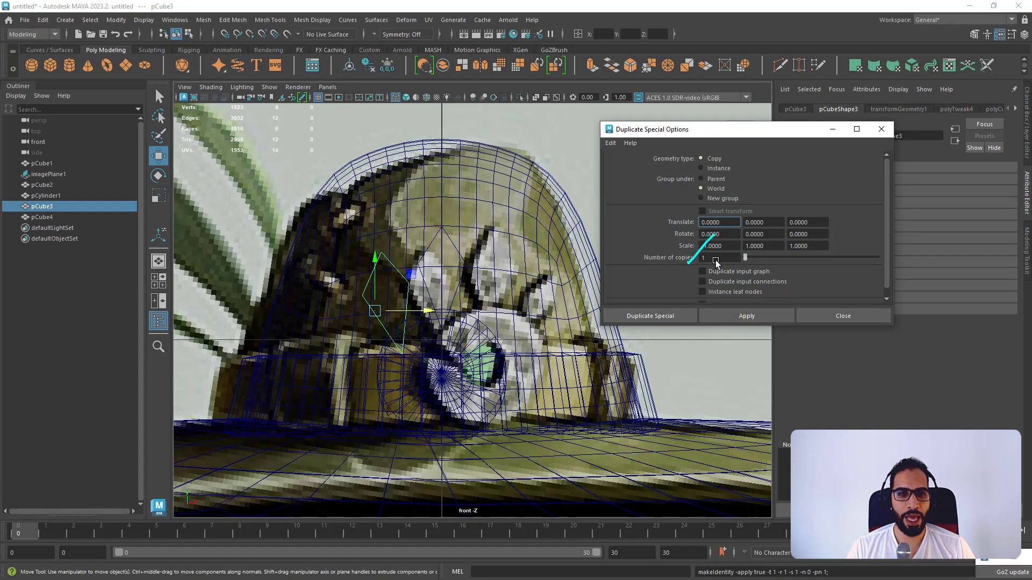
pyautogui.moveTo(816, 237); pyautogui.dragTo(853, 248)
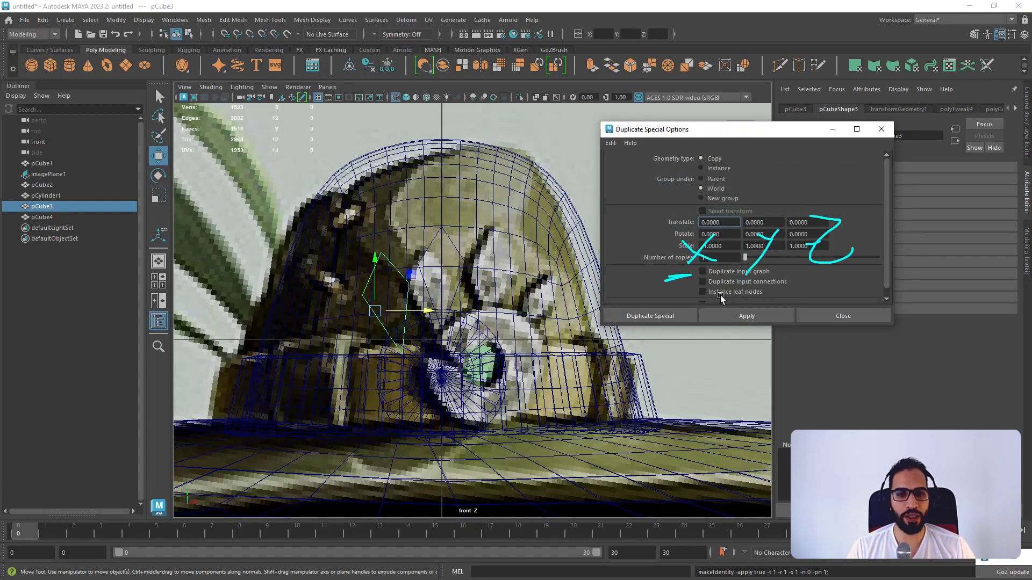
pyautogui.press('Escape')
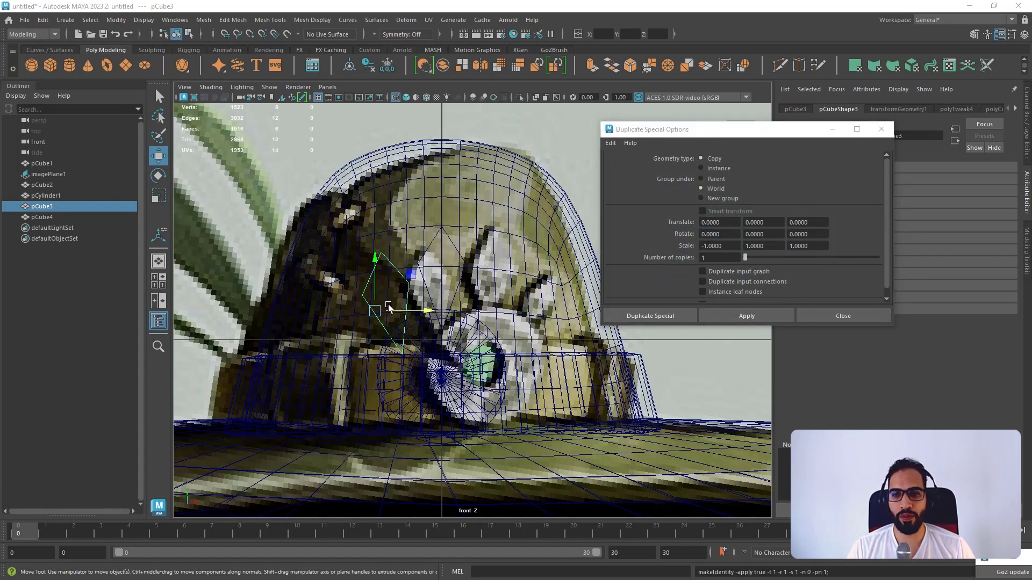
pyautogui.moveTo(385, 302)
pyautogui.mouseDown()
pyautogui.moveTo(497, 264)
pyautogui.moveTo(515, 292)
pyautogui.mouseUp()
pyautogui.moveTo(499, 285); pyautogui.dragTo(527, 274)
pyautogui.press('Escape')
pyautogui.click(740, 315)
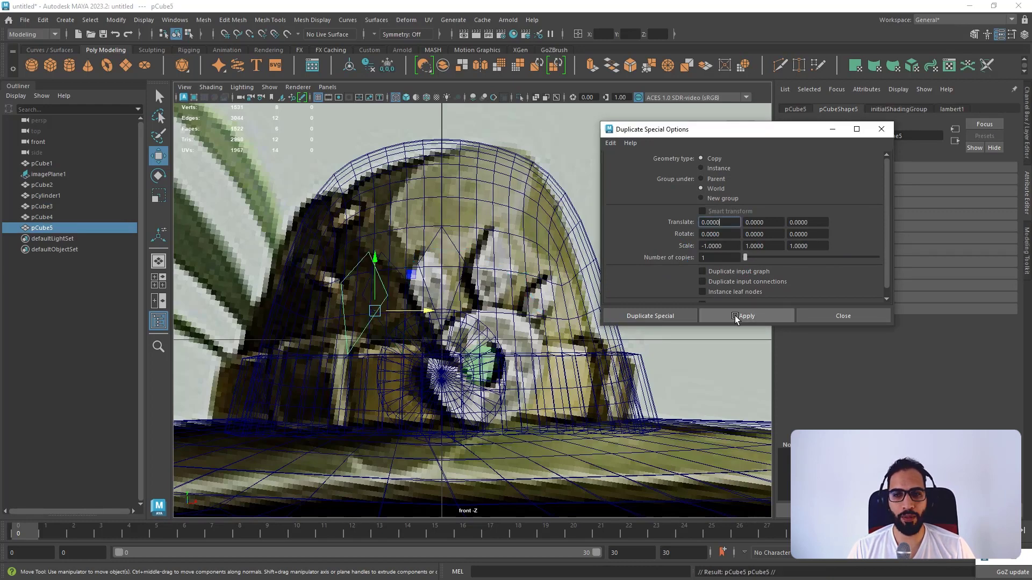
pyautogui.click(843, 316)
# - Move the mirrored spike right to about X 0.127 and refine the scale and placement of the spikes around the round ornament
pyautogui.moveTo(428, 311); pyautogui.dragTo(562, 317)
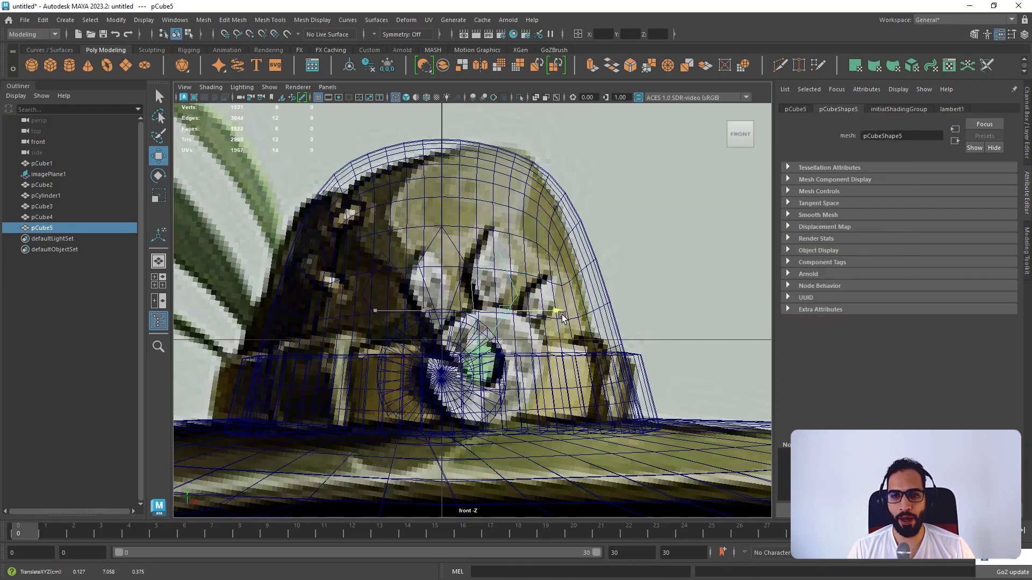
pyautogui.press('space')
pyautogui.press('space')
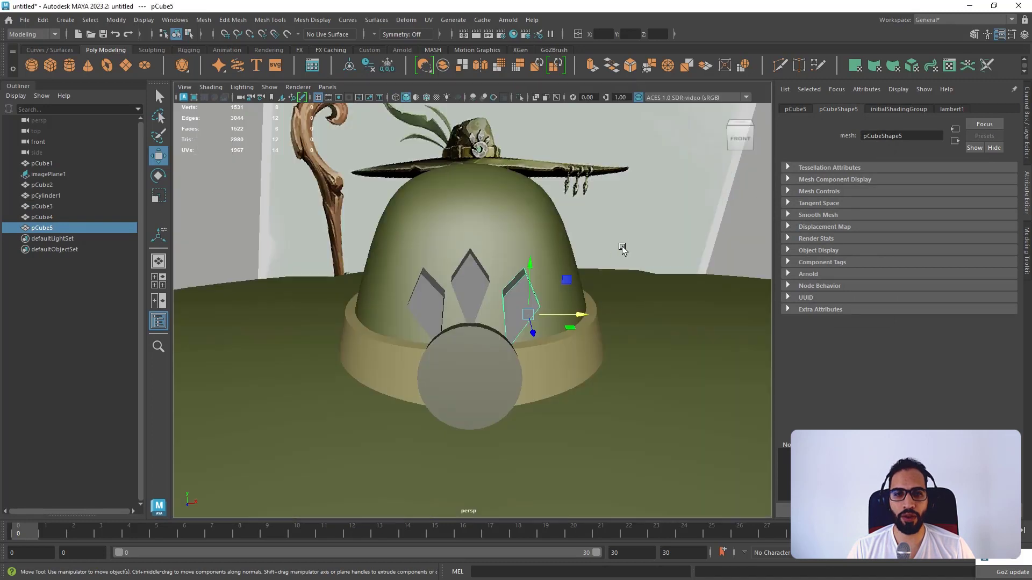
pyautogui.keyDown('alt'); pyautogui.moveTo(580, 276); pyautogui.dragTo(578, 260); pyautogui.keyUp('alt')
pyautogui.scroll(2, 579, 269)
pyautogui.moveTo(581, 312); pyautogui.dragTo(607, 295)
pyautogui.press('r')
pyautogui.moveTo(521, 313); pyautogui.dragTo(474, 289)
pyautogui.press('w')
pyautogui.moveTo(385, 308); pyautogui.dragTo(467, 279)
pyautogui.click(328, 240)
pyautogui.scroll(-5, 322, 246)
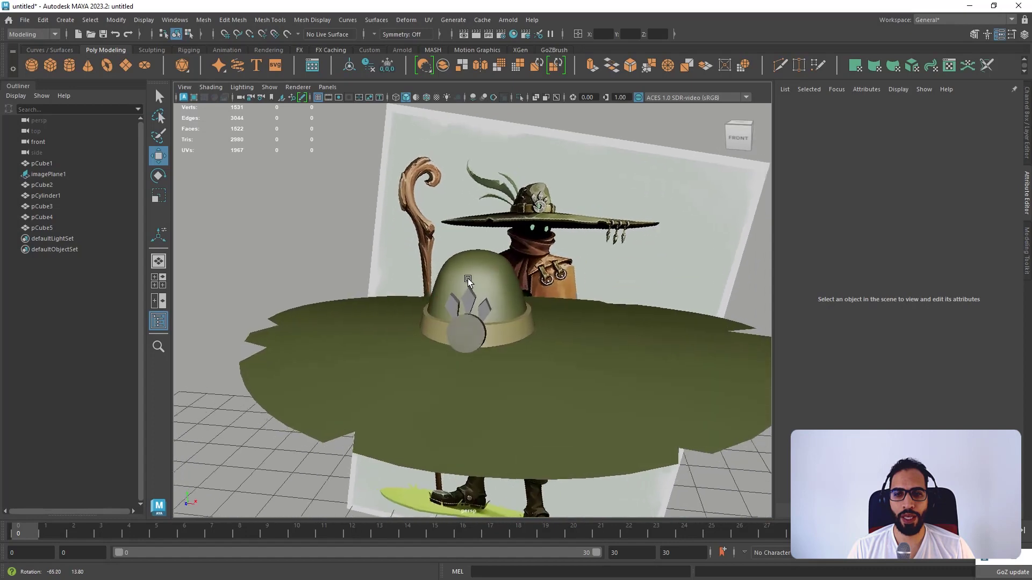
# - Fine-tune the round ornament's size and placement in front of the spikes and the hat band
pyautogui.scroll(3, 515, 362)
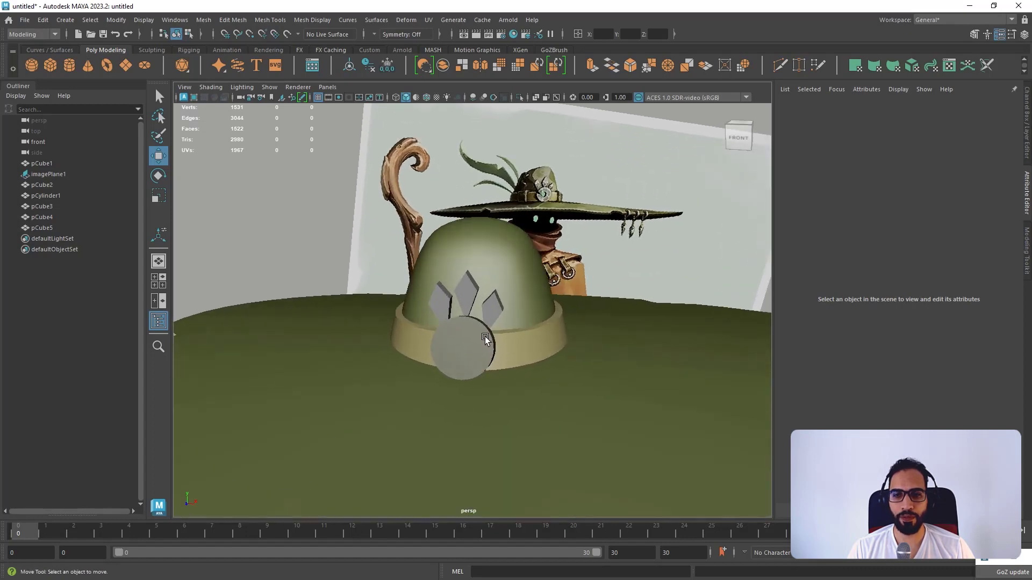
pyautogui.keyDown('alt'); pyautogui.moveTo(520, 331); pyautogui.dragTo(462, 383); pyautogui.keyUp('alt')
pyautogui.click(428, 325)
pyautogui.press('r')
pyautogui.scroll(3, 454, 358)
pyautogui.scroll(1, 453, 357)
pyautogui.press('w')
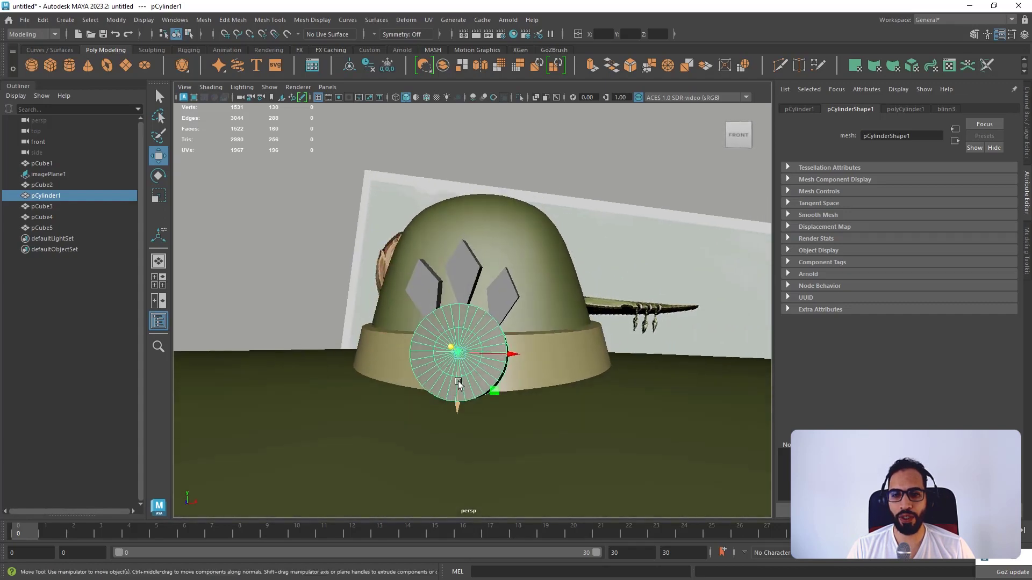
# - Compare the modelled hat with the reference image, examining the band, feathers and hanging brim charms still missing
pyautogui.click(296, 258)
pyautogui.scroll(-4, 376, 267)
pyautogui.keyDown('alt'); pyautogui.moveTo(376, 267); pyautogui.dragTo(355, 213); pyautogui.keyUp('alt')
pyautogui.scroll(-6, 356, 213)
pyautogui.keyDown('alt'); pyautogui.moveTo(462, 257); pyautogui.dragTo(453, 256); pyautogui.keyUp('alt')
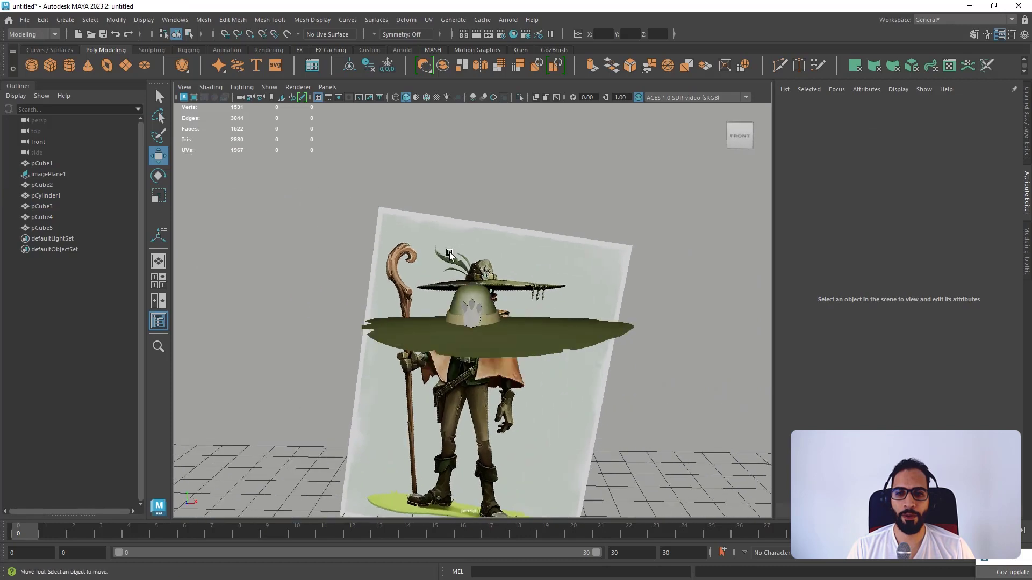
pyautogui.keyDown('alt'); pyautogui.moveTo(453, 256); pyautogui.dragTo(548, 339, button='right'); pyautogui.keyUp('alt')
pyautogui.keyDown('alt'); pyautogui.moveTo(549, 339); pyautogui.dragTo(541, 317); pyautogui.keyUp('alt')
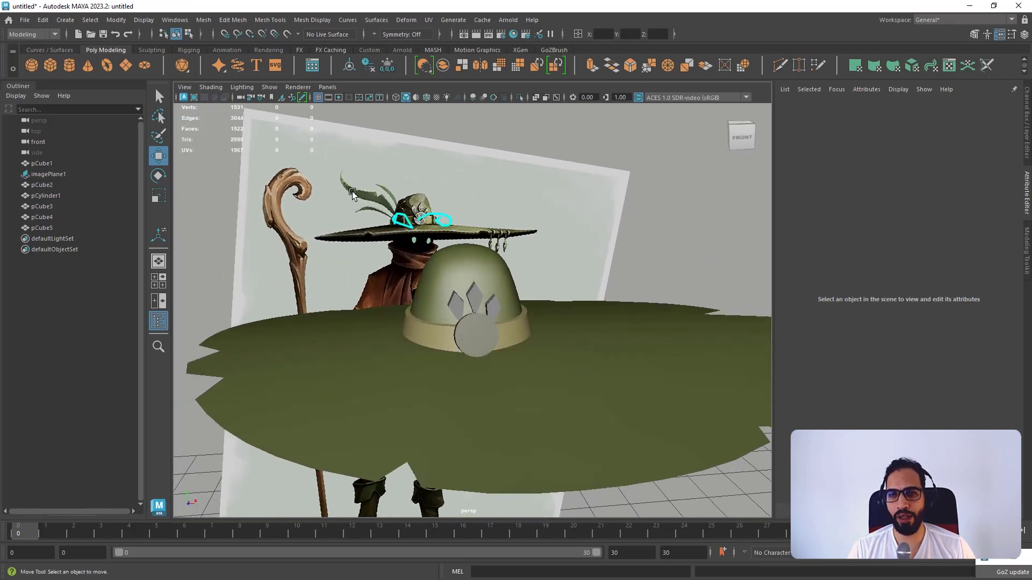
pyautogui.press('Escape')
pyautogui.scroll(-2, 491, 244)
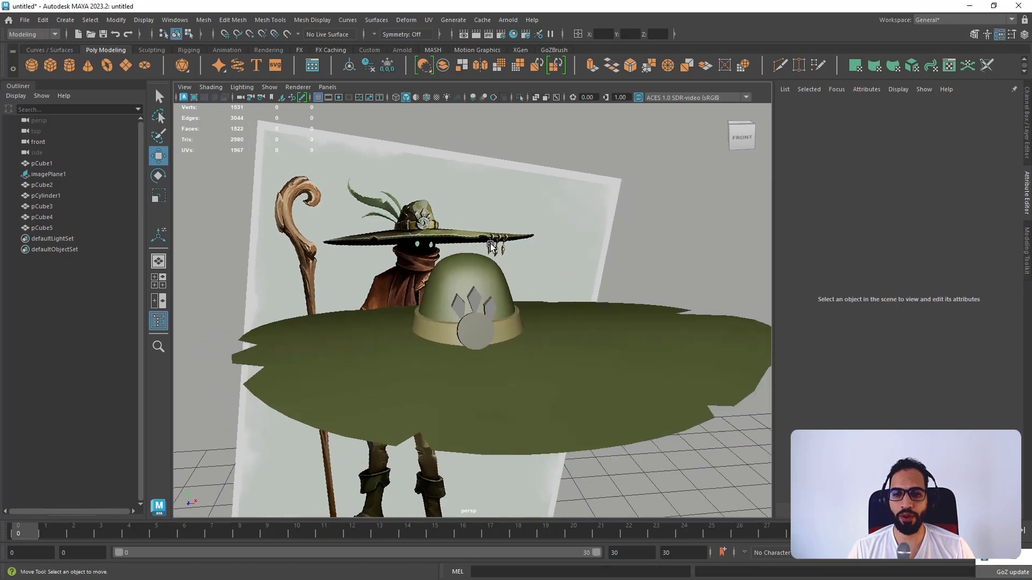
# - Create a new polygon cube and raise it along Y to the height of the hat
pyautogui.press('space')
pyautogui.press('space')
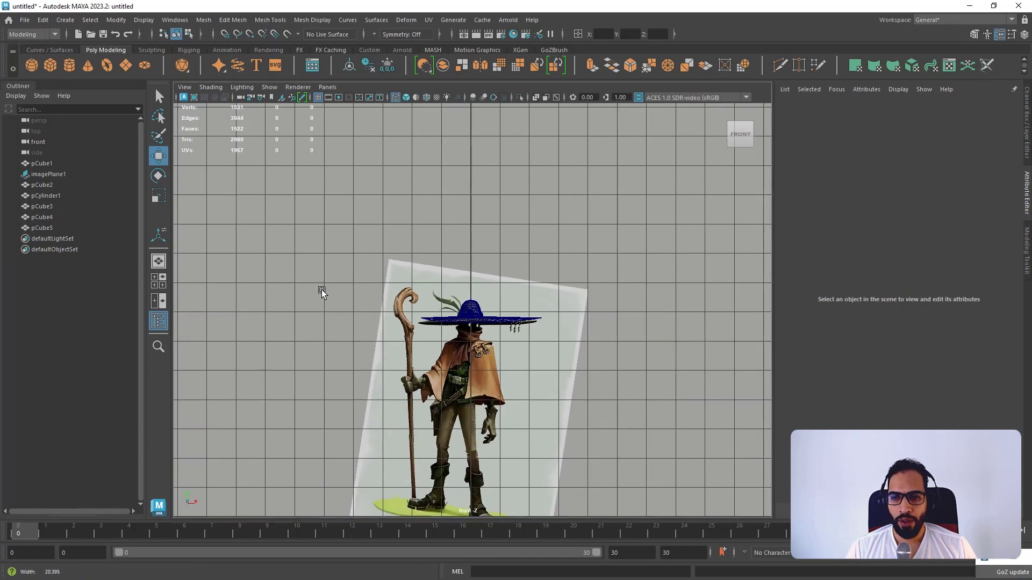
pyautogui.keyDown('alt'); pyautogui.moveTo(426, 302); pyautogui.dragTo(457, 252, button='middle'); pyautogui.keyUp('alt')
pyautogui.scroll(15, 510, 227)
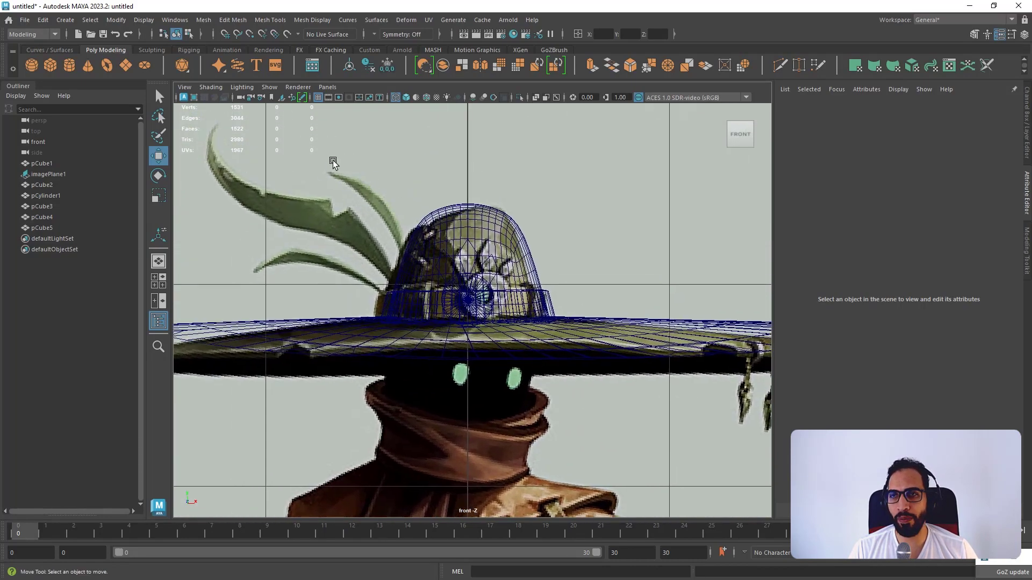
pyautogui.click(50, 65)
pyautogui.scroll(-15, 384, 190)
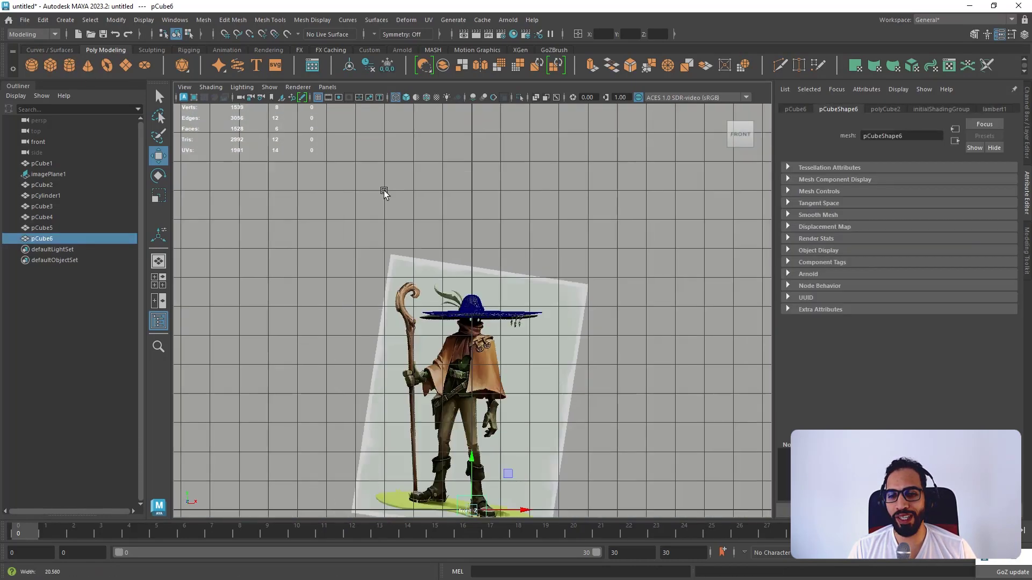
pyautogui.moveTo(473, 385); pyautogui.dragTo(472, 267)
pyautogui.press('space')
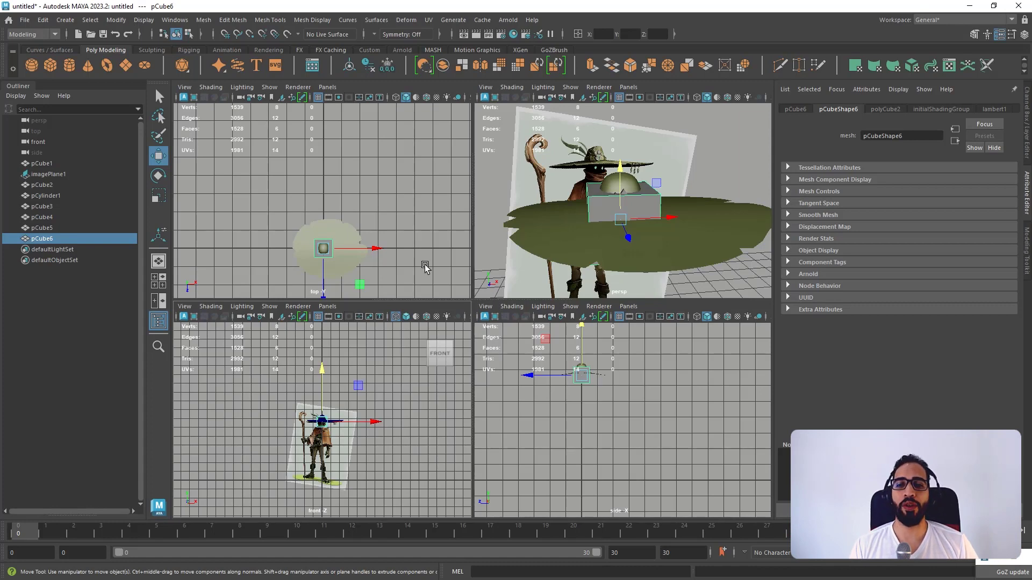
# - Move the new cube forward along the Z axis until it stands clear in front of the hat's crown
pyautogui.press('space')
pyautogui.scroll(5, 520, 366)
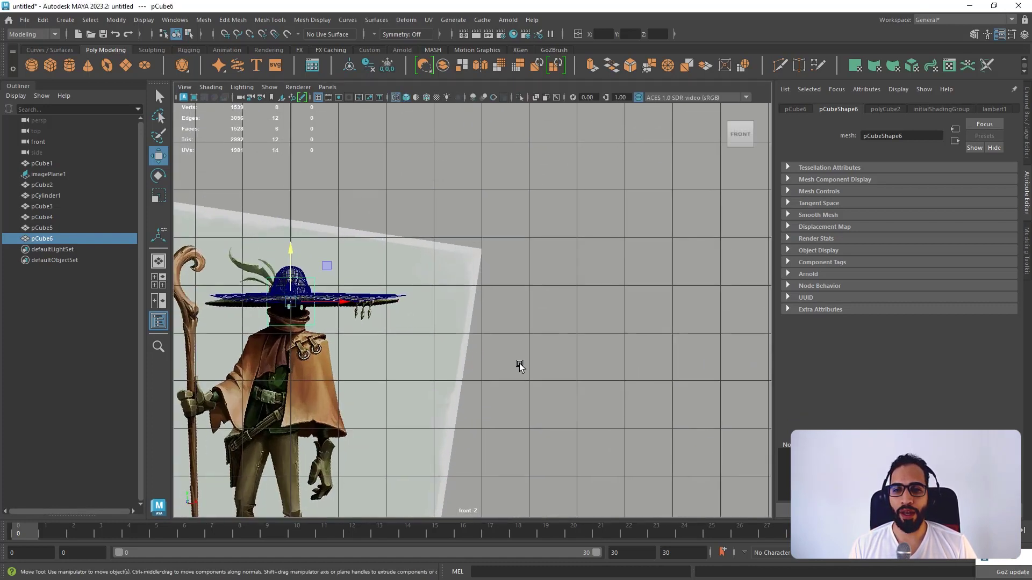
pyautogui.keyDown('alt'); pyautogui.moveTo(311, 275); pyautogui.dragTo(458, 256, button='middle'); pyautogui.keyUp('alt')
pyautogui.scroll(3, 483, 290)
pyautogui.keyDown('alt'); pyautogui.moveTo(527, 339); pyautogui.dragTo(606, 393, button='middle'); pyautogui.keyUp('alt')
pyautogui.scroll(5, 535, 320)
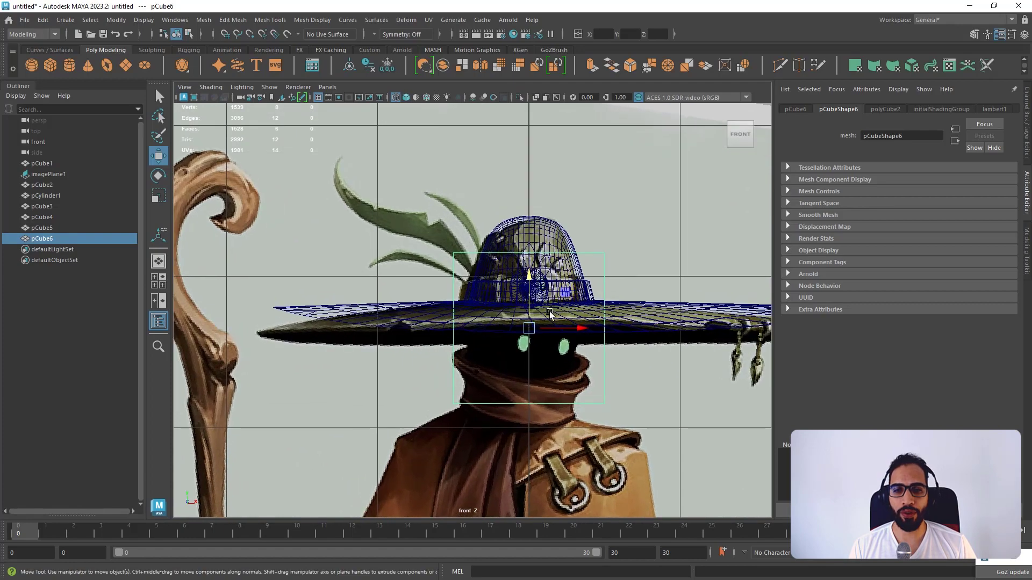
pyautogui.press('space')
pyautogui.press('space')
pyautogui.scroll(4, 531, 349)
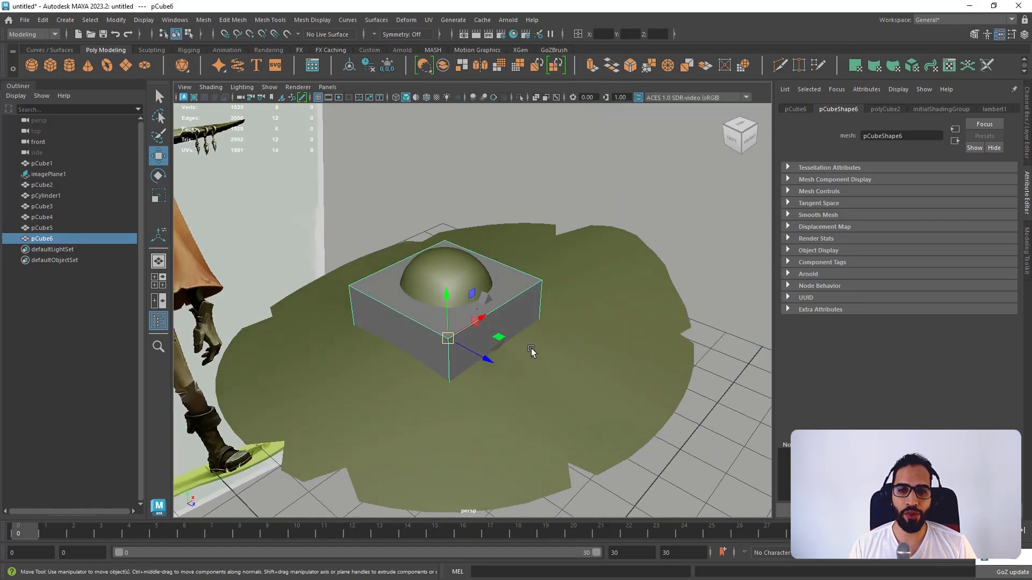
pyautogui.moveTo(488, 359); pyautogui.dragTo(670, 438)
pyautogui.keyDown('alt'); pyautogui.moveTo(567, 416); pyautogui.dragTo(499, 299, button='middle'); pyautogui.keyUp('alt')
pyautogui.scroll(-3, 473, 285)
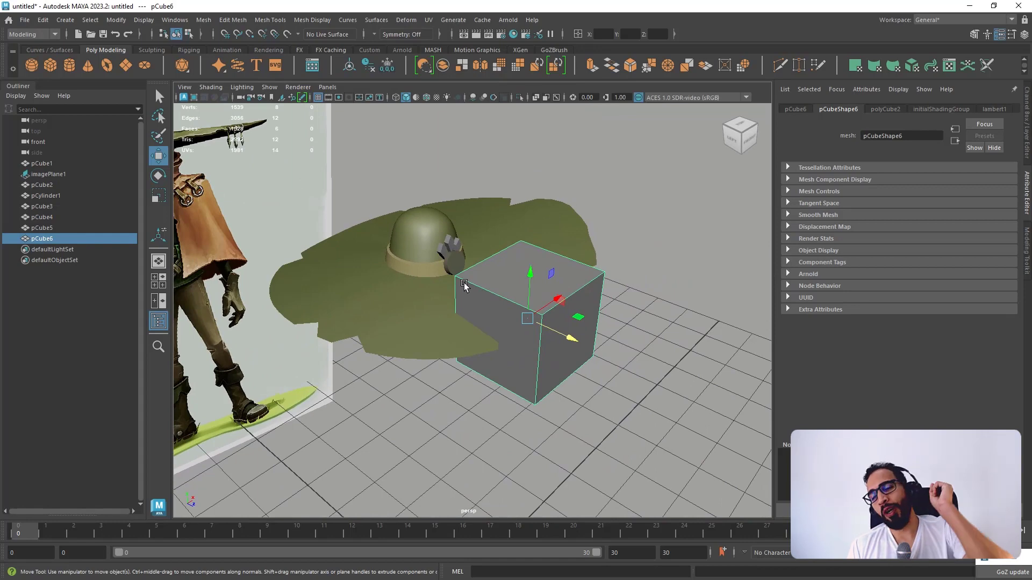
# - Flatten the cube along its depth into a slab and bring it back close to the front of the crown
pyautogui.keyDown('alt'); pyautogui.moveTo(601, 294); pyautogui.dragTo(583, 253); pyautogui.keyUp('alt')
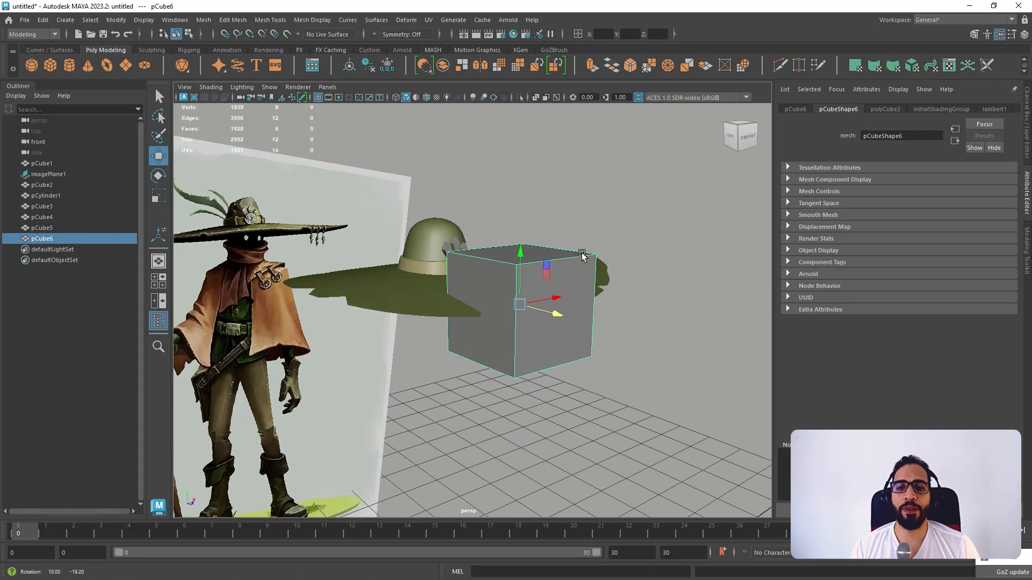
pyautogui.keyDown('alt'); pyautogui.moveTo(531, 287); pyautogui.dragTo(537, 328, button='middle'); pyautogui.keyUp('alt')
pyautogui.keyDown('alt'); pyautogui.moveTo(537, 329); pyautogui.dragTo(586, 330, button='right'); pyautogui.keyUp('alt')
pyautogui.press('r')
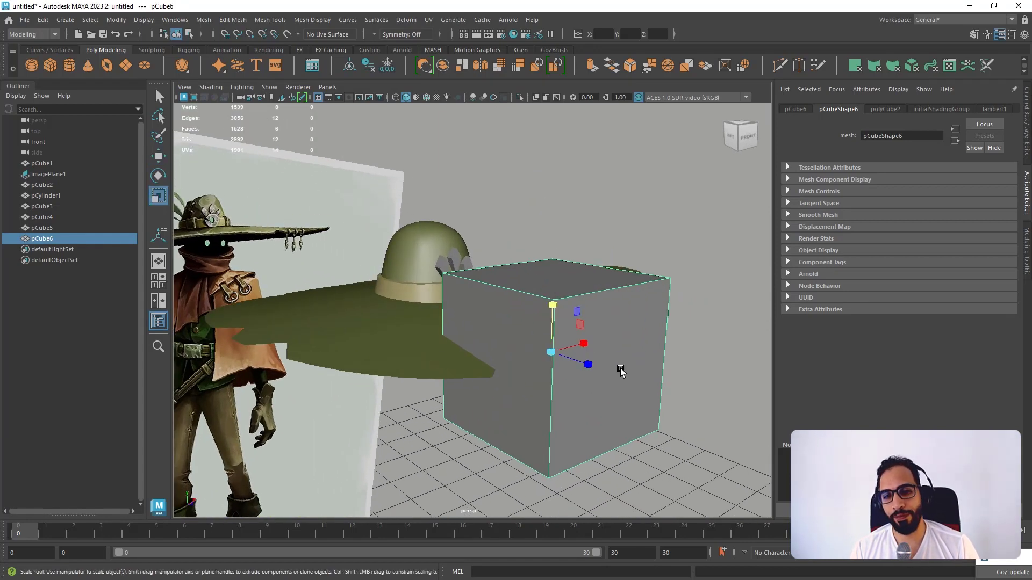
pyautogui.keyDown('alt'); pyautogui.moveTo(629, 364); pyautogui.dragTo(309, 164); pyautogui.keyUp('alt')
pyautogui.press('w')
pyautogui.scroll(3, 507, 323)
pyautogui.keyDown('alt'); pyautogui.moveTo(461, 286); pyautogui.dragTo(448, 263); pyautogui.keyUp('alt')
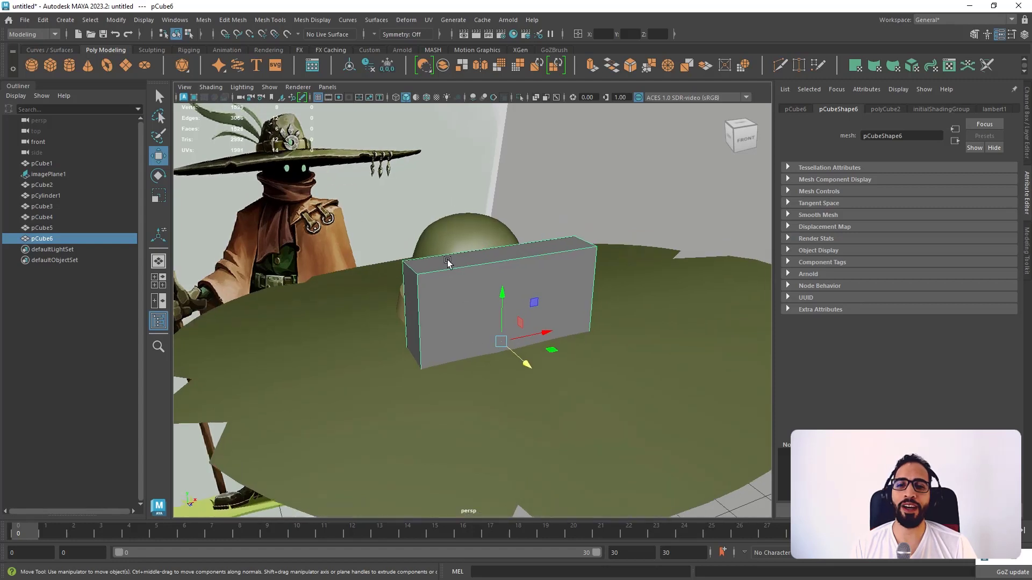
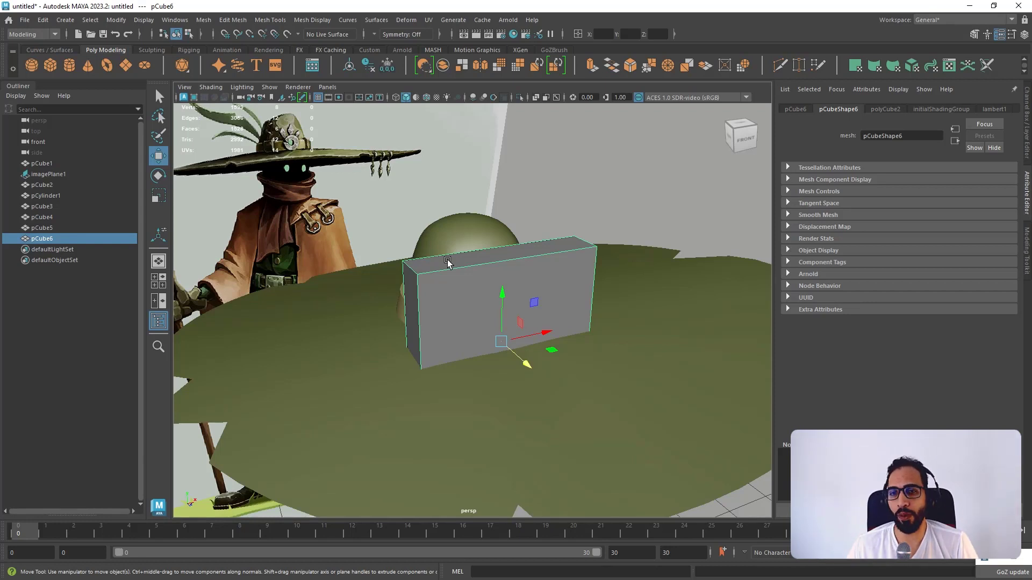
# - Scale the slab down uniformly in the front view to roughly the size of the band detail in the reference
pyautogui.press('space')
pyautogui.press('space')
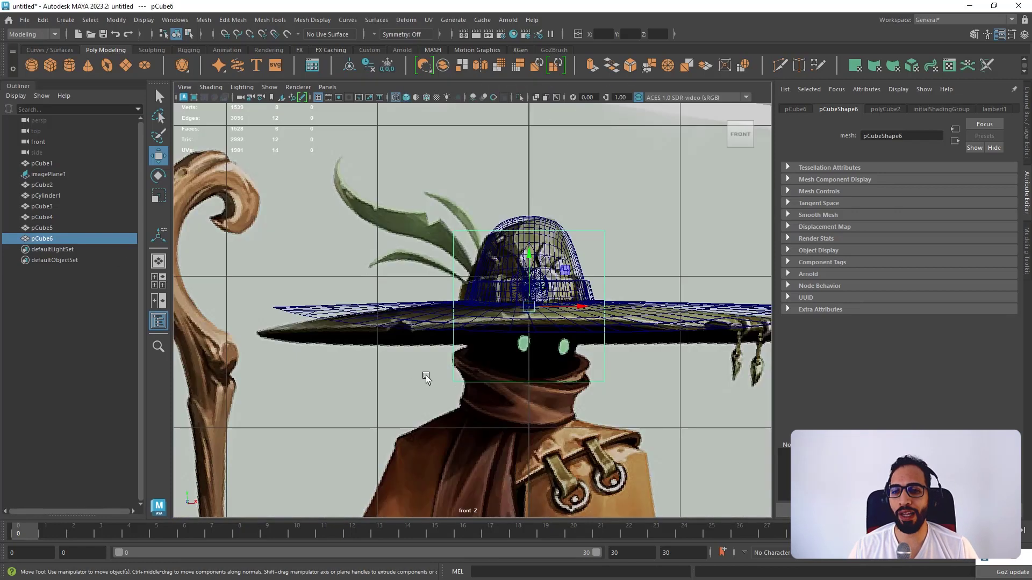
pyautogui.press('space')
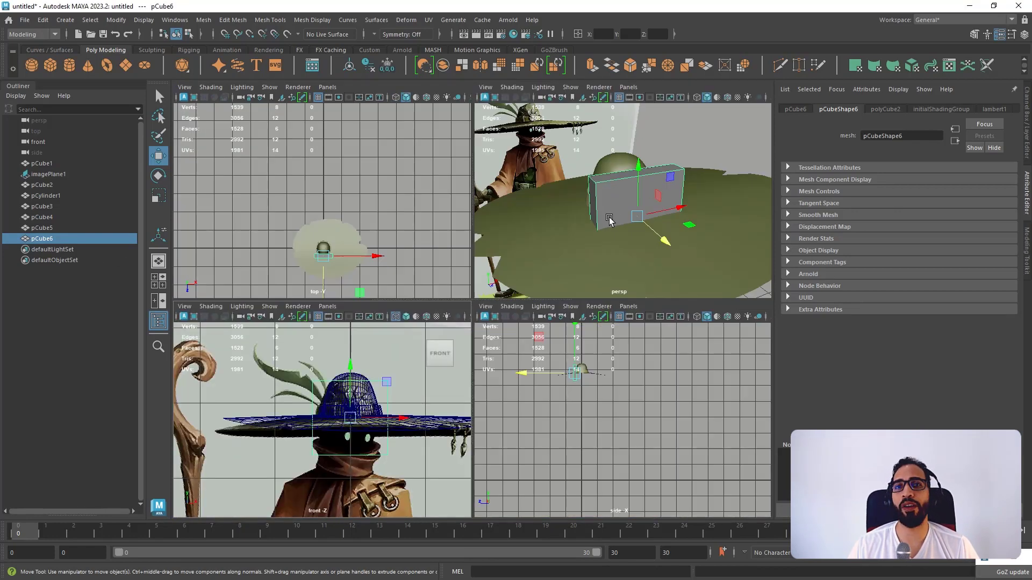
pyautogui.press('space')
pyautogui.scroll(3, 557, 311)
pyautogui.press('r')
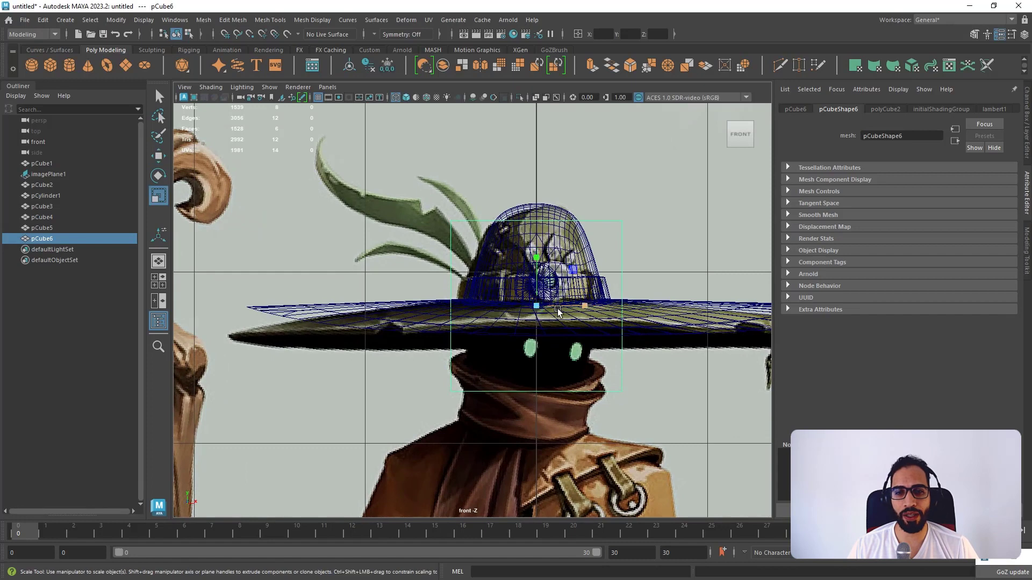
pyautogui.moveTo(542, 306); pyautogui.dragTo(438, 329)
# - Move the small slab up and sideways onto the hat band, beside the round ornament in the front view
pyautogui.press('w')
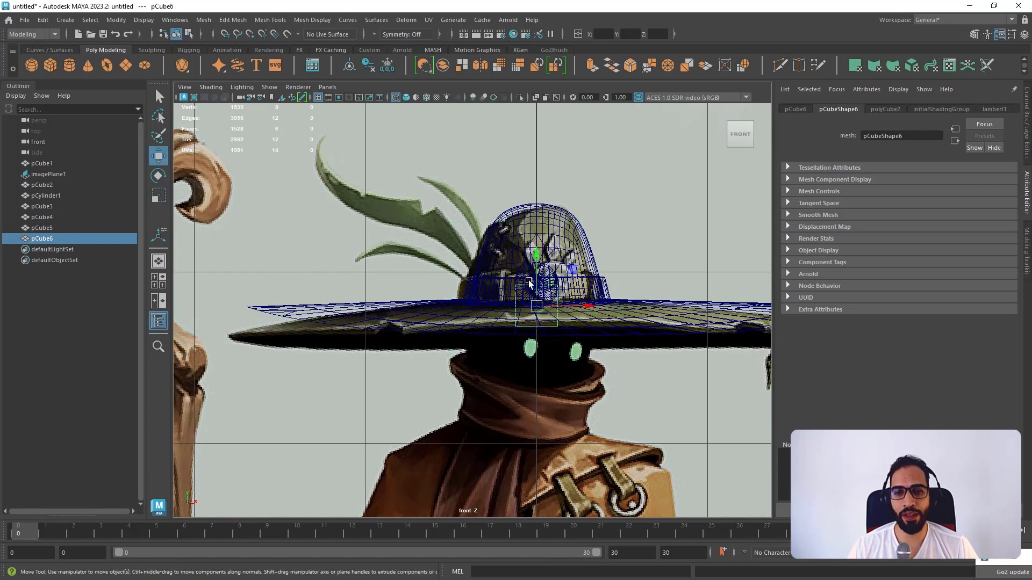
pyautogui.moveTo(534, 272); pyautogui.dragTo(535, 262)
pyautogui.scroll(3, 575, 294)
pyautogui.moveTo(606, 289); pyautogui.dragTo(553, 290)
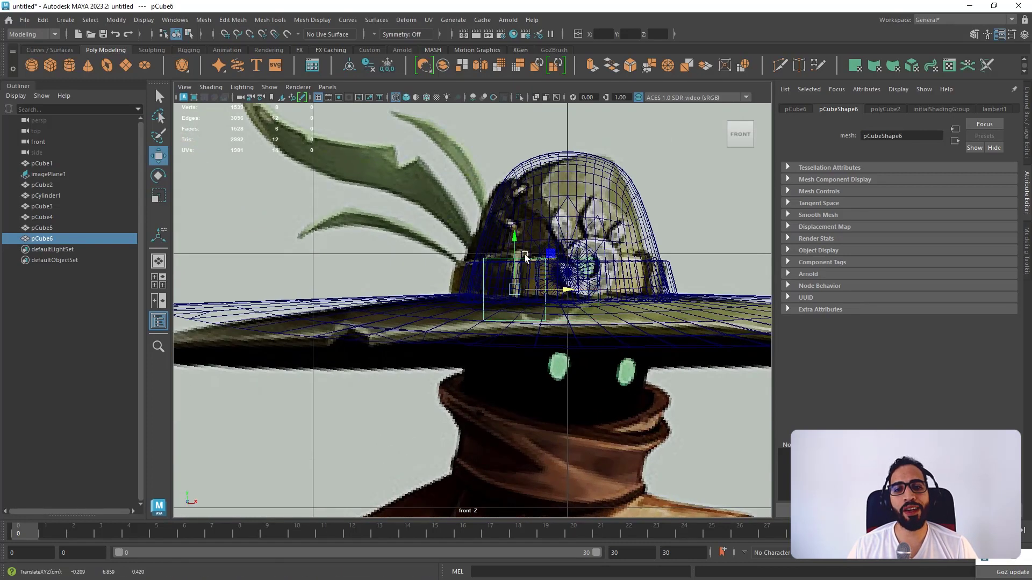
pyautogui.moveTo(516, 251); pyautogui.dragTo(517, 240)
# - Try to rotate the slab about the Y axis in the front view and undo the rotation
pyautogui.press('e')
pyautogui.moveTo(536, 279); pyautogui.dragTo(563, 279)
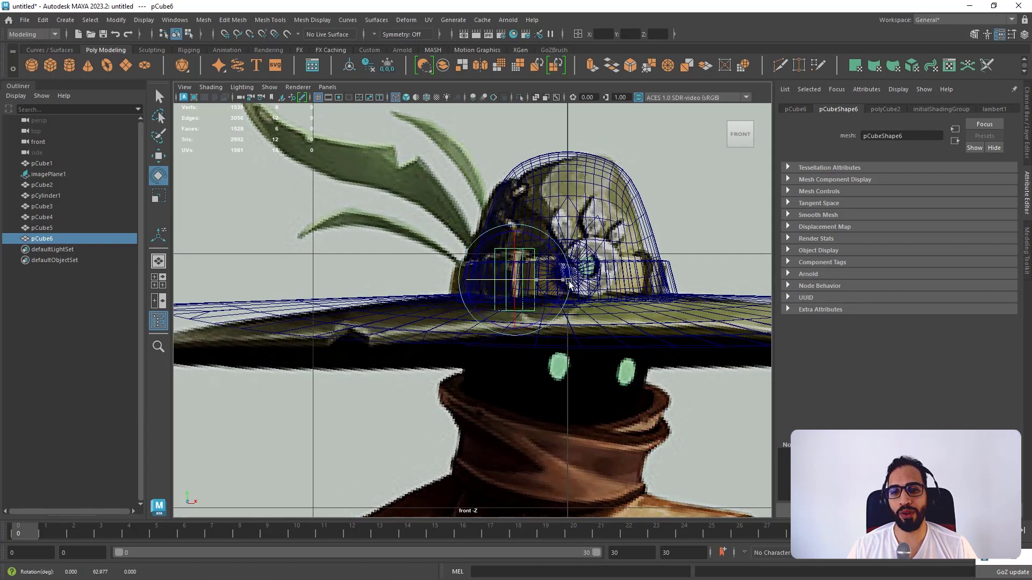
pyautogui.press('space')
pyautogui.press('space')
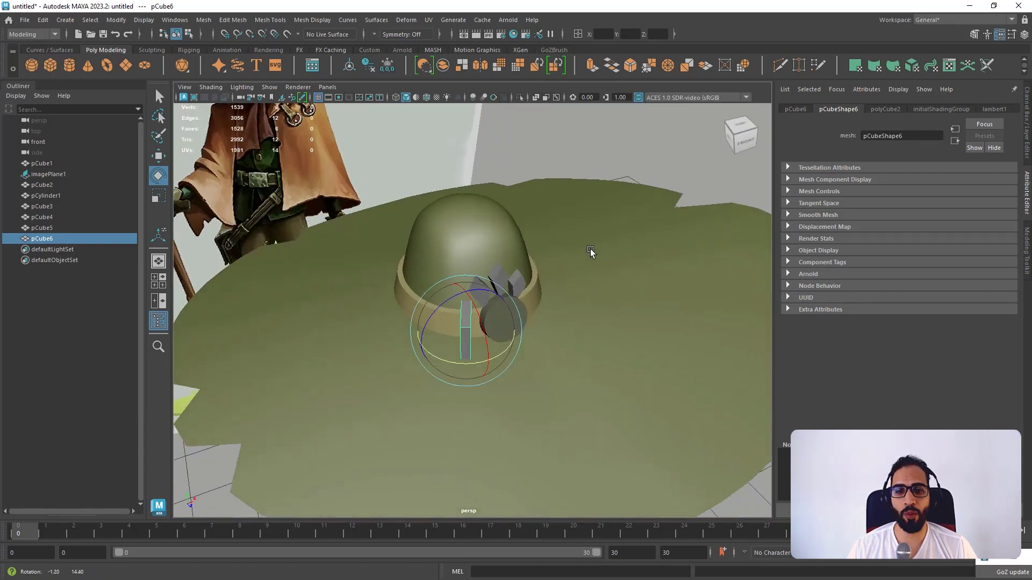
pyautogui.hotkey('ctrl', 'z')
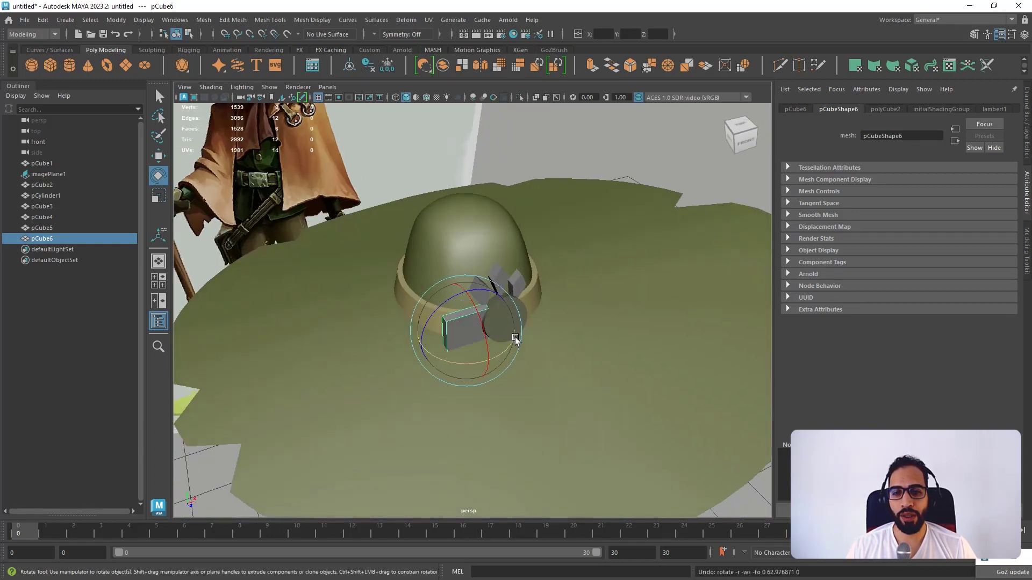
# - Turn the slab about Y to follow the band's curve and thicken it along its depth into a block
pyautogui.press('w')
pyautogui.keyDown('alt'); pyautogui.moveTo(515, 337); pyautogui.dragTo(617, 427); pyautogui.keyUp('alt')
pyautogui.press('r')
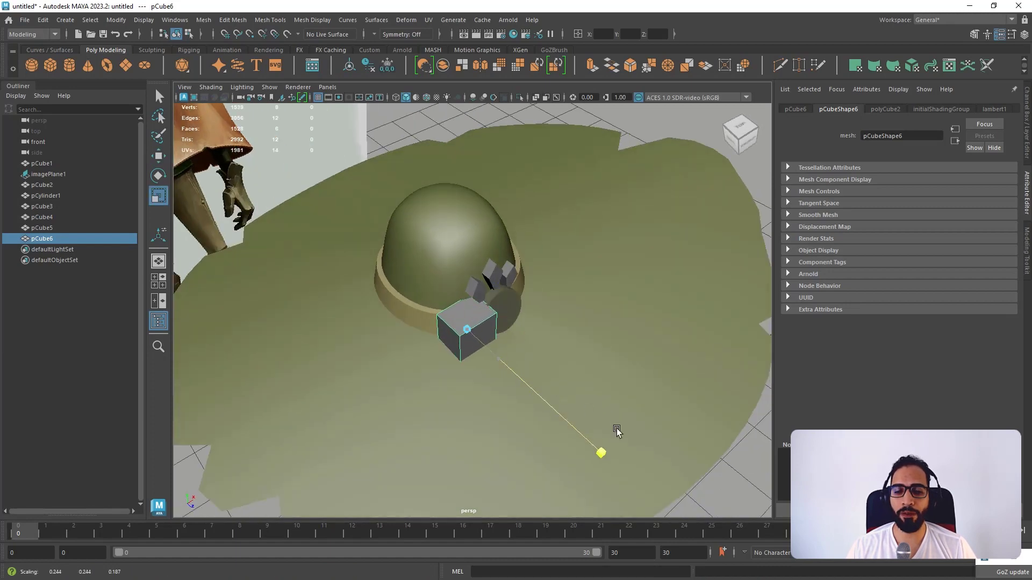
pyautogui.keyDown('alt'); pyautogui.moveTo(526, 348); pyautogui.dragTo(560, 306, button='middle'); pyautogui.keyUp('alt')
pyautogui.scroll(3, 565, 307)
pyautogui.keyDown('alt'); pyautogui.moveTo(540, 365); pyautogui.dragTo(540, 332); pyautogui.keyUp('alt')
pyautogui.press('w')
pyautogui.press('e')
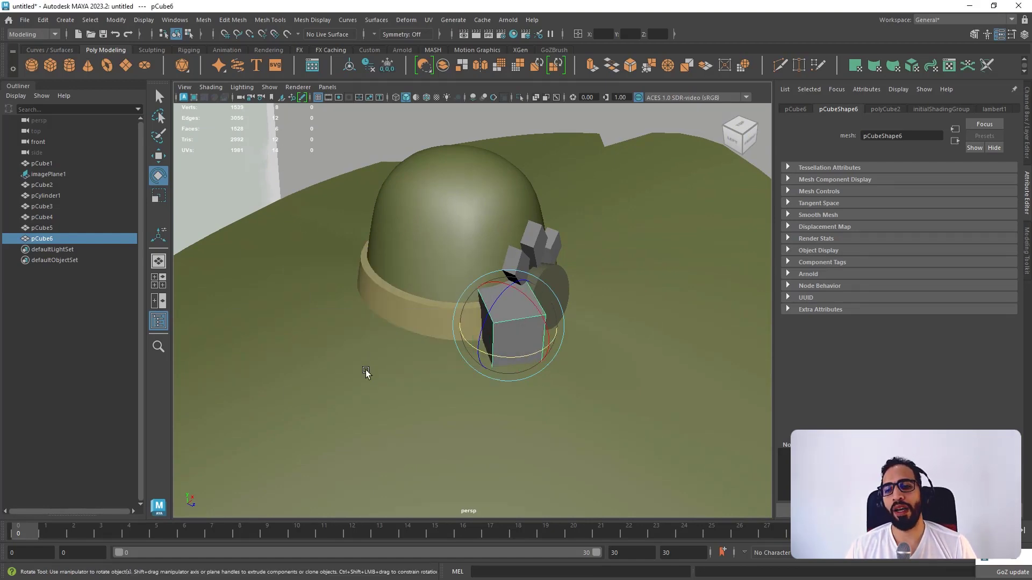
# - Lengthen the block along its local Z axis in the top view, setting its Z scale to about 0.221
pyautogui.press('space')
pyautogui.press('space')
pyautogui.scroll(5, 516, 302)
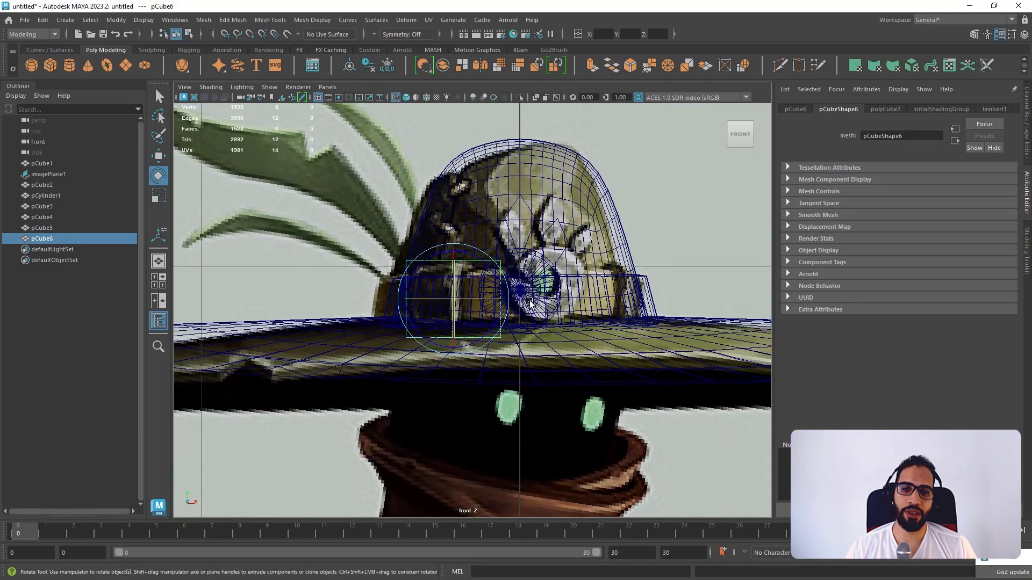
pyautogui.press('w')
pyautogui.press('space')
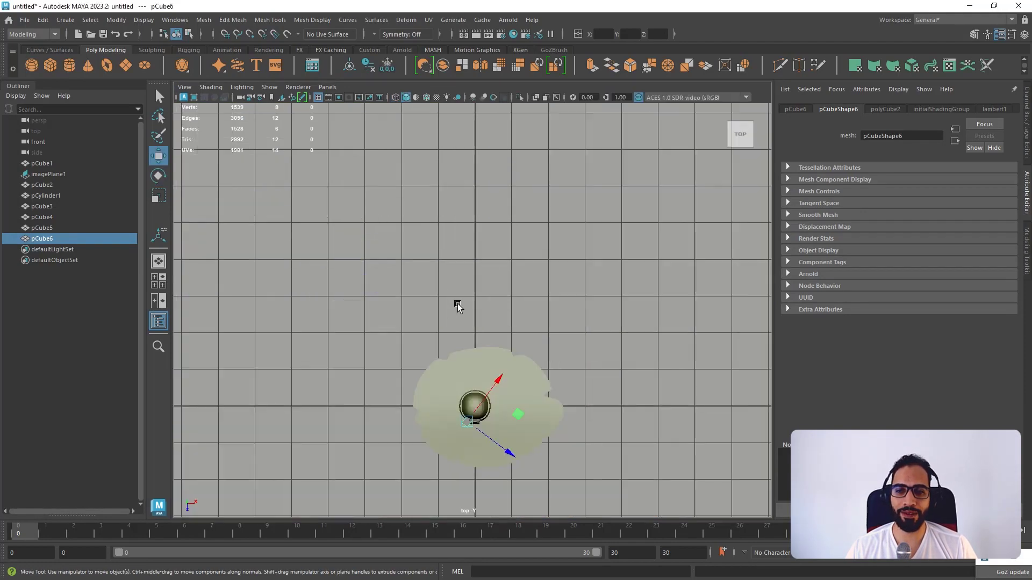
pyautogui.keyDown('alt'); pyautogui.moveTo(459, 306); pyautogui.dragTo(473, 224, button='middle'); pyautogui.keyUp('alt')
pyautogui.keyDown('alt'); pyautogui.moveTo(570, 371); pyautogui.dragTo(649, 457, button='right'); pyautogui.keyUp('alt')
pyautogui.keyDown('alt'); pyautogui.moveTo(534, 377); pyautogui.dragTo(486, 243, button='middle'); pyautogui.keyUp('alt')
pyautogui.keyDown('alt'); pyautogui.moveTo(486, 243); pyautogui.dragTo(525, 376, button='right'); pyautogui.keyUp('alt')
pyautogui.press('r')
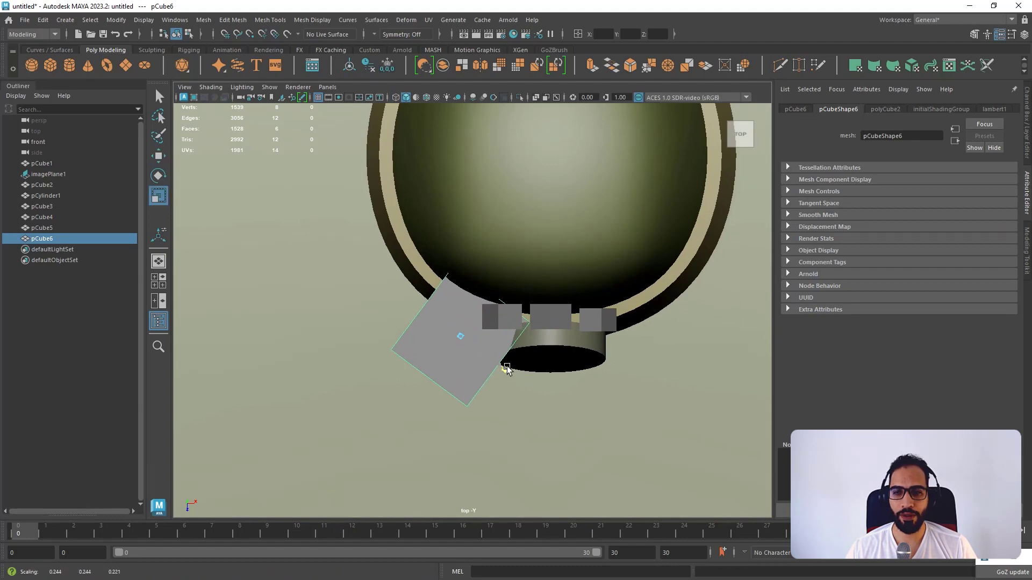
# - Move the block sideways in the front view, away from the round ornament, to the outer side of the band
pyautogui.press('space')
pyautogui.press('space')
pyautogui.keyDown('alt'); pyautogui.moveTo(585, 234); pyautogui.dragTo(466, 230); pyautogui.keyUp('alt')
pyautogui.keyDown('alt'); pyautogui.moveTo(511, 270); pyautogui.dragTo(557, 355, button='right'); pyautogui.keyUp('alt')
pyautogui.keyDown('alt'); pyautogui.moveTo(571, 364); pyautogui.dragTo(640, 359); pyautogui.keyUp('alt')
pyautogui.press('w')
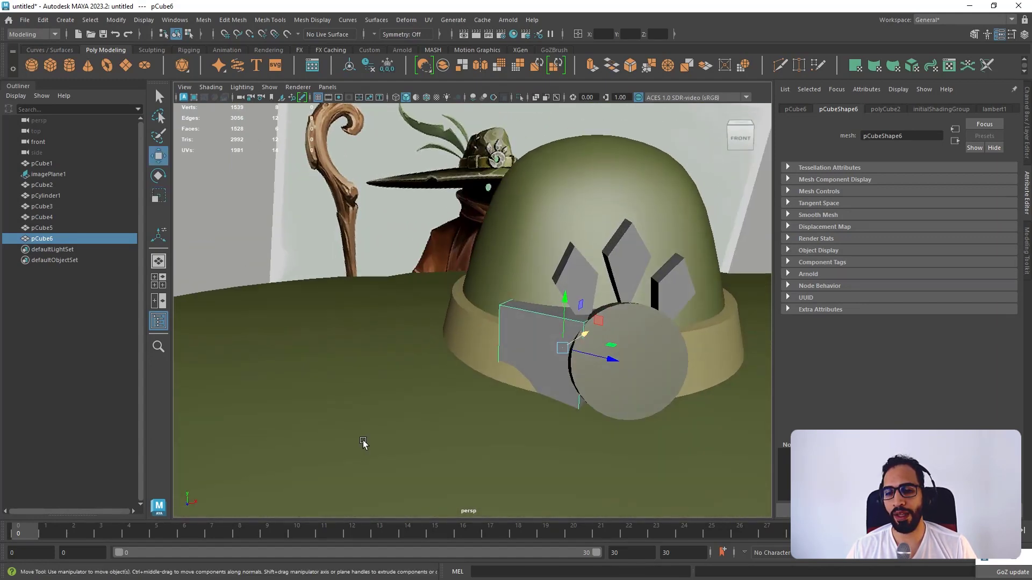
pyautogui.press('space')
pyautogui.press('space')
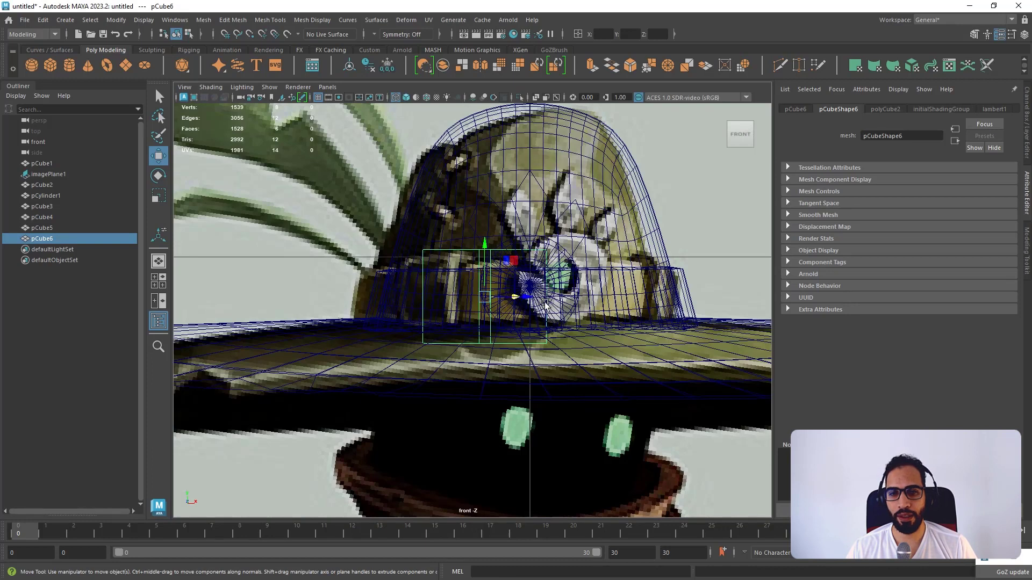
pyautogui.moveTo(525, 300); pyautogui.dragTo(459, 299)
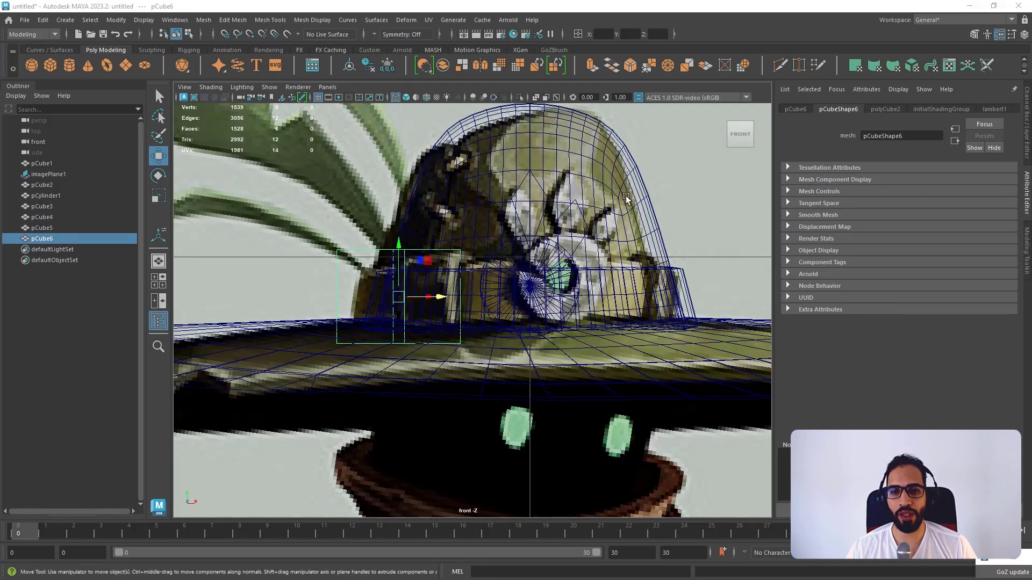
# - Rotate the block about the Y axis so it lines up with the side of the hat band
pyautogui.press('space')
pyautogui.press('space')
pyautogui.moveTo(598, 243)
pyautogui.keyDown('alt'); pyautogui.mouseDown()
pyautogui.moveTo(562, 301)
pyautogui.moveTo(576, 298)
pyautogui.moveTo(539, 314)
pyautogui.moveTo(491, 313)
pyautogui.moveTo(515, 295)
pyautogui.moveTo(498, 315)
pyautogui.mouseUp(); pyautogui.keyUp('alt')
pyautogui.press('e')
pyautogui.keyDown('alt'); pyautogui.moveTo(498, 315); pyautogui.dragTo(467, 258); pyautogui.keyUp('alt')
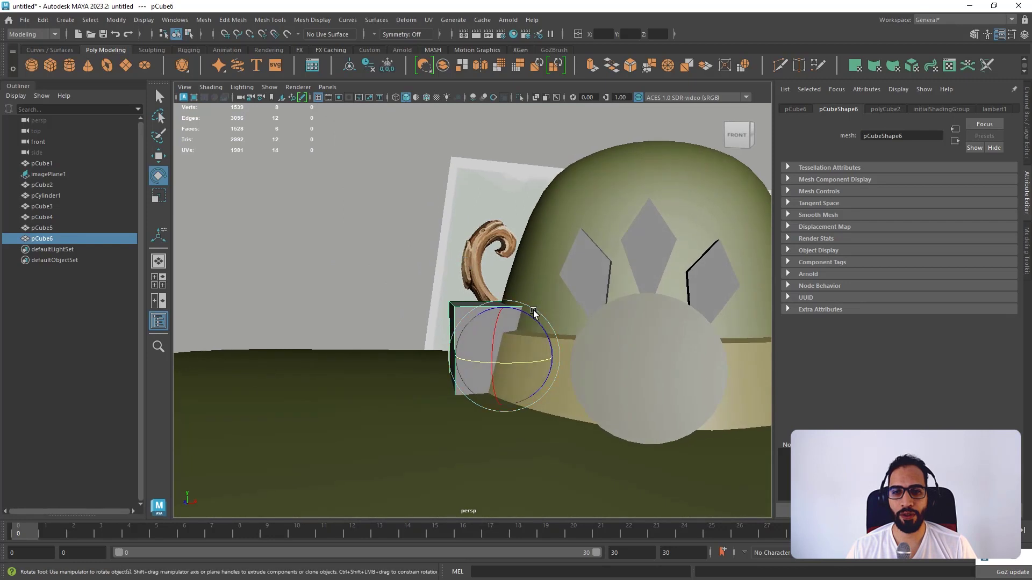
# - Try to tilt the block to match the band's slope and undo the rotations
pyautogui.moveTo(536, 311); pyautogui.dragTo(539, 311)
pyautogui.hotkey('ctrl', 'z')
pyautogui.press('e')
pyautogui.moveTo(476, 314); pyautogui.dragTo(431, 299)
pyautogui.moveTo(529, 316); pyautogui.dragTo(535, 318)
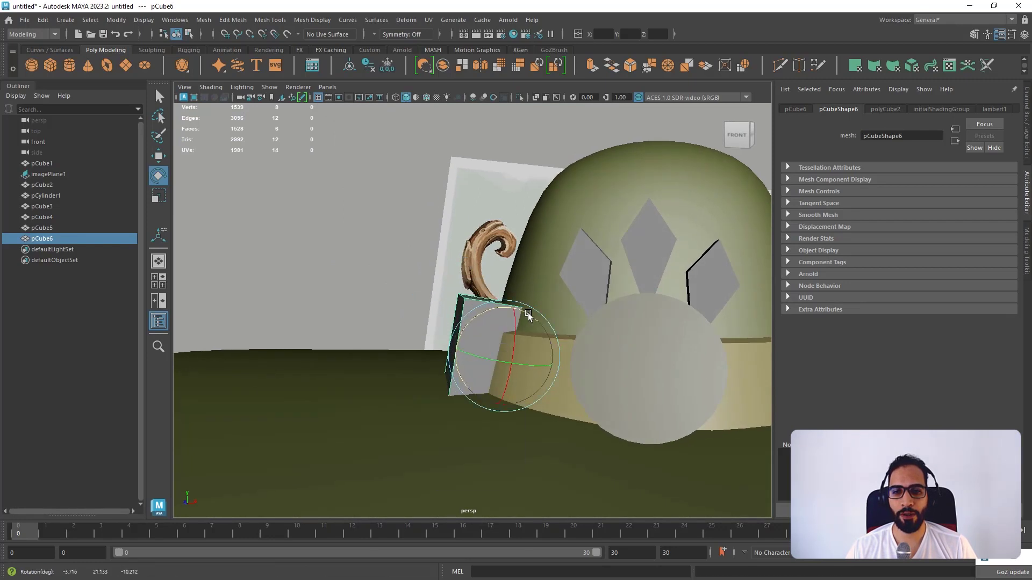
pyautogui.hotkey('ctrl', 'z')
# - Move the block inward against the band and shift its upper outer edge inward to slant the outer side
pyautogui.press('w')
pyautogui.moveTo(549, 356); pyautogui.dragTo(563, 356)
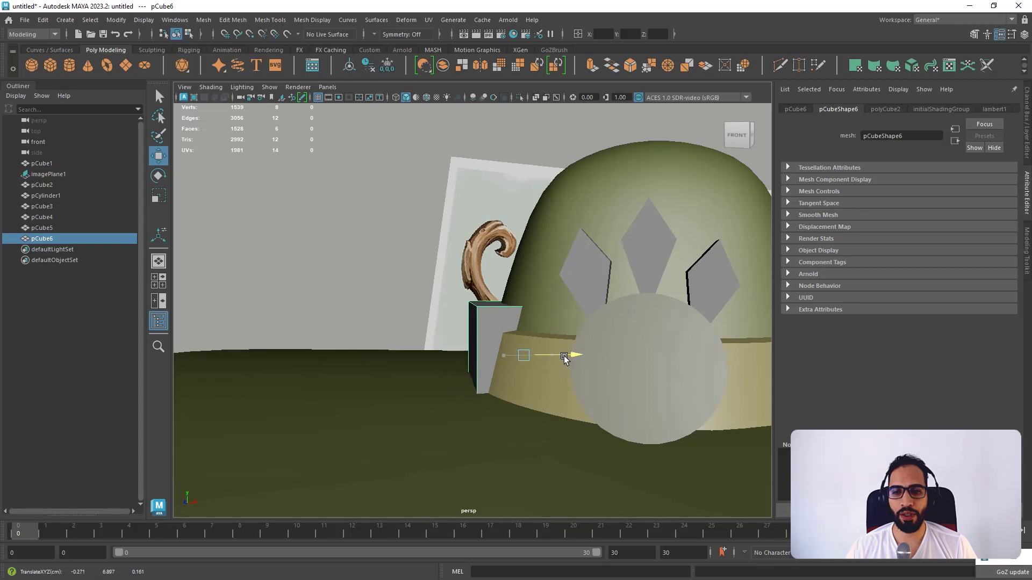
pyautogui.moveTo(483, 315); pyautogui.dragTo(483, 293, button='right')
pyautogui.click(503, 305)
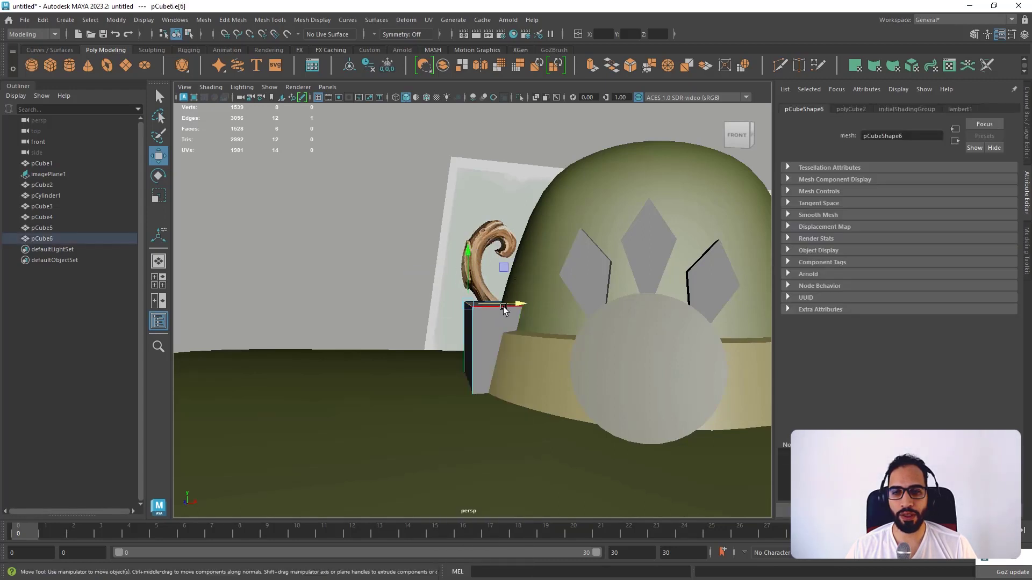
pyautogui.moveTo(526, 307); pyautogui.dragTo(531, 310)
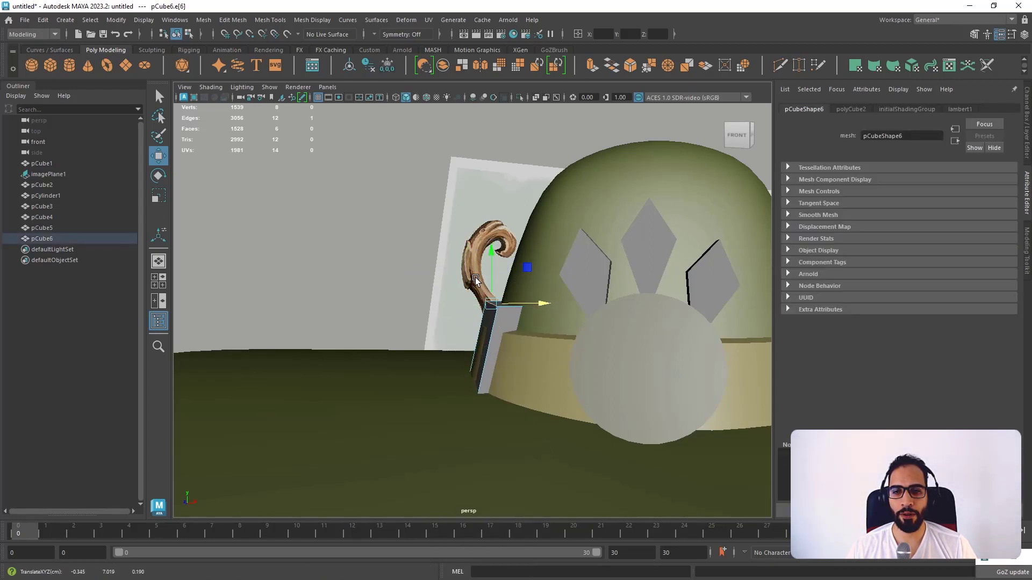
# - Lower the block's top face slightly toward the upper rim of the band
pyautogui.moveTo(413, 243); pyautogui.dragTo(413, 273, button='right')
pyautogui.click(508, 305)
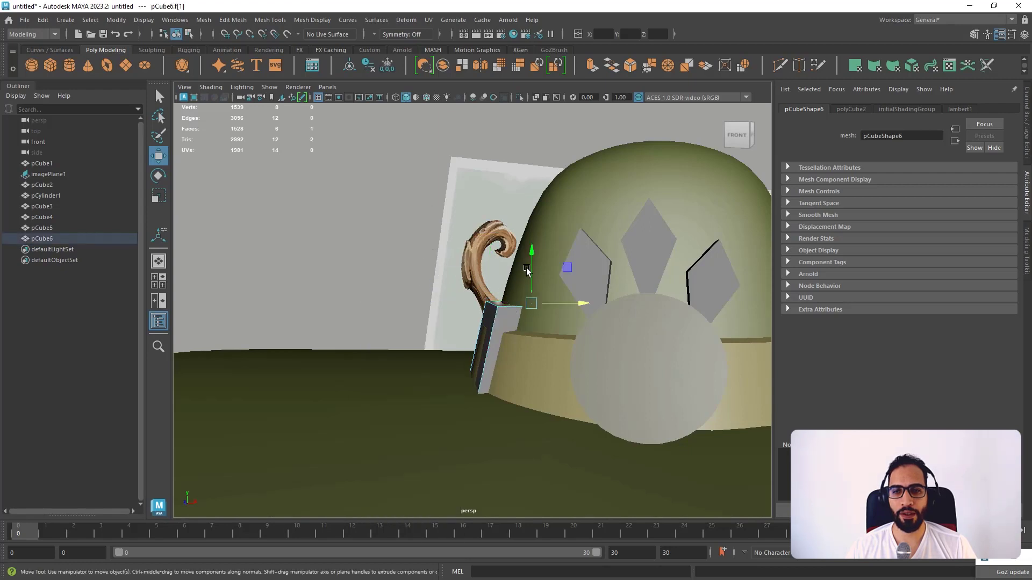
pyautogui.moveTo(533, 275)
pyautogui.mouseDown()
pyautogui.moveTo(533, 296)
pyautogui.moveTo(533, 285)
pyautogui.mouseUp()
# - Bevel the block's upper outer edge with a fraction of 0.1 and 2 segments
pyautogui.scroll(3, 516, 336)
pyautogui.moveTo(502, 324); pyautogui.dragTo(492, 225, button='right')
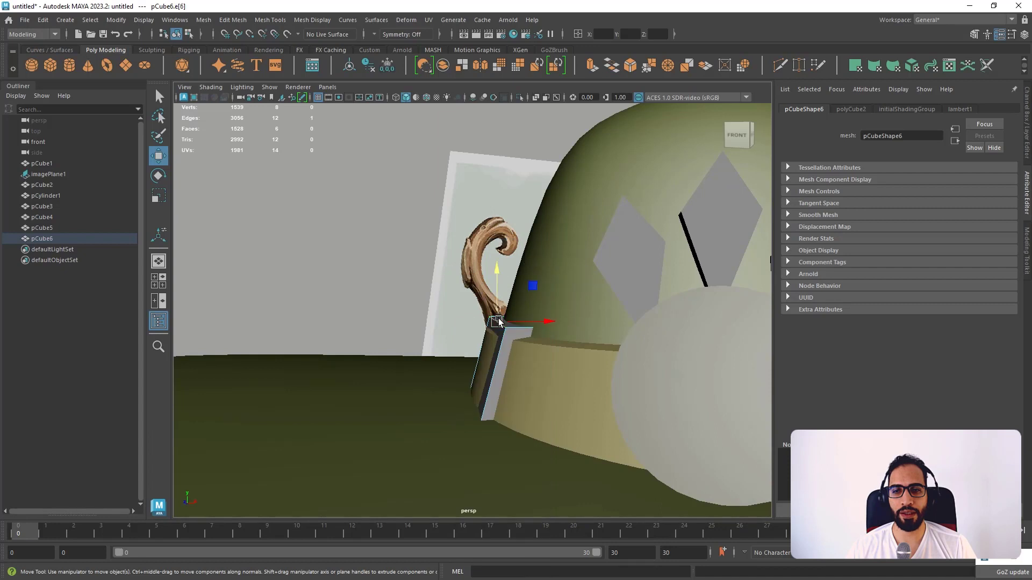
pyautogui.keyDown('shift'); pyautogui.moveTo(498, 321); pyautogui.dragTo(543, 317, button='right'); pyautogui.keyUp('shift')
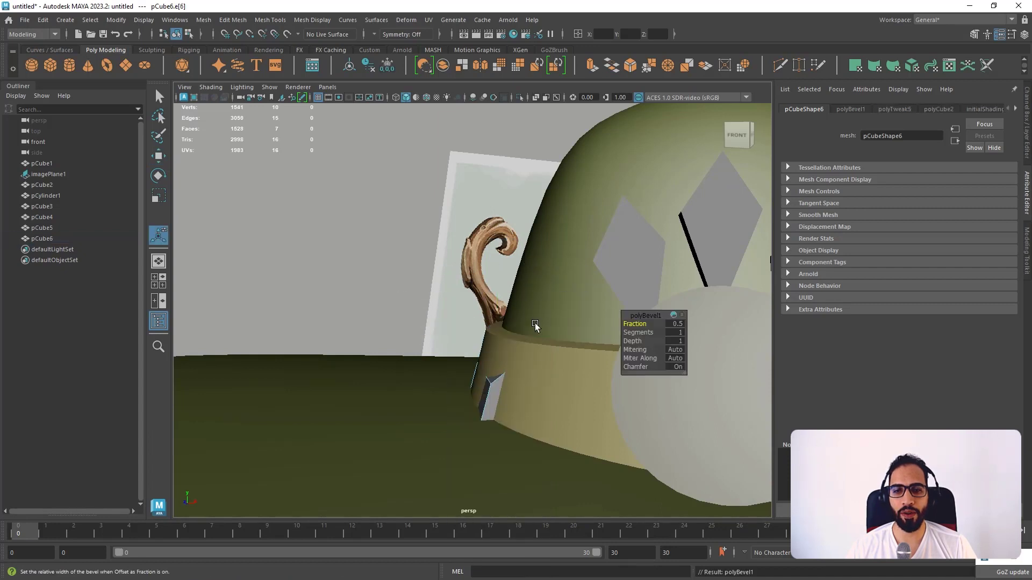
pyautogui.moveTo(639, 324); pyautogui.dragTo(684, 327)
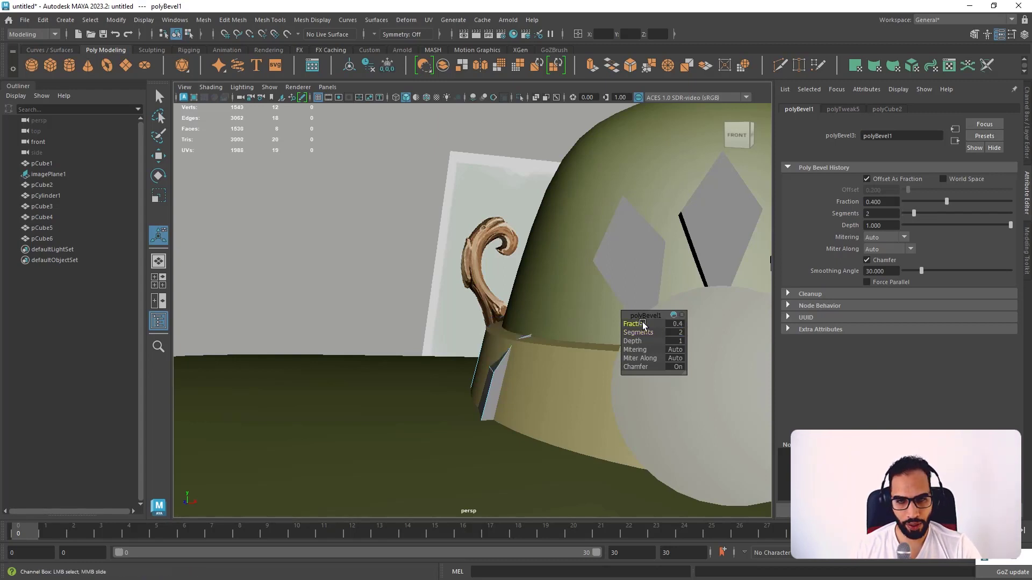
pyautogui.moveTo(642, 322); pyautogui.dragTo(641, 321)
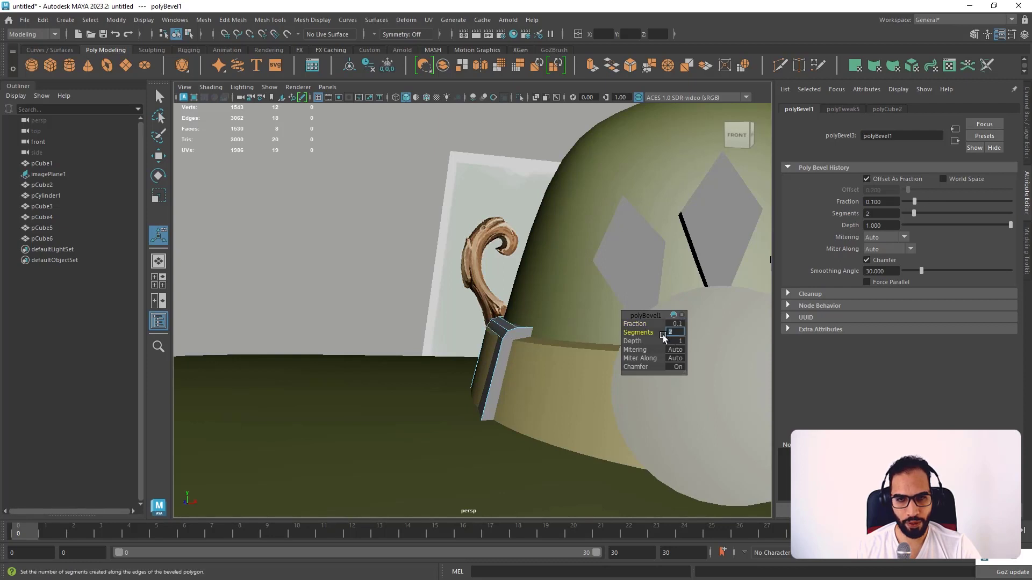
# - Select the vertices around the beveled edge and move them slightly outward, away from the hat's crown
pyautogui.keyDown('alt'); pyautogui.moveTo(506, 329); pyautogui.dragTo(485, 320); pyautogui.keyUp('alt')
pyautogui.press('w')
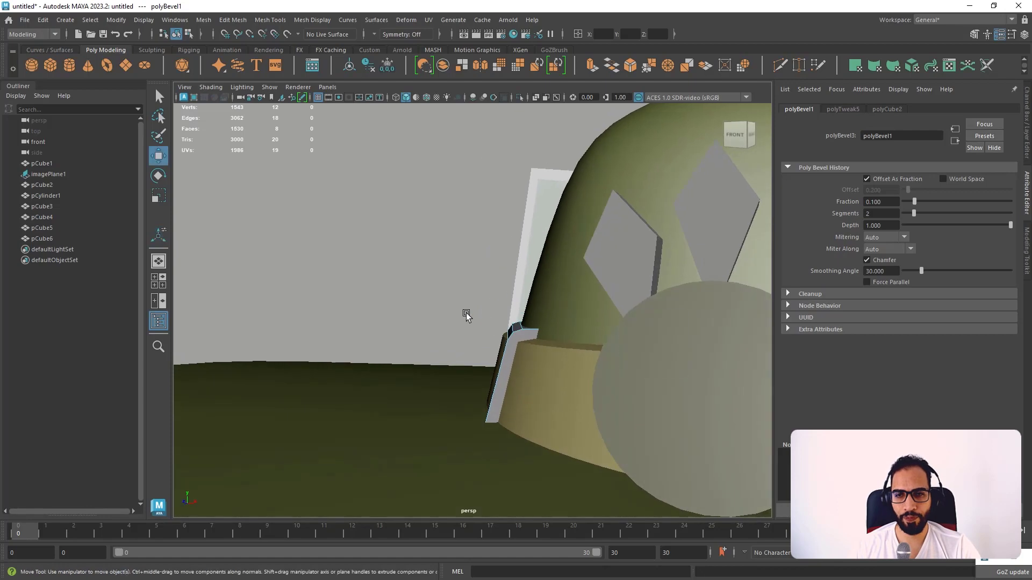
pyautogui.moveTo(465, 298); pyautogui.dragTo(465, 291, button='right')
pyautogui.moveTo(527, 347); pyautogui.dragTo(563, 343)
pyautogui.keyDown('alt'); pyautogui.moveTo(209, 382); pyautogui.dragTo(343, 297); pyautogui.keyUp('alt')
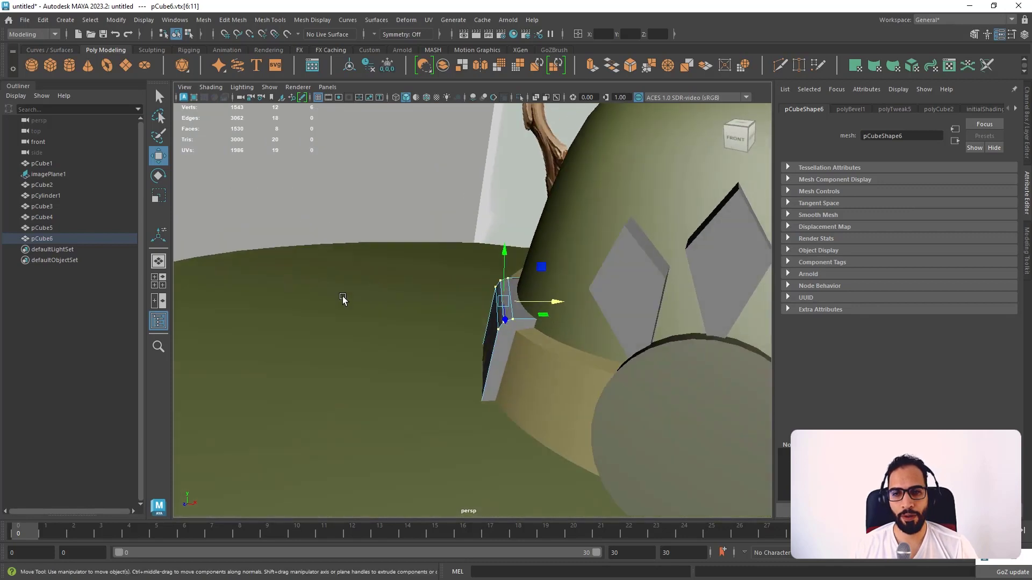
pyautogui.keyDown('alt'); pyautogui.moveTo(473, 272); pyautogui.dragTo(473, 344); pyautogui.keyUp('alt')
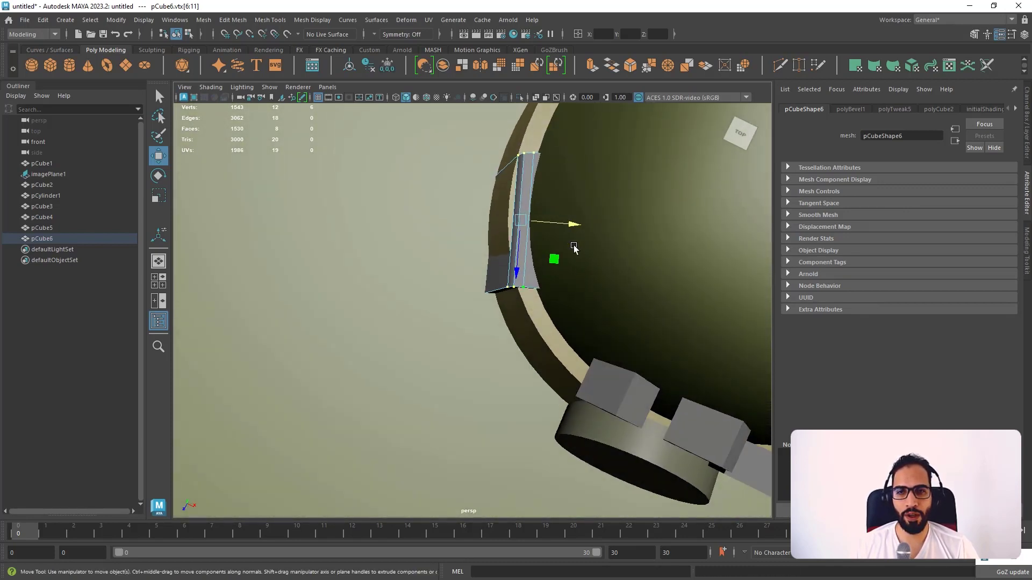
pyautogui.moveTo(573, 223); pyautogui.dragTo(563, 222)
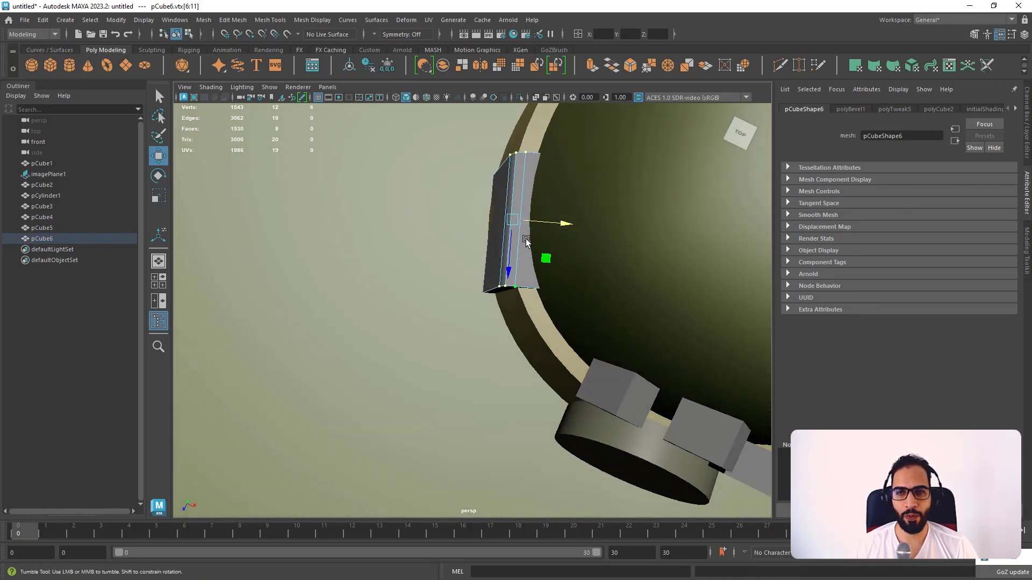
pyautogui.keyDown('alt'); pyautogui.moveTo(527, 254); pyautogui.dragTo(531, 180); pyautogui.keyUp('alt')
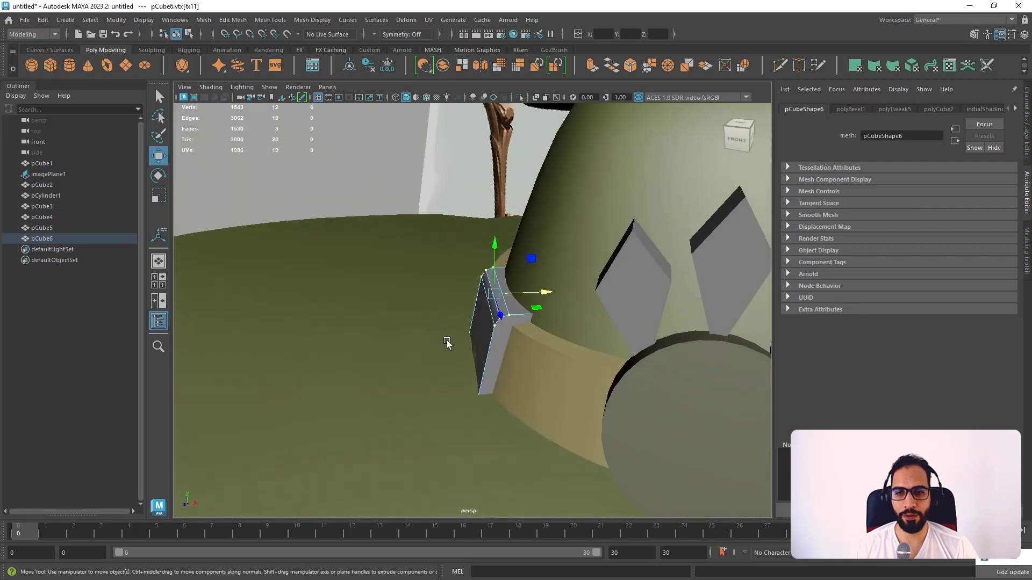
# - Select the block's lower outer edge in wireframe display, nudge it slightly outward, and restore shaded display
pyautogui.click(395, 97)
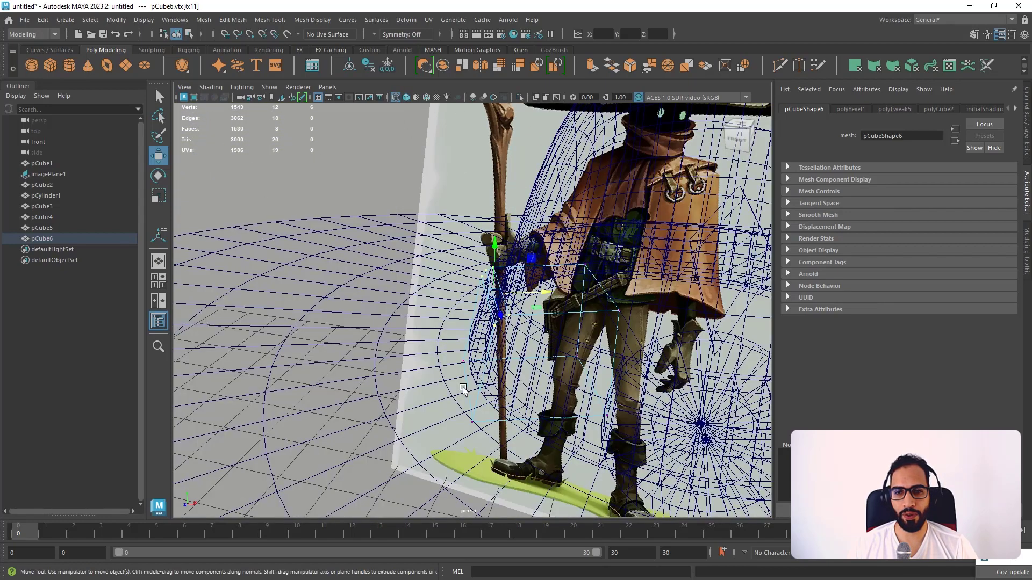
pyautogui.moveTo(451, 248); pyautogui.dragTo(449, 211, button='right')
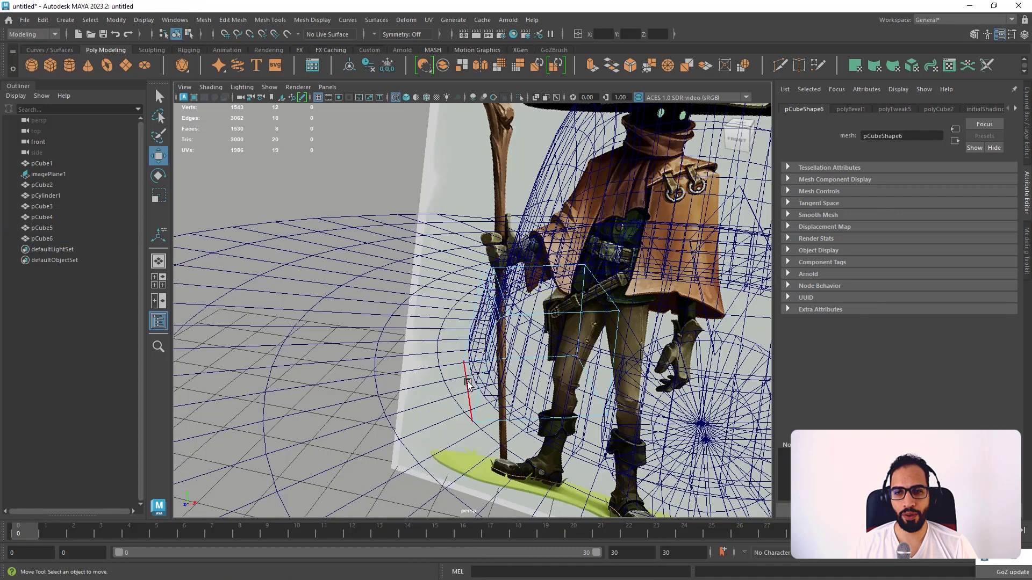
pyautogui.click(515, 387)
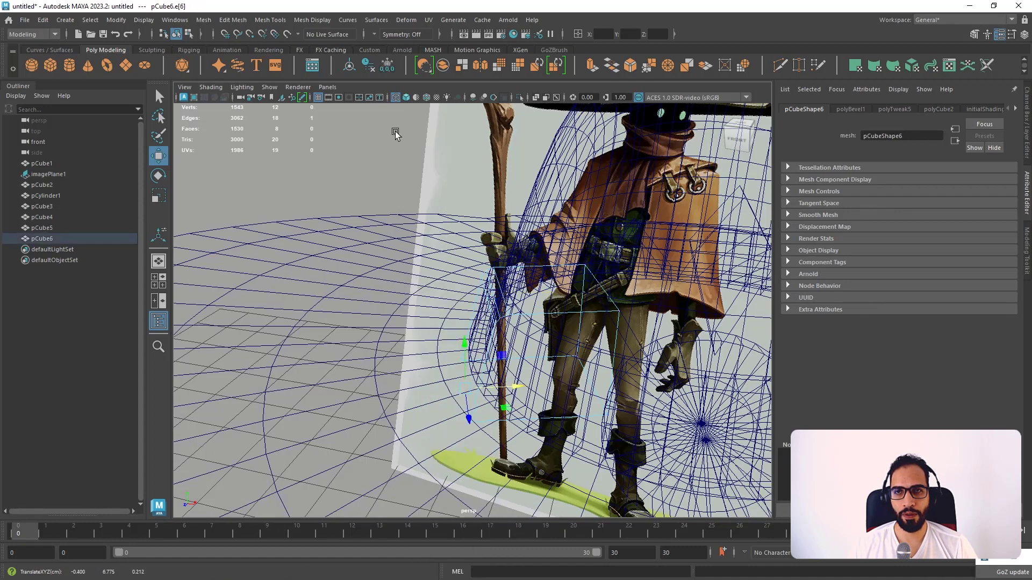
pyautogui.click(406, 97)
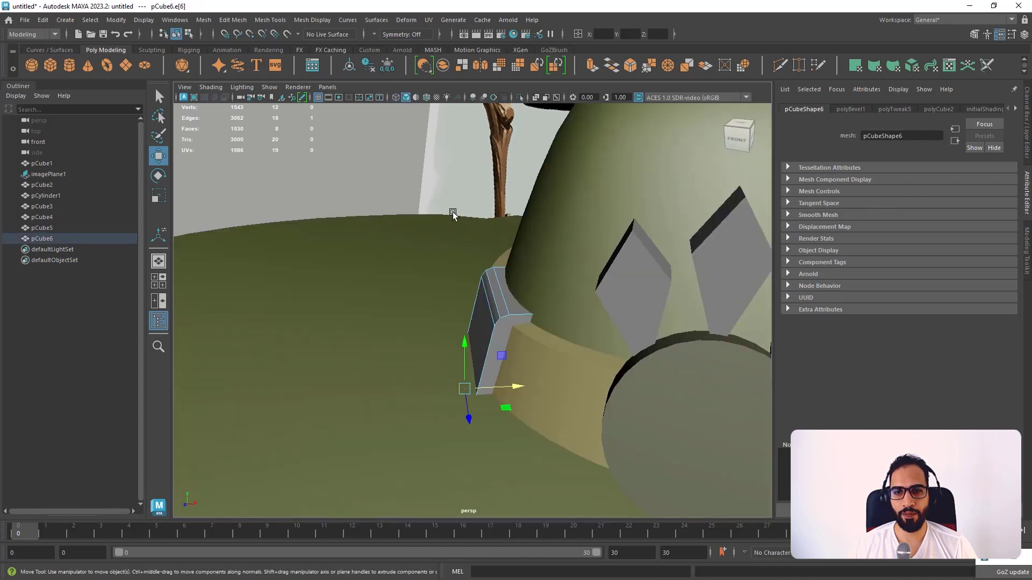
# - Return to object mode, narrow the block along the band, and rotate it slightly to fit the band's curve
pyautogui.keyDown('alt'); pyautogui.moveTo(452, 258); pyautogui.dragTo(459, 225); pyautogui.keyUp('alt')
pyautogui.keyDown('alt'); pyautogui.moveTo(551, 428); pyautogui.dragTo(506, 378); pyautogui.keyUp('alt')
pyautogui.keyDown('alt'); pyautogui.moveTo(506, 377); pyautogui.dragTo(500, 299); pyautogui.keyUp('alt')
pyautogui.moveTo(497, 273); pyautogui.dragTo(482, 288, button='right')
pyautogui.press('e')
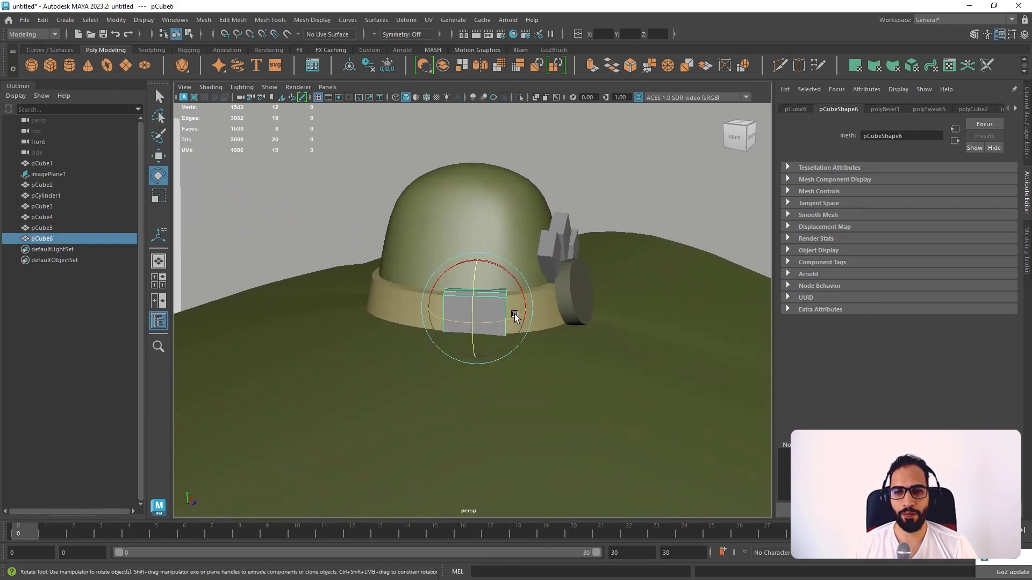
pyautogui.press('r')
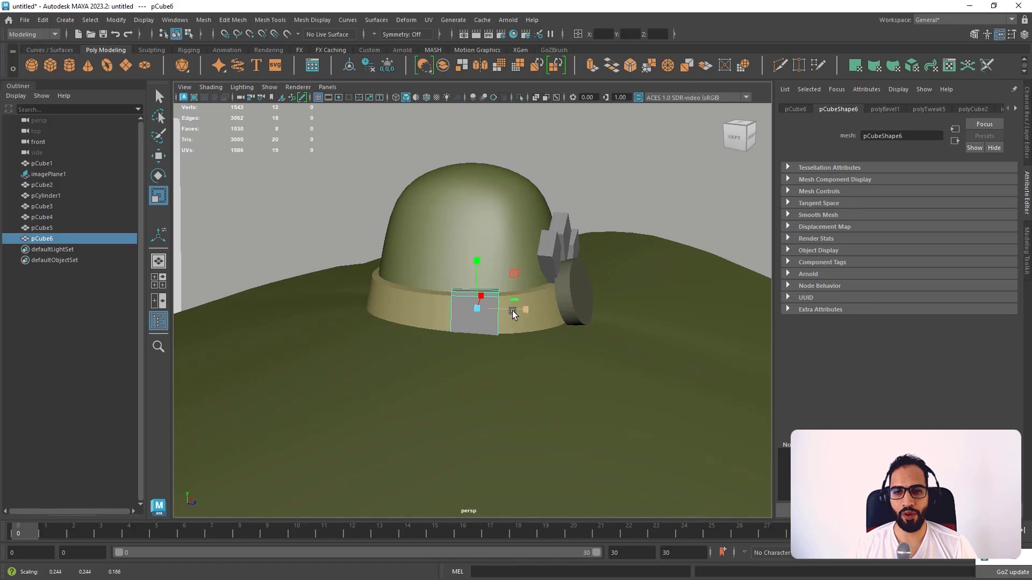
pyautogui.press('w')
pyautogui.moveTo(519, 310); pyautogui.dragTo(449, 304)
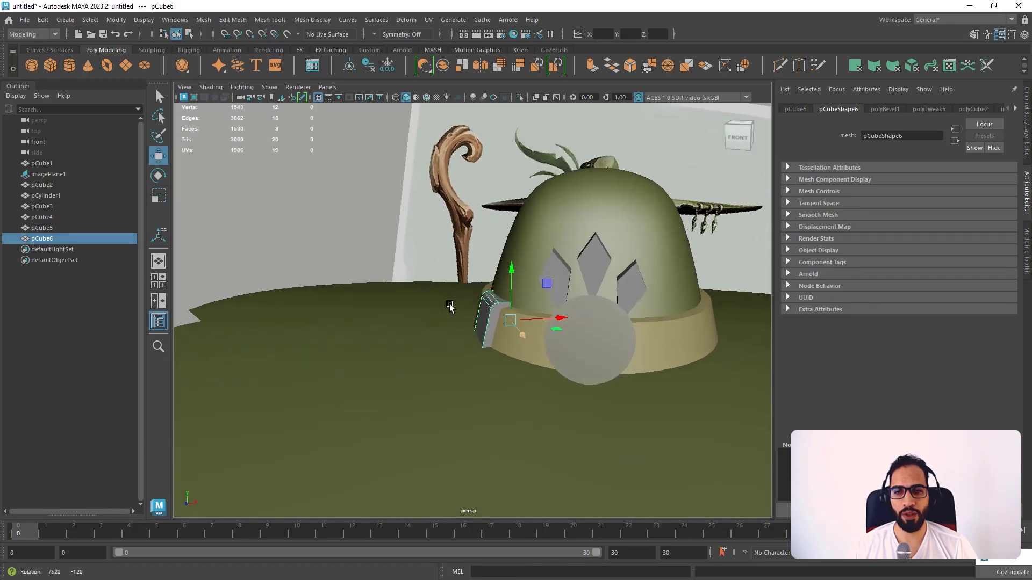
pyautogui.press('e')
pyautogui.moveTo(541, 333); pyautogui.dragTo(531, 289)
pyautogui.press('w')
pyautogui.click(428, 260)
# - Select the block's inner upper edge with the help of wireframe display and adjust its height in shaded display
pyautogui.keyDown('alt'); pyautogui.moveTo(428, 261); pyautogui.dragTo(453, 279); pyautogui.keyUp('alt')
pyautogui.keyDown('alt'); pyautogui.moveTo(453, 279); pyautogui.dragTo(597, 446, button='right'); pyautogui.keyUp('alt')
pyautogui.click(501, 293)
pyautogui.click(493, 286)
pyautogui.moveTo(494, 273); pyautogui.dragTo(484, 197, button='right')
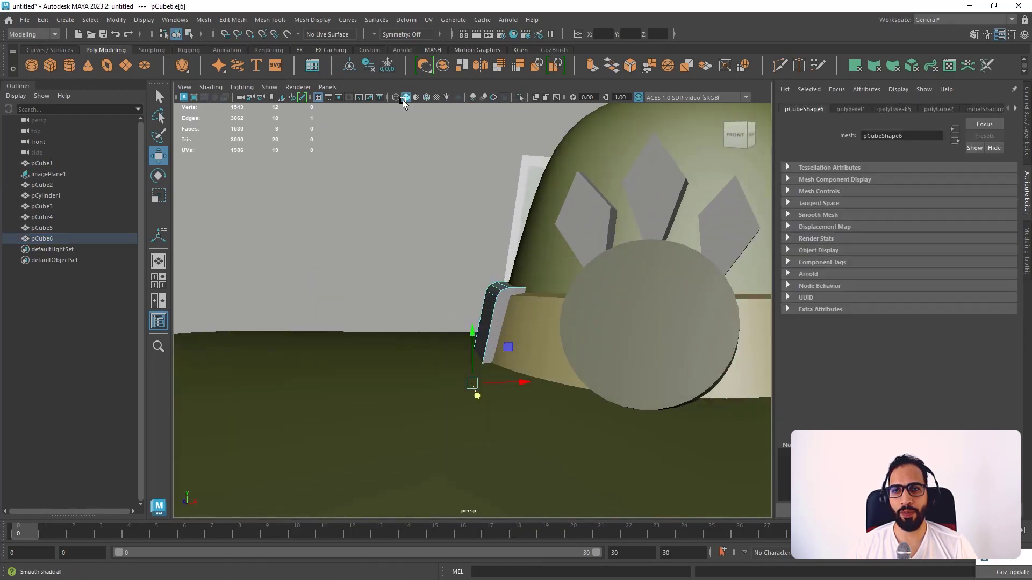
pyautogui.press('4')
pyautogui.keyDown('alt'); pyautogui.moveTo(559, 288); pyautogui.dragTo(589, 289); pyautogui.keyUp('alt')
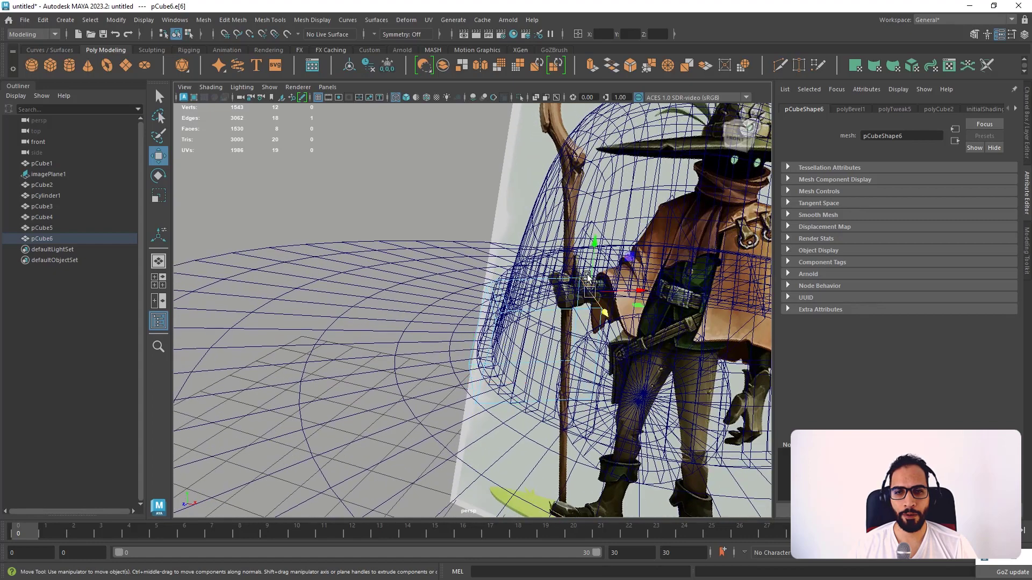
pyautogui.click(406, 97)
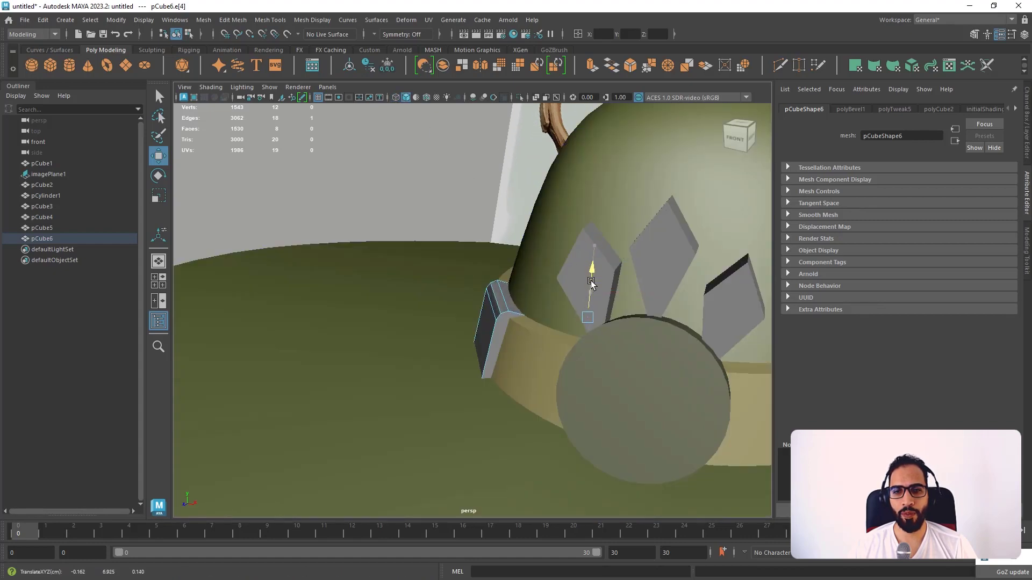
pyautogui.keyDown('alt'); pyautogui.moveTo(590, 282); pyautogui.dragTo(466, 263); pyautogui.keyUp('alt')
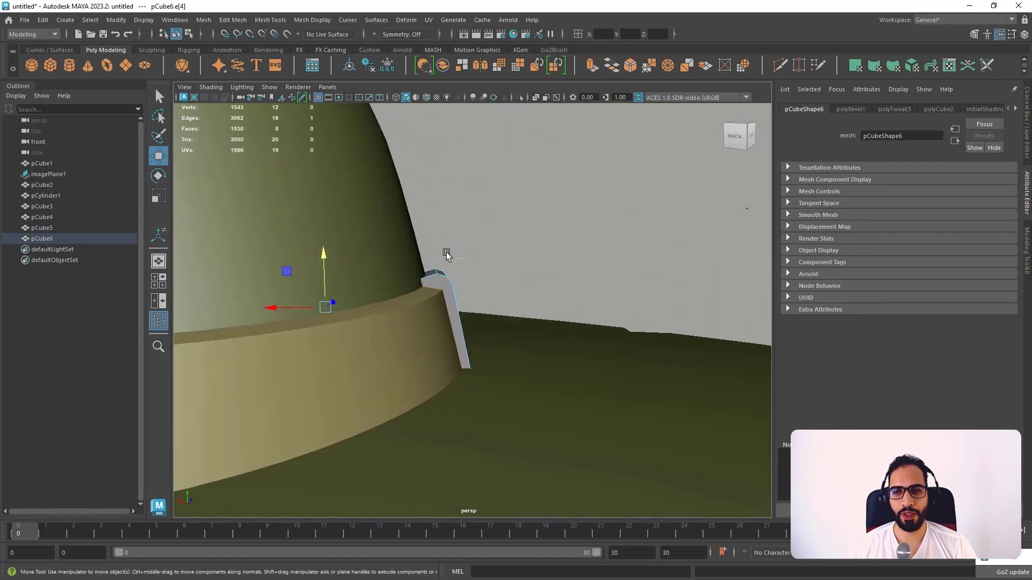
# - Select the vertices at one end of the block's upper beveled edge and adjust their height against the band's rim
pyautogui.moveTo(446, 253); pyautogui.dragTo(410, 239, button='right')
pyautogui.moveTo(490, 243); pyautogui.dragTo(460, 270)
pyautogui.keyDown('alt'); pyautogui.moveTo(496, 300); pyautogui.dragTo(468, 283); pyautogui.keyUp('alt')
pyautogui.moveTo(501, 244); pyautogui.dragTo(577, 258)
pyautogui.moveTo(382, 223); pyautogui.dragTo(460, 285)
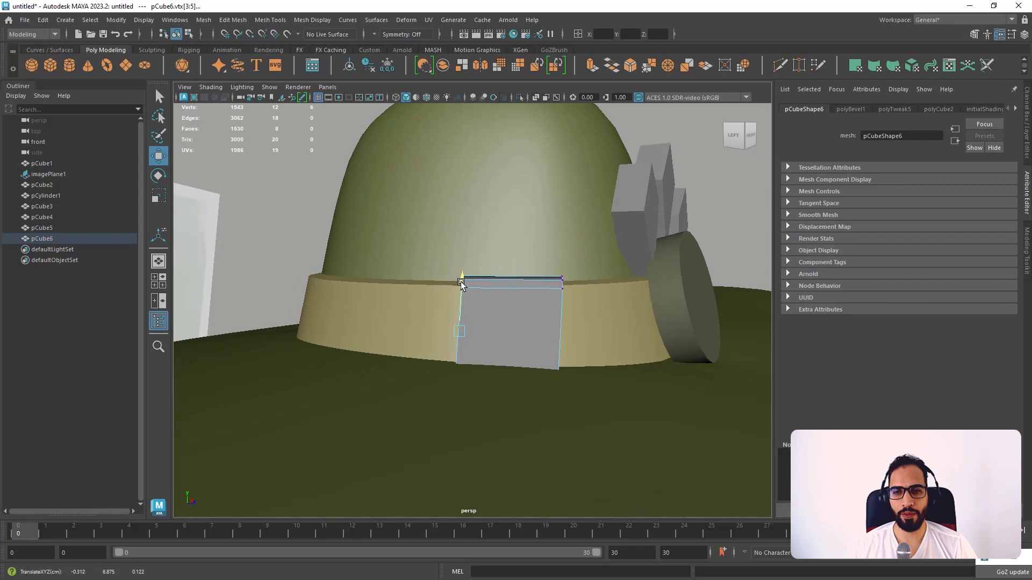
pyautogui.keyDown('alt'); pyautogui.moveTo(586, 329); pyautogui.dragTo(475, 323); pyautogui.keyUp('alt')
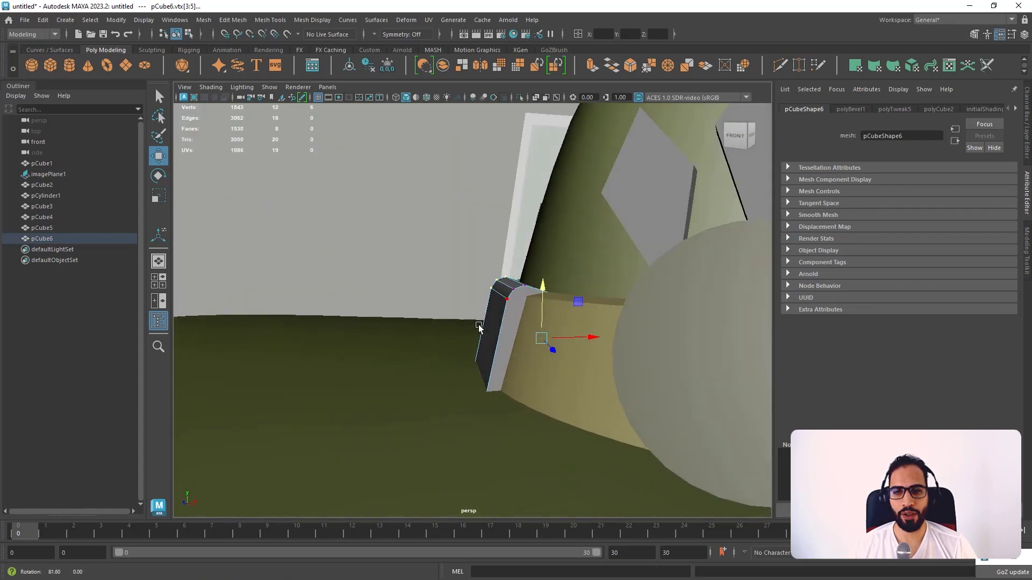
# - Select the whole block in object mode and snap its pivot to the world origin at the grid's center
pyautogui.moveTo(446, 255); pyautogui.dragTo(491, 232, button='right')
pyautogui.keyDown('alt'); pyautogui.moveTo(468, 256); pyautogui.dragTo(452, 336); pyautogui.keyUp('alt')
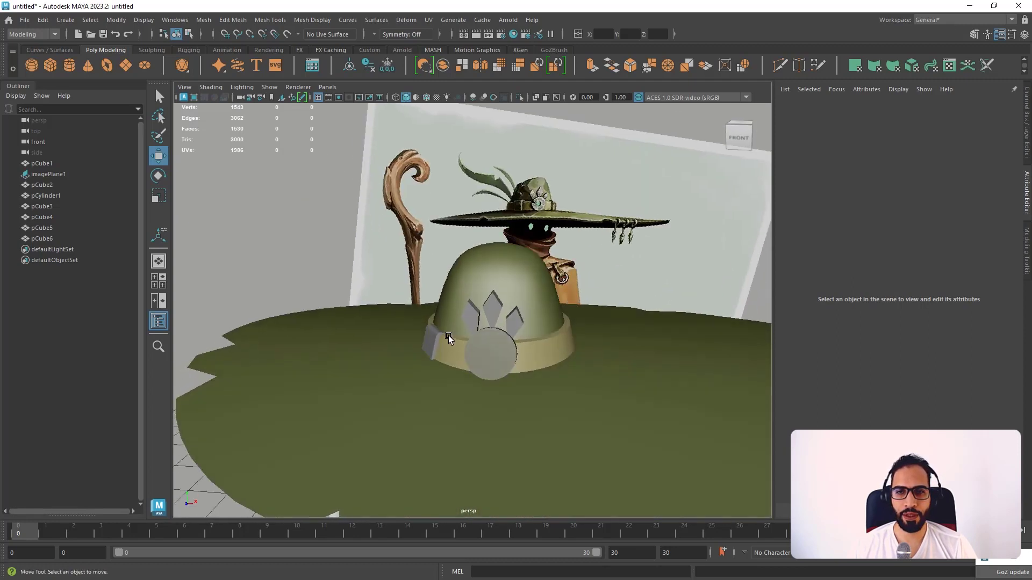
pyautogui.click(434, 334)
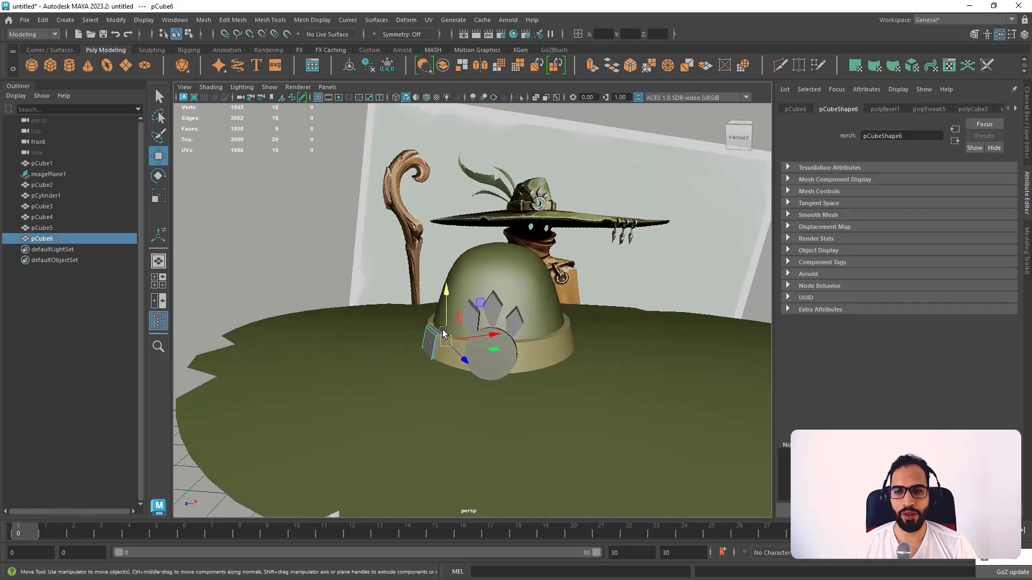
pyautogui.click(334, 214)
pyautogui.click(298, 202)
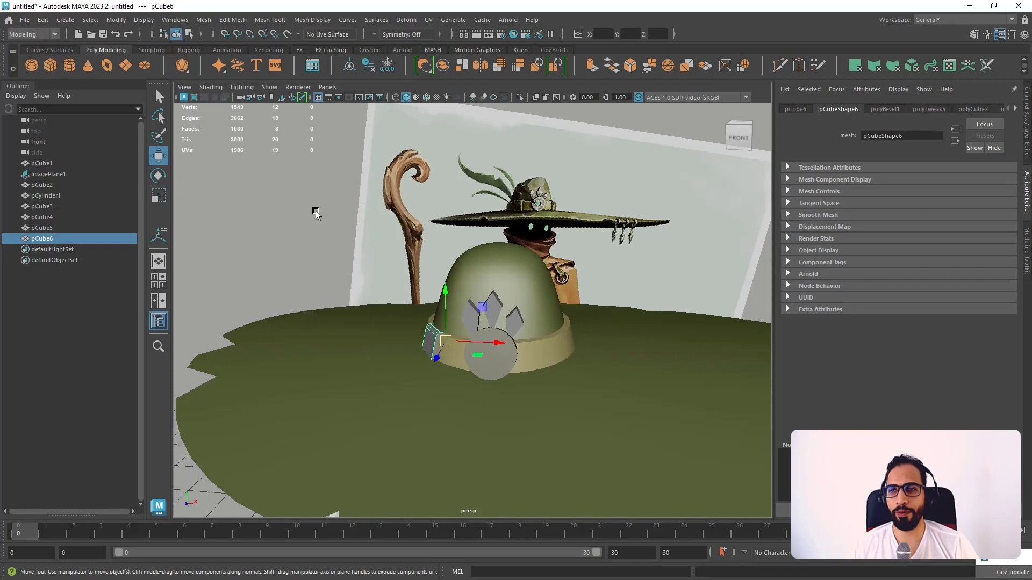
pyautogui.keyDown('alt'); pyautogui.moveTo(316, 211); pyautogui.dragTo(258, 166, button='right'); pyautogui.keyUp('alt')
pyautogui.keyDown('alt'); pyautogui.moveTo(414, 306); pyautogui.dragTo(426, 217, button='middle'); pyautogui.keyUp('alt')
pyautogui.keyDown('alt'); pyautogui.moveTo(426, 217); pyautogui.dragTo(423, 249); pyautogui.keyUp('alt')
pyautogui.scroll(-3, 416, 263)
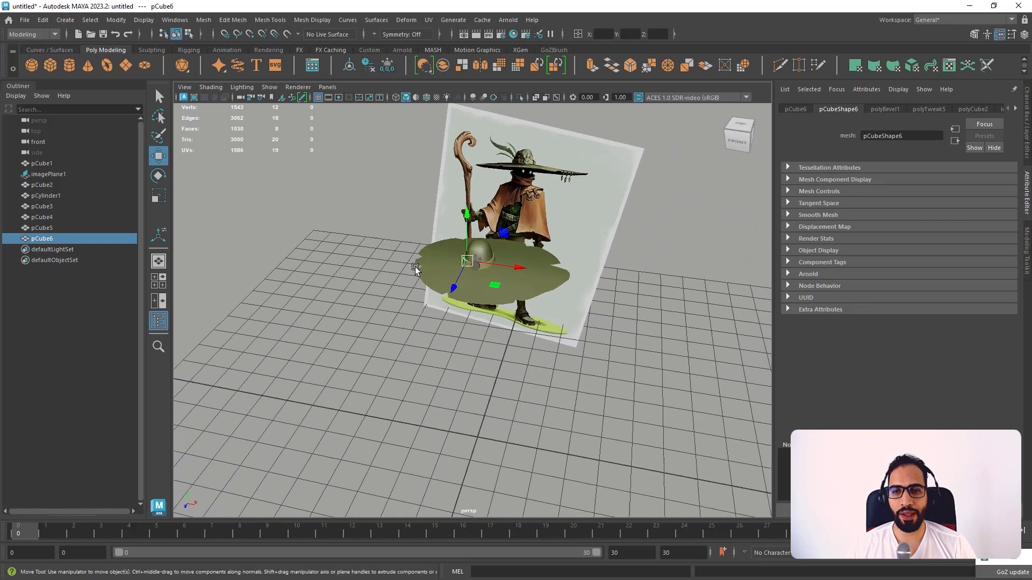
pyautogui.press('d')
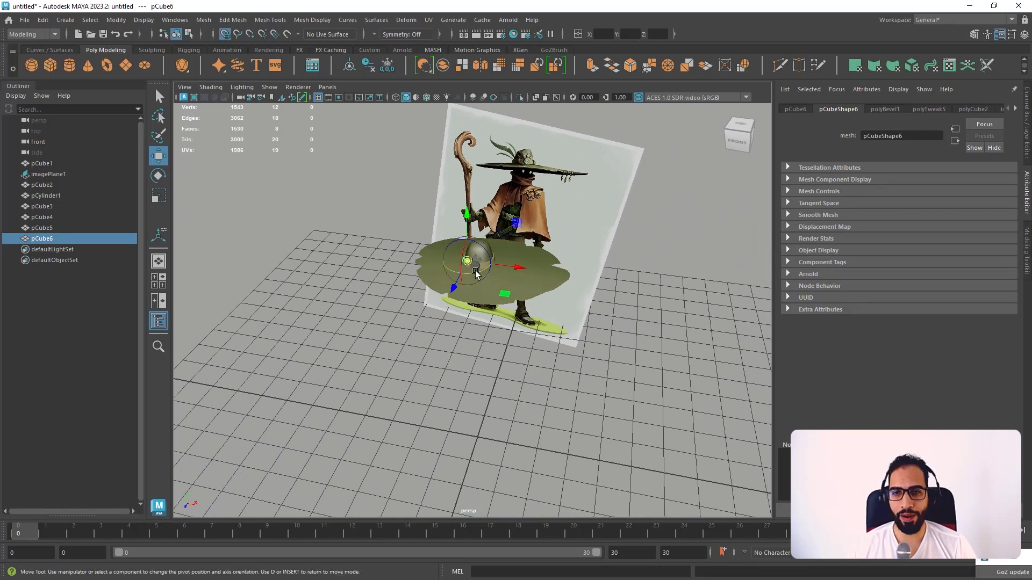
pyautogui.moveTo(476, 272); pyautogui.dragTo(473, 317)
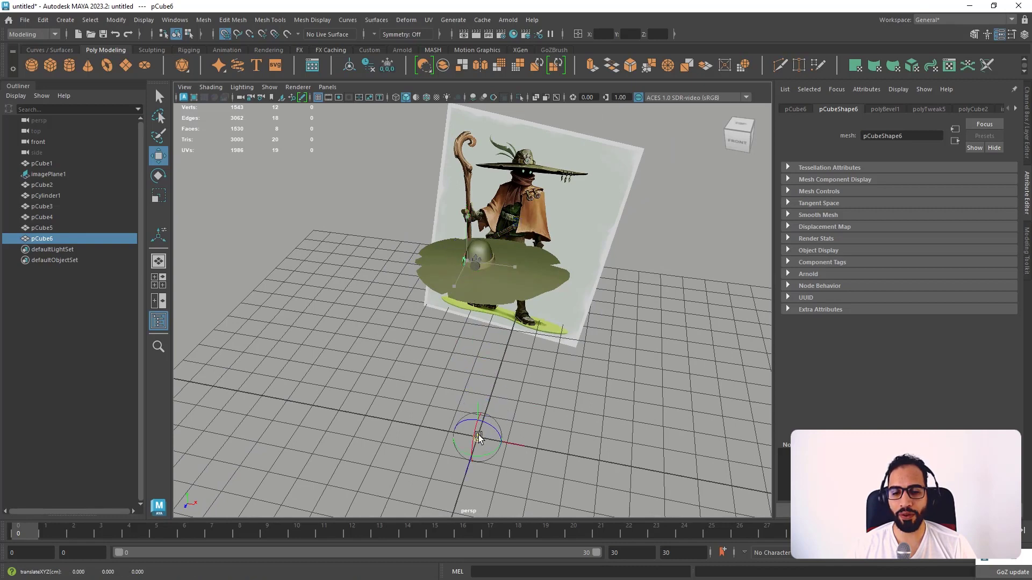
pyautogui.press('d')
# - Freeze the block's transformations and create a mirrored copy on the opposite side of the hat band with Duplicate Special
pyautogui.keyDown('alt'); pyautogui.moveTo(530, 418); pyautogui.dragTo(563, 382); pyautogui.keyUp('alt')
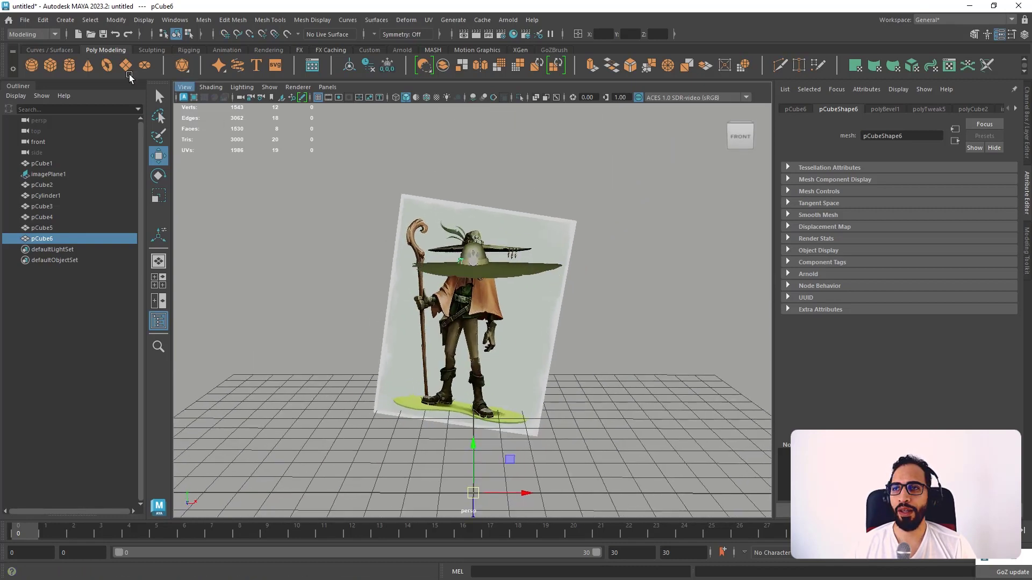
pyautogui.click(43, 20)
pyautogui.moveTo(116, 154)
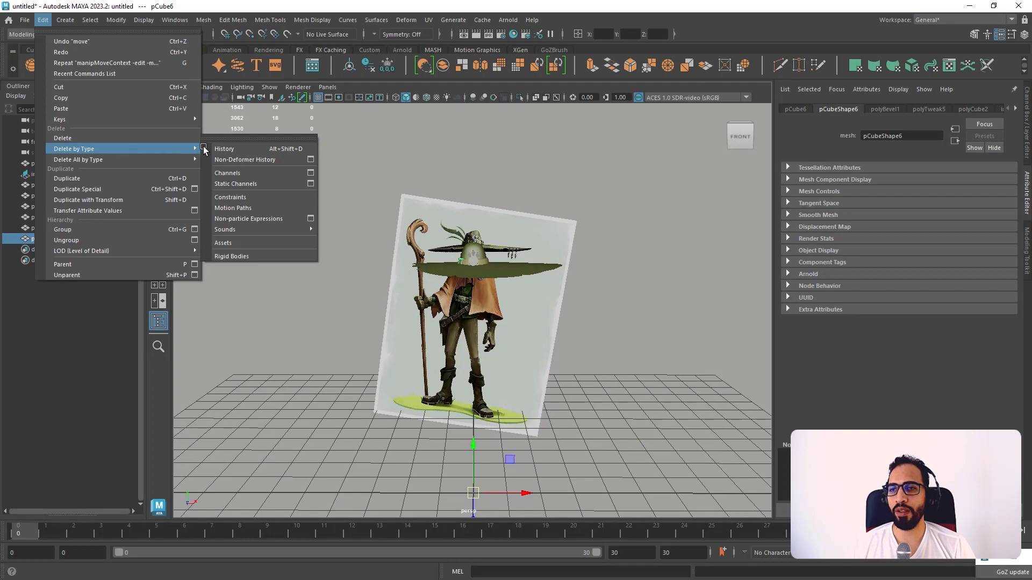
pyautogui.moveTo(124, 23)
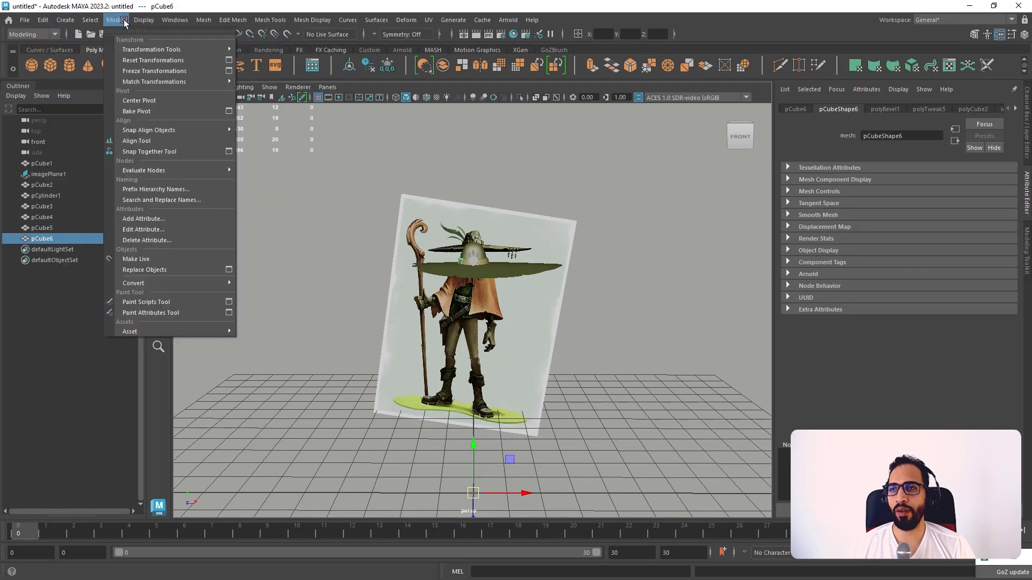
pyautogui.click(167, 72)
pyautogui.click(43, 20)
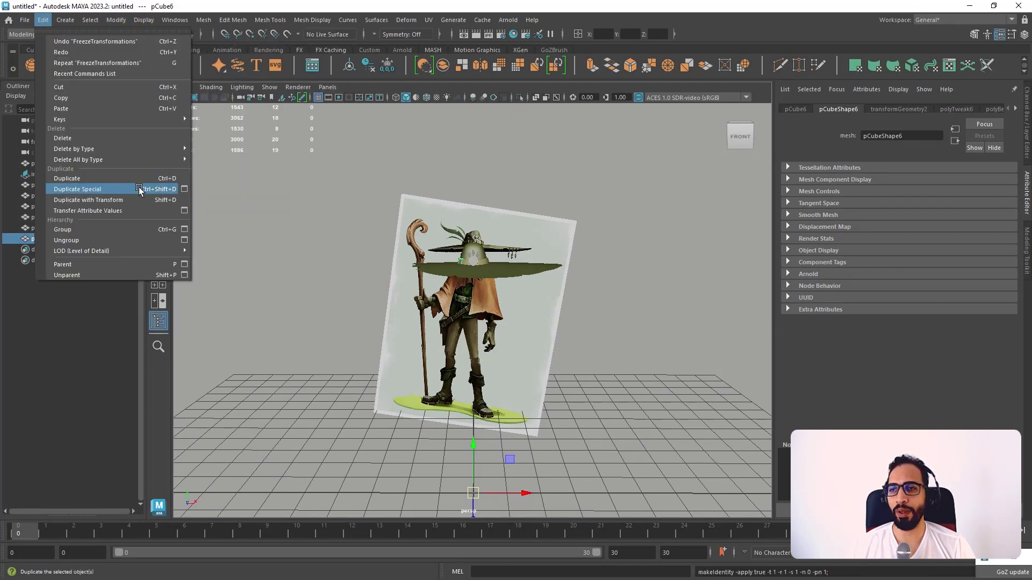
pyautogui.click(145, 189)
pyautogui.scroll(3, 482, 207)
pyautogui.scroll(3, 482, 207)
pyautogui.keyDown('alt'); pyautogui.moveTo(482, 207); pyautogui.dragTo(434, 323, button='middle'); pyautogui.keyUp('alt')
pyautogui.keyDown('alt'); pyautogui.moveTo(433, 323); pyautogui.dragTo(626, 260, button='right'); pyautogui.keyUp('alt')
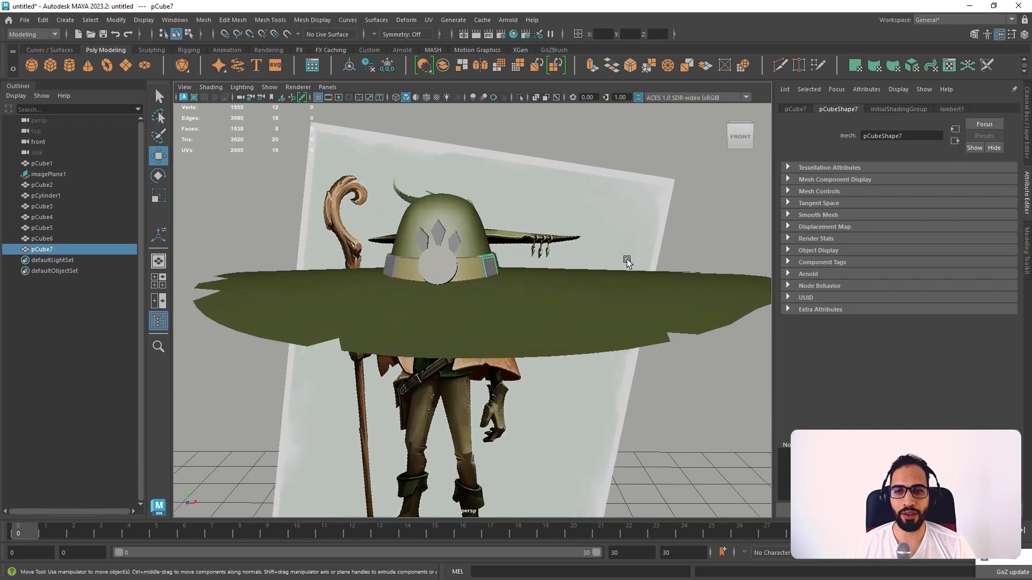
pyautogui.click(689, 250)
pyautogui.keyDown('alt'); pyautogui.moveTo(599, 260); pyautogui.dragTo(574, 267); pyautogui.keyUp('alt')
pyautogui.scroll(5, 537, 266)
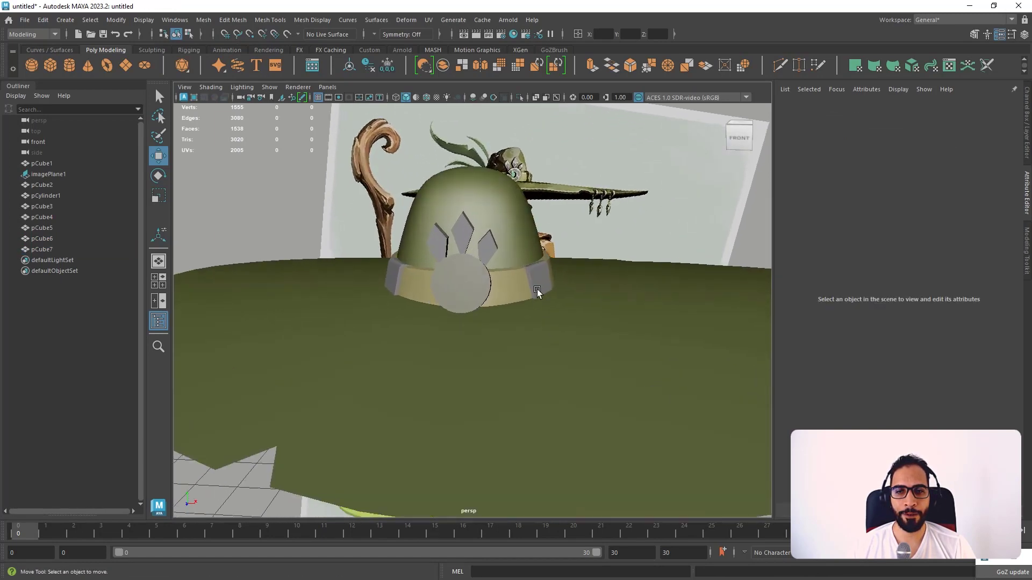
# - Select both band blocks and assign them a new Blinn material
pyautogui.click(537, 285)
pyautogui.keyDown('shift'); pyautogui.click(421, 277); pyautogui.keyUp('shift')
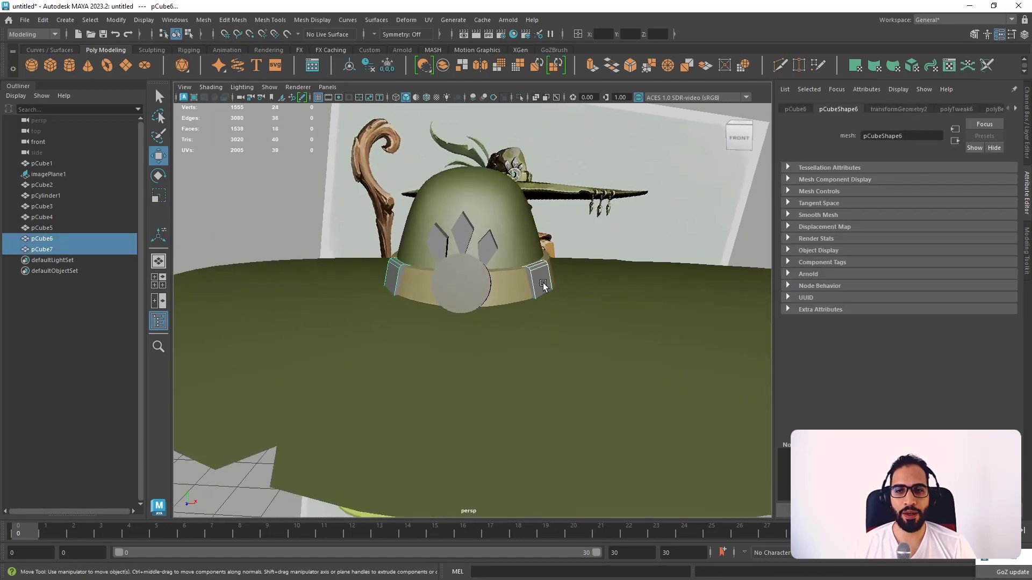
pyautogui.moveTo(542, 283); pyautogui.dragTo(540, 550, button='right')
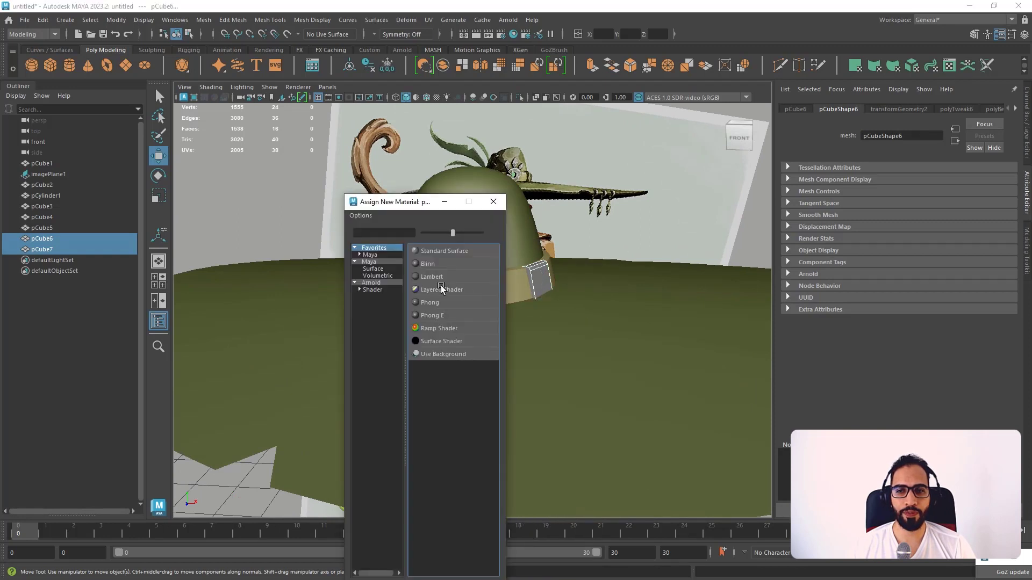
pyautogui.click(429, 264)
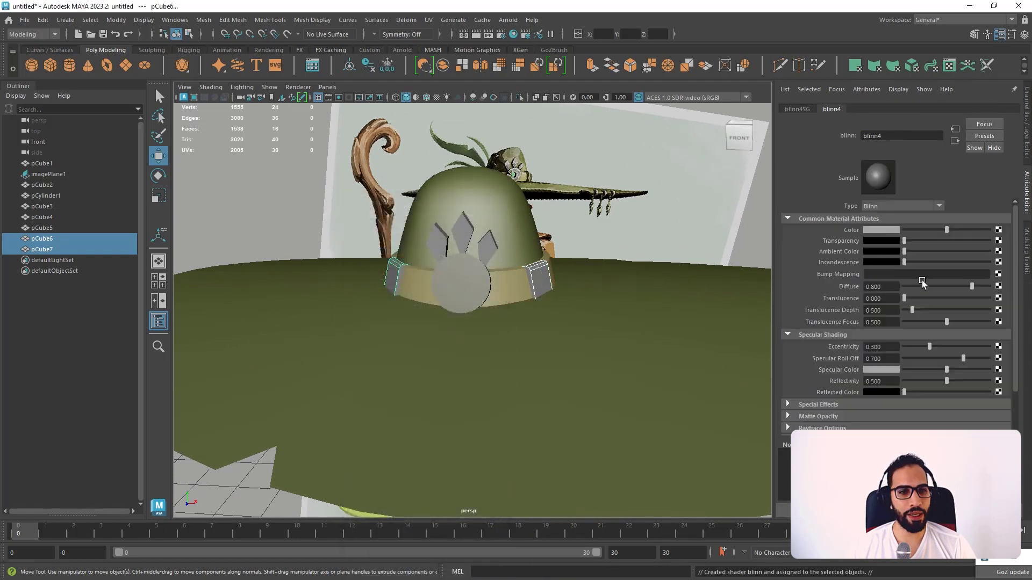
# - Set the new material's color by sampling the dark olive-brown of the hat band in the reference image
pyautogui.click(889, 230)
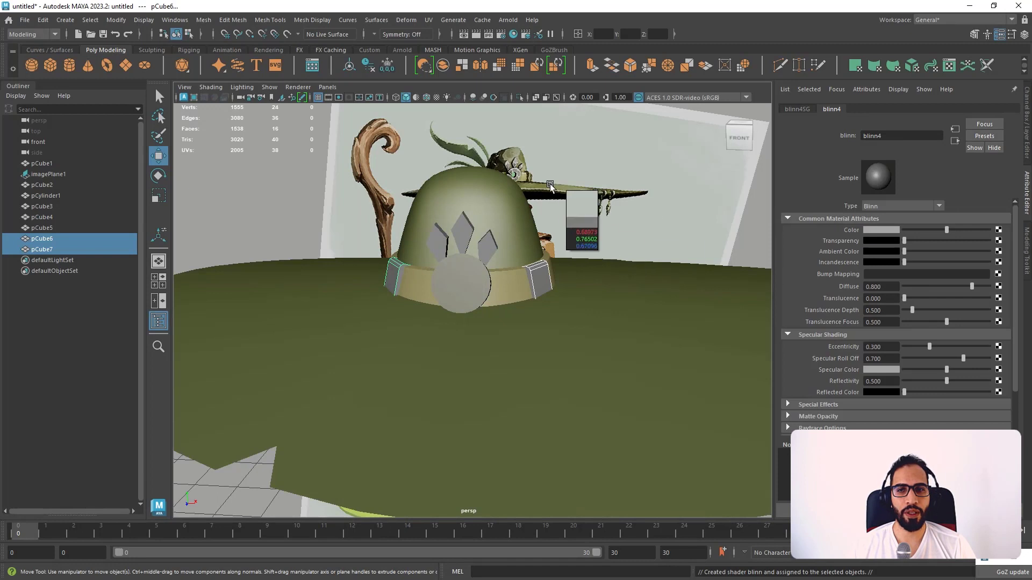
pyautogui.keyDown('alt'); pyautogui.moveTo(553, 197); pyautogui.dragTo(590, 210); pyautogui.keyUp('alt')
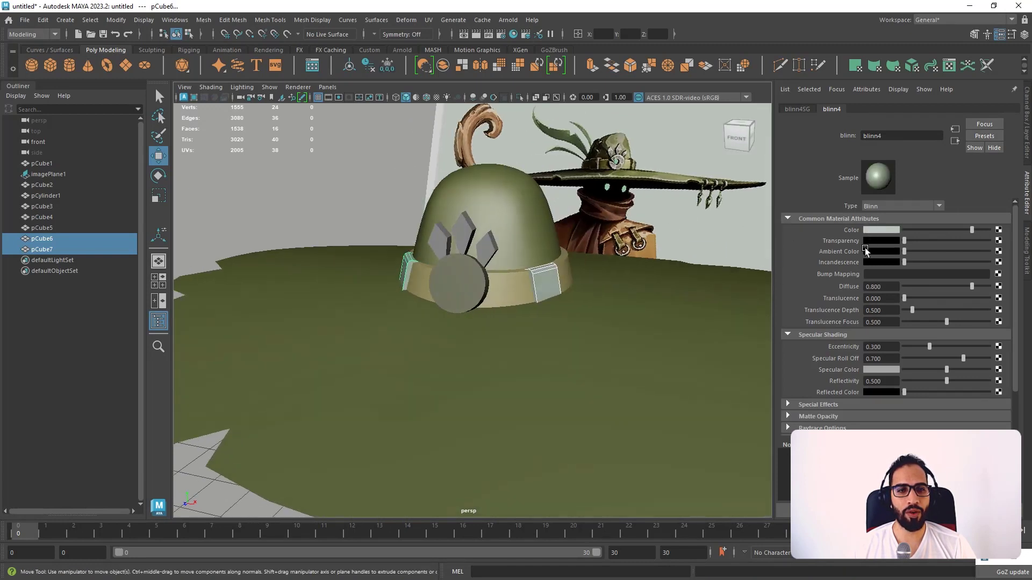
pyautogui.click(876, 230)
pyautogui.click(808, 222)
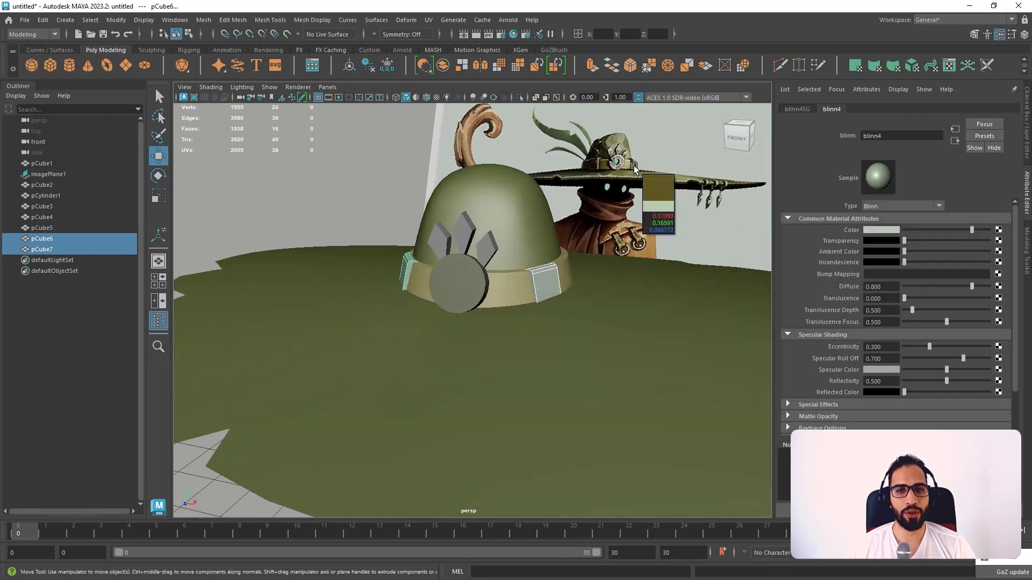
pyautogui.click(635, 167)
pyautogui.click(364, 200)
# - Select the mirrored block on the hat band and switch it to component selection
pyautogui.keyDown('alt'); pyautogui.moveTo(357, 214); pyautogui.dragTo(546, 357); pyautogui.keyUp('alt')
pyautogui.keyDown('alt'); pyautogui.moveTo(546, 356); pyautogui.dragTo(591, 387, button='right'); pyautogui.keyUp('alt')
pyautogui.keyDown('alt'); pyautogui.moveTo(457, 317); pyautogui.dragTo(486, 316); pyautogui.keyUp('alt')
pyautogui.keyDown('alt'); pyautogui.moveTo(387, 261); pyautogui.dragTo(478, 248, button='middle'); pyautogui.keyUp('alt')
pyautogui.scroll(3, 479, 248)
pyautogui.click(439, 215)
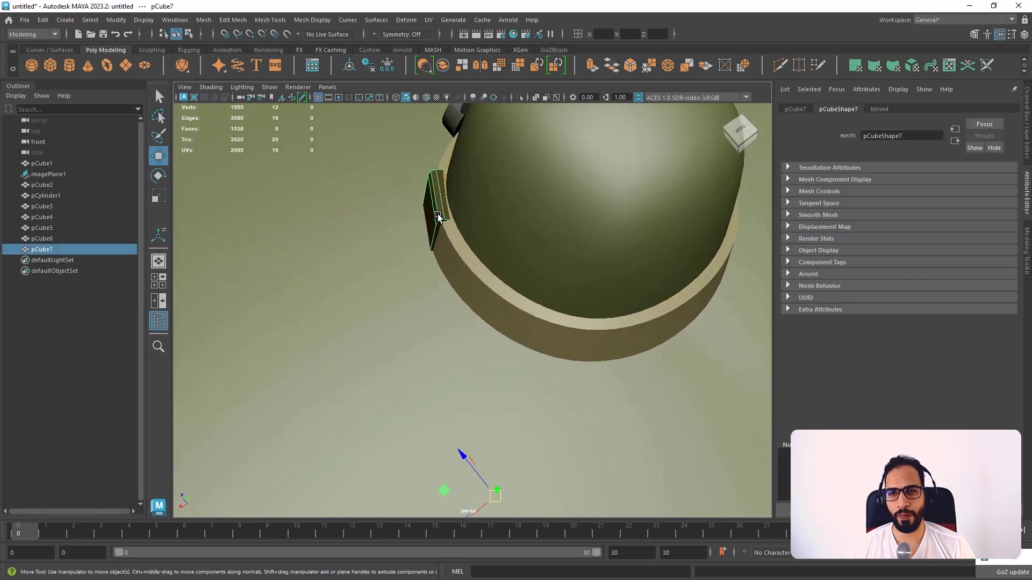
pyautogui.moveTo(438, 215); pyautogui.dragTo(392, 215, button='right')
pyautogui.keyDown('alt'); pyautogui.moveTo(466, 178); pyautogui.dragTo(430, 317); pyautogui.keyUp('alt')
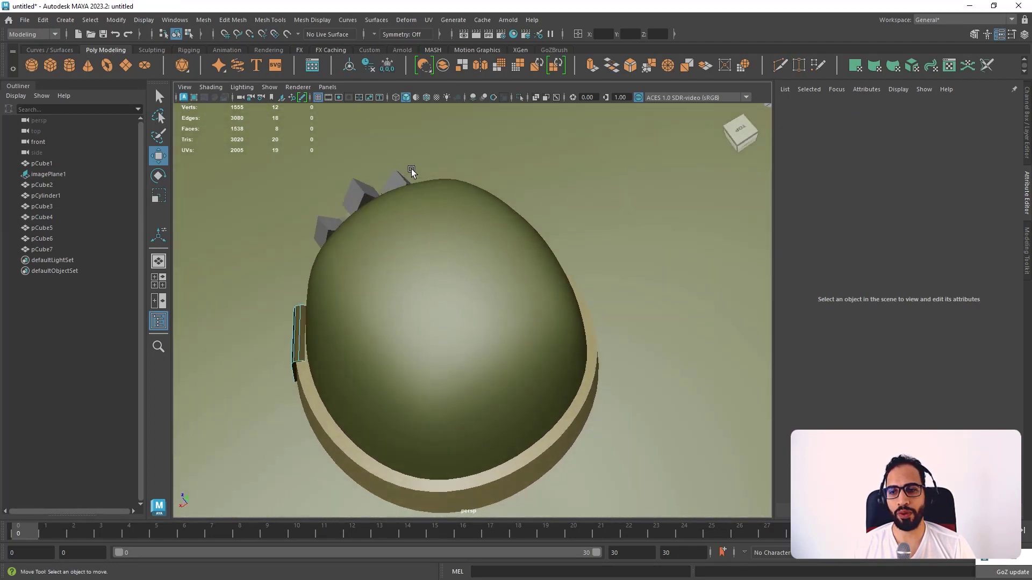
# - Pick the mirrored block's inner upper edge with the help of wireframe display, adjust its position, and return to object mode
pyautogui.keyDown('alt'); pyautogui.moveTo(411, 169); pyautogui.dragTo(439, 106); pyautogui.keyUp('alt')
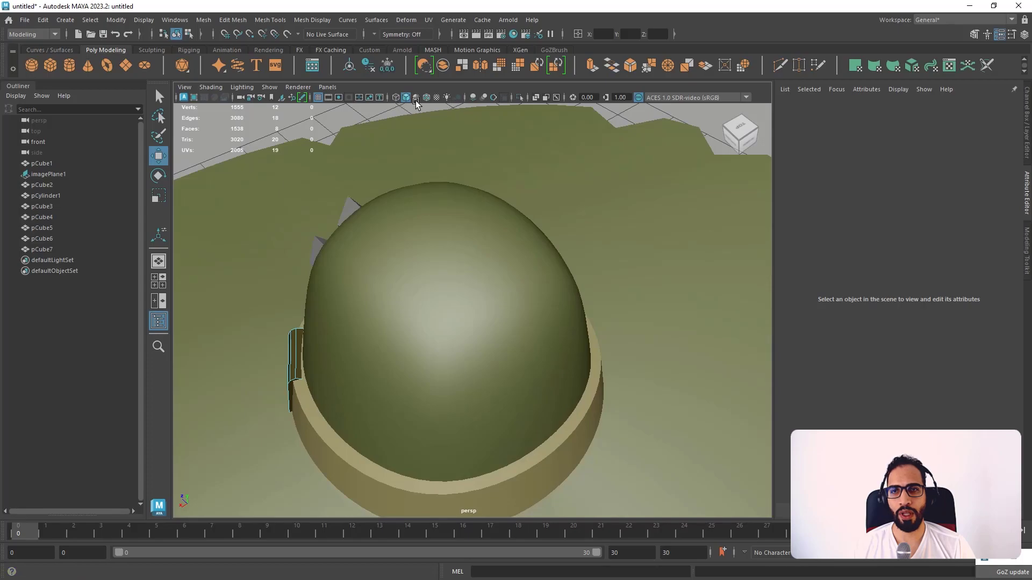
pyautogui.click(396, 97)
pyautogui.keyDown('alt'); pyautogui.moveTo(327, 326); pyautogui.dragTo(396, 279, button='middle'); pyautogui.keyUp('alt')
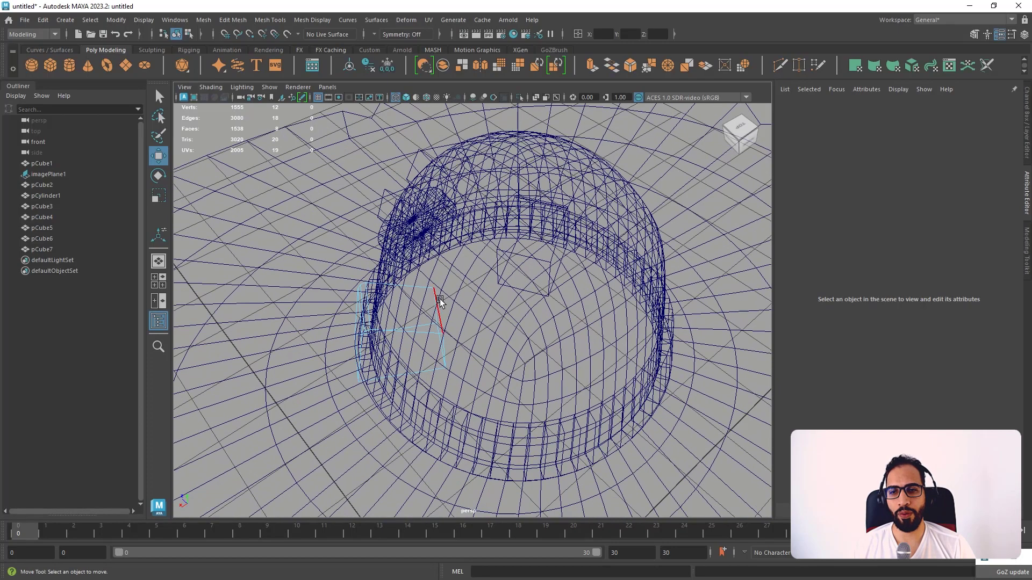
pyautogui.click(439, 301)
pyautogui.keyDown('alt'); pyautogui.moveTo(440, 301); pyautogui.dragTo(432, 330); pyautogui.keyUp('alt')
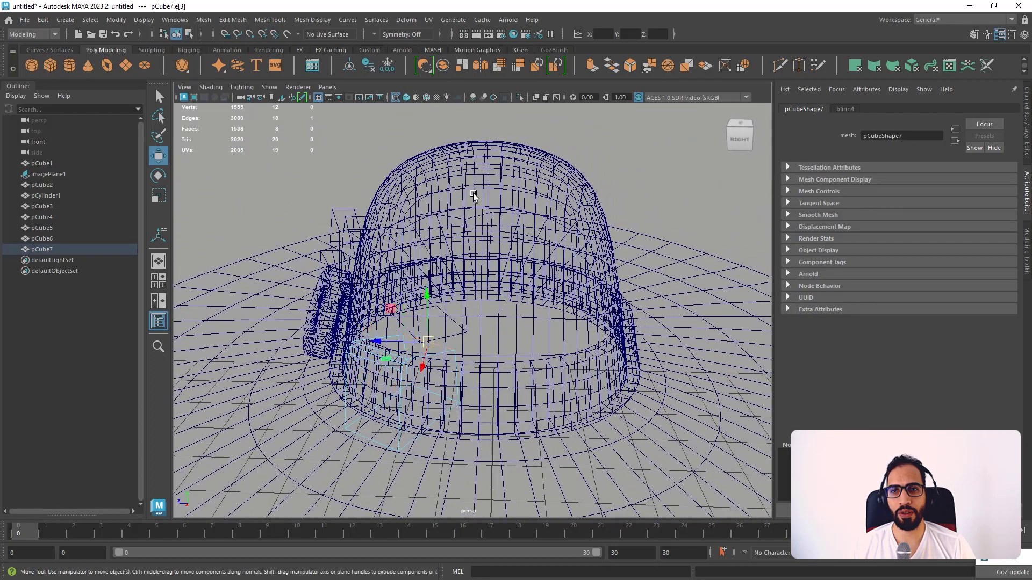
pyautogui.click(406, 98)
pyautogui.keyDown('alt'); pyautogui.moveTo(448, 239); pyautogui.dragTo(447, 230); pyautogui.keyUp('alt')
pyautogui.moveTo(429, 300)
pyautogui.mouseDown()
pyautogui.moveTo(426, 283)
pyautogui.moveTo(444, 323)
pyautogui.moveTo(469, 313)
pyautogui.mouseUp()
pyautogui.scroll(-5, 469, 313)
pyautogui.press('F8')
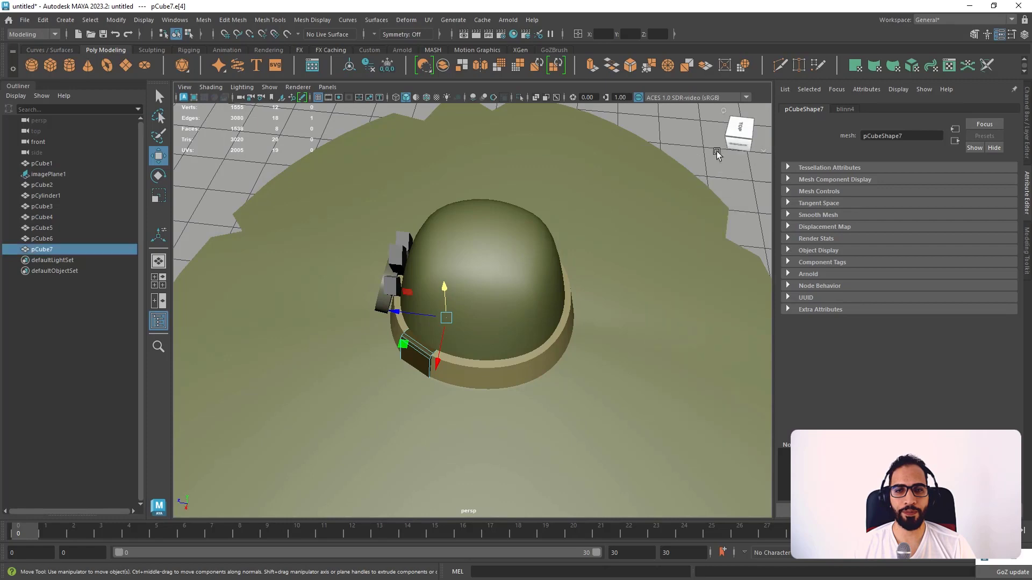
pyautogui.keyDown('alt'); pyautogui.moveTo(717, 150); pyautogui.dragTo(425, 214); pyautogui.keyUp('alt')
pyautogui.keyDown('alt'); pyautogui.moveTo(426, 214); pyautogui.dragTo(418, 297, button='right'); pyautogui.keyUp('alt')
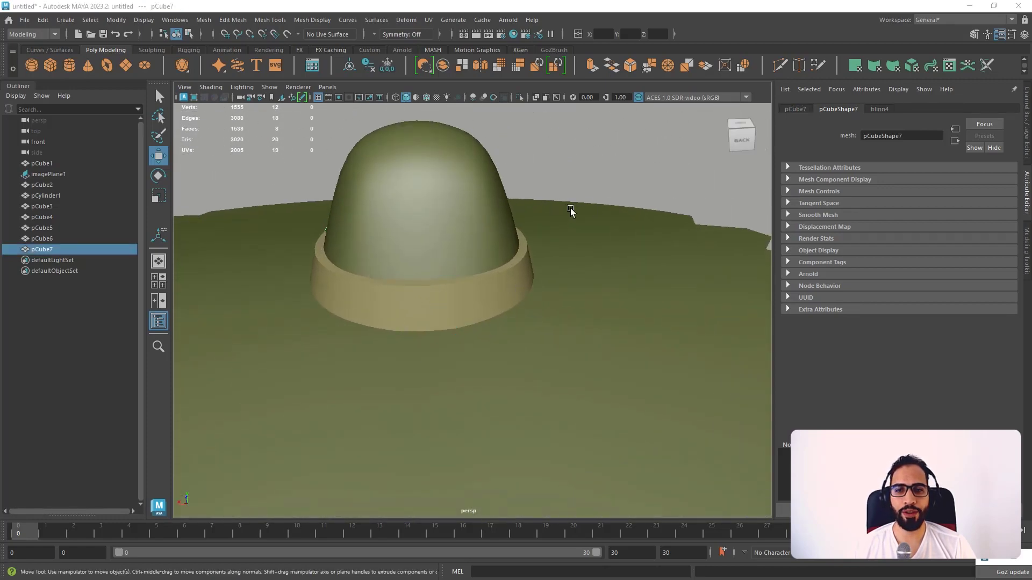
pyautogui.keyDown('alt'); pyautogui.moveTo(571, 209); pyautogui.dragTo(611, 214); pyautogui.keyUp('alt')
pyautogui.keyDown('alt'); pyautogui.moveTo(611, 215); pyautogui.dragTo(494, 223, button='right'); pyautogui.keyUp('alt')
pyautogui.moveTo(494, 223)
pyautogui.keyDown('alt'); pyautogui.mouseDown()
pyautogui.moveTo(512, 188)
pyautogui.moveTo(549, 189)
pyautogui.moveTo(324, 141)
pyautogui.mouseUp(); pyautogui.keyUp('alt')
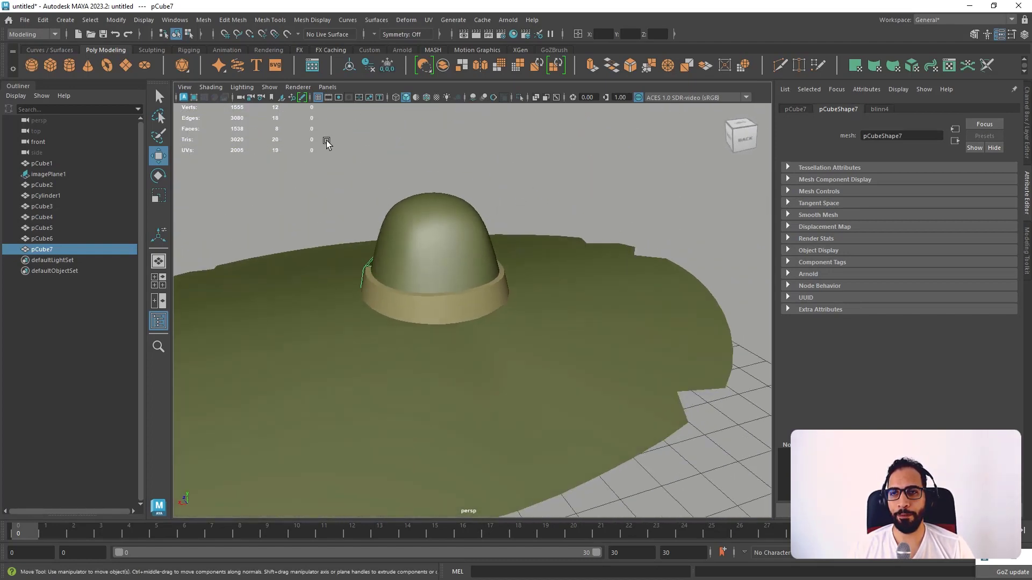
# - Create a new cube, raise it to the hat behind the crown, and scale it uniformly to about 0.214
pyautogui.click(50, 69)
pyautogui.keyDown('alt'); pyautogui.moveTo(495, 270); pyautogui.dragTo(479, 318, button='right'); pyautogui.keyUp('alt')
pyautogui.keyDown('alt'); pyautogui.moveTo(479, 318); pyautogui.dragTo(519, 400); pyautogui.keyUp('alt')
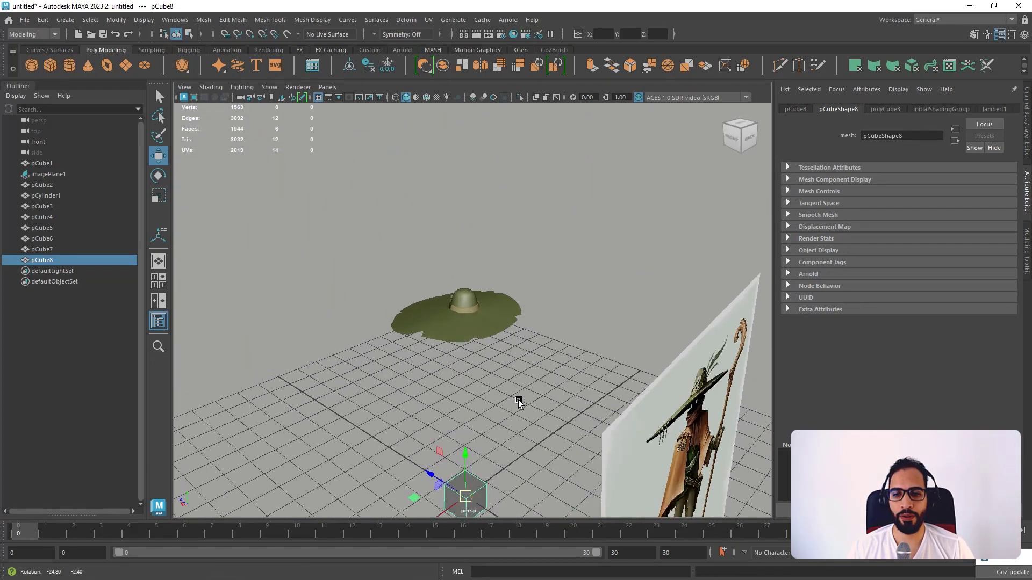
pyautogui.moveTo(467, 456); pyautogui.dragTo(495, 258)
pyautogui.scroll(6, 569, 364)
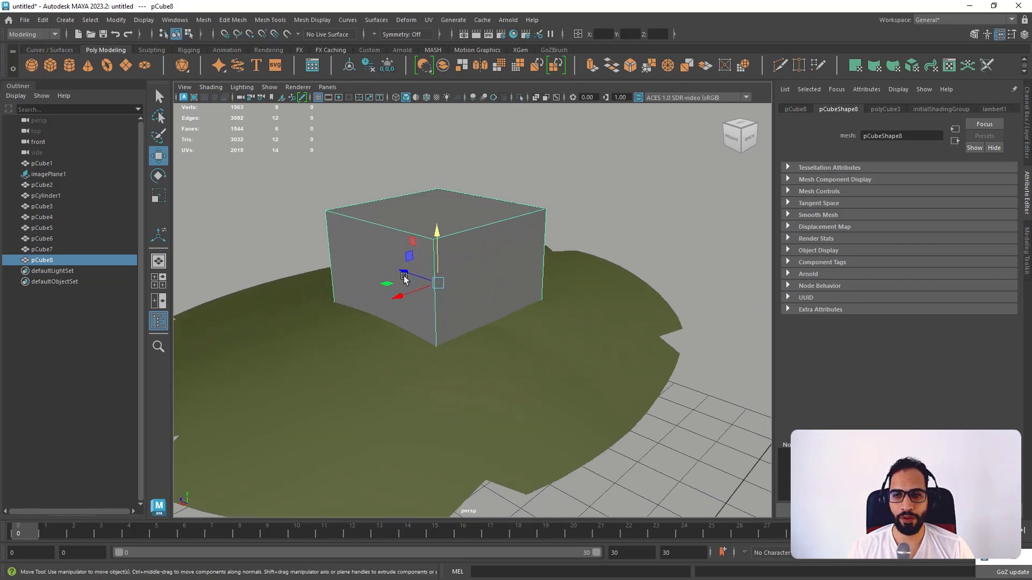
pyautogui.moveTo(404, 277); pyautogui.dragTo(412, 303)
pyautogui.press('r')
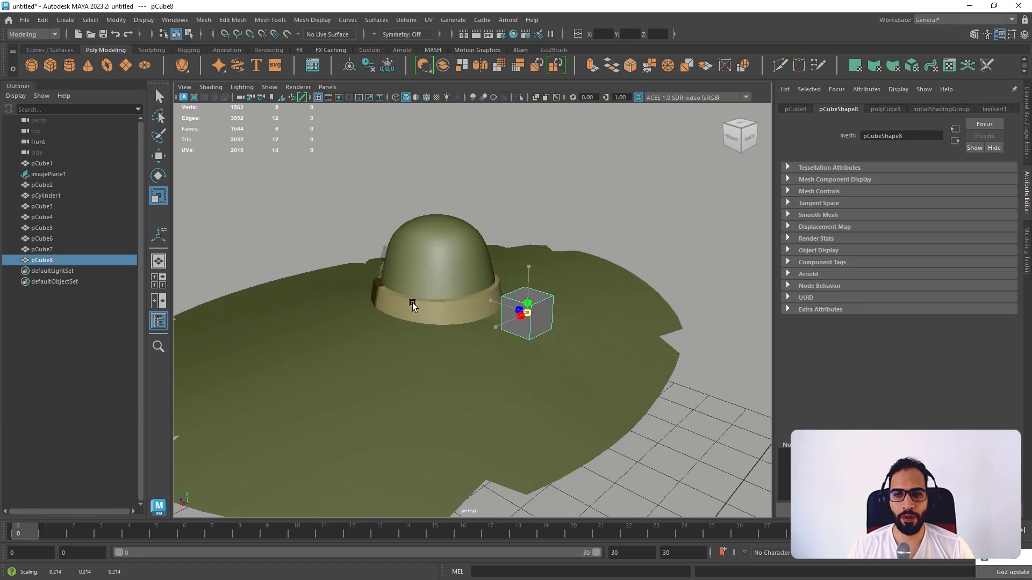
# - Position the cube in the top view against the back of the hat band, slightly to one side of the centre
pyautogui.keyDown('alt'); pyautogui.moveTo(412, 302); pyautogui.dragTo(548, 324, button='right'); pyautogui.keyUp('alt')
pyautogui.press('space')
pyautogui.press('space')
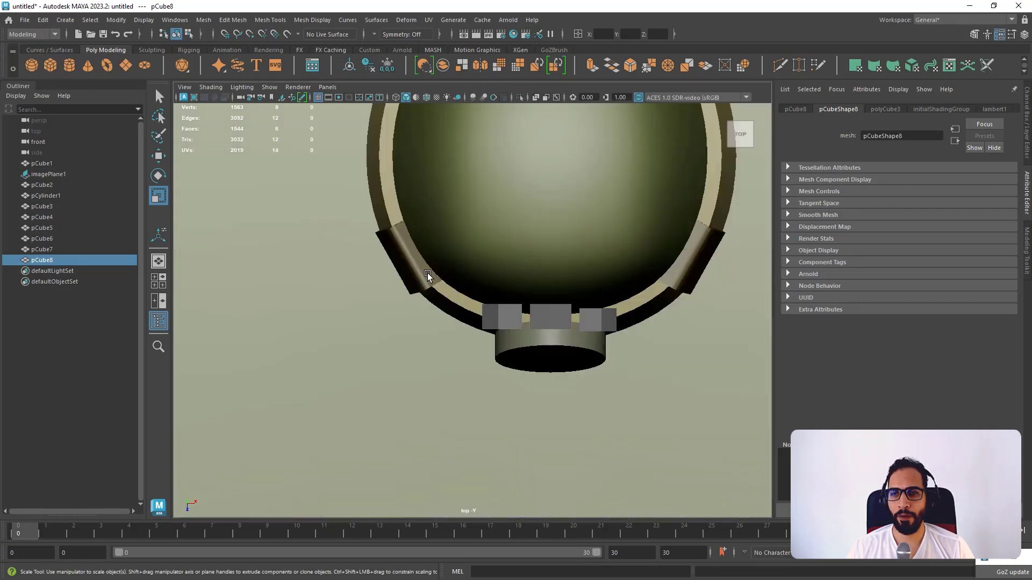
pyautogui.keyDown('alt'); pyautogui.moveTo(490, 287); pyautogui.dragTo(366, 294, button='middle'); pyautogui.keyUp('alt')
pyautogui.scroll(-10, 444, 276)
pyautogui.scroll(6, 663, 349)
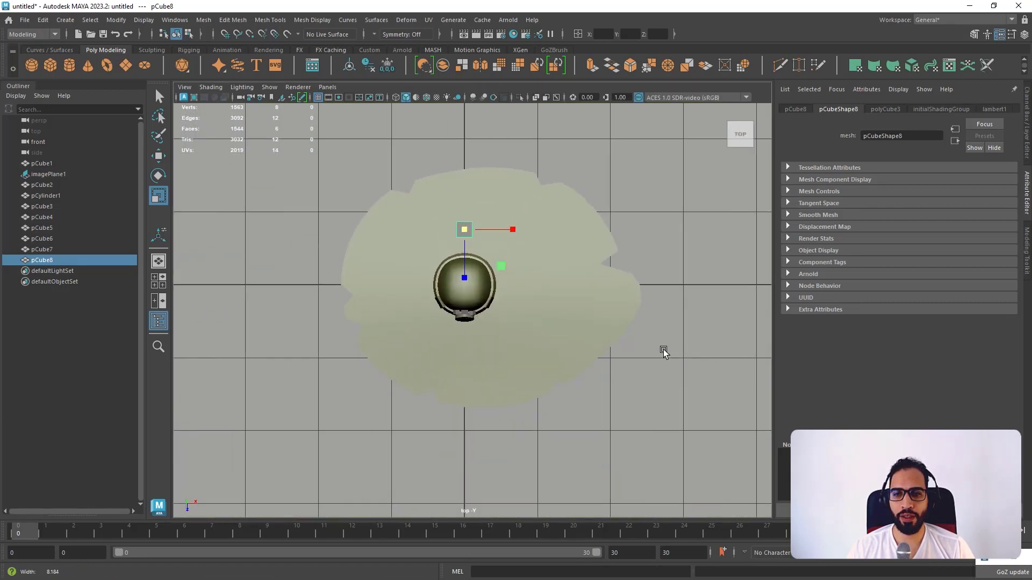
pyautogui.press('w')
pyautogui.moveTo(453, 185); pyautogui.dragTo(450, 226)
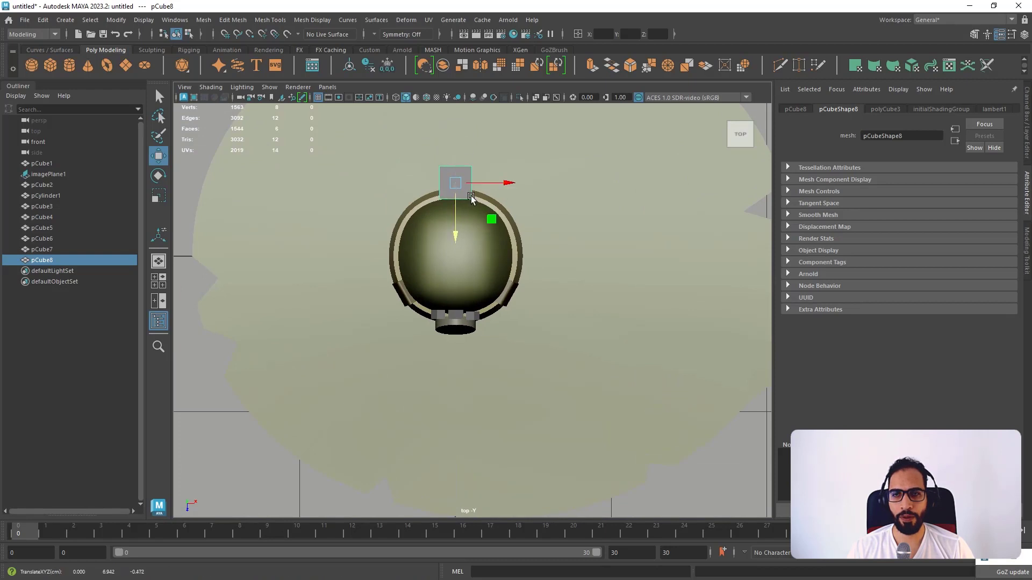
pyautogui.moveTo(489, 218); pyautogui.dragTo(459, 217, button='middle')
pyautogui.scroll(6, 498, 272)
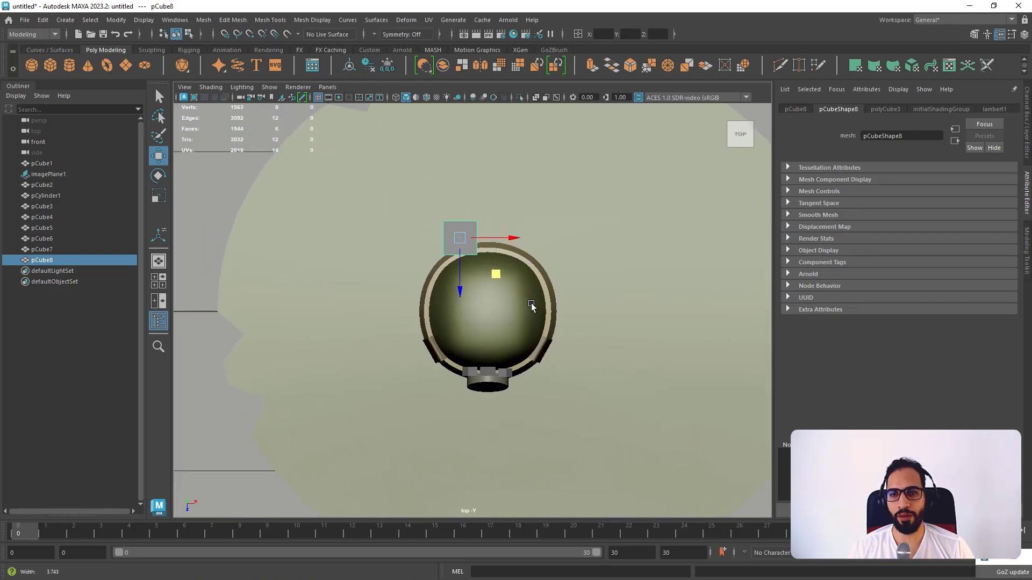
# - Rotate the cube to follow the band's curve and return to the perspective view beside the band
pyautogui.press('e')
pyautogui.moveTo(521, 264); pyautogui.dragTo(415, 236)
pyautogui.press('w')
pyautogui.press('space')
pyautogui.press('space')
pyautogui.keyDown('alt'); pyautogui.moveTo(420, 242); pyautogui.dragTo(441, 283, button='right'); pyautogui.keyUp('alt')
pyautogui.keyDown('alt'); pyautogui.moveTo(441, 282); pyautogui.dragTo(440, 292); pyautogui.keyUp('alt')
pyautogui.keyDown('alt'); pyautogui.moveTo(441, 292); pyautogui.dragTo(458, 318, button='middle'); pyautogui.keyUp('alt')
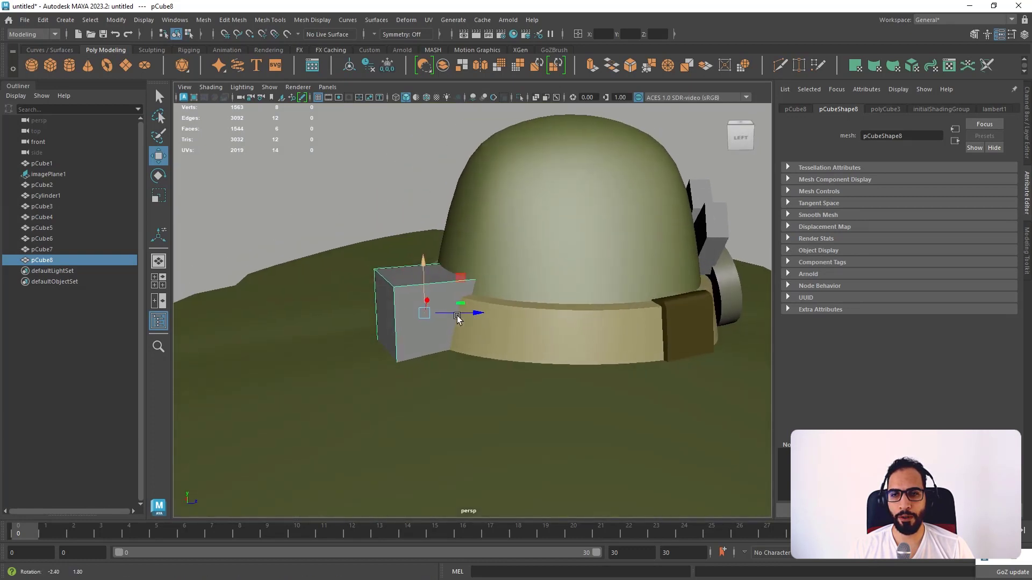
# - Thin the block by moving its outer face toward the band, and adjust the height of its top face
pyautogui.keyDown('alt'); pyautogui.moveTo(458, 318); pyautogui.dragTo(412, 292); pyautogui.keyUp('alt')
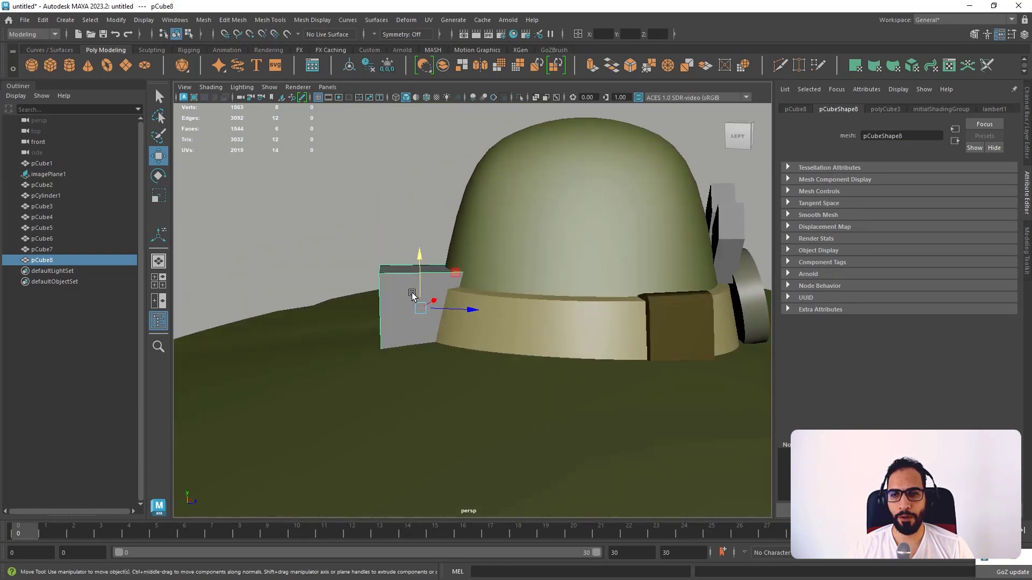
pyautogui.moveTo(411, 293); pyautogui.dragTo(411, 329, button='right')
pyautogui.keyDown('alt'); pyautogui.moveTo(376, 300); pyautogui.dragTo(424, 322); pyautogui.keyUp('alt')
pyautogui.click(398, 311)
pyautogui.keyDown('ctrl'); pyautogui.keyDown('shift'); pyautogui.moveTo(407, 295); pyautogui.dragTo(366, 284, button='right'); pyautogui.keyUp('shift'); pyautogui.keyUp('ctrl')
pyautogui.keyDown('alt'); pyautogui.moveTo(414, 305); pyautogui.dragTo(433, 285); pyautogui.keyUp('alt')
pyautogui.click(435, 282)
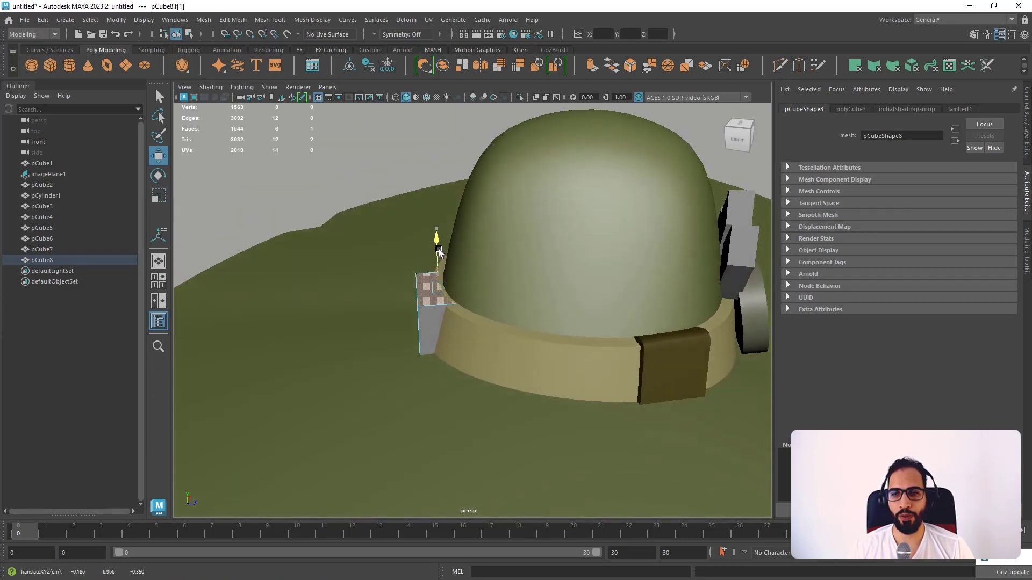
pyautogui.moveTo(439, 249); pyautogui.dragTo(421, 264)
# - Select the block's upper outer edge and insert a horizontal edge loop around the middle of the block
pyautogui.moveTo(422, 273); pyautogui.dragTo(415, 230, button='right')
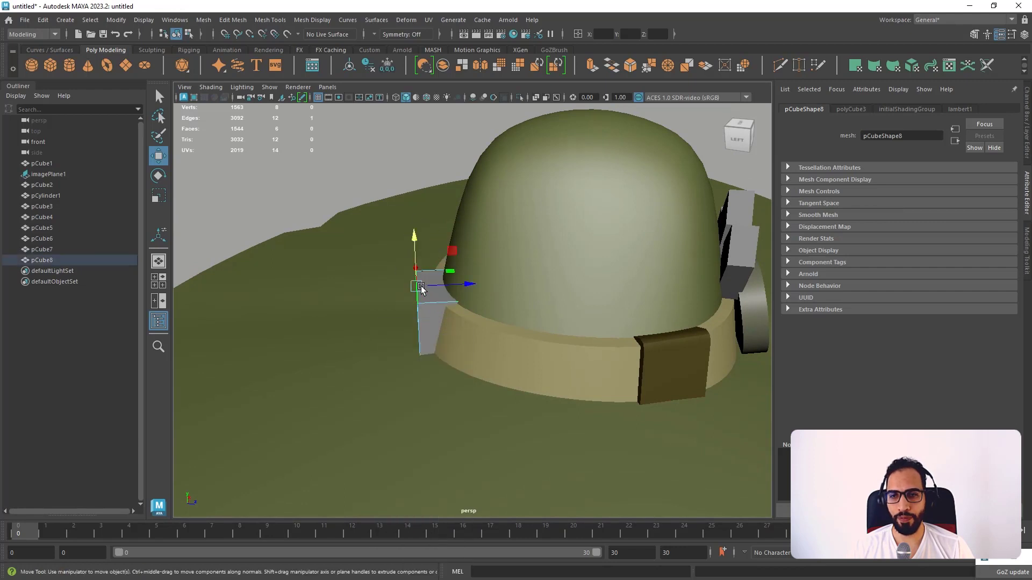
pyautogui.click(423, 288)
pyautogui.keyDown('alt'); pyautogui.moveTo(461, 289); pyautogui.dragTo(509, 311); pyautogui.keyUp('alt')
pyautogui.keyDown('shift'); pyautogui.rightClick(508, 307); pyautogui.keyUp('shift')
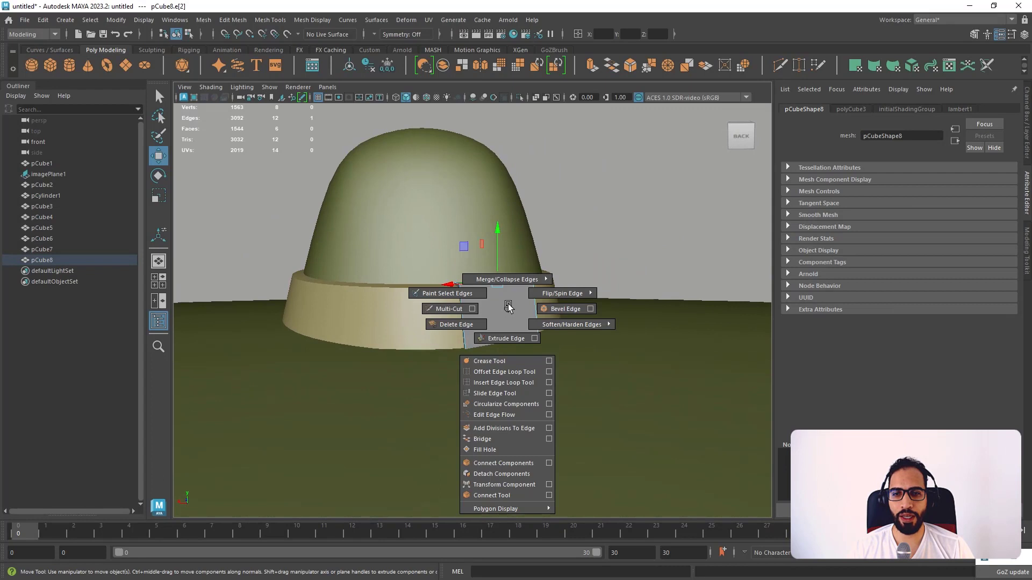
pyautogui.keyDown('shift'); pyautogui.rightClick(503, 301); pyautogui.keyUp('shift')
pyautogui.click(508, 374)
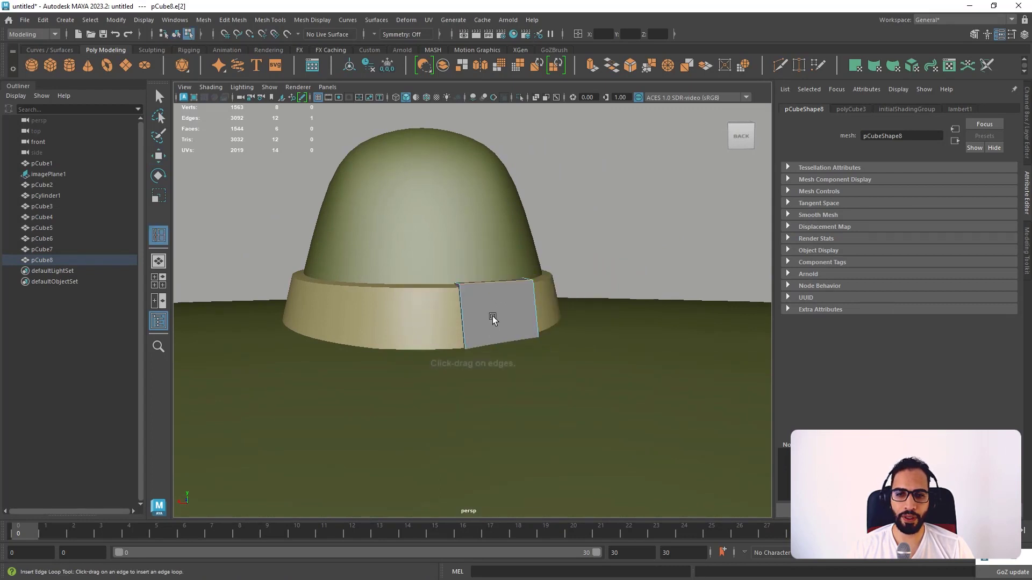
pyautogui.scroll(2, 466, 321)
pyautogui.click(456, 321)
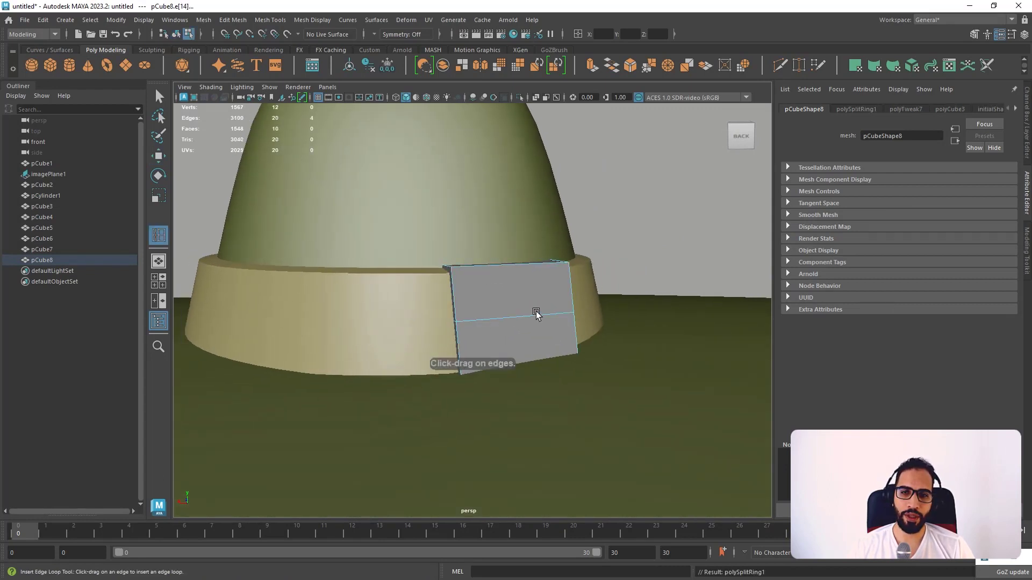
# - Move the new middle edge on the block's side to follow the band's slope
pyautogui.keyDown('alt'); pyautogui.moveTo(456, 321); pyautogui.dragTo(560, 327); pyautogui.keyUp('alt')
pyautogui.press('w')
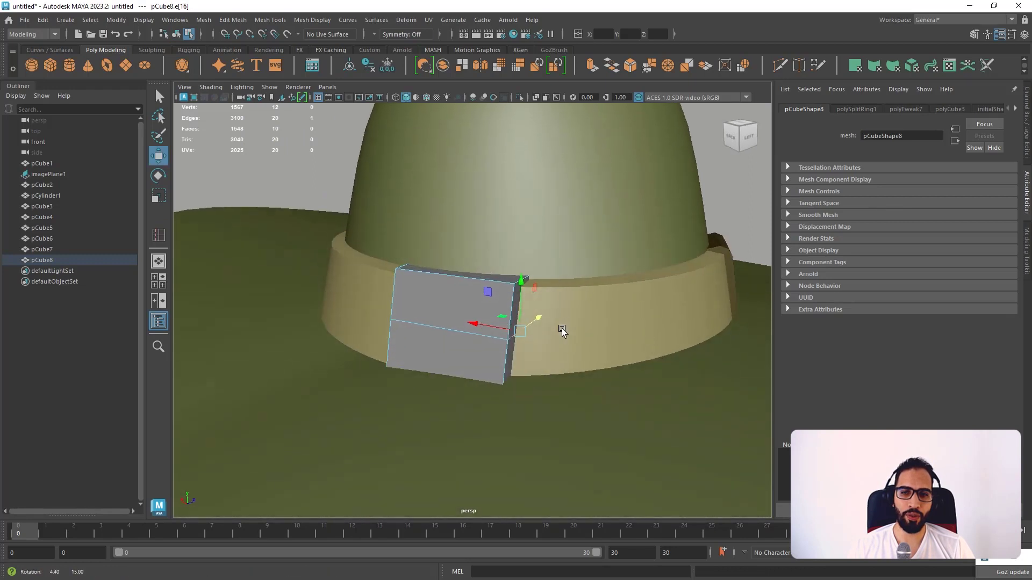
pyautogui.moveTo(493, 329); pyautogui.dragTo(436, 330)
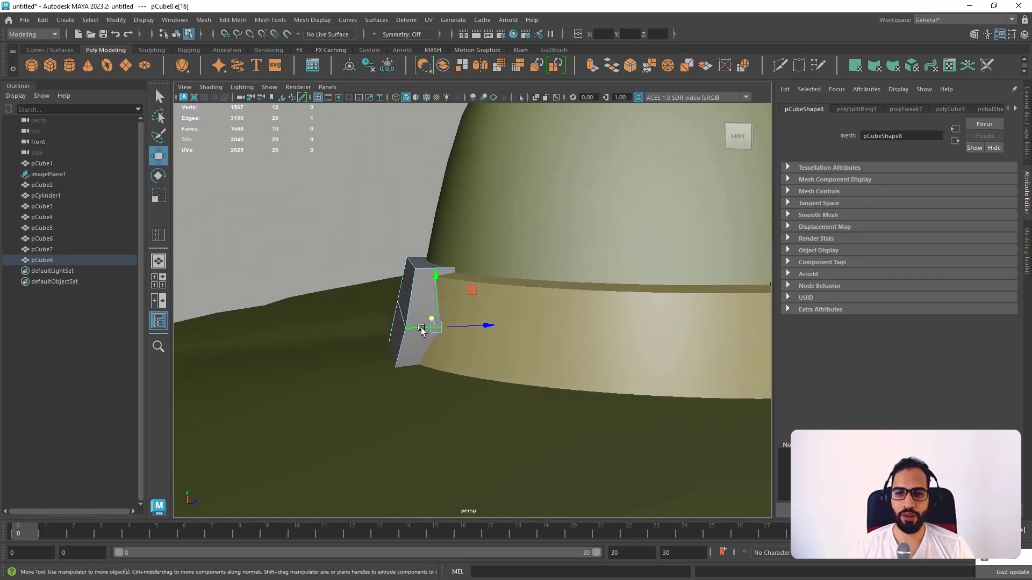
# - Adjust the block's middle and lower corner vertices against the band, using wireframe display to pick the hidden corner
pyautogui.moveTo(410, 272); pyautogui.dragTo(347, 244, button='right')
pyautogui.click(407, 327)
pyautogui.moveTo(446, 326)
pyautogui.keyDown('alt'); pyautogui.mouseDown()
pyautogui.moveTo(428, 325)
pyautogui.moveTo(443, 320)
pyautogui.mouseUp(); pyautogui.keyUp('alt')
pyautogui.click(389, 353)
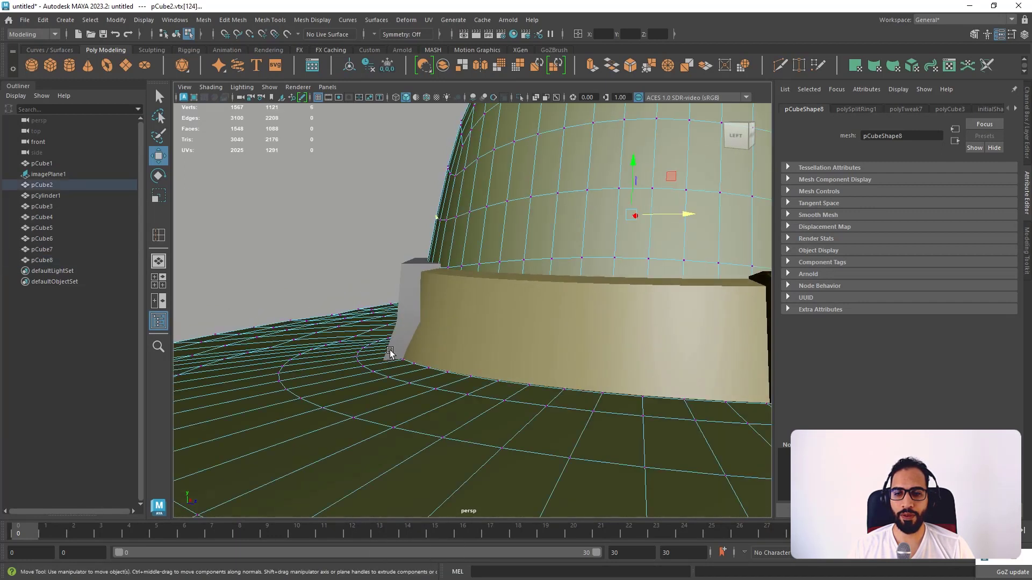
pyautogui.hotkey('ctrl', 'z')
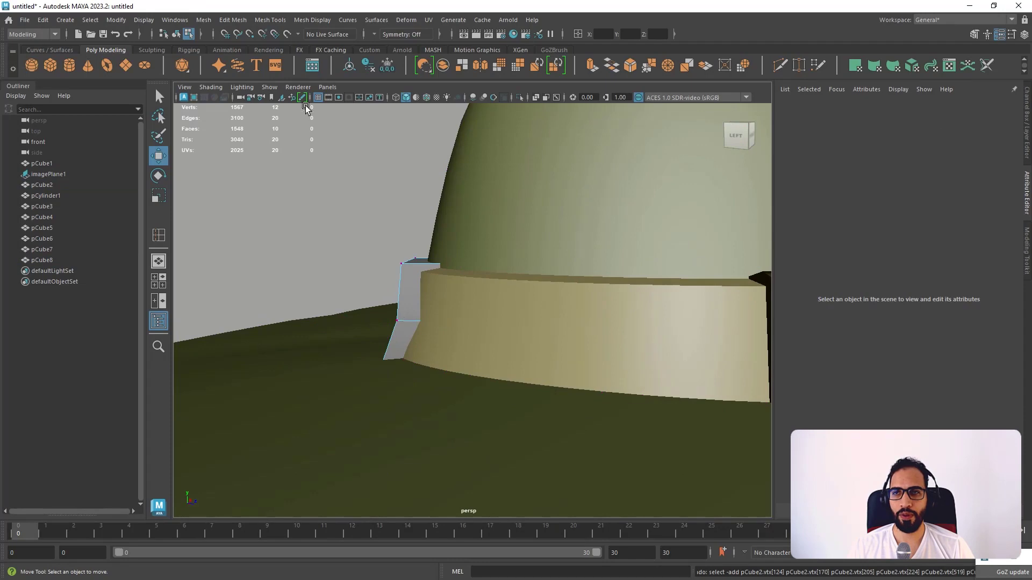
pyautogui.click(395, 97)
pyautogui.click(383, 377)
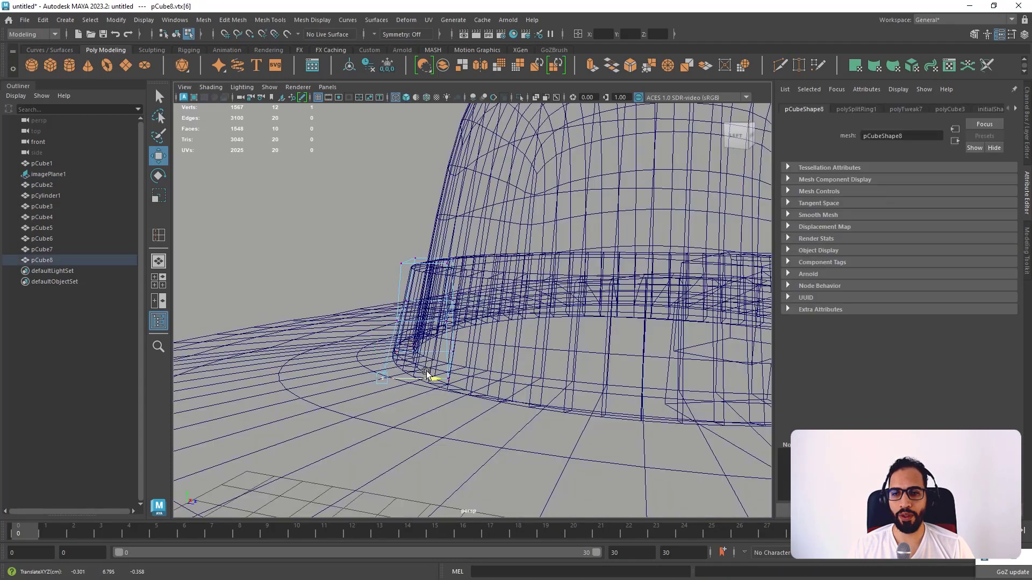
pyautogui.click(405, 97)
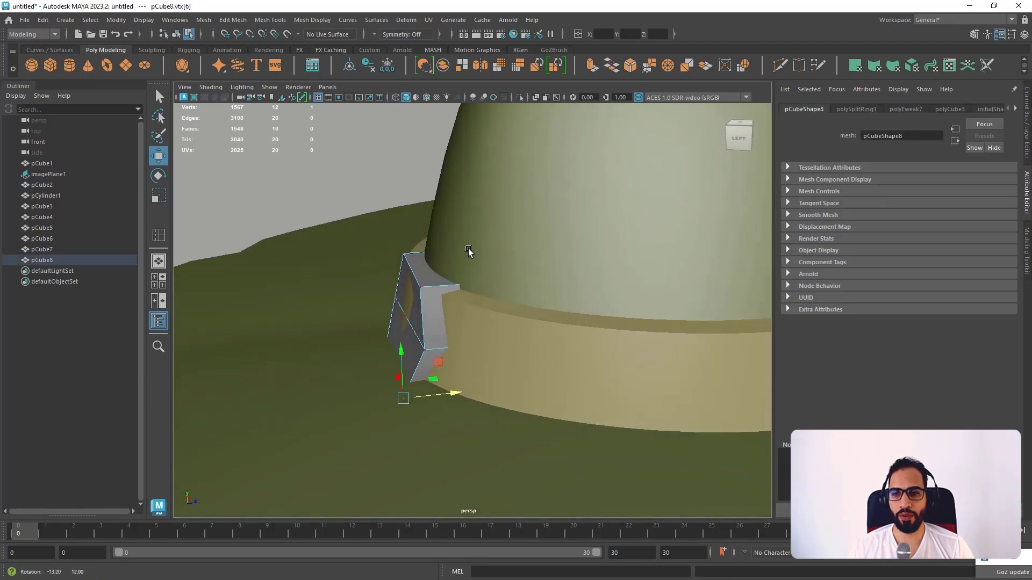
# - Insert a vertical edge loop down the middle of the block
pyautogui.keyDown('alt'); pyautogui.moveTo(469, 248); pyautogui.dragTo(476, 253); pyautogui.keyUp('alt')
pyautogui.moveTo(476, 356)
pyautogui.keyDown('alt'); pyautogui.mouseDown()
pyautogui.moveTo(543, 371)
pyautogui.moveTo(497, 357)
pyautogui.mouseUp(); pyautogui.keyUp('alt')
pyautogui.press('g')
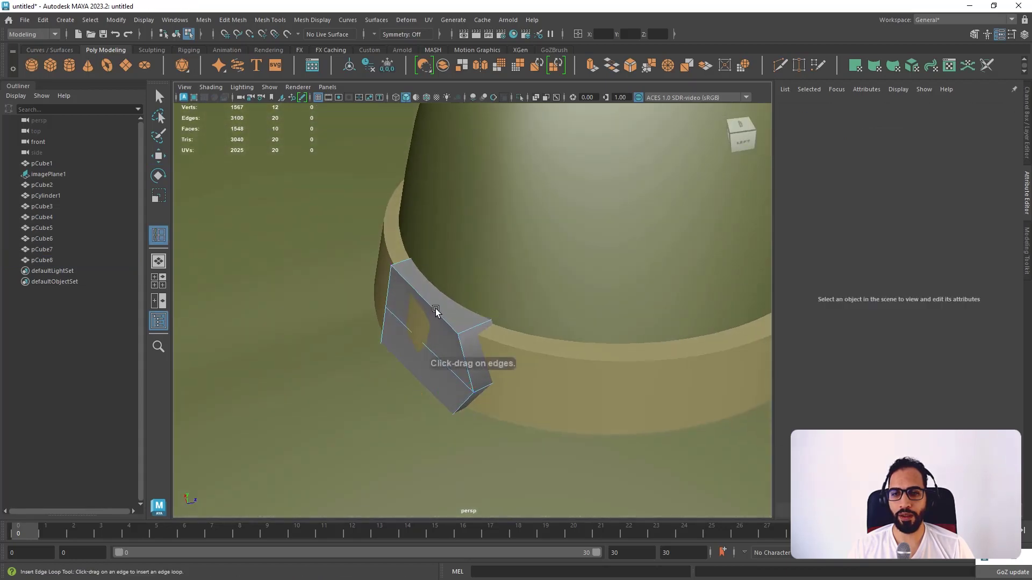
pyautogui.click(424, 299)
pyautogui.keyDown('alt'); pyautogui.moveTo(424, 300); pyautogui.dragTo(475, 322); pyautogui.keyUp('alt')
pyautogui.press('w')
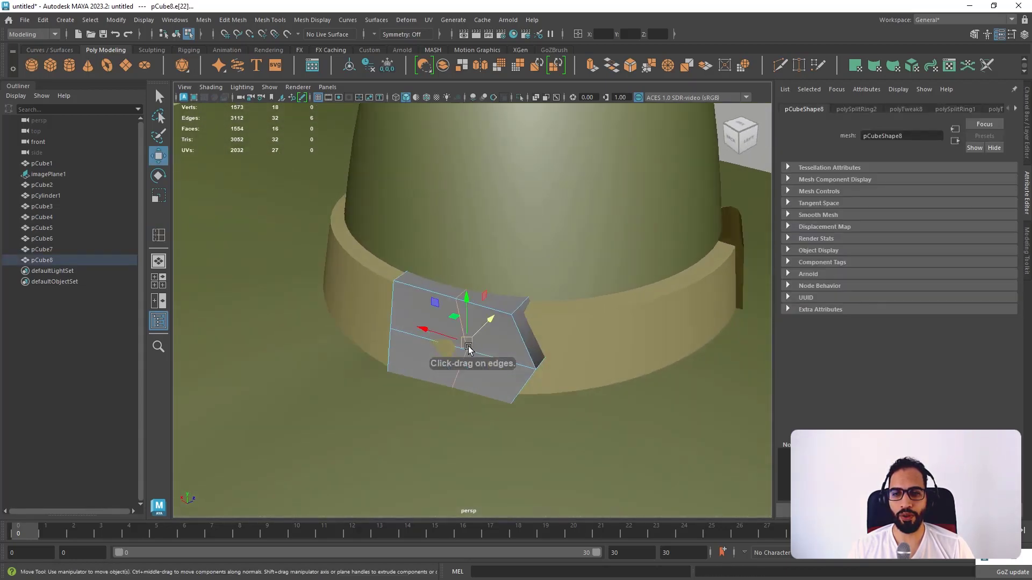
# - Pull the centre vertex of the block's front face outward to clear the band, and return to object mode
pyautogui.moveTo(412, 298); pyautogui.dragTo(403, 273, button='right')
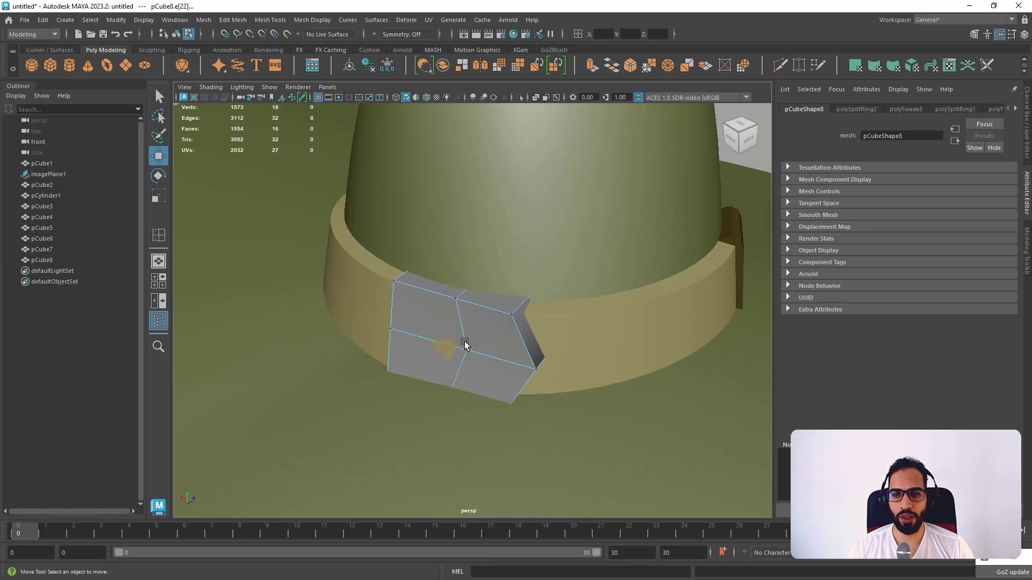
pyautogui.click(466, 346)
pyautogui.moveTo(505, 351)
pyautogui.keyDown('alt'); pyautogui.mouseDown()
pyautogui.moveTo(467, 348)
pyautogui.moveTo(511, 342)
pyautogui.mouseUp(); pyautogui.keyUp('alt')
pyautogui.moveTo(439, 346); pyautogui.dragTo(529, 337)
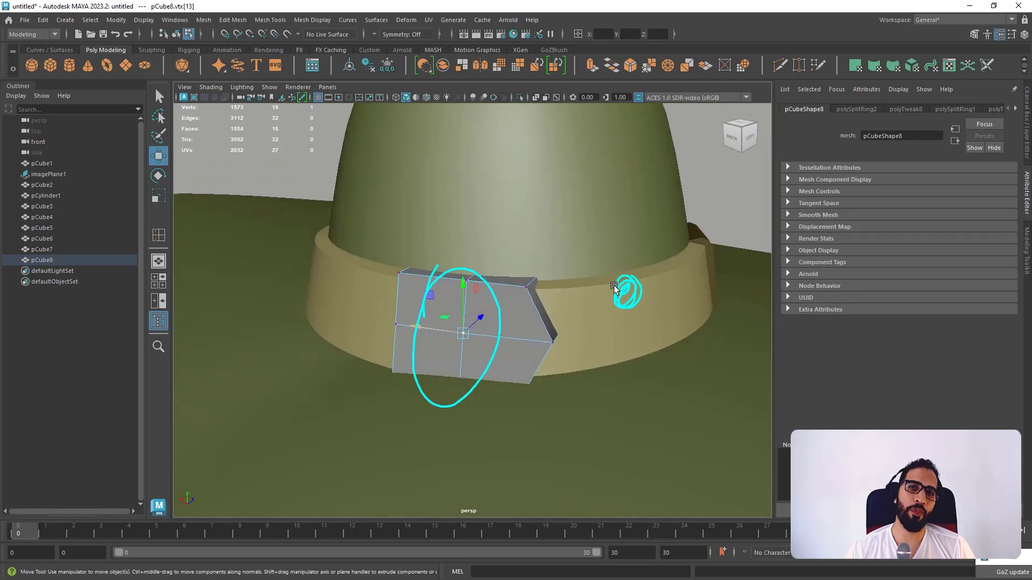
pyautogui.moveTo(614, 315)
pyautogui.keyDown('alt'); pyautogui.mouseDown()
pyautogui.moveTo(500, 322)
pyautogui.moveTo(520, 315)
pyautogui.moveTo(424, 299)
pyautogui.moveTo(437, 274)
pyautogui.mouseUp(); pyautogui.keyUp('alt')
pyautogui.moveTo(435, 272); pyautogui.dragTo(447, 152, button='right')
pyautogui.doubleClick(414, 265)
pyautogui.keyDown('alt'); pyautogui.moveTo(468, 175); pyautogui.dragTo(440, 156); pyautogui.keyUp('alt')
pyautogui.click(446, 164)
pyautogui.moveTo(466, 193)
pyautogui.keyDown('alt'); pyautogui.mouseDown()
pyautogui.moveTo(458, 184)
pyautogui.moveTo(555, 198)
pyautogui.moveTo(456, 199)
pyautogui.moveTo(486, 195)
pyautogui.mouseUp(); pyautogui.keyUp('alt')
pyautogui.keyDown('alt'); pyautogui.moveTo(483, 339); pyautogui.dragTo(533, 357, button='right'); pyautogui.keyUp('alt')
# - Select the block's upper outer edges and its upper side edges, using wireframe display to reach the hidden ones
pyautogui.click(437, 285)
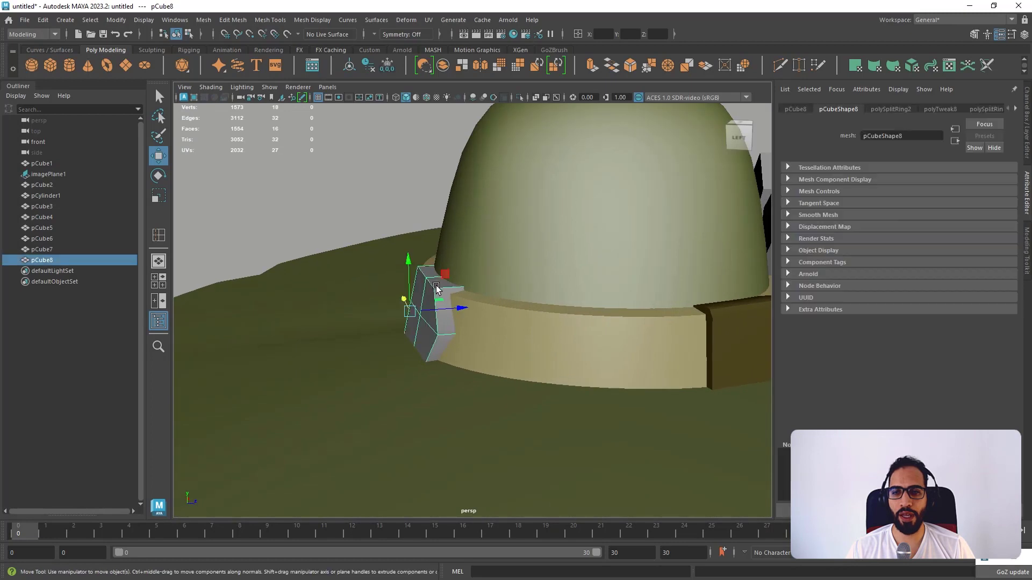
pyautogui.moveTo(438, 273); pyautogui.dragTo(437, 244, button='right')
pyautogui.keyDown('alt'); pyautogui.moveTo(458, 301); pyautogui.dragTo(514, 300, button='right'); pyautogui.keyUp('alt')
pyautogui.press('f')
pyautogui.keyDown('shift'); pyautogui.click(513, 300); pyautogui.keyUp('shift')
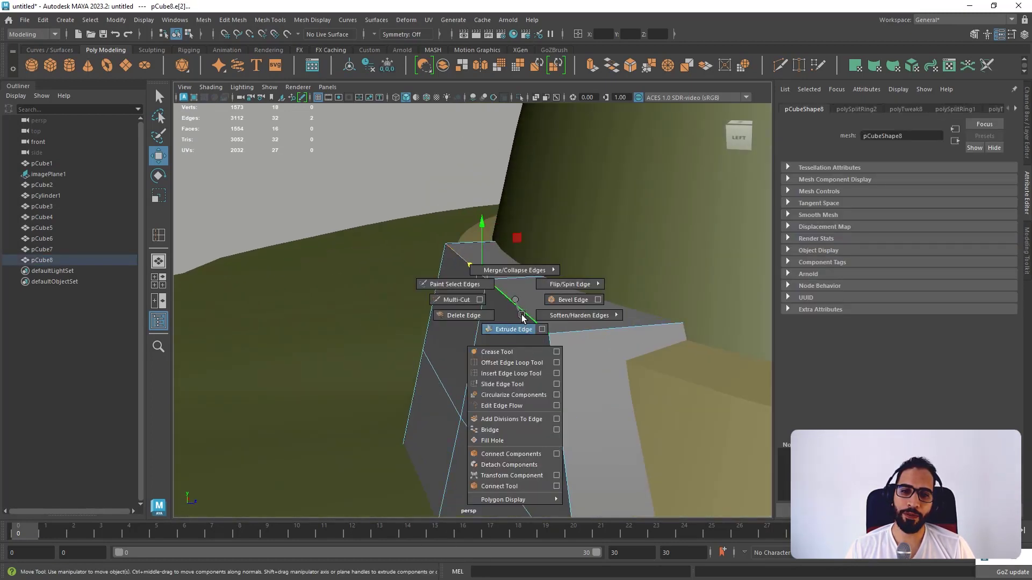
pyautogui.keyDown('shift'); pyautogui.moveTo(513, 300); pyautogui.dragTo(518, 312, button='right'); pyautogui.keyUp('shift')
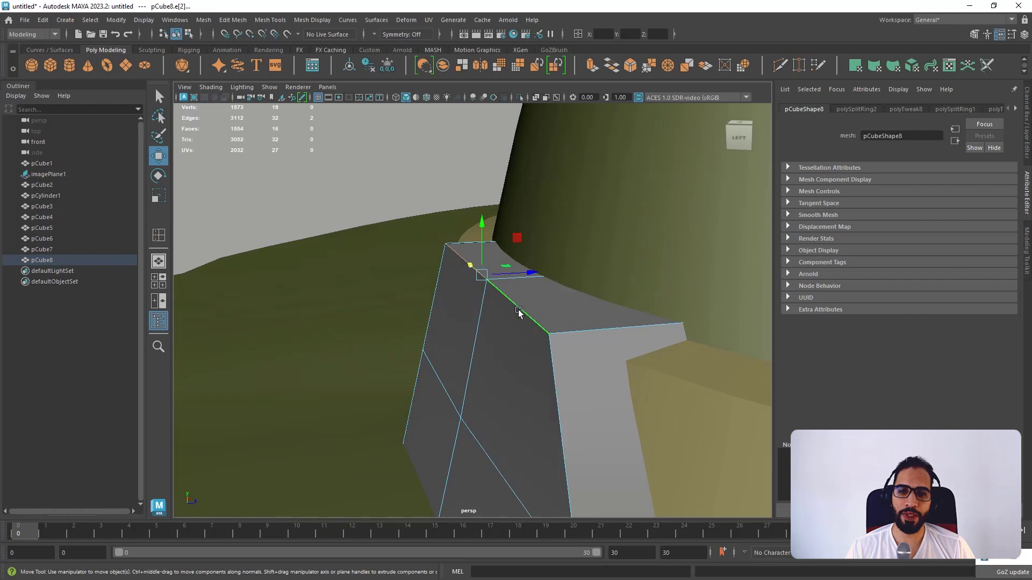
pyautogui.keyDown('alt'); pyautogui.moveTo(572, 327); pyautogui.dragTo(460, 262); pyautogui.keyUp('alt')
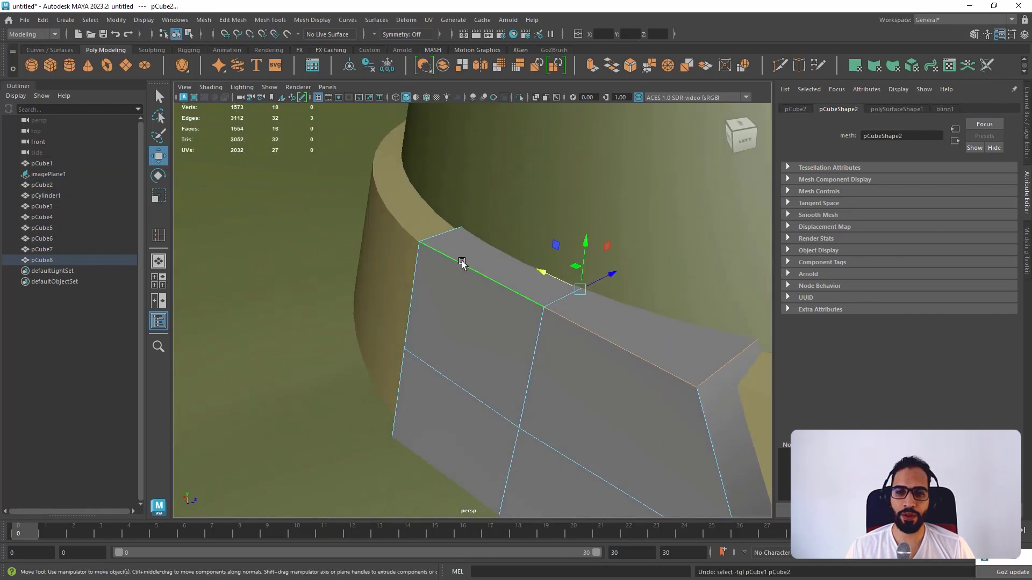
pyautogui.keyDown('shift'); pyautogui.click(446, 230); pyautogui.keyUp('shift')
pyautogui.click(396, 98)
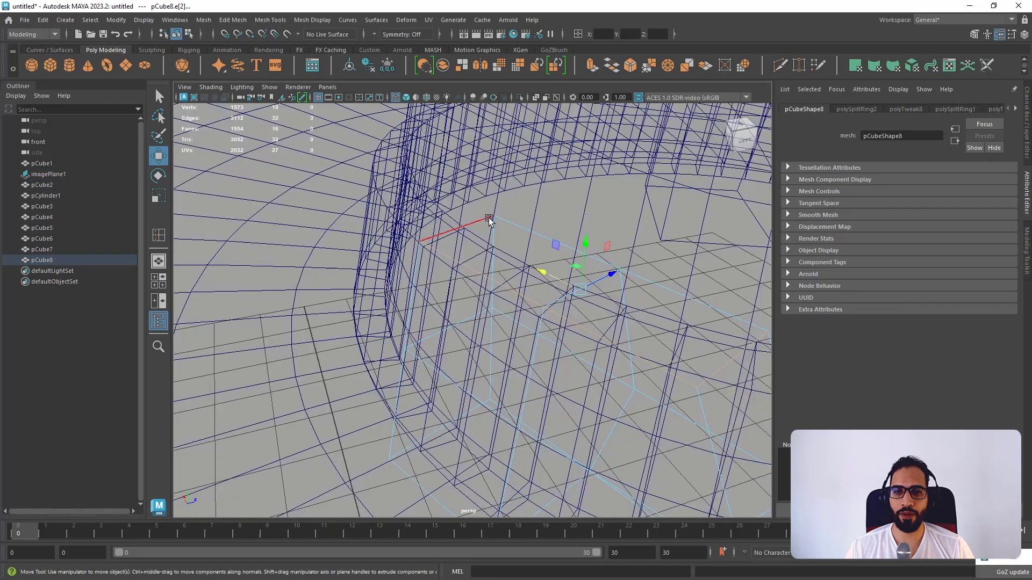
pyautogui.keyDown('shift'); pyautogui.click(471, 220); pyautogui.keyUp('shift')
# - Try beveling the block's selected upper edges with 2 segments and a fraction of 0.3
pyautogui.keyDown('alt'); pyautogui.moveTo(518, 221); pyautogui.dragTo(532, 263); pyautogui.keyUp('alt')
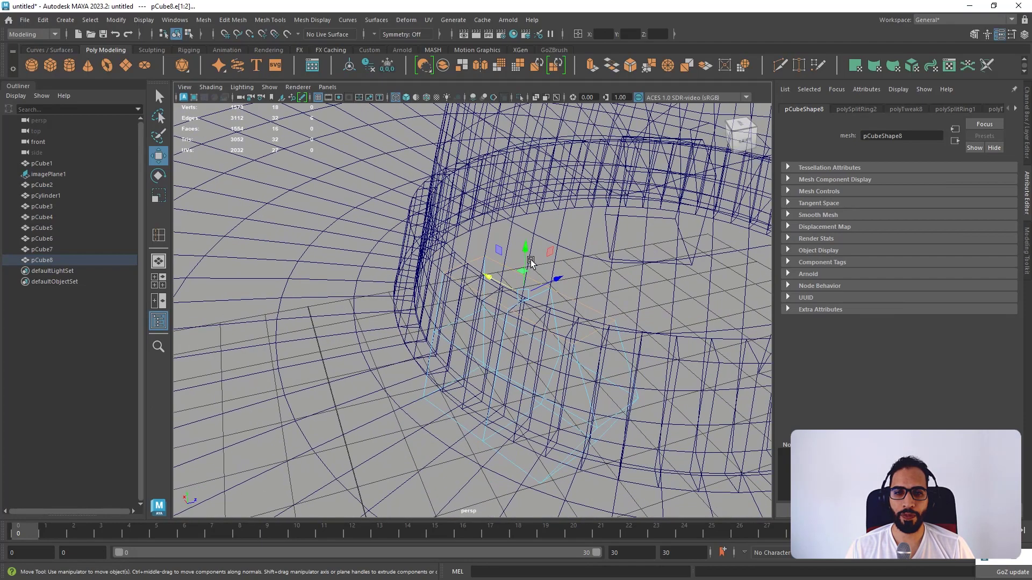
pyautogui.keyDown('shift'); pyautogui.moveTo(531, 260); pyautogui.dragTo(580, 261, button='right'); pyautogui.keyUp('shift')
pyautogui.keyDown('alt'); pyautogui.moveTo(569, 270); pyautogui.dragTo(569, 275); pyautogui.keyUp('alt')
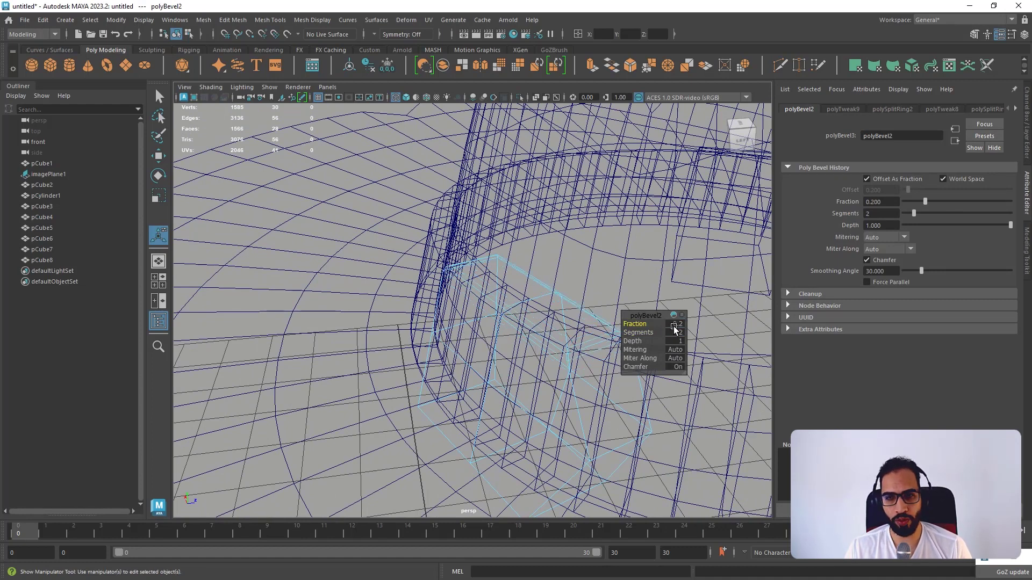
pyautogui.click(405, 97)
pyautogui.keyDown('alt'); pyautogui.moveTo(473, 226); pyautogui.dragTo(438, 174); pyautogui.keyUp('alt')
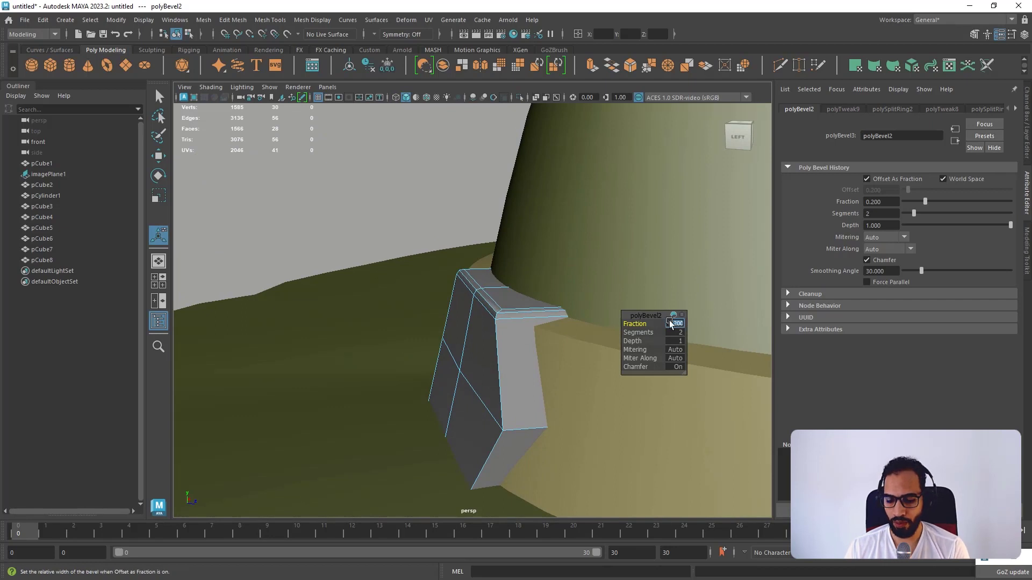
pyautogui.write('0.3')
pyautogui.press('Tab')
# - Undo the bevel on the block's upper edges
pyautogui.scroll(-7, 413, 267)
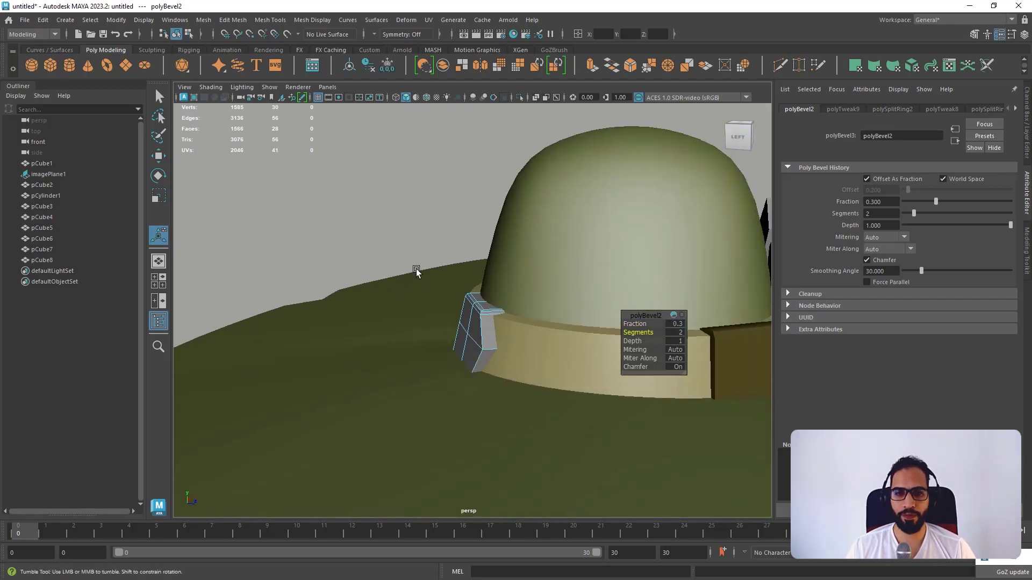
pyautogui.scroll(4, 510, 331)
pyautogui.keyDown('alt'); pyautogui.moveTo(416, 268); pyautogui.dragTo(476, 274); pyautogui.keyUp('alt')
pyautogui.press('w')
pyautogui.hotkey('ctrl', 'z')
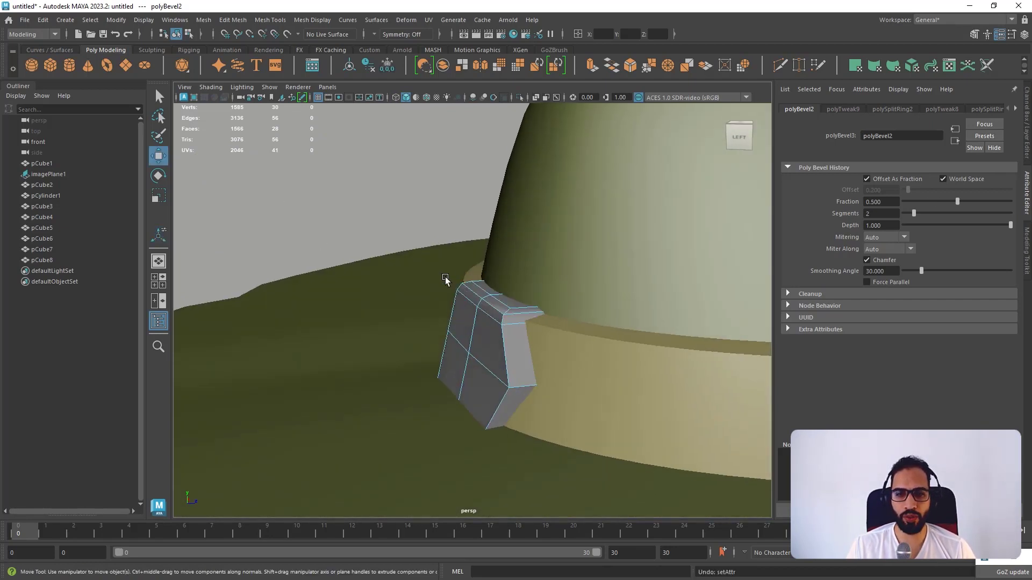
pyautogui.hotkey('ctrl', 'z')
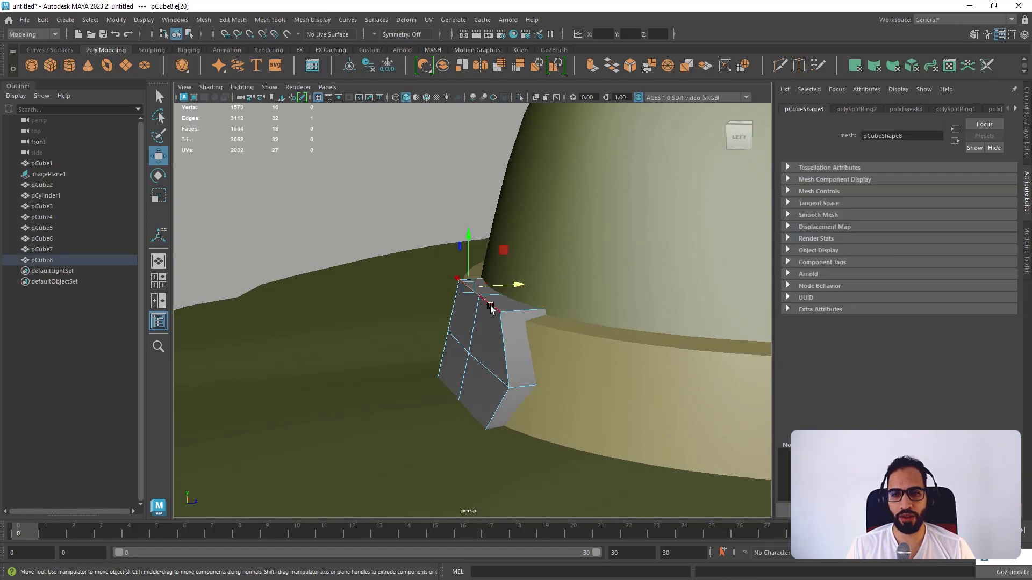
# - Bevel the selected upper edges of the block with 2 segments and a fraction of 0.2
pyautogui.keyDown('shift'); pyautogui.rightClick(495, 307); pyautogui.keyUp('shift')
pyautogui.click(543, 306)
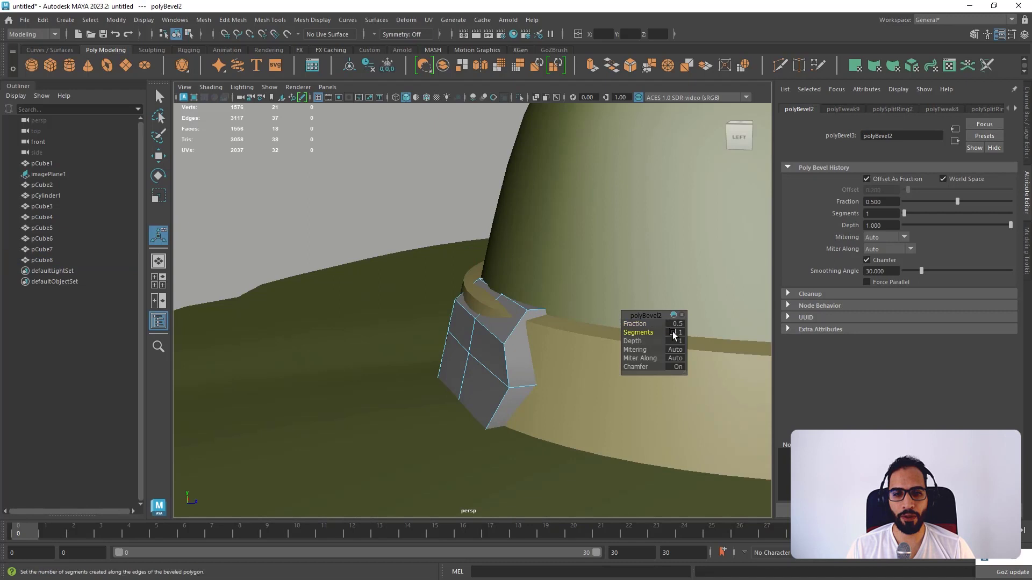
pyautogui.click(667, 324)
pyautogui.moveTo(647, 324); pyautogui.dragTo(643, 322, button='middle')
pyautogui.keyDown('alt'); pyautogui.moveTo(643, 323); pyautogui.dragTo(531, 327); pyautogui.keyUp('alt')
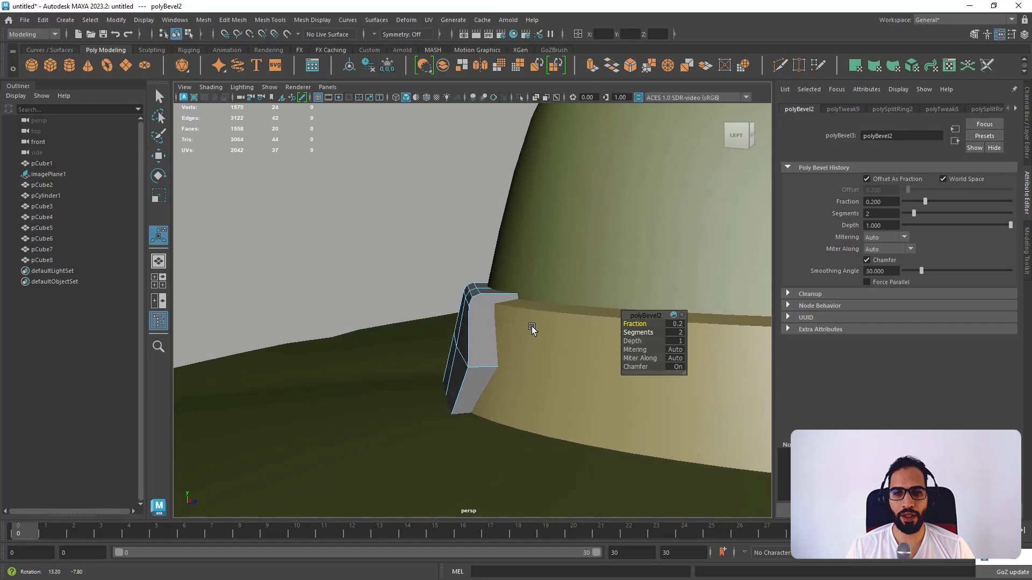
# - Select all the vertices along the block's beveled top and move them slightly inward toward the hat
pyautogui.press('w')
pyautogui.rightClick(481, 289)
pyautogui.moveTo(424, 255); pyautogui.dragTo(424, 255, button='right')
pyautogui.scroll(5, 484, 279)
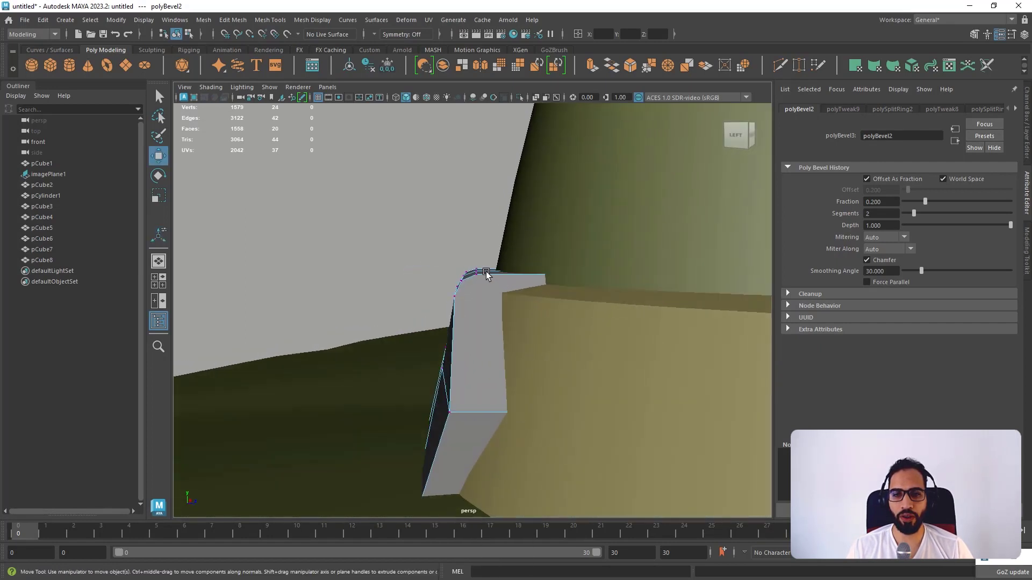
pyautogui.moveTo(407, 218); pyautogui.dragTo(497, 298)
pyautogui.keyDown('alt'); pyautogui.moveTo(497, 276); pyautogui.dragTo(516, 344); pyautogui.keyUp('alt')
pyautogui.scroll(-5, 505, 327)
pyautogui.moveTo(515, 301); pyautogui.dragTo(517, 299)
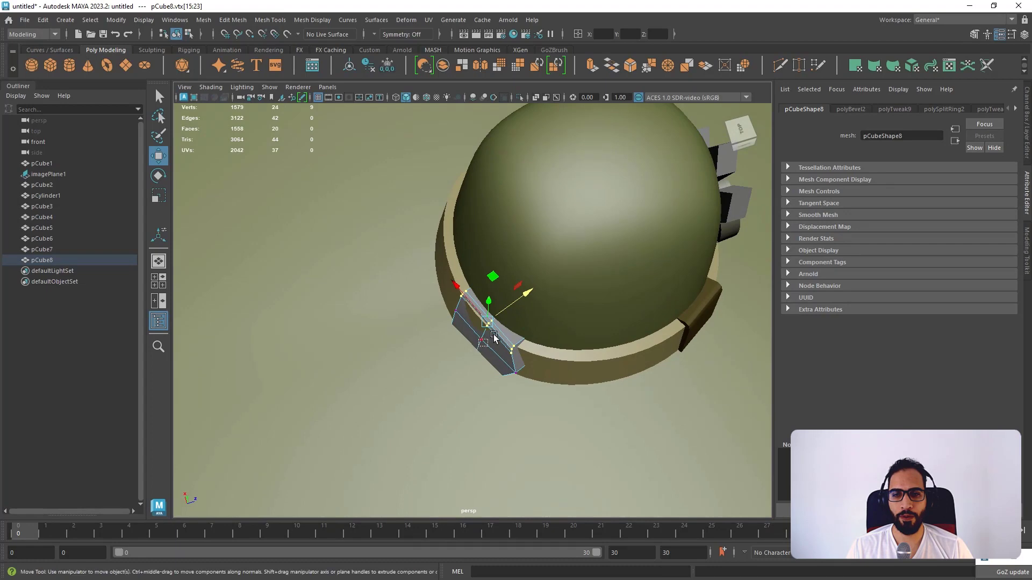
pyautogui.scroll(3, 508, 329)
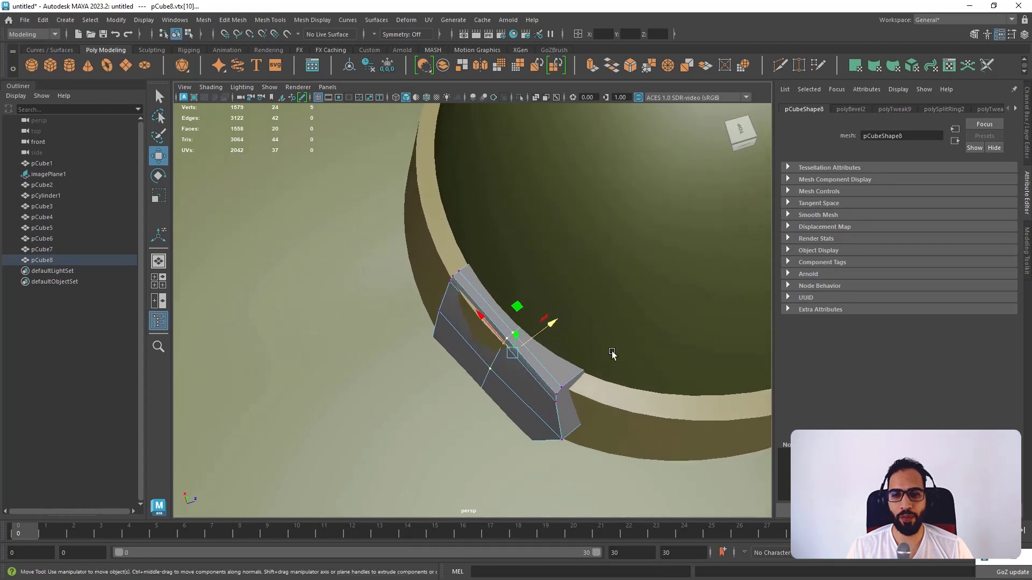
# - Select the middle vertices of the block's beveled upper edge, using wireframe display, and pull them outward from the band
pyautogui.press('F8')
pyautogui.moveTo(519, 331); pyautogui.dragTo(449, 258, button='right')
pyautogui.click(447, 280)
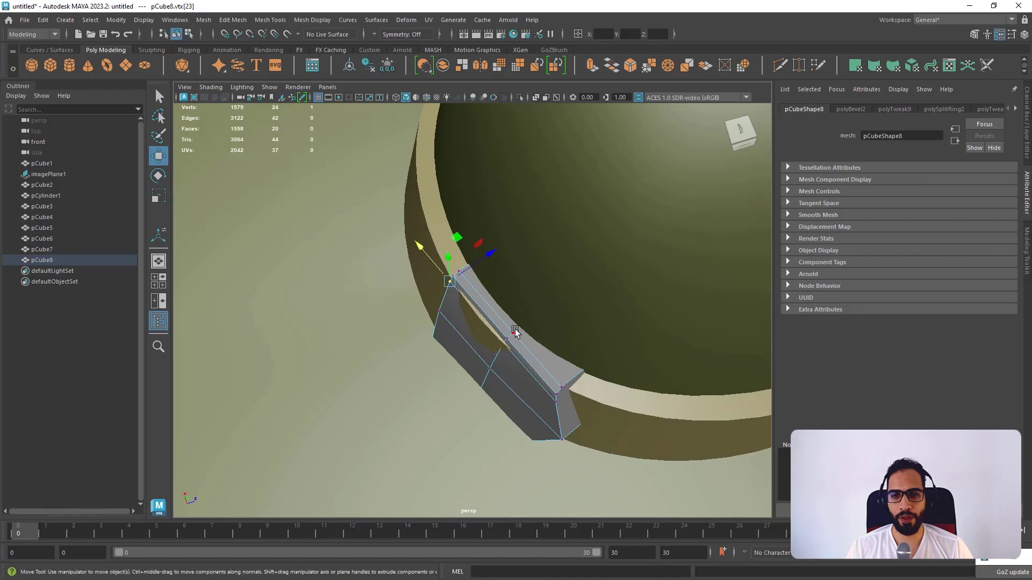
pyautogui.click(513, 332)
pyautogui.keyDown('alt'); pyautogui.moveTo(508, 340); pyautogui.dragTo(592, 432, button='right'); pyautogui.keyUp('alt')
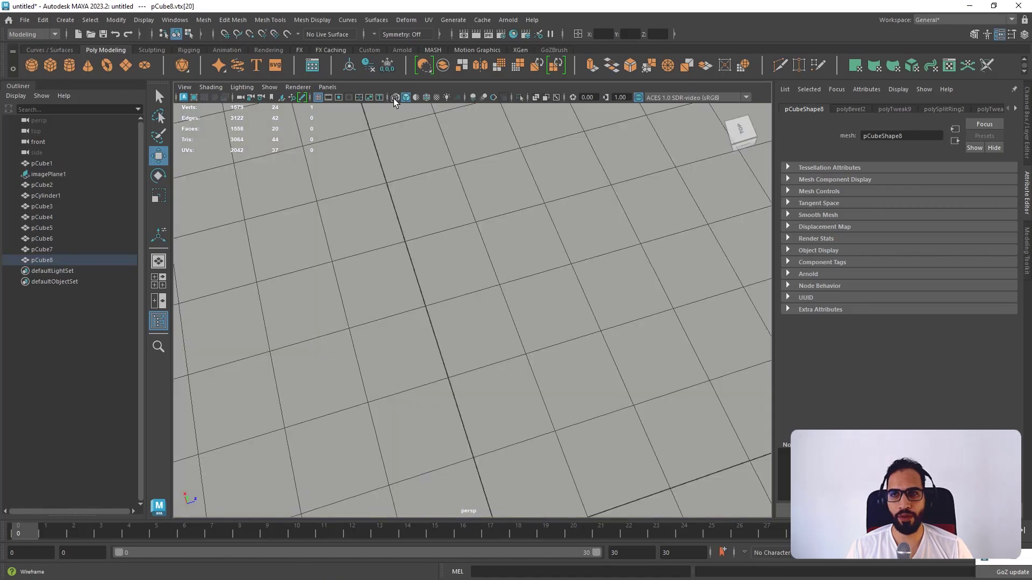
pyautogui.click(395, 98)
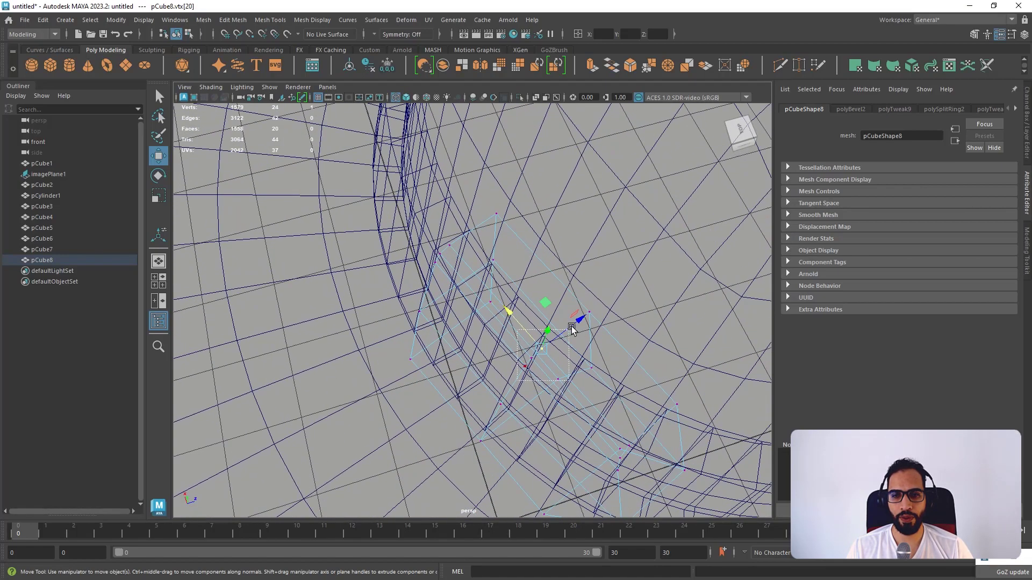
pyautogui.click(391, 97)
pyautogui.moveTo(581, 341); pyautogui.dragTo(570, 352)
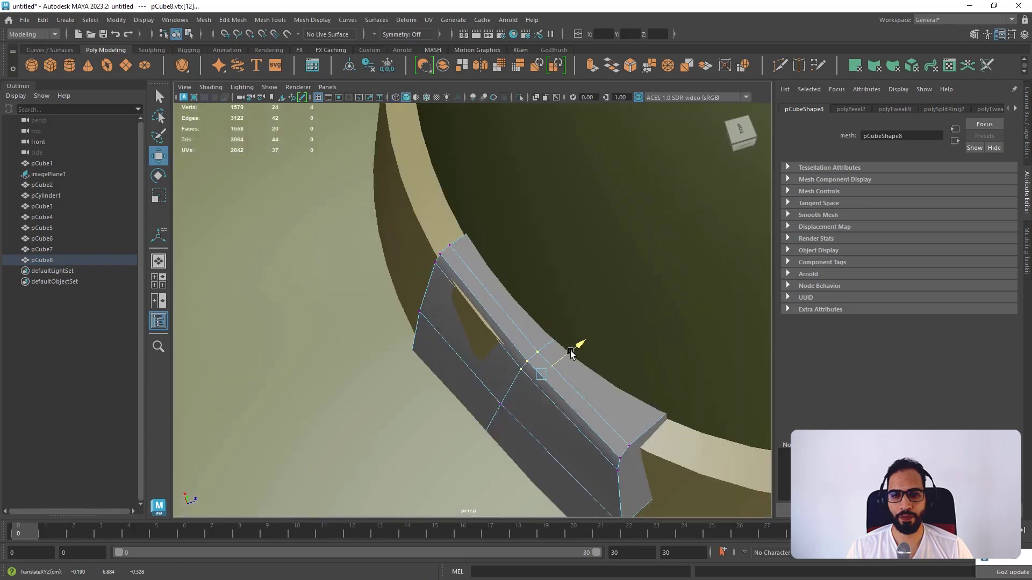
# - Select the three beveled vertices at the block's far upper corner, using wireframe display, and move them outward to cover the band
pyautogui.keyDown('alt'); pyautogui.moveTo(516, 346); pyautogui.dragTo(475, 318, button='right'); pyautogui.keyUp('alt')
pyautogui.keyDown('alt'); pyautogui.moveTo(475, 318); pyautogui.dragTo(516, 290); pyautogui.keyUp('alt')
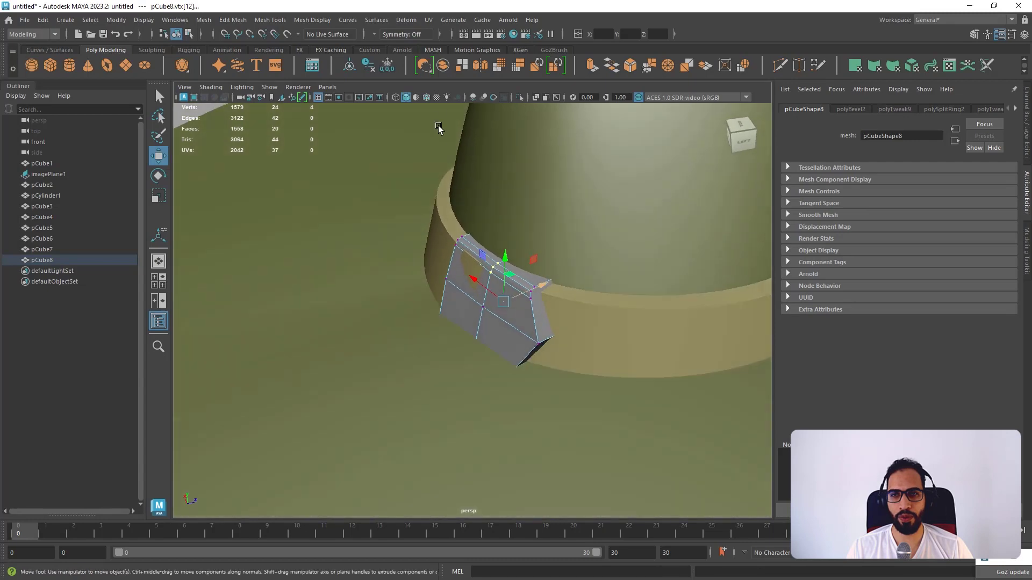
pyautogui.click(397, 97)
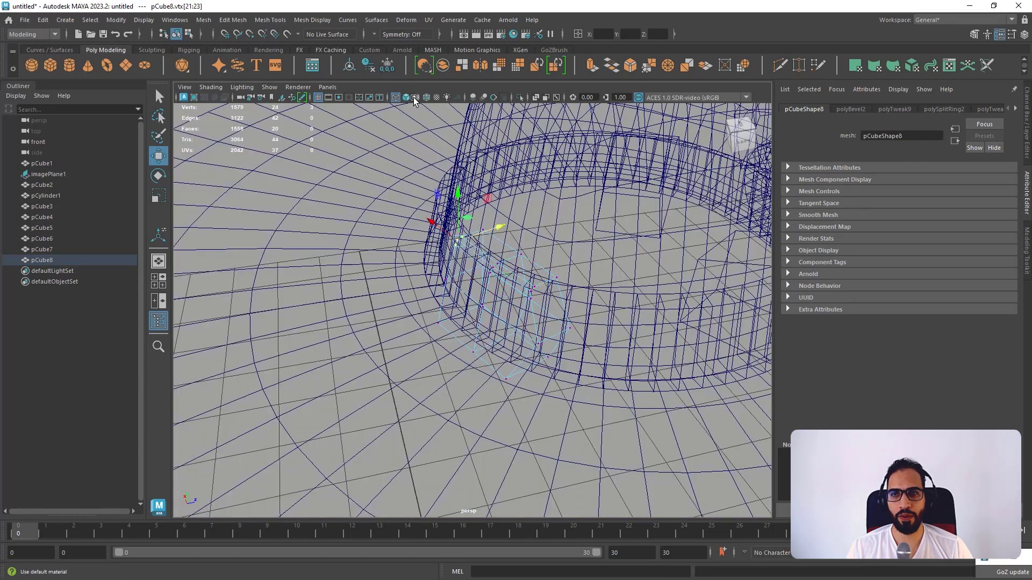
pyautogui.click(406, 98)
pyautogui.keyDown('alt'); pyautogui.moveTo(483, 212); pyautogui.dragTo(487, 250); pyautogui.keyUp('alt')
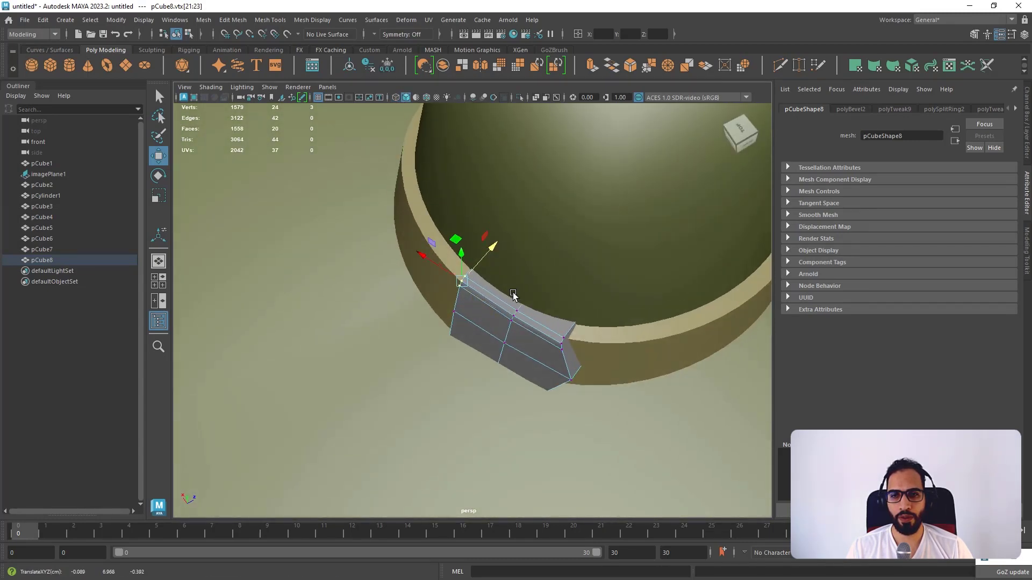
# - Shift the middle vertices of the block's beveled upper edge slightly to refine its curve, and return to object mode
pyautogui.keyDown('alt'); pyautogui.moveTo(513, 292); pyautogui.dragTo(499, 289); pyautogui.keyUp('alt')
pyautogui.click(398, 98)
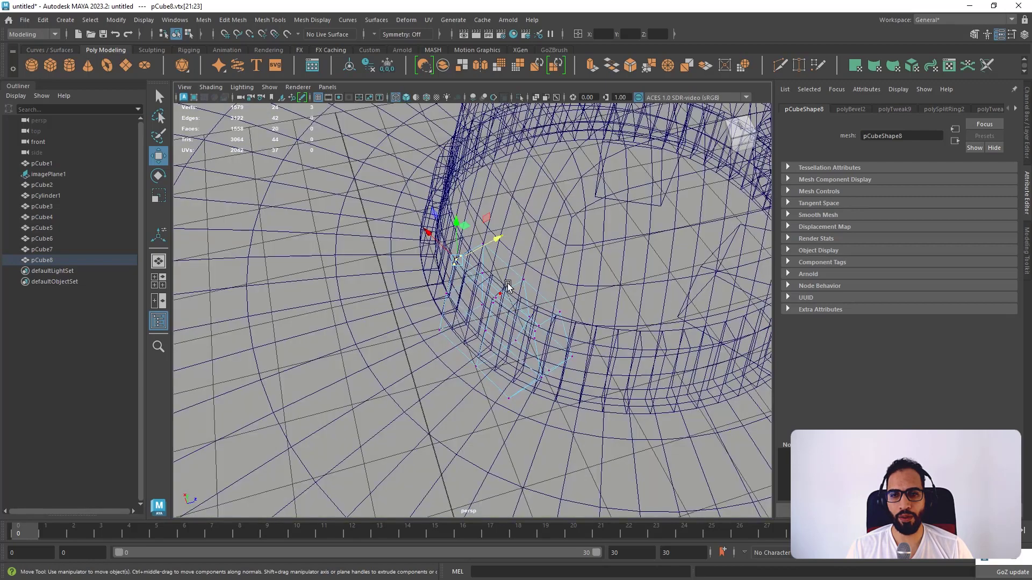
pyautogui.click(405, 97)
pyautogui.moveTo(513, 281); pyautogui.dragTo(515, 283)
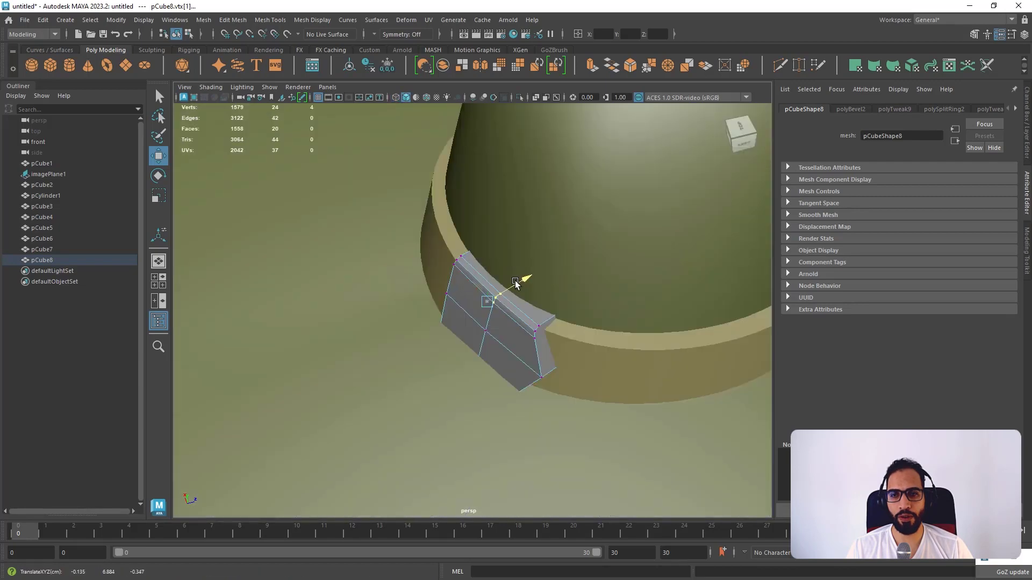
pyautogui.keyDown('alt'); pyautogui.moveTo(530, 321); pyautogui.dragTo(460, 292); pyautogui.keyUp('alt')
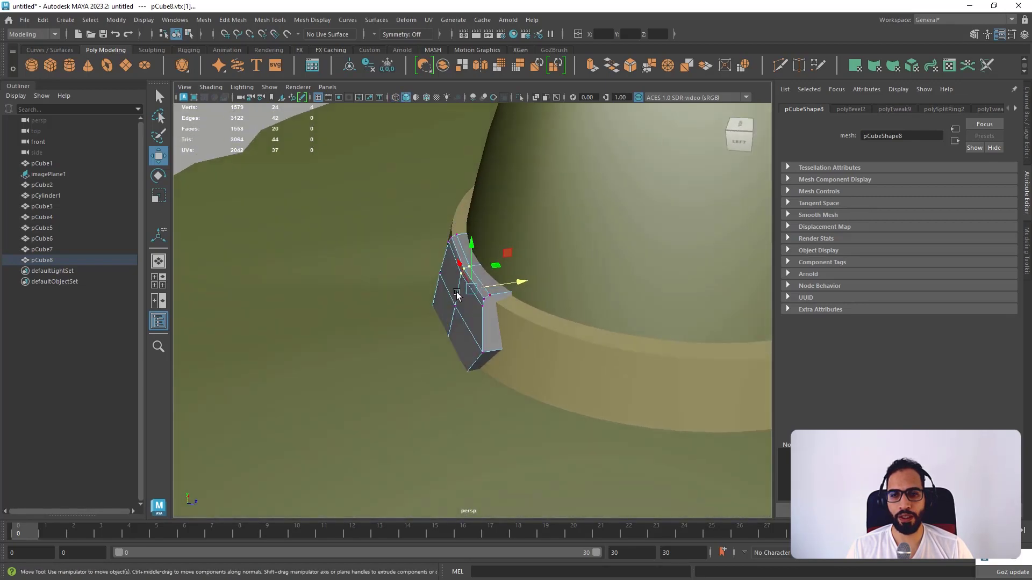
pyautogui.rightClick(461, 273)
pyautogui.moveTo(477, 278); pyautogui.dragTo(513, 258, button='right')
pyautogui.keyDown('alt'); pyautogui.moveTo(513, 258); pyautogui.dragTo(242, 210, button='right'); pyautogui.keyUp('alt')
pyautogui.click(241, 209)
pyautogui.keyDown('alt'); pyautogui.moveTo(397, 239); pyautogui.dragTo(368, 210); pyautogui.keyUp('alt')
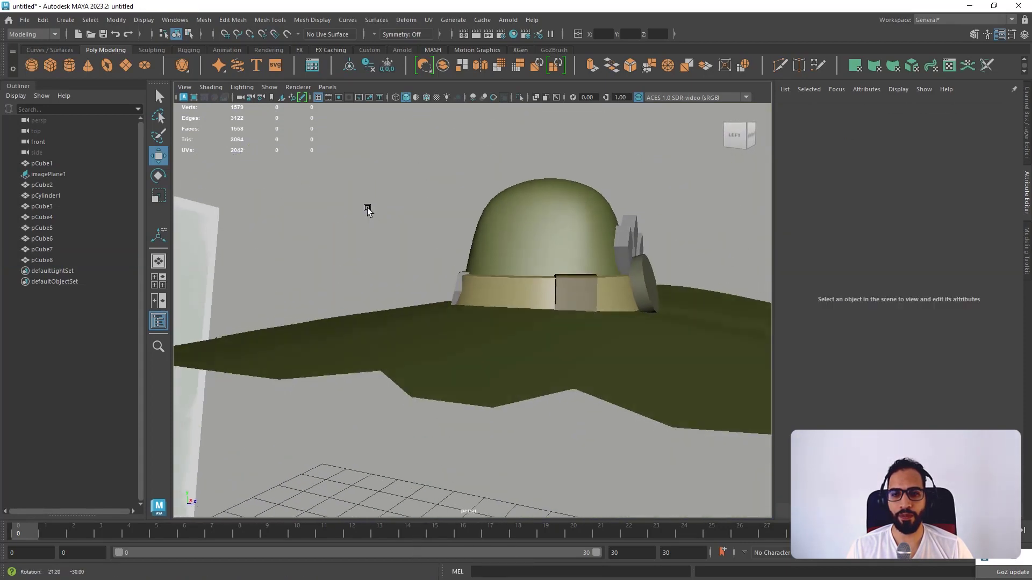
# - Move the mid-height vertex on the block's side slightly toward the band, return to object mode and clear the selection
pyautogui.keyDown('alt'); pyautogui.moveTo(368, 209); pyautogui.dragTo(532, 323, button='right'); pyautogui.keyUp('alt')
pyautogui.click(444, 264)
pyautogui.moveTo(444, 264)
pyautogui.keyDown('alt'); pyautogui.mouseDown()
pyautogui.moveTo(488, 282)
pyautogui.moveTo(453, 277)
pyautogui.mouseUp(); pyautogui.keyUp('alt')
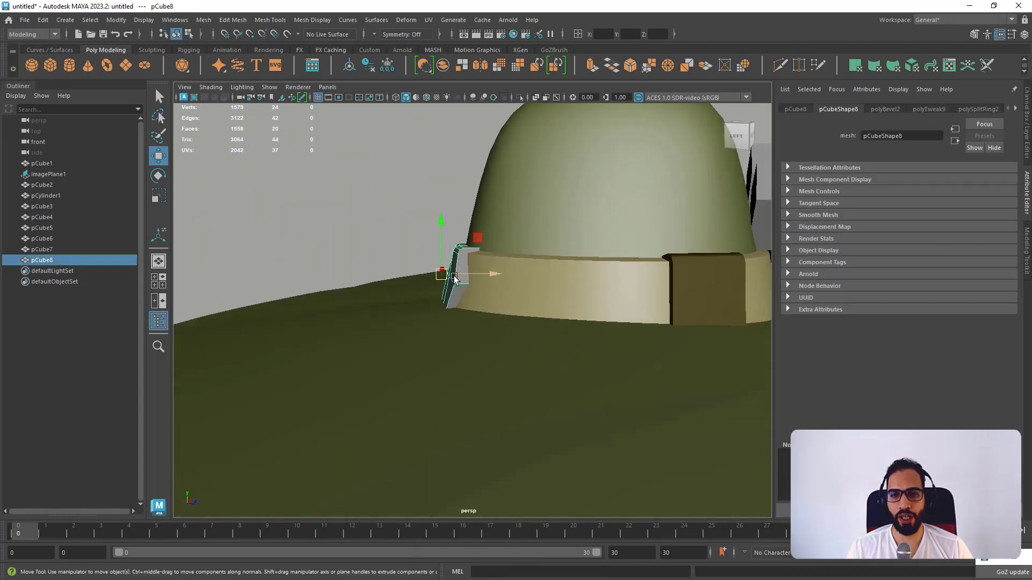
pyautogui.moveTo(454, 273); pyautogui.dragTo(401, 236, button='right')
pyautogui.click(455, 287)
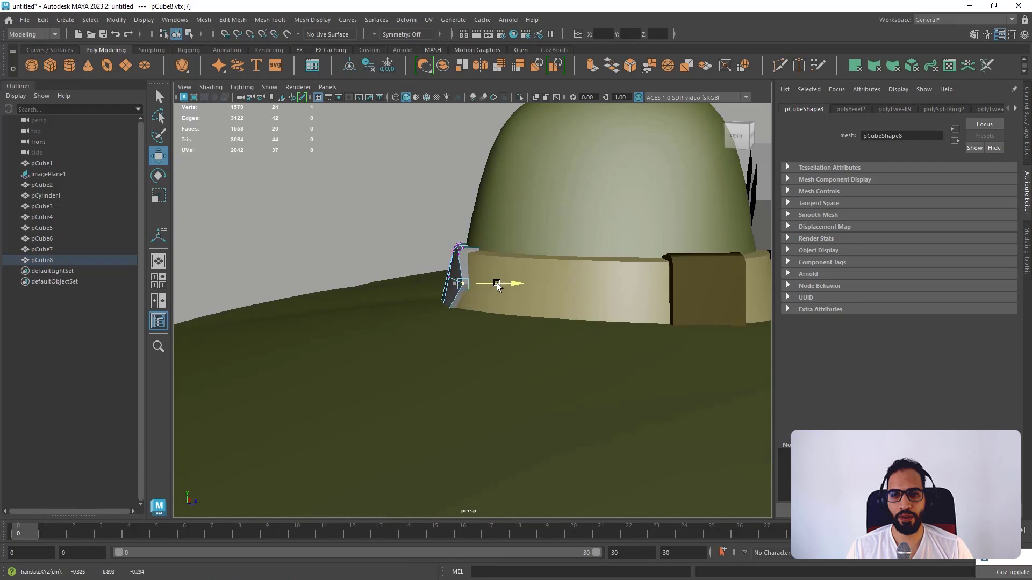
pyautogui.moveTo(495, 283); pyautogui.dragTo(495, 285)
pyautogui.moveTo(461, 260); pyautogui.dragTo(497, 245, button='right')
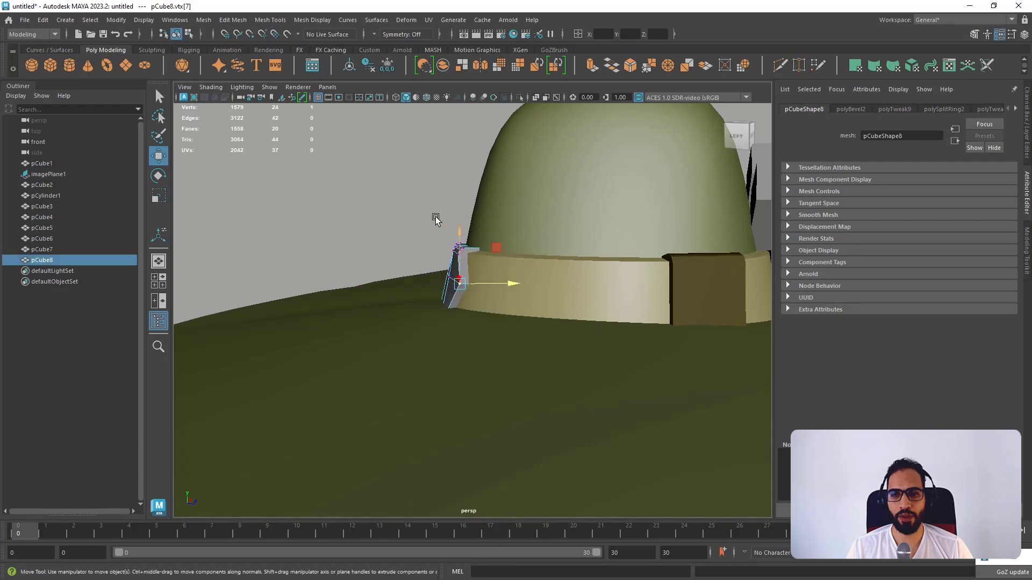
pyautogui.click(435, 217)
pyautogui.keyDown('alt'); pyautogui.moveTo(435, 218); pyautogui.dragTo(333, 175, button='right'); pyautogui.keyUp('alt')
pyautogui.scroll(-2, 376, 206)
pyautogui.keyDown('alt'); pyautogui.moveTo(383, 212); pyautogui.dragTo(549, 312); pyautogui.keyUp('alt')
pyautogui.scroll(-2, 428, 244)
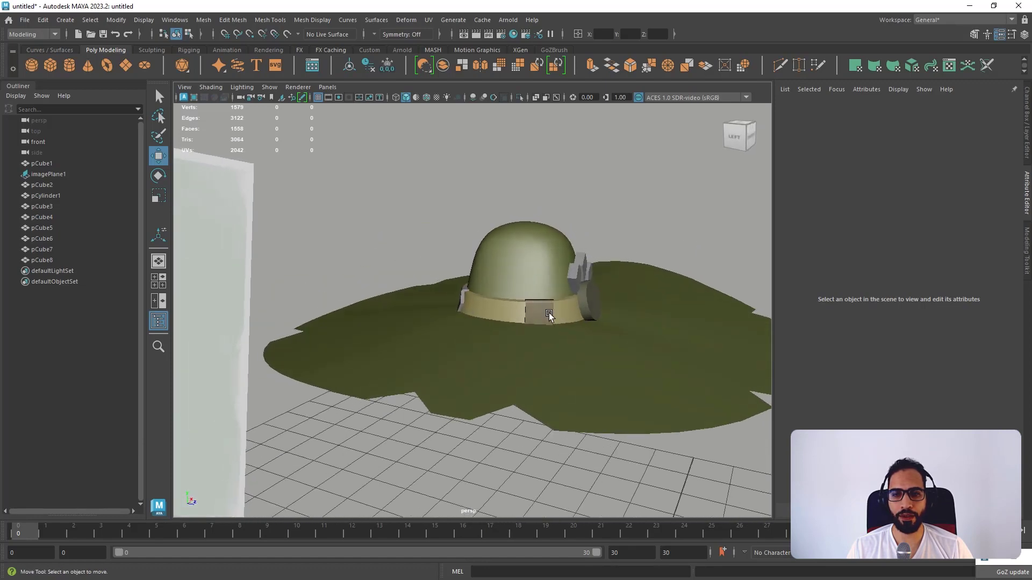
# - Assign the existing brown blinn4 material to the new block at the back of the hat band
pyautogui.click(459, 295)
pyautogui.moveTo(466, 273); pyautogui.dragTo(555, 537, button='right')
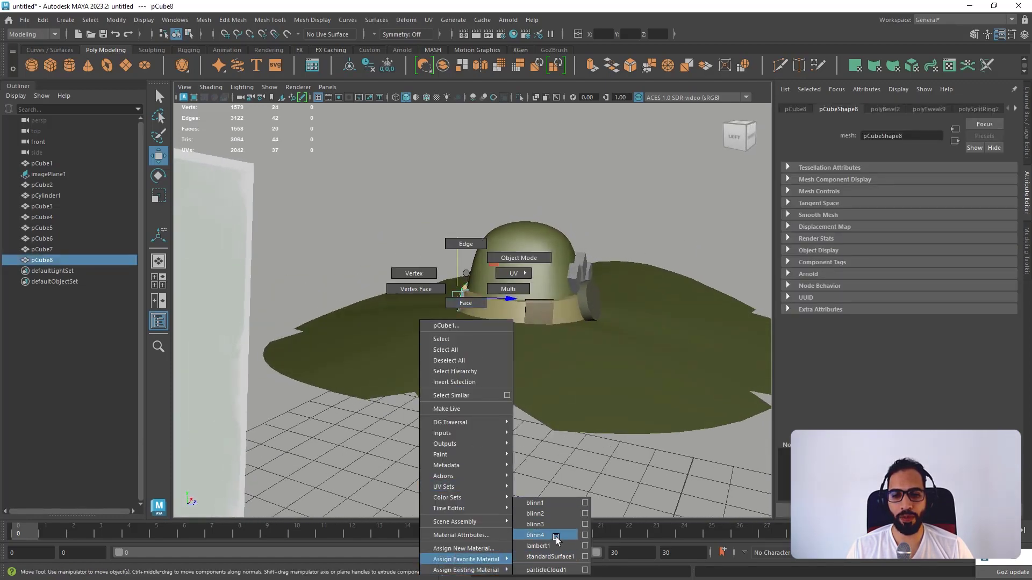
pyautogui.moveTo(562, 502); pyautogui.dragTo(562, 502, button='right')
pyautogui.keyDown('alt'); pyautogui.moveTo(512, 472); pyautogui.dragTo(575, 460); pyautogui.keyUp('alt')
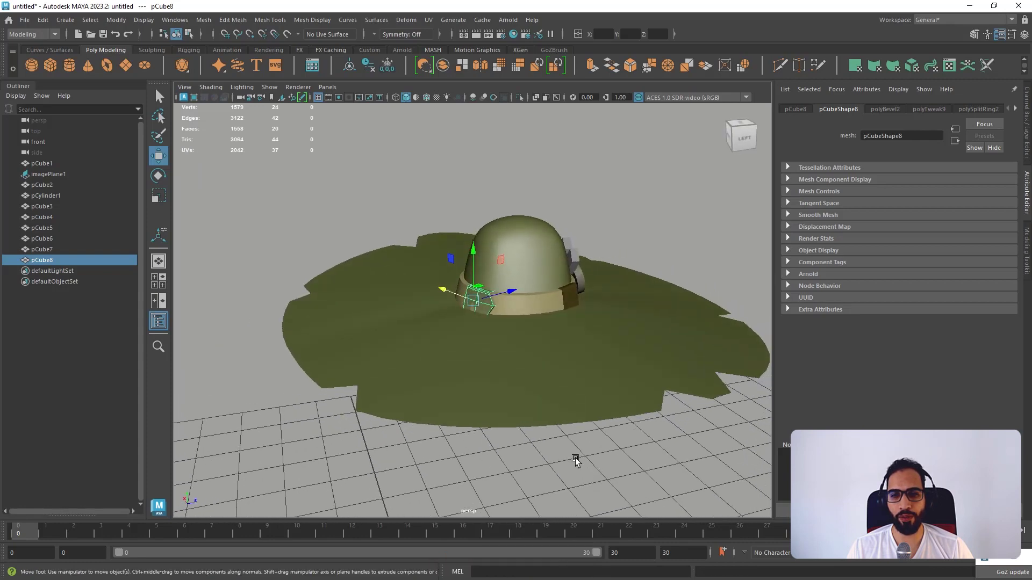
pyautogui.moveTo(573, 451); pyautogui.dragTo(647, 543, button='right')
pyautogui.scroll(5, 501, 408)
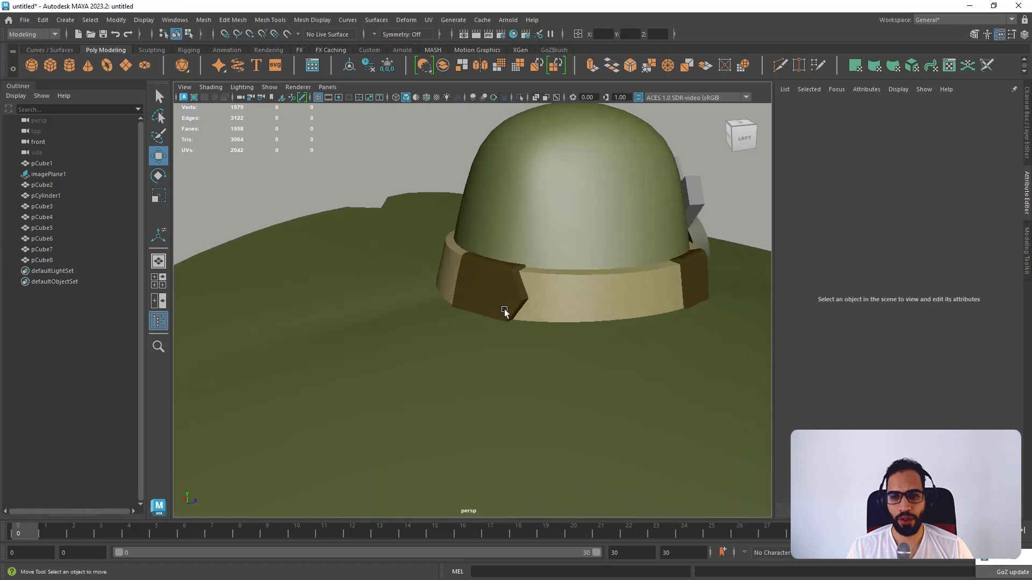
# - Examine the block's fit and spacing on the hat band from the back, the sides and above
pyautogui.keyDown('alt'); pyautogui.moveTo(621, 409); pyautogui.dragTo(732, 340); pyautogui.keyUp('alt')
pyautogui.click(652, 195)
pyautogui.scroll(-5, 530, 231)
pyautogui.keyDown('alt'); pyautogui.moveTo(542, 179); pyautogui.dragTo(487, 209); pyautogui.keyUp('alt')
pyautogui.keyDown('alt'); pyautogui.moveTo(484, 304); pyautogui.dragTo(486, 347, button='middle'); pyautogui.keyUp('alt')
pyautogui.scroll(3, 487, 355)
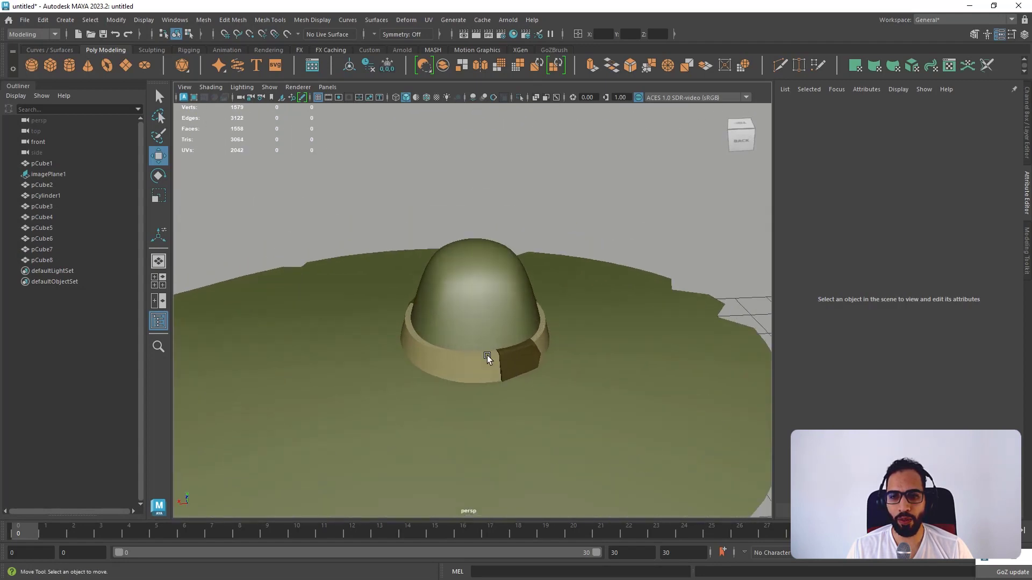
pyautogui.keyDown('alt'); pyautogui.moveTo(487, 355); pyautogui.dragTo(478, 370); pyautogui.keyUp('alt')
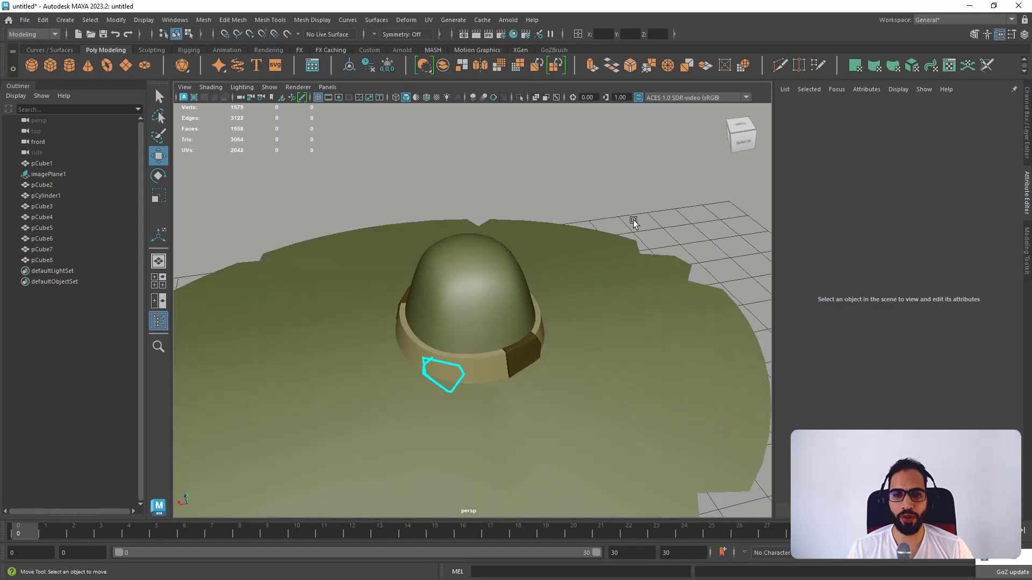
pyautogui.keyDown('alt'); pyautogui.moveTo(634, 220); pyautogui.dragTo(580, 177); pyautogui.keyUp('alt')
pyautogui.keyDown('alt'); pyautogui.moveTo(581, 178); pyautogui.dragTo(442, 202, button='right'); pyautogui.keyUp('alt')
pyautogui.keyDown('alt'); pyautogui.moveTo(537, 274); pyautogui.dragTo(525, 251); pyautogui.keyUp('alt')
pyautogui.keyDown('alt'); pyautogui.moveTo(525, 251); pyautogui.dragTo(574, 382, button='right'); pyautogui.keyUp('alt')
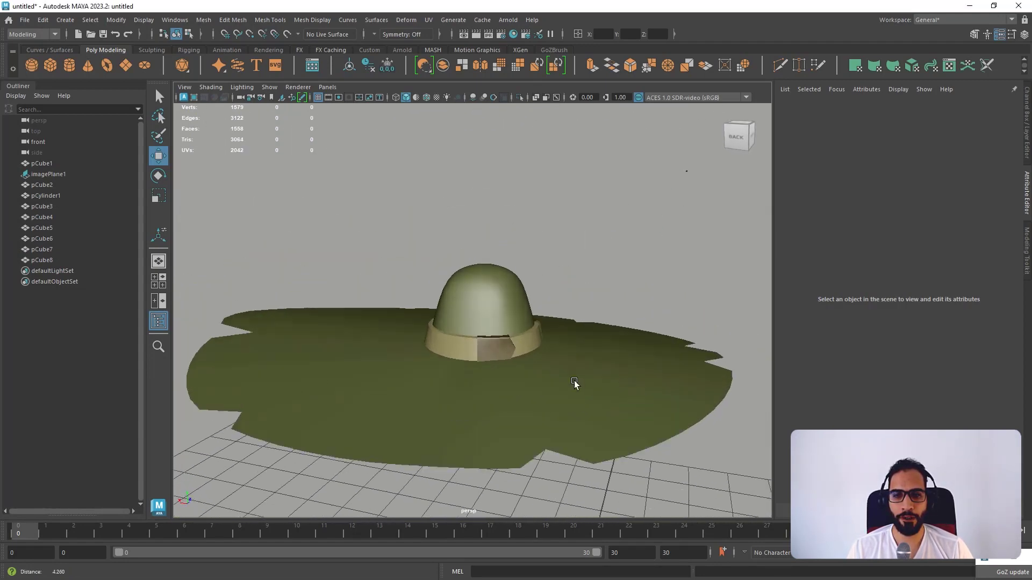
pyautogui.keyDown('alt'); pyautogui.moveTo(574, 382); pyautogui.dragTo(292, 299); pyautogui.keyUp('alt')
pyautogui.keyDown('alt'); pyautogui.moveTo(293, 299); pyautogui.dragTo(554, 340, button='right'); pyautogui.keyUp('alt')
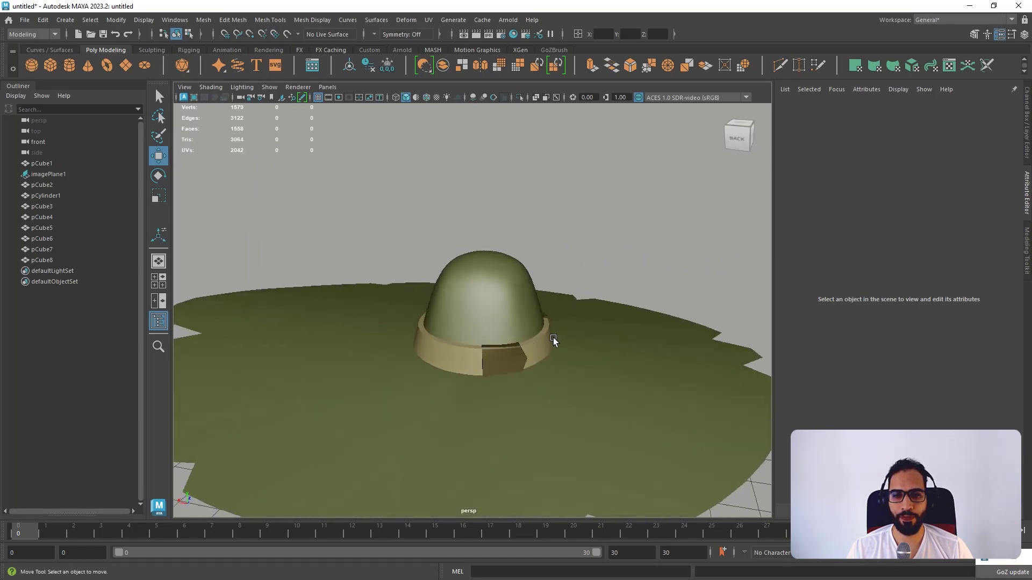
pyautogui.keyDown('alt'); pyautogui.moveTo(554, 340); pyautogui.dragTo(563, 310); pyautogui.keyUp('alt')
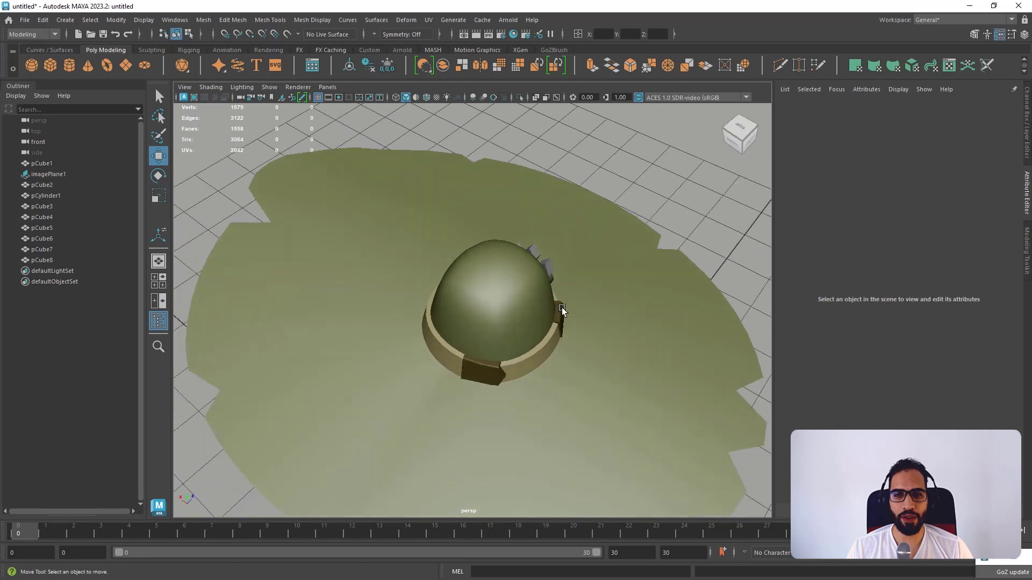
# - Duplicate the brown side block onto the opposite side of the band and move the copy along Z toward the back
pyautogui.click(561, 310)
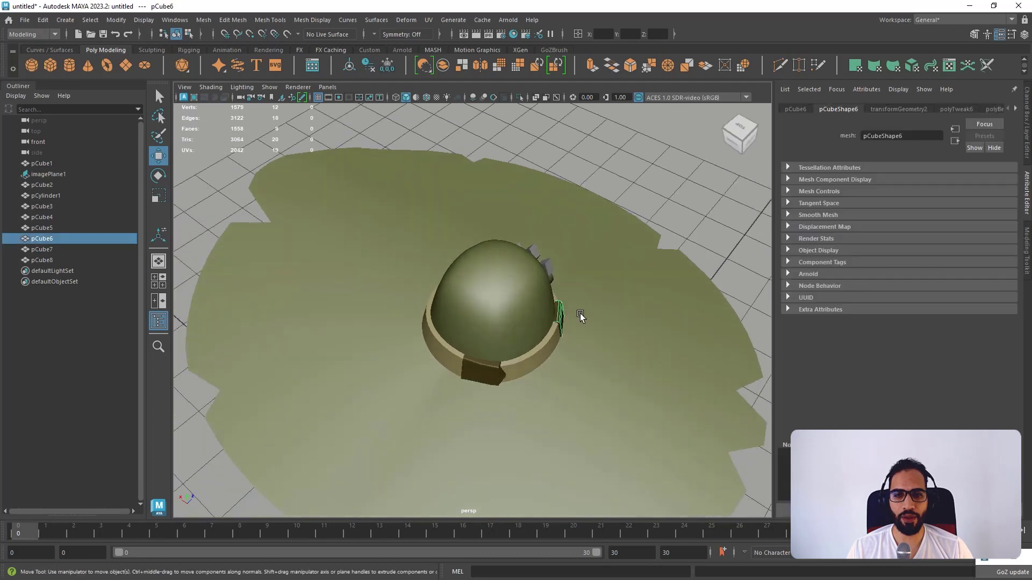
pyautogui.click(43, 20)
pyautogui.click(125, 190)
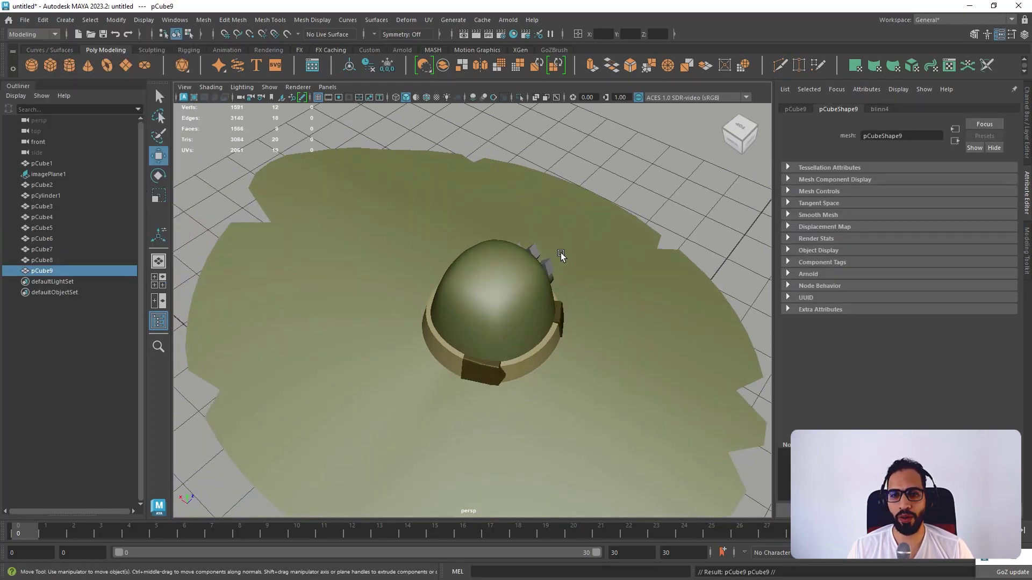
pyautogui.keyDown('alt'); pyautogui.moveTo(560, 256); pyautogui.dragTo(514, 287); pyautogui.keyUp('alt')
pyautogui.moveTo(458, 332); pyautogui.dragTo(451, 344)
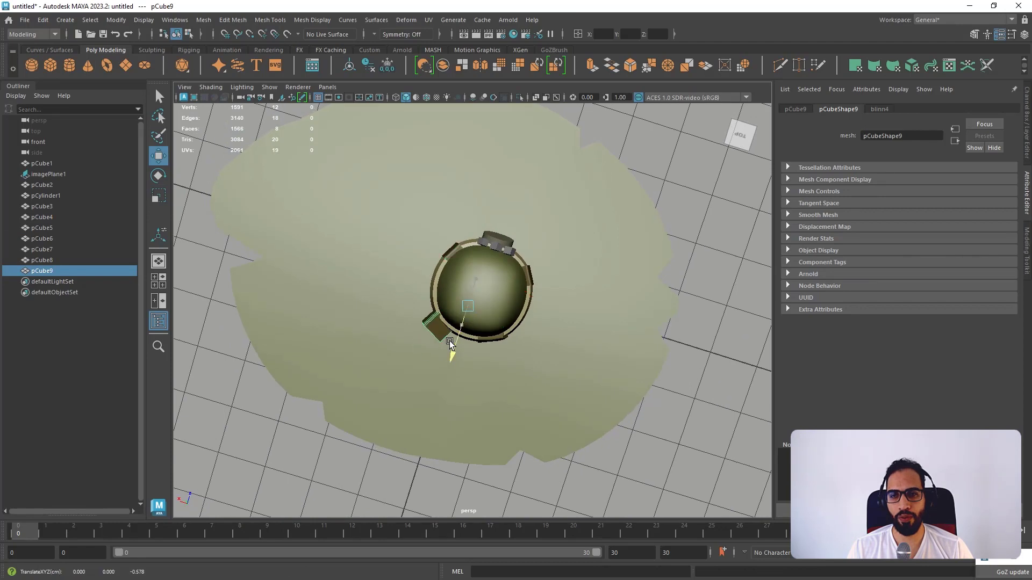
pyautogui.scroll(-1, 479, 302)
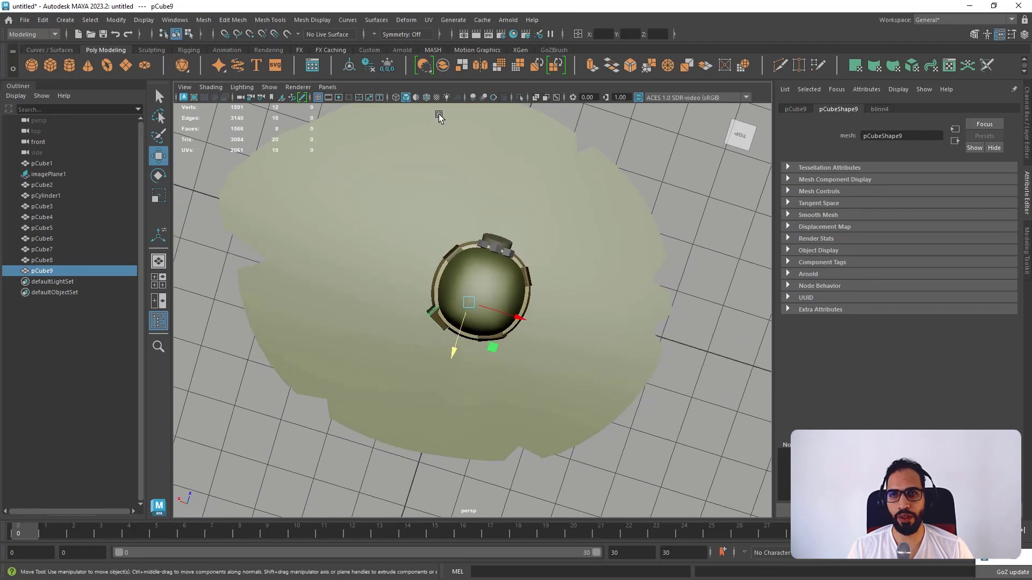
# - Center the pivot of the duplicated block on its own geometry and scale the block down
pyautogui.click(203, 20)
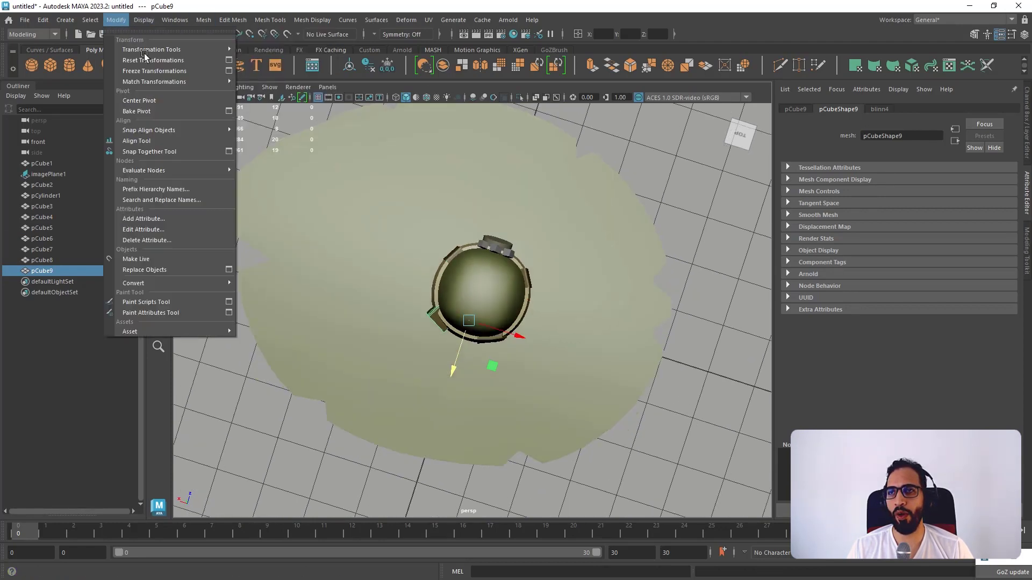
pyautogui.click(161, 99)
pyautogui.keyDown('alt'); pyautogui.moveTo(385, 203); pyautogui.dragTo(635, 318); pyautogui.keyUp('alt')
pyautogui.keyDown('alt'); pyautogui.moveTo(556, 364); pyautogui.dragTo(531, 400); pyautogui.keyUp('alt')
pyautogui.press('e')
pyautogui.press('r')
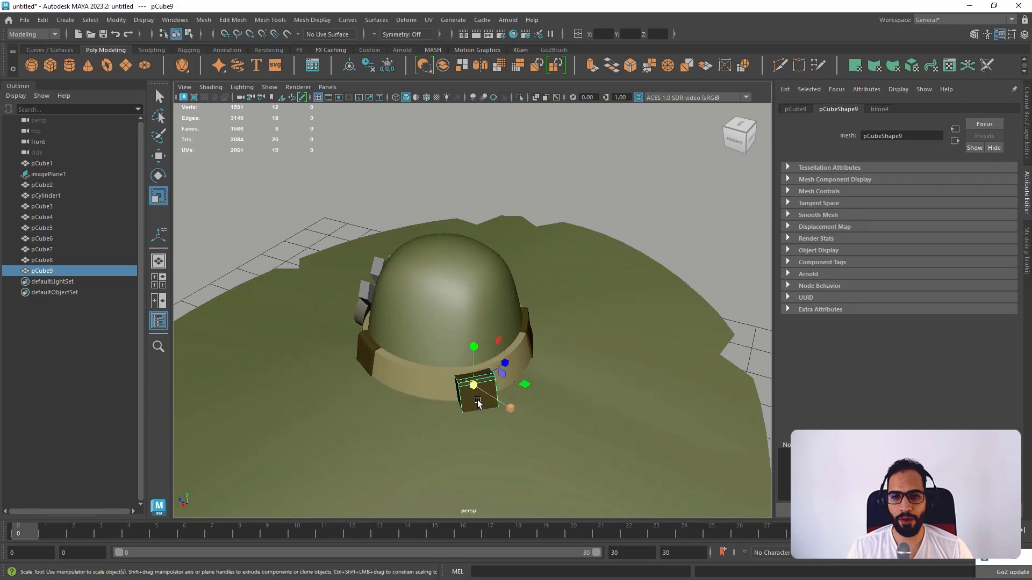
pyautogui.moveTo(476, 378); pyautogui.dragTo(413, 379)
# - Move the duplicated brown block against the back of the hat band and check its fit from around the hat
pyautogui.keyDown('alt'); pyautogui.moveTo(497, 367); pyautogui.dragTo(544, 406, button='right'); pyautogui.keyUp('alt')
pyautogui.moveTo(475, 419); pyautogui.dragTo(503, 377)
pyautogui.press('w')
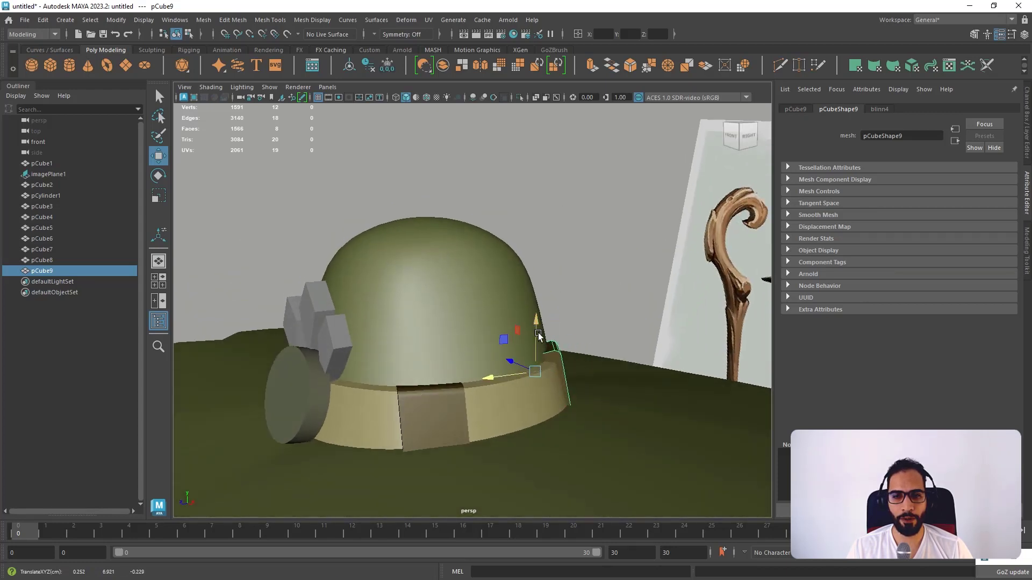
pyautogui.keyDown('alt'); pyautogui.moveTo(503, 344); pyautogui.dragTo(500, 224, button='right'); pyautogui.keyUp('alt')
pyautogui.click(500, 224)
pyautogui.keyDown('alt'); pyautogui.moveTo(500, 240); pyautogui.dragTo(539, 249); pyautogui.keyUp('alt')
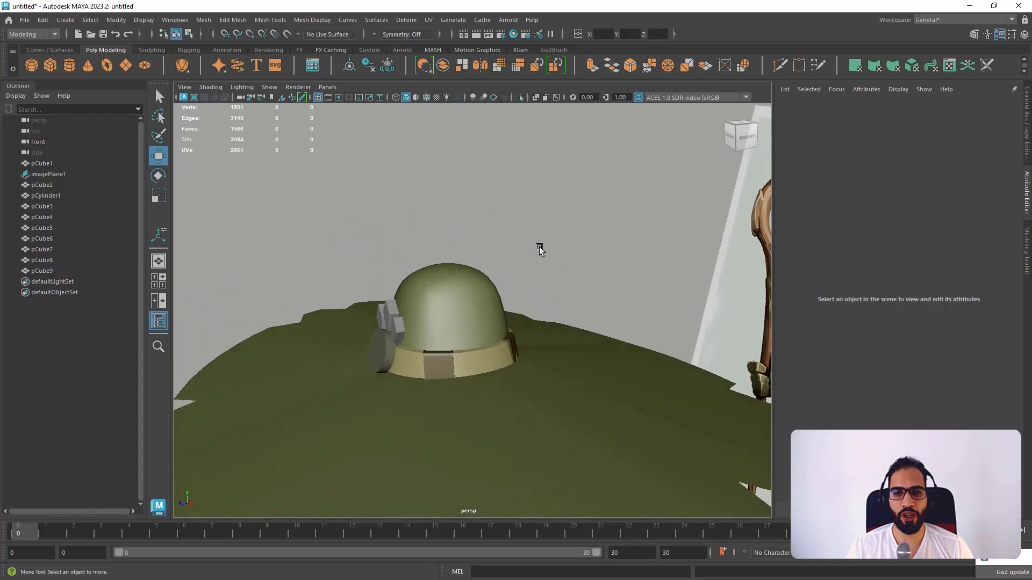
pyautogui.keyDown('alt'); pyautogui.moveTo(539, 248); pyautogui.dragTo(465, 225, button='right'); pyautogui.keyUp('alt')
pyautogui.keyDown('alt'); pyautogui.moveTo(466, 225); pyautogui.dragTo(421, 238); pyautogui.keyUp('alt')
pyautogui.keyDown('alt'); pyautogui.moveTo(412, 240); pyautogui.dragTo(493, 382, button='right'); pyautogui.keyUp('alt')
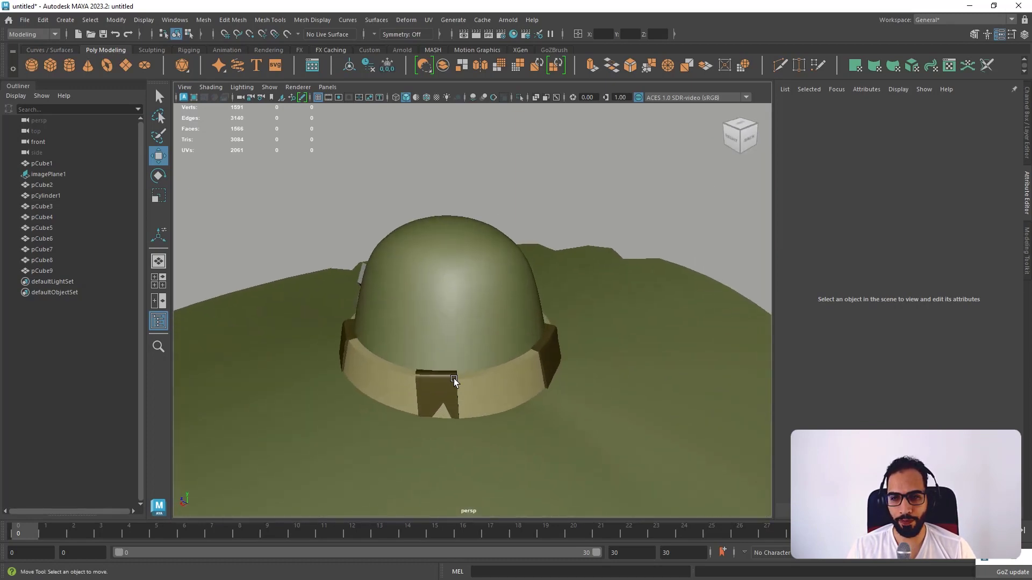
# - Adjust the back block's rotation, position and scale so its outer face sits just outside the curved band
pyautogui.click(446, 390)
pyautogui.keyDown('alt'); pyautogui.moveTo(500, 418); pyautogui.dragTo(505, 161); pyautogui.keyUp('alt')
pyautogui.keyDown('alt'); pyautogui.moveTo(506, 162); pyautogui.dragTo(505, 232, button='right'); pyautogui.keyUp('alt')
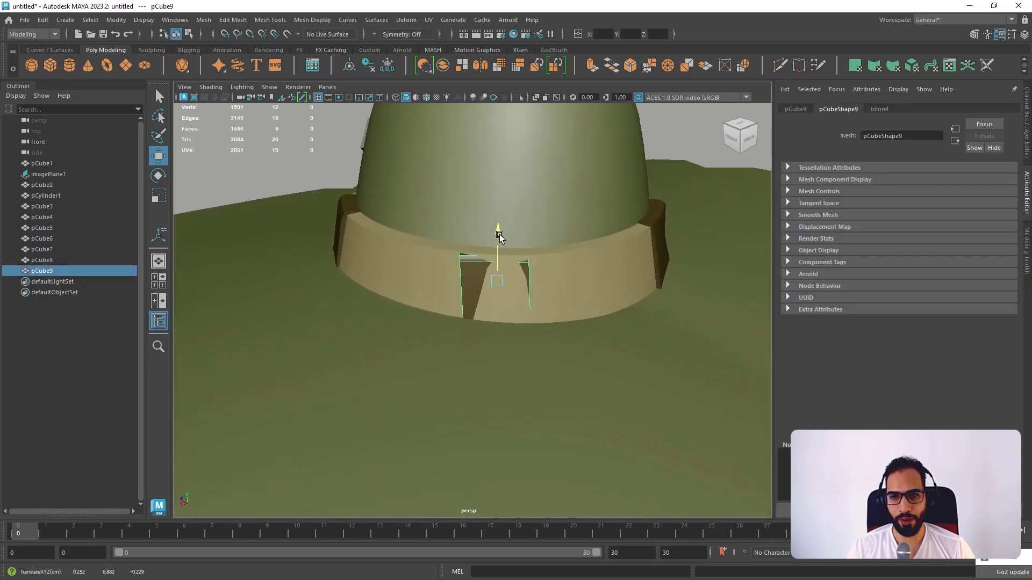
pyautogui.keyDown('alt'); pyautogui.moveTo(500, 231); pyautogui.dragTo(564, 323); pyautogui.keyUp('alt')
pyautogui.press('e')
pyautogui.scroll(3, 535, 273)
pyautogui.keyDown('alt'); pyautogui.moveTo(534, 273); pyautogui.dragTo(350, 246); pyautogui.keyUp('alt')
pyautogui.keyDown('alt'); pyautogui.moveTo(350, 246); pyautogui.dragTo(485, 262, button='right'); pyautogui.keyUp('alt')
pyautogui.press('w')
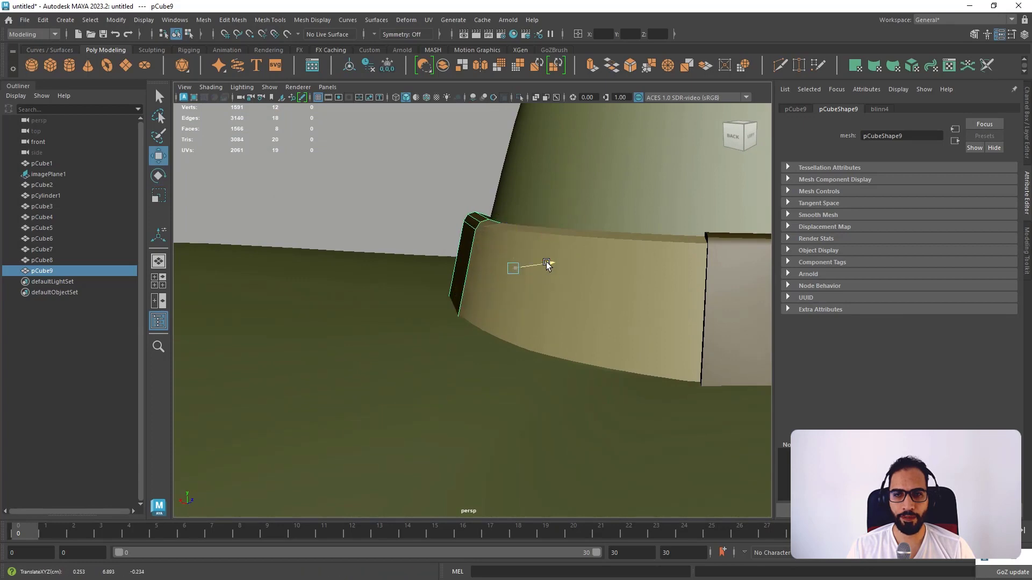
pyautogui.keyDown('alt'); pyautogui.moveTo(544, 263); pyautogui.dragTo(514, 224); pyautogui.keyUp('alt')
pyautogui.scroll(-4, 440, 244)
pyautogui.press('e')
pyautogui.press('r')
# - Select the vertices at one beveled upper corner of the back block and reposition them to follow the band
pyautogui.moveTo(683, 155); pyautogui.dragTo(629, 155, button='right')
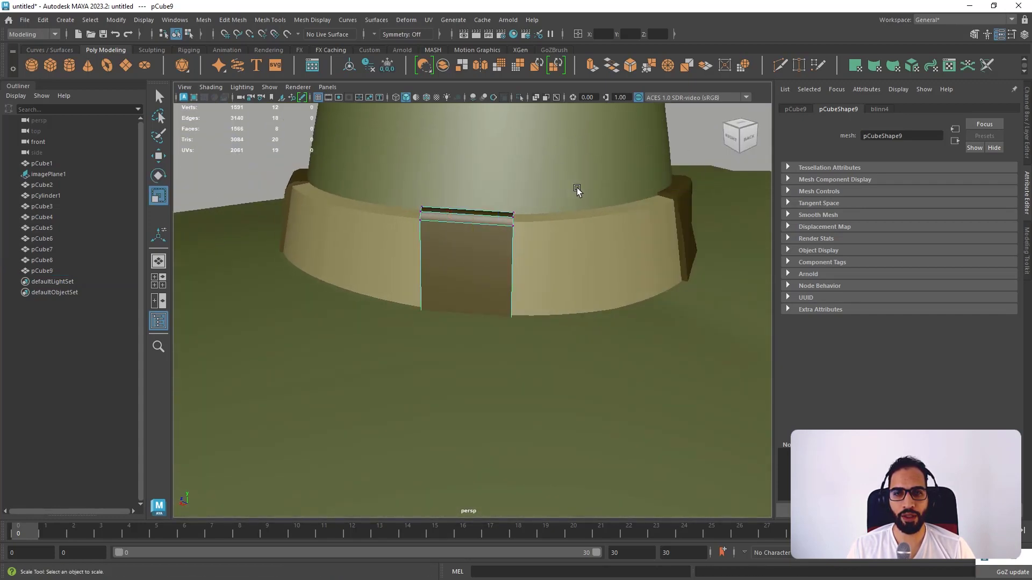
pyautogui.click(396, 98)
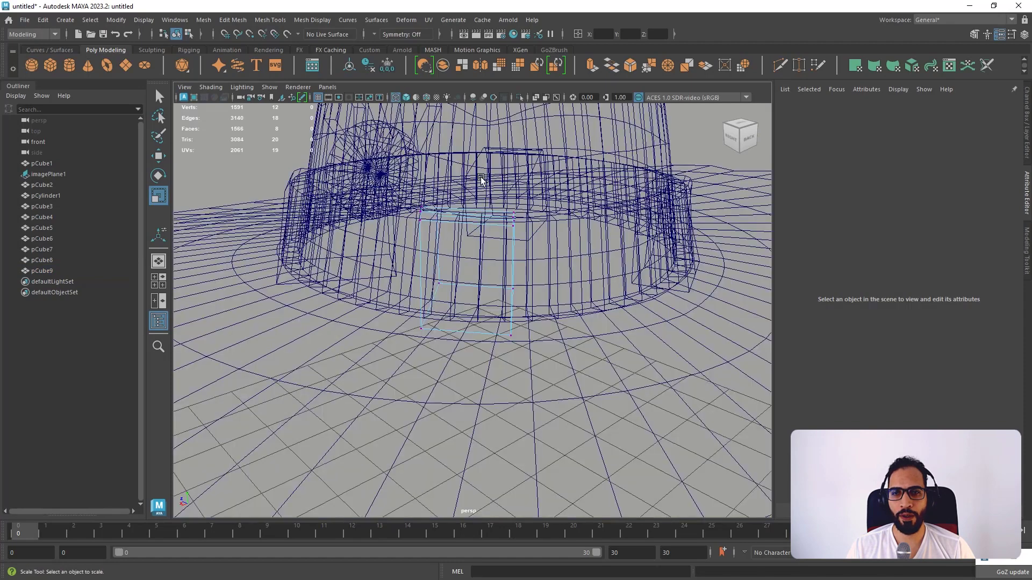
pyautogui.moveTo(497, 226); pyautogui.dragTo(534, 215)
pyautogui.click(405, 98)
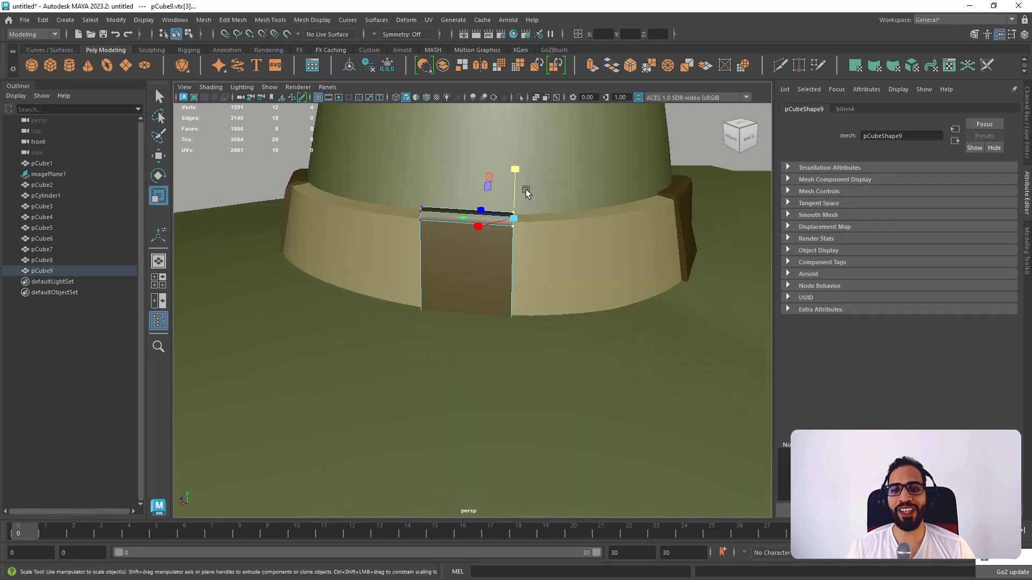
pyautogui.press('w')
pyautogui.keyDown('alt'); pyautogui.moveTo(516, 177); pyautogui.dragTo(630, 196); pyautogui.keyUp('alt')
pyautogui.moveTo(547, 188); pyautogui.dragTo(374, 182, button='right')
pyautogui.click(590, 185)
pyautogui.keyDown('alt'); pyautogui.moveTo(374, 181); pyautogui.dragTo(539, 316); pyautogui.keyUp('alt')
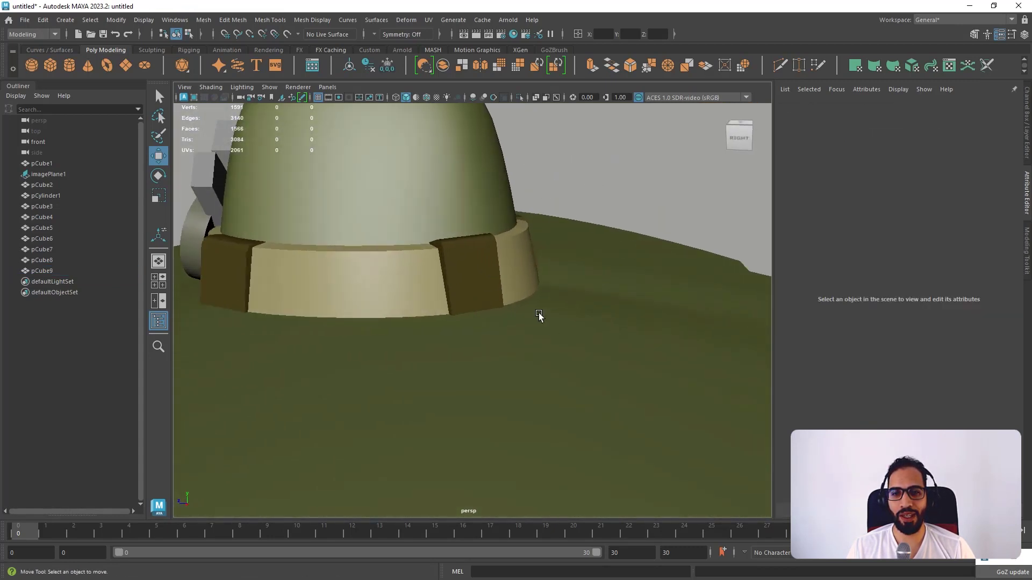
# - Isolate the back block and insert two horizontal edge loops across its inner face near the top edge
pyautogui.click(471, 270)
pyautogui.keyDown('alt'); pyautogui.moveTo(471, 270); pyautogui.dragTo(534, 260); pyautogui.keyUp('alt')
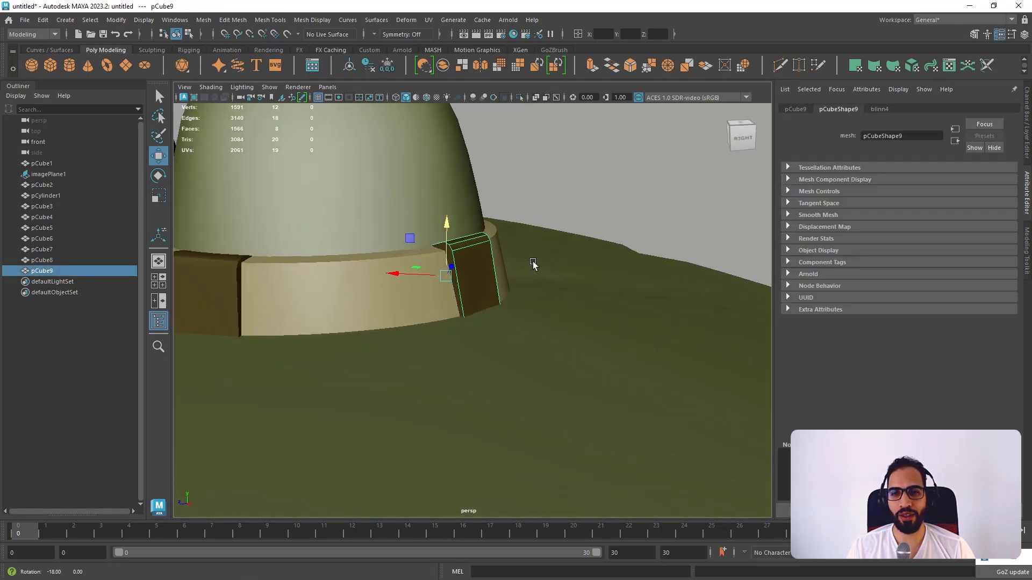
pyautogui.click(394, 98)
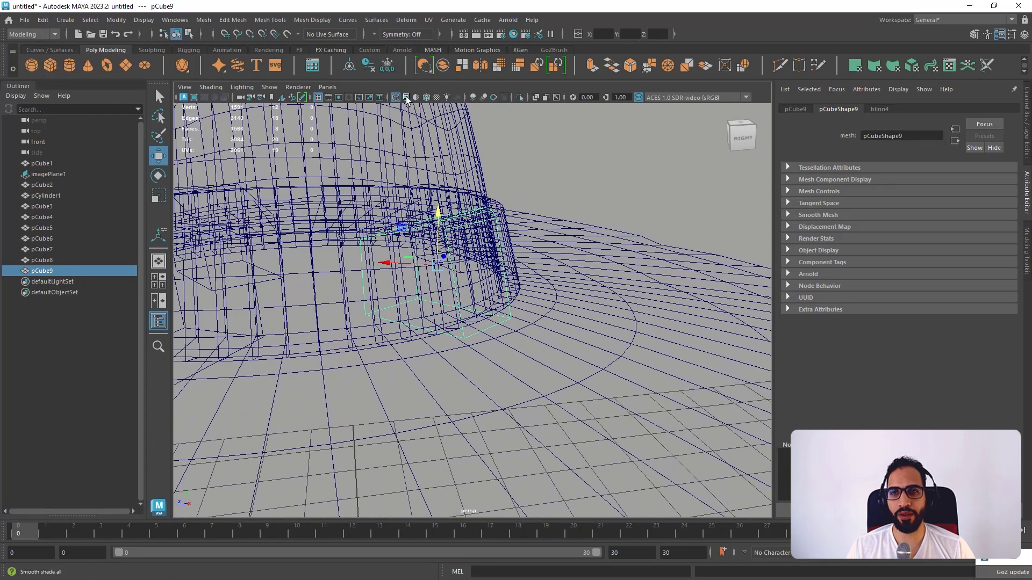
pyautogui.click(406, 98)
pyautogui.click(519, 97)
pyautogui.keyDown('alt'); pyautogui.moveTo(525, 196); pyautogui.dragTo(498, 237); pyautogui.keyUp('alt')
pyautogui.moveTo(498, 234); pyautogui.dragTo(459, 231, button='right')
pyautogui.keyDown('alt'); pyautogui.moveTo(458, 232); pyautogui.dragTo(517, 234); pyautogui.keyUp('alt')
pyautogui.keyDown('shift'); pyautogui.moveTo(381, 268); pyautogui.dragTo(382, 219, button='right'); pyautogui.keyUp('shift')
pyautogui.keyDown('shift'); pyautogui.moveTo(377, 263); pyautogui.dragTo(383, 337, button='right'); pyautogui.keyUp('shift')
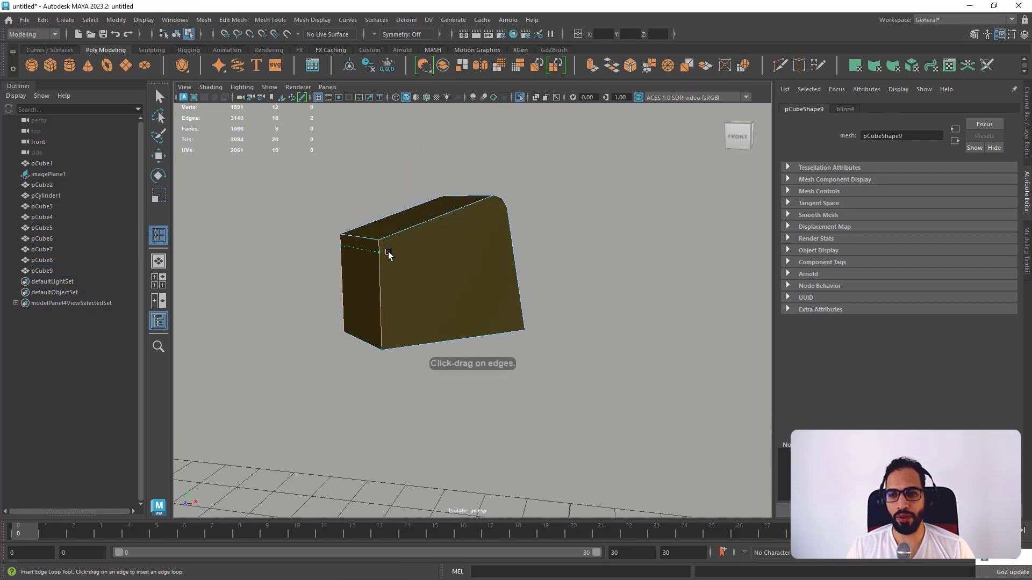
pyautogui.moveTo(388, 252); pyautogui.dragTo(386, 253)
pyautogui.moveTo(381, 264); pyautogui.dragTo(380, 266)
# - Connect the new inner-face vertices to the bevel vertices on both sides of the block, then show the whole hat
pyautogui.press('w')
pyautogui.moveTo(400, 257); pyautogui.dragTo(379, 251, button='right')
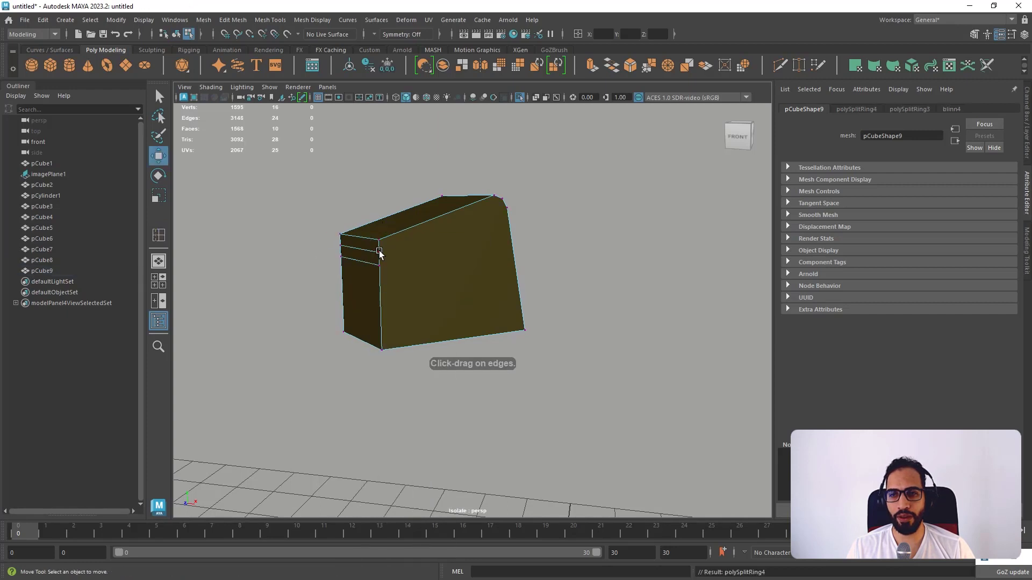
pyautogui.click(379, 251)
pyautogui.keyDown('alt'); pyautogui.moveTo(479, 230); pyautogui.dragTo(485, 200); pyautogui.keyUp('alt')
pyautogui.keyDown('shift'); pyautogui.moveTo(493, 202); pyautogui.dragTo(495, 271, button='right'); pyautogui.keyUp('shift')
pyautogui.keyDown('shift'); pyautogui.click(487, 216); pyautogui.keyUp('shift')
pyautogui.press('g')
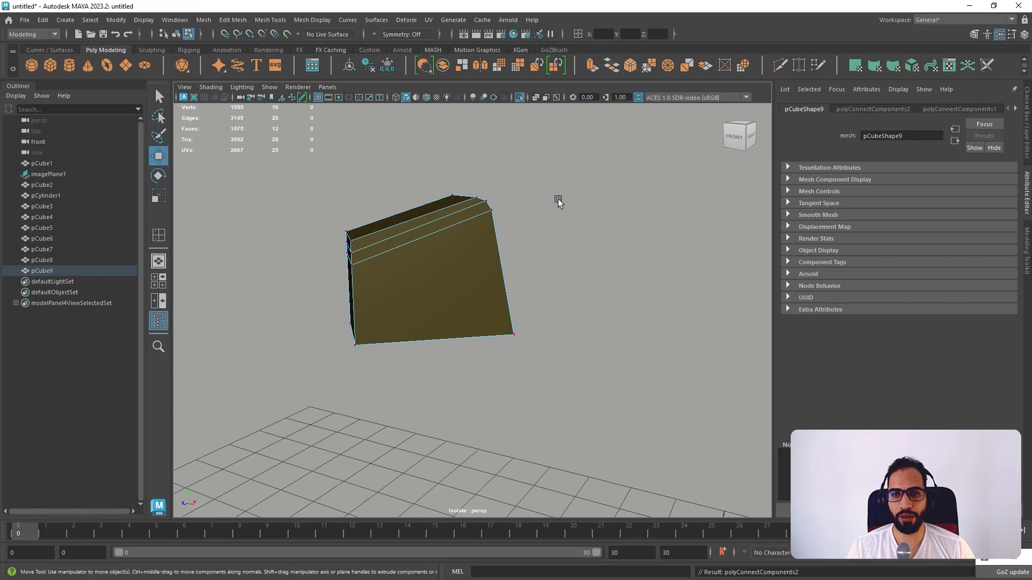
pyautogui.keyDown('alt'); pyautogui.moveTo(557, 202); pyautogui.dragTo(284, 192); pyautogui.keyUp('alt')
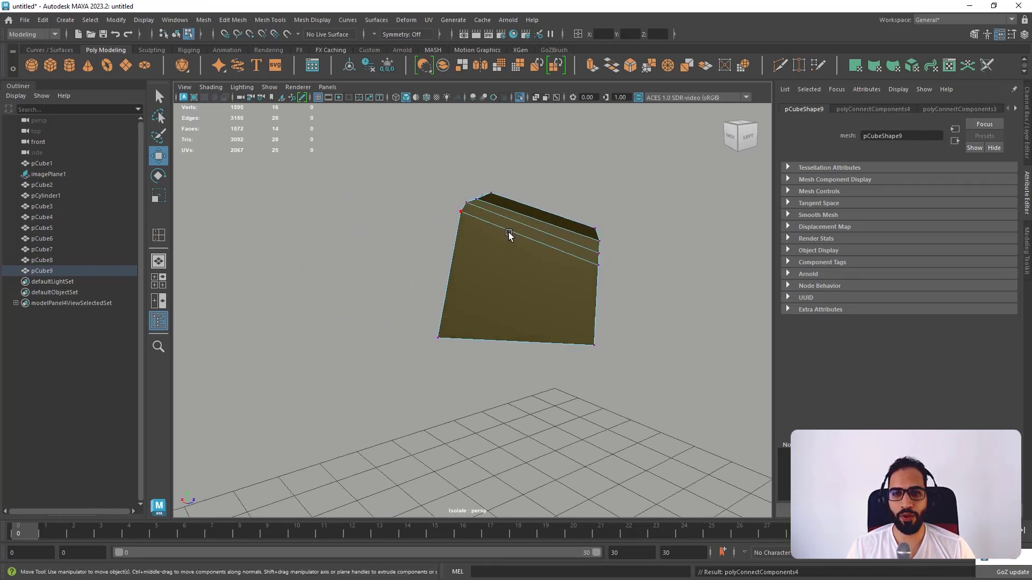
pyautogui.moveTo(509, 235); pyautogui.dragTo(499, 125, button='right')
pyautogui.click(521, 97)
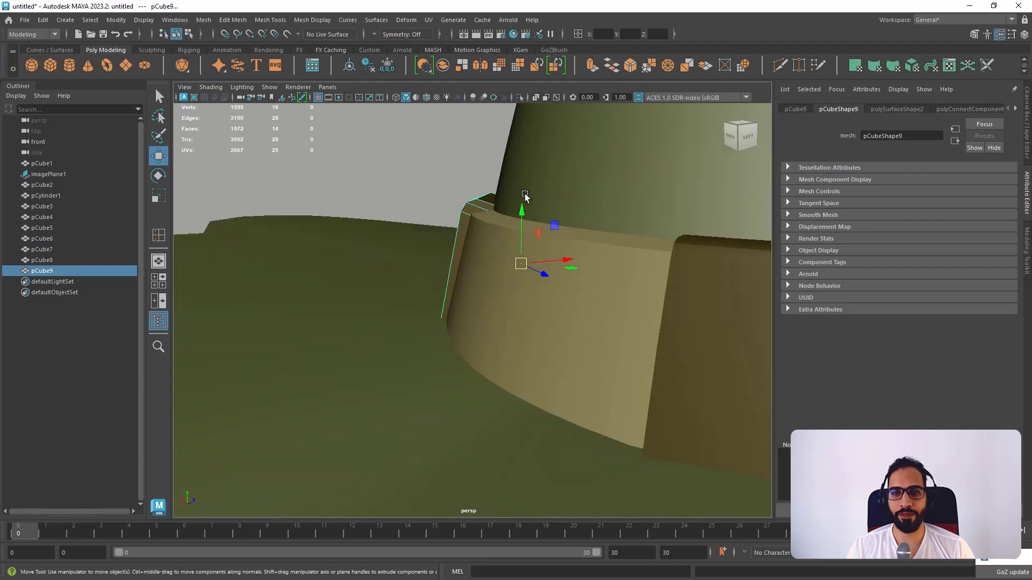
# - Isolate and frame the brown band block beside the round ornament
pyautogui.scroll(-3, 525, 196)
pyautogui.keyDown('alt'); pyautogui.moveTo(355, 196); pyautogui.dragTo(463, 247); pyautogui.keyUp('alt')
pyautogui.scroll(-3, 462, 247)
pyautogui.keyDown('alt'); pyautogui.moveTo(344, 276); pyautogui.dragTo(523, 255, button='middle'); pyautogui.keyUp('alt')
pyautogui.click(488, 261)
pyautogui.keyDown('alt'); pyautogui.moveTo(523, 256); pyautogui.dragTo(570, 310, button='right'); pyautogui.keyUp('alt')
pyautogui.keyDown('alt'); pyautogui.moveTo(570, 311); pyautogui.dragTo(582, 294); pyautogui.keyUp('alt')
pyautogui.keyDown('alt'); pyautogui.moveTo(582, 295); pyautogui.dragTo(556, 304, button='middle'); pyautogui.keyUp('alt')
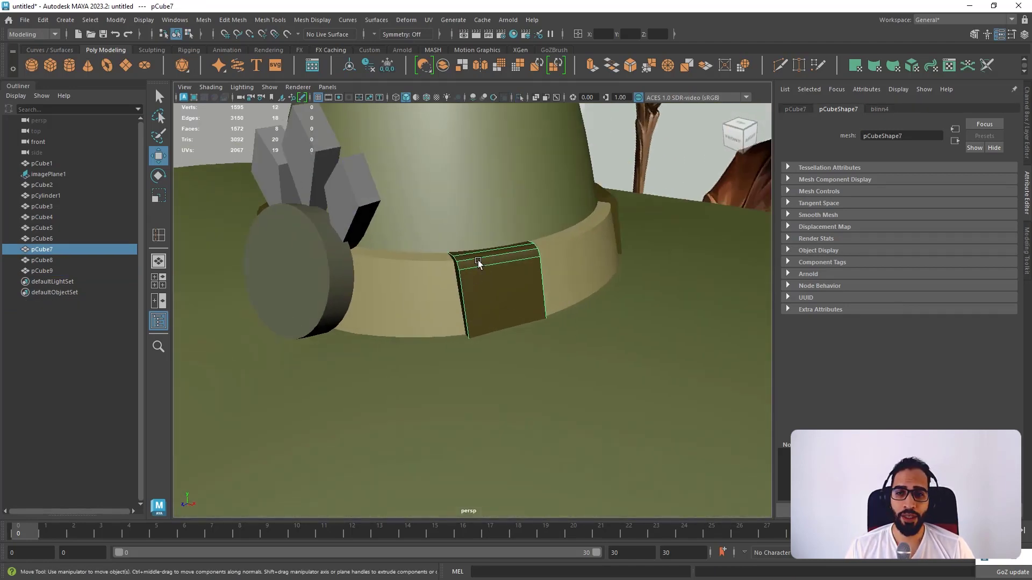
pyautogui.click(521, 97)
pyautogui.press('f')
pyautogui.keyDown('alt'); pyautogui.moveTo(525, 201); pyautogui.dragTo(507, 245); pyautogui.keyUp('alt')
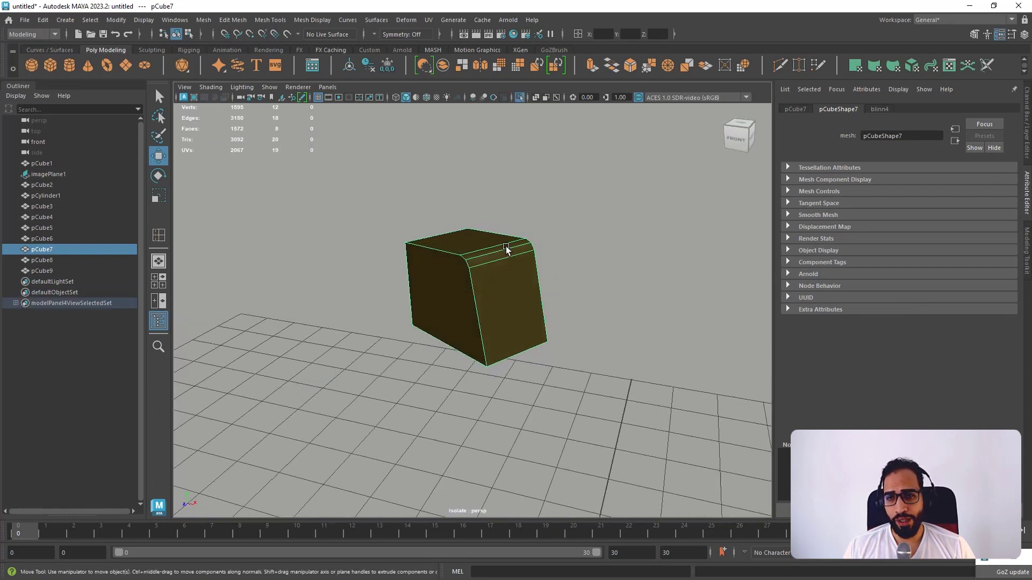
# - Select the inner vertical edge of the isolated block and start the Insert Edge Loop tool
pyautogui.moveTo(507, 246); pyautogui.dragTo(472, 246, button='right')
pyautogui.click(472, 246)
pyautogui.keyDown('alt'); pyautogui.moveTo(473, 245); pyautogui.dragTo(395, 301); pyautogui.keyUp('alt')
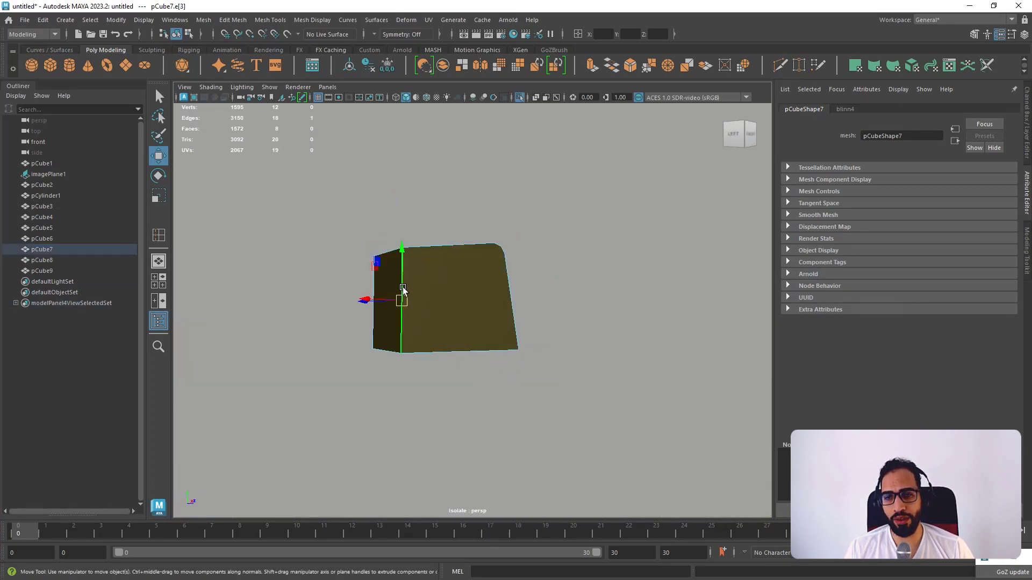
pyautogui.keyDown('shift'); pyautogui.moveTo(403, 291); pyautogui.dragTo(398, 332, button='right'); pyautogui.keyUp('shift')
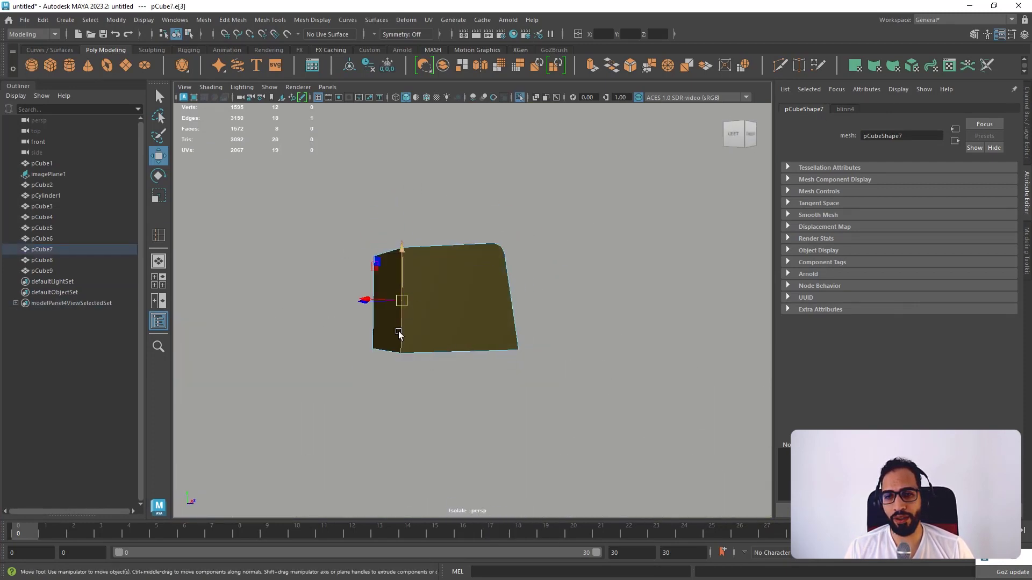
# - Insert two horizontal edge loops near the upper edge of the isolated block's flat end face
pyautogui.click(402, 262)
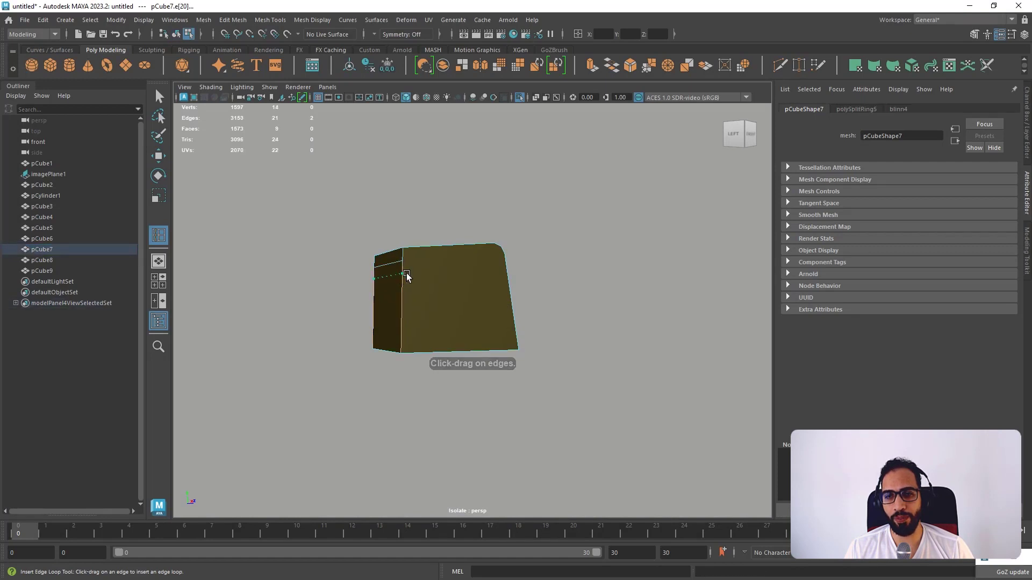
pyautogui.click(406, 273)
pyautogui.press('w')
# - Connect the two new loop vertices to the bevelled corner's vertices with edges across the block's first side face
pyautogui.keyDown('alt'); pyautogui.moveTo(478, 262); pyautogui.dragTo(446, 273); pyautogui.keyUp('alt')
pyautogui.moveTo(445, 268); pyautogui.dragTo(403, 267, button='right')
pyautogui.keyDown('alt'); pyautogui.moveTo(381, 274); pyautogui.dragTo(403, 267); pyautogui.keyUp('alt')
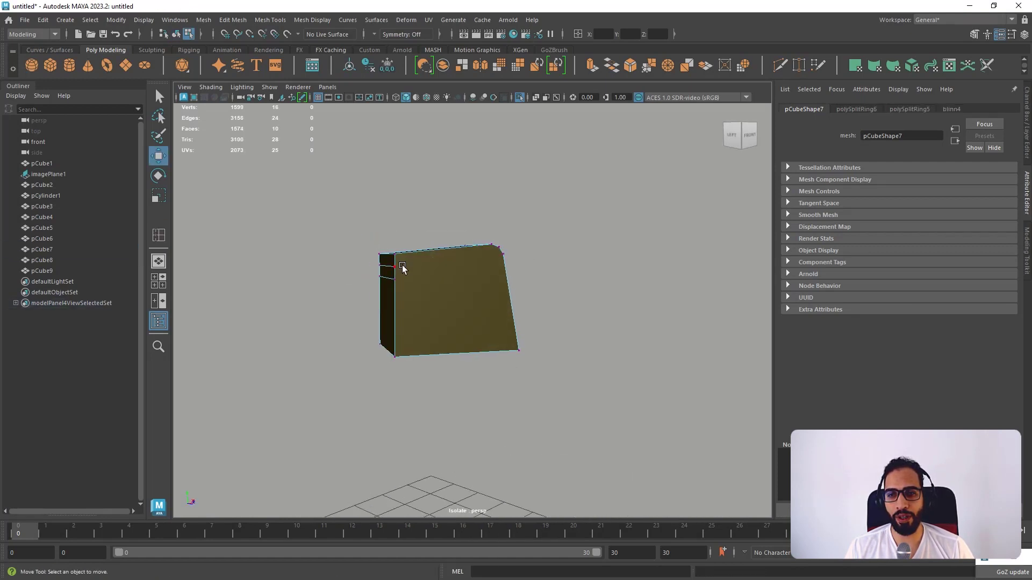
pyautogui.click(403, 267)
pyautogui.keyDown('alt'); pyautogui.moveTo(484, 277); pyautogui.dragTo(493, 252); pyautogui.keyUp('alt')
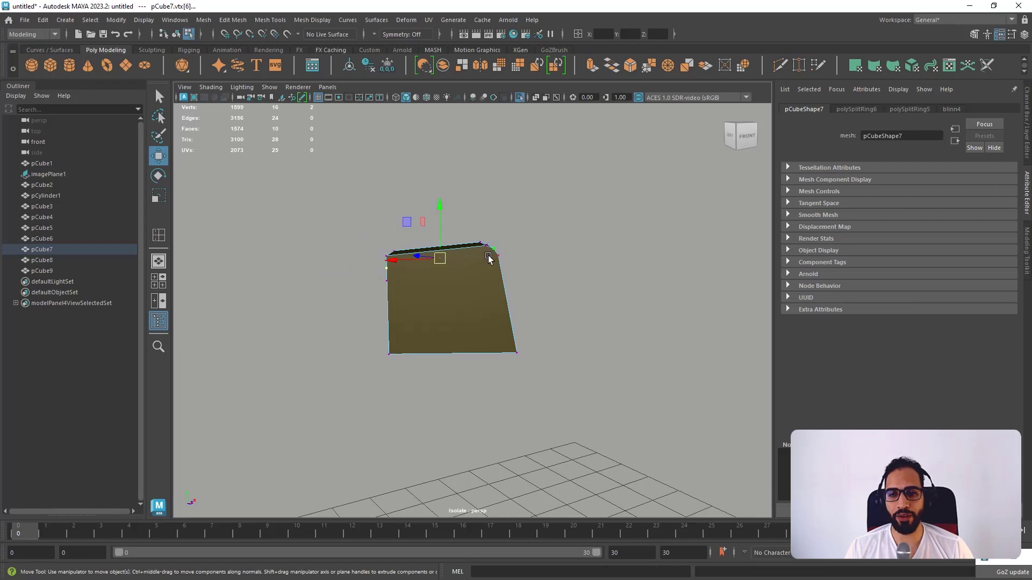
pyautogui.keyDown('shift'); pyautogui.moveTo(488, 258); pyautogui.dragTo(485, 307, button='right'); pyautogui.keyUp('shift')
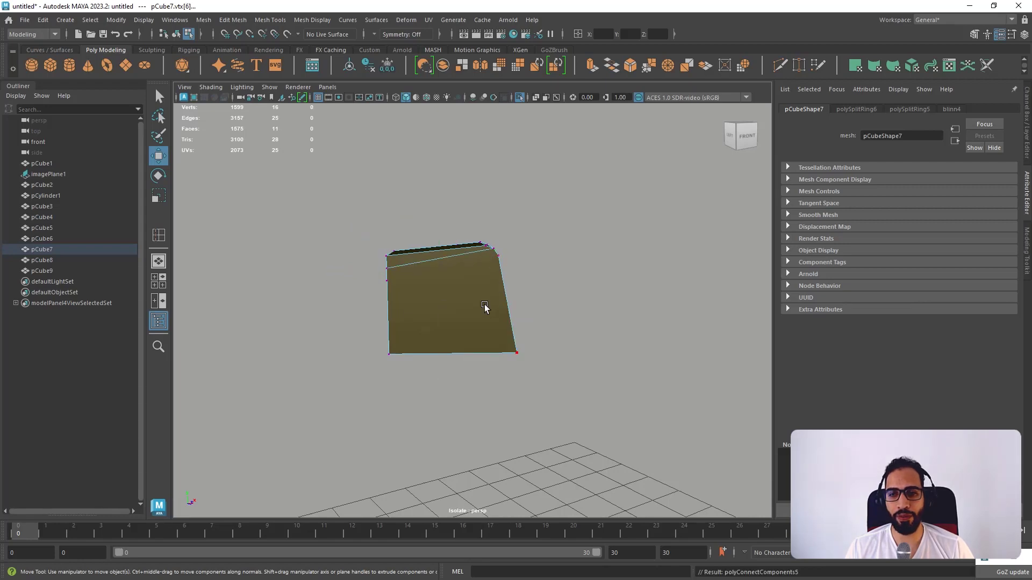
pyautogui.keyDown('shift'); pyautogui.click(394, 284); pyautogui.keyUp('shift')
pyautogui.press('g')
# - Connect the matching loop and bevel vertices across the block's opposite side face, and return to object mode
pyautogui.keyDown('alt'); pyautogui.moveTo(527, 265); pyautogui.dragTo(414, 276); pyautogui.keyUp('alt')
pyautogui.scroll(3, 447, 281)
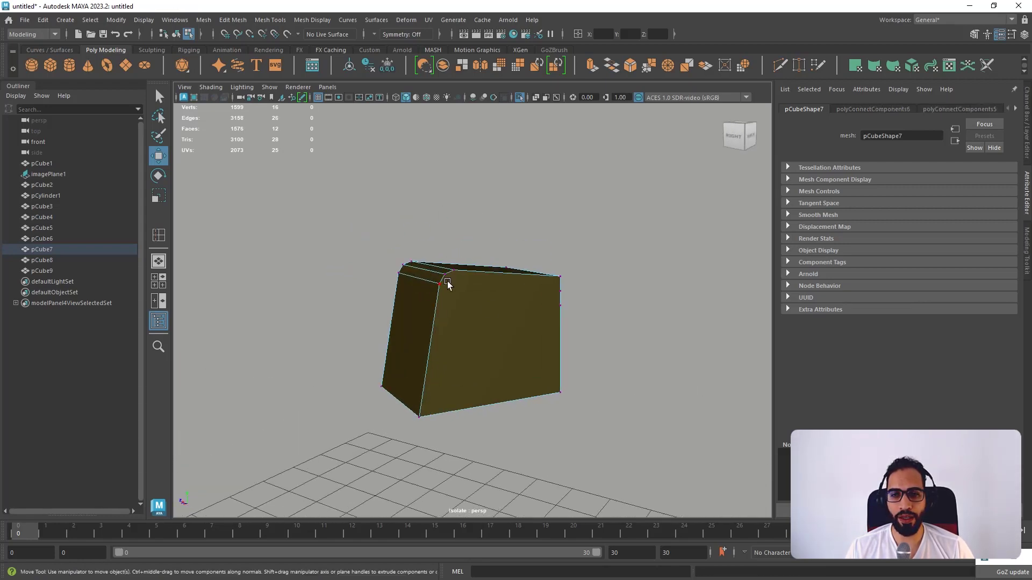
pyautogui.keyDown('alt'); pyautogui.moveTo(532, 289); pyautogui.dragTo(561, 290); pyautogui.keyUp('alt')
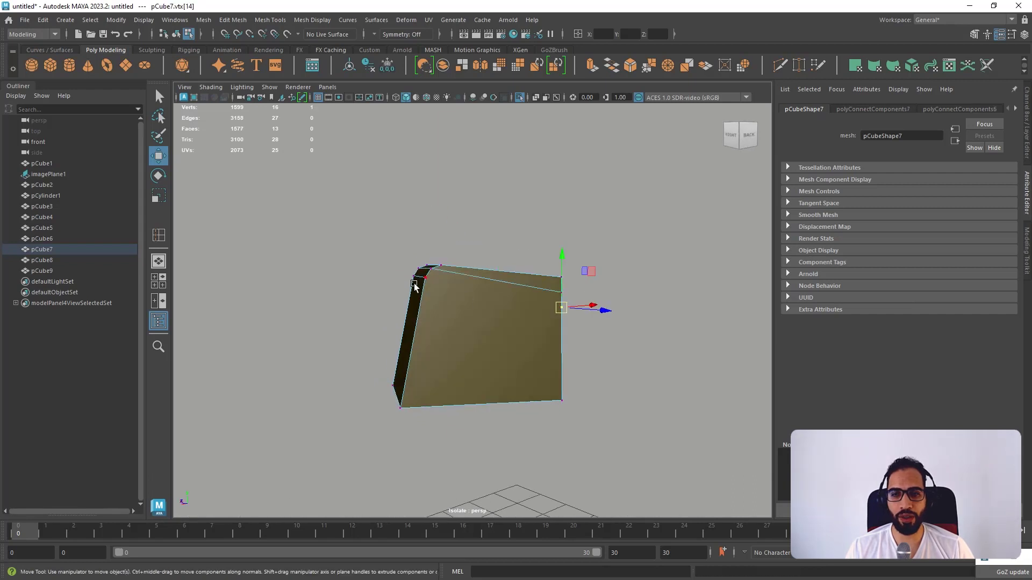
pyautogui.moveTo(476, 283); pyautogui.dragTo(530, 256, button='right')
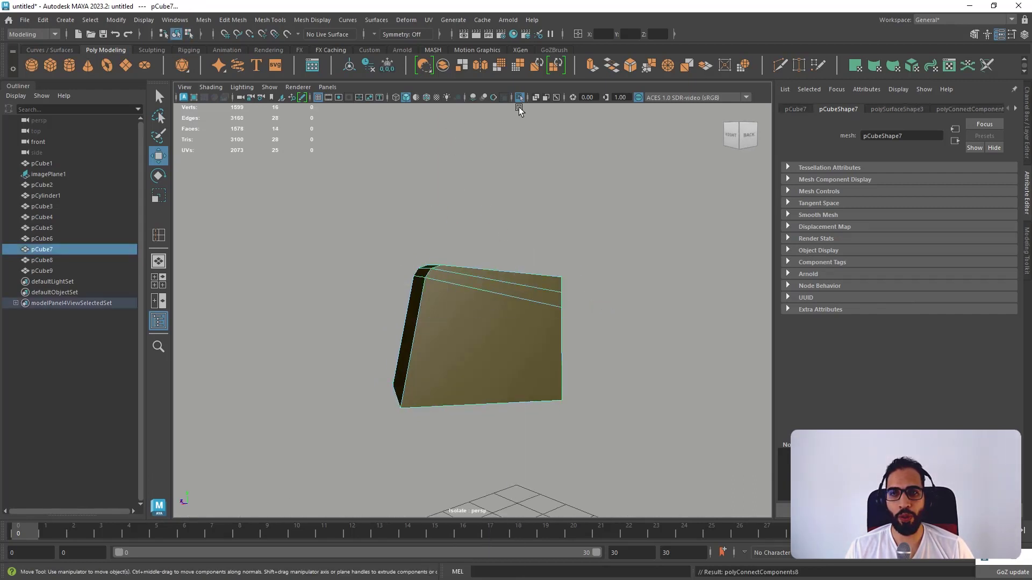
# - Exit isolation, isolate the block pCube6 instead, and frame it in the view
pyautogui.click(519, 98)
pyautogui.keyDown('alt'); pyautogui.moveTo(551, 195); pyautogui.dragTo(414, 291); pyautogui.keyUp('alt')
pyautogui.click(415, 296)
pyautogui.click(519, 98)
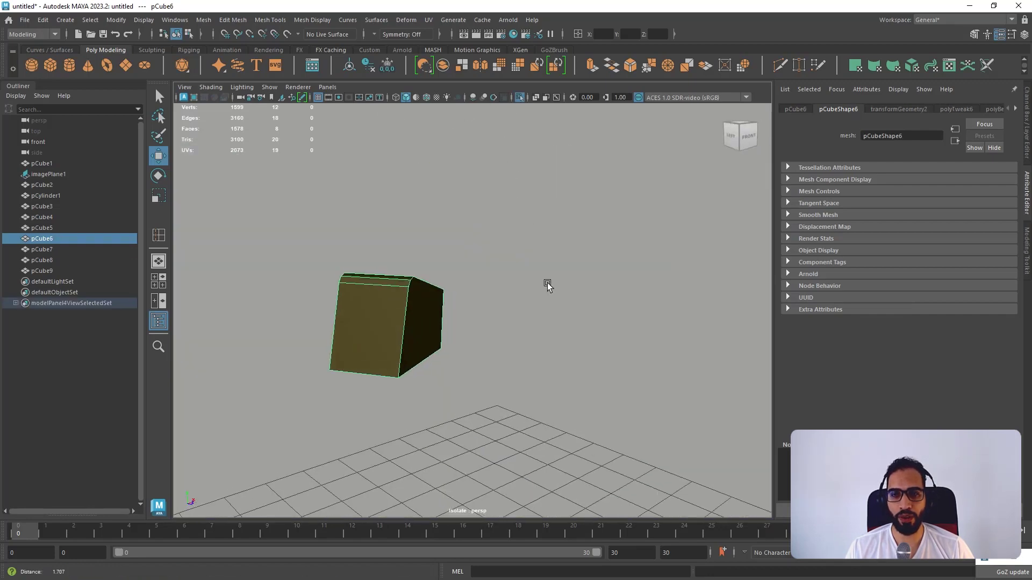
pyautogui.keyDown('alt'); pyautogui.moveTo(546, 286); pyautogui.dragTo(376, 290); pyautogui.keyUp('alt')
pyautogui.press('f')
pyautogui.keyDown('alt'); pyautogui.moveTo(471, 271); pyautogui.dragTo(522, 272); pyautogui.keyUp('alt')
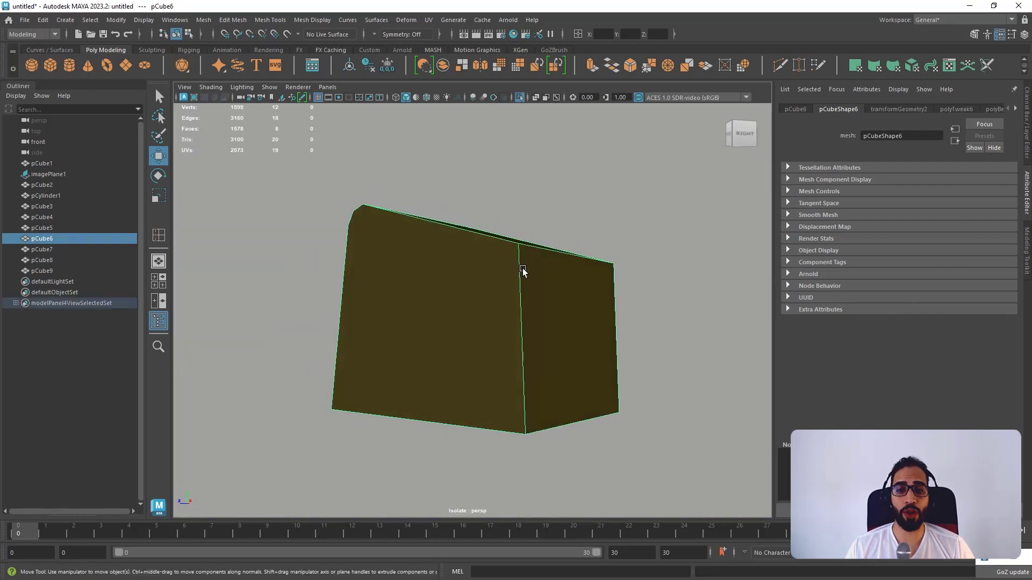
pyautogui.moveTo(522, 267)
pyautogui.mouseDown(button='right')
pyautogui.moveTo(519, 208)
pyautogui.moveTo(513, 282)
pyautogui.mouseUp(button='right')
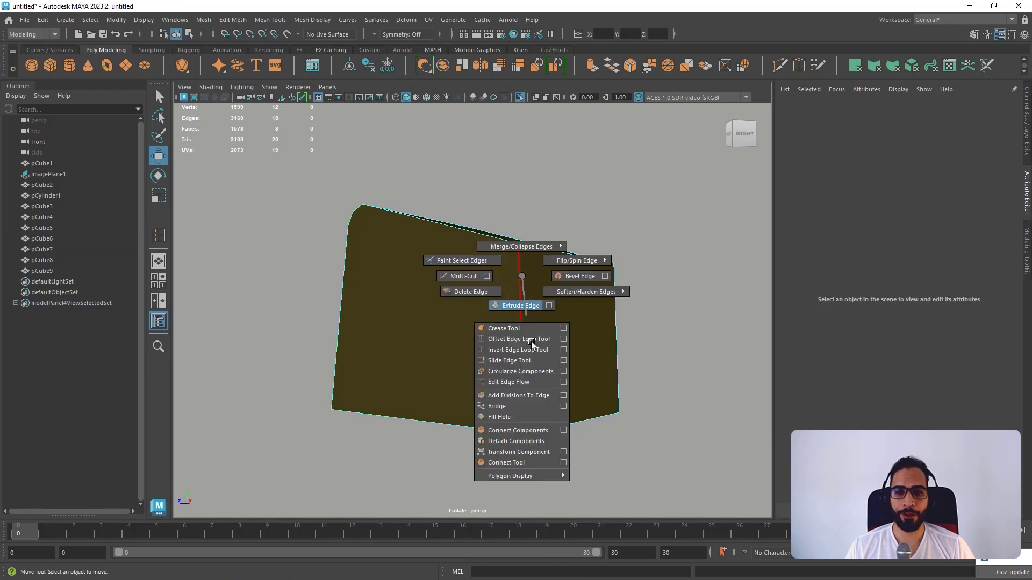
pyautogui.keyDown('shift'); pyautogui.moveTo(531, 341); pyautogui.dragTo(527, 340, button='right'); pyautogui.keyUp('shift')
pyautogui.moveTo(522, 263); pyautogui.dragTo(576, 257)
pyautogui.hotkey('ctrl', 'z')
pyautogui.hotkey('ctrl', 'z')
pyautogui.press('w')
pyautogui.click(599, 240)
pyautogui.press('g')
pyautogui.press('w')
pyautogui.click(637, 245)
pyautogui.press('g')
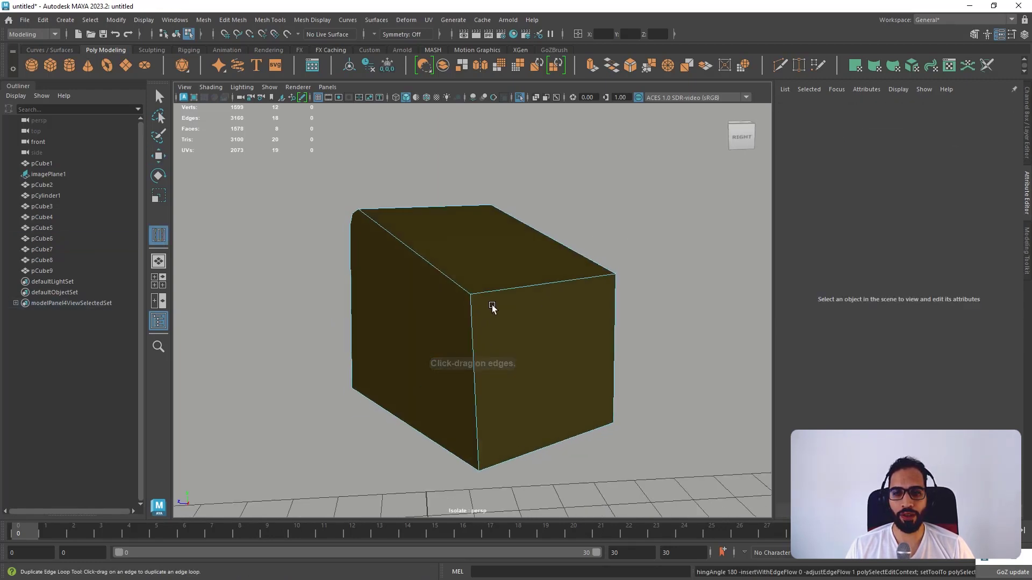
pyautogui.moveTo(472, 317); pyautogui.dragTo(566, 295)
pyautogui.hotkey('ctrl', 'z')
pyautogui.press('w')
pyautogui.moveTo(498, 263); pyautogui.dragTo(554, 241, button='right')
pyautogui.click(566, 218)
pyautogui.keyDown('alt'); pyautogui.moveTo(566, 218); pyautogui.dragTo(535, 270); pyautogui.keyUp('alt')
# - Insert two horizontal edge loops near the upper edge of pCube6's flat end face with the Insert Edge Loop tool
pyautogui.click(546, 270)
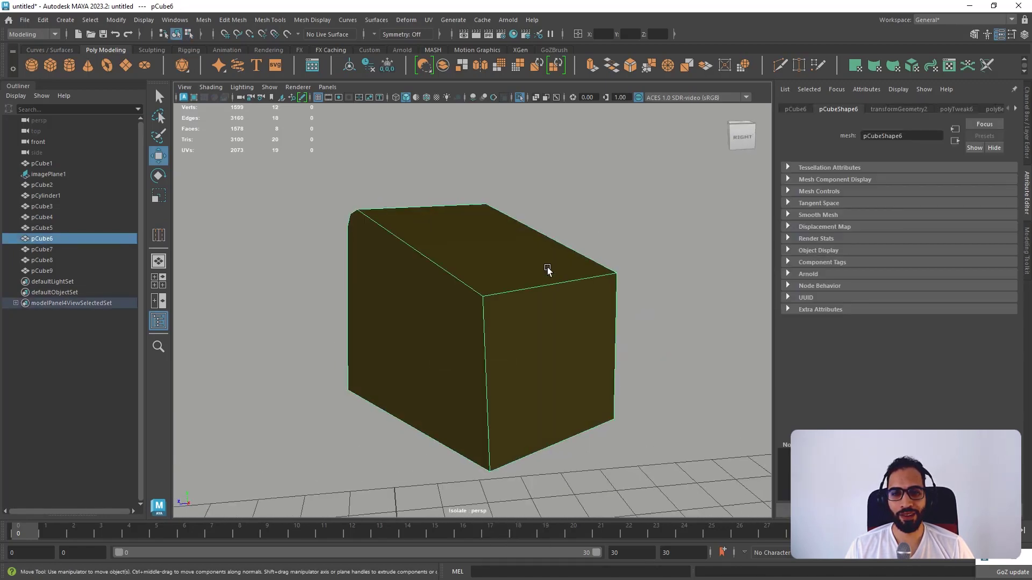
pyautogui.moveTo(549, 270); pyautogui.dragTo(586, 297, button='right')
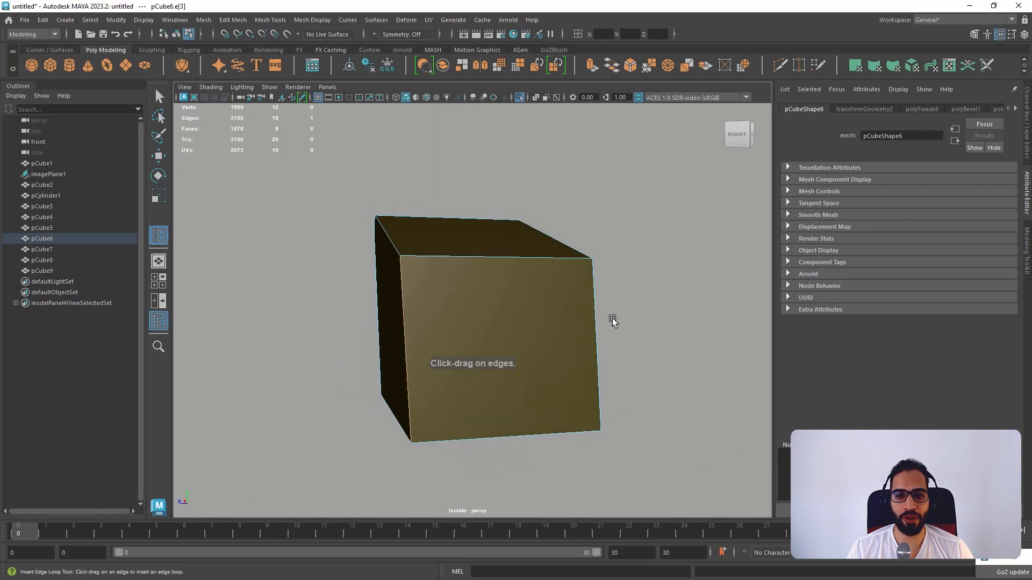
pyautogui.scroll(2, 607, 321)
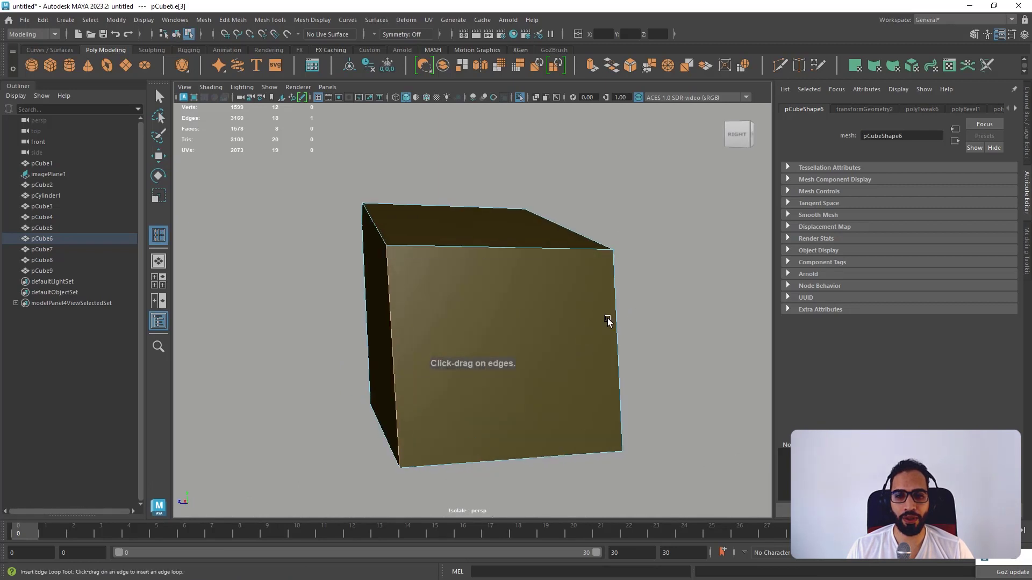
pyautogui.click(617, 268)
pyautogui.click(613, 289)
pyautogui.press('w')
# - Connect pCube6's loop vertices to the bevelled corner's vertices with two edges across one side face
pyautogui.keyDown('alt'); pyautogui.moveTo(614, 290); pyautogui.dragTo(553, 279); pyautogui.keyUp('alt')
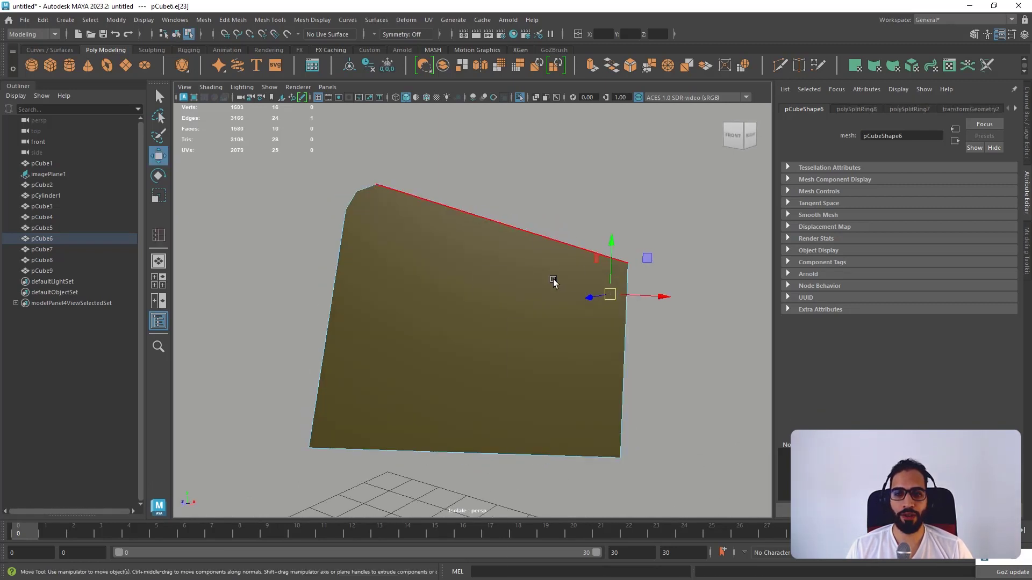
pyautogui.moveTo(551, 278); pyautogui.dragTo(486, 269, button='right')
pyautogui.click(356, 191)
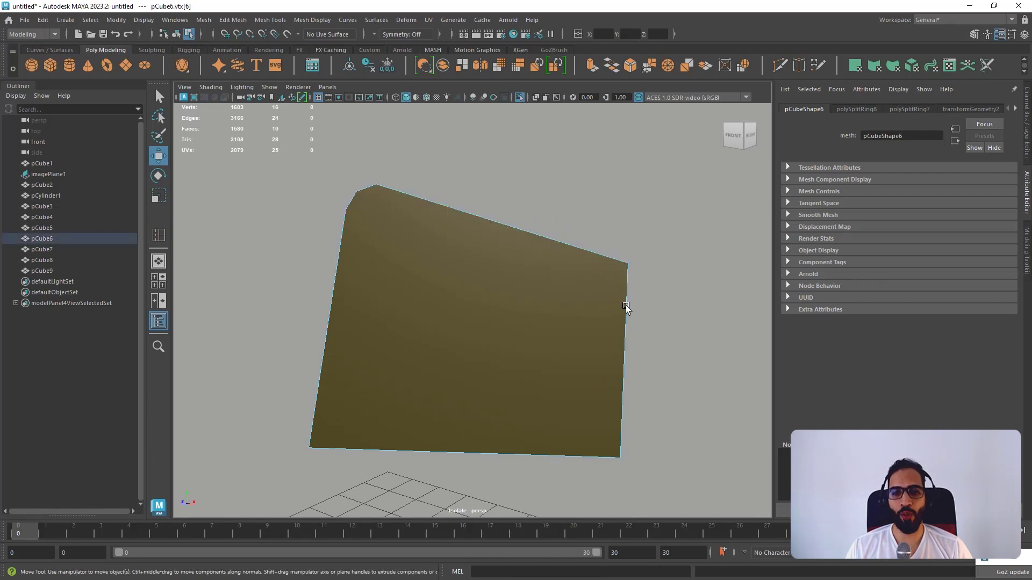
pyautogui.hotkey('ctrl', 'z')
pyautogui.hotkey('ctrl', 'z')
pyautogui.press('w')
pyautogui.keyDown('alt'); pyautogui.moveTo(654, 274); pyautogui.dragTo(553, 300); pyautogui.keyUp('alt')
pyautogui.hotkey('ctrl', 'z')
pyautogui.hotkey('ctrl', 'z')
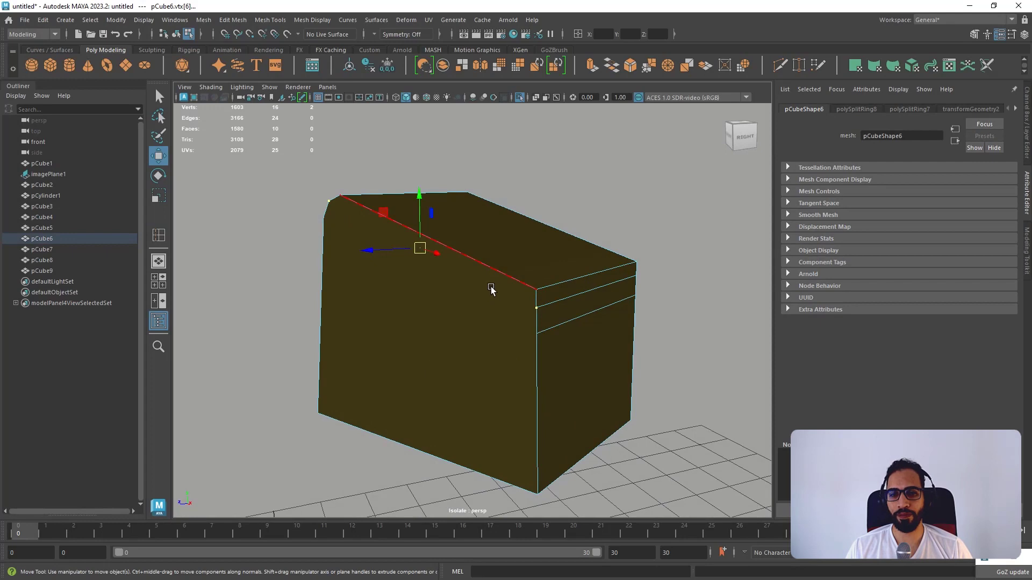
pyautogui.keyDown('shift'); pyautogui.moveTo(491, 290); pyautogui.dragTo(502, 315, button='right'); pyautogui.keyUp('shift')
pyautogui.keyDown('alt'); pyautogui.moveTo(479, 338); pyautogui.dragTo(380, 245); pyautogui.keyUp('alt')
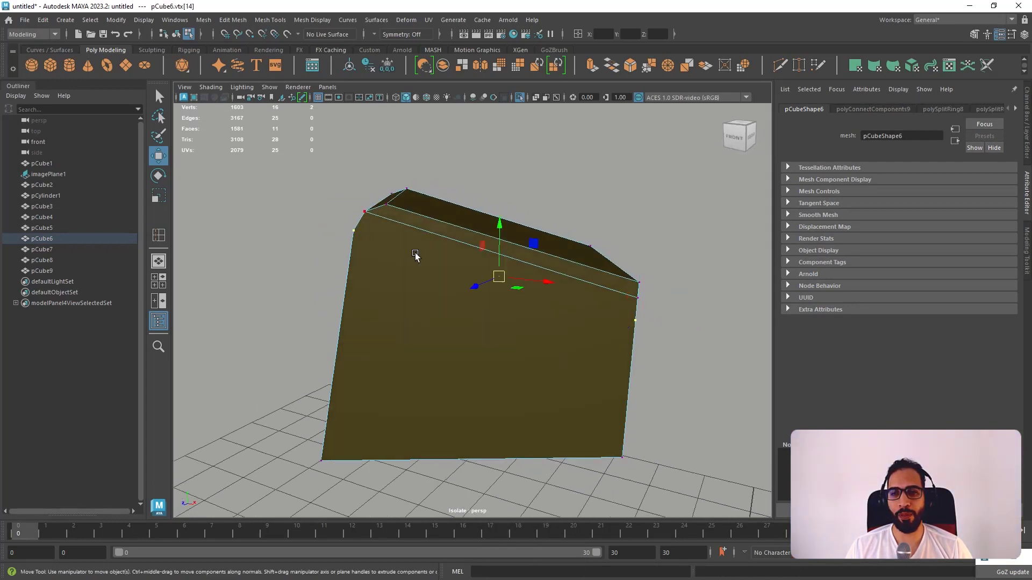
pyautogui.press('g')
# - Connect the matching loop and bevel vertices across pCube6's opposite side face, and show the whole model again
pyautogui.keyDown('alt'); pyautogui.moveTo(594, 226); pyautogui.dragTo(416, 290); pyautogui.keyUp('alt')
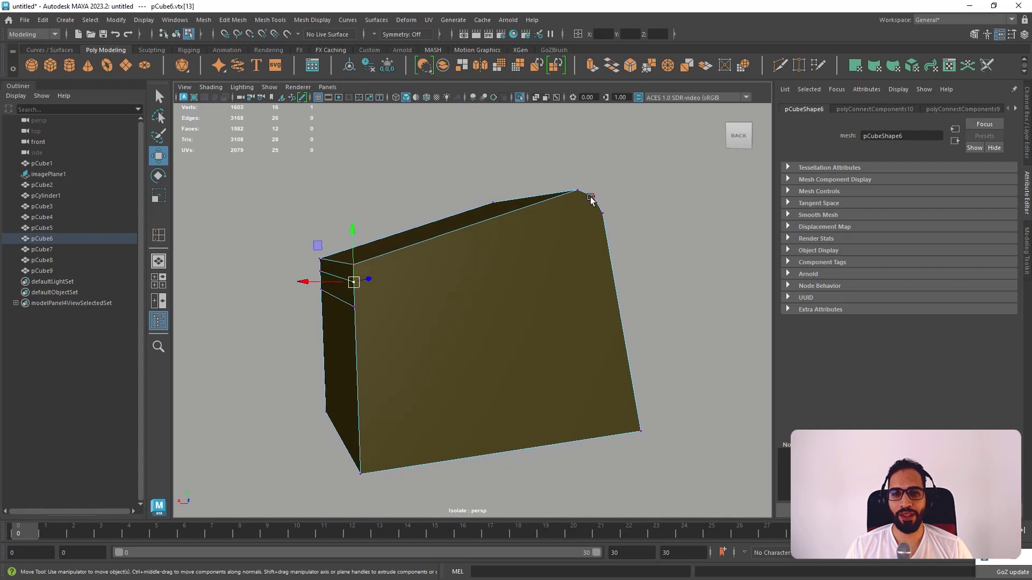
pyautogui.press('g')
pyautogui.scroll(-3, 476, 265)
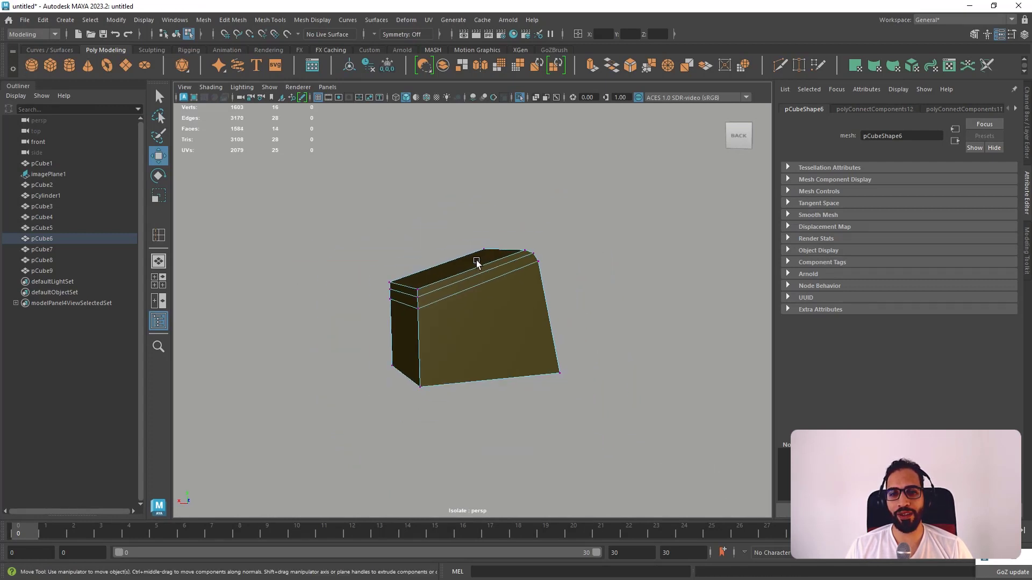
pyautogui.moveTo(503, 260); pyautogui.dragTo(521, 143, button='right')
pyautogui.click(518, 98)
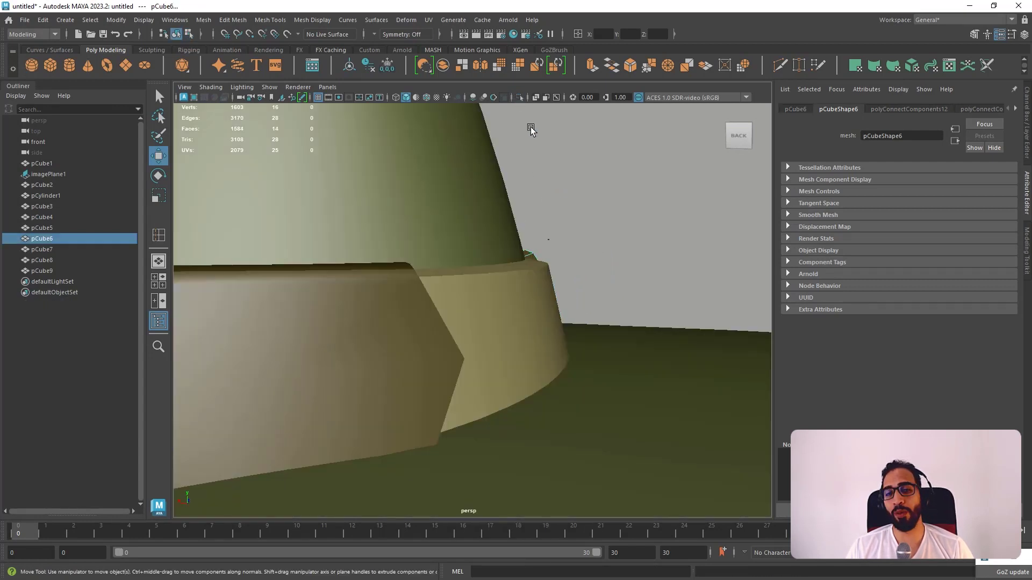
# - Inspect the blocks around the hat band from the back, sides and front
pyautogui.moveTo(543, 221); pyautogui.dragTo(546, 247)
pyautogui.scroll(-5, 549, 216)
pyautogui.click(626, 219)
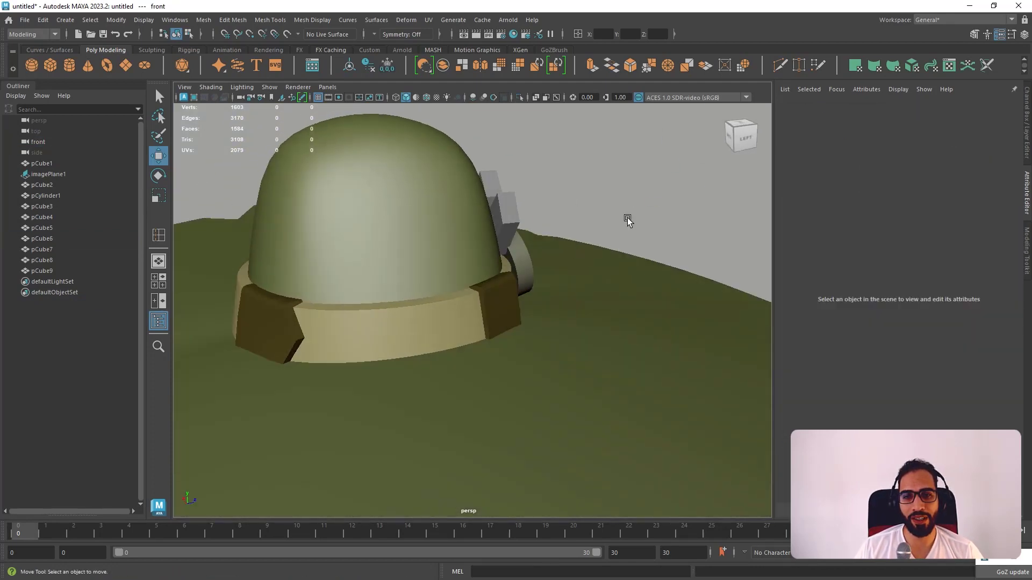
pyautogui.keyDown('alt'); pyautogui.moveTo(627, 219); pyautogui.dragTo(384, 301); pyautogui.keyUp('alt')
pyautogui.click(562, 286)
pyautogui.keyDown('shift'); pyautogui.click(673, 318); pyautogui.keyUp('shift')
pyautogui.keyDown('alt'); pyautogui.moveTo(384, 301); pyautogui.dragTo(372, 306, button='right'); pyautogui.keyUp('alt')
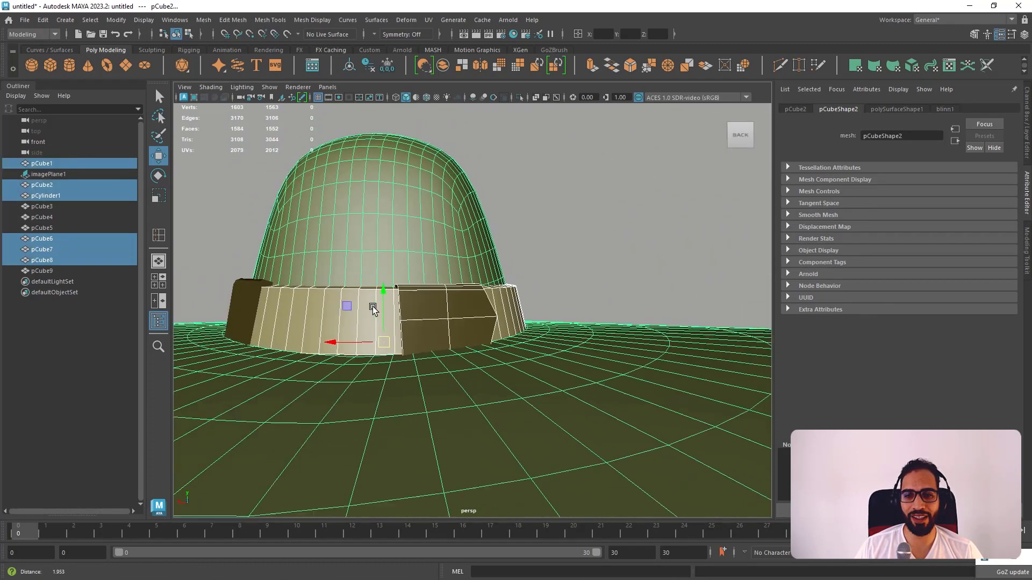
pyautogui.keyDown('alt'); pyautogui.moveTo(373, 306); pyautogui.dragTo(595, 299); pyautogui.keyUp('alt')
pyautogui.click(614, 246)
pyautogui.click(493, 344)
pyautogui.keyDown('alt'); pyautogui.moveTo(595, 299); pyautogui.dragTo(508, 271, button='right'); pyautogui.keyUp('alt')
pyautogui.keyDown('alt'); pyautogui.moveTo(508, 271); pyautogui.dragTo(605, 268); pyautogui.keyUp('alt')
# - Save the scene as Black_Mage_Hat_base.ma in the 04 - Magical folder, replacing the existing file
pyautogui.hotkey('ctrl', 's')
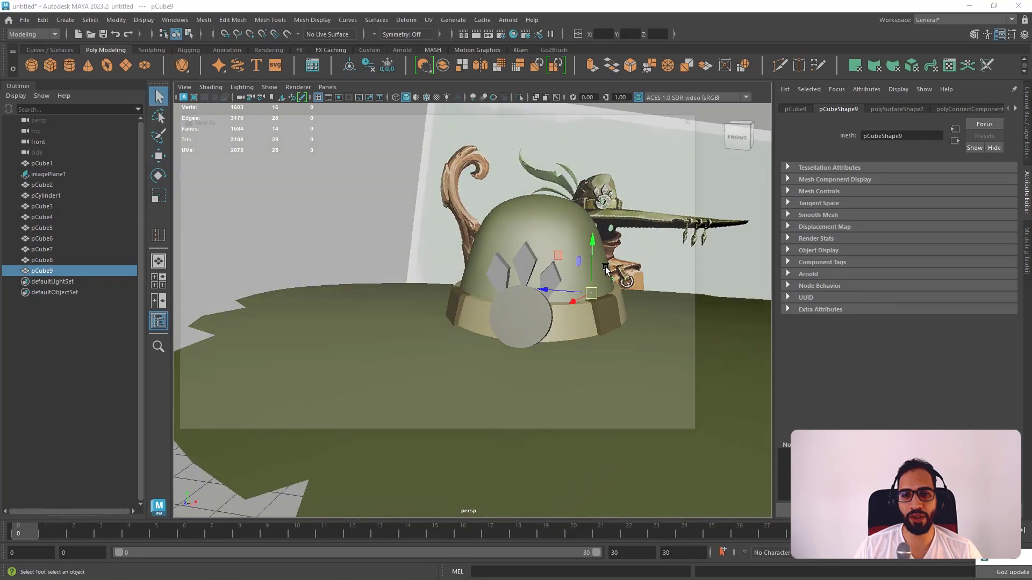
pyautogui.tripleClick(409, 137)
pyautogui.write('C:\\Users\\DANIEL\\Desktop\\Nexttut - Youtube\\04 - Magical')
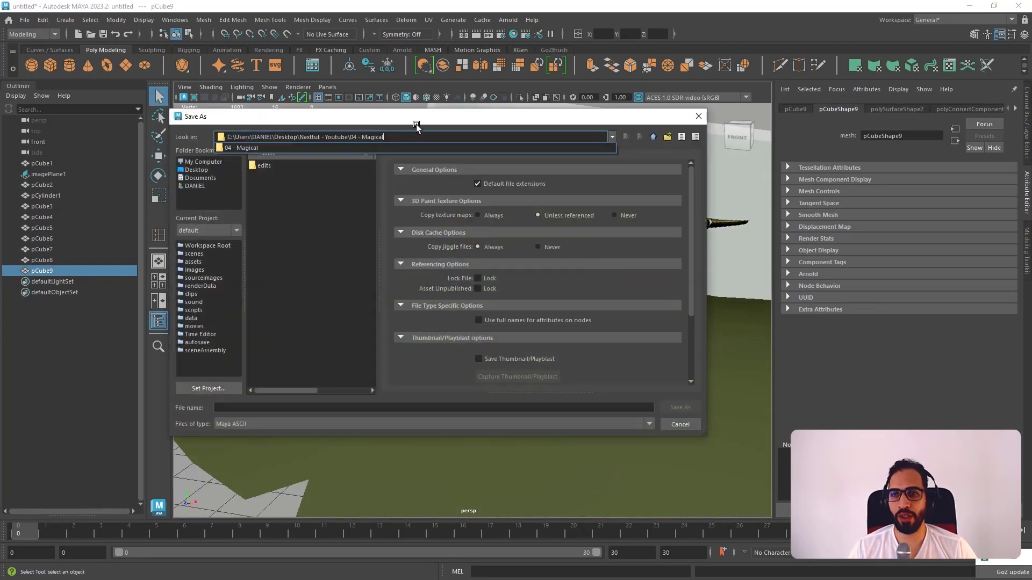
pyautogui.press('Return')
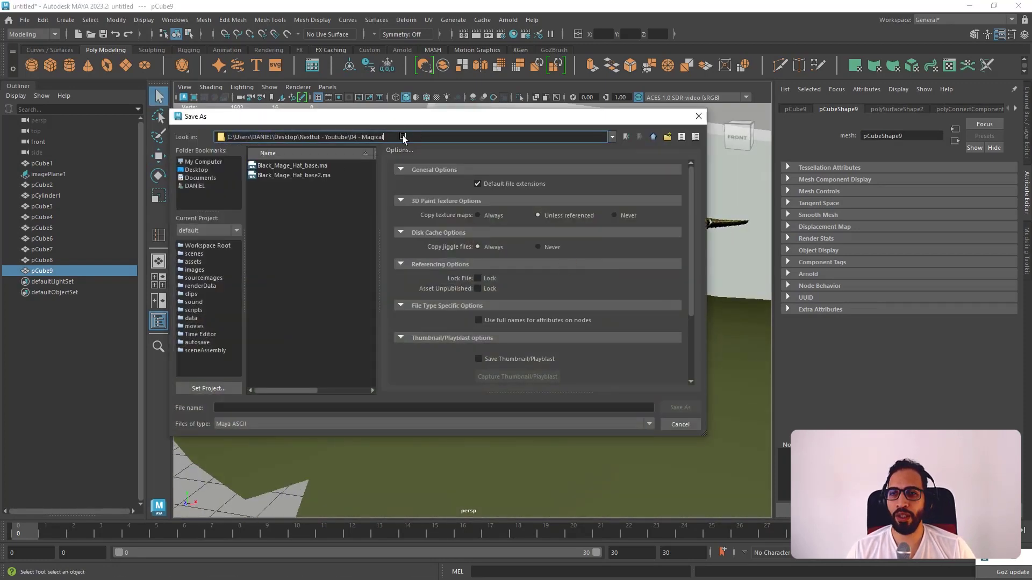
pyautogui.doubleClick(320, 165)
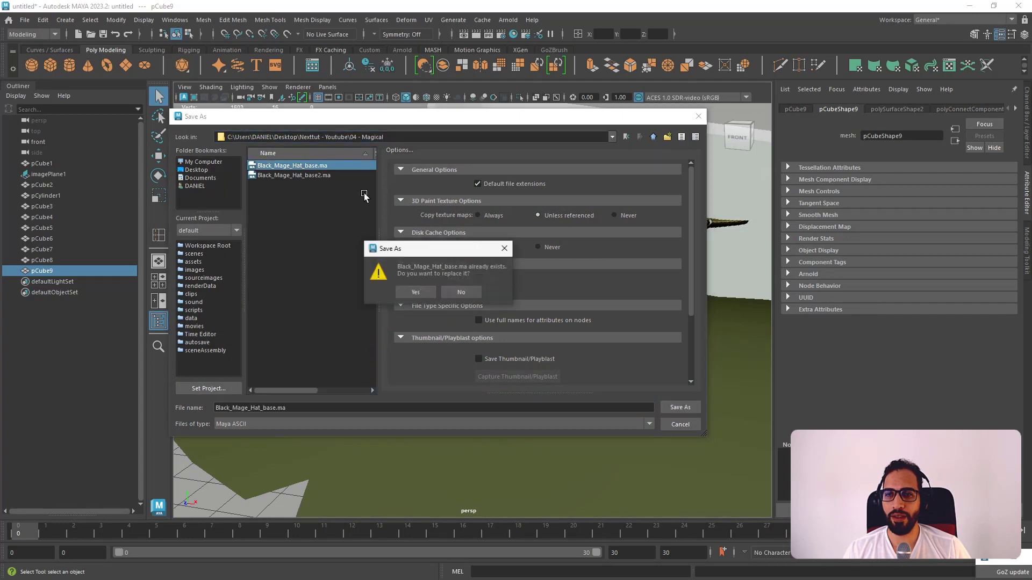
pyautogui.click(413, 292)
# - Save a second version of the scene as Black_Mage_Hat_base2.ma, replacing the existing file
pyautogui.click(25, 20)
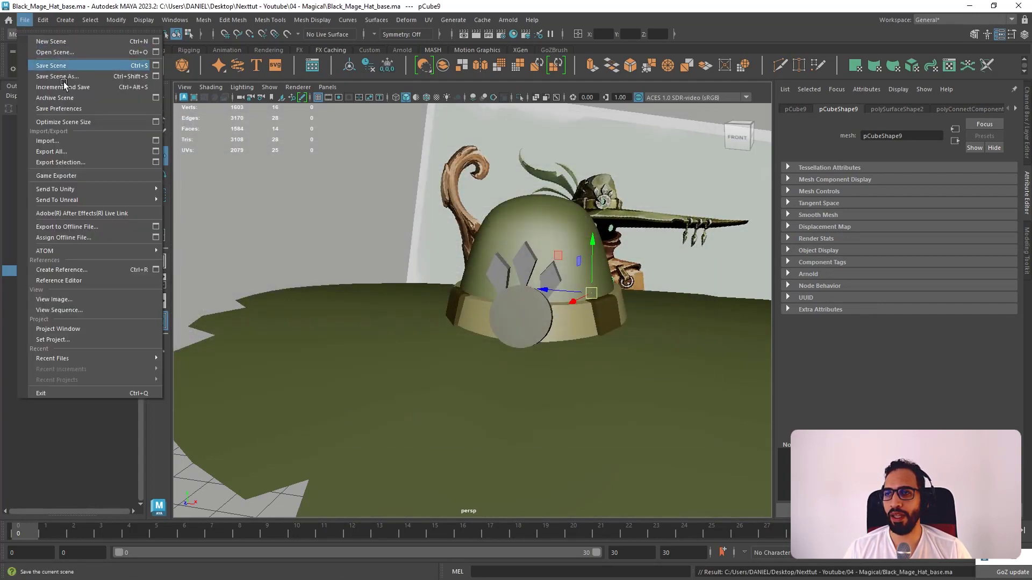
pyautogui.click(73, 76)
pyautogui.doubleClick(294, 176)
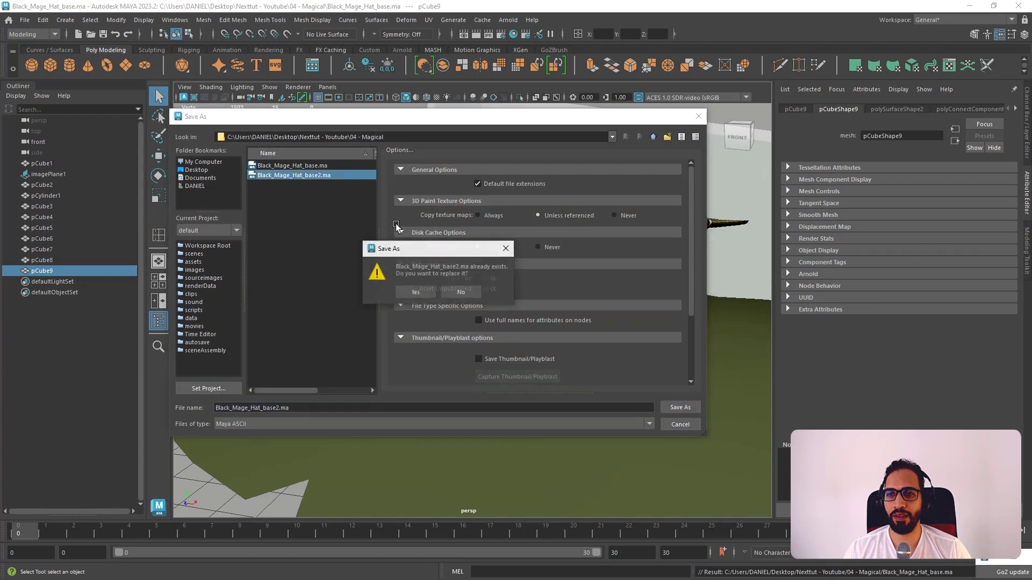
pyautogui.click(414, 292)
# - Select the main hat mesh pCube2 and save the scene
pyautogui.keyDown('alt'); pyautogui.moveTo(350, 240); pyautogui.dragTo(555, 278); pyautogui.keyUp('alt')
pyautogui.click(615, 313)
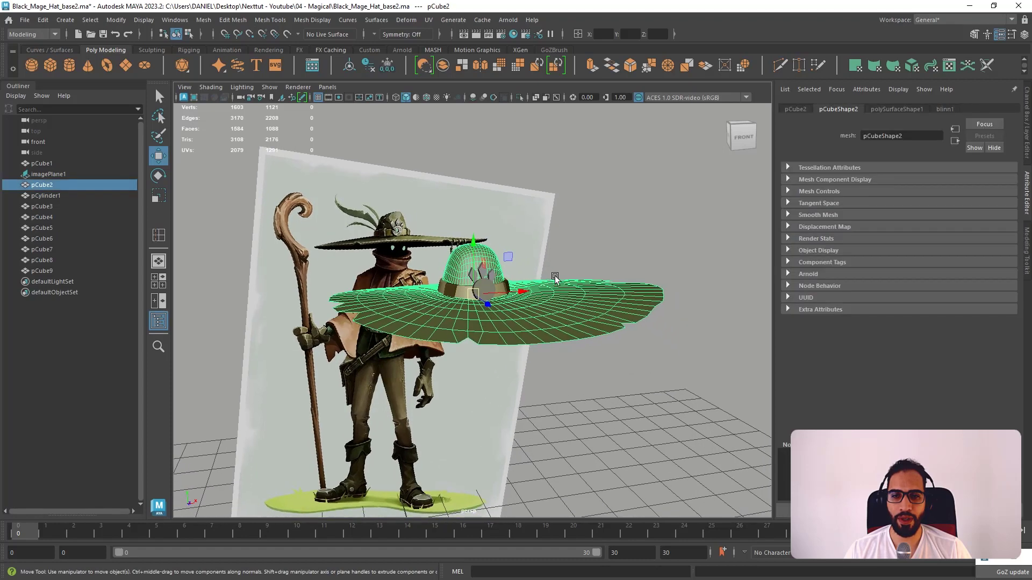
pyautogui.keyDown('alt'); pyautogui.moveTo(555, 278); pyautogui.dragTo(594, 310, button='right'); pyautogui.keyUp('alt')
pyautogui.hotkey('ctrl', 's')
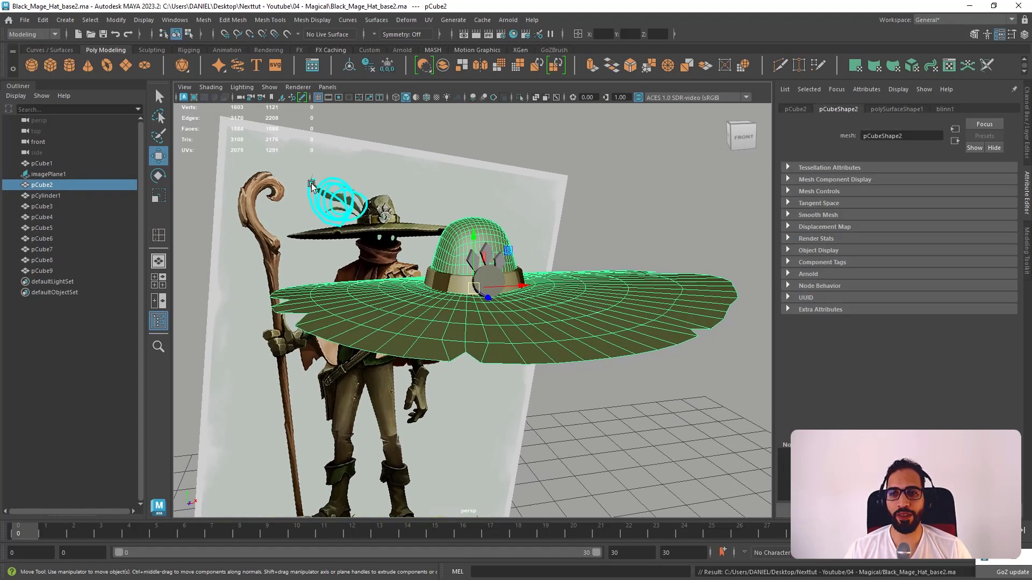
# - Hide the Attribute Editor to enlarge the viewport, and switch to the four-view layout
pyautogui.keyDown('alt'); pyautogui.moveTo(632, 210); pyautogui.dragTo(622, 202); pyautogui.keyUp('alt')
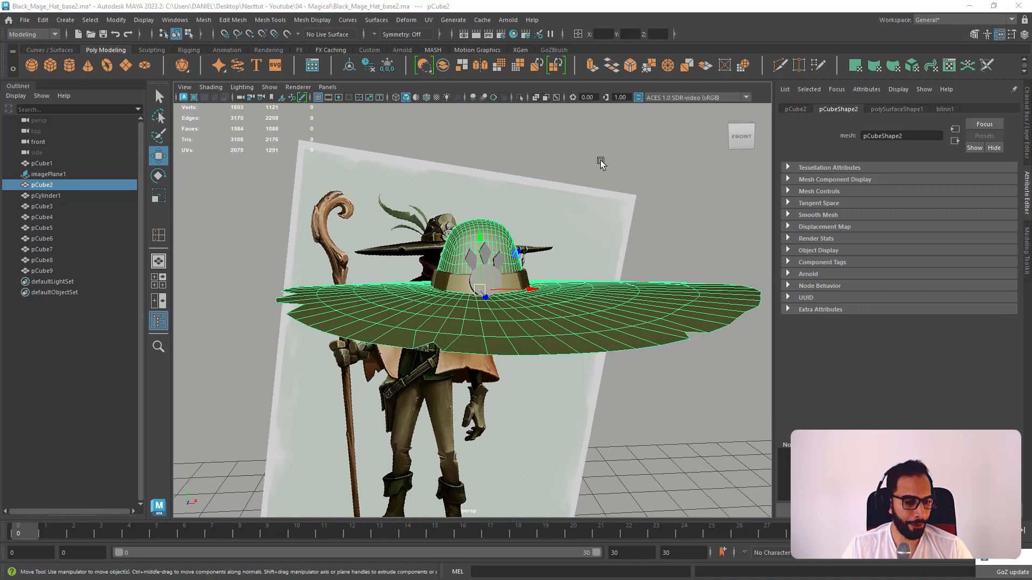
pyautogui.keyDown('alt'); pyautogui.moveTo(698, 261); pyautogui.dragTo(673, 281); pyautogui.keyUp('alt')
pyautogui.keyDown('alt'); pyautogui.moveTo(672, 281); pyautogui.dragTo(645, 279, button='right'); pyautogui.keyUp('alt')
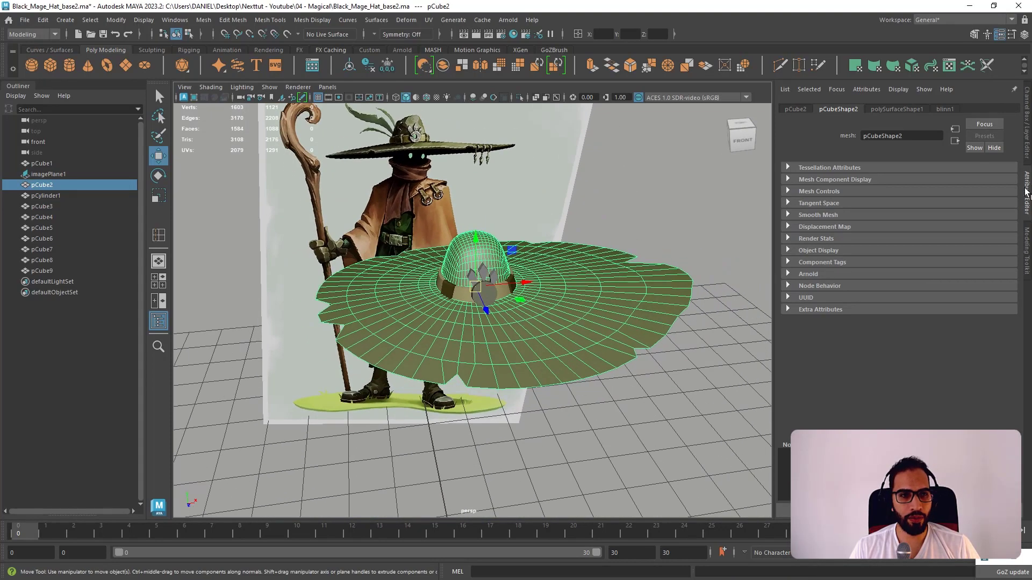
pyautogui.click(1027, 191)
pyautogui.keyDown('alt'); pyautogui.moveTo(788, 279); pyautogui.dragTo(770, 257); pyautogui.keyUp('alt')
pyautogui.keyDown('alt'); pyautogui.moveTo(673, 373); pyautogui.dragTo(661, 322, button='right'); pyautogui.keyUp('alt')
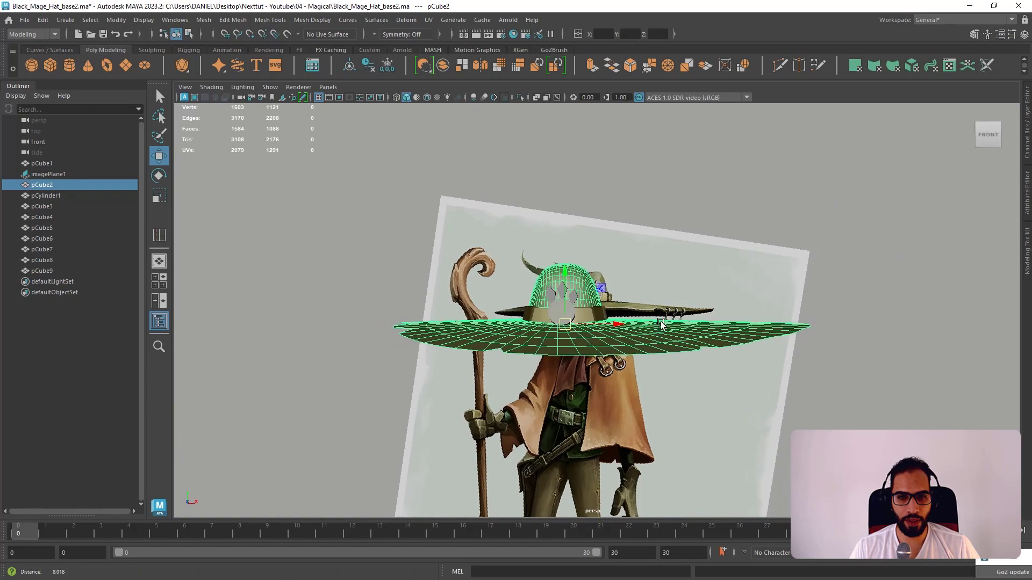
pyautogui.keyDown('alt'); pyautogui.moveTo(661, 322); pyautogui.dragTo(675, 334); pyautogui.keyUp('alt')
pyautogui.click(845, 295)
pyautogui.keyDown('alt'); pyautogui.moveTo(790, 323); pyautogui.dragTo(776, 356); pyautogui.keyUp('alt')
pyautogui.click(776, 359)
pyautogui.press('space')
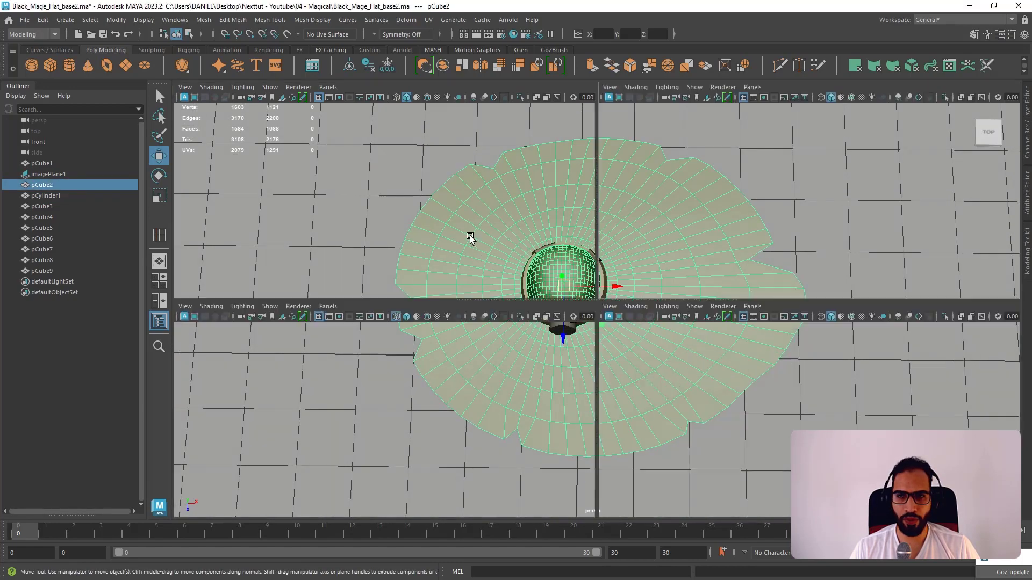
# - In the top view, shift a pair of border vertices along X to refine the lower-right outline of pCube2's brim
pyautogui.press('space')
pyautogui.scroll(-5, 586, 276)
pyautogui.scroll(2, 600, 304)
pyautogui.scroll(5, 657, 353)
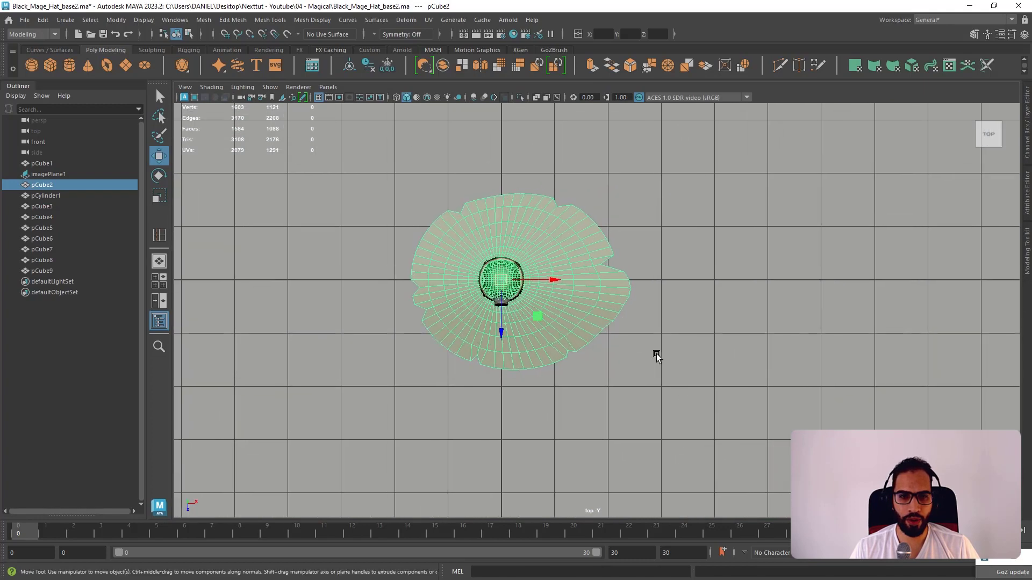
pyautogui.moveTo(624, 273); pyautogui.dragTo(595, 291, button='right')
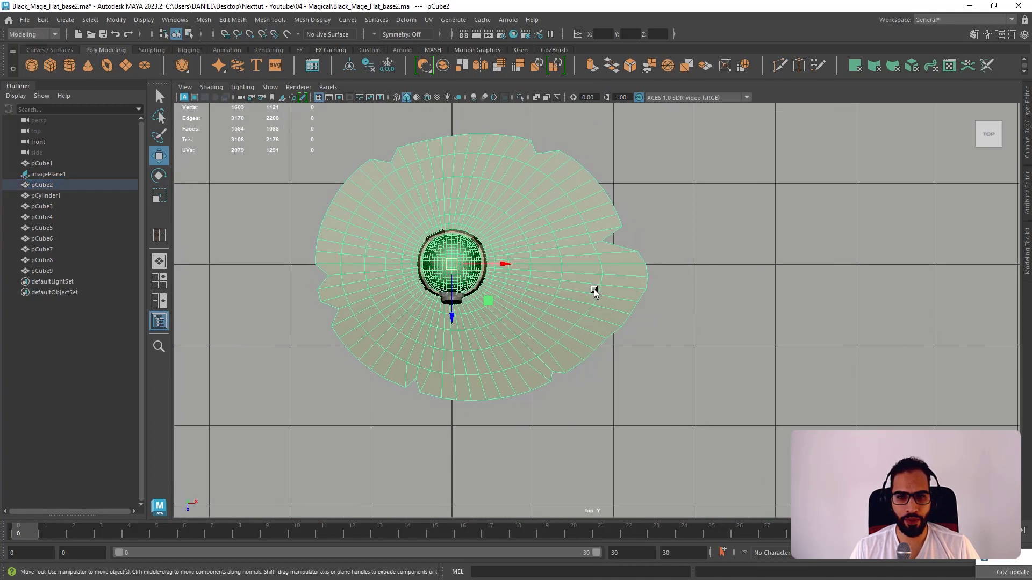
pyautogui.scroll(1, 596, 307)
pyautogui.moveTo(625, 356); pyautogui.dragTo(638, 352)
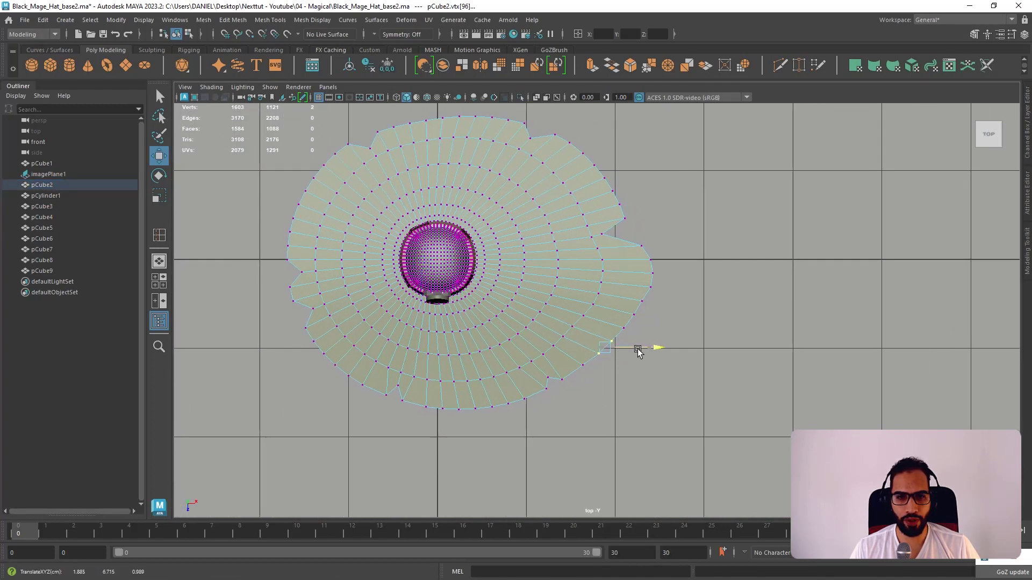
# - In the perspective view, shift the neighbouring pair of brim border vertices slightly along X and return to object mode
pyautogui.press('space')
pyautogui.press('space')
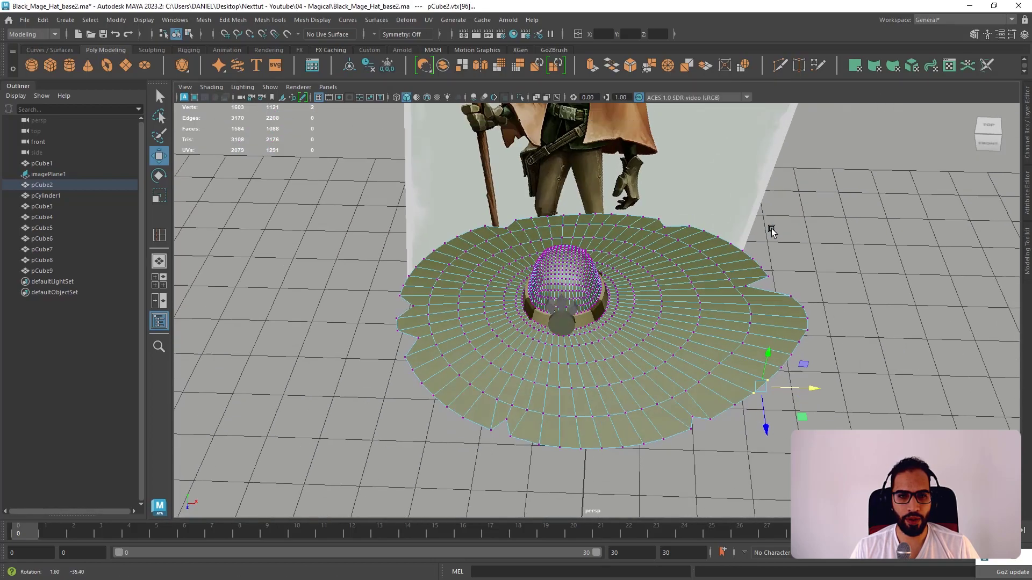
pyautogui.keyDown('alt'); pyautogui.moveTo(770, 226); pyautogui.dragTo(745, 318); pyautogui.keyUp('alt')
pyautogui.moveTo(744, 318); pyautogui.dragTo(790, 258, button='right')
pyautogui.click(869, 268)
pyautogui.keyDown('alt'); pyautogui.moveTo(876, 273); pyautogui.dragTo(871, 304); pyautogui.keyUp('alt')
pyautogui.hotkey('ctrl', 'z')
pyautogui.hotkey('ctrl', 'z')
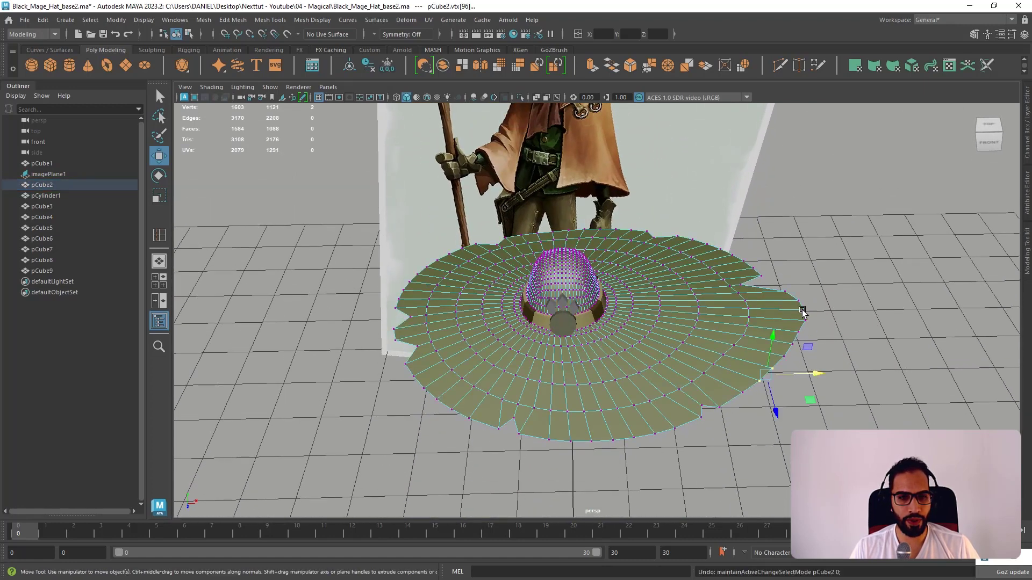
pyautogui.moveTo(806, 378); pyautogui.dragTo(804, 375)
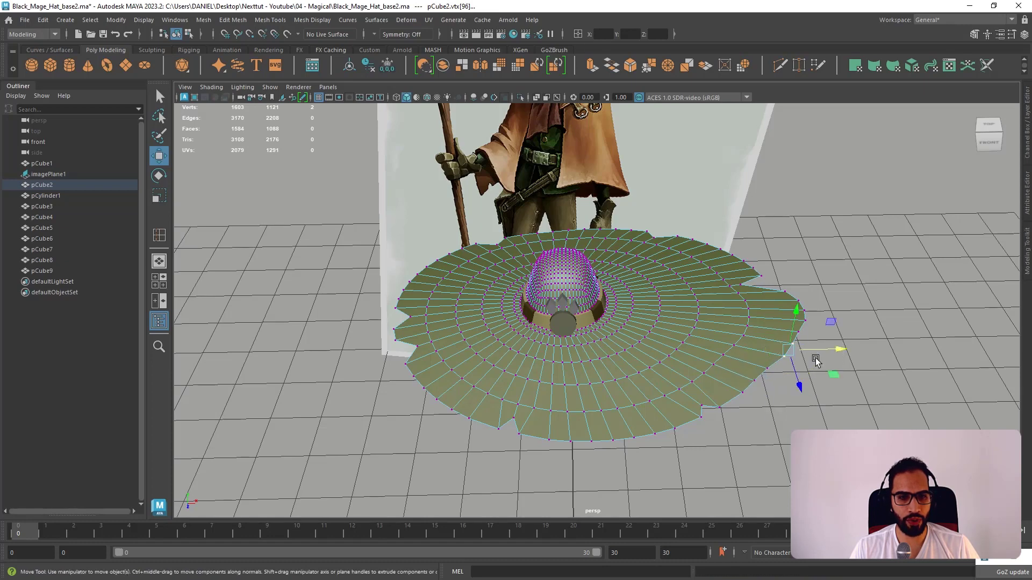
pyautogui.moveTo(826, 350); pyautogui.dragTo(829, 351)
pyautogui.moveTo(831, 317); pyautogui.dragTo(884, 277, button='right')
pyautogui.keyDown('alt'); pyautogui.moveTo(887, 281); pyautogui.dragTo(879, 258); pyautogui.keyUp('alt')
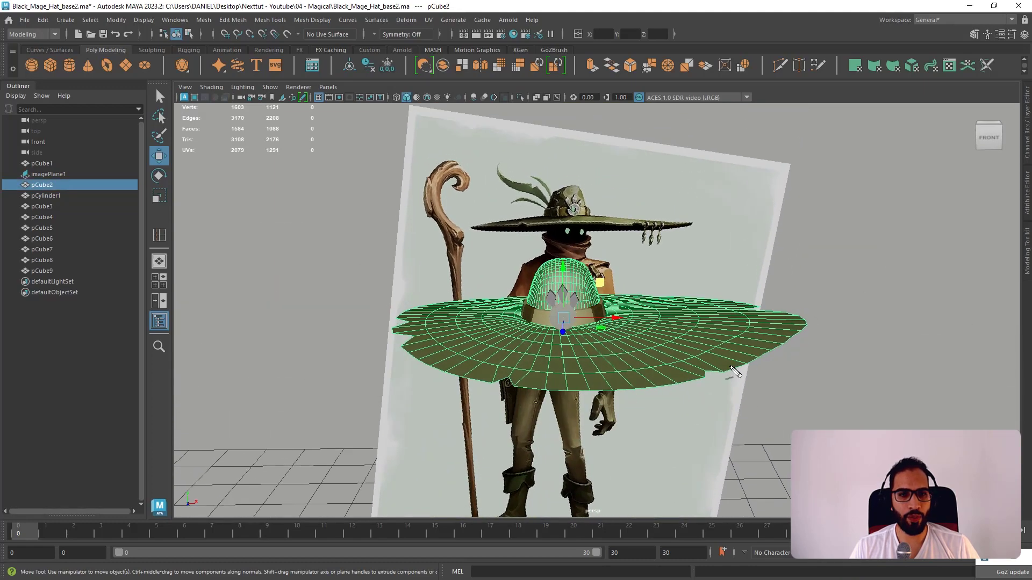
pyautogui.keyDown('alt'); pyautogui.moveTo(827, 279); pyautogui.dragTo(798, 332); pyautogui.keyUp('alt')
pyautogui.click(836, 288)
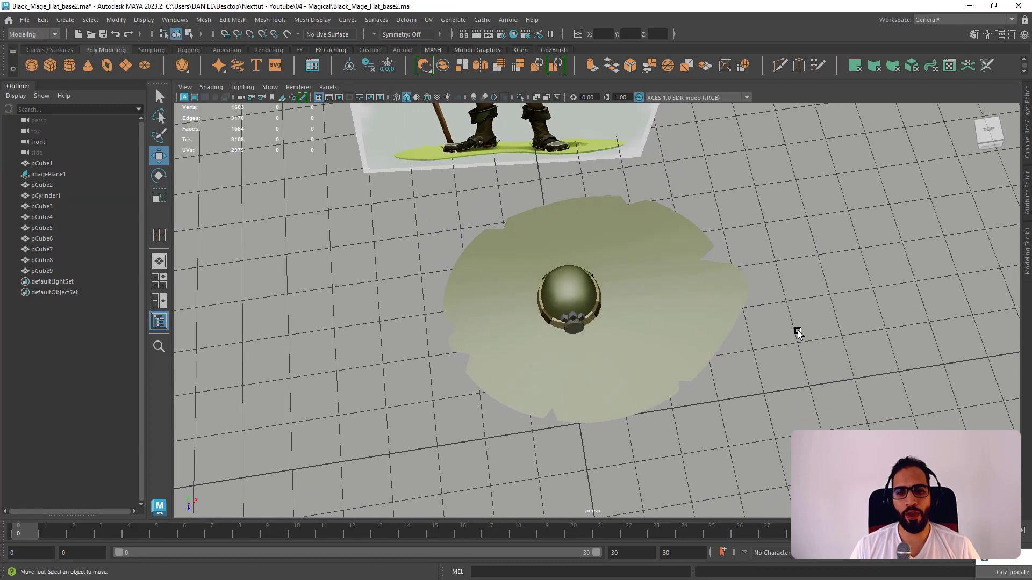
pyautogui.press('space')
pyautogui.press('space')
pyautogui.keyDown('alt'); pyautogui.moveTo(817, 202); pyautogui.dragTo(635, 285); pyautogui.keyUp('alt')
# - Try extruding the brim's open border edge loop downward to give the hat thickness
pyautogui.click(666, 325)
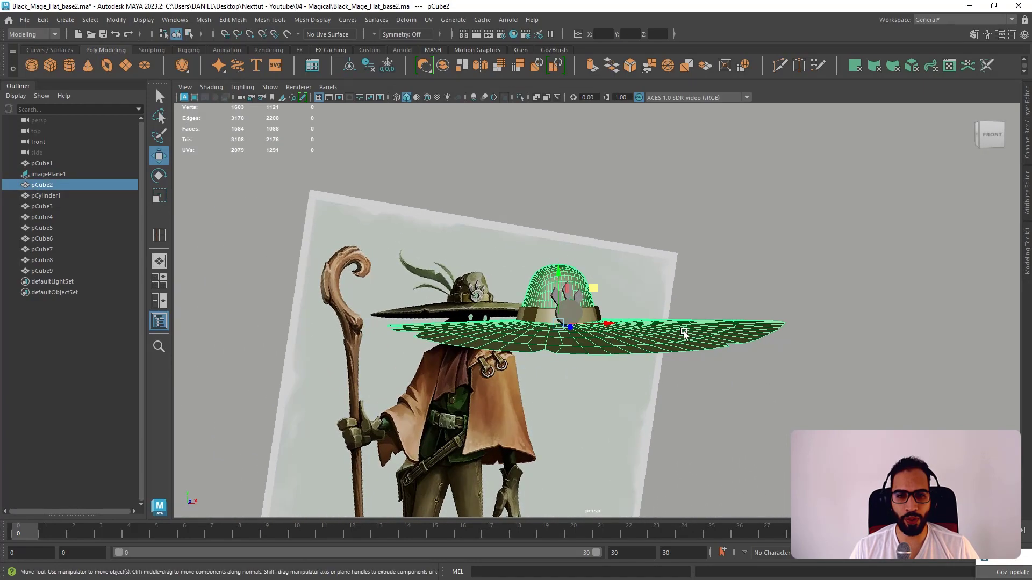
pyautogui.moveTo(684, 272); pyautogui.dragTo(682, 301, button='right')
pyautogui.keyDown('alt'); pyautogui.moveTo(682, 301); pyautogui.dragTo(670, 263); pyautogui.keyUp('alt')
pyautogui.moveTo(675, 211); pyautogui.dragTo(669, 185, button='right')
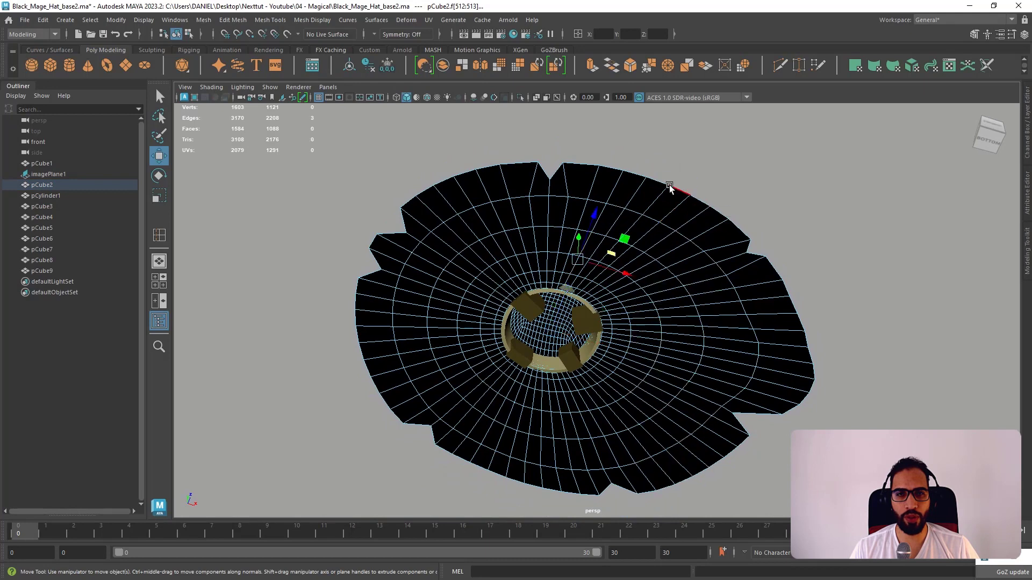
pyautogui.doubleClick(669, 186)
pyautogui.keyDown('alt'); pyautogui.moveTo(679, 258); pyautogui.dragTo(689, 337); pyautogui.keyUp('alt')
pyautogui.click(590, 65)
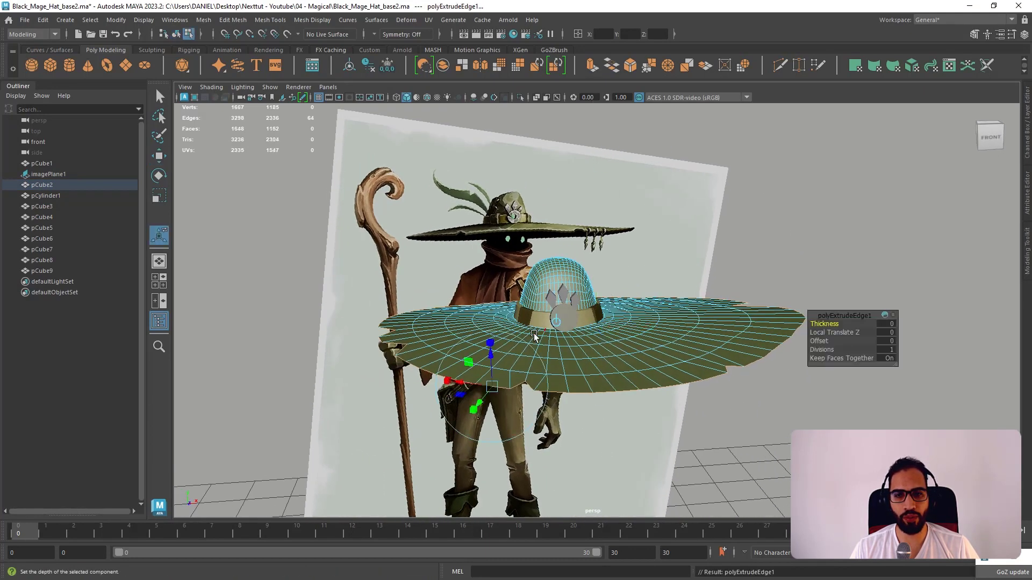
pyautogui.moveTo(493, 355); pyautogui.dragTo(493, 357)
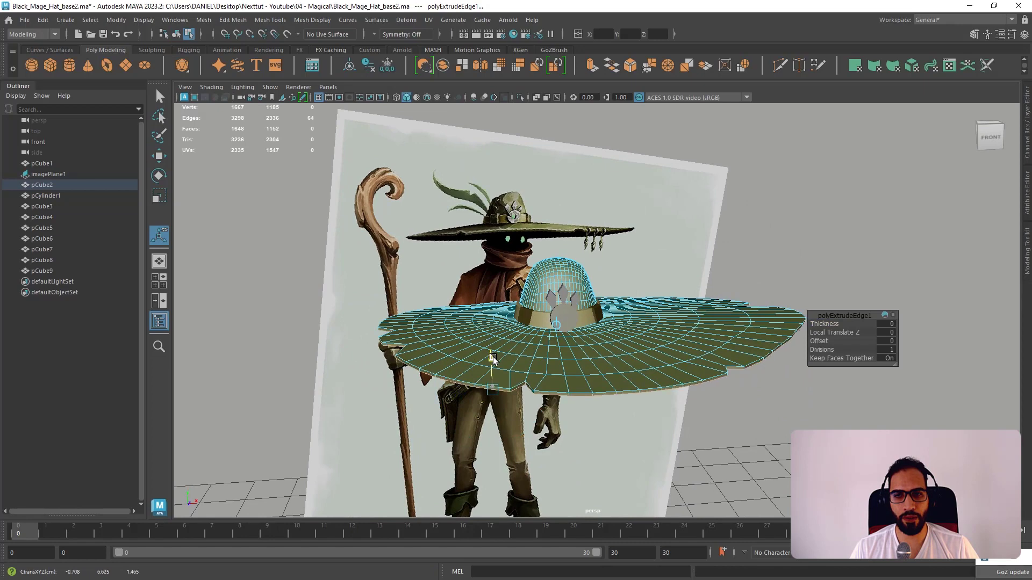
pyautogui.press('w')
# - Try a second extrusion of the brim's lower border loop, scaling it inward across the hat's underside
pyautogui.keyDown('alt'); pyautogui.moveTo(678, 312); pyautogui.dragTo(669, 292); pyautogui.keyUp('alt')
pyautogui.moveTo(690, 328); pyautogui.dragTo(758, 258, button='right')
pyautogui.click(810, 265)
pyautogui.keyDown('alt'); pyautogui.moveTo(810, 264); pyautogui.dragTo(752, 335); pyautogui.keyUp('alt')
pyautogui.click(727, 295)
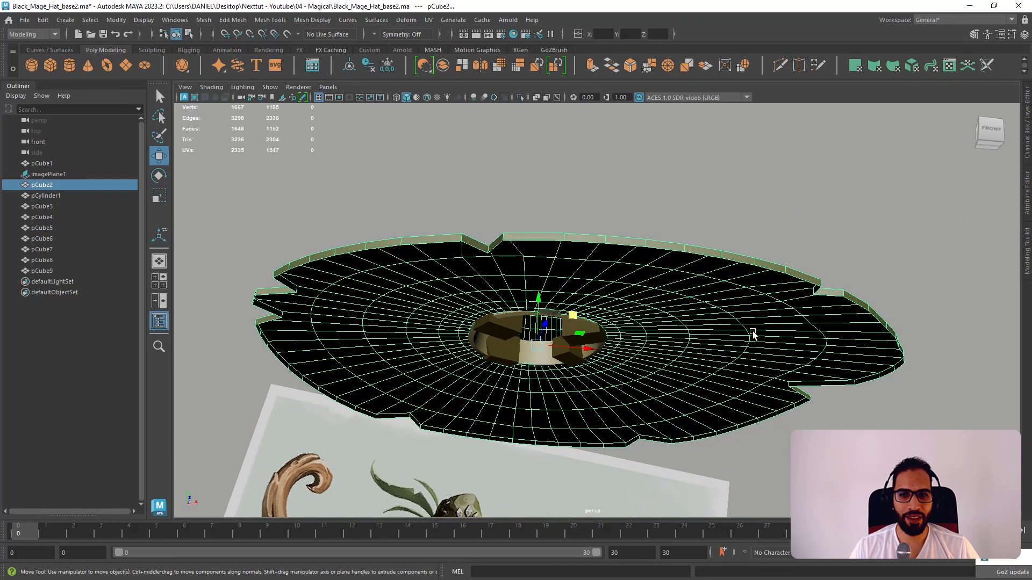
pyautogui.moveTo(710, 273); pyautogui.dragTo(698, 240, button='right')
pyautogui.doubleClick(696, 246)
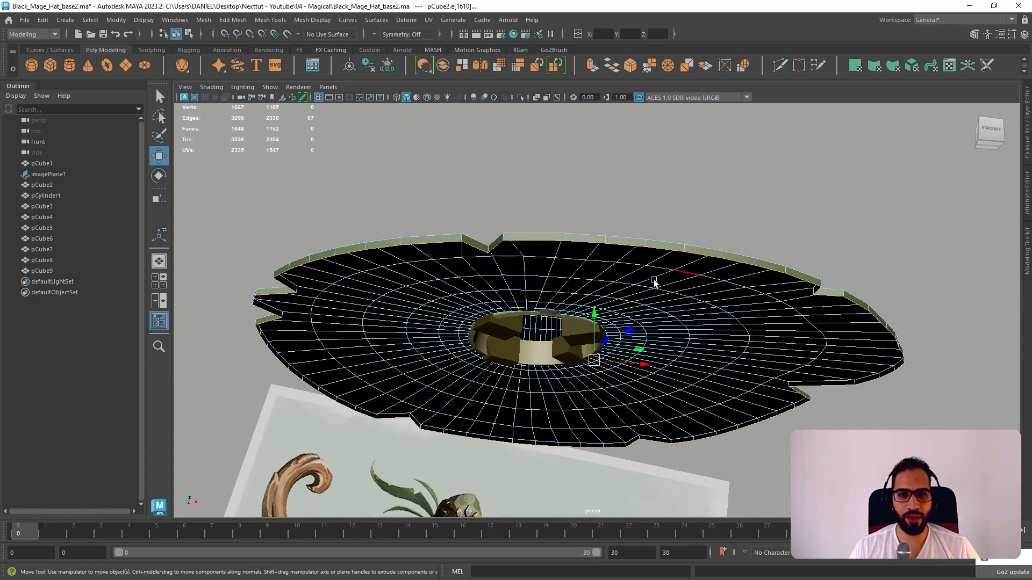
pyautogui.keyDown('alt'); pyautogui.moveTo(654, 282); pyautogui.dragTo(662, 177); pyautogui.keyUp('alt')
pyautogui.hotkey('ctrl', 'e')
pyautogui.moveTo(661, 308)
pyautogui.keyDown('alt'); pyautogui.mouseDown()
pyautogui.moveTo(670, 285)
pyautogui.moveTo(663, 249)
pyautogui.moveTo(587, 256)
pyautogui.moveTo(640, 305)
pyautogui.moveTo(591, 358)
pyautogui.moveTo(549, 365)
pyautogui.moveTo(588, 357)
pyautogui.moveTo(570, 333)
pyautogui.moveTo(575, 396)
pyautogui.moveTo(583, 338)
pyautogui.moveTo(638, 376)
pyautogui.moveTo(611, 346)
pyautogui.moveTo(578, 349)
pyautogui.moveTo(597, 366)
pyautogui.moveTo(623, 371)
pyautogui.moveTo(666, 352)
pyautogui.moveTo(666, 368)
pyautogui.moveTo(662, 297)
pyautogui.mouseUp(); pyautogui.keyUp('alt')
pyautogui.press('r')
# - Undo both brim extrusions and the border edge selections
pyautogui.hotkey('ctrl', 'z')
pyautogui.hotkey('ctrl', 'z')
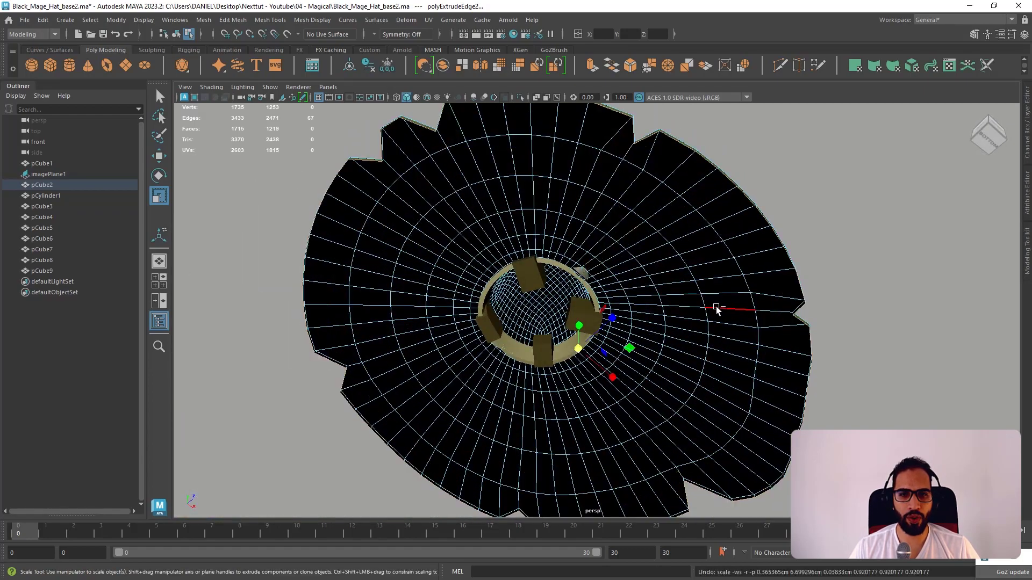
pyautogui.hotkey('ctrl', 'z')
pyautogui.hotkey('ctrl', 'z')
pyautogui.hotkey('ctrl', 'z')
pyautogui.hotkey('ctrl', 'z')
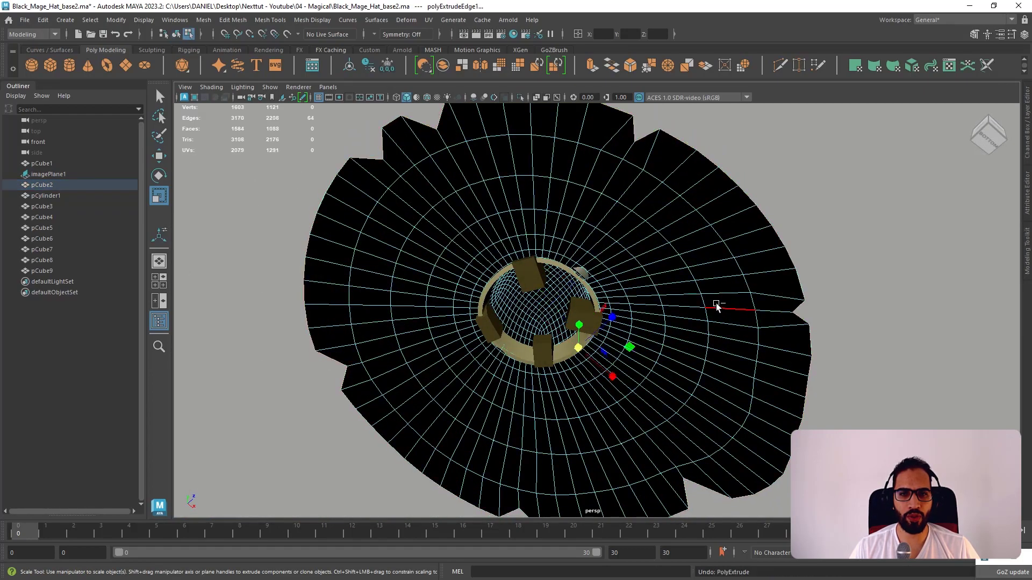
pyautogui.hotkey('ctrl', 'z')
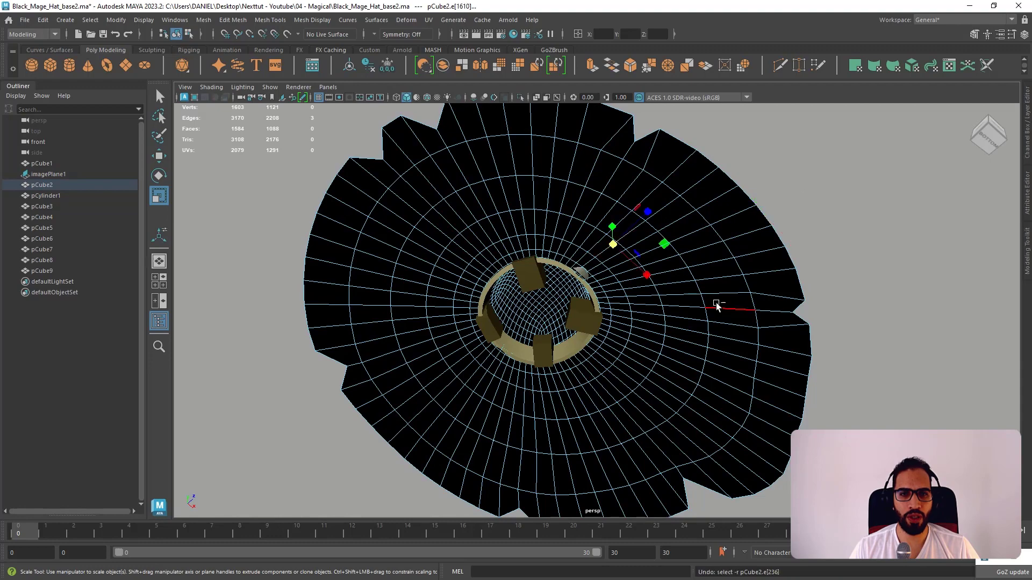
pyautogui.hotkey('ctrl', 'z')
# - Select the brim's entire outer border edge loop in edge mode
pyautogui.keyDown('alt'); pyautogui.moveTo(753, 279); pyautogui.dragTo(798, 333); pyautogui.keyUp('alt')
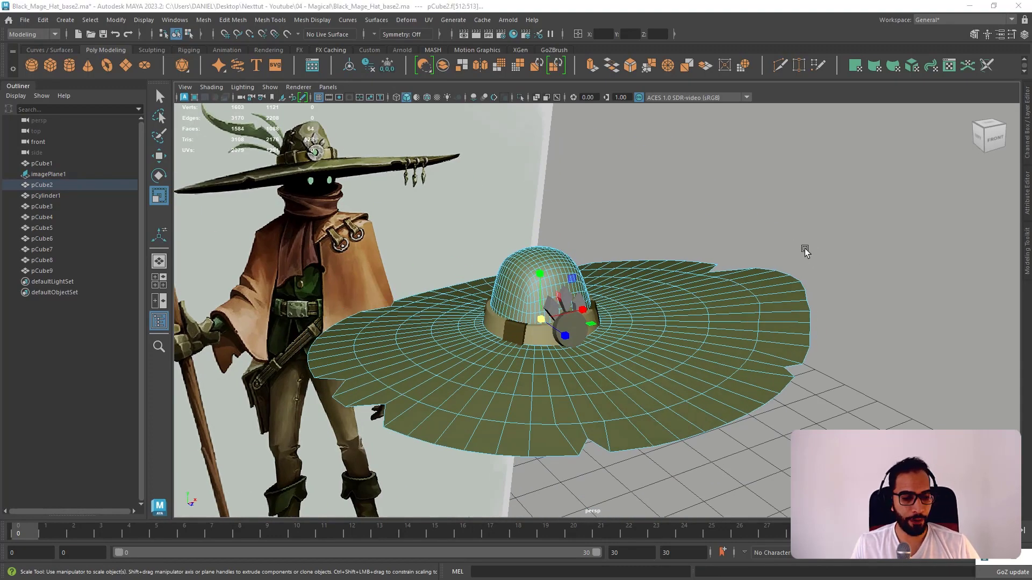
pyautogui.keyDown('alt'); pyautogui.moveTo(782, 364); pyautogui.dragTo(714, 438); pyautogui.keyUp('alt')
pyautogui.click(713, 438)
pyautogui.moveTo(710, 420); pyautogui.dragTo(720, 445, button='right')
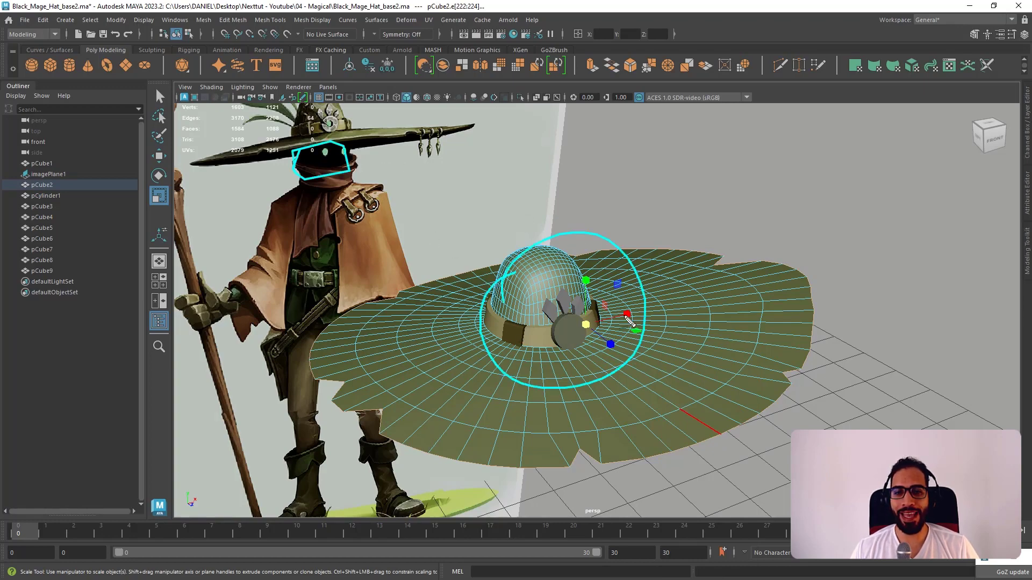
# - Examine the hat's open underside and the brim's thin edge, comparing them with the reference character's hat
pyautogui.keyDown('alt'); pyautogui.moveTo(779, 223); pyautogui.dragTo(564, 281); pyautogui.keyUp('alt')
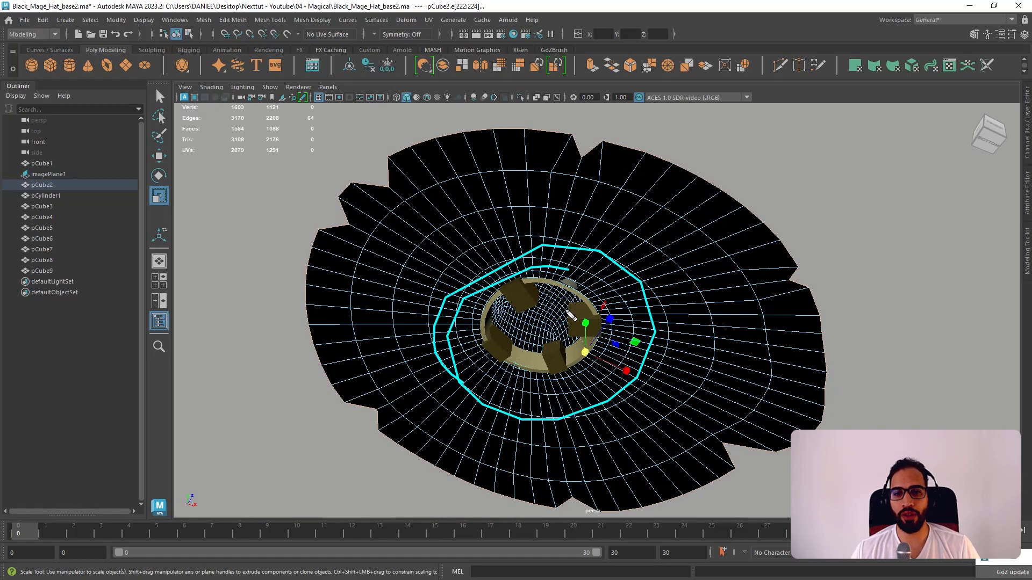
pyautogui.press('Escape')
pyautogui.keyDown('alt'); pyautogui.moveTo(788, 216); pyautogui.dragTo(714, 301); pyautogui.keyUp('alt')
pyautogui.keyDown('alt'); pyautogui.moveTo(652, 289); pyautogui.dragTo(631, 262, button='middle'); pyautogui.keyUp('alt')
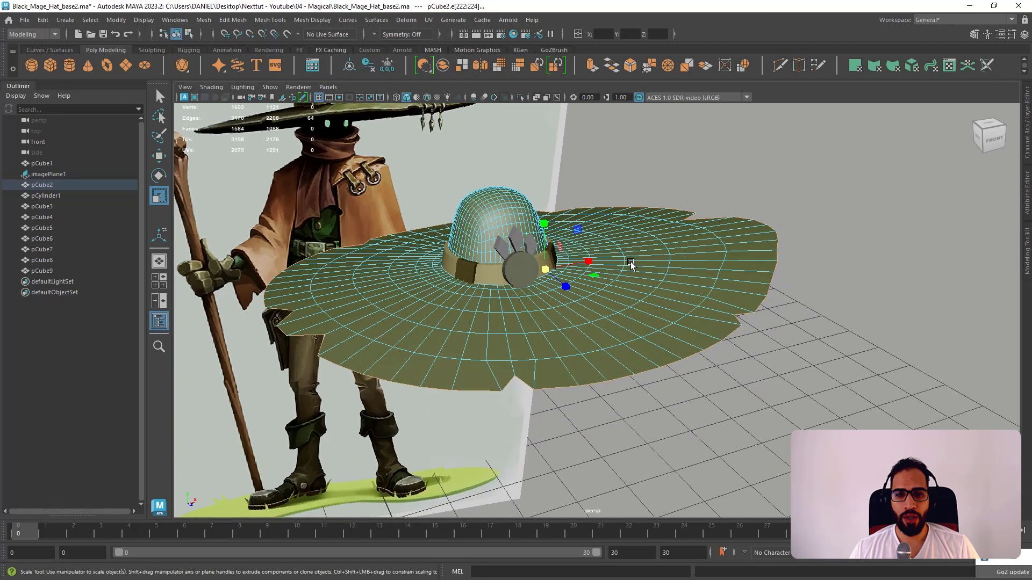
pyautogui.keyDown('alt'); pyautogui.moveTo(631, 263); pyautogui.dragTo(607, 253); pyautogui.keyUp('alt')
pyautogui.keyDown('alt'); pyautogui.moveTo(609, 279); pyautogui.dragTo(640, 282, button='middle'); pyautogui.keyUp('alt')
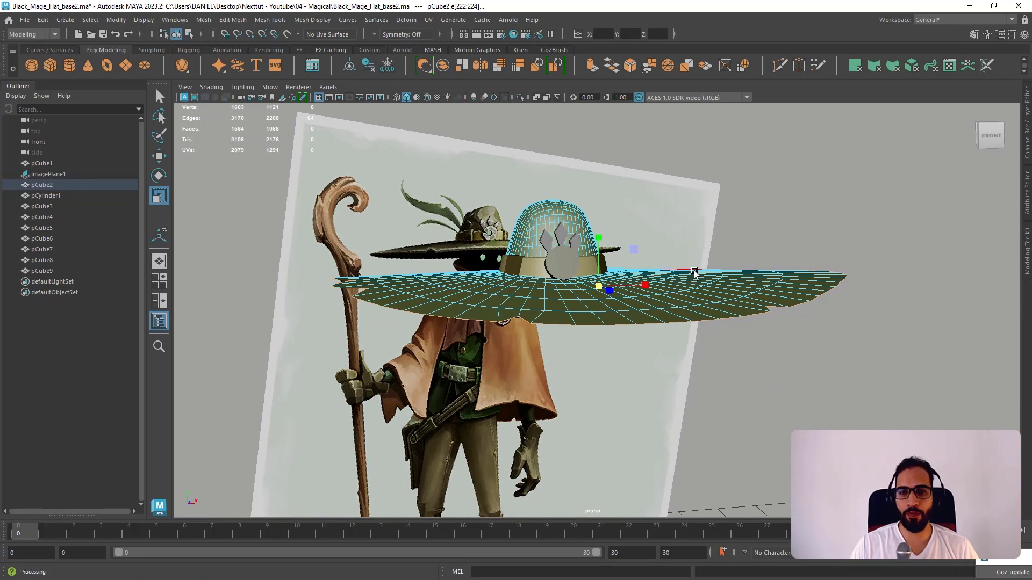
pyautogui.keyDown('alt'); pyautogui.moveTo(693, 274); pyautogui.dragTo(730, 300); pyautogui.keyUp('alt')
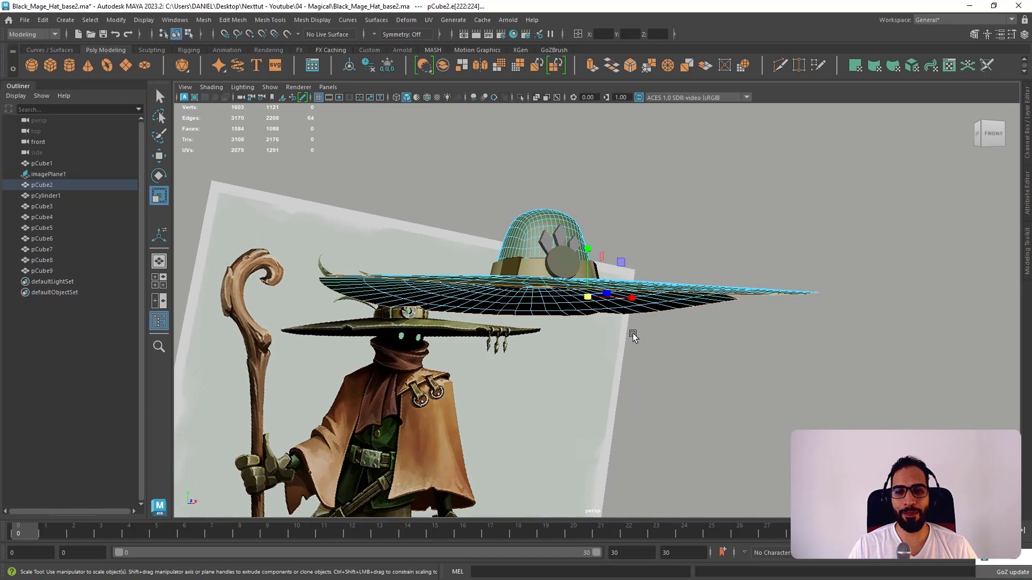
pyautogui.keyDown('alt'); pyautogui.moveTo(633, 336); pyautogui.dragTo(693, 408); pyautogui.keyUp('alt')
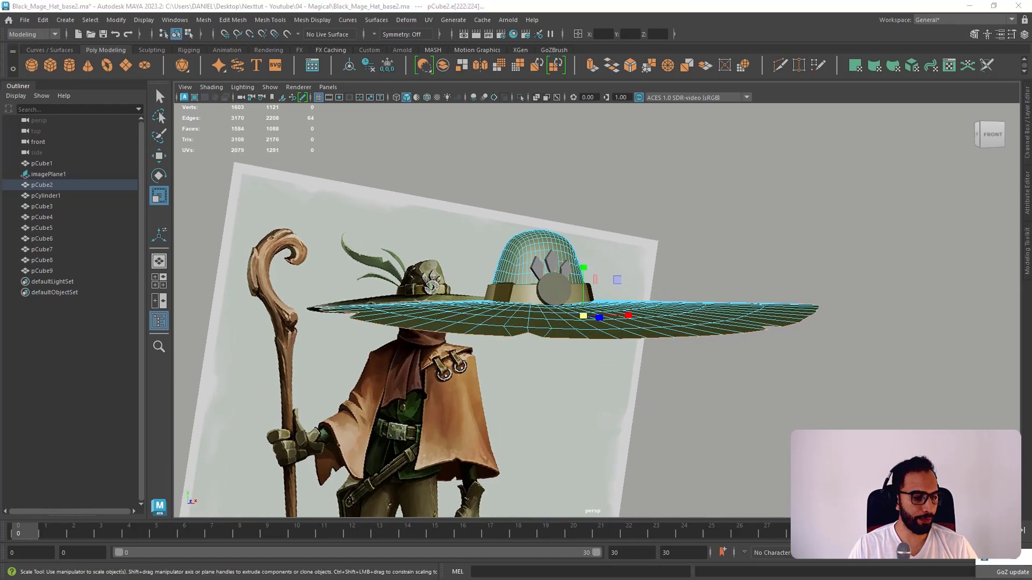
pyautogui.keyDown('alt'); pyautogui.moveTo(704, 321); pyautogui.dragTo(608, 111); pyautogui.keyUp('alt')
# - Extrude the selected brim border edges and move them straight down to thicken the brim
pyautogui.press('w')
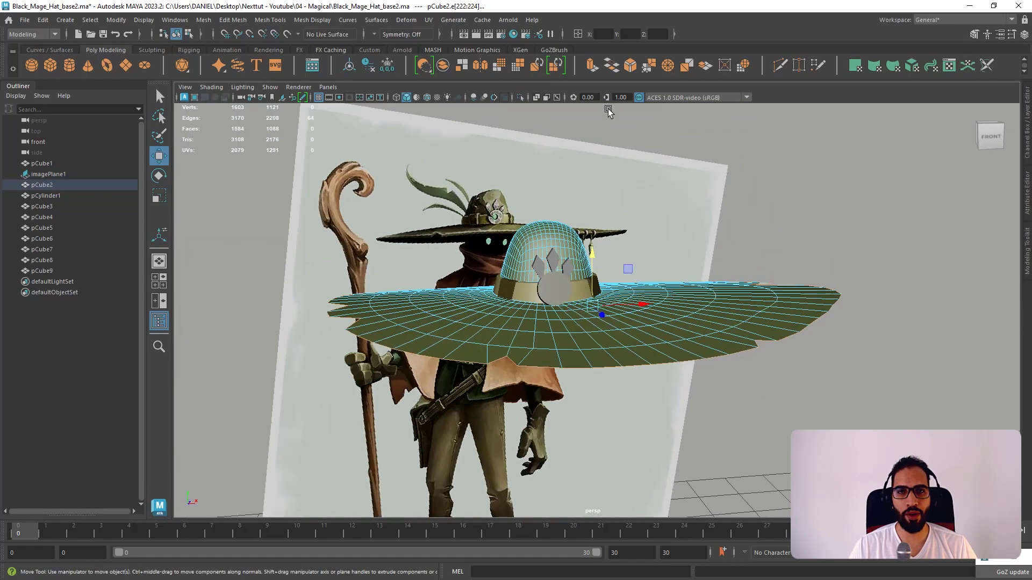
pyautogui.click(592, 65)
pyautogui.press('w')
pyautogui.moveTo(593, 272); pyautogui.dragTo(596, 277)
# - Compare the brim's thickness with the reference in the front view and adjust the extruded border's height
pyautogui.keyDown('alt'); pyautogui.moveTo(573, 344); pyautogui.dragTo(540, 349); pyautogui.keyUp('alt')
pyautogui.press('space')
pyautogui.press('space')
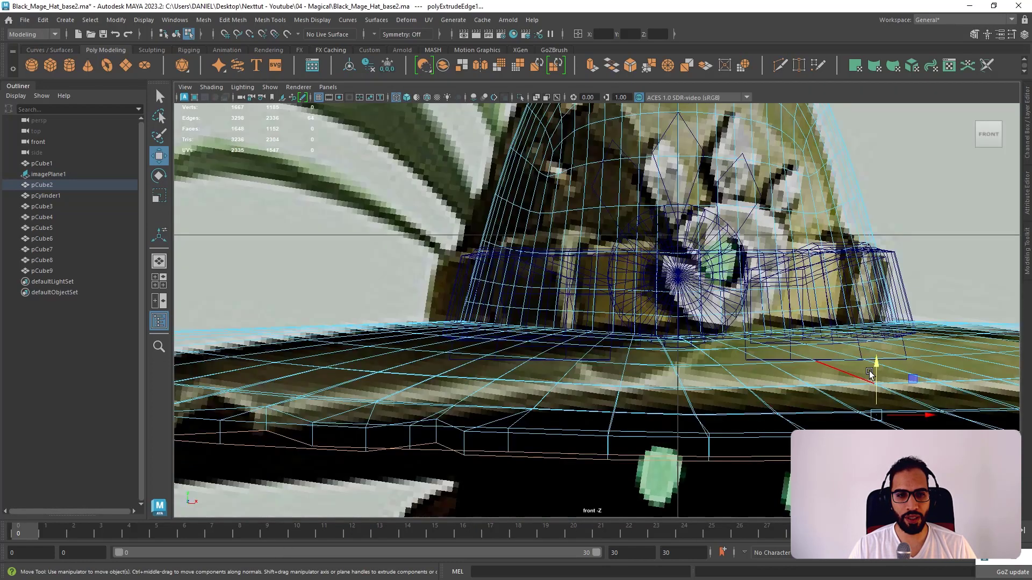
pyautogui.scroll(-3, 876, 371)
pyautogui.press('space')
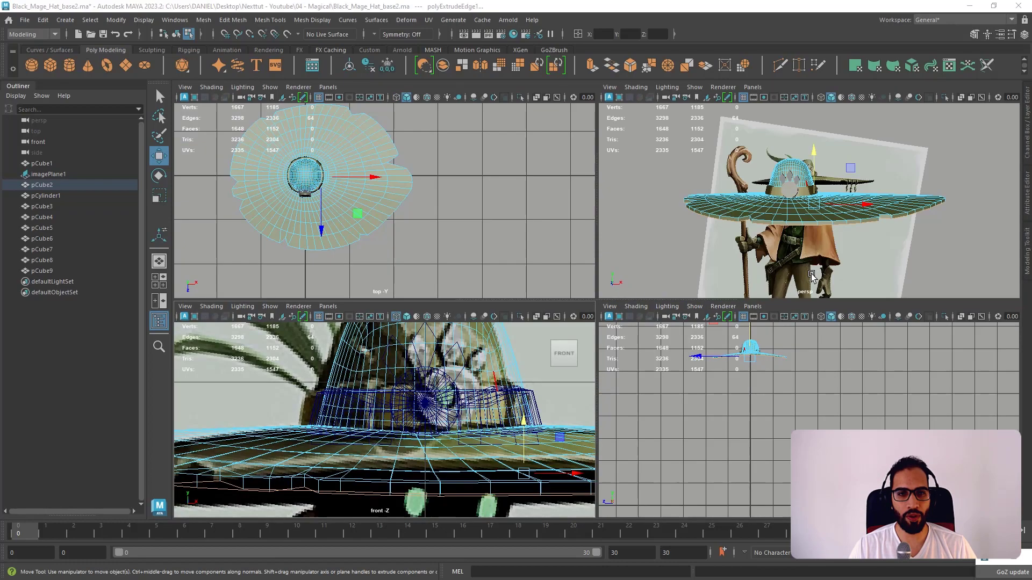
pyautogui.press('space')
pyautogui.keyDown('alt'); pyautogui.moveTo(689, 269); pyautogui.dragTo(718, 297); pyautogui.keyUp('alt')
pyautogui.click(776, 308)
pyautogui.keyDown('alt'); pyautogui.moveTo(718, 297); pyautogui.dragTo(811, 430, button='right'); pyautogui.keyUp('alt')
pyautogui.doubleClick(731, 330)
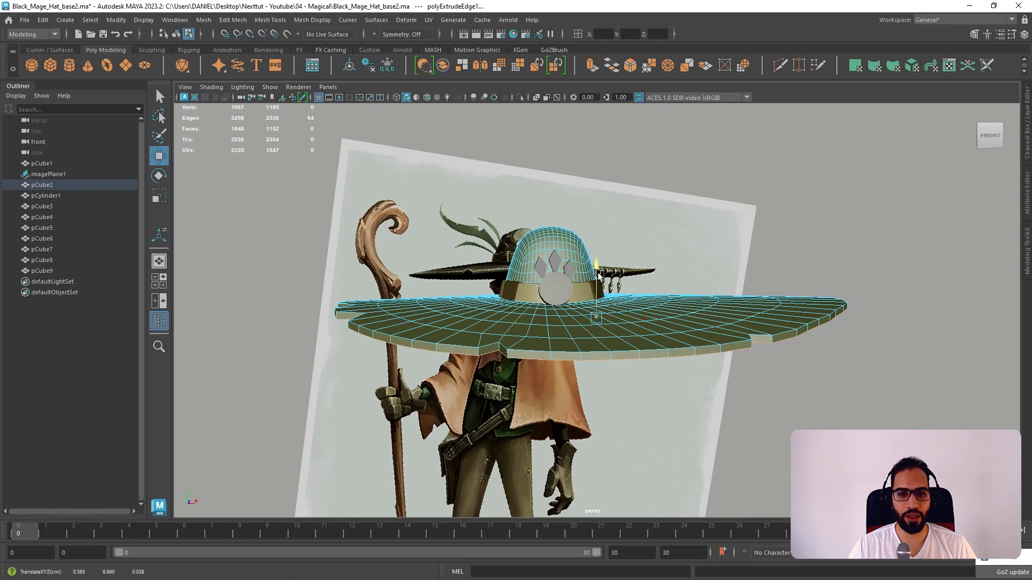
pyautogui.keyDown('alt'); pyautogui.moveTo(613, 272); pyautogui.dragTo(620, 308, button='right'); pyautogui.keyUp('alt')
pyautogui.moveTo(596, 273); pyautogui.dragTo(693, 254)
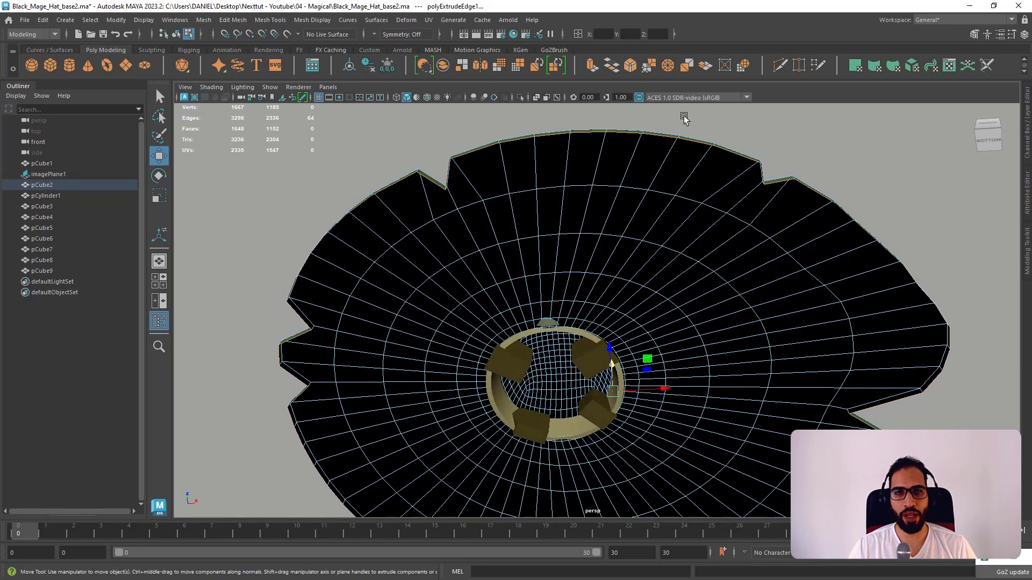
# - Extrude the lower border loop again and scale it uniformly inward across the underside toward the crown
pyautogui.hotkey('ctrl', 'e')
pyautogui.press('r')
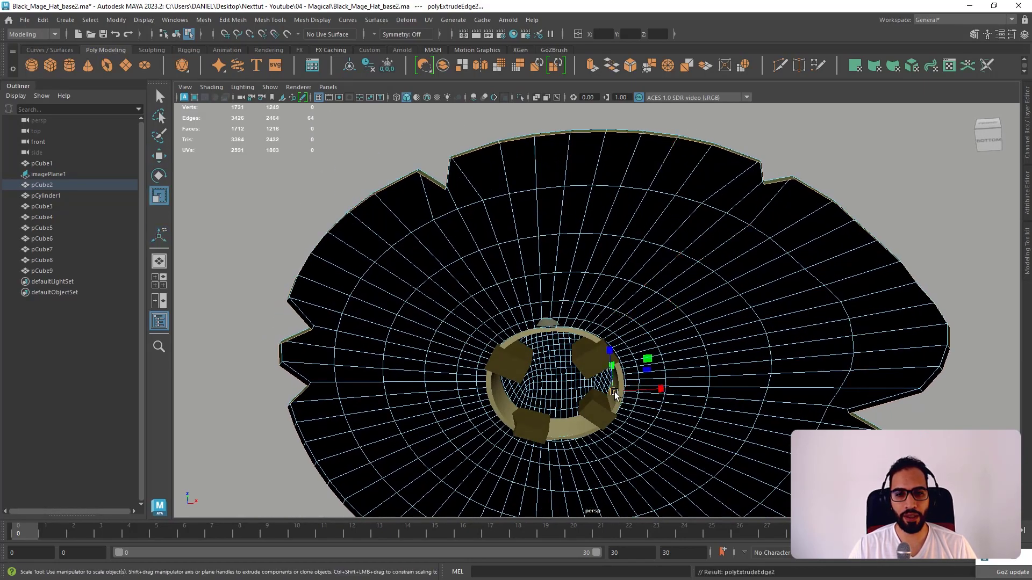
pyautogui.moveTo(615, 391); pyautogui.dragTo(497, 337)
pyautogui.scroll(-1, 590, 283)
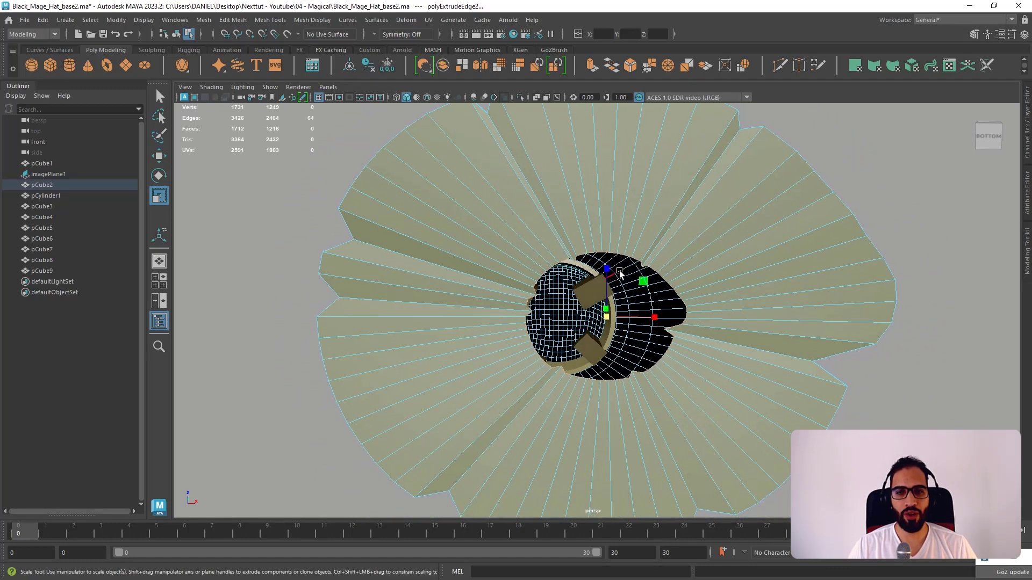
pyautogui.keyDown('shift'); pyautogui.moveTo(624, 259); pyautogui.dragTo(612, 396, button='right'); pyautogui.keyUp('shift')
pyautogui.press('w')
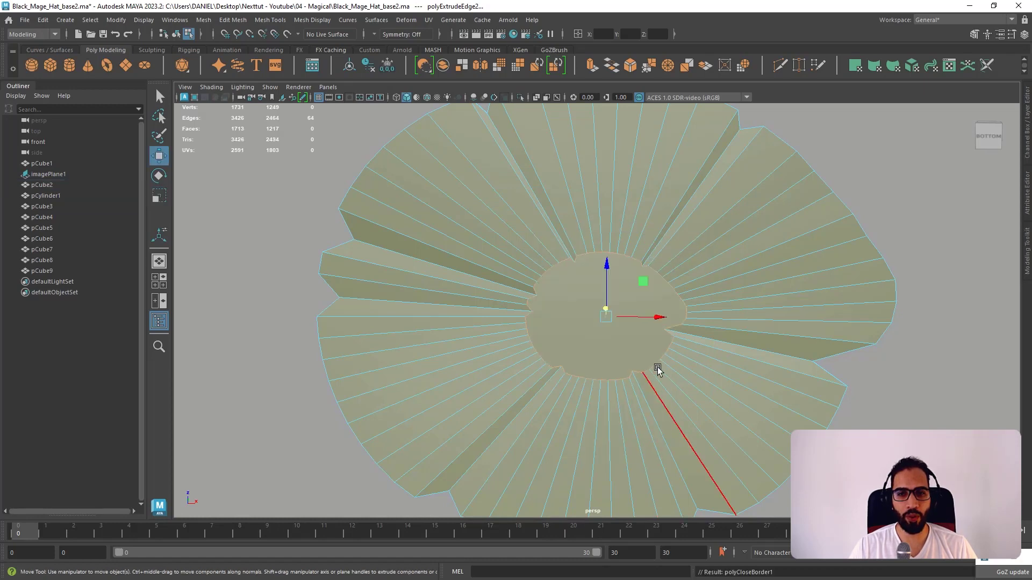
pyautogui.hotkey('ctrl', 'z')
# - Close the central opening on the hat's underside with Fill Hole
pyautogui.keyDown('shift'); pyautogui.moveTo(638, 299); pyautogui.dragTo(678, 445, button='right'); pyautogui.keyUp('shift')
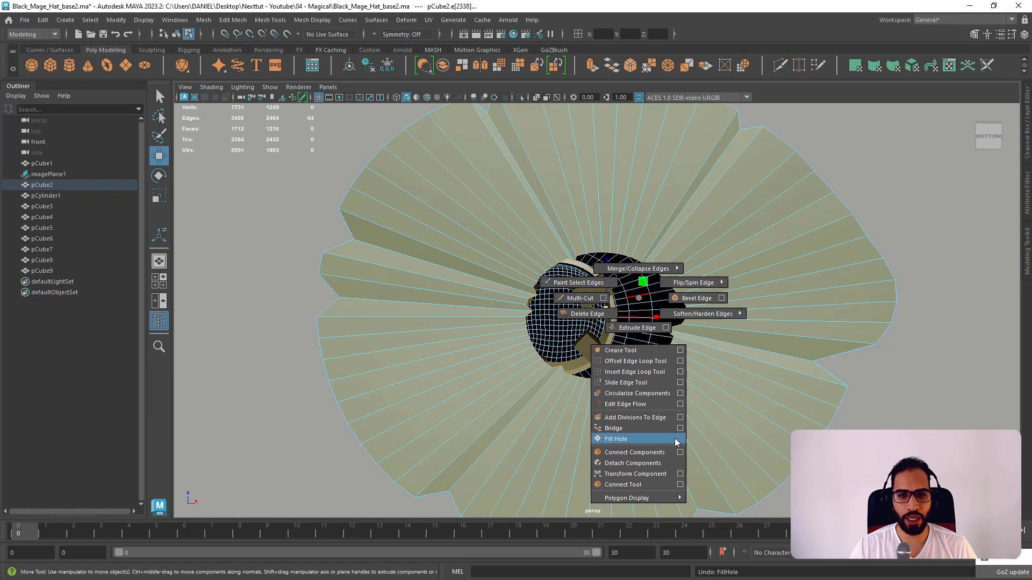
pyautogui.keyDown('shift'); pyautogui.moveTo(673, 440); pyautogui.dragTo(673, 440, button='right'); pyautogui.keyUp('shift')
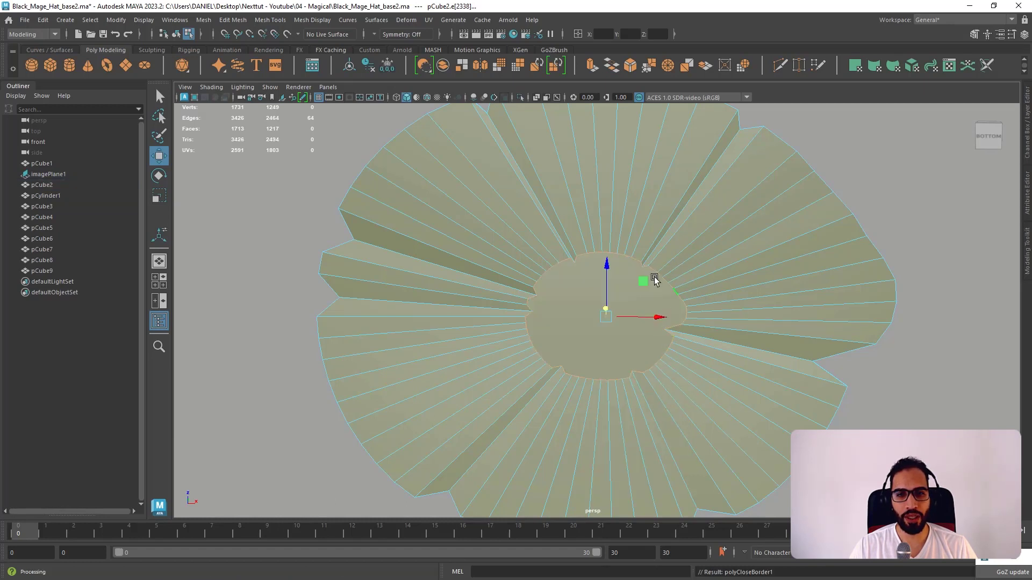
pyautogui.press('Escape')
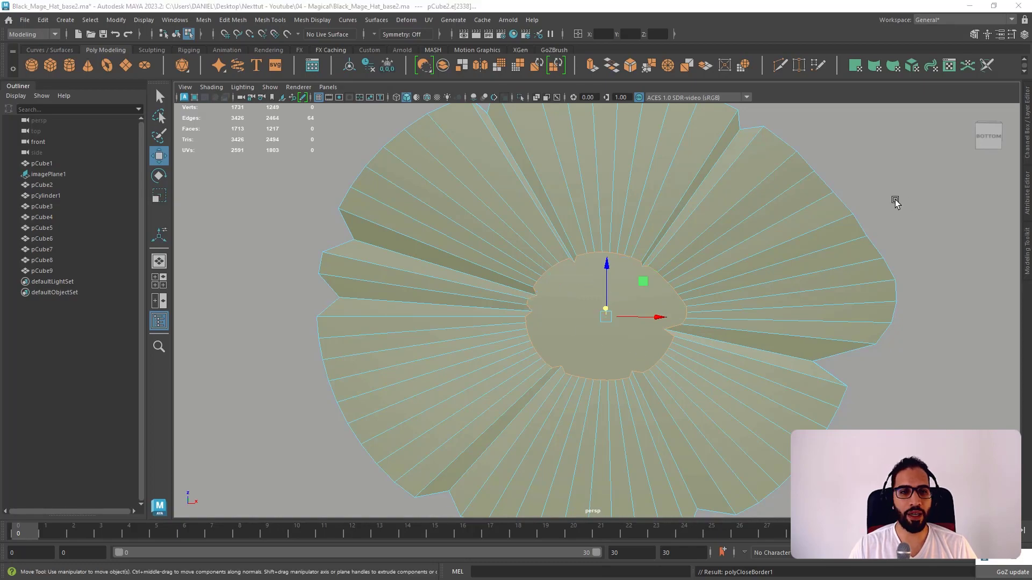
# - Undo the hole fill on the hat's underside and compare the brim with the reference in the front view
pyautogui.keyDown('alt'); pyautogui.moveTo(896, 201); pyautogui.dragTo(882, 242); pyautogui.keyUp('alt')
pyautogui.hotkey('ctrl', 'z')
pyautogui.moveTo(704, 295)
pyautogui.keyDown('alt'); pyautogui.mouseDown()
pyautogui.moveTo(689, 312)
pyautogui.moveTo(682, 272)
pyautogui.moveTo(621, 305)
pyautogui.moveTo(637, 290)
pyautogui.moveTo(666, 314)
pyautogui.moveTo(664, 258)
pyautogui.moveTo(594, 373)
pyautogui.mouseUp(); pyautogui.keyUp('alt')
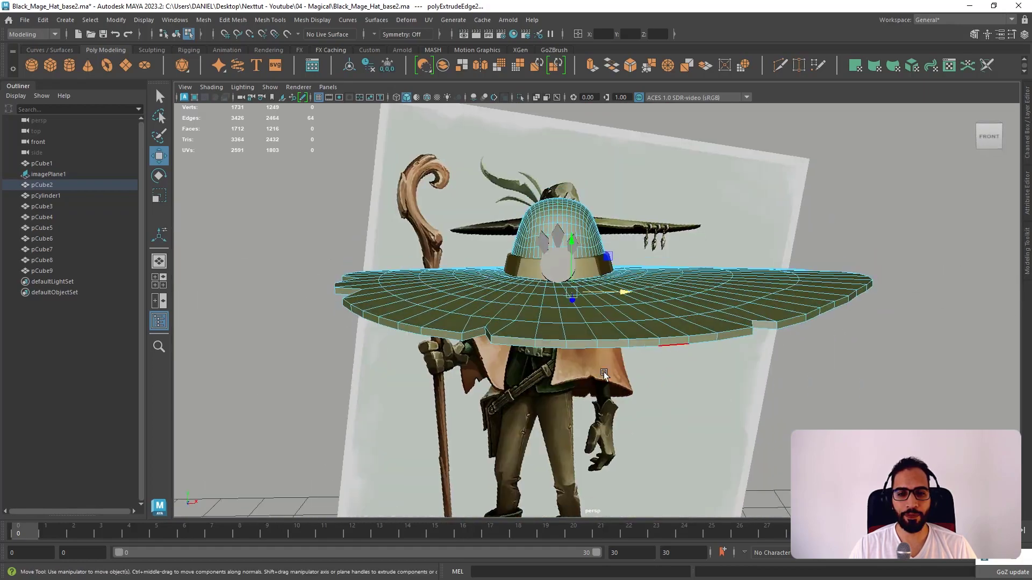
pyautogui.press('space')
pyautogui.press('space')
pyautogui.keyDown('alt'); pyautogui.moveTo(529, 436); pyautogui.dragTo(498, 386, button='middle'); pyautogui.keyUp('alt')
pyautogui.scroll(-5, 590, 345)
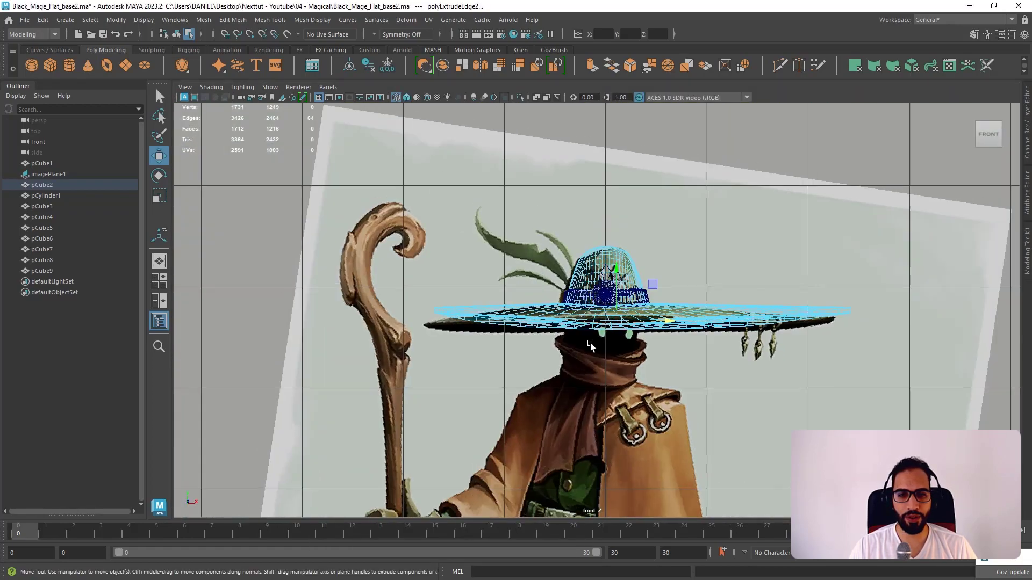
pyautogui.press('space')
pyautogui.press('space')
pyautogui.moveTo(711, 256)
pyautogui.keyDown('alt'); pyautogui.mouseDown()
pyautogui.moveTo(744, 221)
pyautogui.moveTo(643, 269)
pyautogui.moveTo(656, 237)
pyautogui.moveTo(622, 251)
pyautogui.moveTo(628, 300)
pyautogui.moveTo(634, 261)
pyautogui.moveTo(637, 275)
pyautogui.moveTo(538, 225)
pyautogui.moveTo(549, 252)
pyautogui.moveTo(618, 269)
pyautogui.moveTo(680, 240)
pyautogui.mouseUp(); pyautogui.keyUp('alt')
pyautogui.scroll(4, 654, 323)
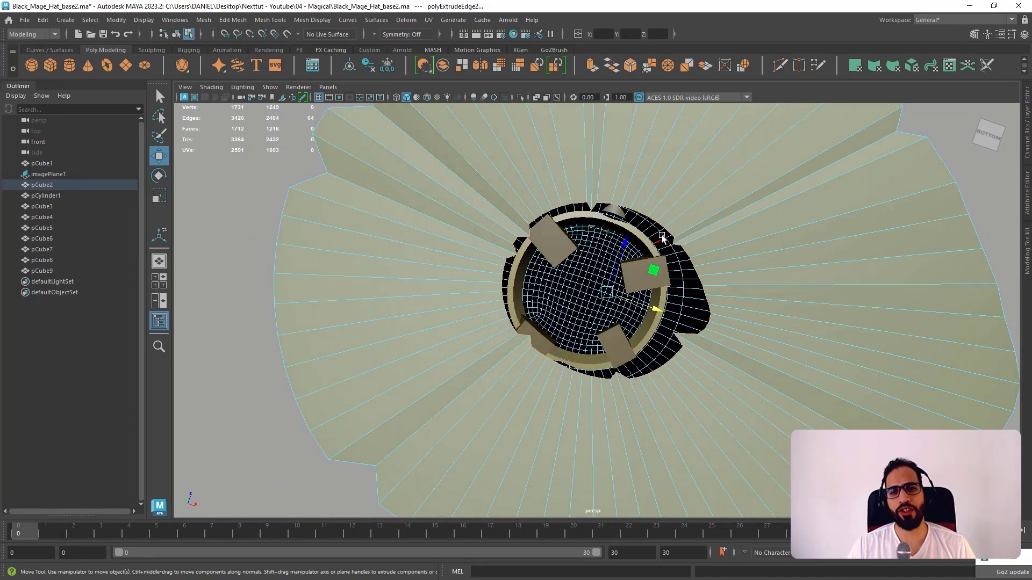
# - Convert the underside's inner border loop to a vertex selection and merge those vertices to their center
pyautogui.keyDown('shift'); pyautogui.rightClick(661, 213); pyautogui.keyUp('shift')
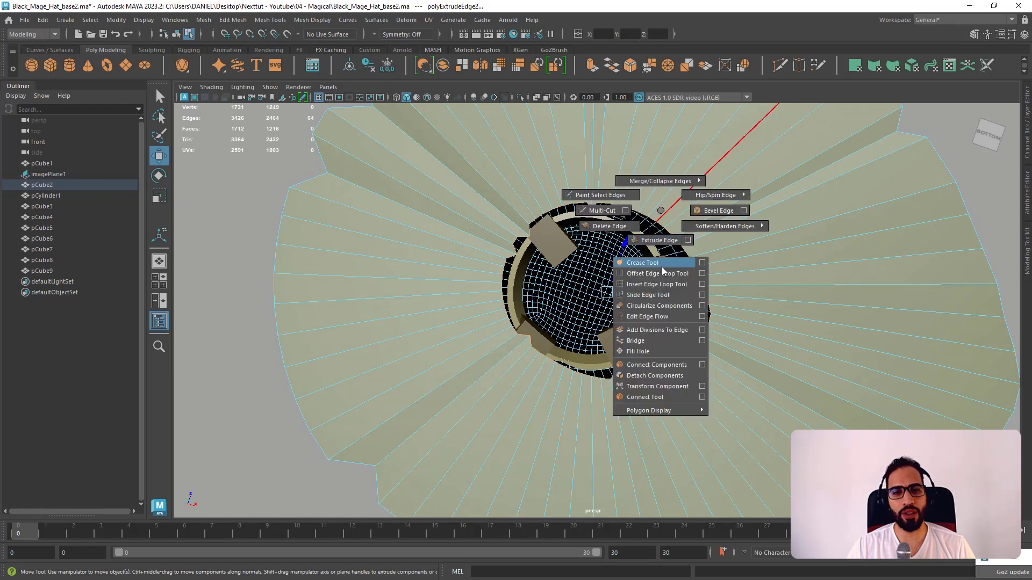
pyautogui.keyDown('shift'); pyautogui.rightClick(649, 212); pyautogui.keyUp('shift')
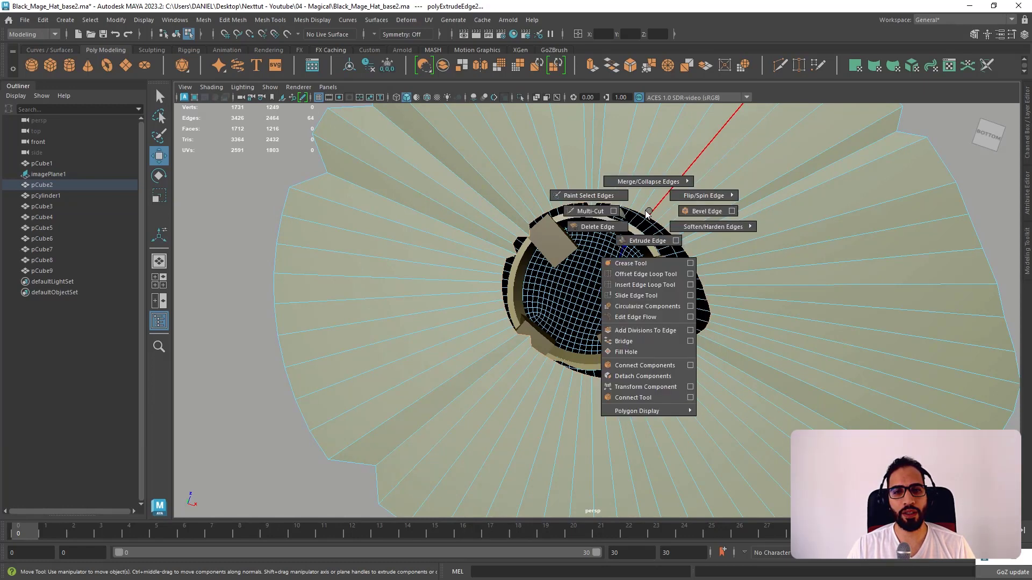
pyautogui.moveTo(657, 212); pyautogui.dragTo(541, 217, button='right')
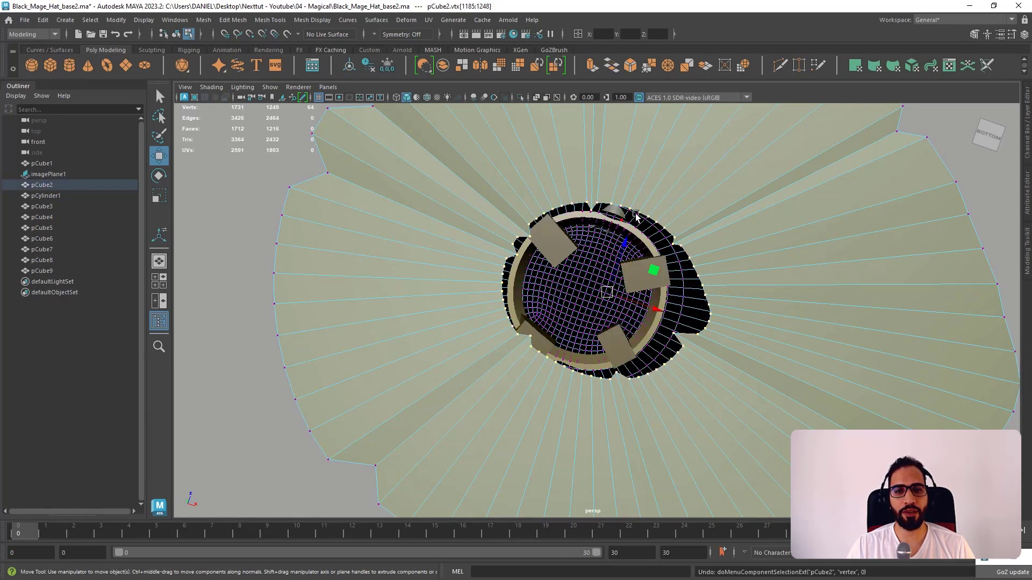
pyautogui.keyDown('shift'); pyautogui.moveTo(633, 205); pyautogui.dragTo(638, 148, button='right'); pyautogui.keyUp('shift')
pyautogui.keyDown('alt'); pyautogui.moveTo(643, 240); pyautogui.dragTo(641, 272); pyautogui.keyUp('alt')
# - Try to chamfer the merged center vertex on the underside with a width of 0.25, and undo the chamfer
pyautogui.keyDown('shift'); pyautogui.rightClick(605, 285); pyautogui.keyUp('shift')
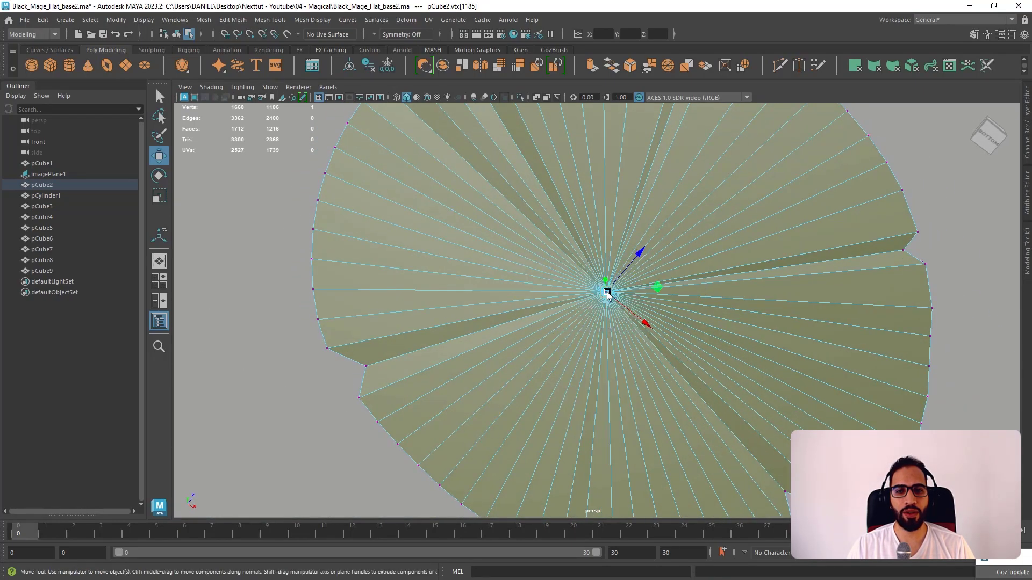
pyautogui.click(630, 291)
pyautogui.click(608, 291)
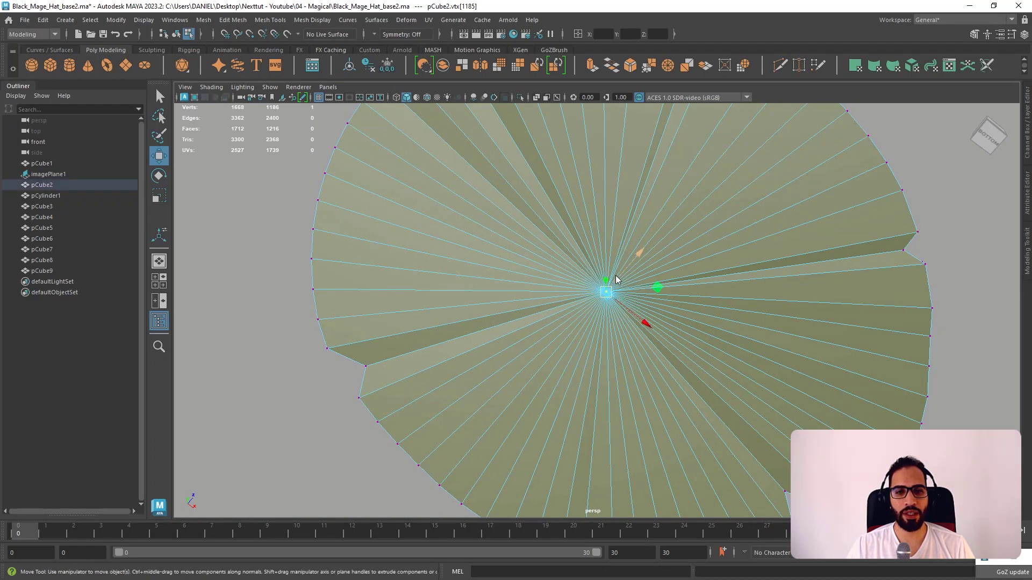
pyautogui.keyDown('shift'); pyautogui.rightClick(616, 279); pyautogui.keyUp('shift')
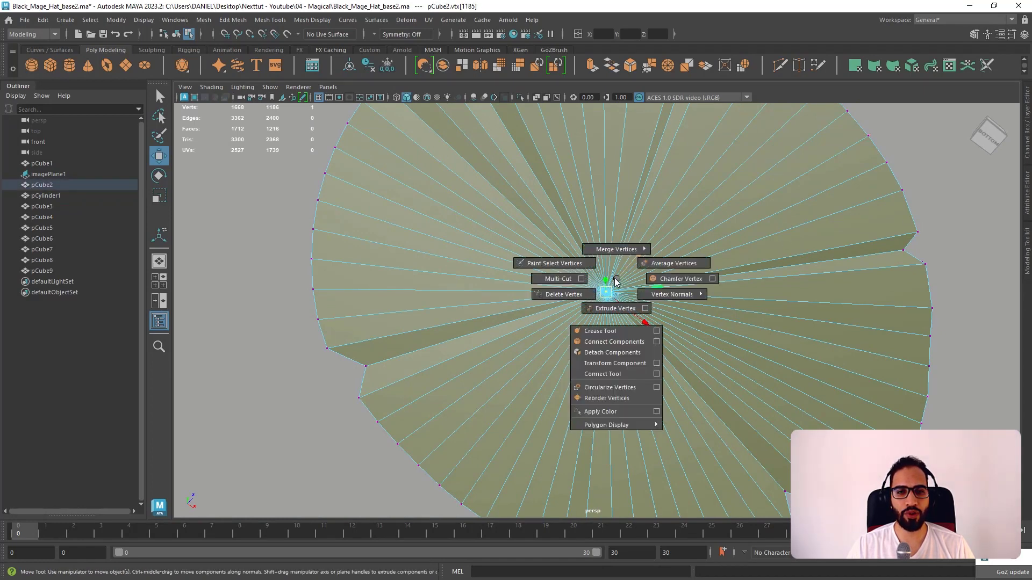
pyautogui.click(657, 283)
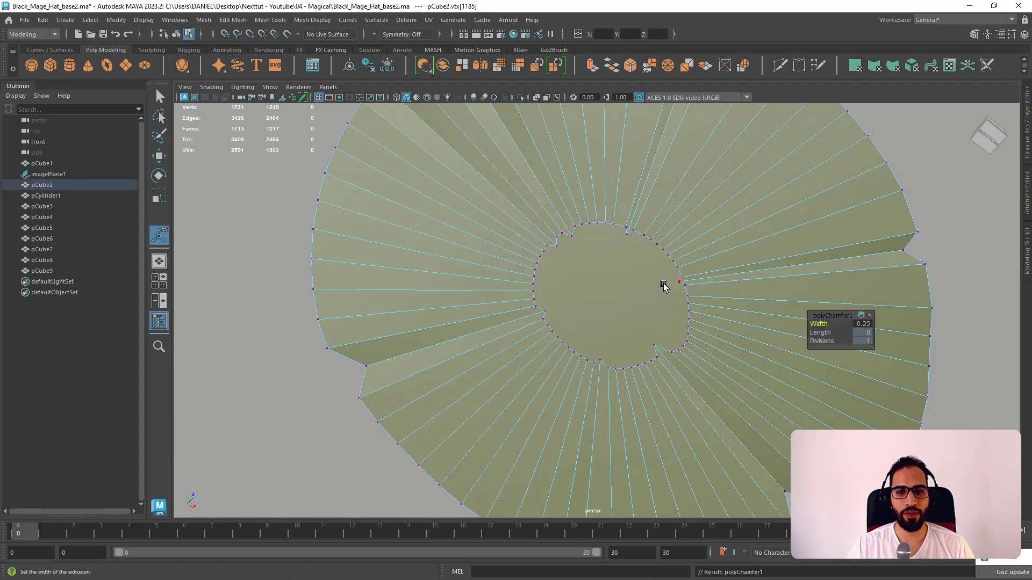
pyautogui.scroll(-3, 615, 242)
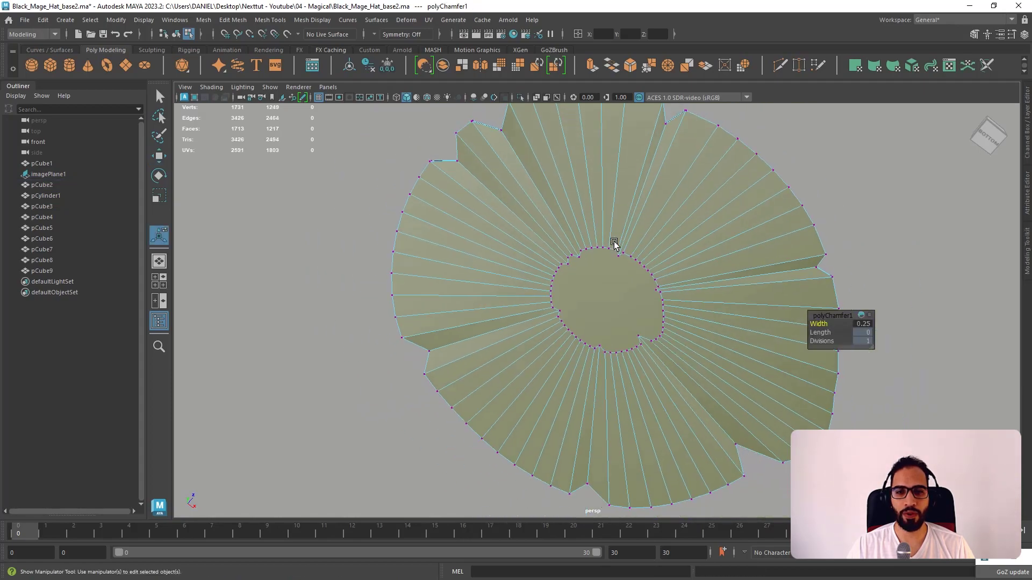
pyautogui.keyDown('alt'); pyautogui.moveTo(614, 242); pyautogui.dragTo(589, 273); pyautogui.keyUp('alt')
pyautogui.hotkey('ctrl', 'z')
pyautogui.press('w')
# - Return to object mode, deselect the hat and examine the closed underside of the brim
pyautogui.keyDown('alt'); pyautogui.moveTo(710, 280); pyautogui.dragTo(544, 241); pyautogui.keyUp('alt')
pyautogui.scroll(3, 628, 287)
pyautogui.scroll(1, 630, 288)
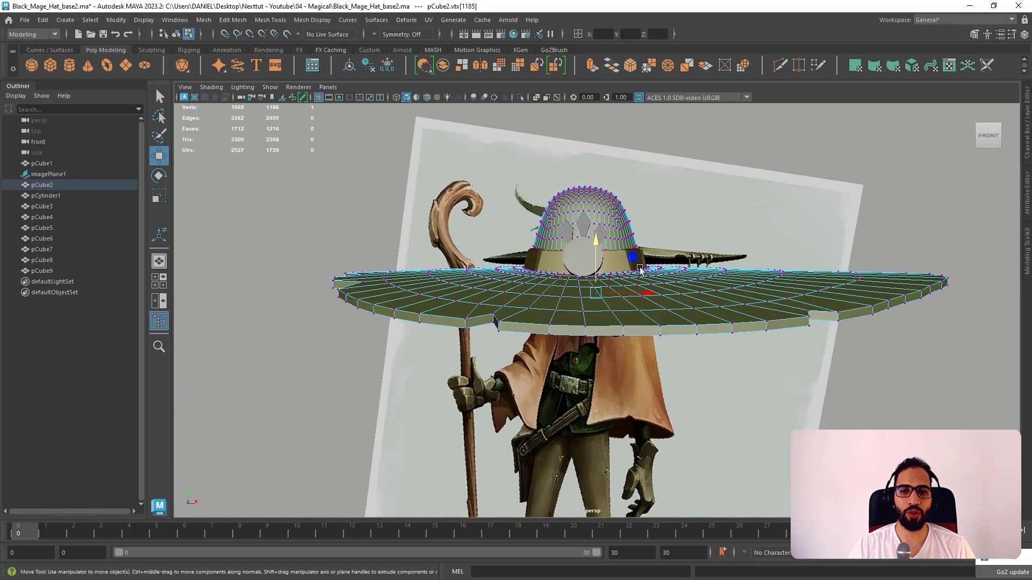
pyautogui.moveTo(638, 269); pyautogui.dragTo(694, 251, button='right')
pyautogui.click(895, 171)
pyautogui.keyDown('alt'); pyautogui.moveTo(747, 215); pyautogui.dragTo(717, 213); pyautogui.keyUp('alt')
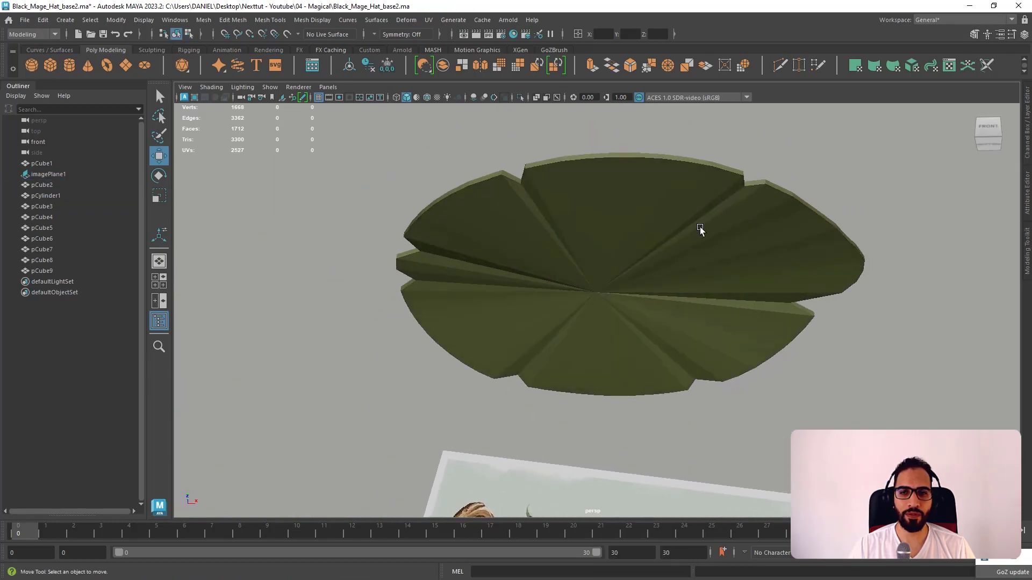
pyautogui.click(701, 259)
pyautogui.moveTo(701, 259)
pyautogui.keyDown('alt'); pyautogui.mouseDown()
pyautogui.moveTo(703, 286)
pyautogui.moveTo(732, 247)
pyautogui.moveTo(704, 230)
pyautogui.moveTo(693, 282)
pyautogui.moveTo(738, 316)
pyautogui.moveTo(721, 260)
pyautogui.mouseUp(); pyautogui.keyUp('alt')
# - Undo the vertex merge on the brim's underside and select the hat mesh in object mode
pyautogui.hotkey('ctrl', 'z')
pyautogui.hotkey('ctrl', 'z')
pyautogui.hotkey('ctrl', 'z')
pyautogui.hotkey('ctrl', 'z')
pyautogui.moveTo(769, 225); pyautogui.dragTo(862, 176, button='right')
pyautogui.click(862, 176)
pyautogui.keyDown('alt'); pyautogui.moveTo(862, 176); pyautogui.dragTo(726, 225); pyautogui.keyUp('alt')
pyautogui.click(714, 233)
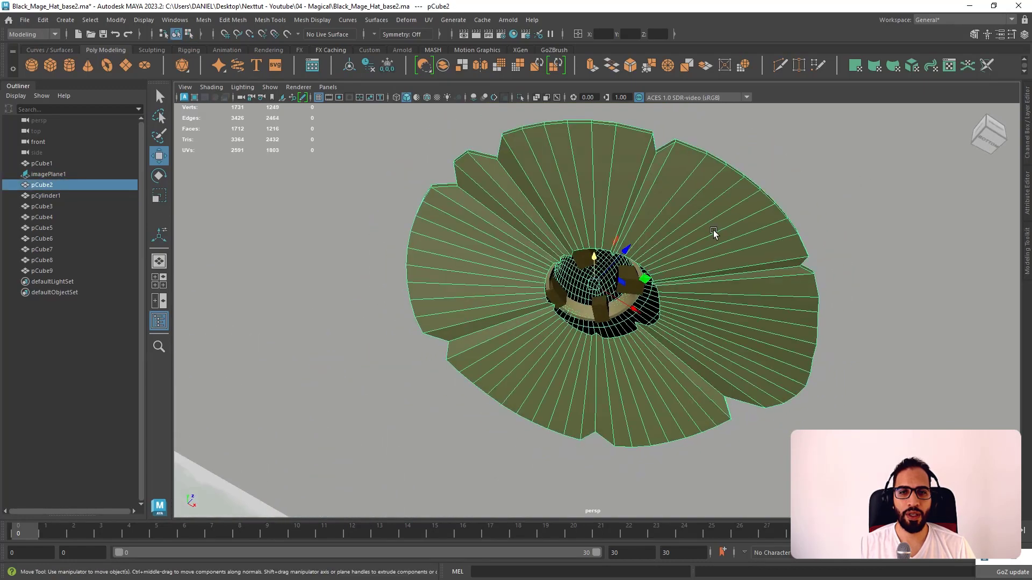
# - Merge the underside's inner border vertices to their center and move the merged vertex slightly sideways, checking it against the reference
pyautogui.moveTo(696, 230); pyautogui.dragTo(661, 188, button='right')
pyautogui.scroll(3, 672, 266)
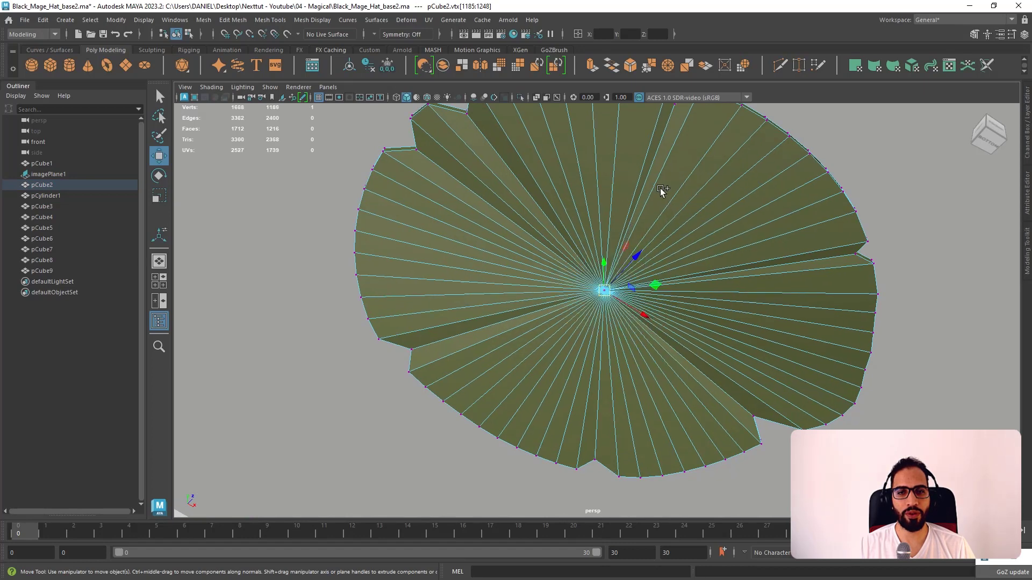
pyautogui.moveTo(633, 309); pyautogui.dragTo(621, 300)
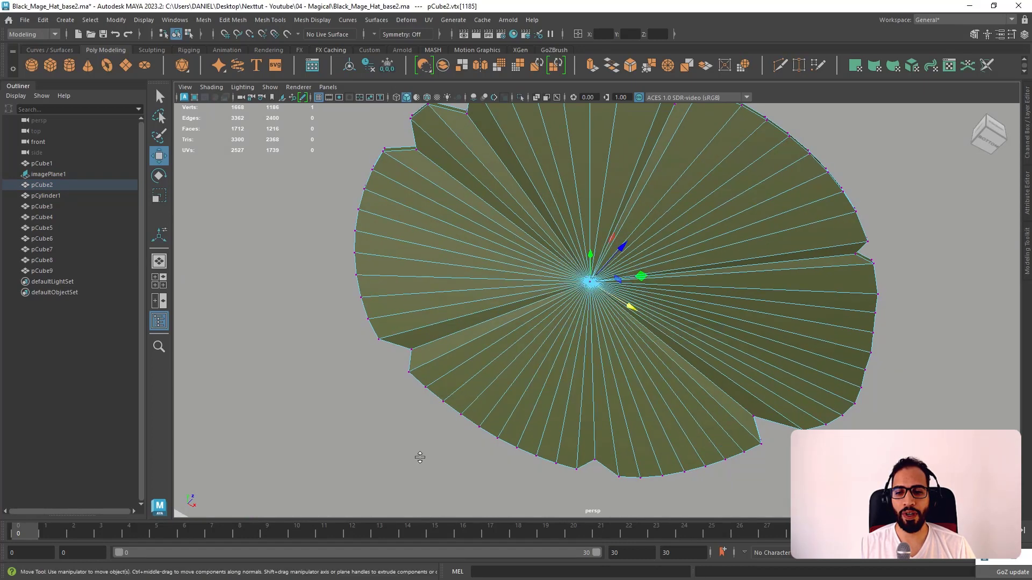
pyautogui.press('space')
pyautogui.press('space')
pyautogui.scroll(3, 723, 424)
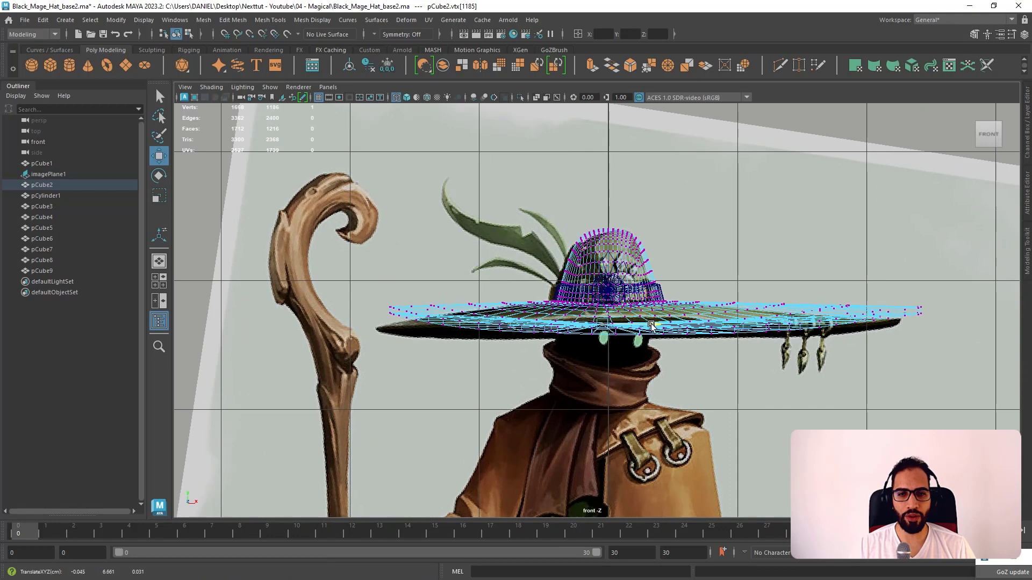
pyautogui.press('space')
pyautogui.press('space')
# - Return to object mode and apply Soften Edge to the whole hat mesh
pyautogui.moveTo(758, 203); pyautogui.dragTo(728, 140, button='right')
pyautogui.click(325, 20)
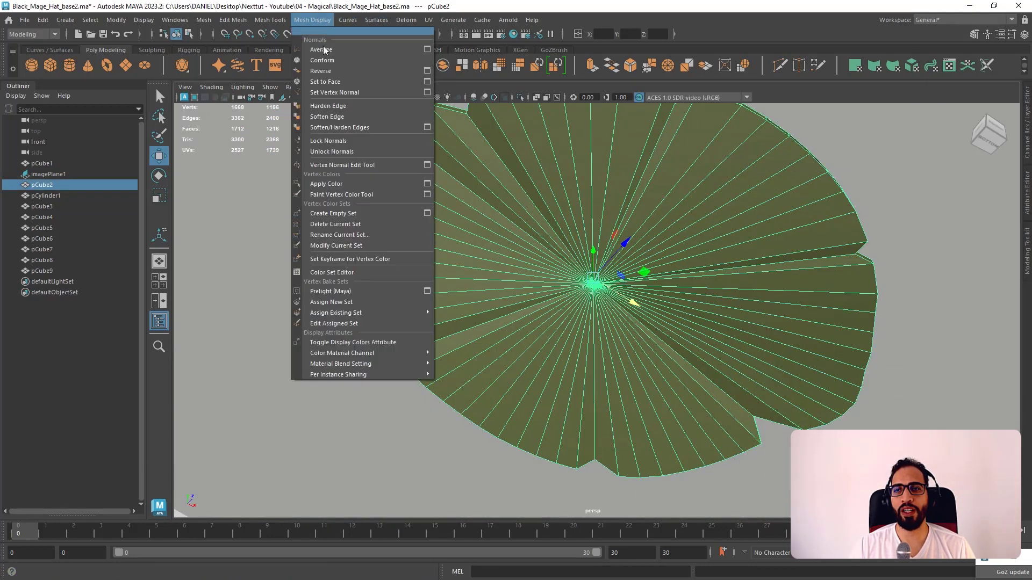
pyautogui.click(327, 116)
pyautogui.click(329, 138)
pyautogui.keyDown('alt'); pyautogui.moveTo(446, 257); pyautogui.dragTo(686, 302); pyautogui.keyUp('alt')
pyautogui.keyDown('alt'); pyautogui.moveTo(687, 301); pyautogui.dragTo(615, 279, button='middle'); pyautogui.keyUp('alt')
pyautogui.click(615, 278)
pyautogui.scroll(3, 645, 293)
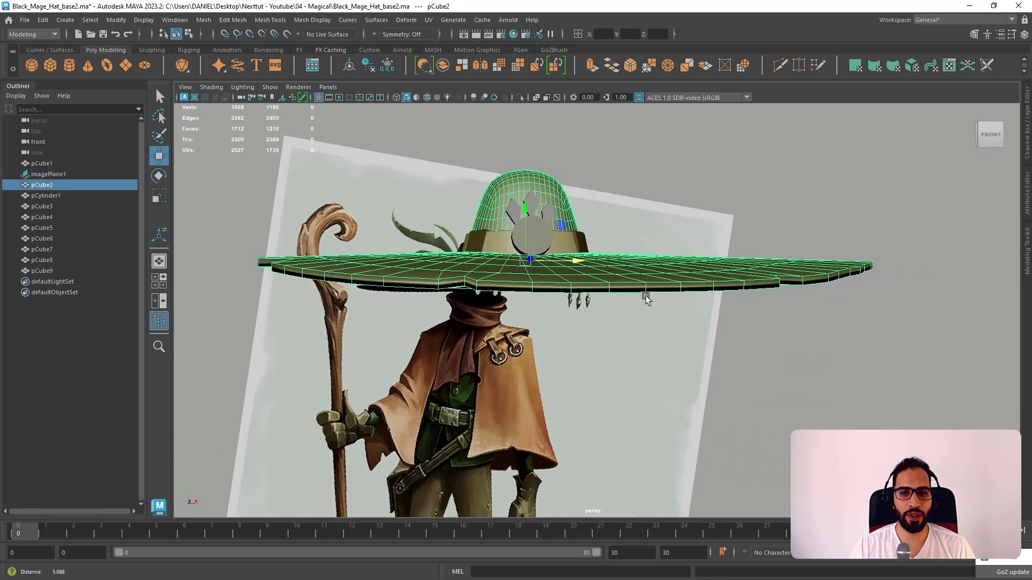
# - Select the ring of side faces around the brim's rim and apply Harden Edge to it
pyautogui.moveTo(637, 274); pyautogui.dragTo(634, 295, button='right')
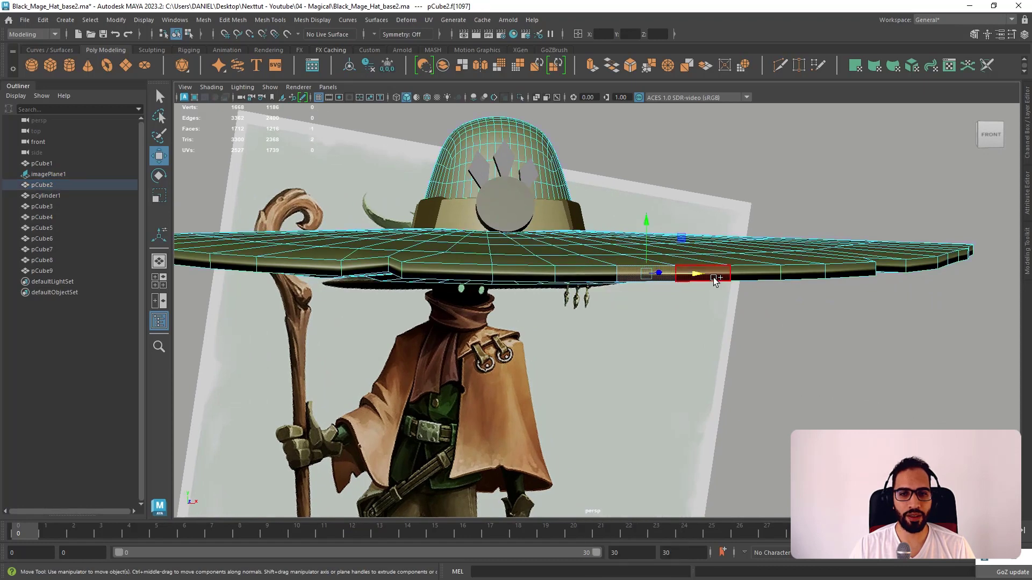
pyautogui.doubleClick(720, 276)
pyautogui.click(312, 20)
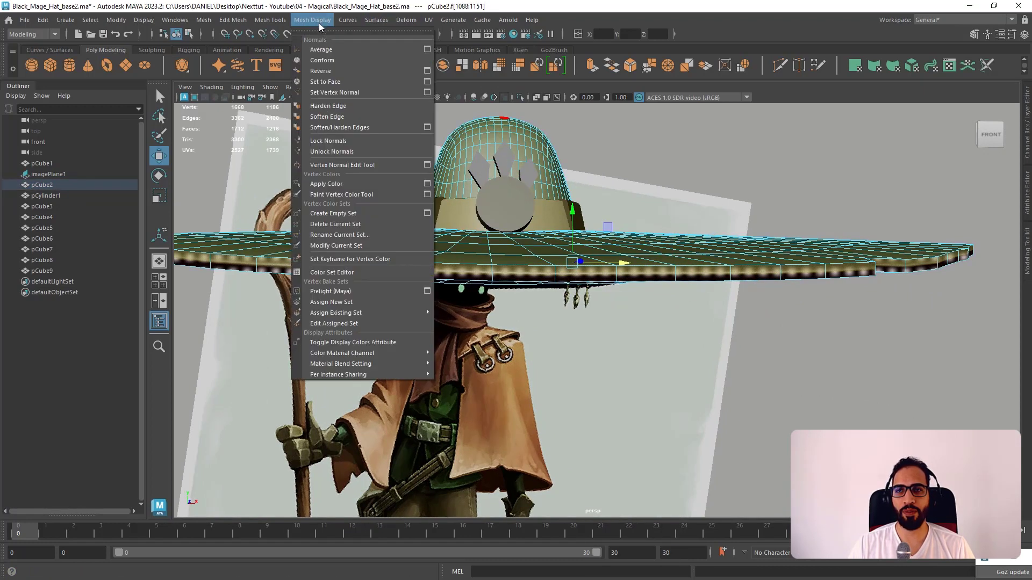
pyautogui.click(347, 107)
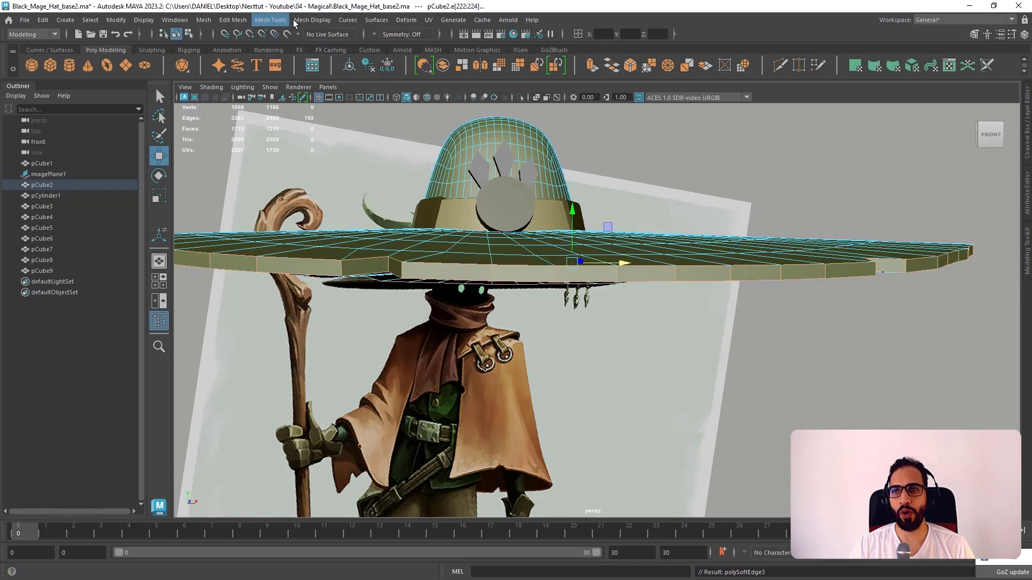
# - Apply Soften Edge to the selected rim edges and set its angle to 35
pyautogui.click(322, 22)
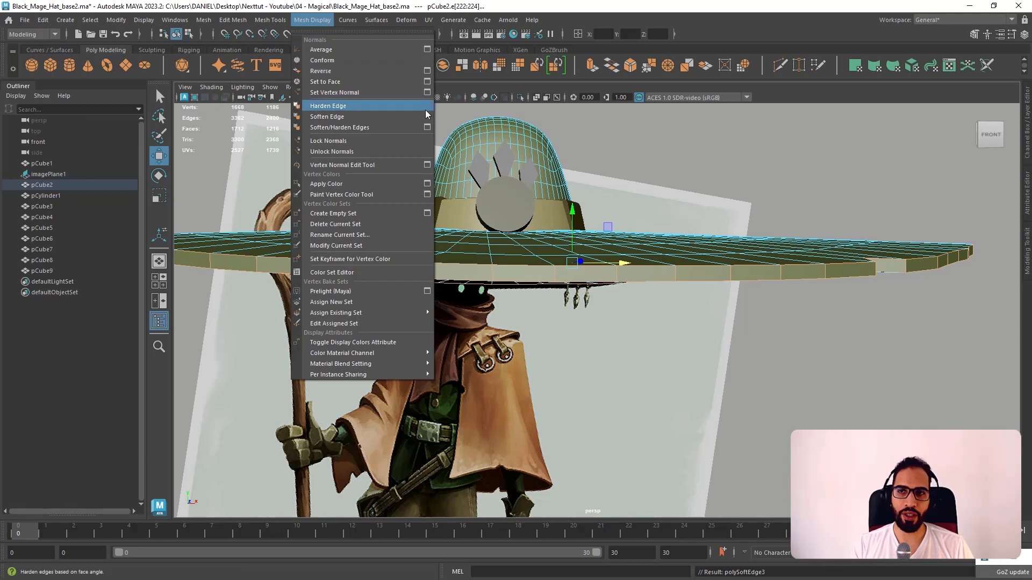
pyautogui.click(338, 116)
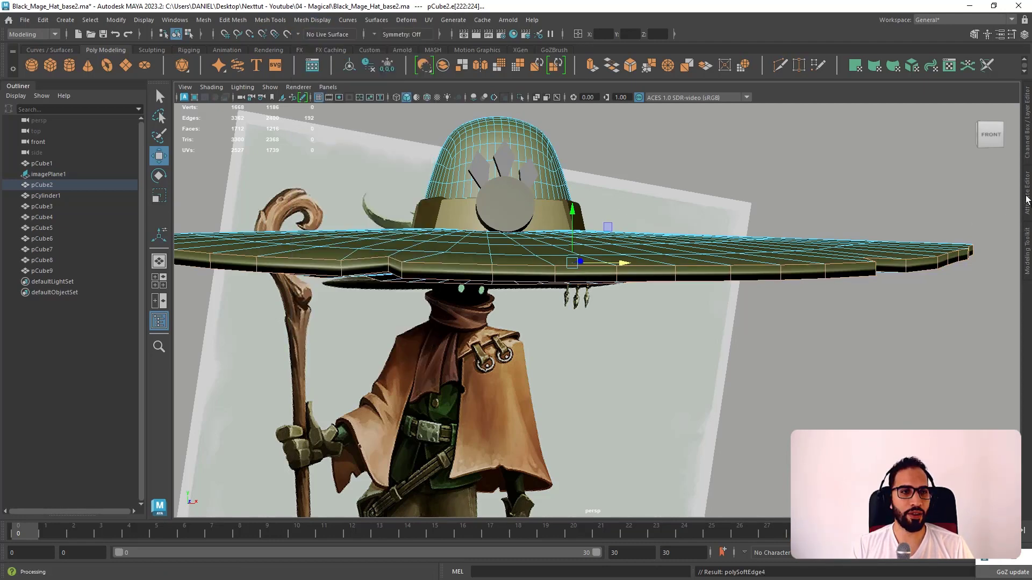
pyautogui.click(1027, 251)
pyautogui.click(1027, 144)
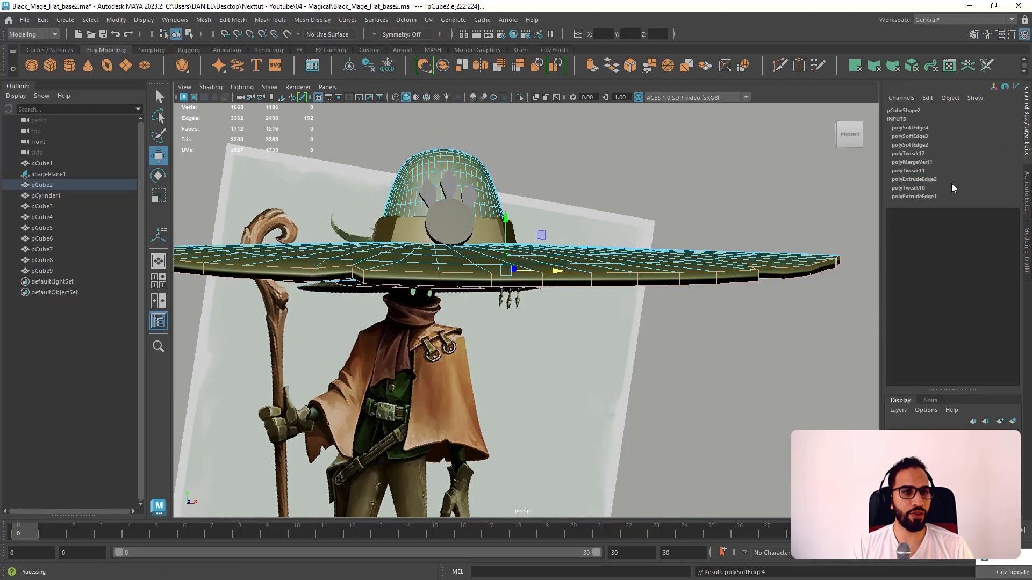
pyautogui.click(910, 128)
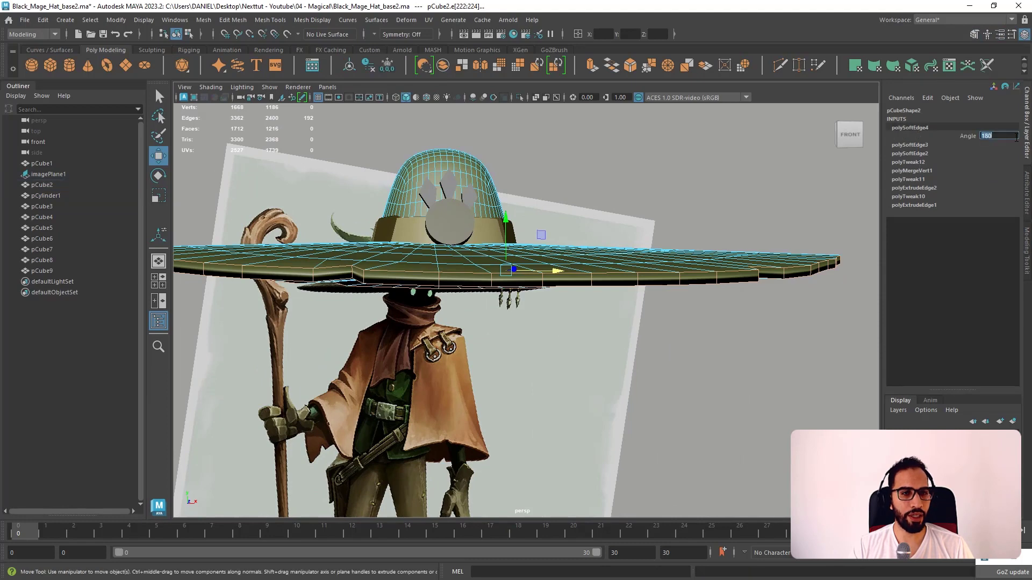
pyautogui.click(1017, 137)
pyautogui.write('35')
pyautogui.press('Return')
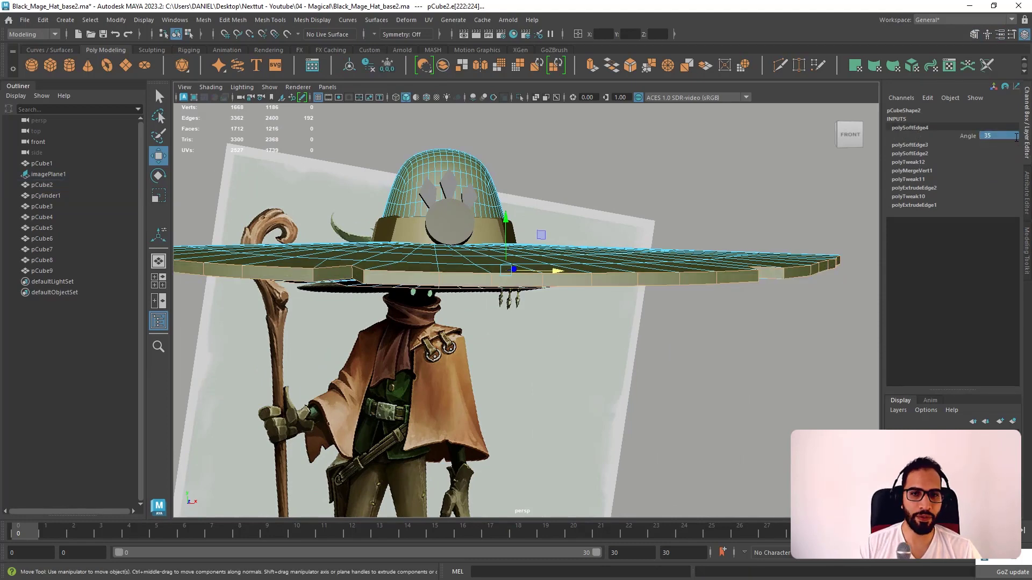
# - Return to object mode, deselect the hat, inspect the rim's shading and save the scene
pyautogui.moveTo(643, 257); pyautogui.dragTo(699, 238, button='right')
pyautogui.click(722, 221)
pyautogui.keyDown('alt'); pyautogui.moveTo(723, 220); pyautogui.dragTo(617, 258); pyautogui.keyUp('alt')
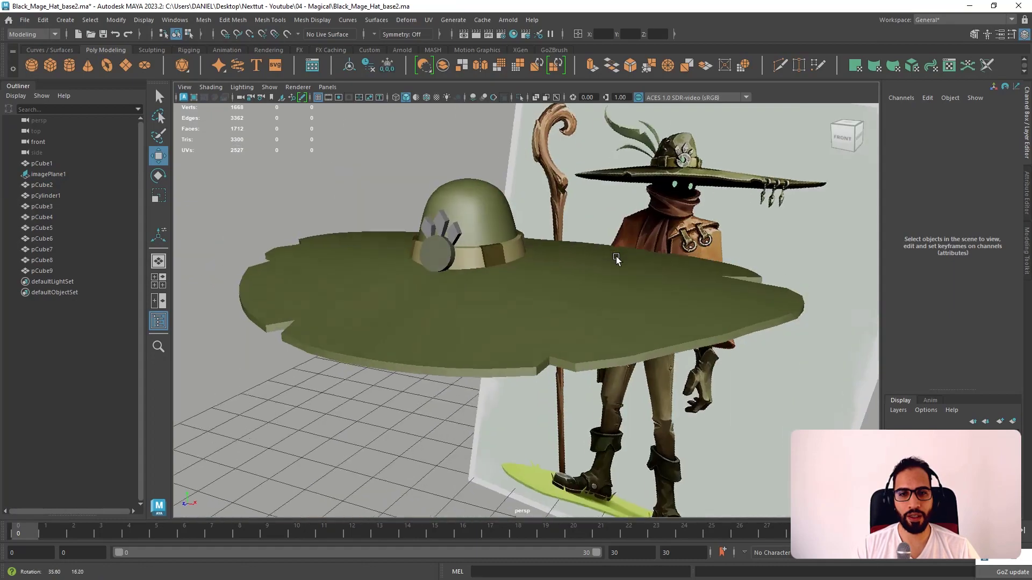
pyautogui.keyDown('alt'); pyautogui.moveTo(617, 258); pyautogui.dragTo(567, 273, button='right'); pyautogui.keyUp('alt')
pyautogui.keyDown('alt'); pyautogui.moveTo(567, 276); pyautogui.dragTo(497, 279); pyautogui.keyUp('alt')
pyautogui.hotkey('ctrl', 's')
pyautogui.scroll(3, 554, 308)
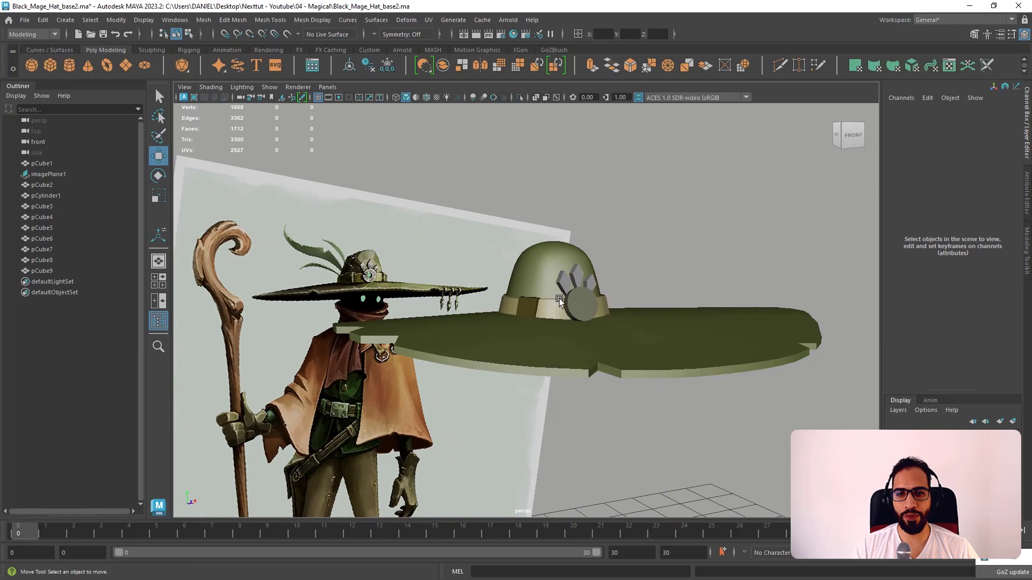
# - Examine the feathers on the reference hat in the front view against the hat model
pyautogui.keyDown('alt'); pyautogui.moveTo(654, 263); pyautogui.dragTo(629, 263); pyautogui.keyUp('alt')
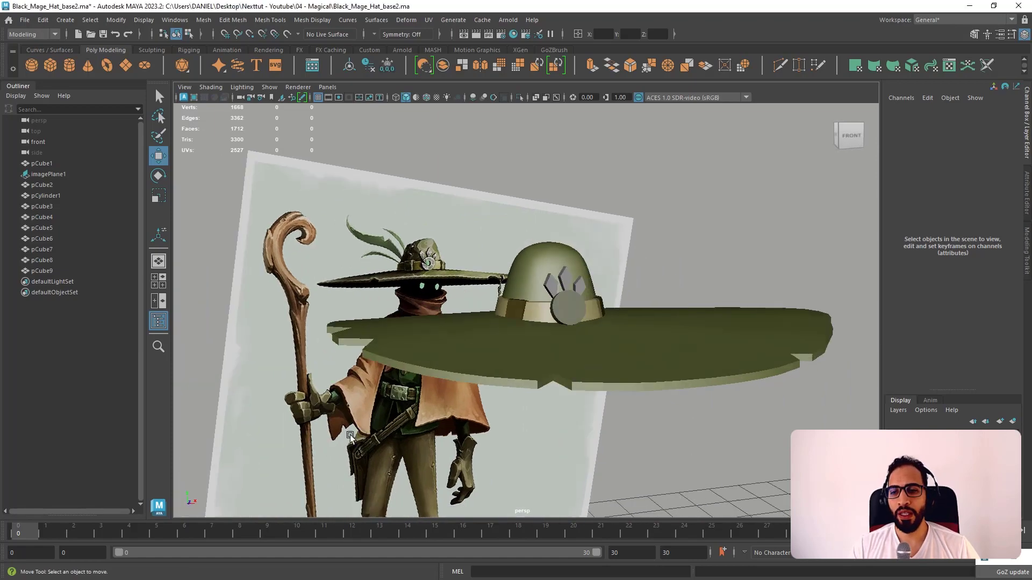
pyautogui.press('space')
pyautogui.press('space')
pyautogui.scroll(4, 514, 281)
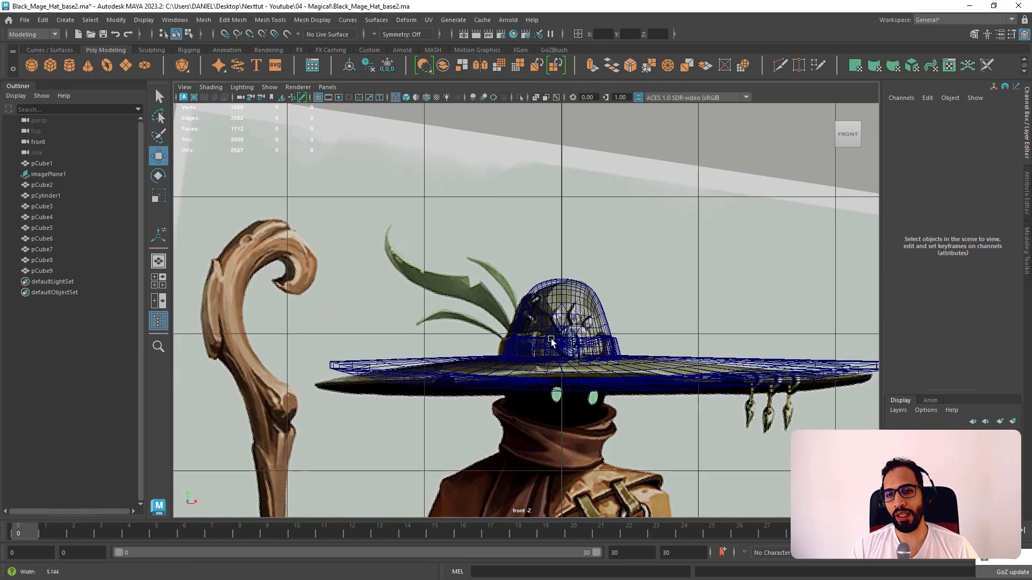
pyautogui.scroll(2, 513, 280)
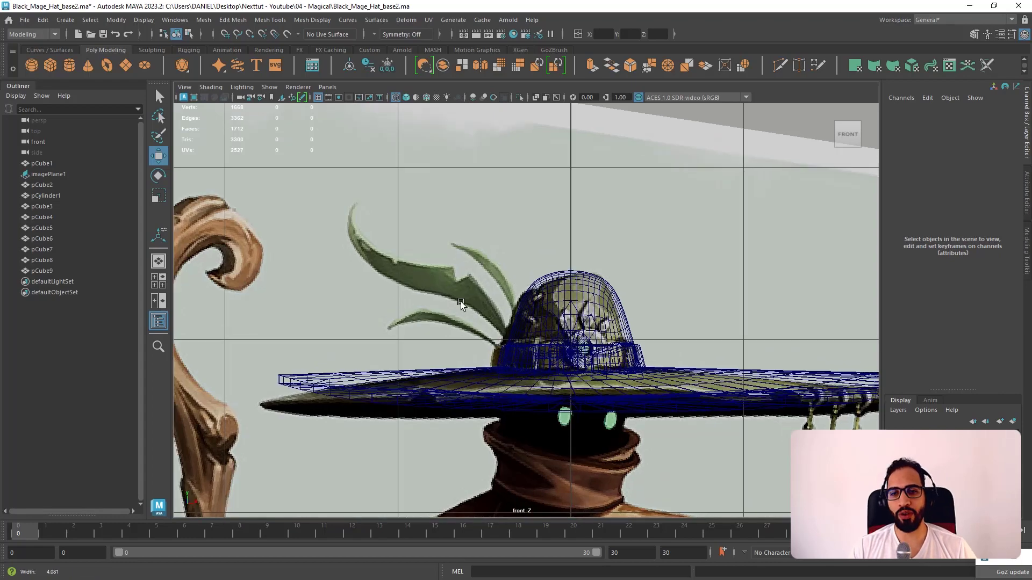
pyautogui.scroll(1, 489, 225)
pyautogui.scroll(-5, 506, 240)
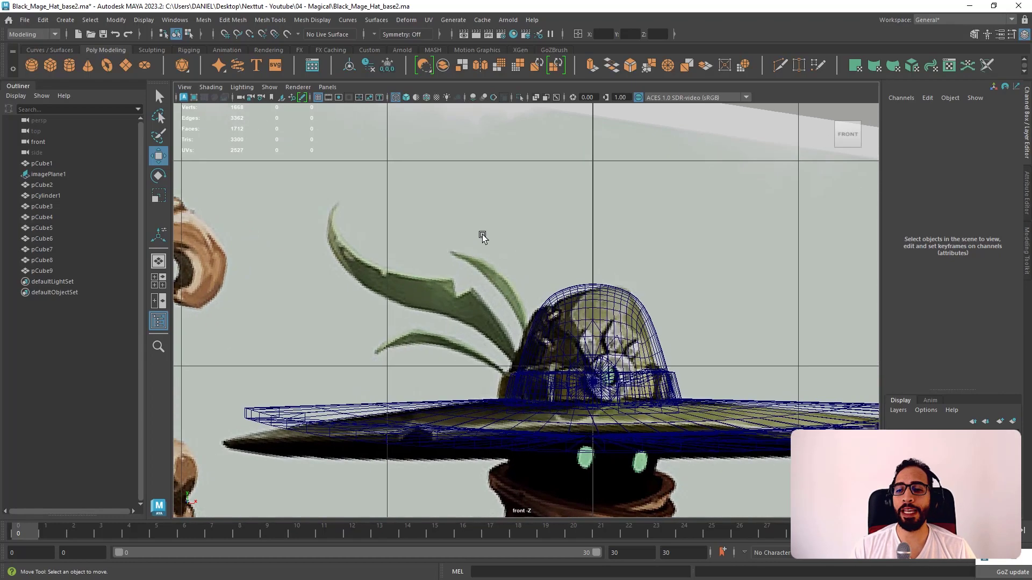
pyautogui.scroll(6, 457, 249)
pyautogui.scroll(-6, 405, 193)
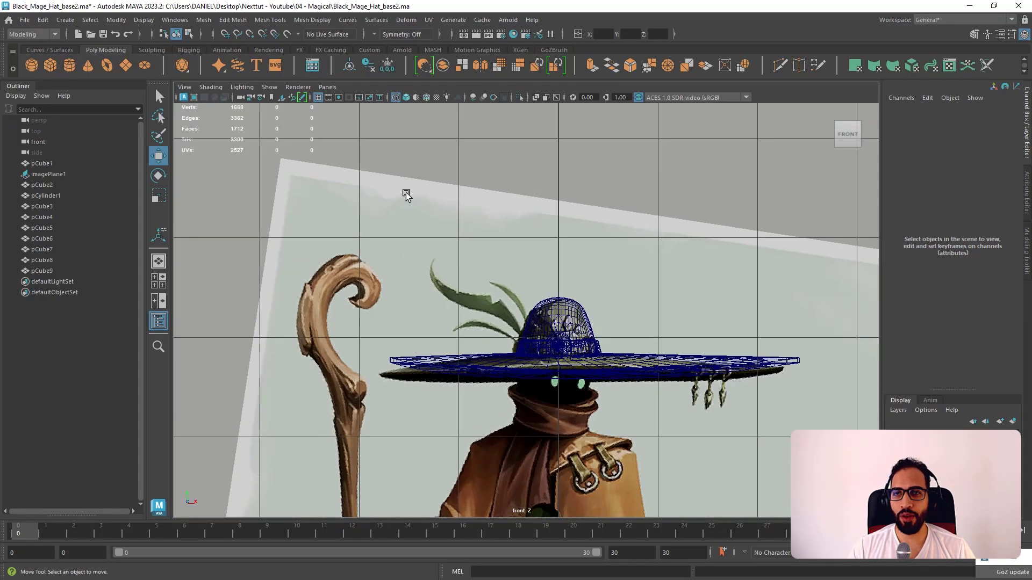
pyautogui.scroll(1, 425, 191)
# - Create a polygon plane, raise it to about 6.13 in Y and set its width and height subdivisions to 1
pyautogui.click(124, 65)
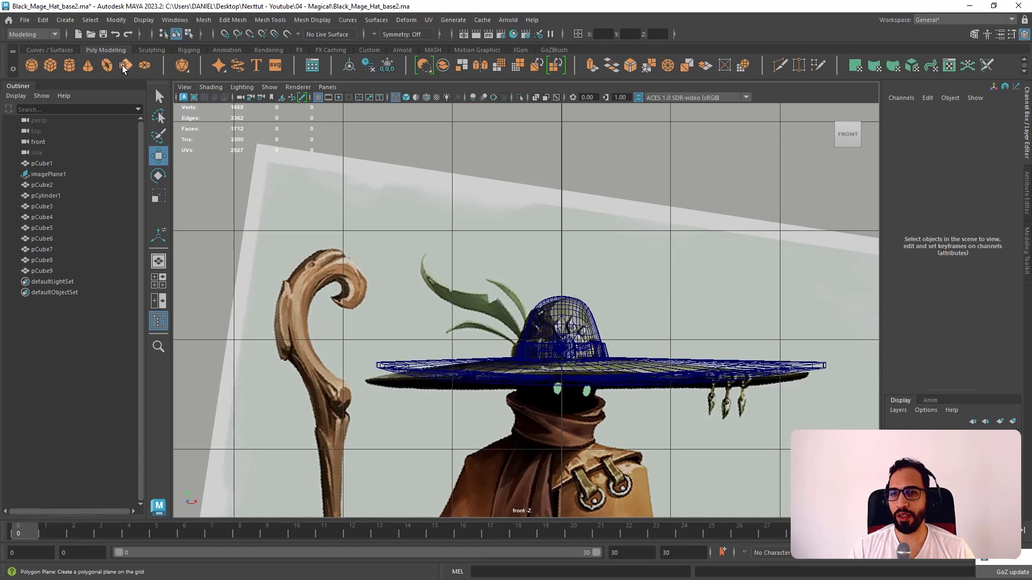
pyautogui.scroll(-5, 554, 406)
pyautogui.moveTo(533, 414); pyautogui.dragTo(533, 279)
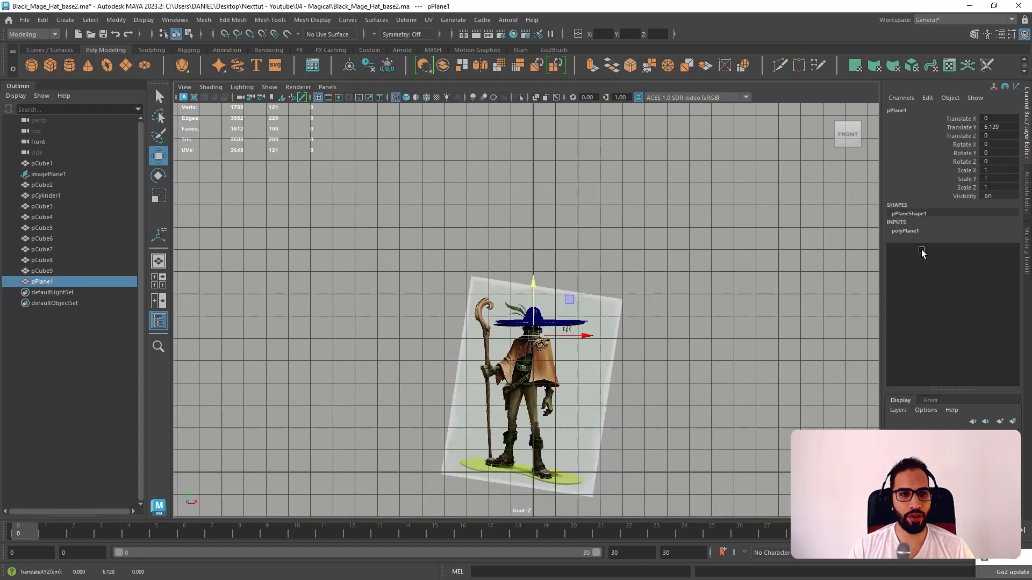
pyautogui.click(909, 231)
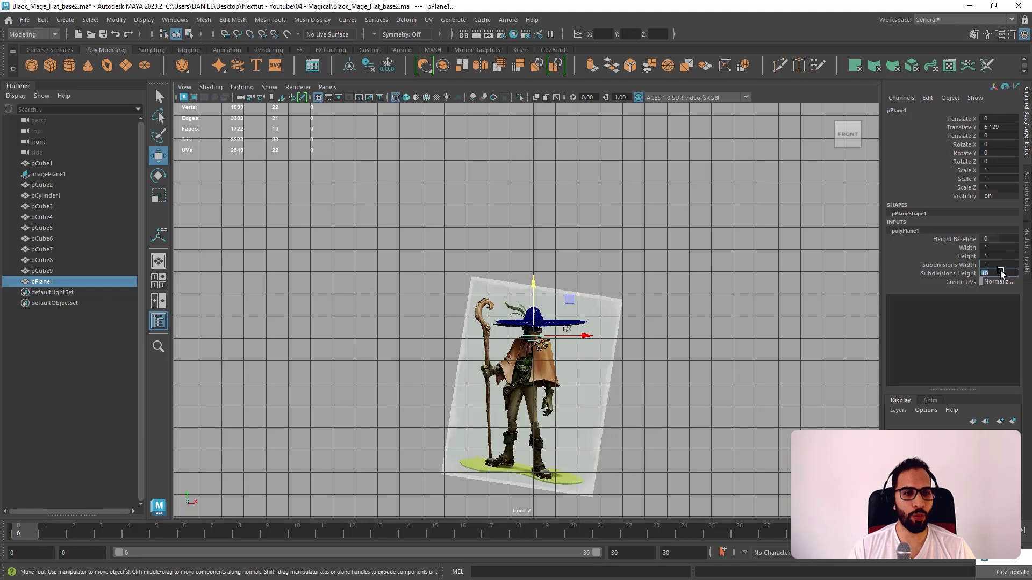
pyautogui.write('1')
pyautogui.press('Tab')
# - Rotate the plane 90 degrees in X and place it over the reference feathers at about X -1.01, Y 7.60
pyautogui.scroll(3, 536, 332)
pyautogui.press('e')
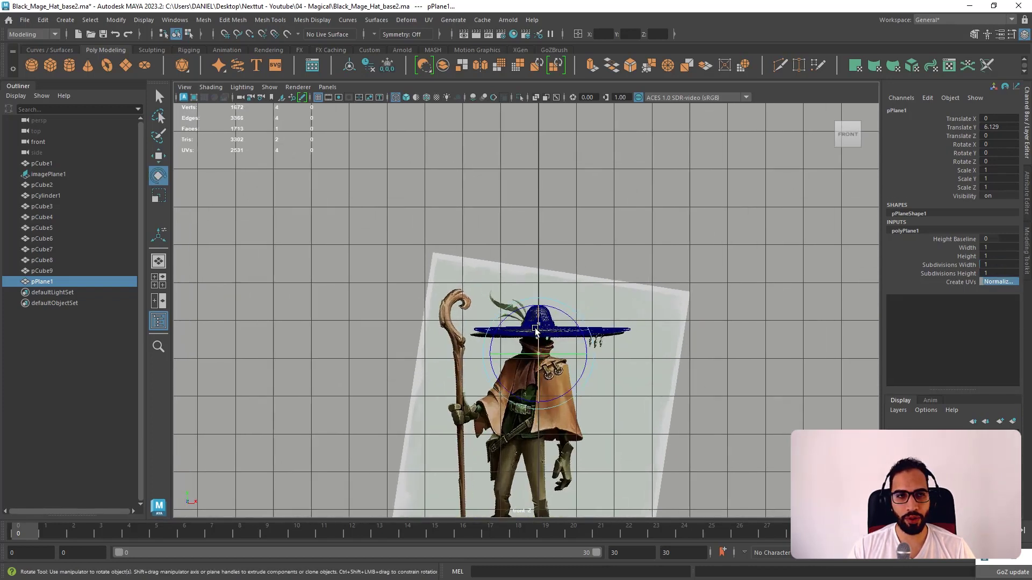
pyautogui.moveTo(535, 329); pyautogui.dragTo(536, 355)
pyautogui.hotkey('ctrl', 'z')
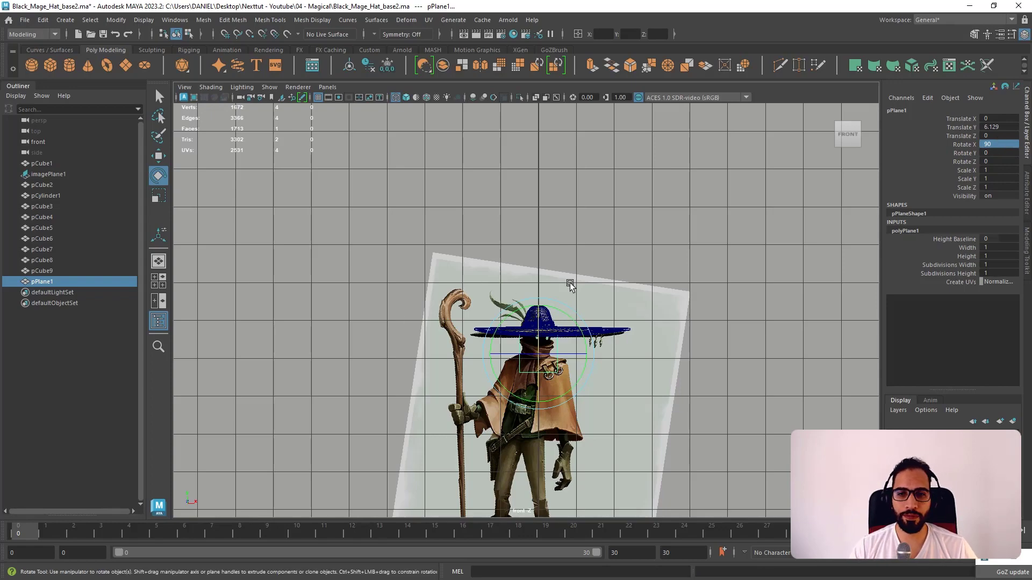
pyautogui.keyDown('alt'); pyautogui.moveTo(571, 283); pyautogui.dragTo(655, 394, button='right'); pyautogui.keyUp('alt')
pyautogui.press('w')
pyautogui.moveTo(542, 422); pyautogui.dragTo(471, 299, button='middle')
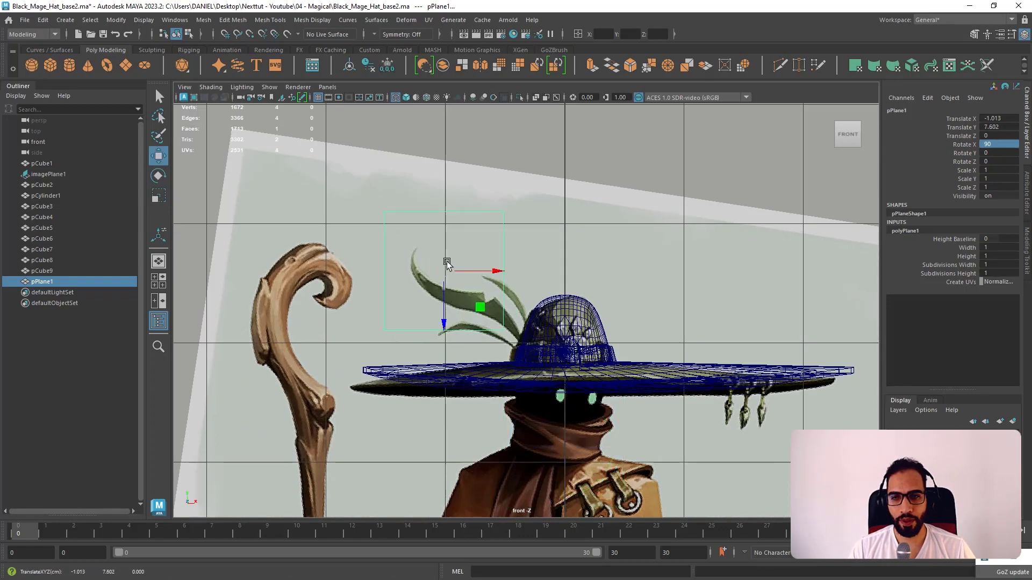
# - Move the plane's two upper vertices together onto the tip of the large reference feather
pyautogui.scroll(5, 463, 299)
pyautogui.press('e')
pyautogui.moveTo(412, 203); pyautogui.dragTo(364, 202, button='right')
pyautogui.press('w')
pyautogui.moveTo(337, 183); pyautogui.dragTo(392, 246)
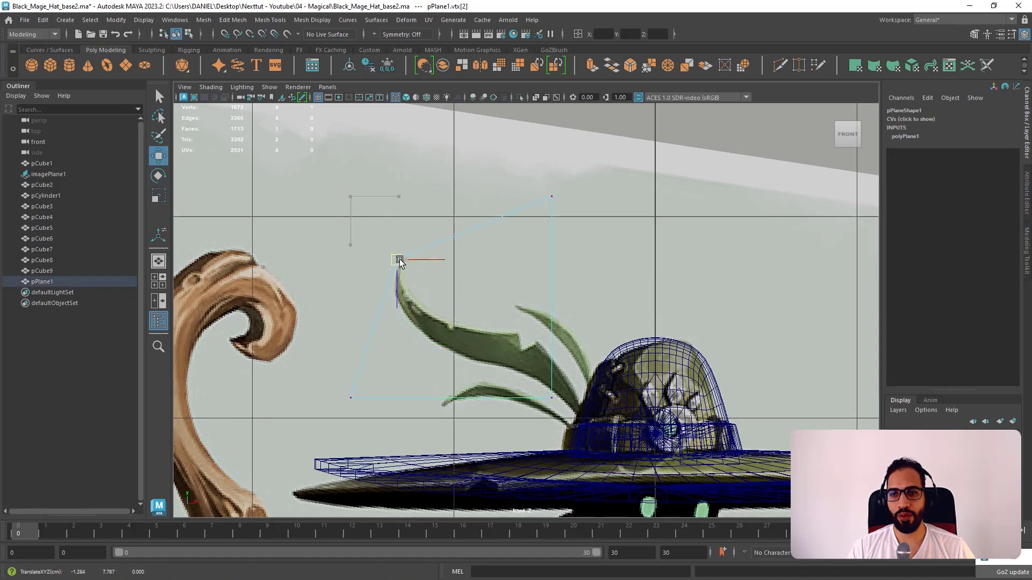
pyautogui.moveTo(552, 196); pyautogui.dragTo(515, 212)
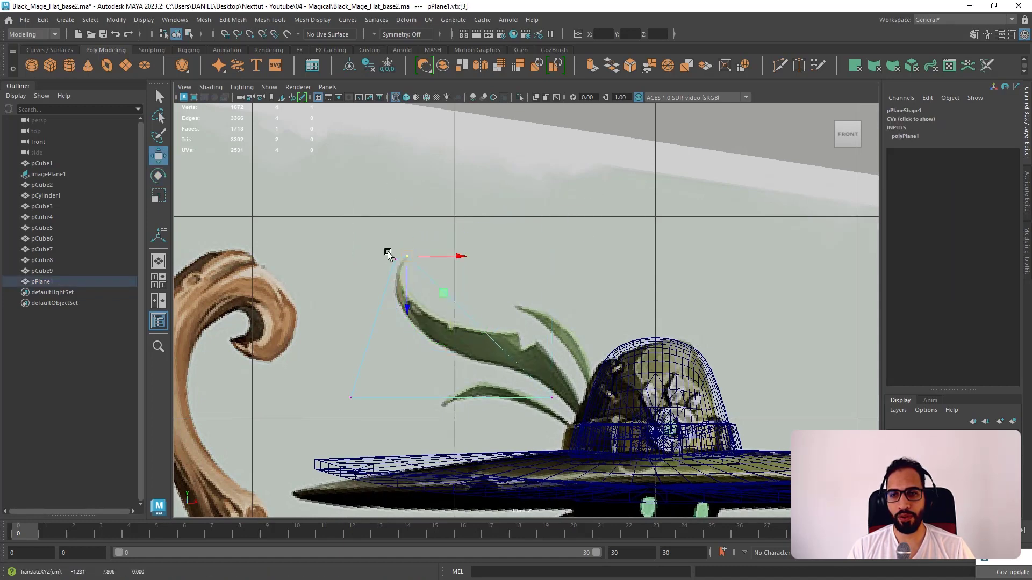
pyautogui.scroll(3, 387, 253)
pyautogui.click(316, 240)
pyautogui.scroll(-5, 378, 322)
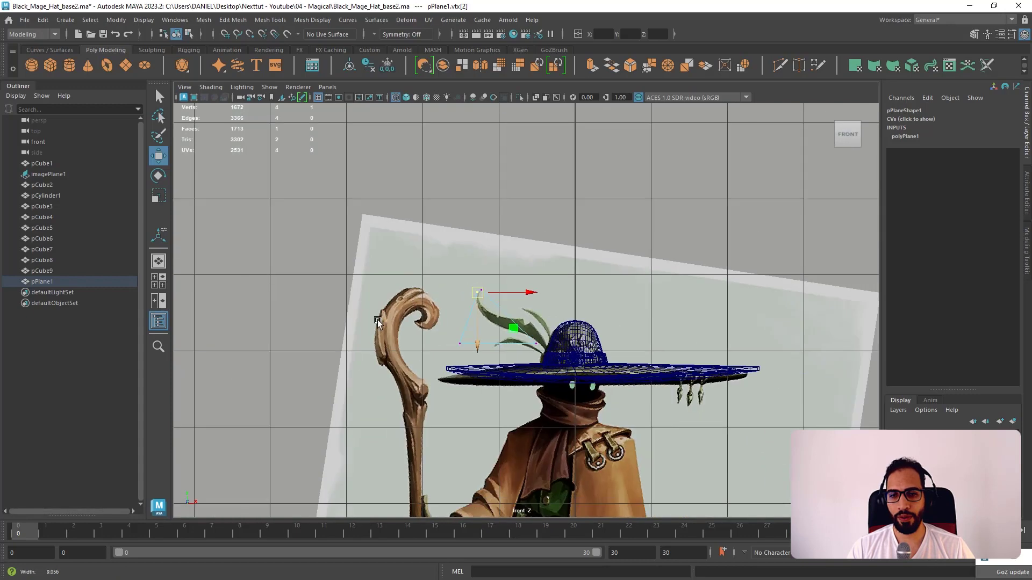
# - Move the plane's two lower vertices to the large feather's base at the hat band, forming a narrow strip
pyautogui.scroll(2, 531, 332)
pyautogui.moveTo(538, 357); pyautogui.dragTo(573, 362)
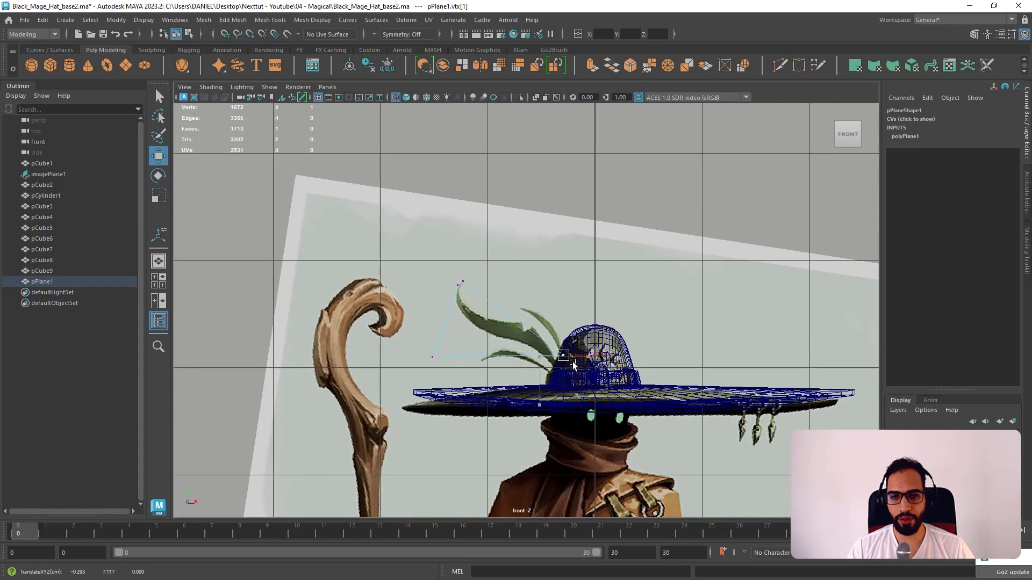
pyautogui.moveTo(407, 344); pyautogui.dragTo(530, 394)
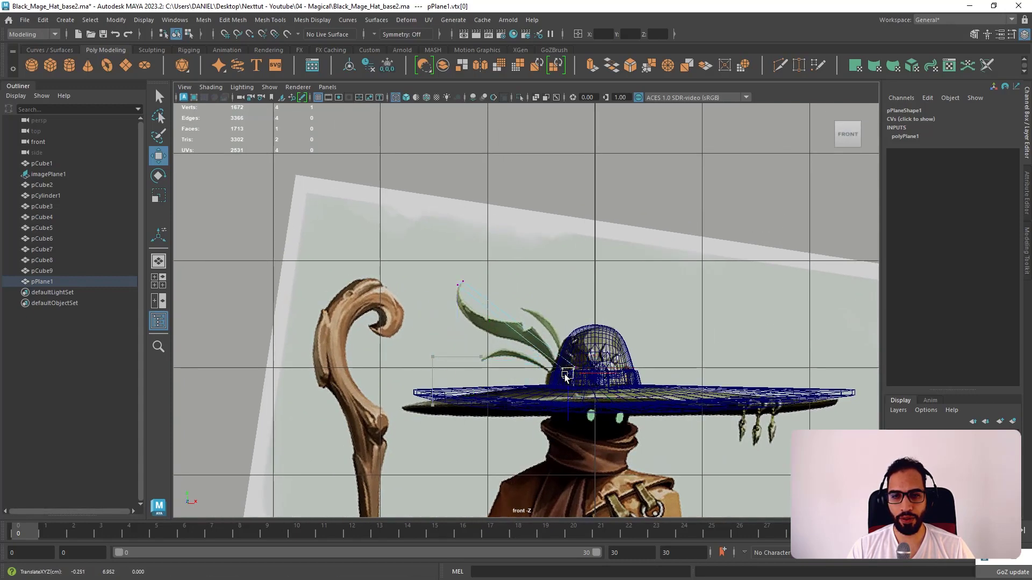
# - In the perspective view, move the strip's two base vertices in depth to the back of the hat crown and adjust them individually
pyautogui.keyDown('alt'); pyautogui.moveTo(818, 184); pyautogui.dragTo(660, 324); pyautogui.keyUp('alt')
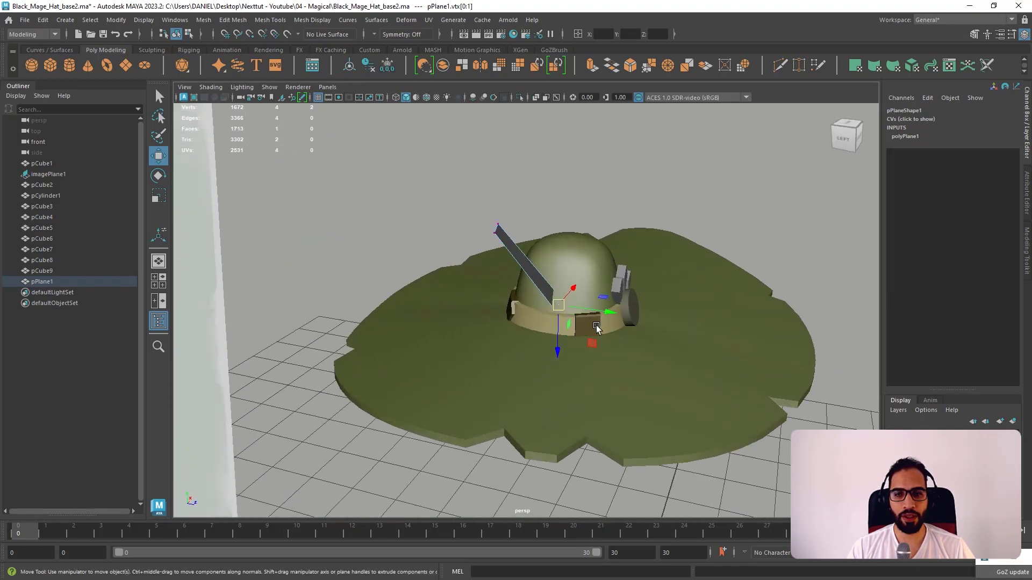
pyautogui.moveTo(596, 328); pyautogui.dragTo(557, 307)
pyautogui.scroll(5, 553, 301)
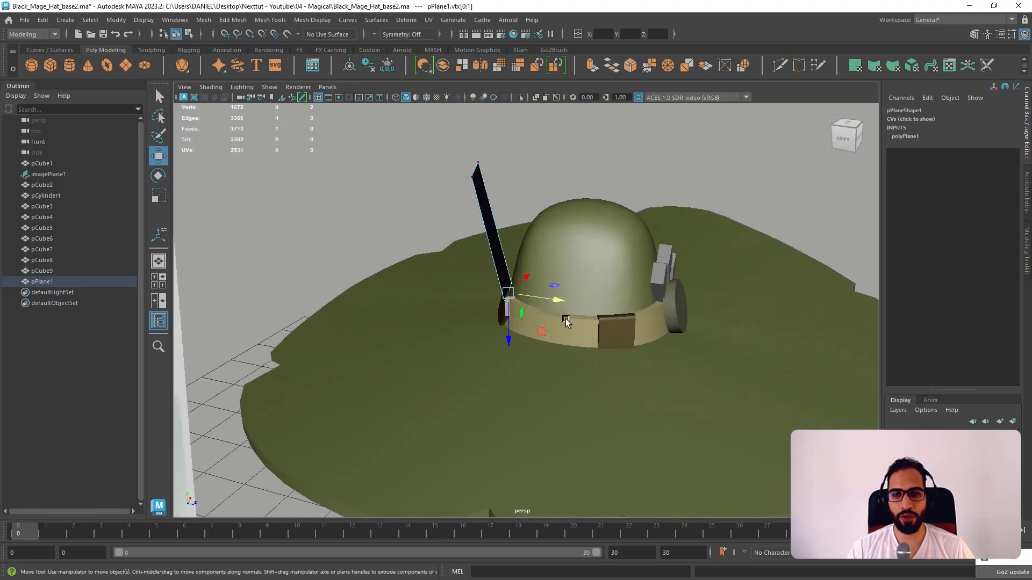
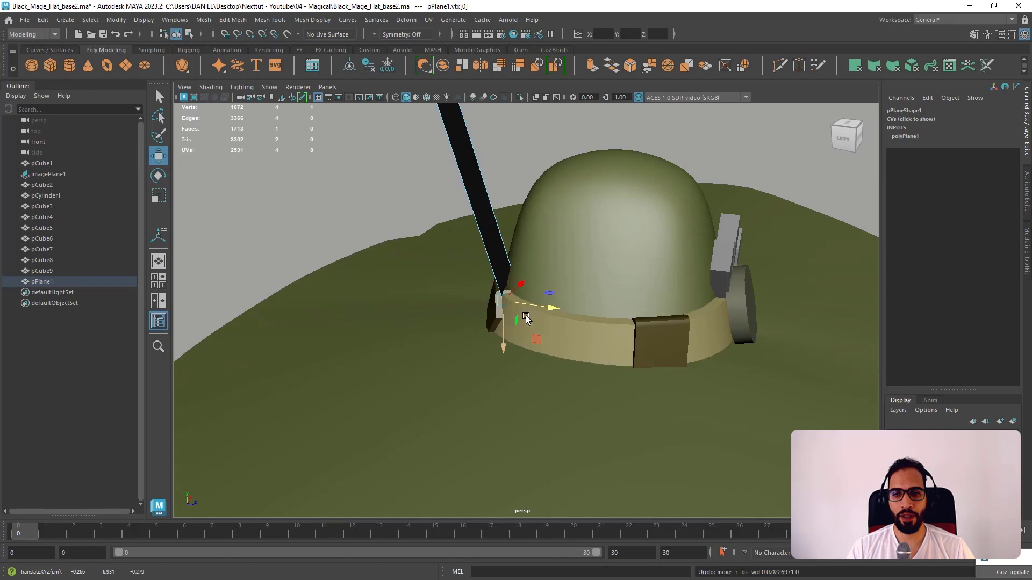
pyautogui.moveTo(527, 312)
pyautogui.keyDown('alt'); pyautogui.mouseDown()
pyautogui.moveTo(633, 323)
pyautogui.moveTo(523, 294)
pyautogui.mouseUp(); pyautogui.keyUp('alt')
pyautogui.keyDown('alt'); pyautogui.moveTo(610, 252); pyautogui.dragTo(503, 254); pyautogui.keyUp('alt')
pyautogui.moveTo(509, 242)
pyautogui.mouseDown()
pyautogui.moveTo(539, 284)
pyautogui.moveTo(500, 209)
pyautogui.mouseUp()
pyautogui.hotkey('ctrl', 'z')
pyautogui.click(396, 97)
pyautogui.press('5')
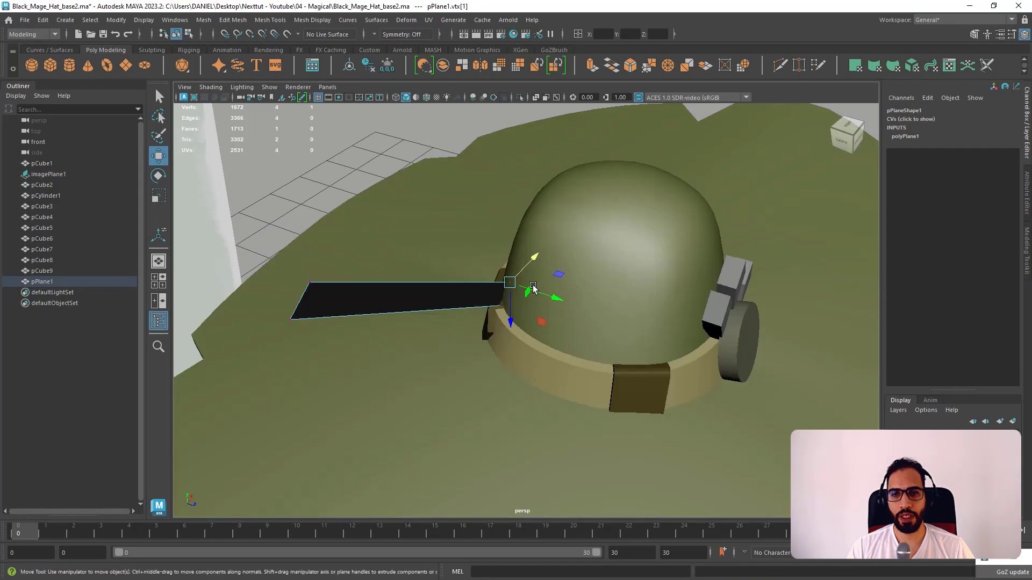
# - Select one long edge of the feather strip and shift it slightly in depth to adjust the strip's tilt
pyautogui.keyDown('alt'); pyautogui.moveTo(530, 288); pyautogui.dragTo(531, 154); pyautogui.keyUp('alt')
pyautogui.moveTo(531, 154); pyautogui.dragTo(530, 115, button='right')
pyautogui.click(524, 260)
pyautogui.moveTo(527, 247); pyautogui.dragTo(489, 247)
pyautogui.scroll(-2, 527, 249)
pyautogui.keyDown('alt'); pyautogui.moveTo(488, 247); pyautogui.dragTo(492, 282, button='middle'); pyautogui.keyUp('alt')
pyautogui.scroll(1, 491, 283)
pyautogui.keyDown('alt'); pyautogui.moveTo(492, 282); pyautogui.dragTo(585, 306); pyautogui.keyUp('alt')
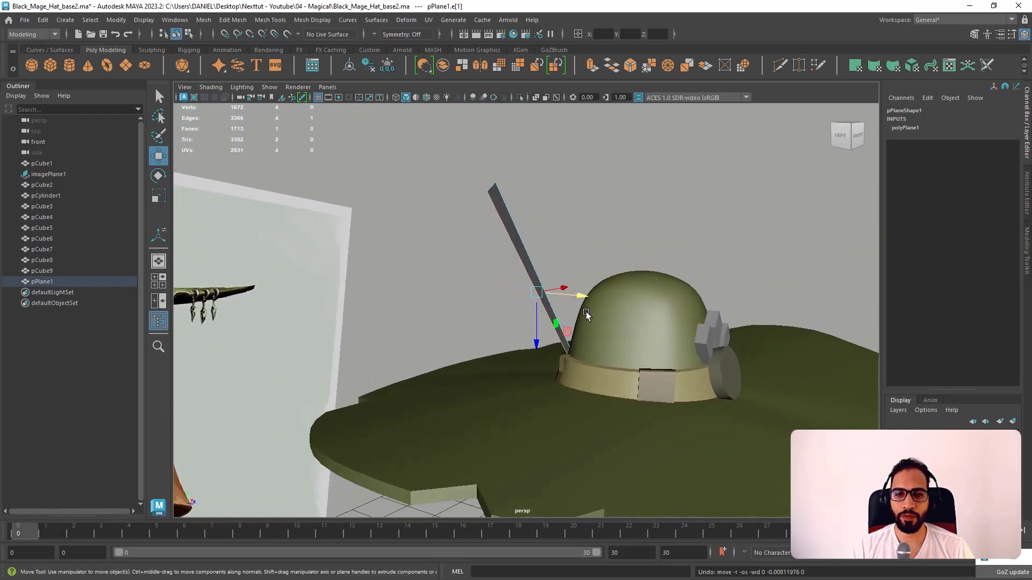
# - Adjust the strip's tip vertices in depth and compare them with the reference feather's tip in the front view
pyautogui.moveTo(509, 205); pyautogui.dragTo(478, 195, button='right')
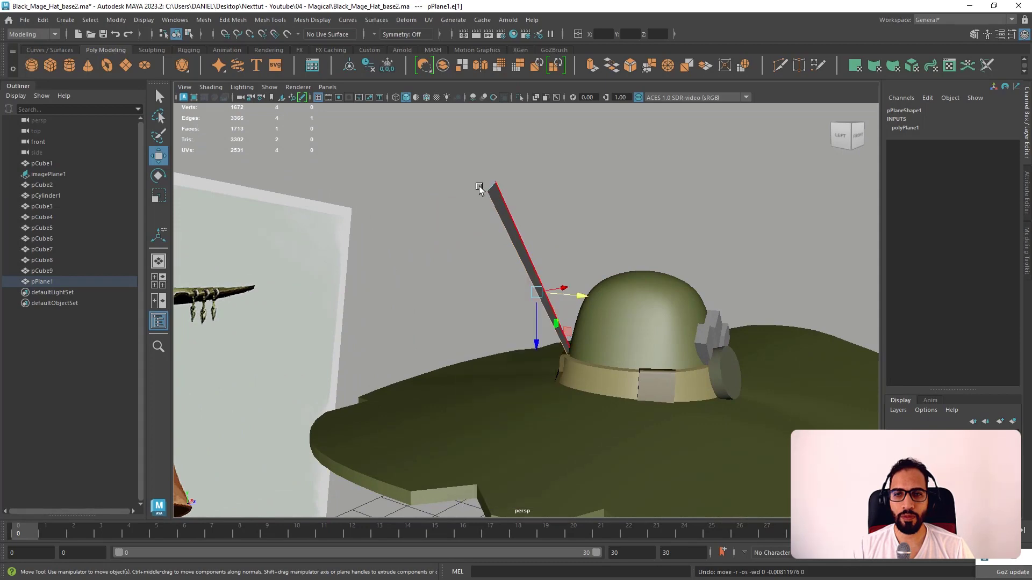
pyautogui.click(496, 183)
pyautogui.keyDown('alt'); pyautogui.moveTo(529, 198); pyautogui.dragTo(503, 189); pyautogui.keyUp('alt')
pyautogui.click(508, 188)
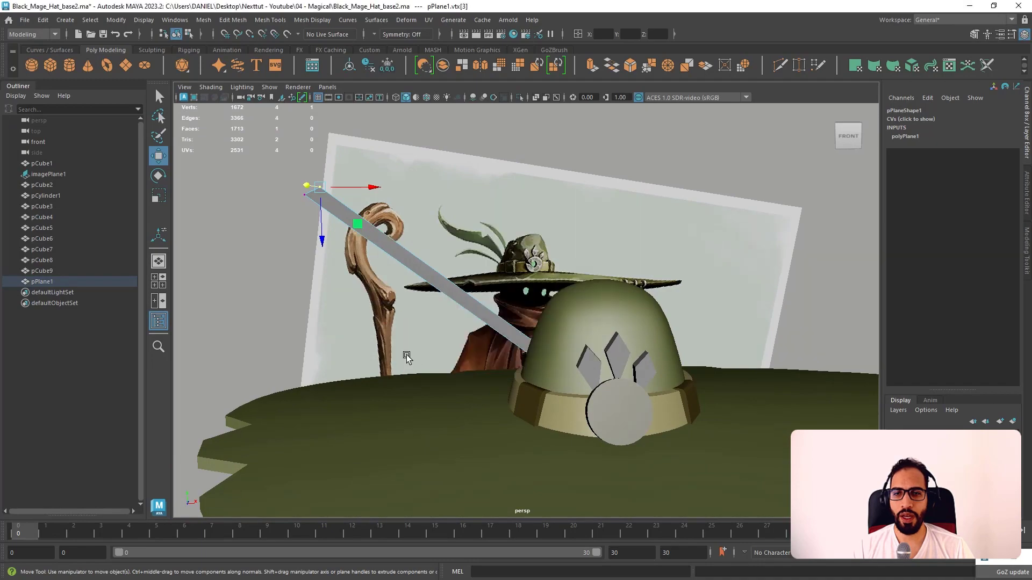
pyautogui.press('space')
pyautogui.press('space')
pyautogui.keyDown('alt'); pyautogui.moveTo(470, 302); pyautogui.dragTo(597, 417, button='right'); pyautogui.keyUp('alt')
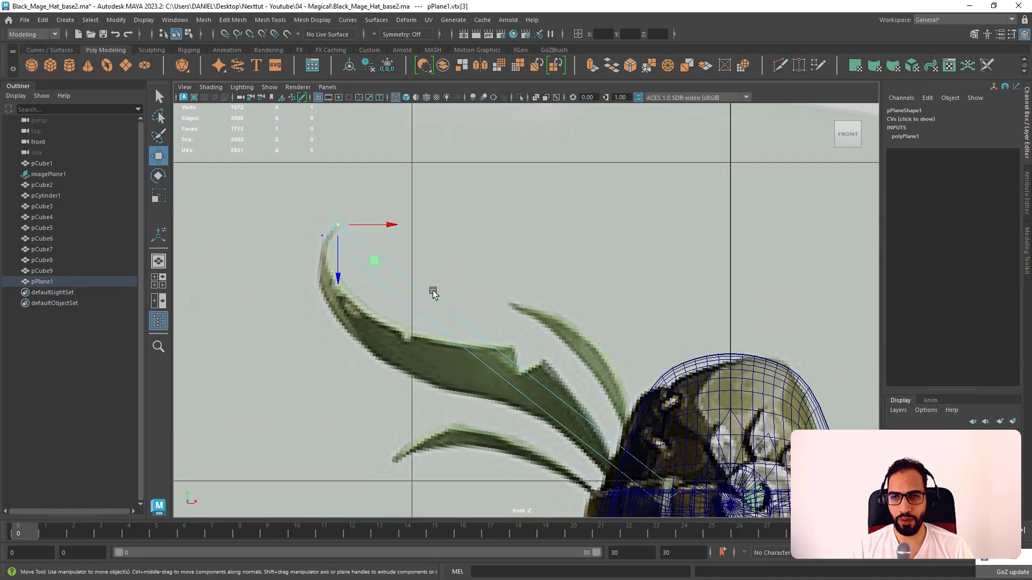
pyautogui.keyDown('alt'); pyautogui.moveTo(389, 292); pyautogui.dragTo(474, 318, button='middle'); pyautogui.keyUp('alt')
pyautogui.keyDown('alt'); pyautogui.moveTo(474, 318); pyautogui.dragTo(513, 346, button='right'); pyautogui.keyUp('alt')
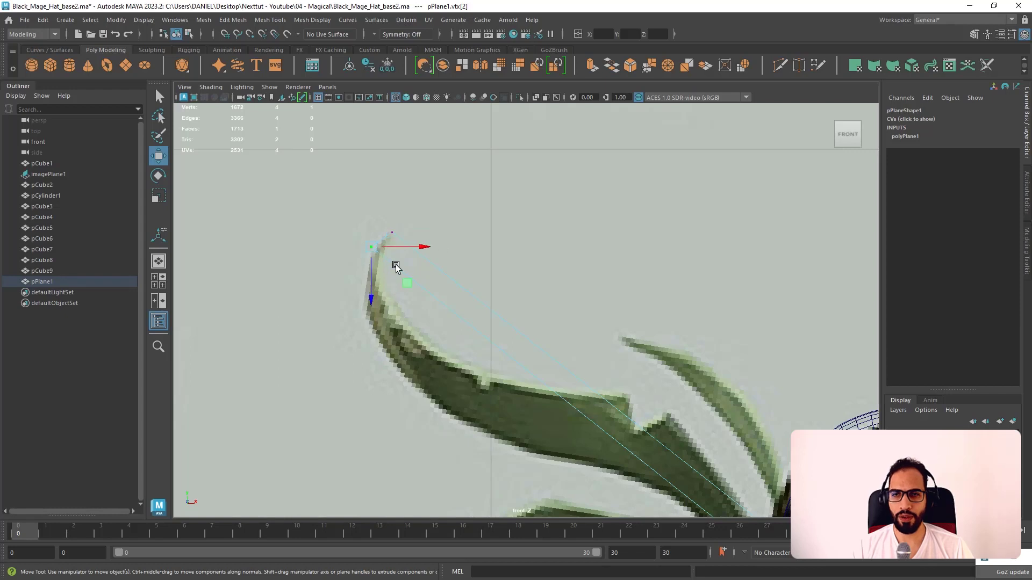
# - Insert an edge loop near the strip's tip and move it onto the bend of the reference feather
pyautogui.press('F10')
pyautogui.keyDown('shift'); pyautogui.moveTo(446, 274); pyautogui.dragTo(452, 297, button='right'); pyautogui.keyUp('shift')
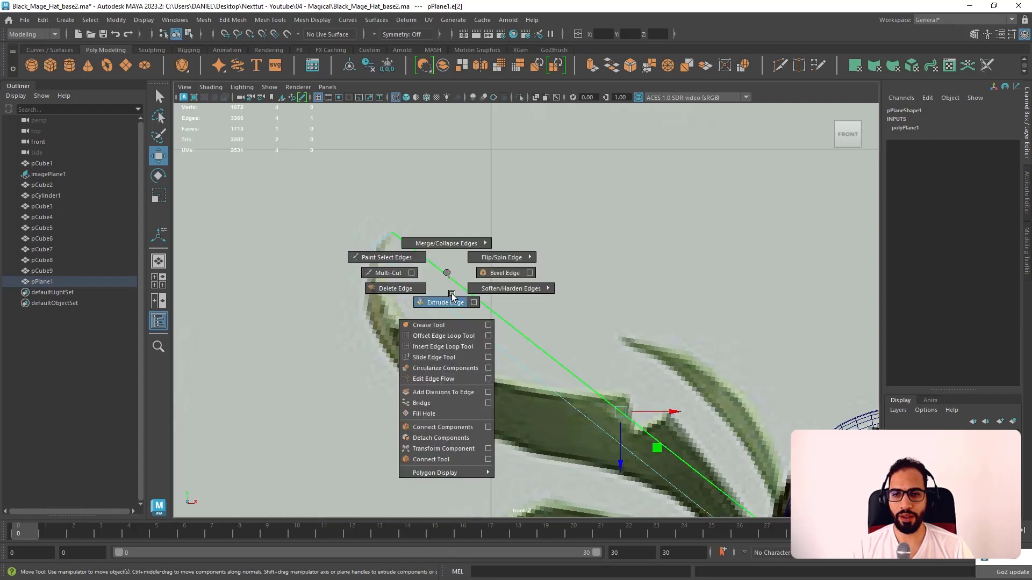
pyautogui.keyDown('shift'); pyautogui.moveTo(450, 349); pyautogui.dragTo(450, 348, button='right'); pyautogui.keyUp('shift')
pyautogui.click(470, 296)
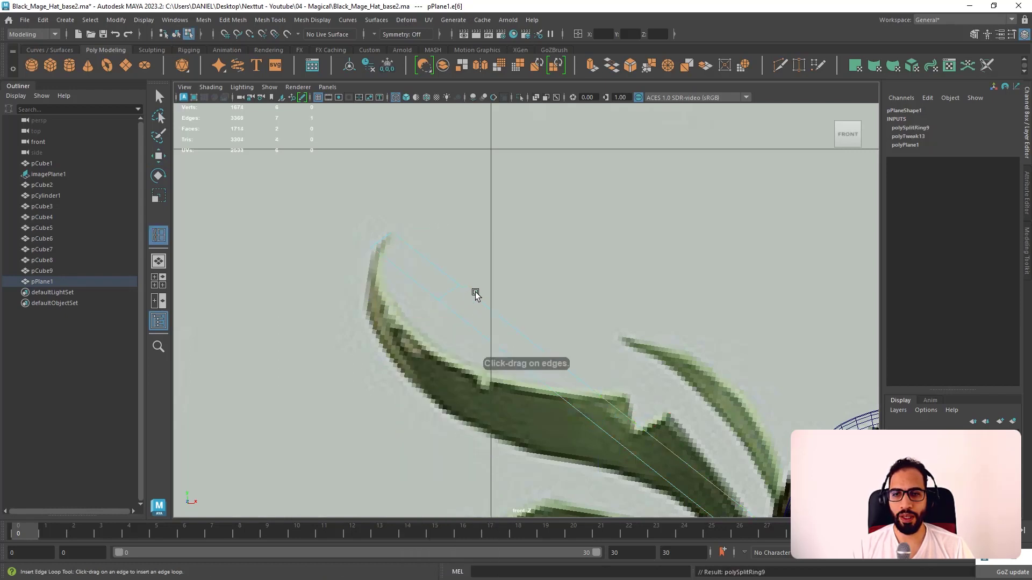
pyautogui.press('w')
pyautogui.moveTo(456, 297); pyautogui.dragTo(388, 327)
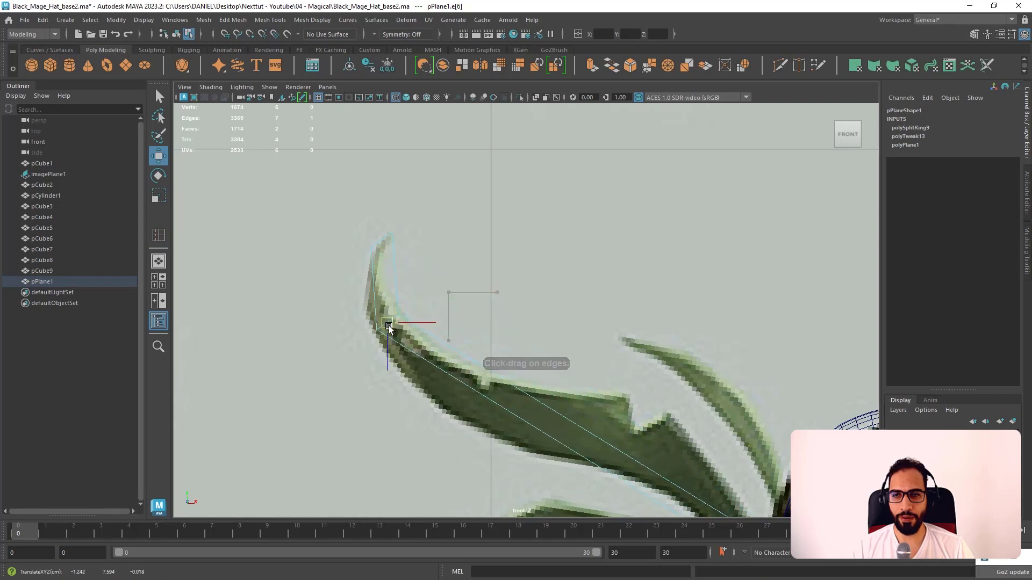
# - Fit the outer tip vertex to the feather's outline, then try shifting the outer bend vertex and undo that shift
pyautogui.moveTo(373, 247); pyautogui.dragTo(323, 245, button='right')
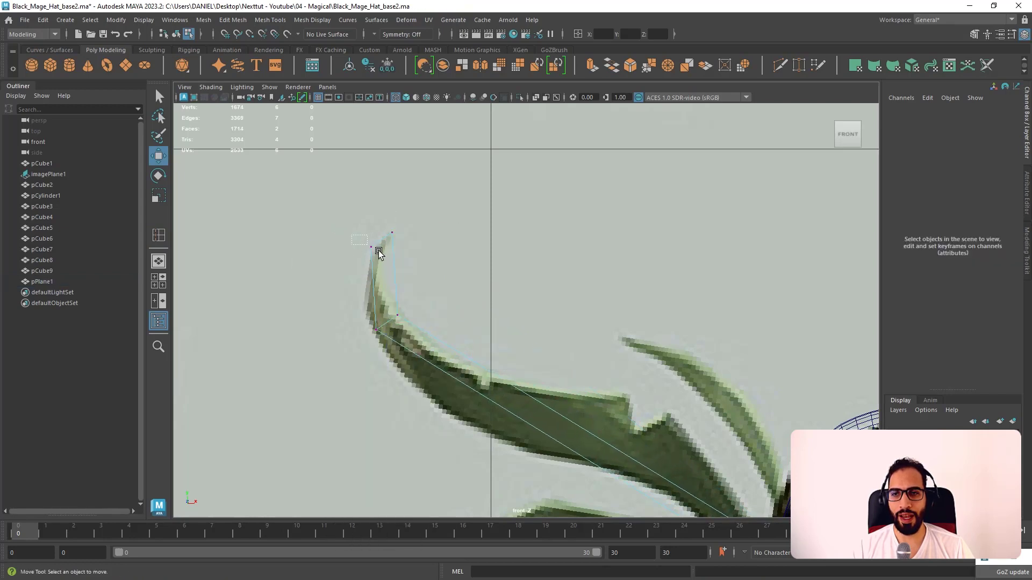
pyautogui.click(375, 246)
pyautogui.click(371, 330)
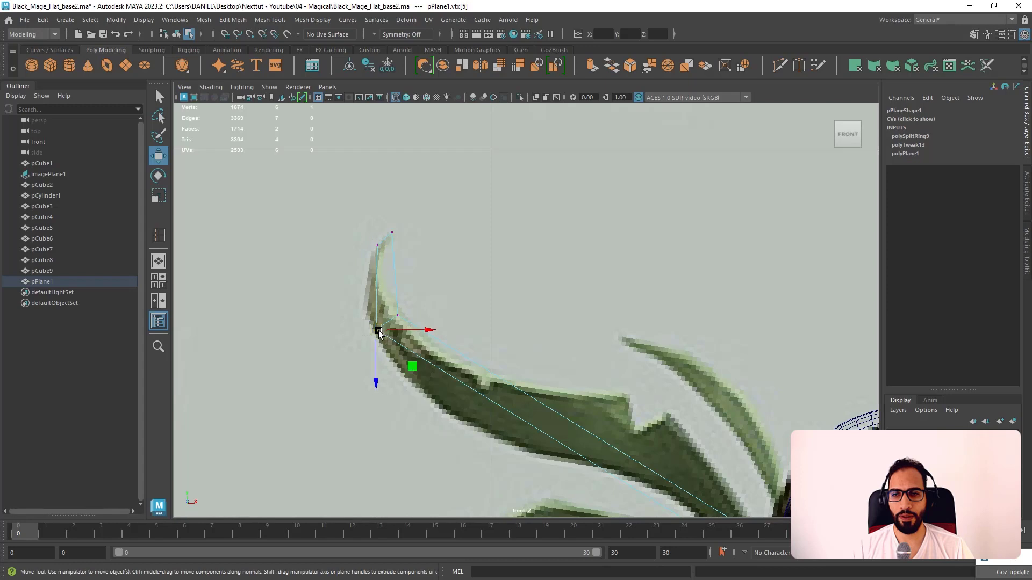
pyautogui.moveTo(376, 330); pyautogui.dragTo(382, 338)
pyautogui.hotkey('ctrl', 'z')
pyautogui.keyDown('alt'); pyautogui.moveTo(462, 351); pyautogui.dragTo(412, 275, button='middle'); pyautogui.keyUp('alt')
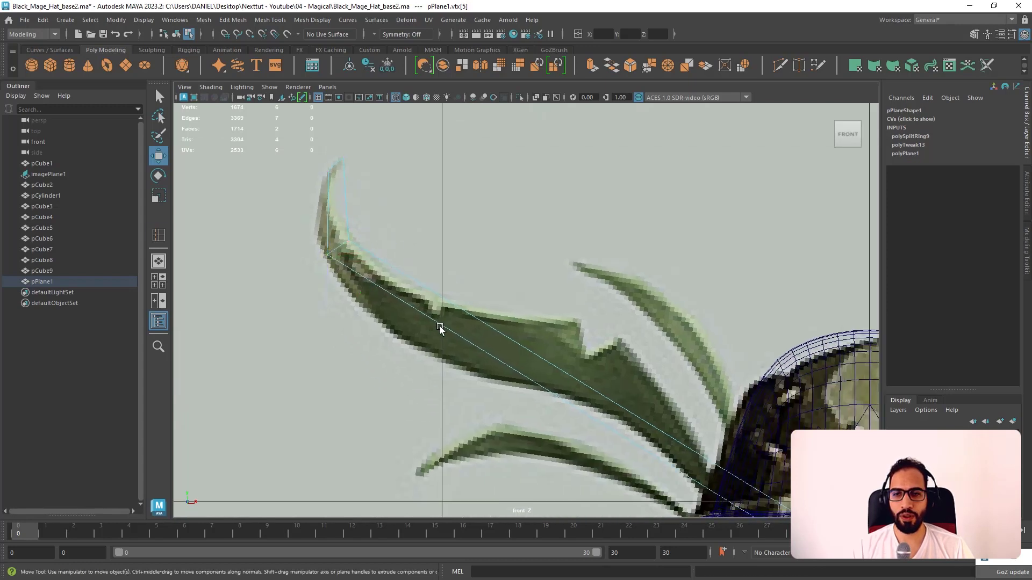
# - Insert a second edge loop across the feather strip and move it to the small notch along the reference feather
pyautogui.press('g')
pyautogui.moveTo(441, 323); pyautogui.dragTo(447, 327)
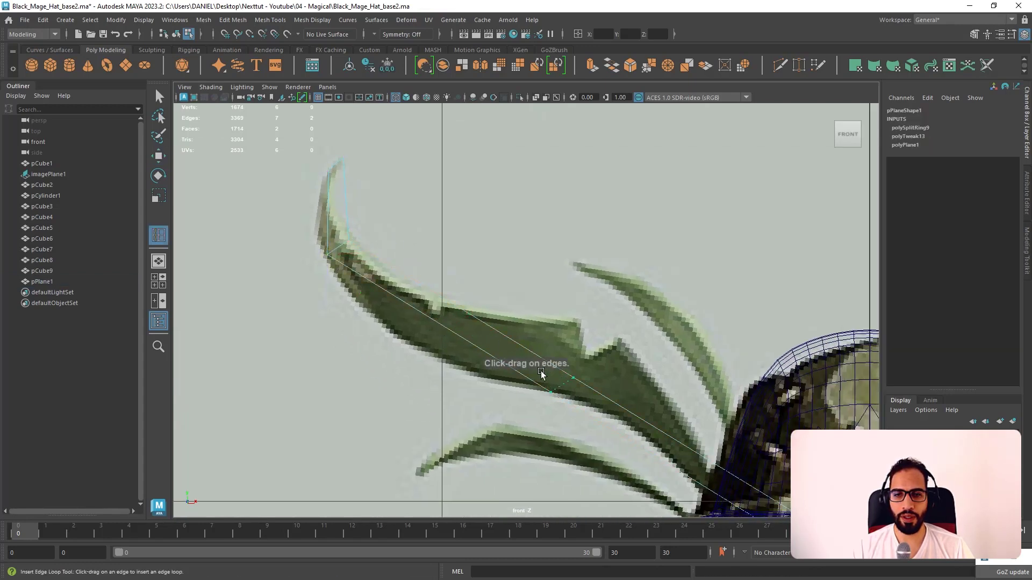
pyautogui.click(414, 320)
pyautogui.press('w')
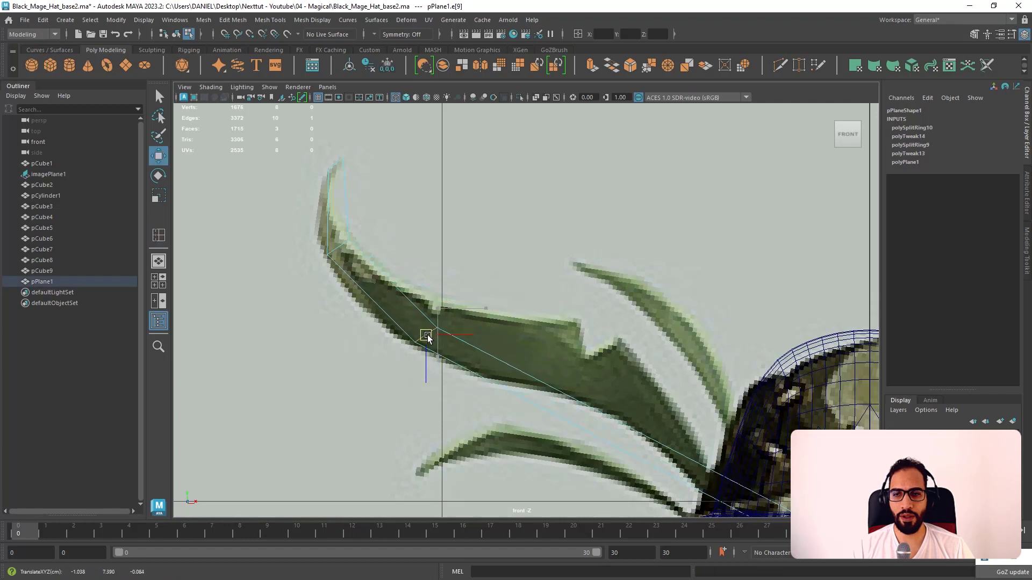
pyautogui.click(431, 322)
# - Move the second loop's two vertices onto the upper and lower outlines of the reference feather
pyautogui.moveTo(431, 285); pyautogui.dragTo(401, 285, button='right')
pyautogui.moveTo(452, 307)
pyautogui.mouseDown()
pyautogui.moveTo(423, 338)
pyautogui.moveTo(443, 303)
pyautogui.mouseUp()
pyautogui.click(416, 345)
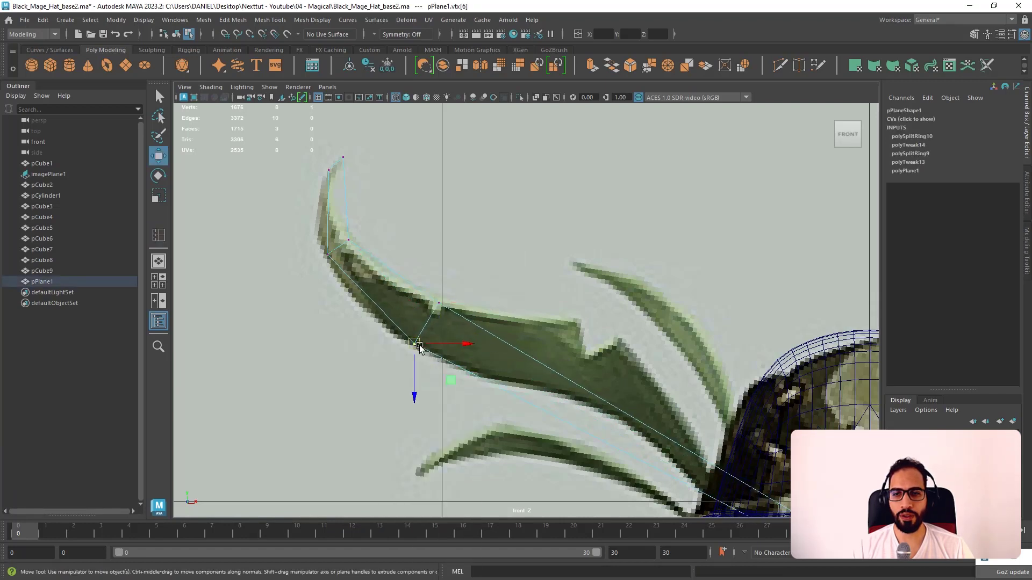
pyautogui.scroll(-5, 446, 295)
pyautogui.keyDown('alt'); pyautogui.moveTo(480, 304); pyautogui.dragTo(444, 269, button='middle'); pyautogui.keyUp('alt')
pyautogui.scroll(4, 498, 298)
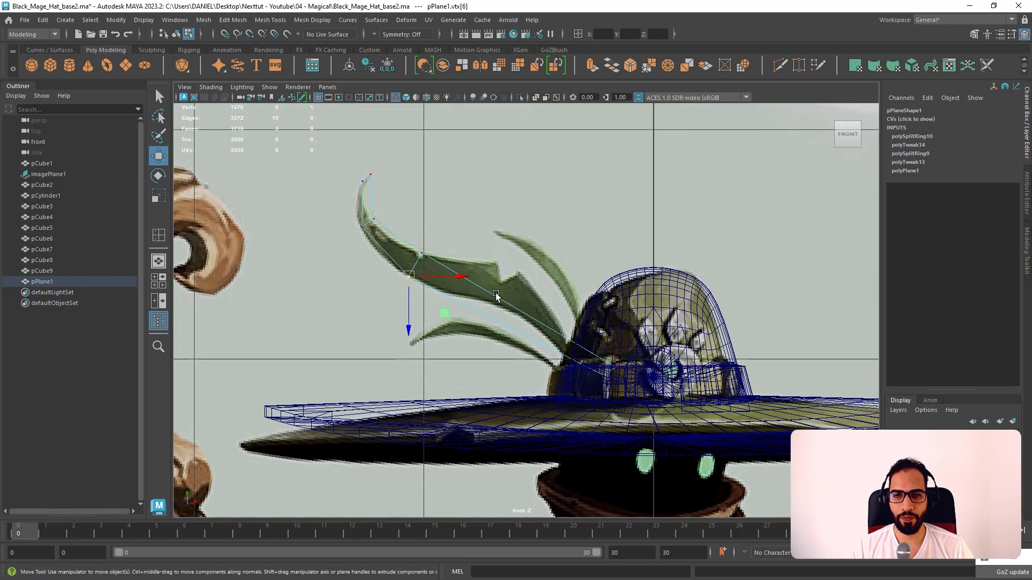
# - Insert an edge loop at the large notch of the feather strip and shift its upper vertex slightly toward the notch's inner corner
pyautogui.press('g')
pyautogui.moveTo(497, 299); pyautogui.dragTo(491, 278)
pyautogui.press('w')
pyautogui.moveTo(492, 280); pyautogui.dragTo(451, 280, button='right')
pyautogui.click(495, 275)
pyautogui.moveTo(496, 276); pyautogui.dragTo(487, 250)
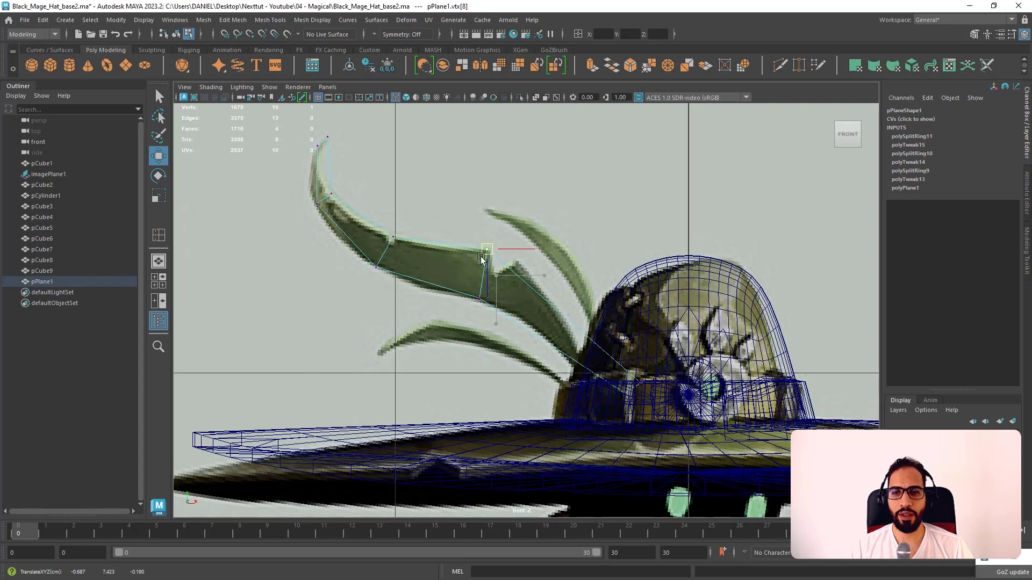
pyautogui.hotkey('ctrl', 'z')
pyautogui.moveTo(497, 275); pyautogui.dragTo(495, 271)
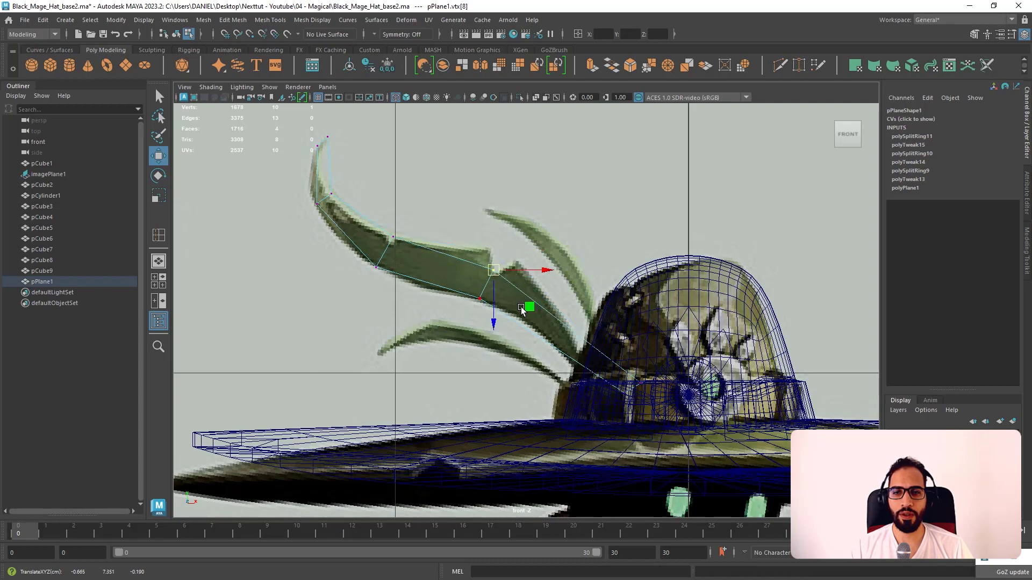
# - Insert an edge loop near the feather's base and move it onto the narrowing lower end of the reference feather
pyautogui.press('g')
pyautogui.moveTo(541, 305); pyautogui.dragTo(563, 335)
pyautogui.press('w')
pyautogui.keyDown('alt'); pyautogui.moveTo(566, 296); pyautogui.dragTo(536, 229, button='middle'); pyautogui.keyUp('alt')
pyautogui.scroll(1, 602, 330)
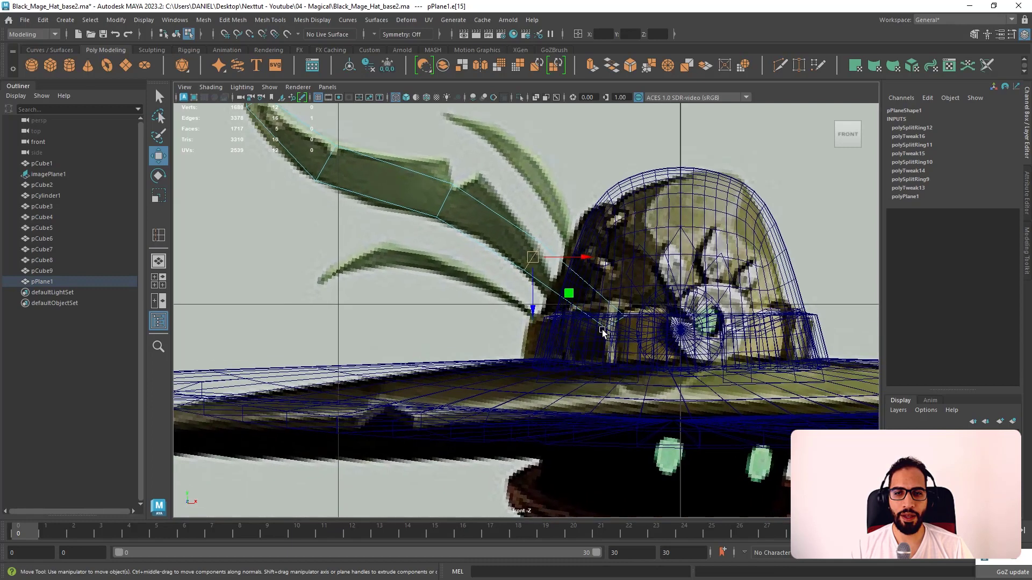
pyautogui.moveTo(549, 247); pyautogui.dragTo(552, 221, button='right')
pyautogui.click(624, 321)
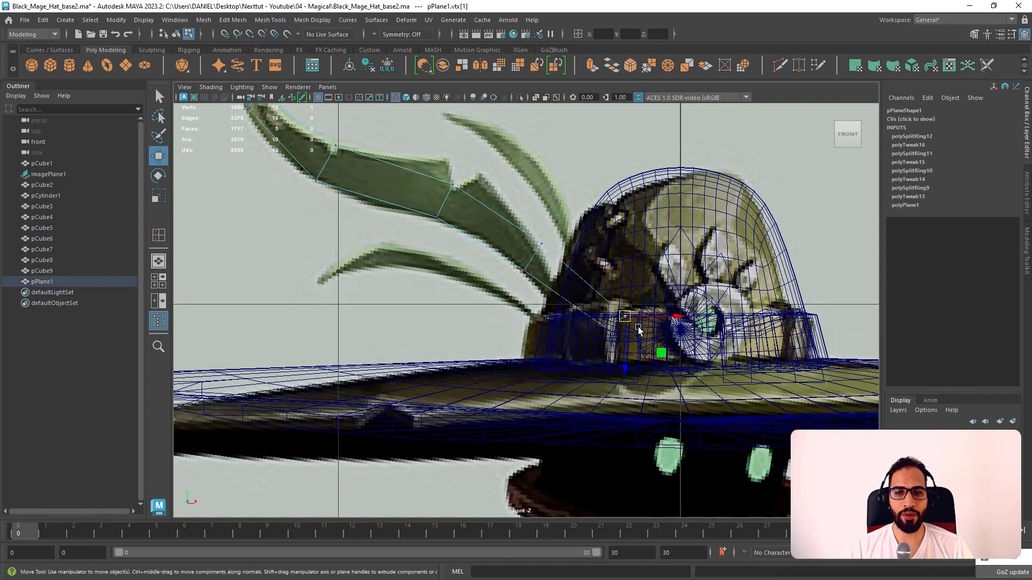
pyautogui.scroll(-5, 507, 248)
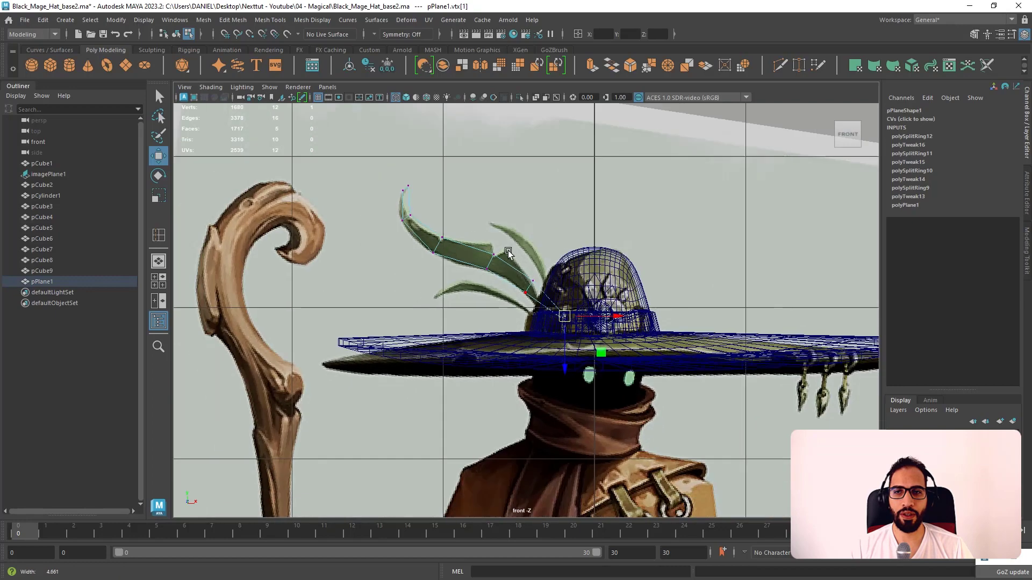
# - Insert an edge loop between the small and large notches and raise its upper vertex onto the feather's outline
pyautogui.scroll(5, 515, 260)
pyautogui.press('g')
pyautogui.moveTo(388, 200); pyautogui.dragTo(372, 197)
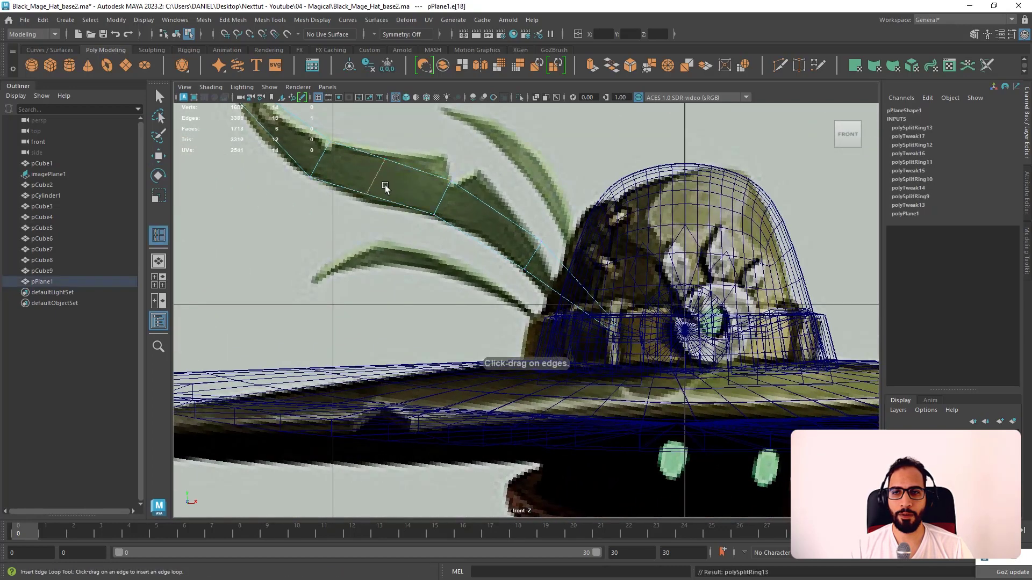
pyautogui.press('w')
pyautogui.click(382, 180)
pyautogui.moveTo(400, 168); pyautogui.dragTo(370, 167, button='right')
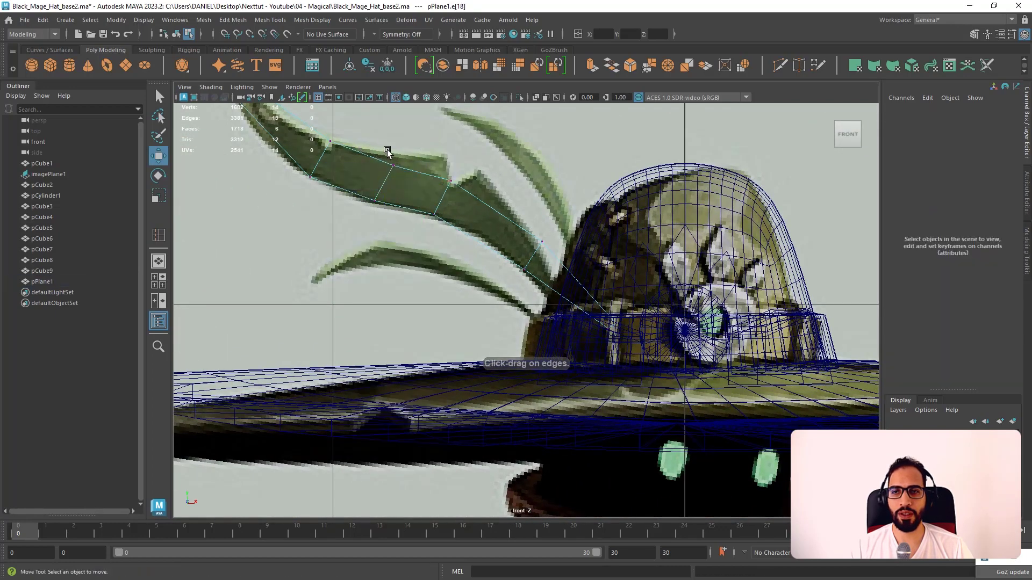
pyautogui.click(394, 165)
pyautogui.moveTo(395, 166); pyautogui.dragTo(395, 153)
# - Move the large notch's upper vertex outward over the gap and lower the two end vertices at the feather's base
pyautogui.click(451, 180)
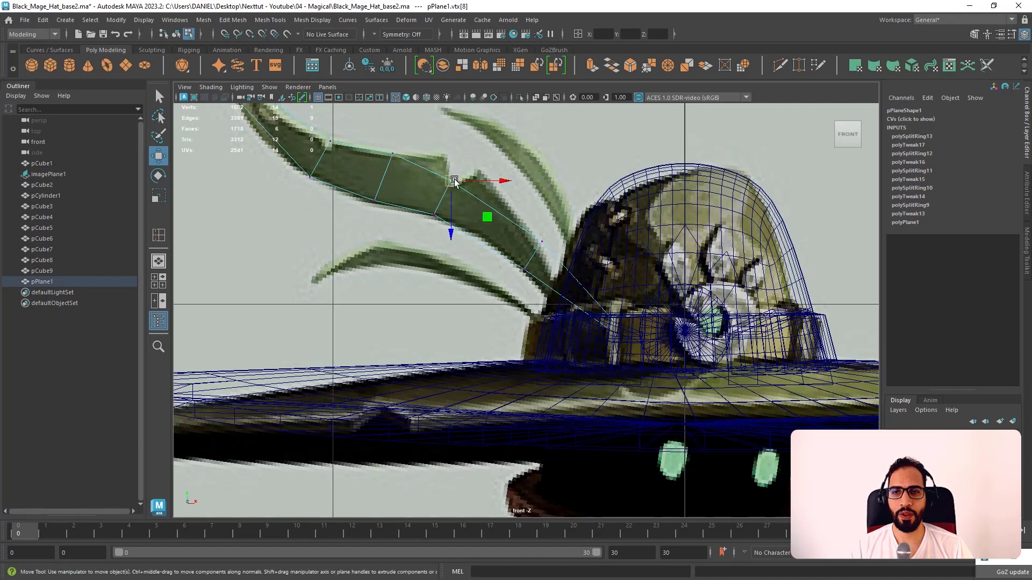
pyautogui.moveTo(452, 181); pyautogui.dragTo(465, 161)
pyautogui.click(542, 242)
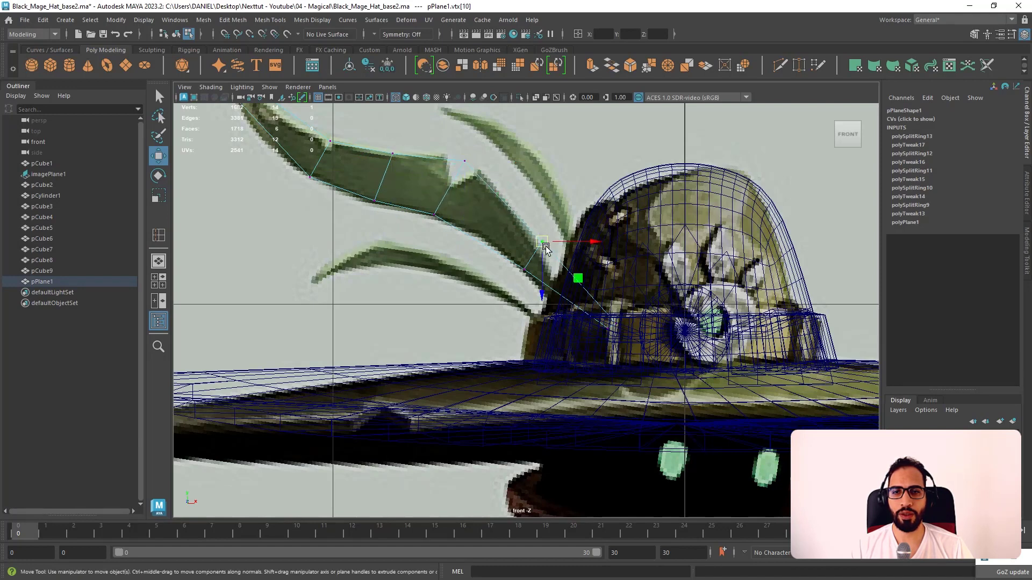
pyautogui.click(607, 345)
pyautogui.moveTo(608, 344); pyautogui.dragTo(612, 377)
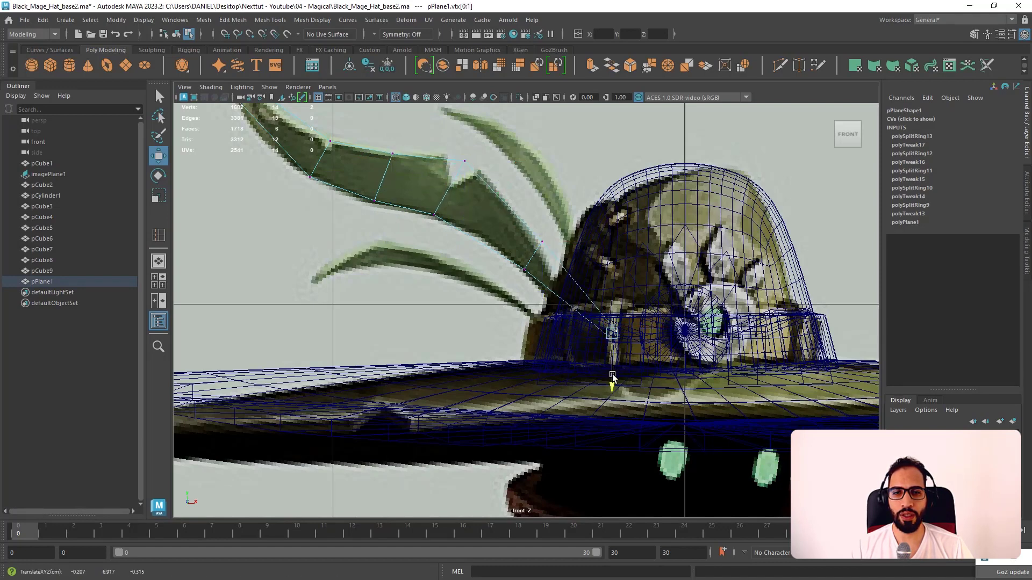
pyautogui.scroll(-5, 584, 341)
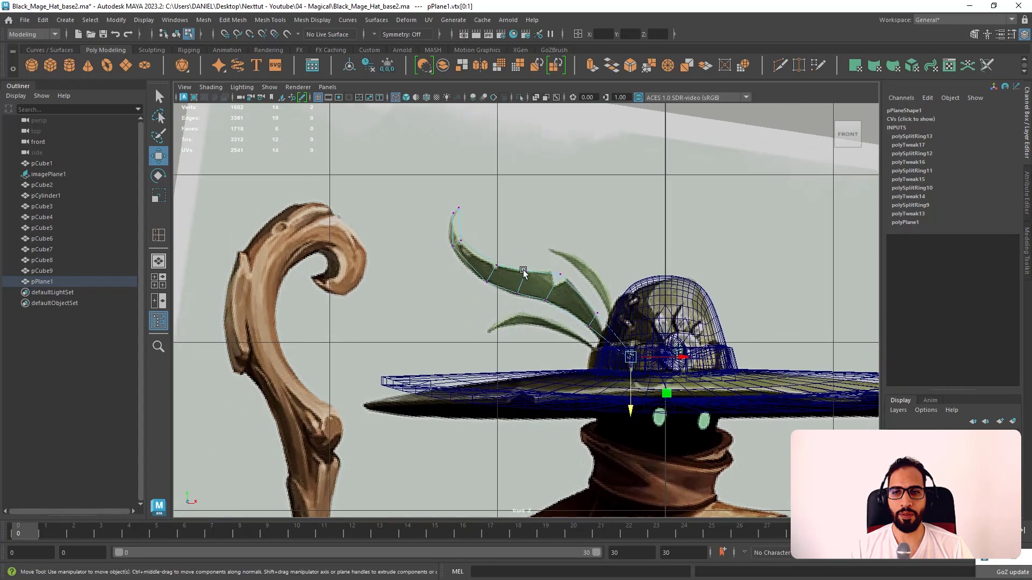
# - Insert an edge loop between the feather's bend and the small notch and move it onto the reference curve
pyautogui.press('g')
pyautogui.click(451, 249)
pyautogui.press('w')
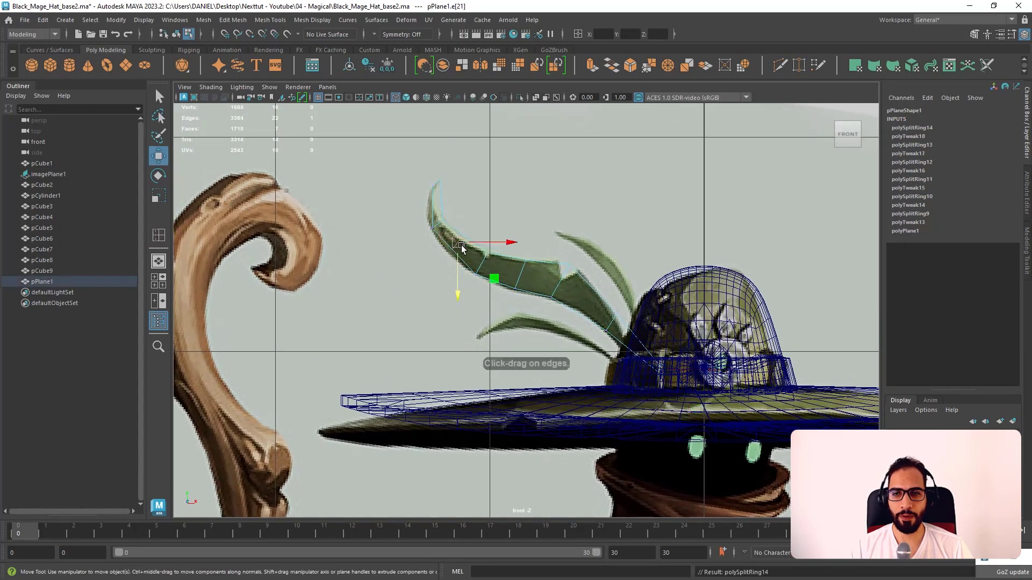
pyautogui.moveTo(460, 246); pyautogui.dragTo(456, 248)
pyautogui.scroll(1, 484, 226)
pyautogui.keyDown('alt'); pyautogui.moveTo(452, 214); pyautogui.dragTo(466, 251, button='middle'); pyautogui.keyUp('alt')
# - Insert an edge loop between the bend and the feather's tip and shift it slightly outward along the curve
pyautogui.press('g')
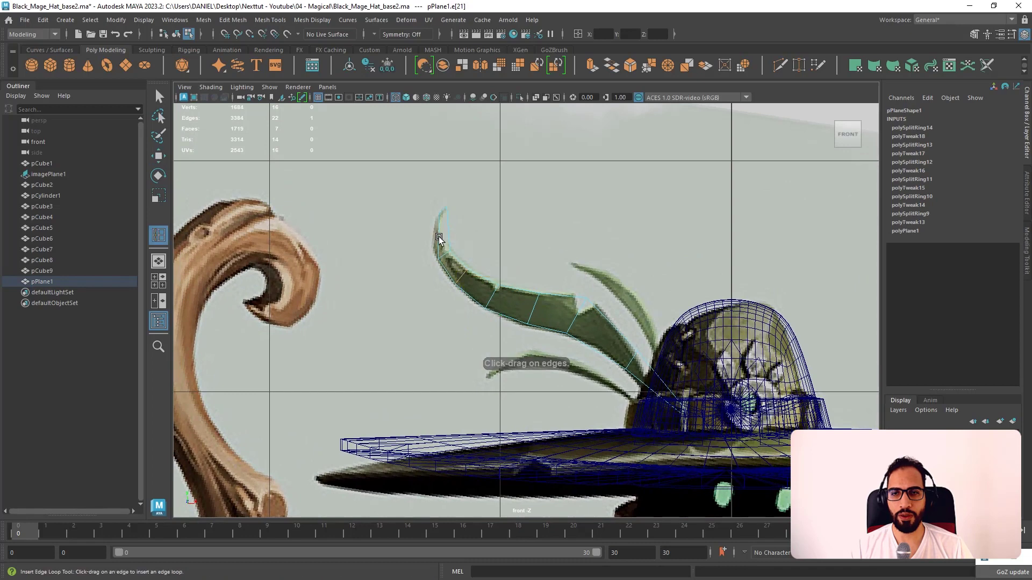
pyautogui.click(439, 234)
pyautogui.press('w')
pyautogui.moveTo(446, 233); pyautogui.dragTo(443, 233)
pyautogui.scroll(1, 516, 315)
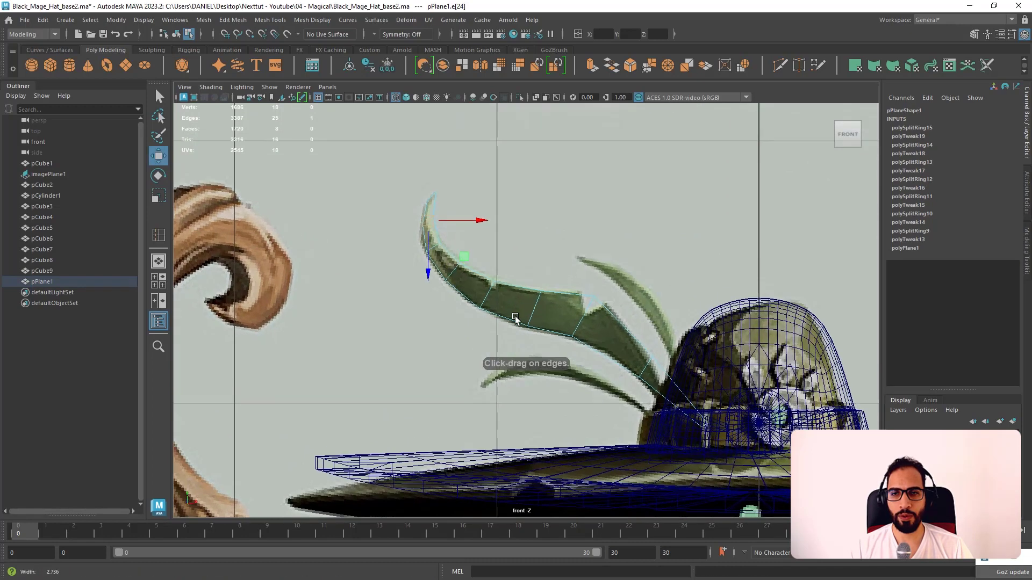
# - Fit the vertices of the loop nearest the tip to the outline of the reference feather
pyautogui.keyDown('alt'); pyautogui.moveTo(516, 316); pyautogui.dragTo(580, 388, button='middle'); pyautogui.keyUp('alt')
pyautogui.scroll(2, 479, 235)
pyautogui.click(453, 253)
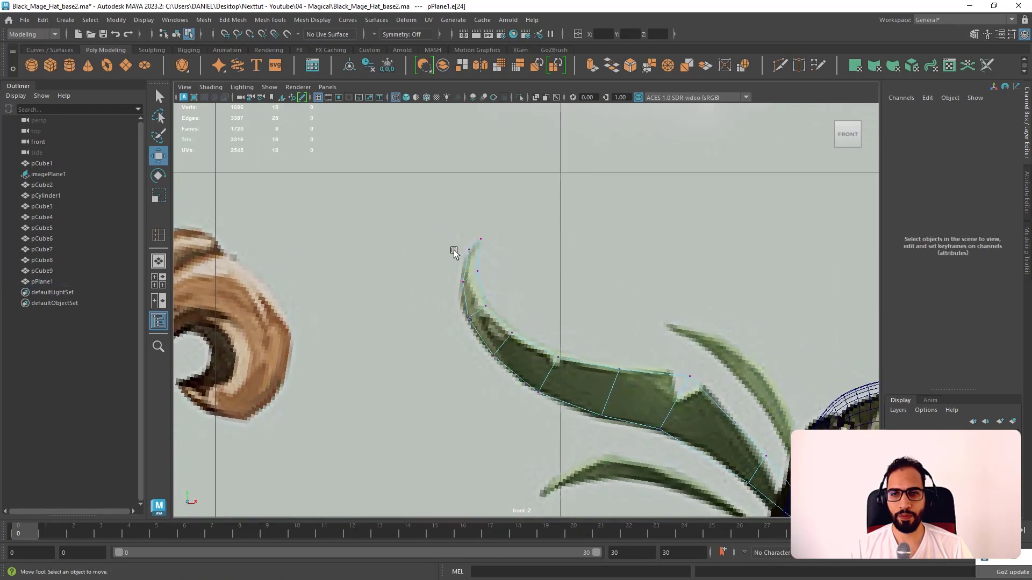
pyautogui.click(463, 280)
pyautogui.moveTo(463, 281); pyautogui.dragTo(480, 275)
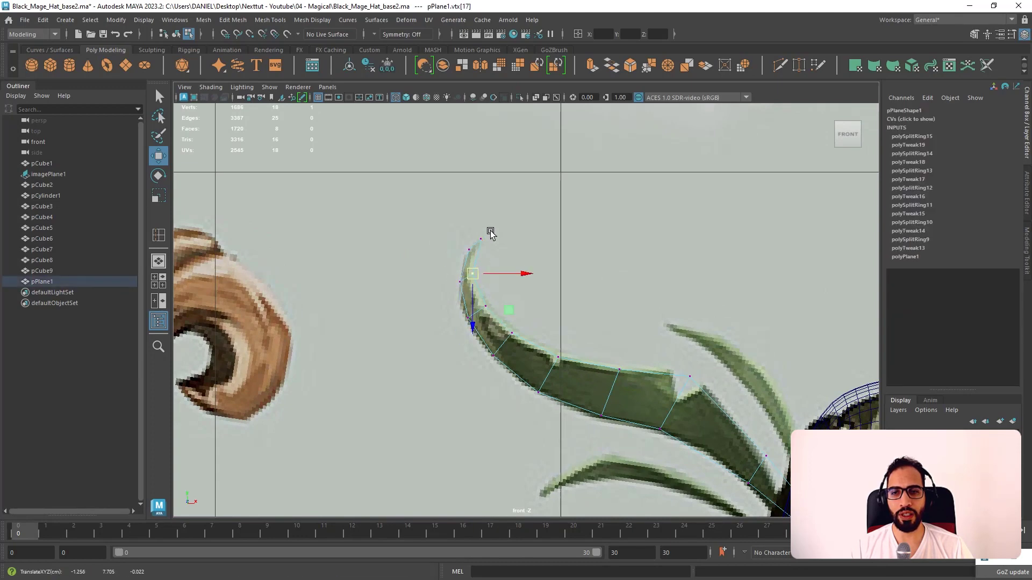
# - Insert an edge loop between the large notch and the base loop and align it with the feather's outline
pyautogui.keyDown('alt'); pyautogui.moveTo(595, 272); pyautogui.dragTo(512, 189, button='middle'); pyautogui.keyUp('alt')
pyautogui.press('y')
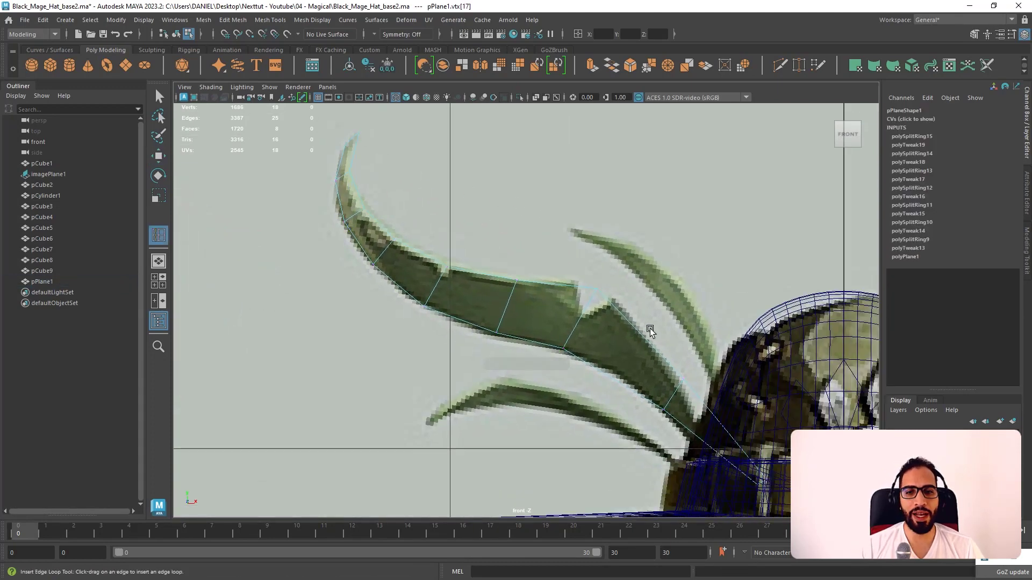
pyautogui.click(647, 334)
pyautogui.press('w')
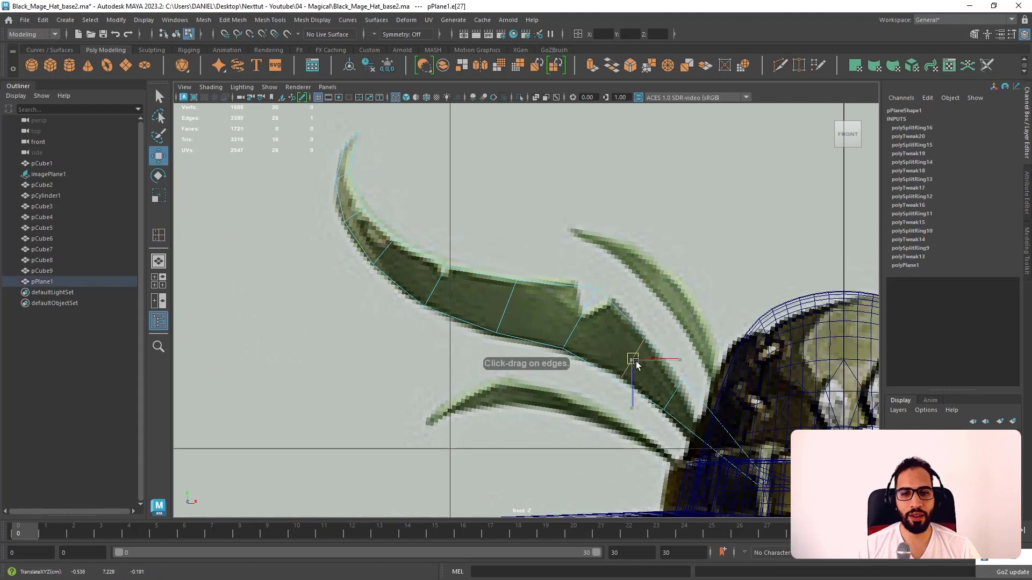
# - Insert an edge loop across the feather's last segment, where it meets the hat
pyautogui.keyDown('alt'); pyautogui.moveTo(640, 371); pyautogui.dragTo(614, 336, button='middle'); pyautogui.keyUp('alt')
pyautogui.press('y')
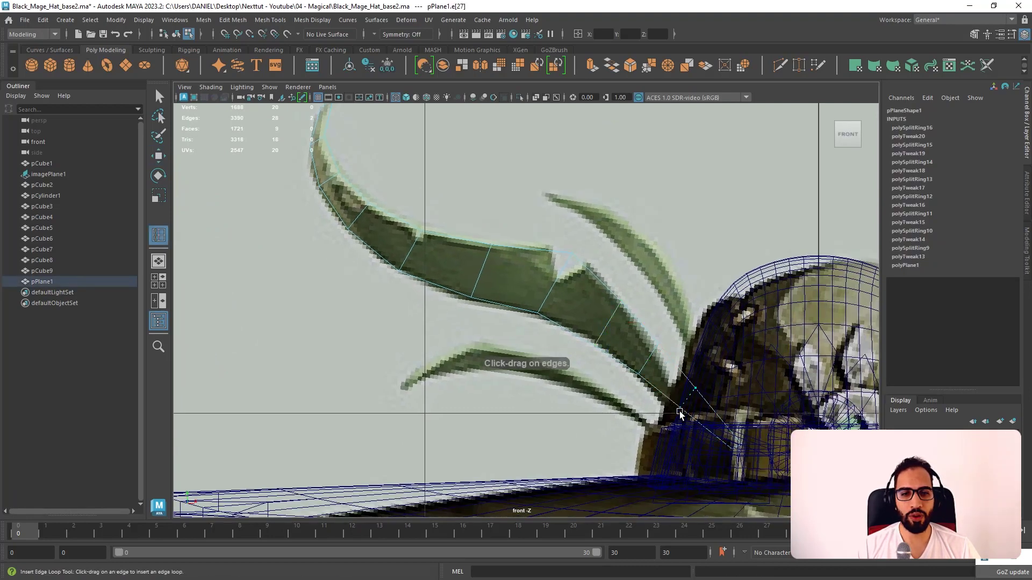
pyautogui.click(680, 413)
pyautogui.press('w')
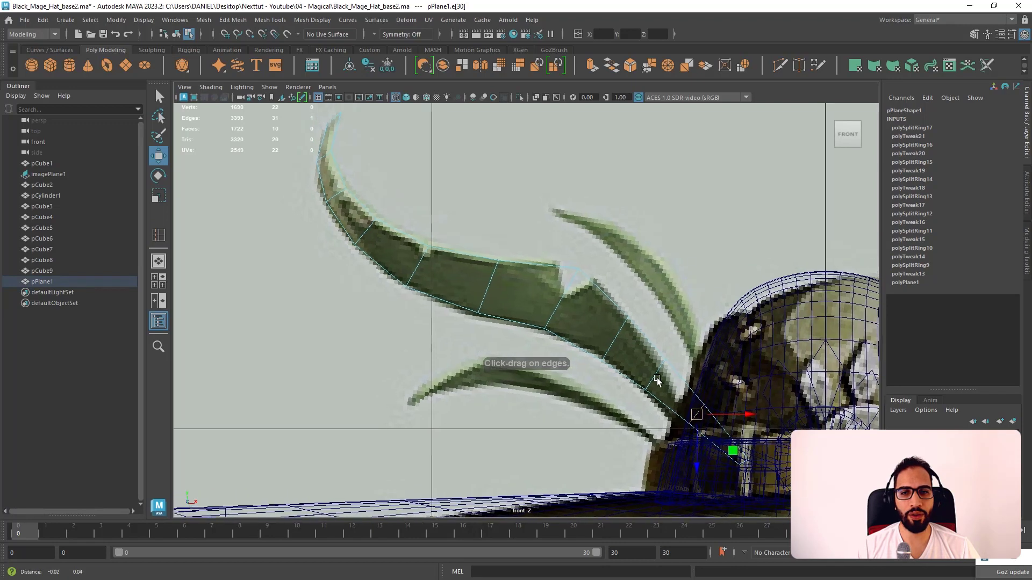
pyautogui.keyDown('alt'); pyautogui.moveTo(691, 401); pyautogui.dragTo(696, 416, button='middle'); pyautogui.keyUp('alt')
# - Cut the triangular outlines of the large and small notches into the feather's upper edge with Multi-Cut
pyautogui.moveTo(574, 273)
pyautogui.mouseDown(button='right')
pyautogui.moveTo(549, 274)
pyautogui.moveTo(586, 259)
pyautogui.moveTo(571, 259)
pyautogui.mouseUp(button='right')
pyautogui.scroll(3, 578, 274)
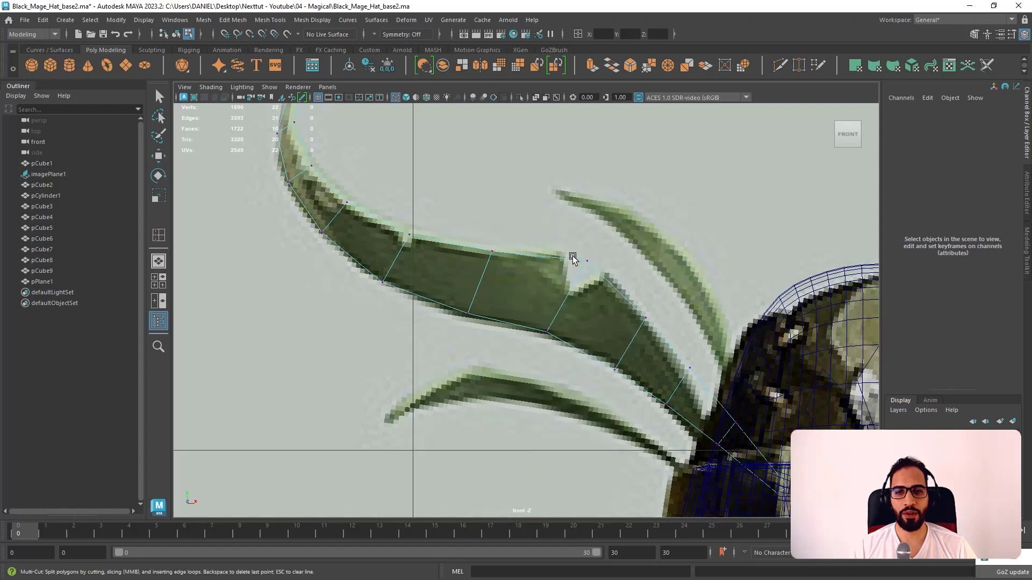
pyautogui.rightClick(598, 279)
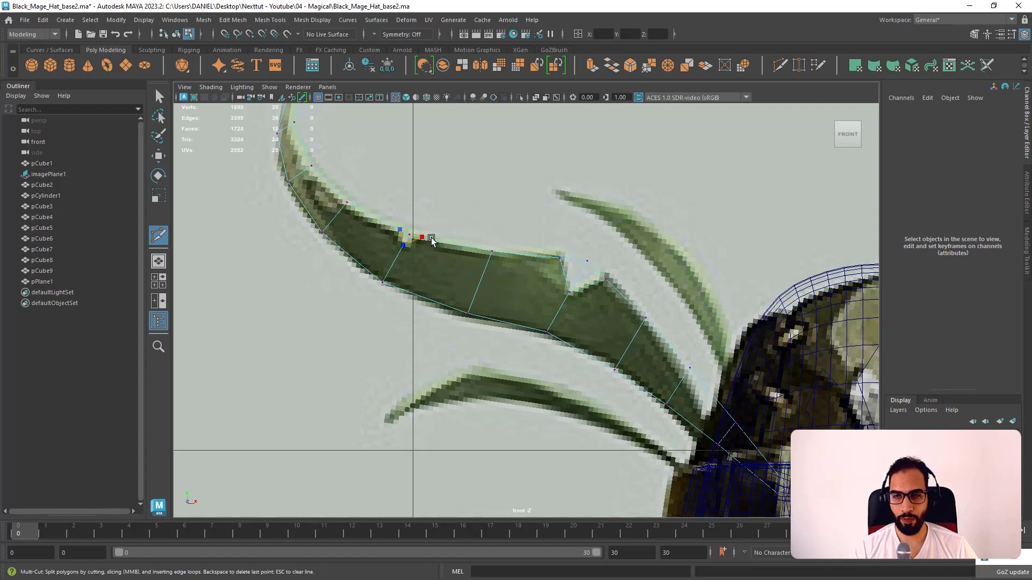
pyautogui.moveTo(440, 240); pyautogui.dragTo(414, 240, button='right')
# - Delete the triangular faces inside the small and large notches of the feather
pyautogui.press('w')
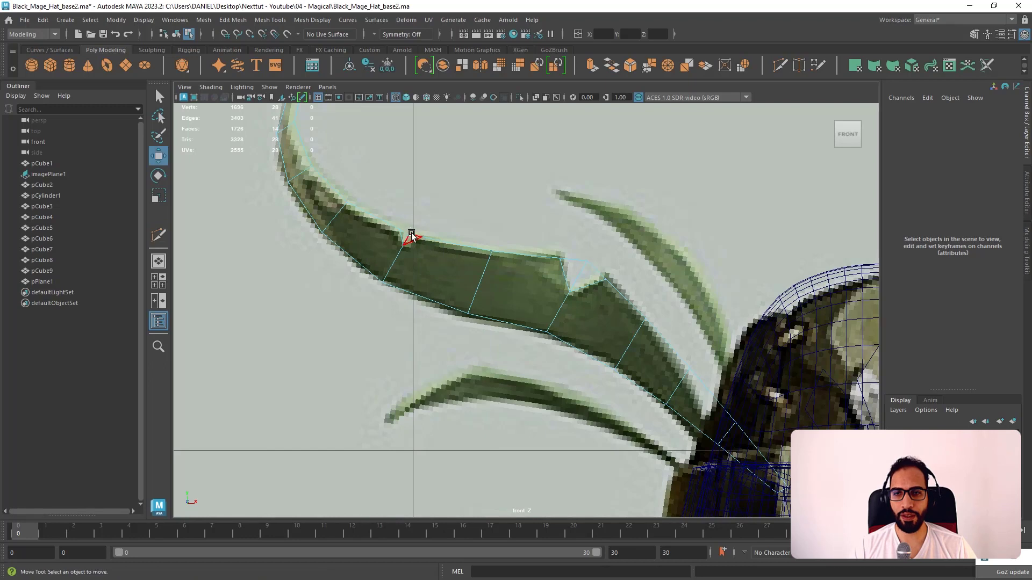
pyautogui.click(416, 235)
pyautogui.moveTo(406, 237); pyautogui.dragTo(405, 240)
pyautogui.press('Delete')
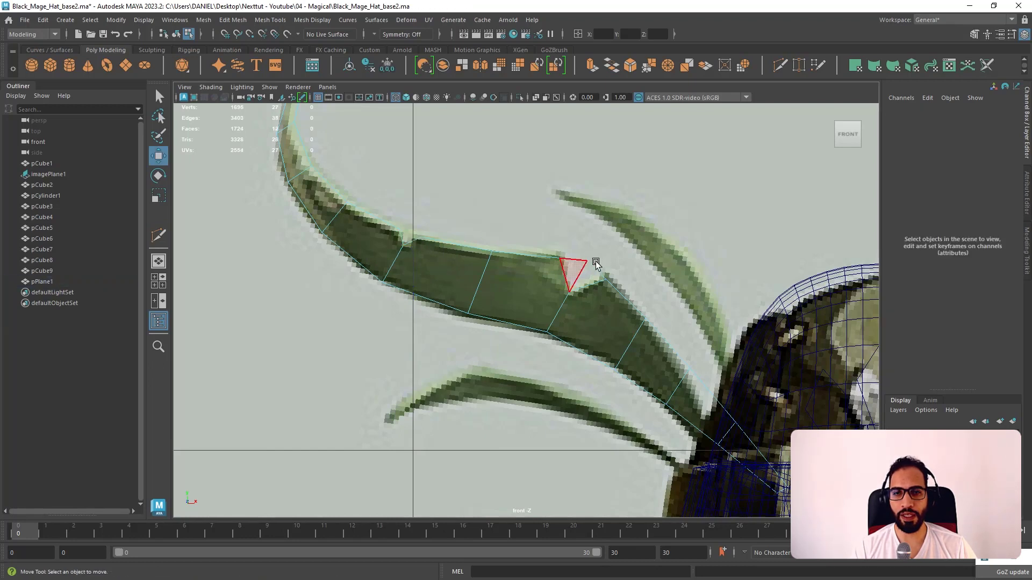
pyautogui.moveTo(573, 269); pyautogui.dragTo(573, 269)
pyautogui.press('Delete')
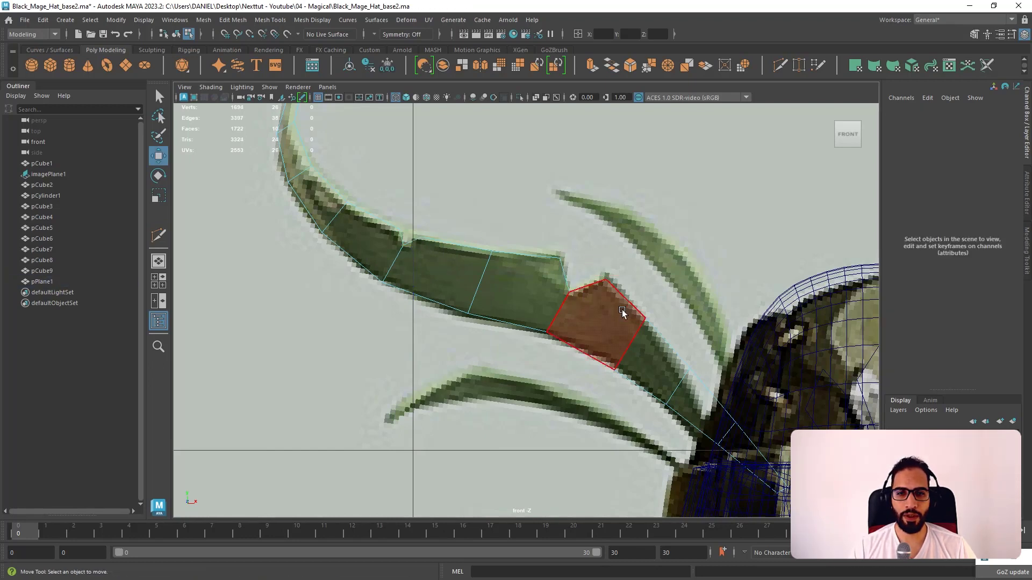
# - Examine the vertices and edge flow around the feather's two notches against the reference
pyautogui.keyDown('alt'); pyautogui.moveTo(631, 310); pyautogui.dragTo(646, 322, button='middle'); pyautogui.keyUp('alt')
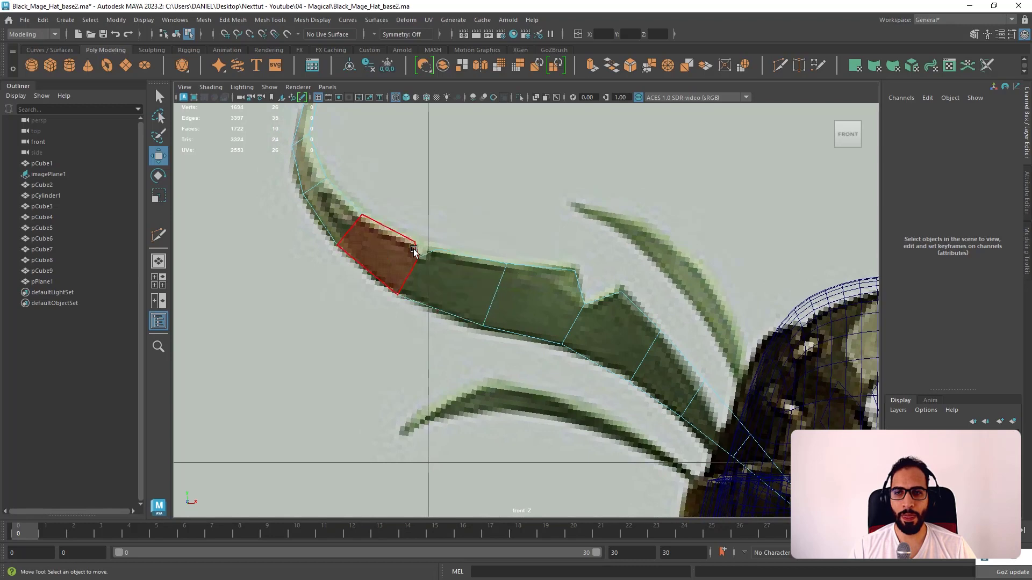
pyautogui.keyDown('alt'); pyautogui.moveTo(446, 275); pyautogui.dragTo(463, 293, button='right'); pyautogui.keyUp('alt')
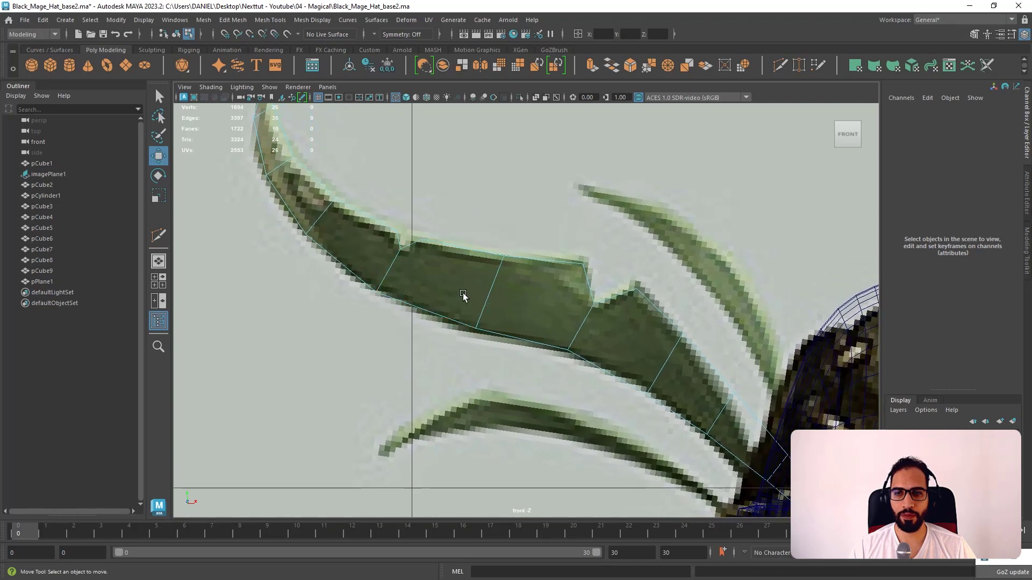
pyautogui.moveTo(435, 247); pyautogui.dragTo(396, 237, button='right')
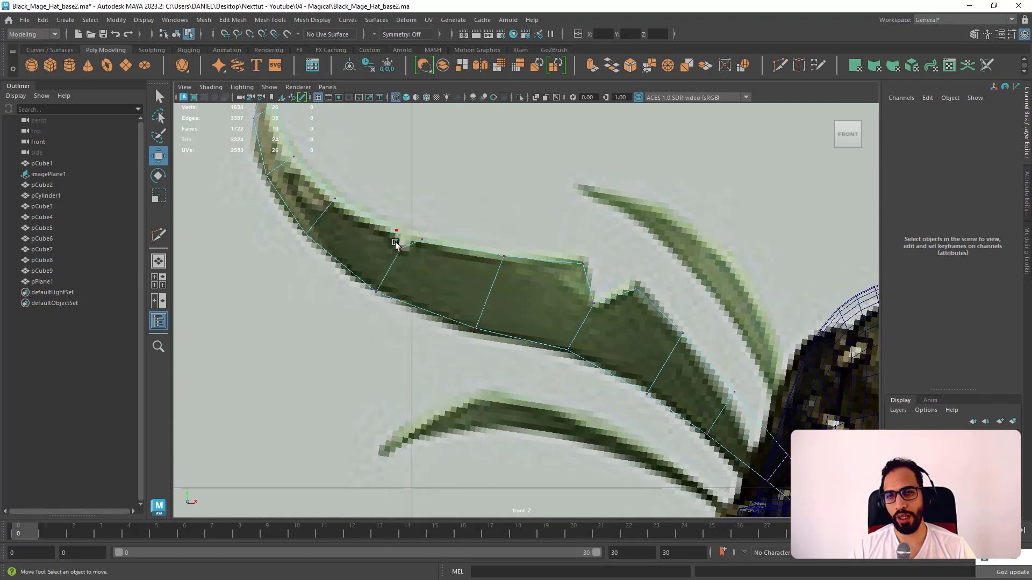
pyautogui.click(475, 309)
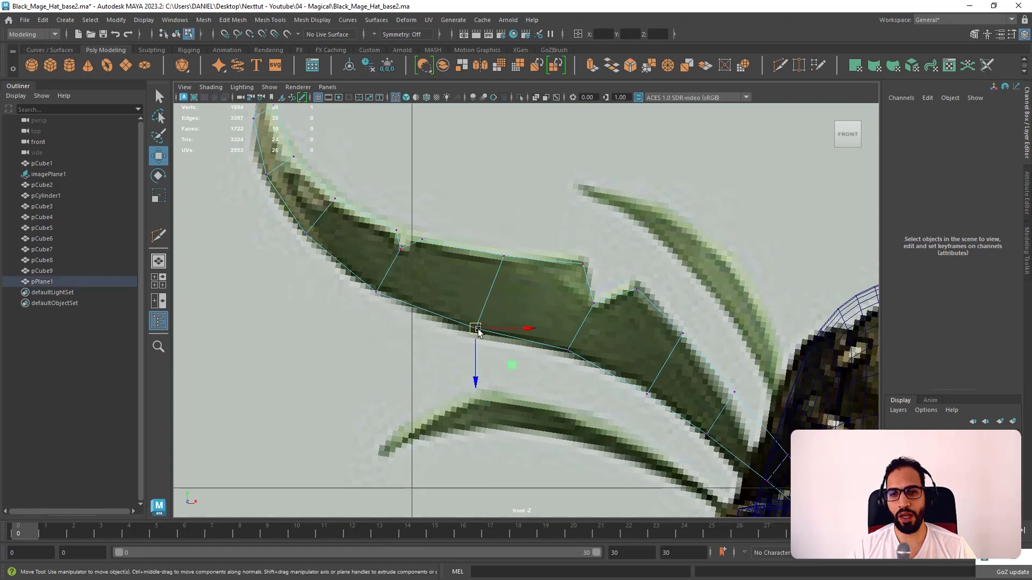
pyautogui.scroll(-4, 366, 277)
pyautogui.scroll(2, 366, 277)
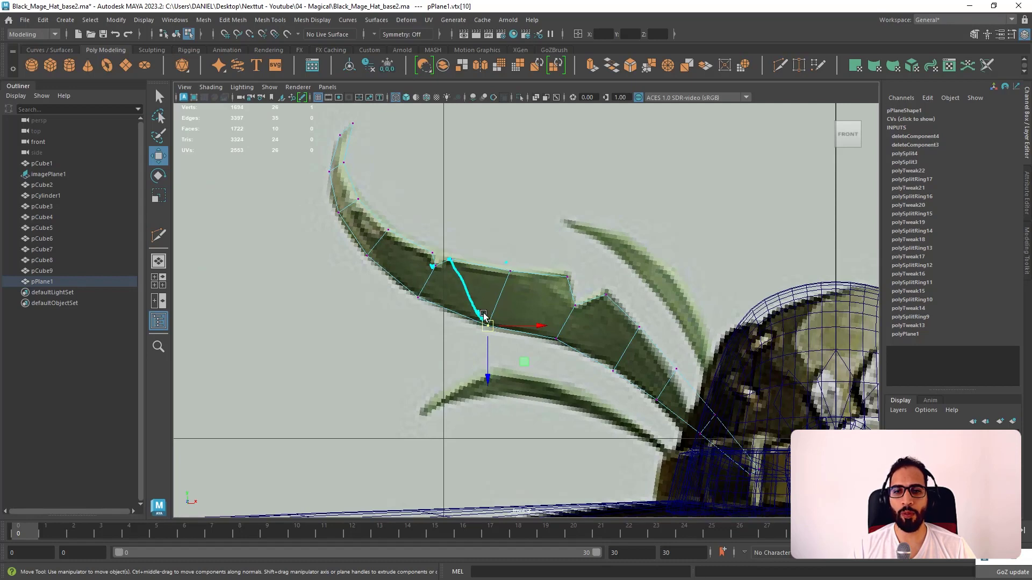
pyautogui.keyDown('alt'); pyautogui.moveTo(581, 336); pyautogui.dragTo(516, 273, button='middle'); pyautogui.keyUp('alt')
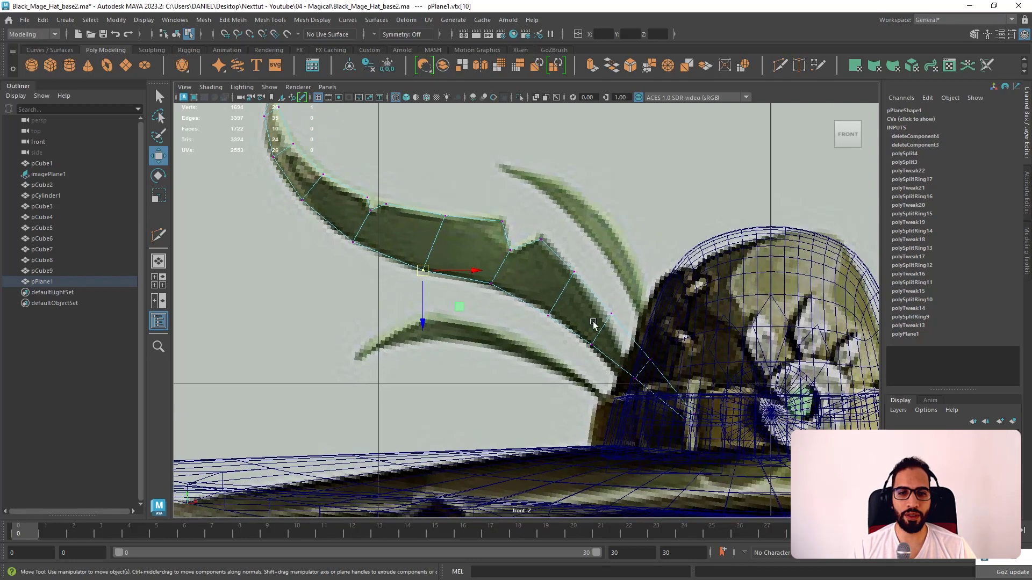
pyautogui.scroll(-3, 680, 409)
# - Switch to the perspective view, select the whole feather plane in object mode and inspect it beside the hat
pyautogui.press('space')
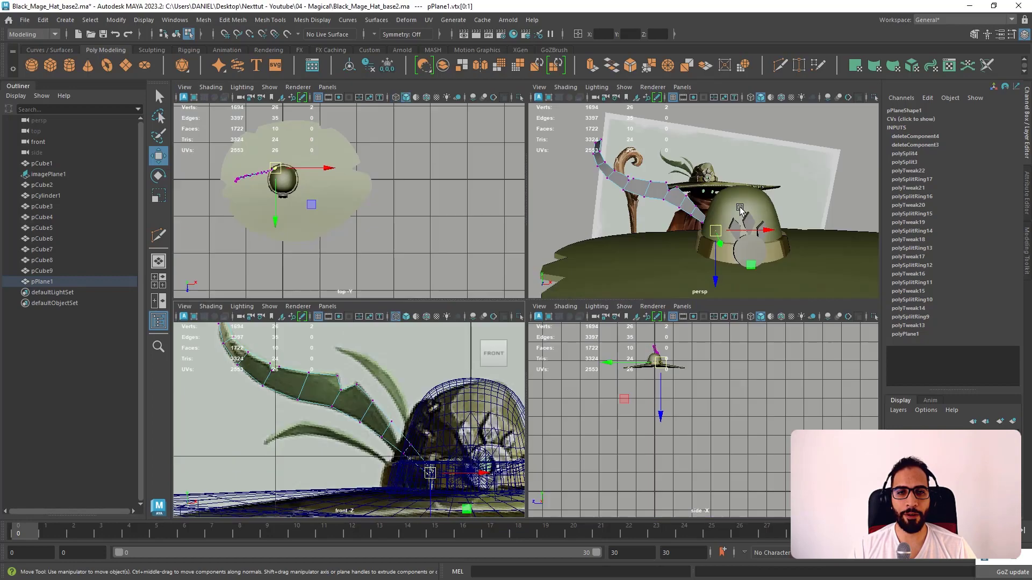
pyautogui.press('space')
pyautogui.keyDown('alt'); pyautogui.moveTo(634, 269); pyautogui.dragTo(601, 272); pyautogui.keyUp('alt')
pyautogui.moveTo(474, 286); pyautogui.dragTo(527, 257, button='right')
pyautogui.keyDown('alt'); pyautogui.moveTo(516, 265); pyautogui.dragTo(399, 294); pyautogui.keyUp('alt')
pyautogui.keyDown('alt'); pyautogui.moveTo(400, 294); pyautogui.dragTo(465, 322, button='middle'); pyautogui.keyUp('alt')
pyautogui.keyDown('alt'); pyautogui.moveTo(419, 264); pyautogui.dragTo(461, 308, button='middle'); pyautogui.keyUp('alt')
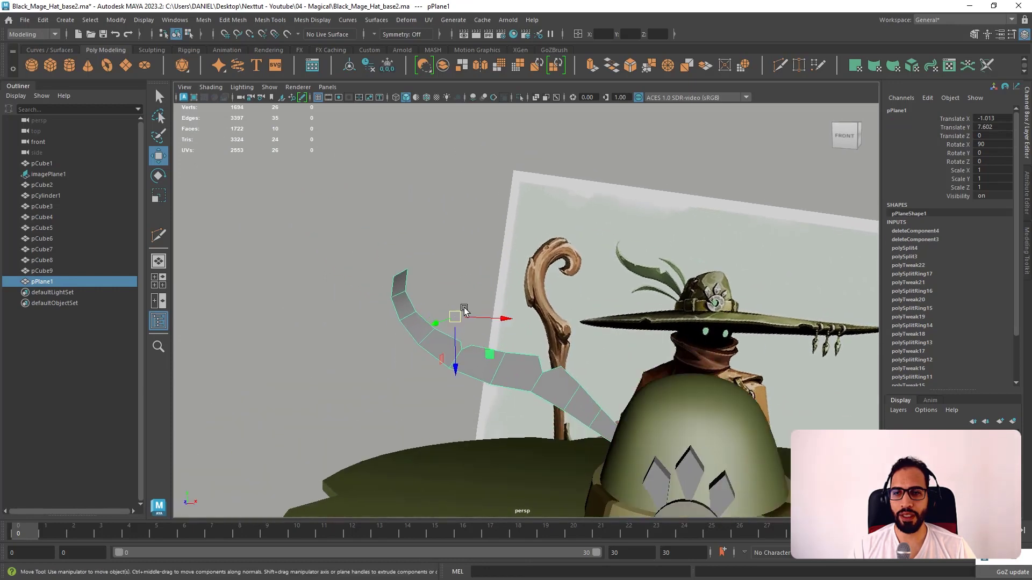
pyautogui.keyDown('alt'); pyautogui.moveTo(460, 308); pyautogui.dragTo(401, 273); pyautogui.keyUp('alt')
# - Adjust the vertices near the feather's tip in depth, and return to object mode with the feather selected
pyautogui.moveTo(405, 273); pyautogui.dragTo(373, 265, button='right')
pyautogui.moveTo(366, 260); pyautogui.dragTo(370, 295)
pyautogui.click(392, 295)
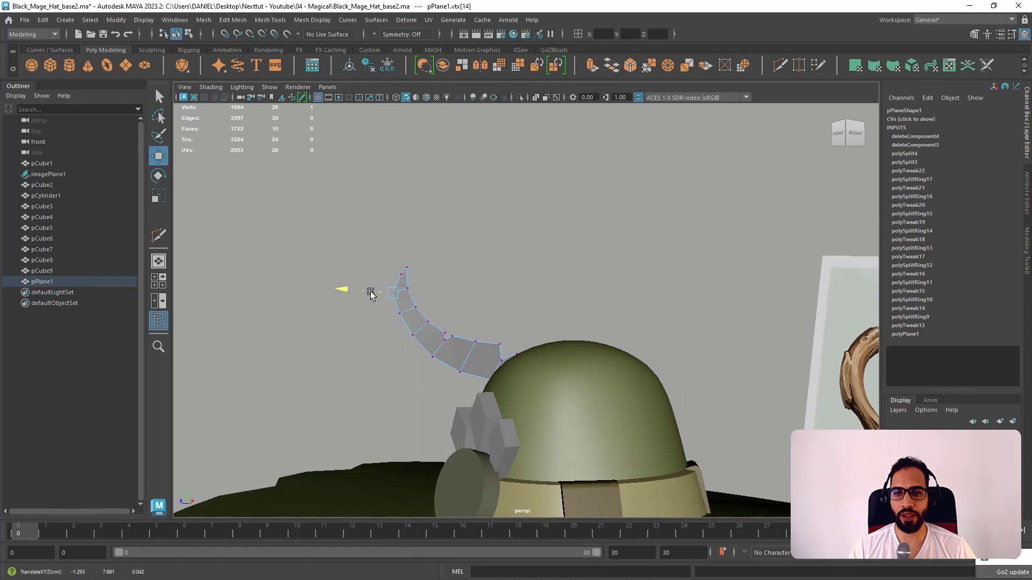
pyautogui.click(408, 264)
pyautogui.moveTo(405, 274); pyautogui.dragTo(460, 258, button='right')
pyautogui.click(491, 253)
pyautogui.keyDown('alt'); pyautogui.moveTo(491, 254); pyautogui.dragTo(526, 264); pyautogui.keyUp('alt')
pyautogui.click(451, 314)
pyautogui.keyDown('alt'); pyautogui.moveTo(451, 315); pyautogui.dragTo(435, 337); pyautogui.keyUp('alt')
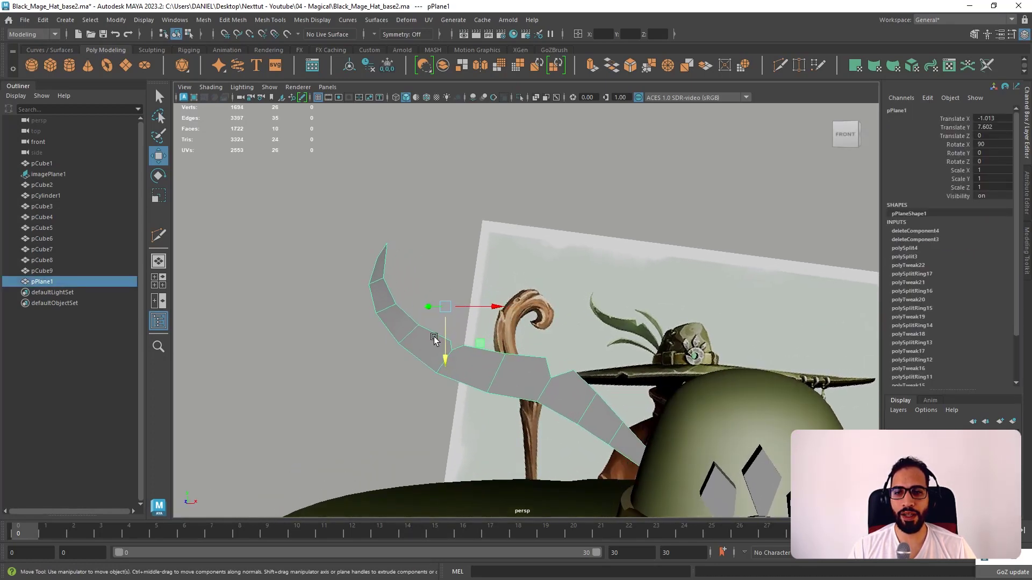
# - Extrude the whole feather plane with a Local Translate Z of 0.015 to give it thickness, and return to object mode
pyautogui.keyDown('shift'); pyautogui.moveTo(420, 284); pyautogui.dragTo(415, 314, button='right'); pyautogui.keyUp('shift')
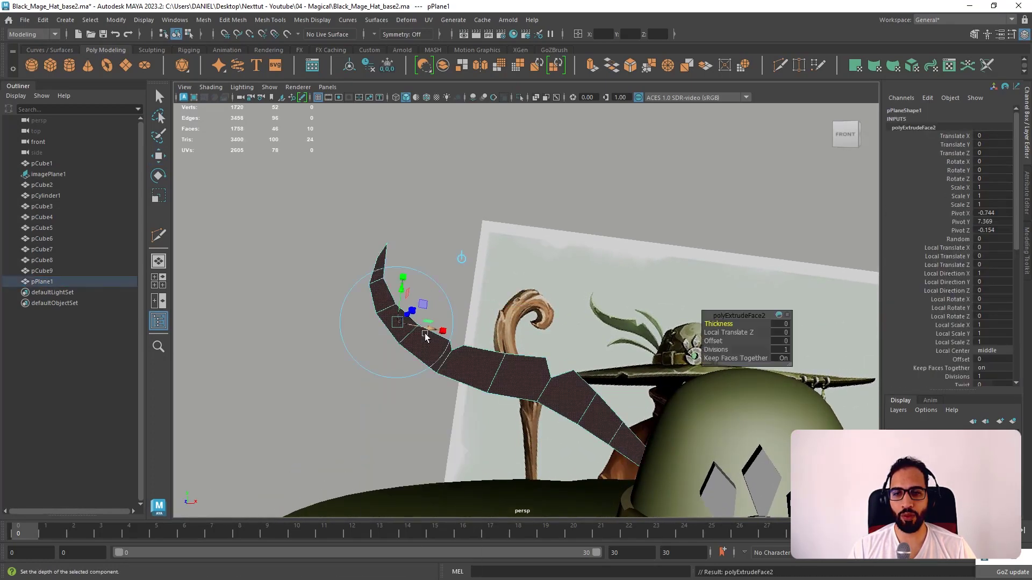
pyautogui.keyDown('alt'); pyautogui.moveTo(425, 323); pyautogui.dragTo(510, 340); pyautogui.keyUp('alt')
pyautogui.press('w')
pyautogui.rightClick(608, 276)
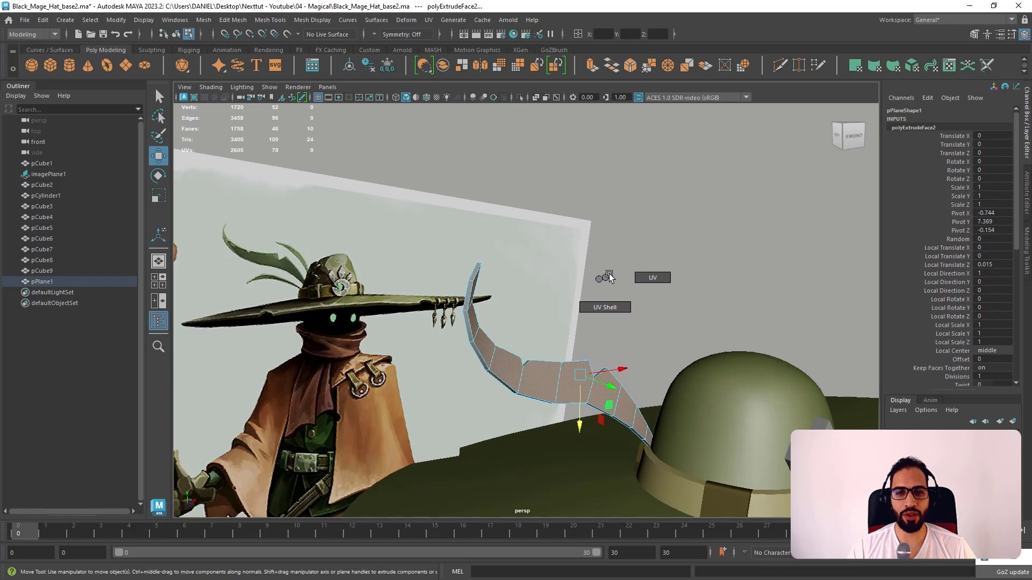
pyautogui.click(659, 242)
pyautogui.moveTo(658, 242); pyautogui.dragTo(709, 203, button='right')
pyautogui.click(568, 207)
pyautogui.scroll(-2, 568, 208)
pyautogui.keyDown('alt'); pyautogui.moveTo(569, 209); pyautogui.dragTo(431, 202); pyautogui.keyUp('alt')
# - Select the thickened feather and assign a new Blinn material to it
pyautogui.click(517, 342)
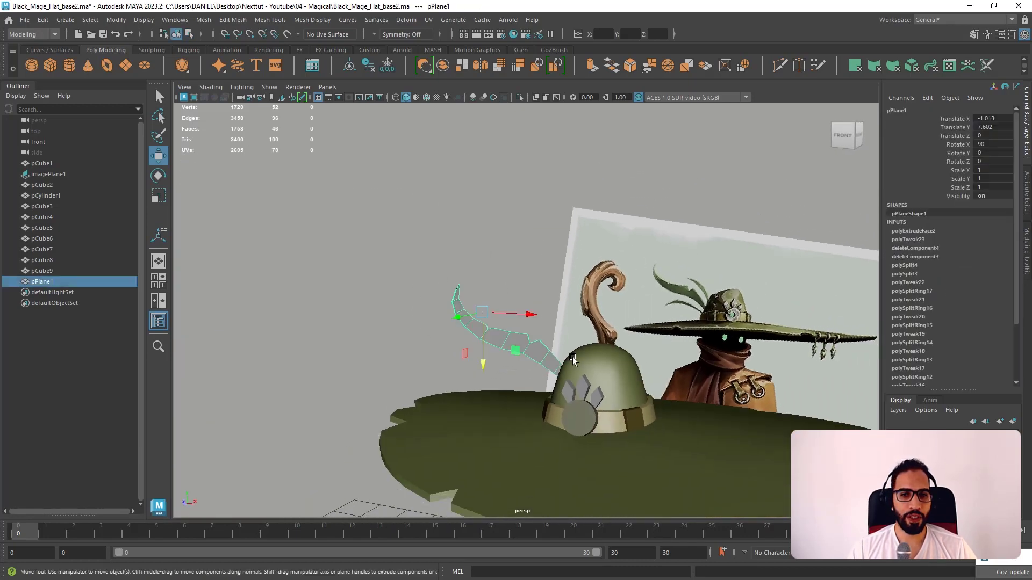
pyautogui.moveTo(487, 285)
pyautogui.keyDown('shift'); pyautogui.mouseDown(button='right')
pyautogui.moveTo(475, 310)
pyautogui.moveTo(474, 285)
pyautogui.mouseUp(button='right'); pyautogui.keyUp('shift')
pyautogui.moveTo(461, 301); pyautogui.dragTo(487, 548, button='right')
pyautogui.click(437, 265)
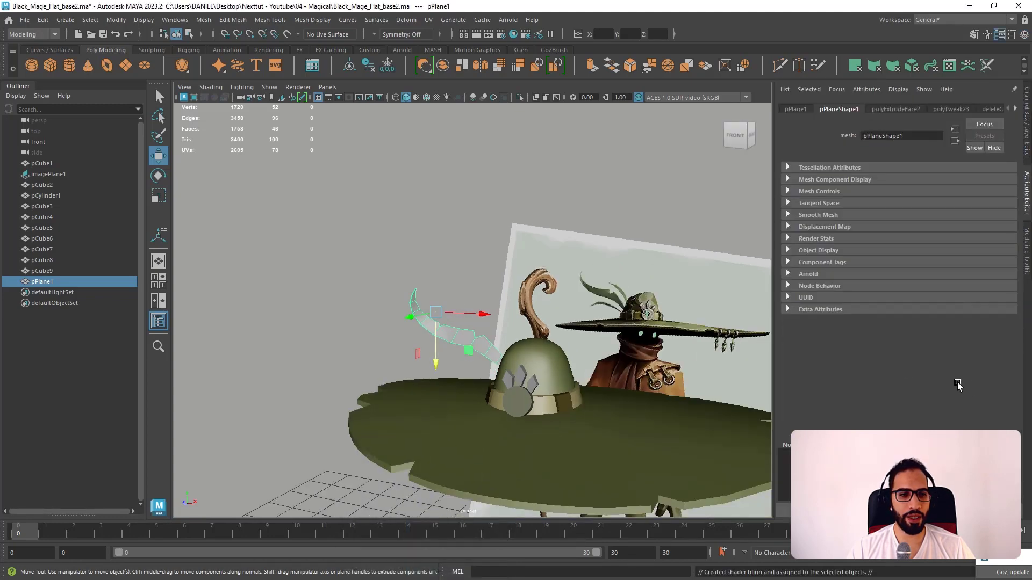
# - Delete the construction history of the selected feather
pyautogui.click(1027, 275)
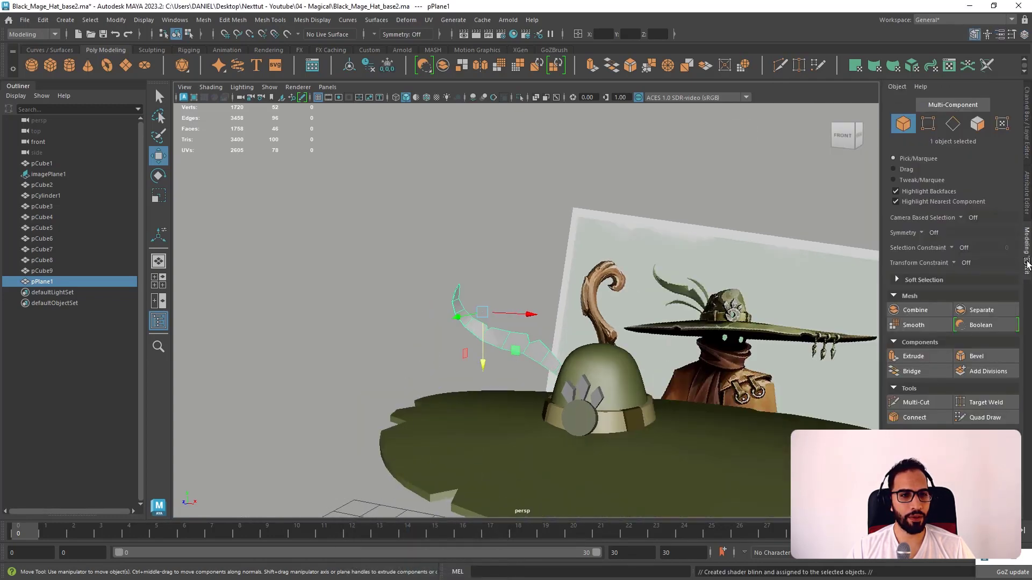
pyautogui.click(1025, 132)
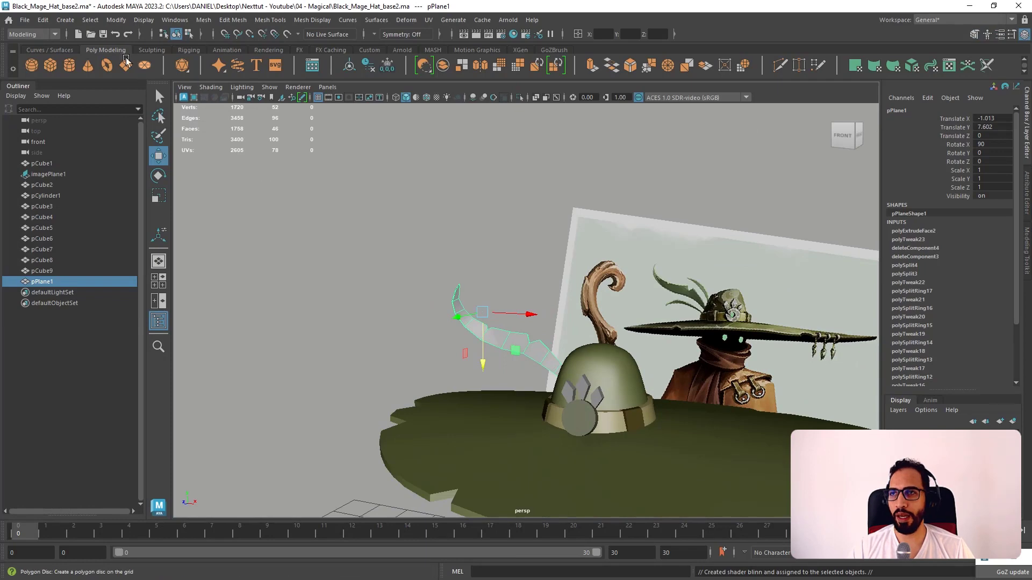
pyautogui.click(43, 20)
pyautogui.moveTo(75, 149)
pyautogui.click(218, 149)
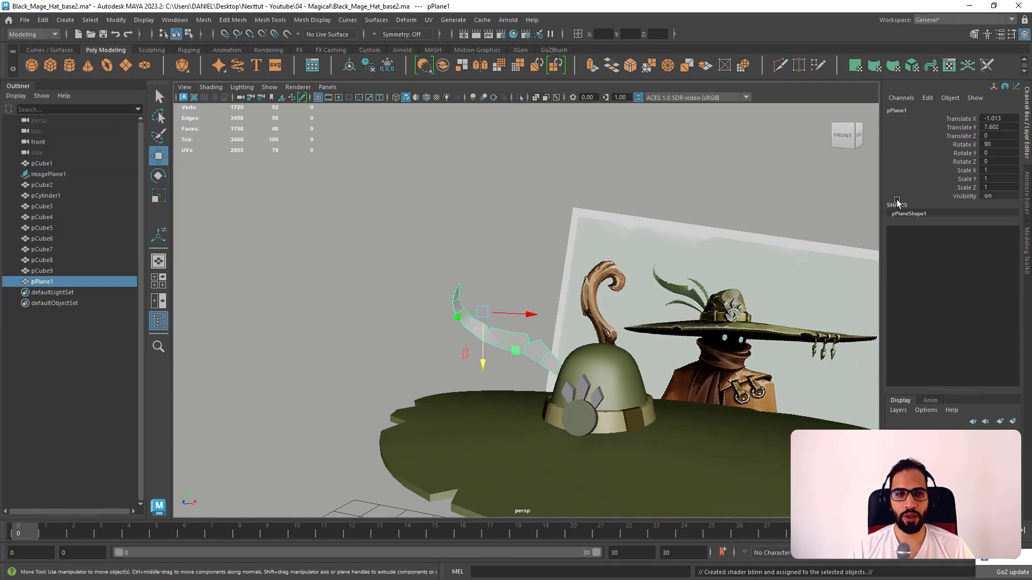
# - Set the feather's Blinn colour by sampling the dark green from the feather in the reference image
pyautogui.click(1025, 178)
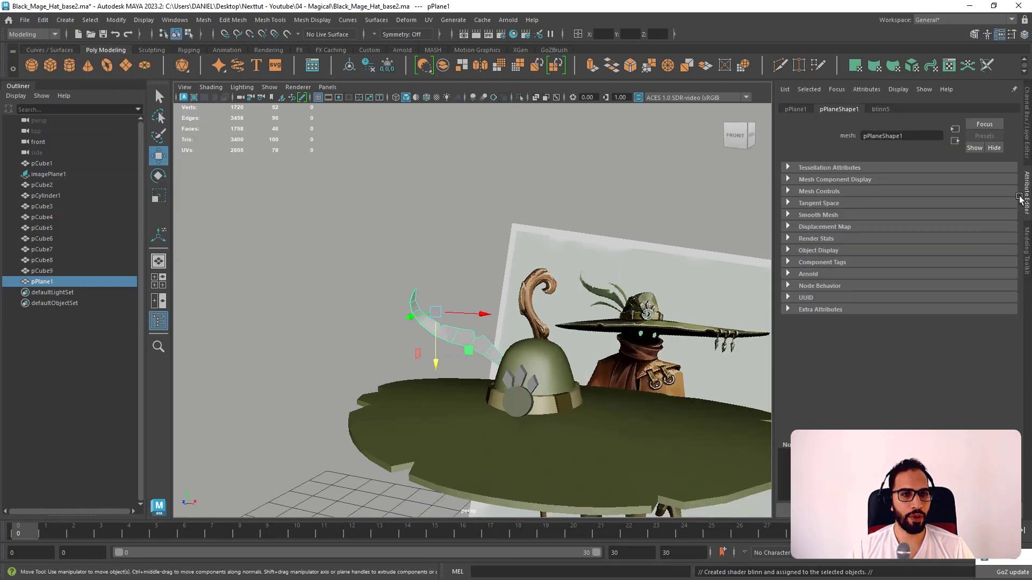
pyautogui.click(880, 109)
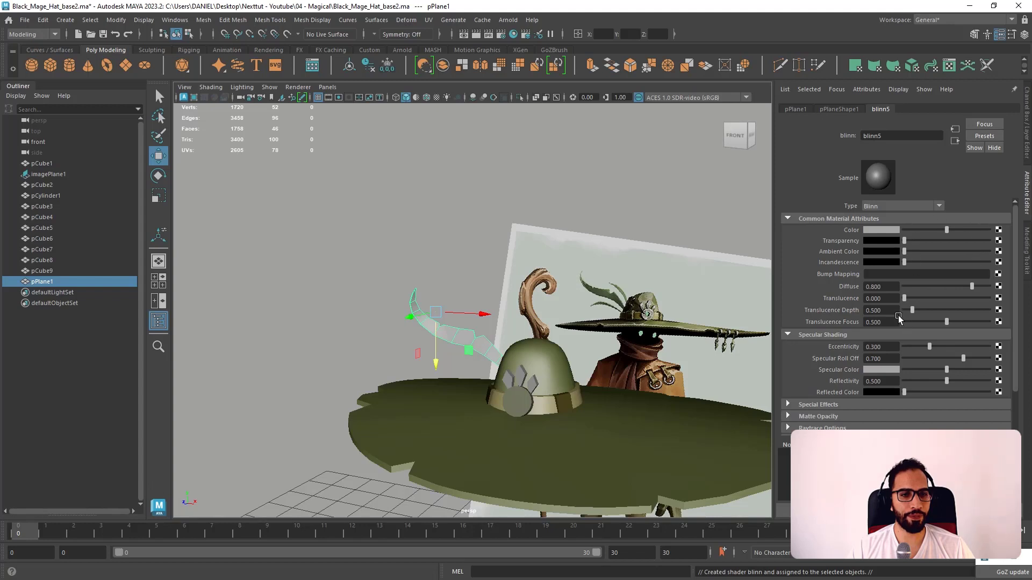
pyautogui.click(890, 230)
pyautogui.click(827, 209)
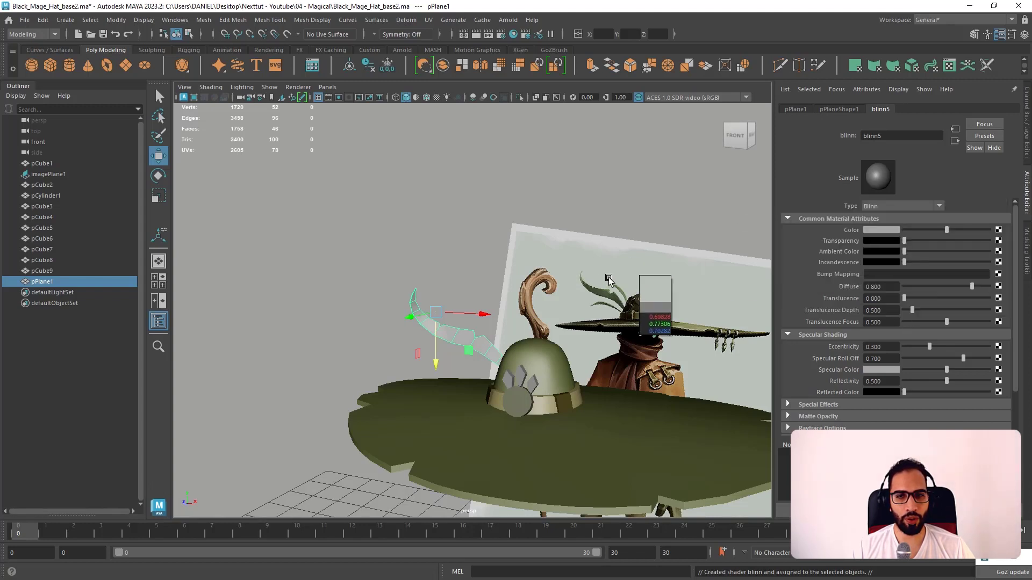
pyautogui.click(597, 294)
pyautogui.click(436, 264)
pyautogui.keyDown('alt'); pyautogui.moveTo(435, 263); pyautogui.dragTo(519, 348); pyautogui.keyUp('alt')
pyautogui.click(508, 357)
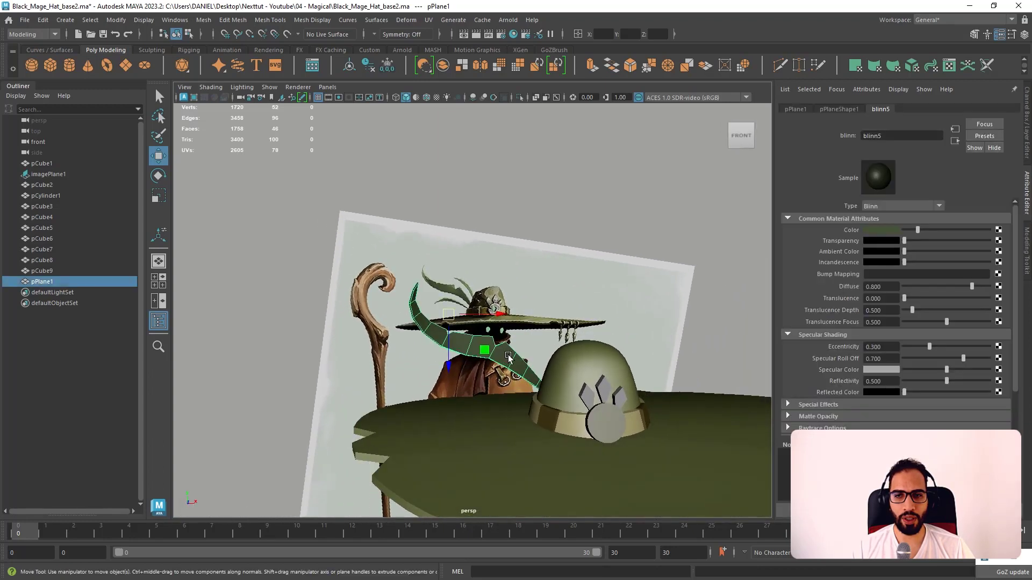
# - Brighten the feather material's green by raising the colour's HSV value, and deselect the feather
pyautogui.click(880, 231)
pyautogui.moveTo(862, 289); pyautogui.dragTo(871, 288)
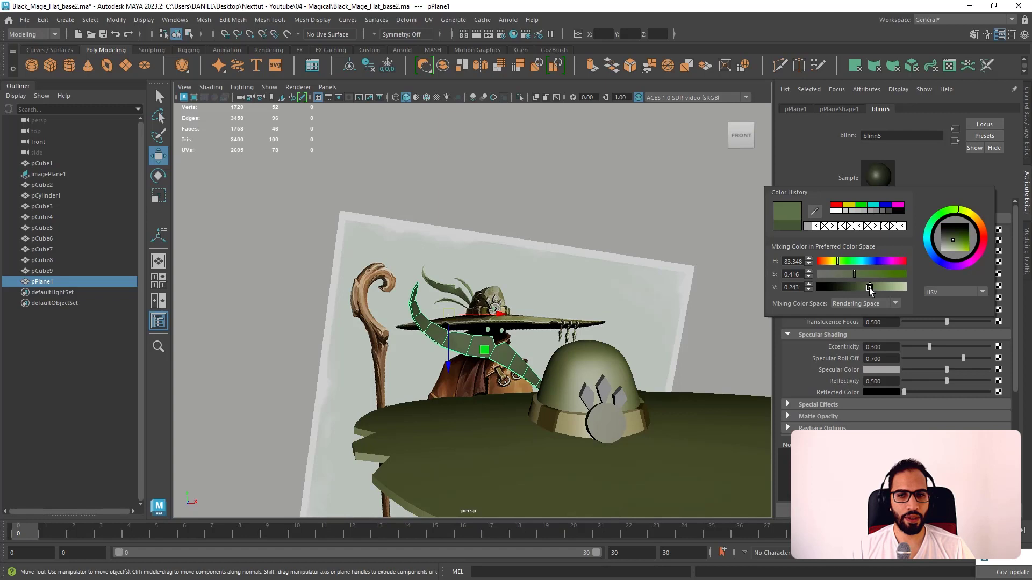
pyautogui.click(887, 230)
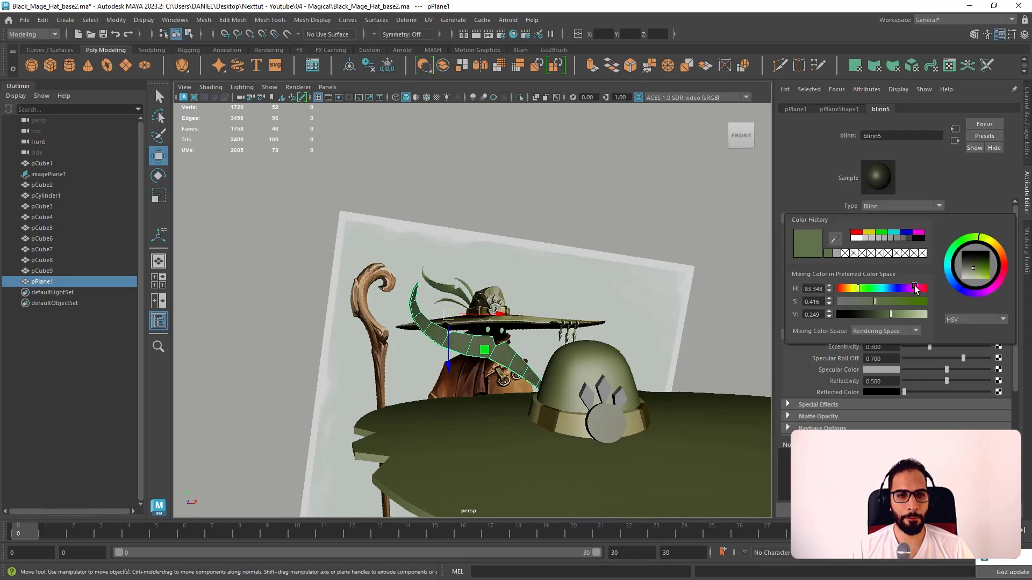
pyautogui.moveTo(887, 313); pyautogui.dragTo(901, 313)
pyautogui.click(641, 223)
pyautogui.keyDown('alt'); pyautogui.moveTo(642, 222); pyautogui.dragTo(625, 236); pyautogui.keyUp('alt')
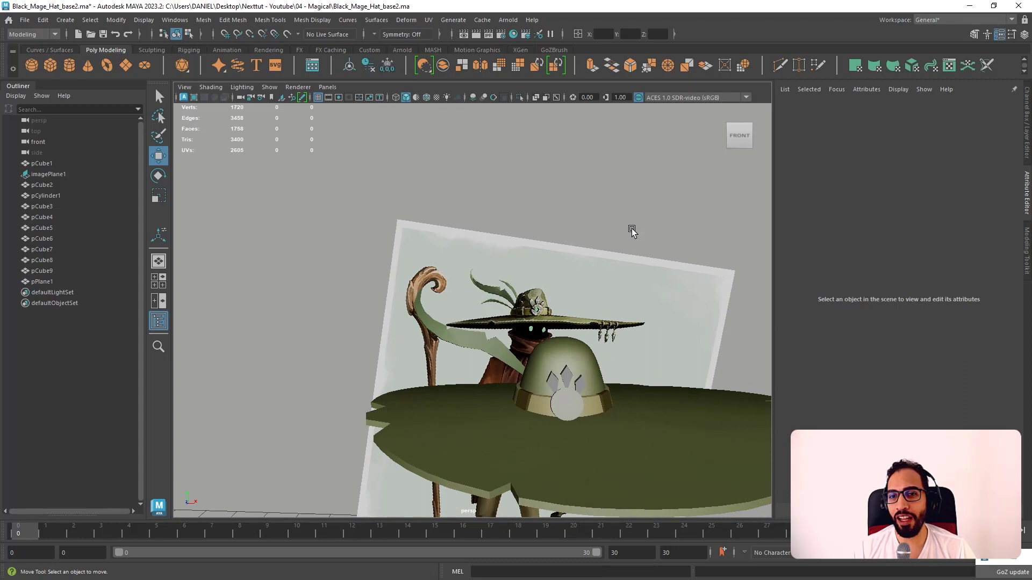
# - Inspect the coloured feather against the hat and reference image, and preview its shape with mesh smoothing on and off
pyautogui.moveTo(635, 221)
pyautogui.keyDown('alt'); pyautogui.mouseDown()
pyautogui.moveTo(585, 228)
pyautogui.moveTo(637, 237)
pyautogui.mouseUp(); pyautogui.keyUp('alt')
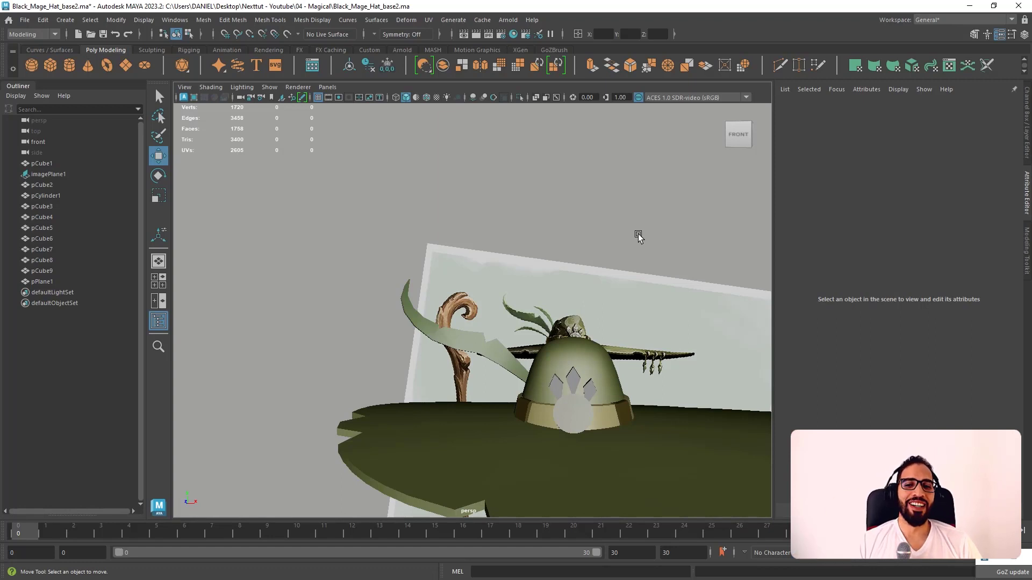
pyautogui.keyDown('alt'); pyautogui.moveTo(584, 308); pyautogui.dragTo(596, 213); pyautogui.keyUp('alt')
pyautogui.click(492, 330)
pyautogui.click(597, 213)
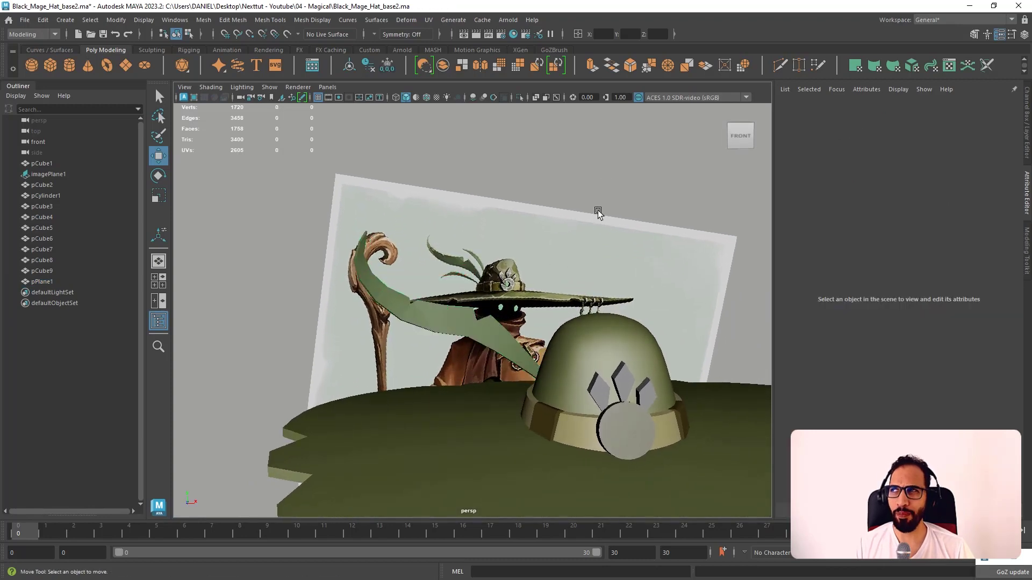
pyautogui.keyDown('alt'); pyautogui.moveTo(506, 285); pyautogui.dragTo(456, 323); pyautogui.keyUp('alt')
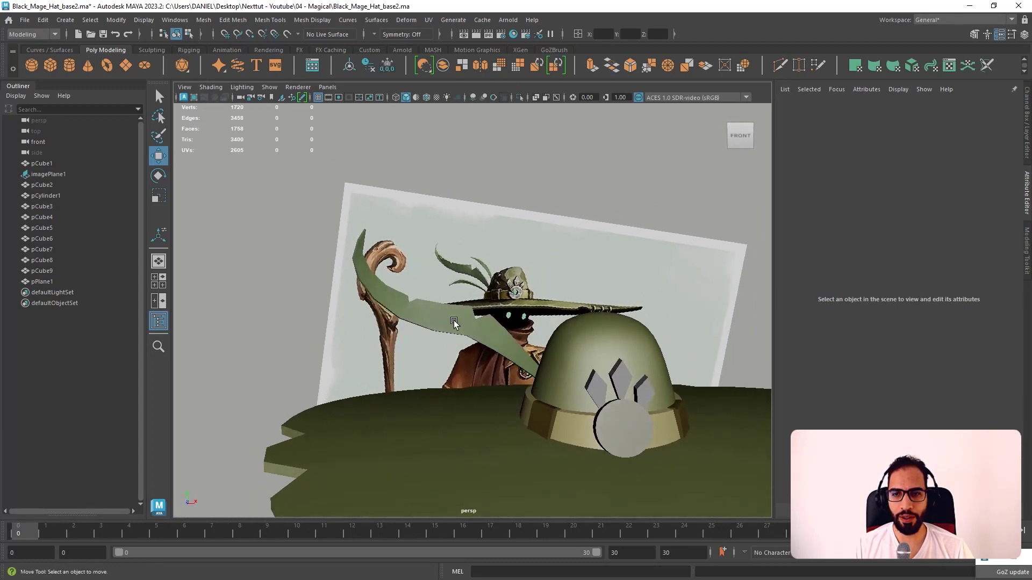
pyautogui.click(457, 323)
pyautogui.scroll(5, 473, 334)
pyautogui.keyDown('alt'); pyautogui.moveTo(481, 354); pyautogui.dragTo(506, 363, button='middle'); pyautogui.keyUp('alt')
pyautogui.keyDown('alt'); pyautogui.moveTo(506, 364); pyautogui.dragTo(376, 325); pyautogui.keyUp('alt')
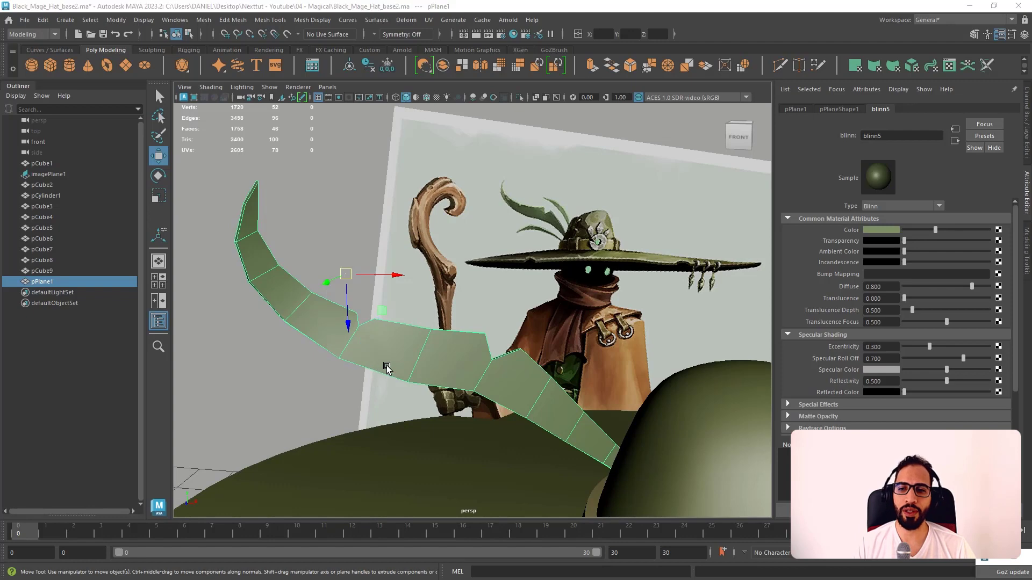
pyautogui.keyDown('alt'); pyautogui.moveTo(387, 363); pyautogui.dragTo(452, 344); pyautogui.keyUp('alt')
pyautogui.press('3')
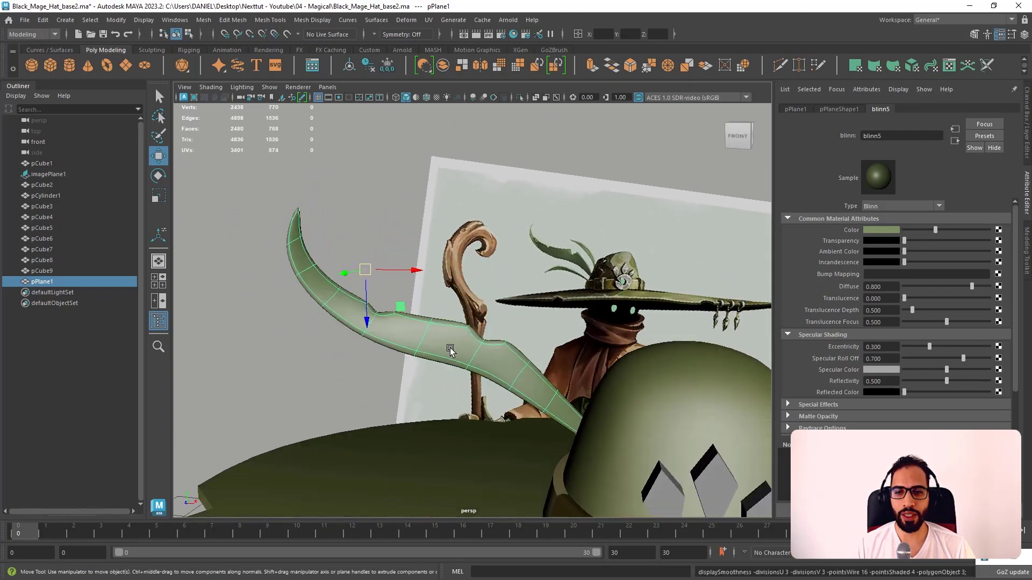
pyautogui.press('1')
pyautogui.scroll(3, 462, 349)
# - Move the vertices on the feather's lower edge beneath the large notch slightly downward, and return to object mode
pyautogui.moveTo(462, 273); pyautogui.dragTo(465, 382, button='right')
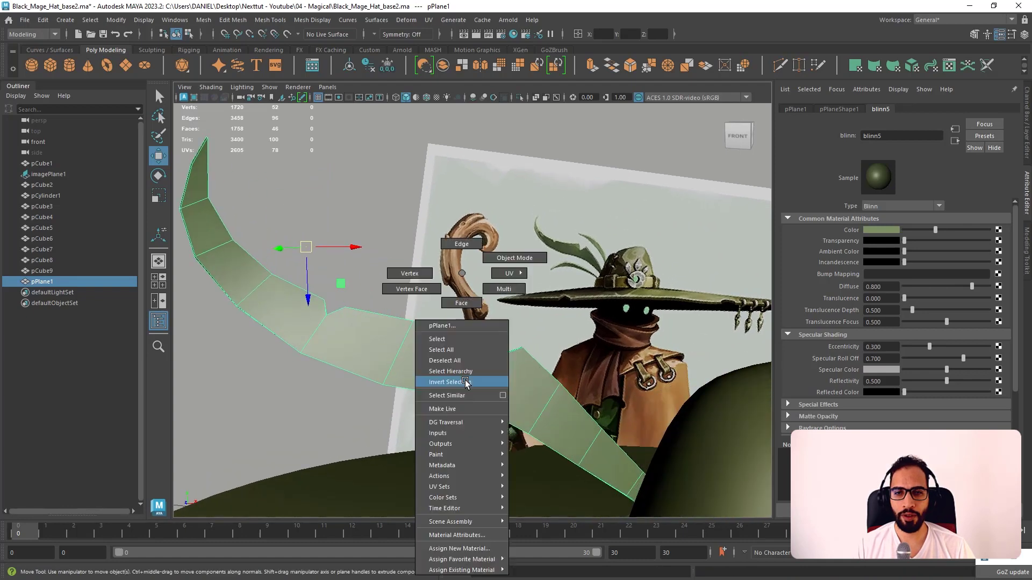
pyautogui.moveTo(403, 267); pyautogui.dragTo(406, 271, button='right')
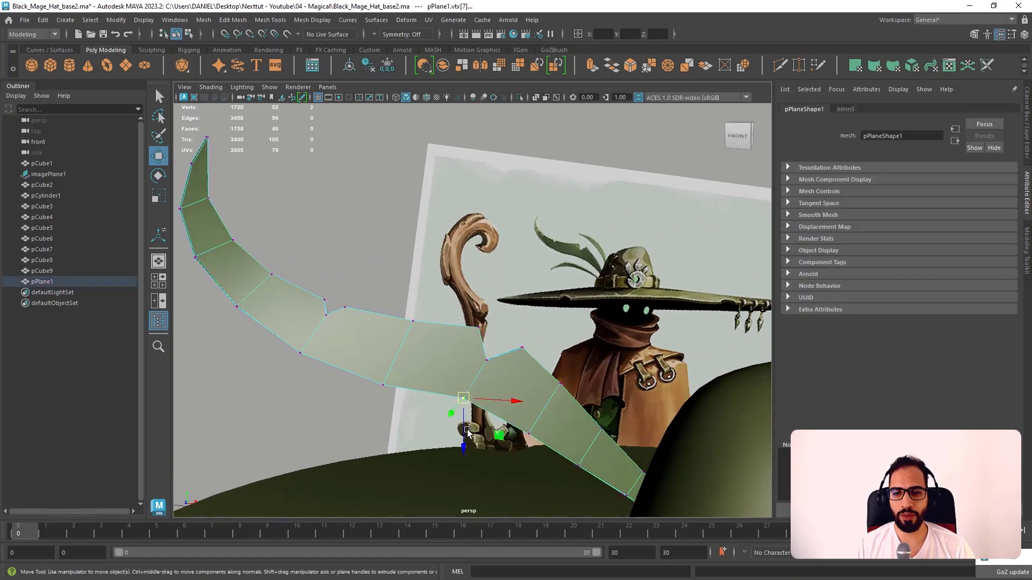
pyautogui.moveTo(467, 431); pyautogui.dragTo(465, 434)
pyautogui.keyDown('alt'); pyautogui.moveTo(453, 392); pyautogui.dragTo(411, 328); pyautogui.keyUp('alt')
pyautogui.moveTo(411, 324); pyautogui.dragTo(454, 258, button='right')
pyautogui.click(454, 258)
pyautogui.scroll(-4, 446, 290)
pyautogui.scroll(-3, 446, 306)
pyautogui.keyDown('alt'); pyautogui.moveTo(460, 293); pyautogui.dragTo(508, 292); pyautogui.keyUp('alt')
pyautogui.scroll(5, 508, 291)
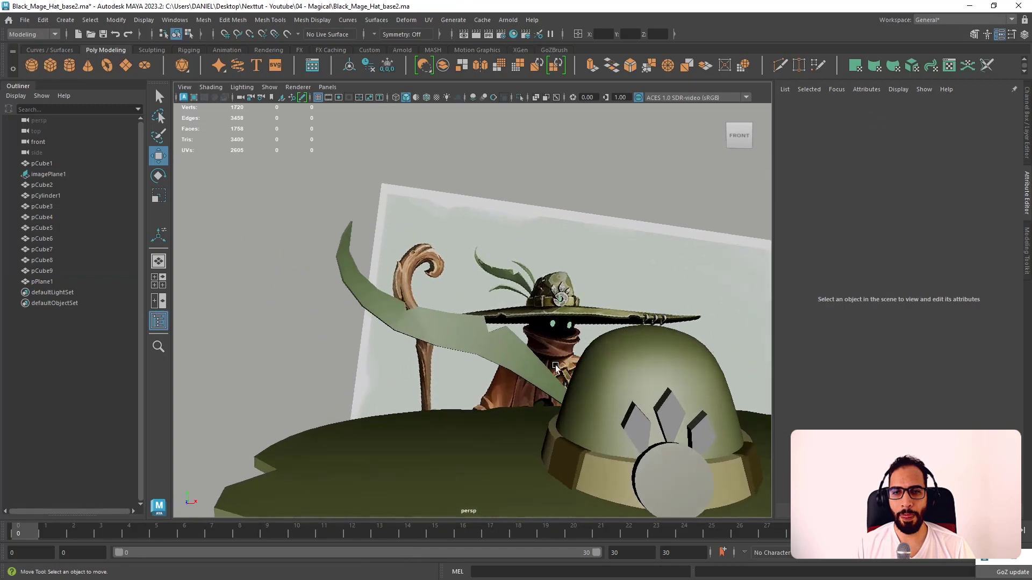
# - In the front view, draw a four-vertex face over the tip of the small upper feather with the Create Polygon tool
pyautogui.press('space')
pyautogui.press('space')
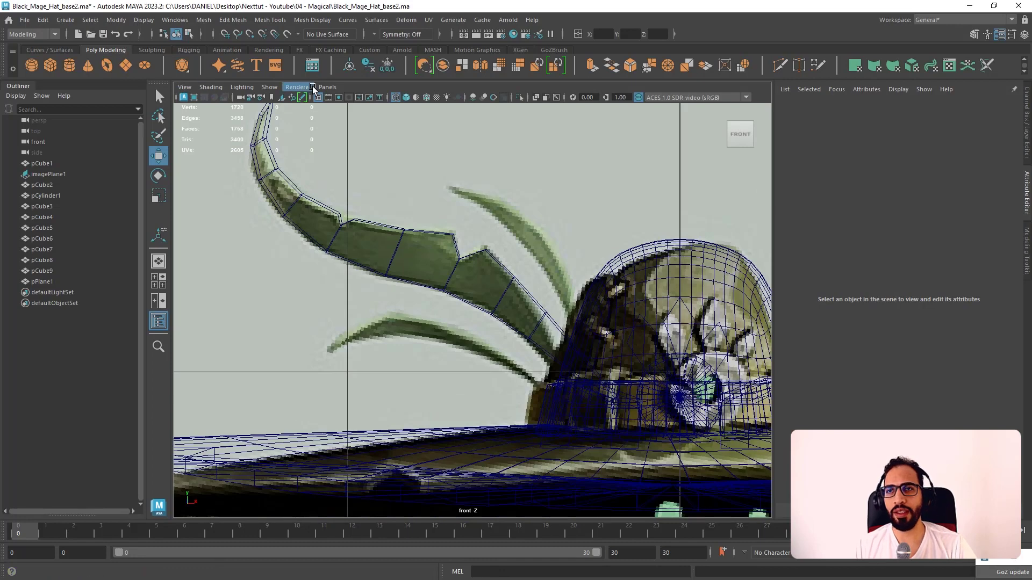
pyautogui.click(211, 18)
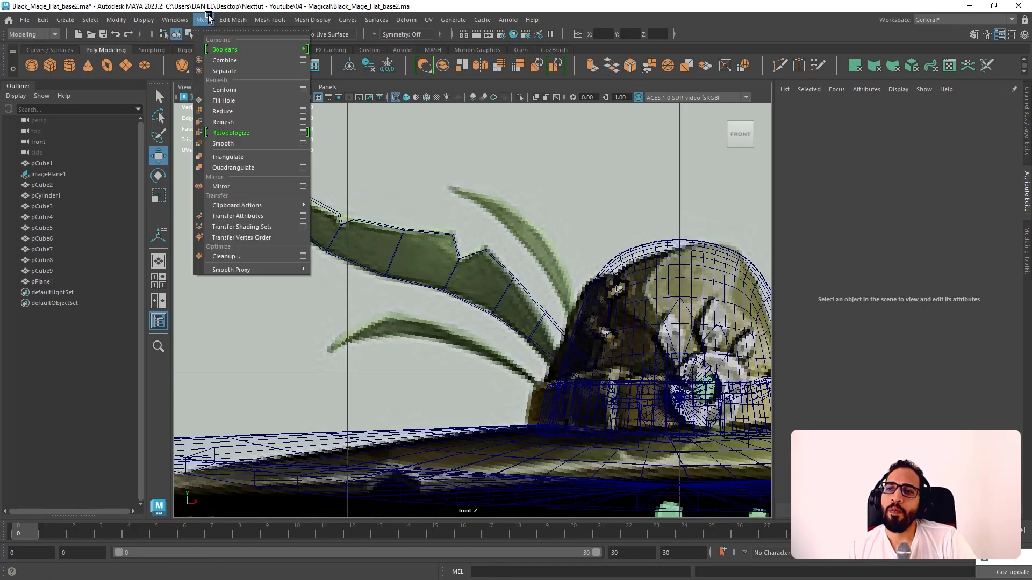
pyautogui.moveTo(263, 22)
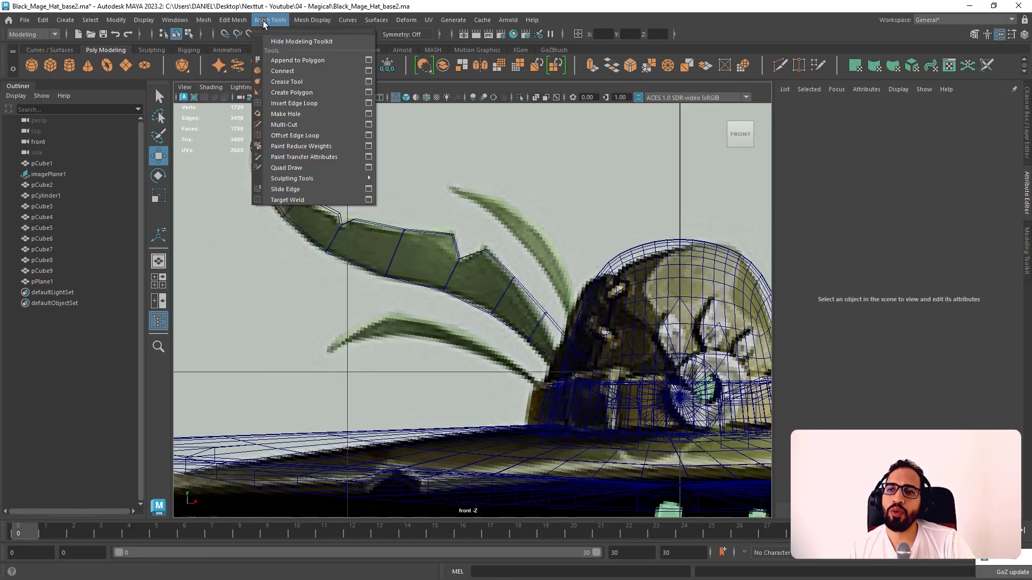
pyautogui.click(291, 92)
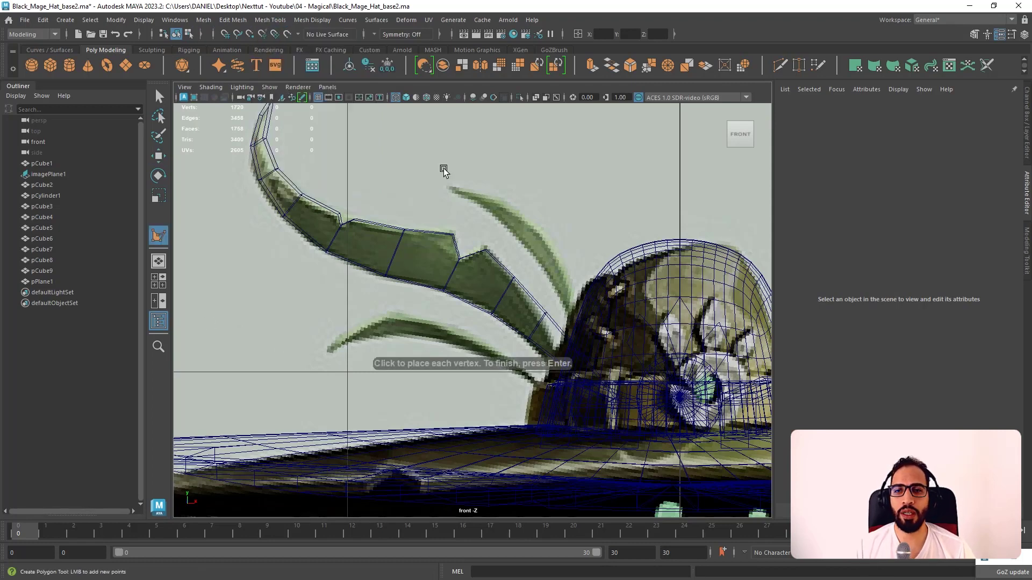
pyautogui.scroll(3, 443, 168)
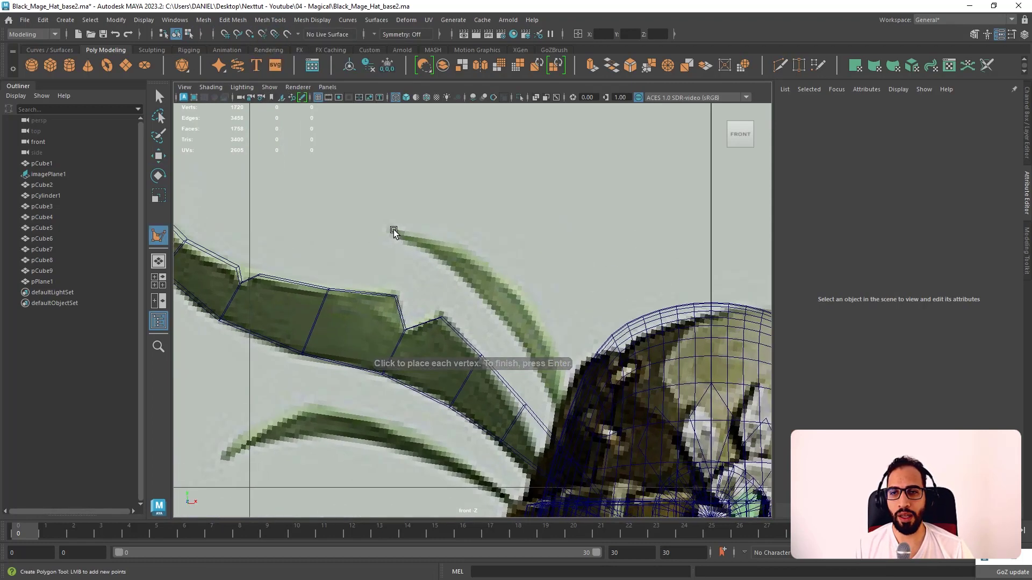
pyautogui.click(394, 231)
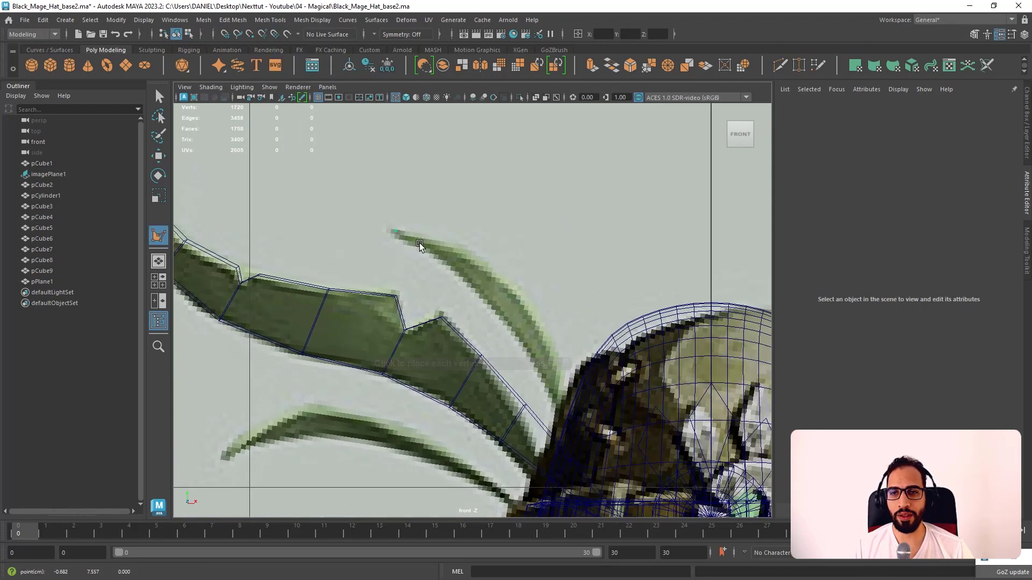
pyautogui.press('Return')
# - Extrude the inner end edge of the small upper feather's face down along the reference feather into the hat's crown
pyautogui.moveTo(442, 247); pyautogui.dragTo(400, 248, button='right')
pyautogui.click(449, 253)
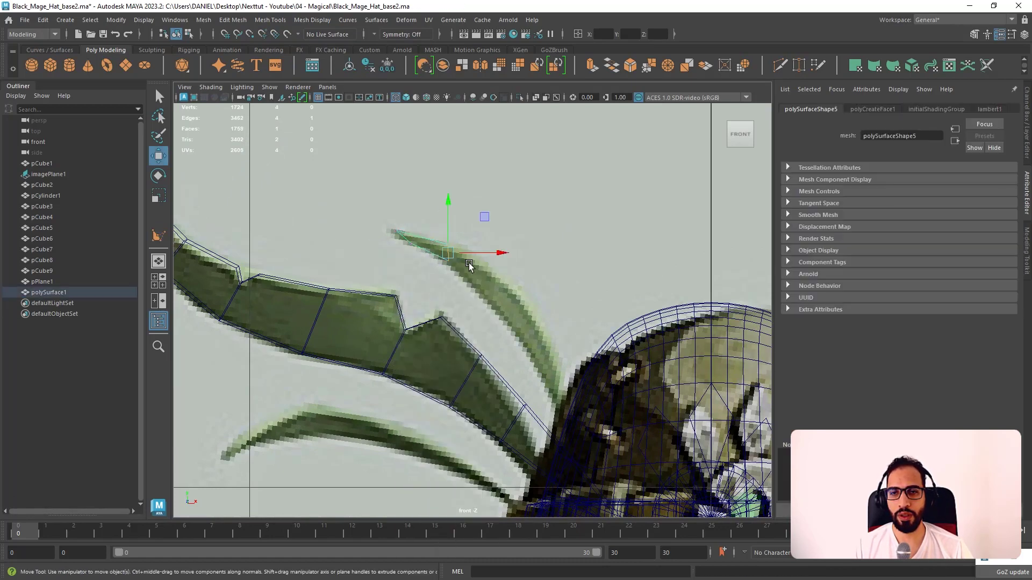
pyautogui.press('r')
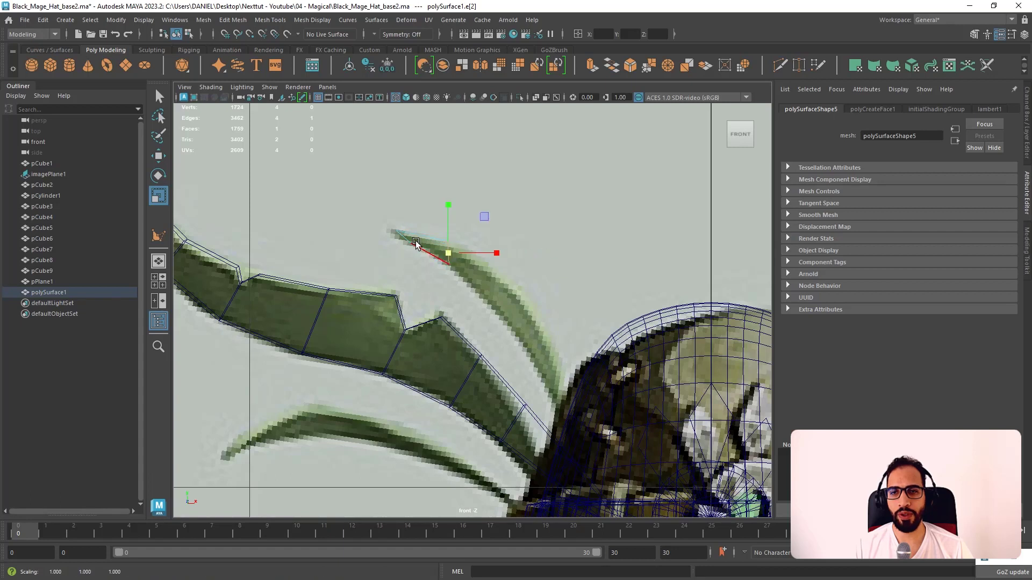
pyautogui.click(404, 237)
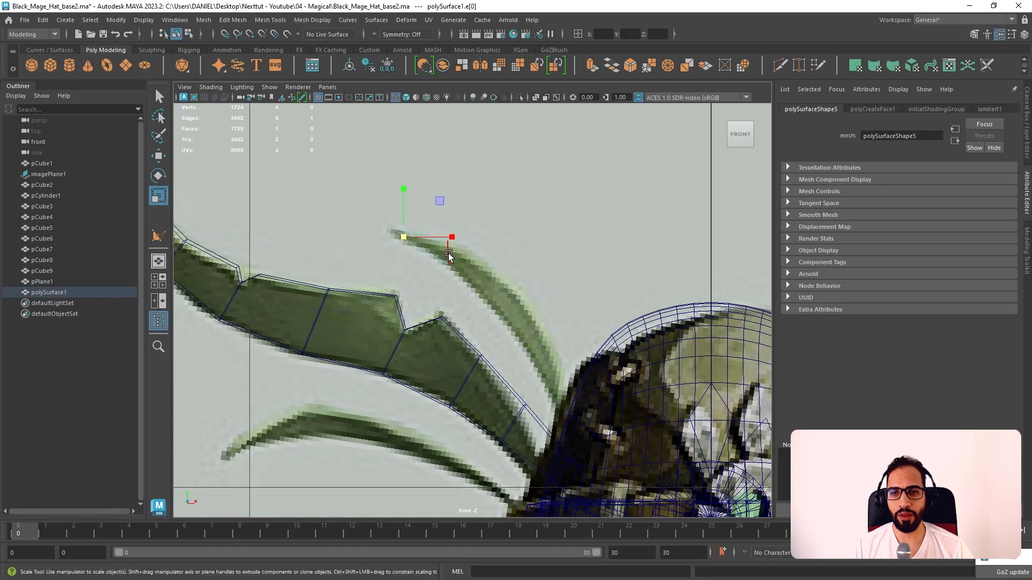
pyautogui.press('w')
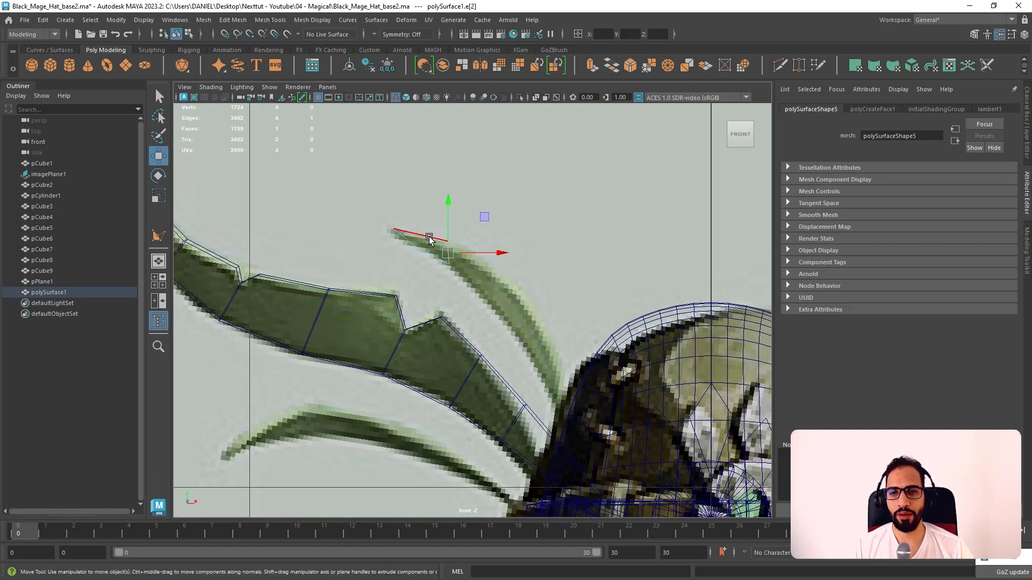
pyautogui.press('space')
pyautogui.press('space')
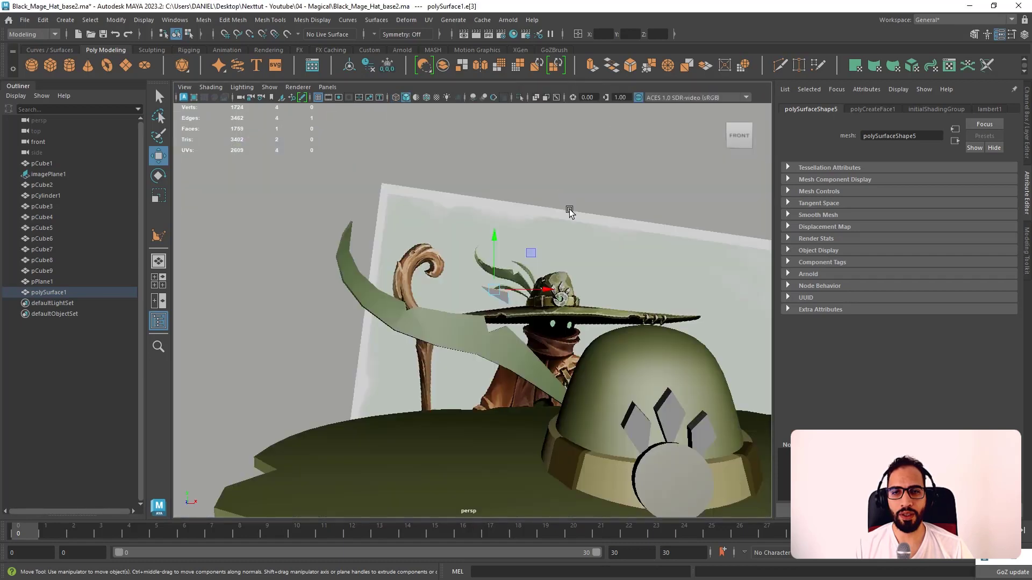
pyautogui.keyDown('alt'); pyautogui.moveTo(567, 212); pyautogui.dragTo(505, 270); pyautogui.keyUp('alt')
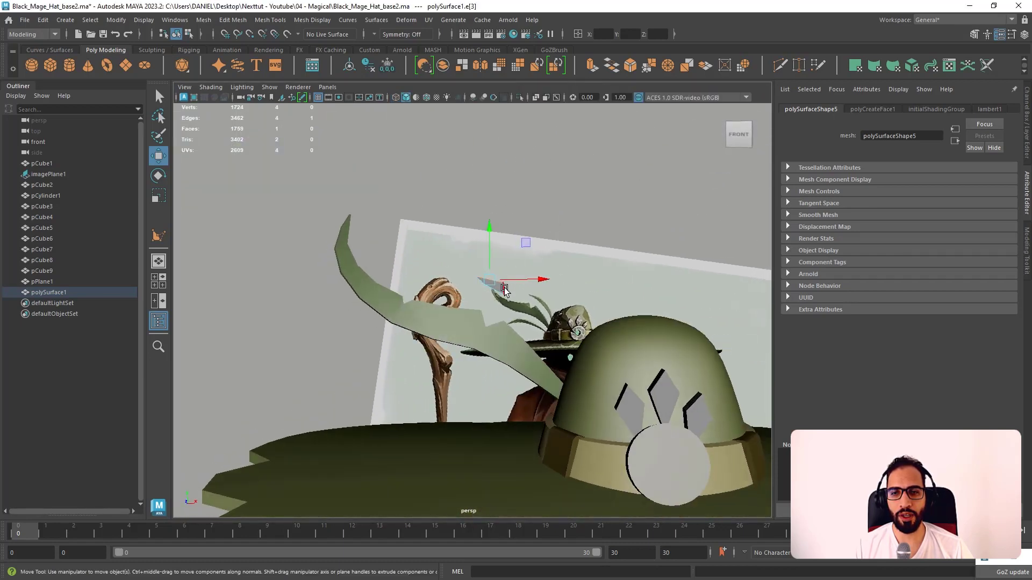
pyautogui.press('space')
pyautogui.press('space')
pyautogui.keyDown('alt'); pyautogui.moveTo(504, 321); pyautogui.dragTo(481, 300, button='middle'); pyautogui.keyUp('alt')
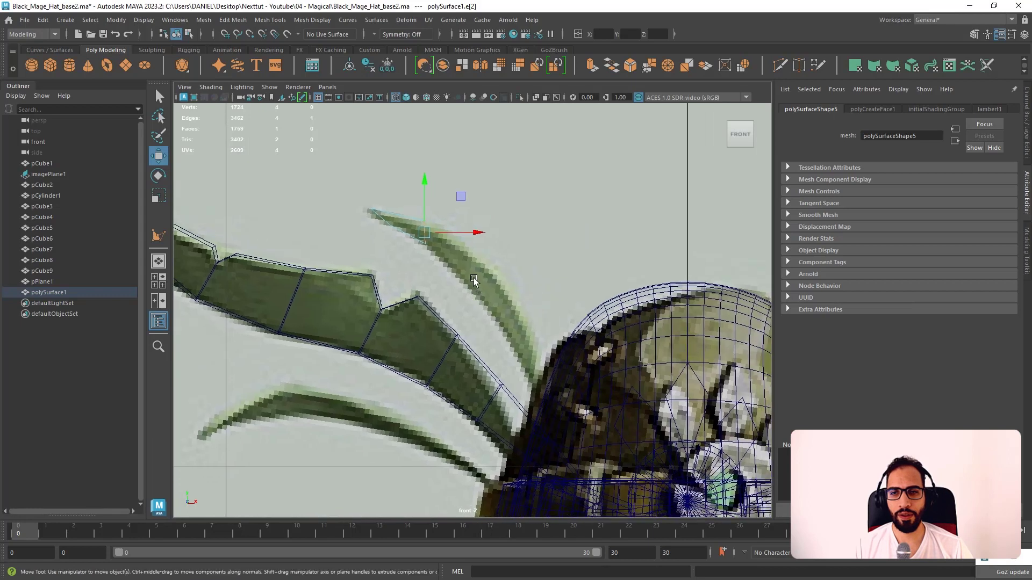
pyautogui.press('e')
pyautogui.press('w')
pyautogui.keyDown('shift'); pyautogui.moveTo(433, 235); pyautogui.dragTo(528, 355); pyautogui.keyUp('shift')
pyautogui.keyDown('shift'); pyautogui.moveTo(577, 435); pyautogui.dragTo(643, 486); pyautogui.keyUp('shift')
# - Move the whole small feather strip in depth so it sits beside the large feather at the hat band
pyautogui.press('space')
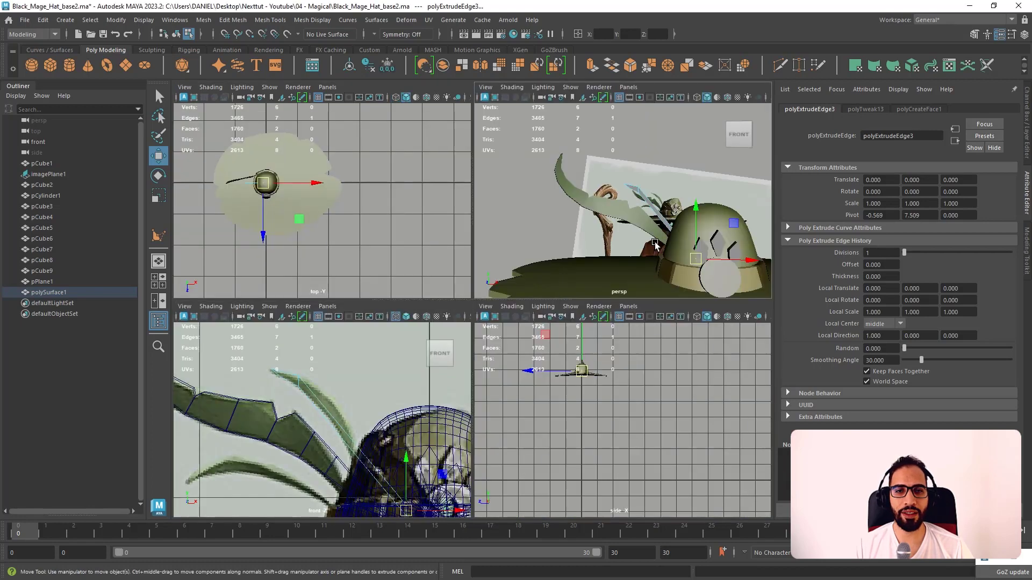
pyautogui.press('space')
pyautogui.keyDown('alt'); pyautogui.moveTo(712, 279); pyautogui.dragTo(586, 363); pyautogui.keyUp('alt')
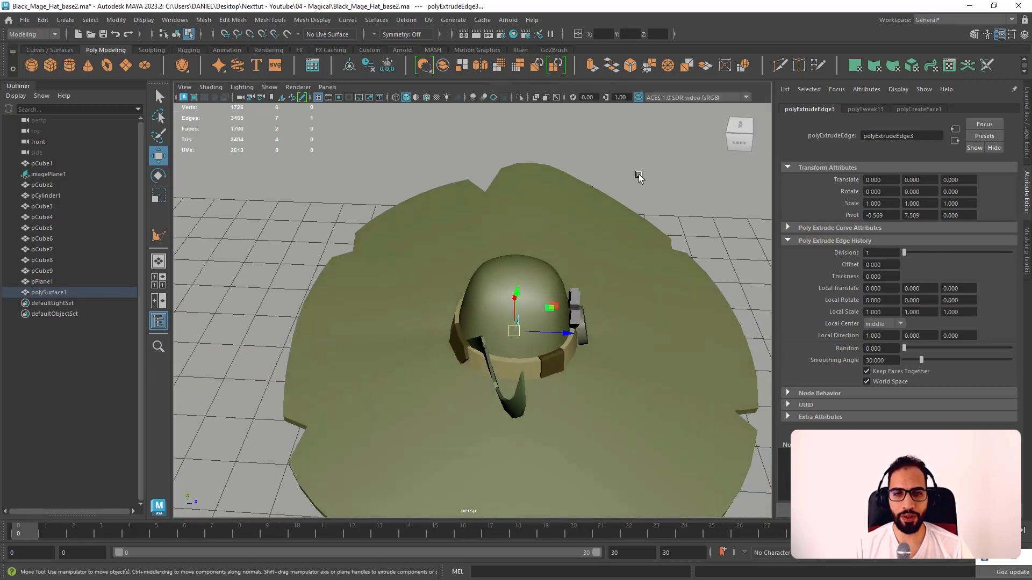
pyautogui.moveTo(641, 173); pyautogui.dragTo(679, 158, button='right')
pyautogui.keyDown('alt'); pyautogui.moveTo(558, 310); pyautogui.dragTo(573, 333); pyautogui.keyUp('alt')
pyautogui.click(743, 210)
pyautogui.hotkey('ctrl', 'z')
pyautogui.hotkey('ctrl', 'z')
pyautogui.hotkey('ctrl', 'z')
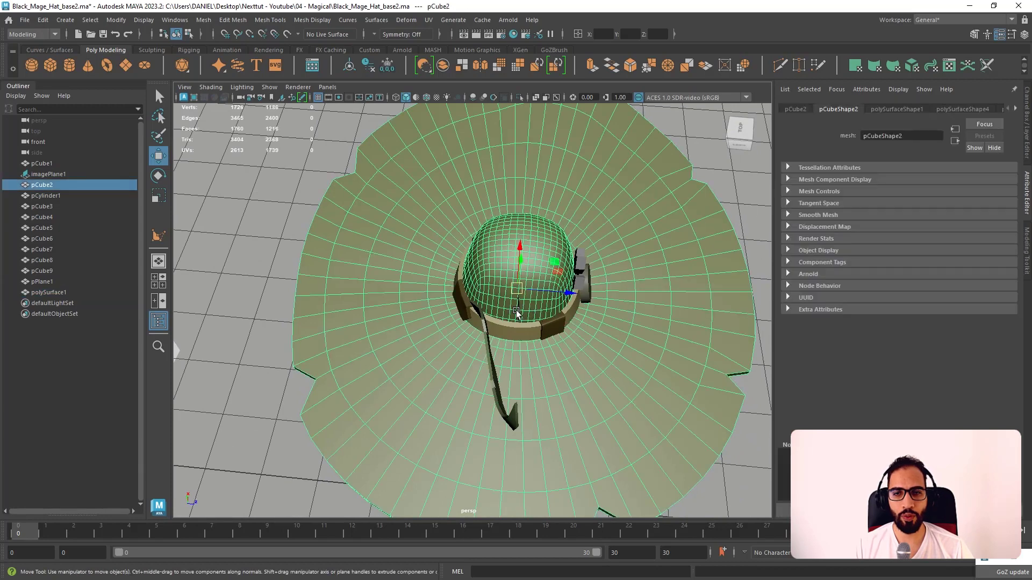
pyautogui.moveTo(525, 495); pyautogui.dragTo(510, 503)
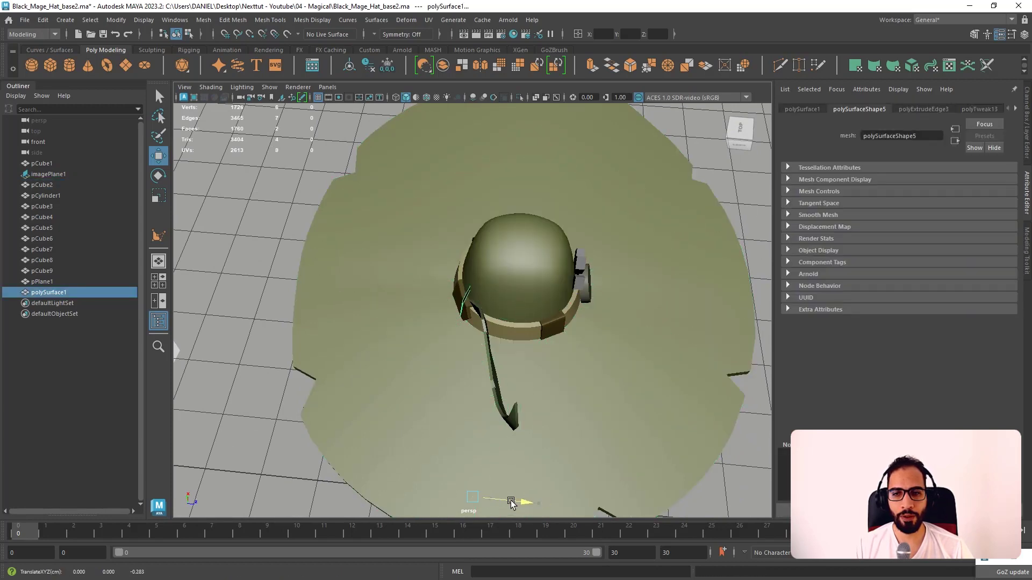
pyautogui.click(746, 218)
pyautogui.keyDown('alt'); pyautogui.moveTo(747, 217); pyautogui.dragTo(528, 369); pyautogui.keyUp('alt')
pyautogui.hotkey('ctrl', 'z')
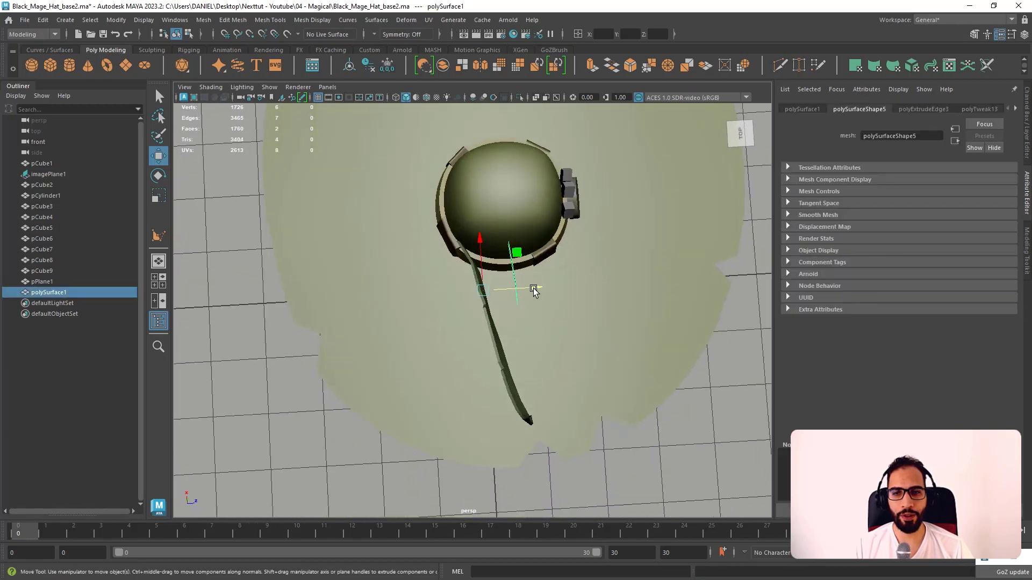
pyautogui.moveTo(533, 288); pyautogui.dragTo(601, 253)
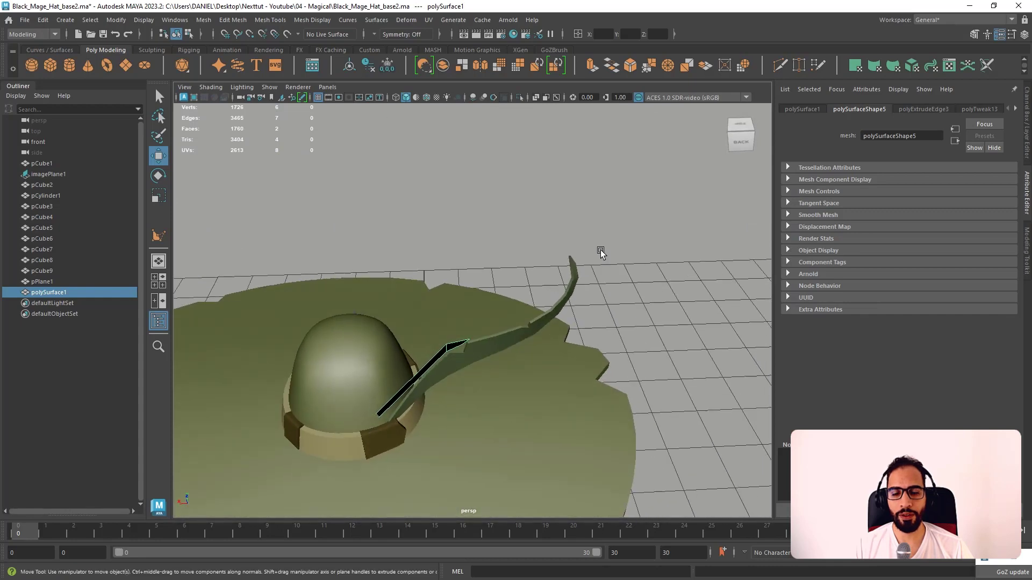
# - Move the small feather's base edge in towards the crown, next to the root of the large feather
pyautogui.moveTo(601, 253); pyautogui.dragTo(600, 212, button='right')
pyautogui.keyDown('alt'); pyautogui.moveTo(484, 285); pyautogui.dragTo(424, 395); pyautogui.keyUp('alt')
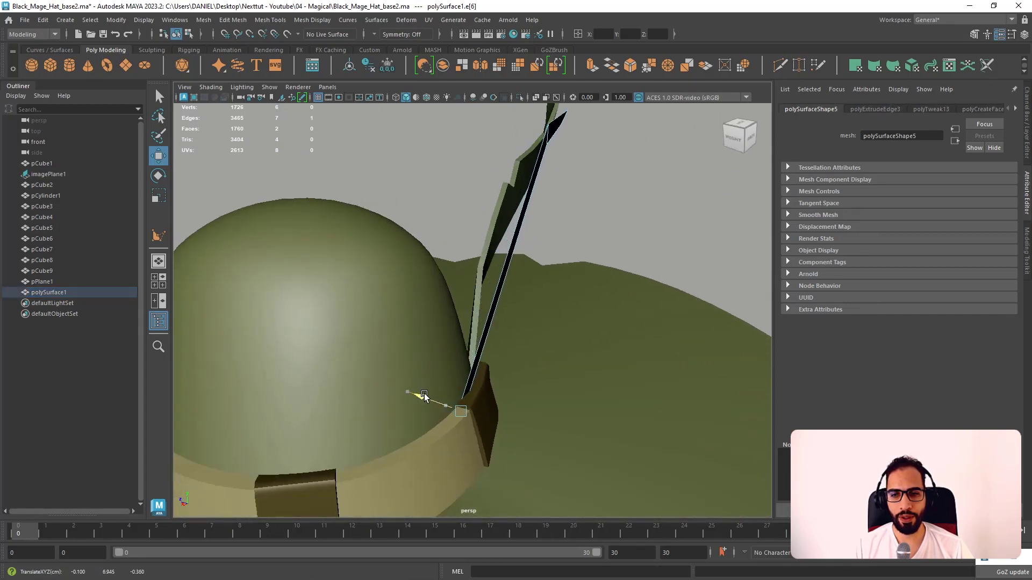
pyautogui.keyDown('alt'); pyautogui.moveTo(499, 352); pyautogui.dragTo(403, 376); pyautogui.keyUp('alt')
pyautogui.press('space')
pyautogui.press('space')
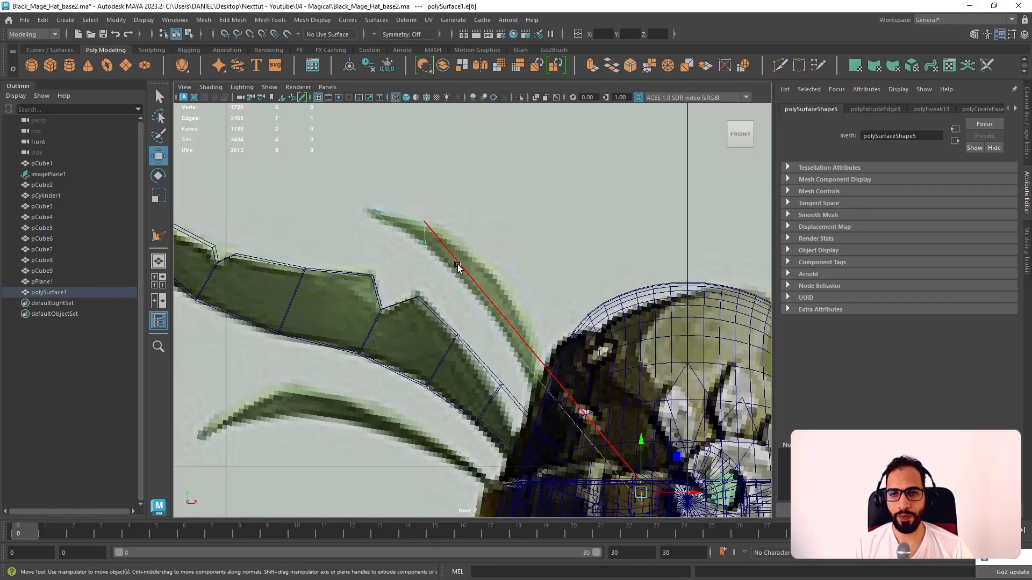
# - Move the upper vertex behind the small feather's tip to match the feather outline in the reference image
pyautogui.moveTo(450, 245); pyautogui.dragTo(398, 231, button='right')
pyautogui.moveTo(408, 210); pyautogui.dragTo(442, 227)
pyautogui.scroll(-6, 449, 239)
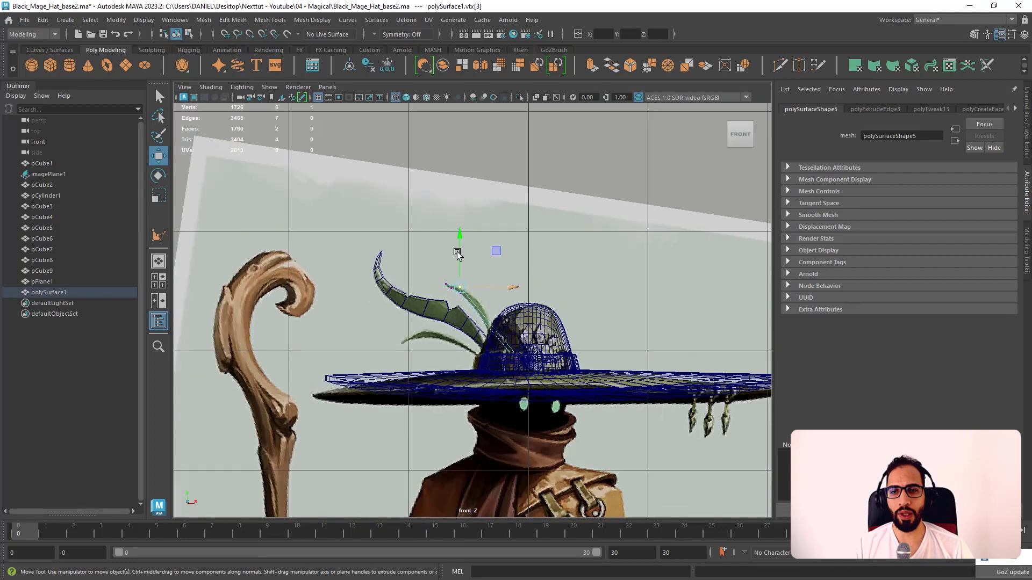
pyautogui.scroll(2, 531, 334)
pyautogui.scroll(5, 479, 263)
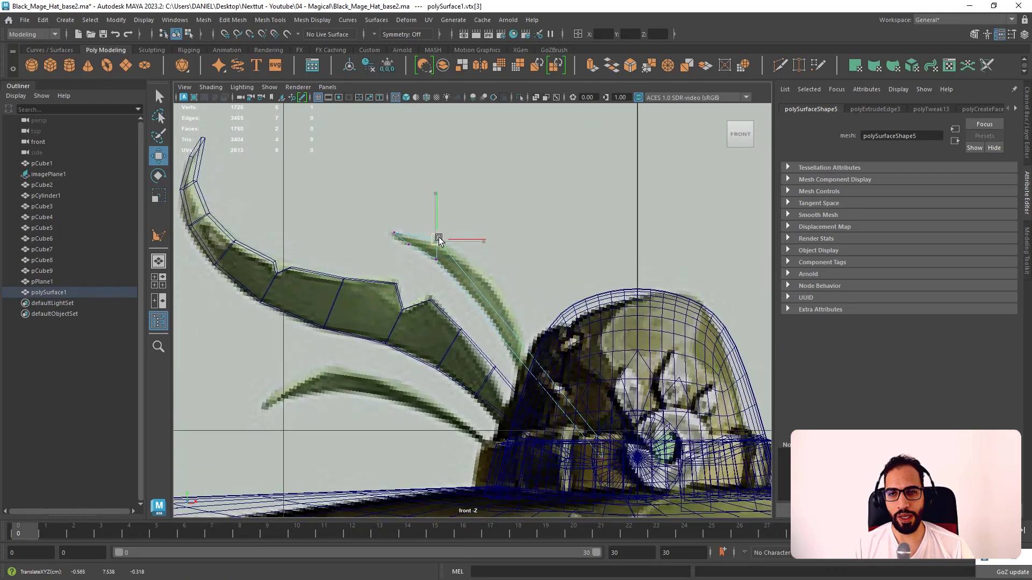
# - Insert two edge loops across the long part of the small feather, shifting the first onto the reference curve
pyautogui.keyDown('shift'); pyautogui.moveTo(482, 289); pyautogui.dragTo(465, 350, button='right'); pyautogui.keyUp('shift')
pyautogui.keyDown('shift'); pyautogui.rightClick(476, 289); pyautogui.keyUp('shift')
pyautogui.click(489, 304)
pyautogui.press('w')
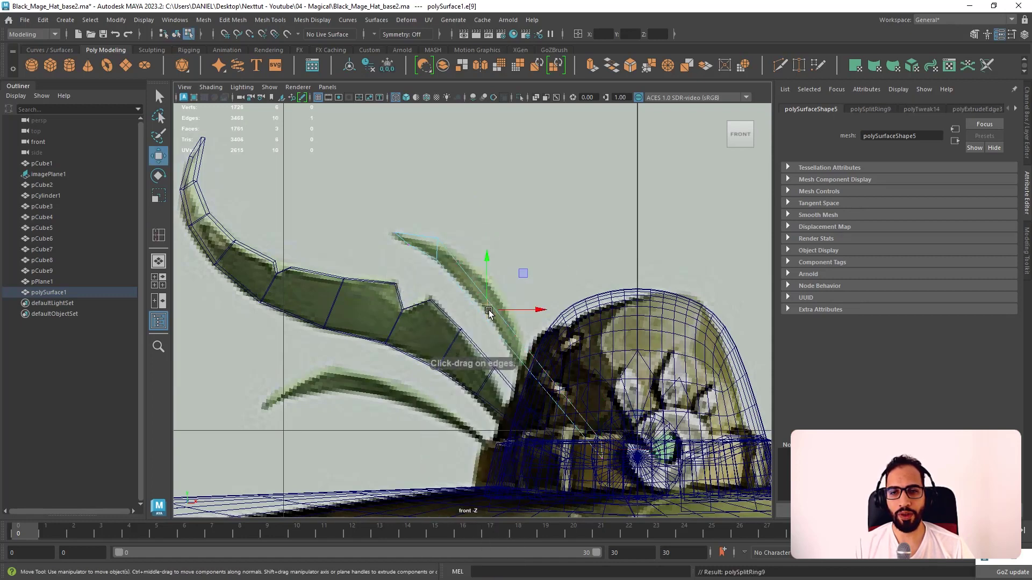
pyautogui.press('y')
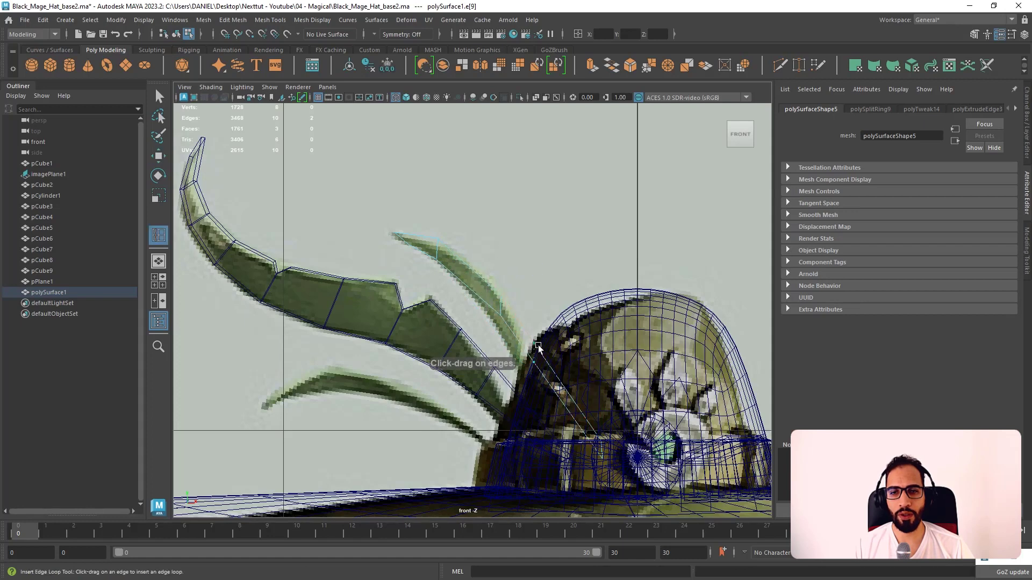
pyautogui.press('r')
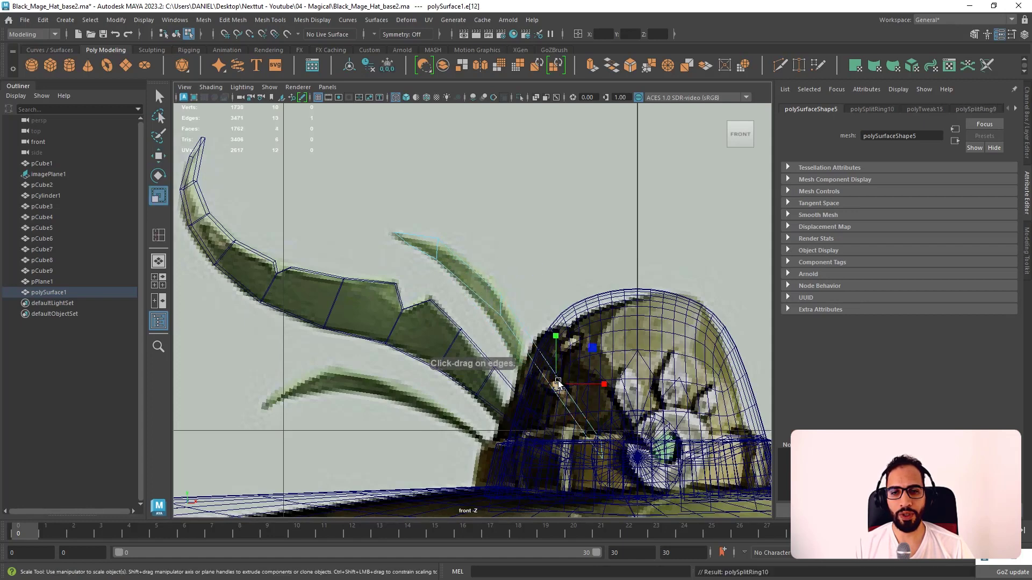
# - Scale up the small feather's cross edges to match the feather's width in the reference image
pyautogui.click(502, 308)
pyautogui.moveTo(501, 306); pyautogui.dragTo(511, 304)
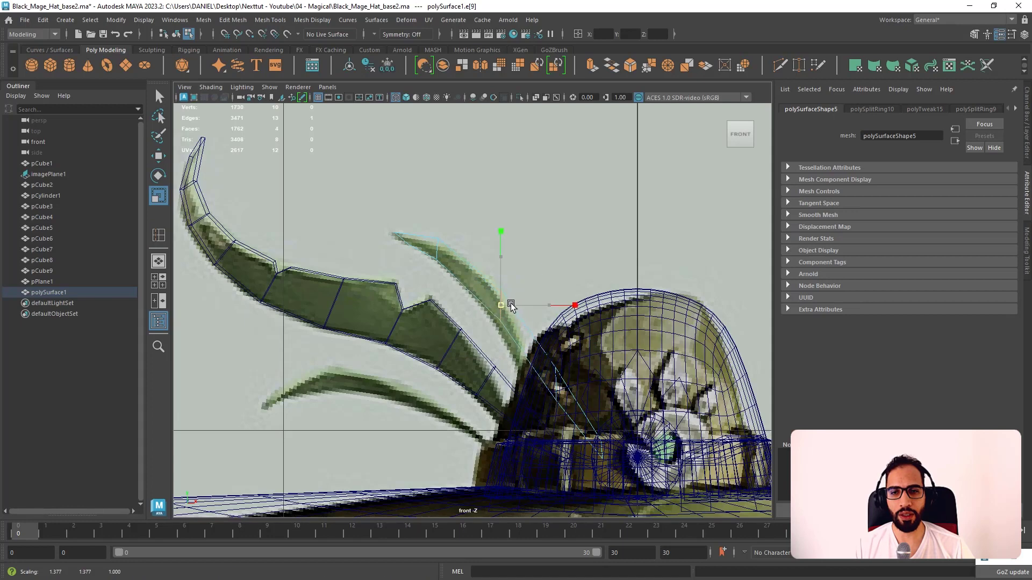
pyautogui.click(438, 254)
pyautogui.moveTo(437, 250); pyautogui.dragTo(440, 251)
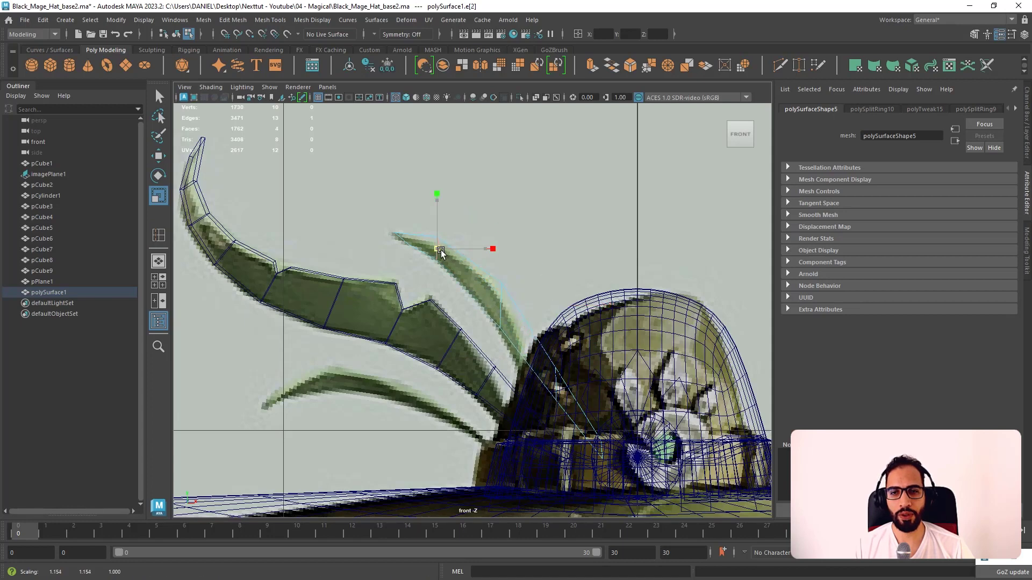
pyautogui.click(554, 390)
pyautogui.moveTo(556, 384); pyautogui.dragTo(562, 384)
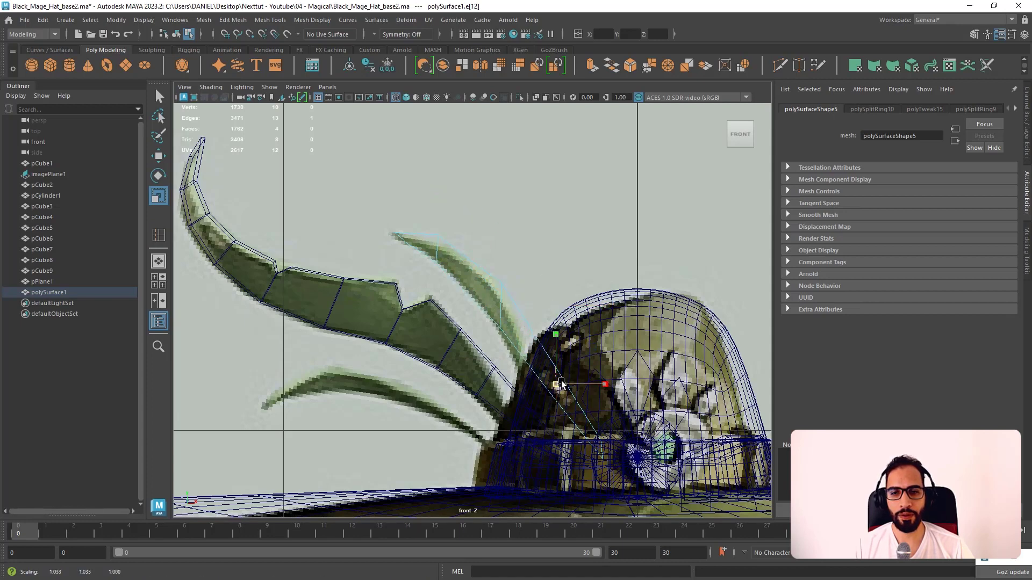
# - Offset the small feather's cross edges in depth in the perspective view, bending the strip between tip and crown
pyautogui.press('w')
pyautogui.press('space')
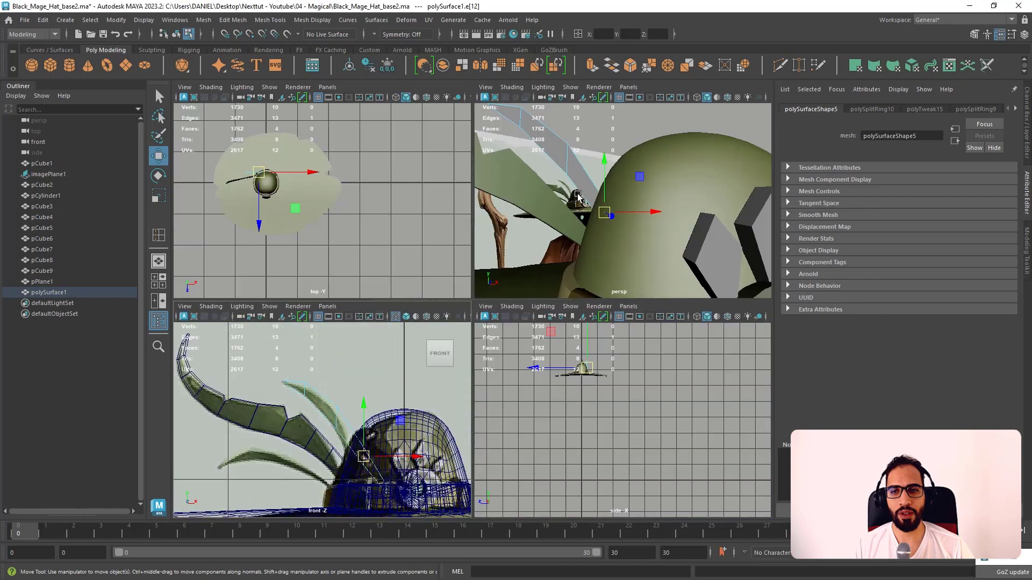
pyautogui.press('space')
pyautogui.keyDown('alt'); pyautogui.moveTo(509, 219); pyautogui.dragTo(401, 238); pyautogui.keyUp('alt')
pyautogui.keyDown('alt'); pyautogui.moveTo(402, 238); pyautogui.dragTo(427, 269, button='middle'); pyautogui.keyUp('alt')
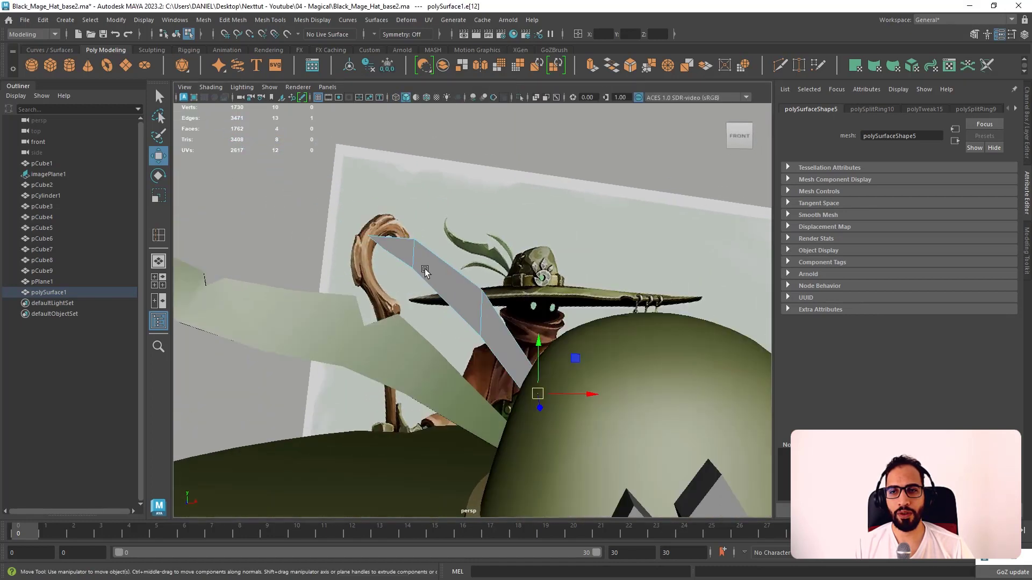
pyautogui.keyDown('alt'); pyautogui.moveTo(426, 269); pyautogui.dragTo(445, 277, button='right'); pyautogui.keyUp('alt')
pyautogui.keyDown('alt'); pyautogui.moveTo(406, 231); pyautogui.dragTo(415, 252); pyautogui.keyUp('alt')
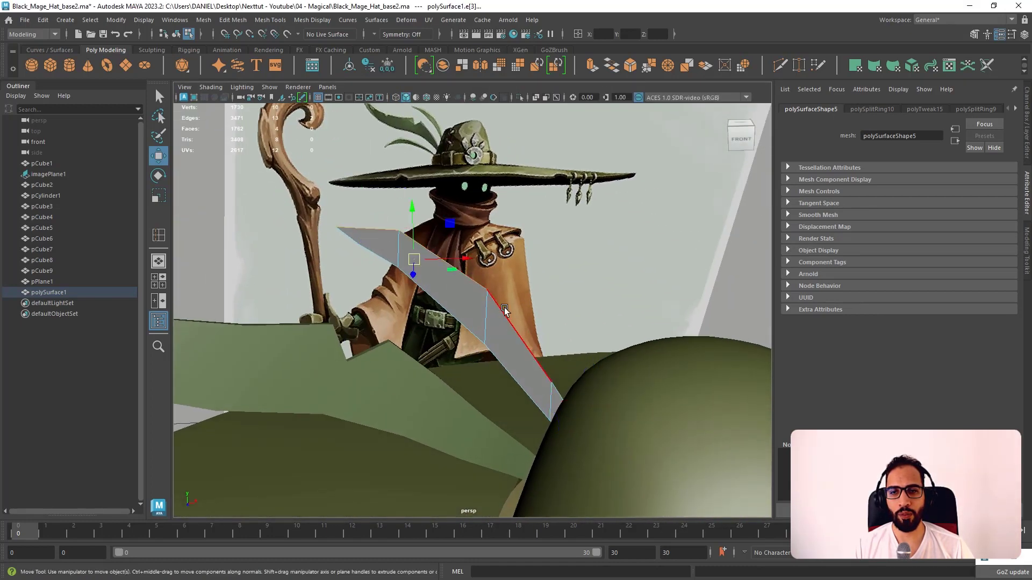
pyautogui.keyDown('alt'); pyautogui.moveTo(568, 342); pyautogui.dragTo(526, 364); pyautogui.keyUp('alt')
pyautogui.keyDown('alt'); pyautogui.moveTo(526, 365); pyautogui.dragTo(494, 309); pyautogui.keyUp('alt')
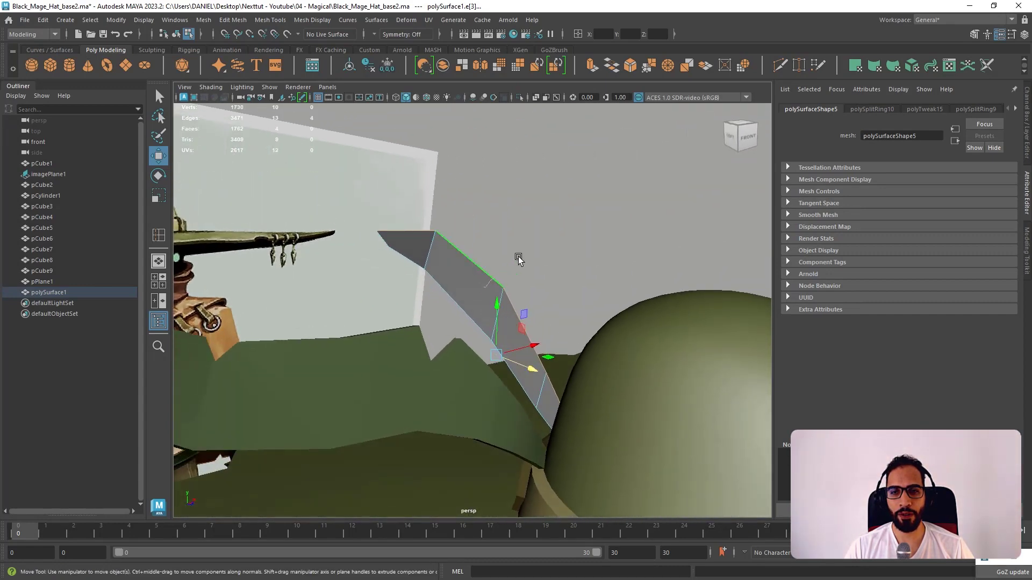
# - Return the small feather to object mode, turn on its smooth mesh preview, and deselect it
pyautogui.moveTo(519, 258); pyautogui.dragTo(537, 252, button='right')
pyautogui.scroll(-3, 533, 232)
pyautogui.press('3')
pyautogui.click(553, 217)
pyautogui.scroll(-2, 507, 221)
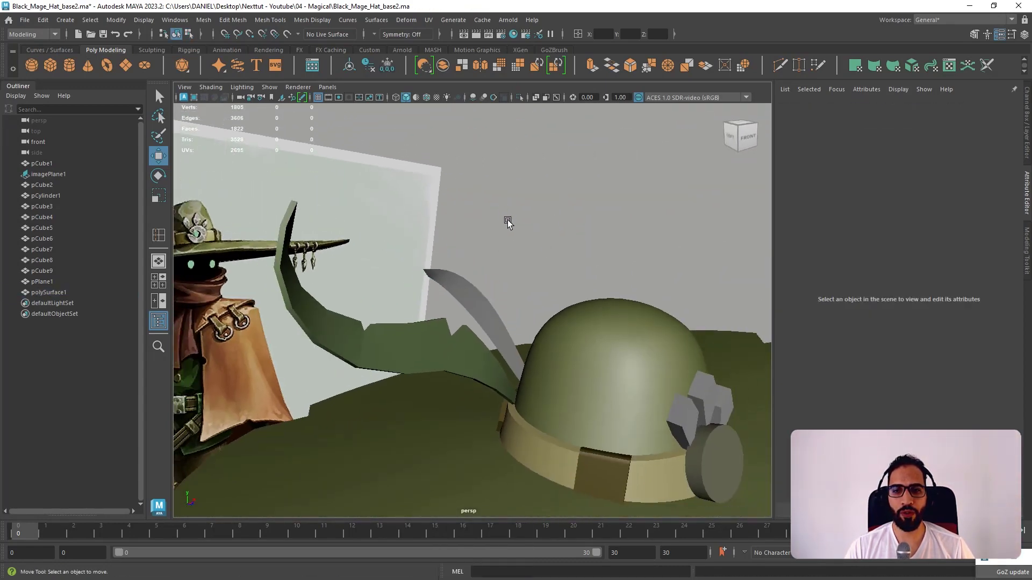
# - Inspect the smoothed small feather's tip and curve from several angles beside the large feather and the hat
pyautogui.keyDown('alt'); pyautogui.moveTo(507, 221); pyautogui.dragTo(472, 253); pyautogui.keyUp('alt')
pyautogui.click(441, 277)
pyautogui.moveTo(472, 252); pyautogui.dragTo(423, 253, button='right')
pyautogui.click(461, 245)
pyautogui.keyDown('alt'); pyautogui.moveTo(468, 245); pyautogui.dragTo(487, 267); pyautogui.keyUp('alt')
pyautogui.moveTo(464, 273); pyautogui.dragTo(516, 258, button='right')
pyautogui.click(583, 258)
pyautogui.keyDown('alt'); pyautogui.moveTo(582, 258); pyautogui.dragTo(512, 246, button='right'); pyautogui.keyUp('alt')
pyautogui.keyDown('alt'); pyautogui.moveTo(512, 247); pyautogui.dragTo(482, 253); pyautogui.keyUp('alt')
pyautogui.keyDown('alt'); pyautogui.moveTo(482, 253); pyautogui.dragTo(536, 337, button='right'); pyautogui.keyUp('alt')
# - Nudge the small feather's middle cross edge outward and tilt it to follow the feather's curve
pyautogui.click(478, 312)
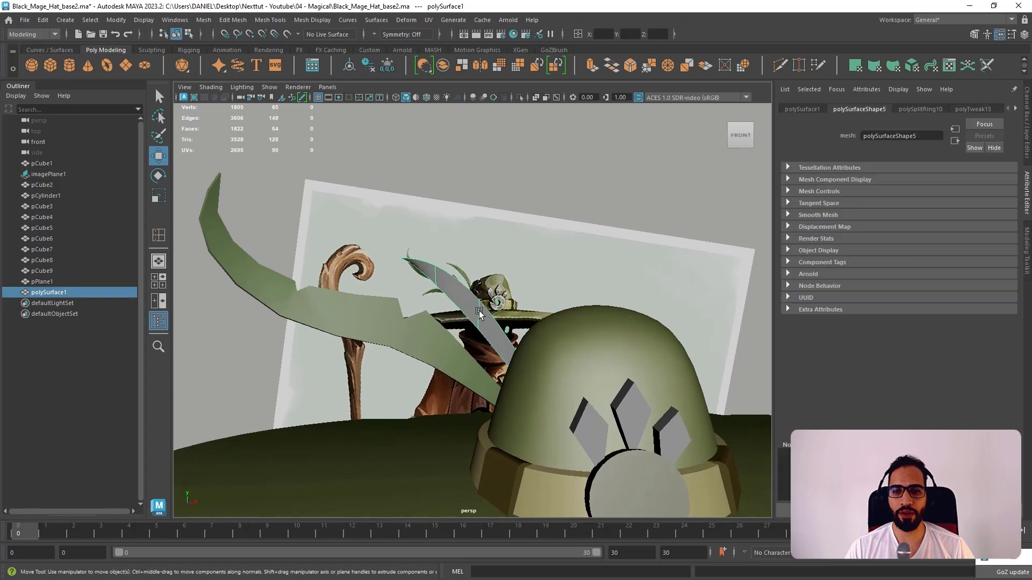
pyautogui.moveTo(479, 273); pyautogui.dragTo(482, 308, button='right')
pyautogui.click(487, 304)
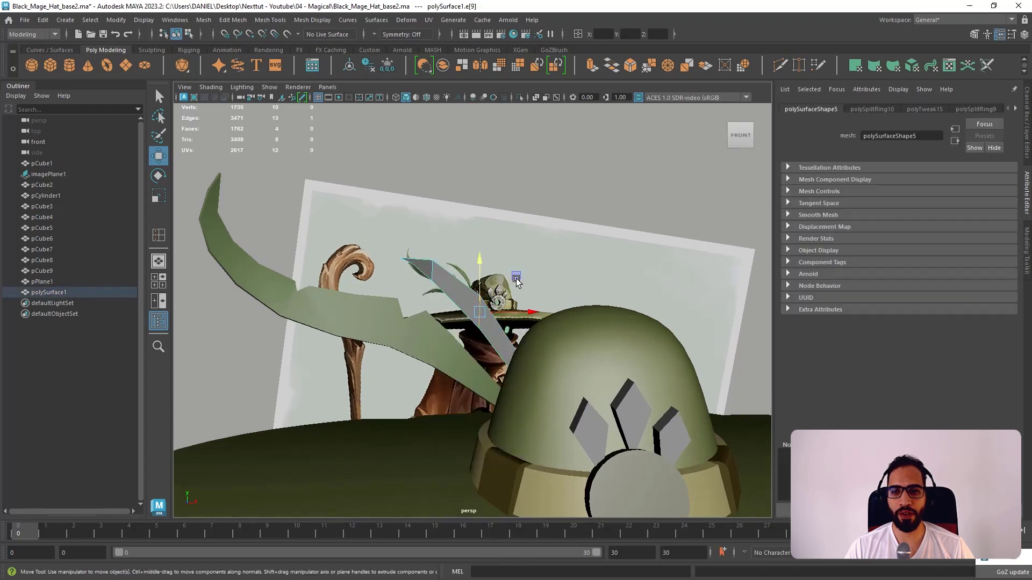
pyautogui.moveTo(516, 279); pyautogui.dragTo(523, 272, button='middle')
pyautogui.moveTo(523, 272)
pyautogui.keyDown('alt'); pyautogui.mouseDown()
pyautogui.moveTo(551, 299)
pyautogui.moveTo(537, 285)
pyautogui.mouseUp(); pyautogui.keyUp('alt')
pyautogui.press('e')
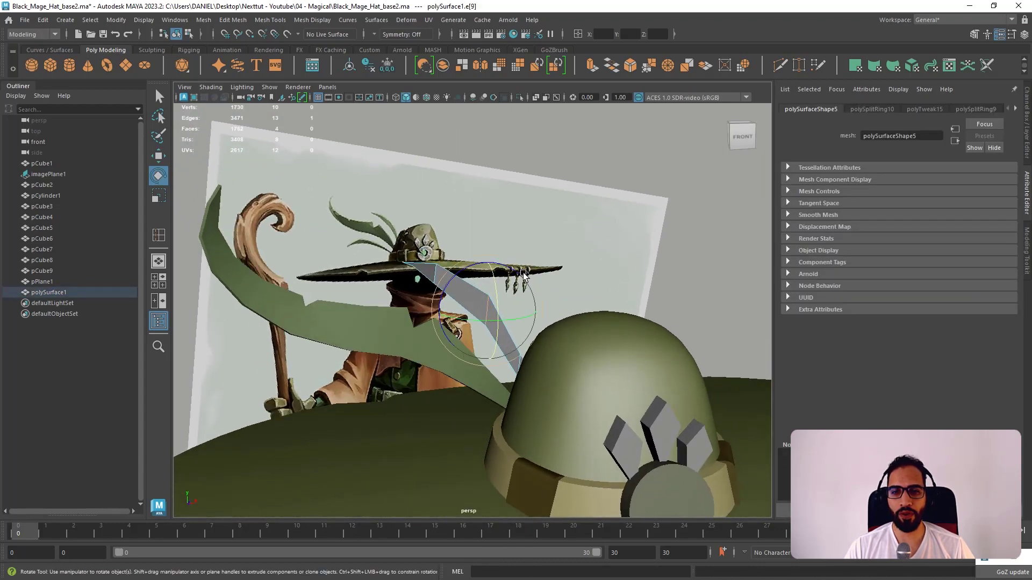
# - Adjust the cross edge beside the crown and the middle one to refine the small feather's bend, and return to object mode
pyautogui.click(521, 366)
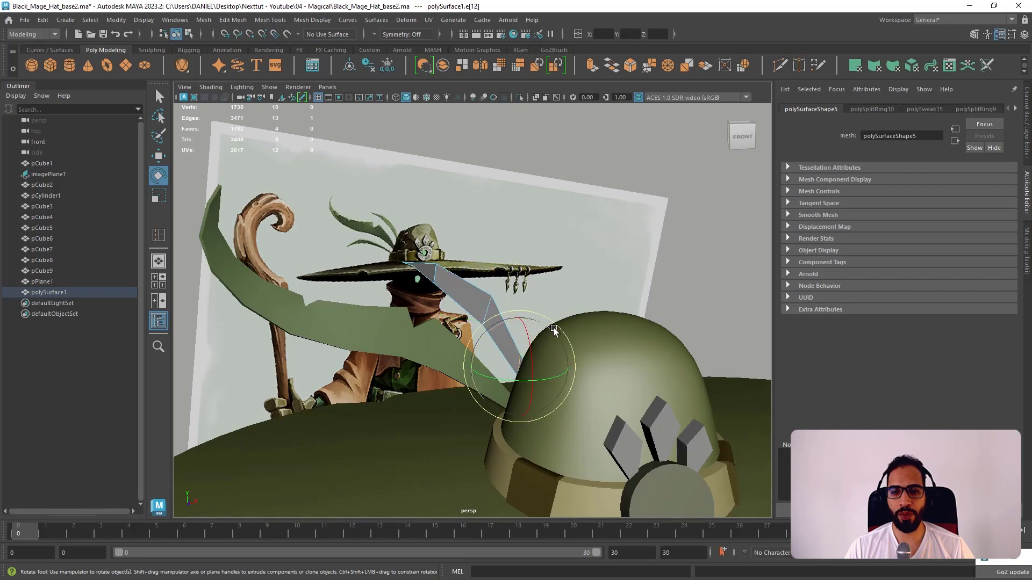
pyautogui.press('w')
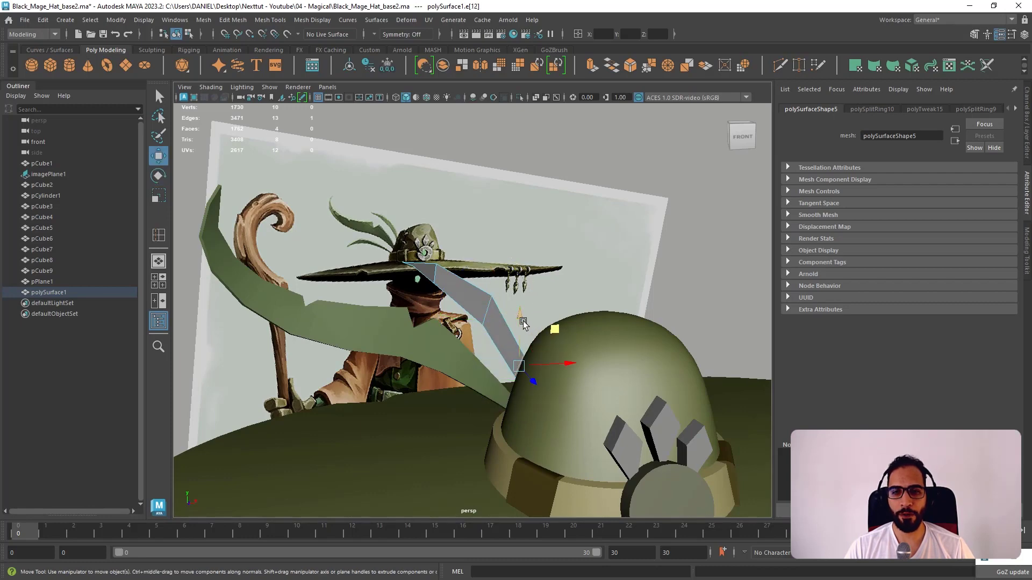
pyautogui.moveTo(523, 321); pyautogui.dragTo(491, 388)
pyautogui.keyDown('alt'); pyautogui.moveTo(482, 344); pyautogui.dragTo(454, 336); pyautogui.keyUp('alt')
pyautogui.click(473, 321)
pyautogui.keyDown('alt'); pyautogui.moveTo(438, 295); pyautogui.dragTo(548, 260); pyautogui.keyUp('alt')
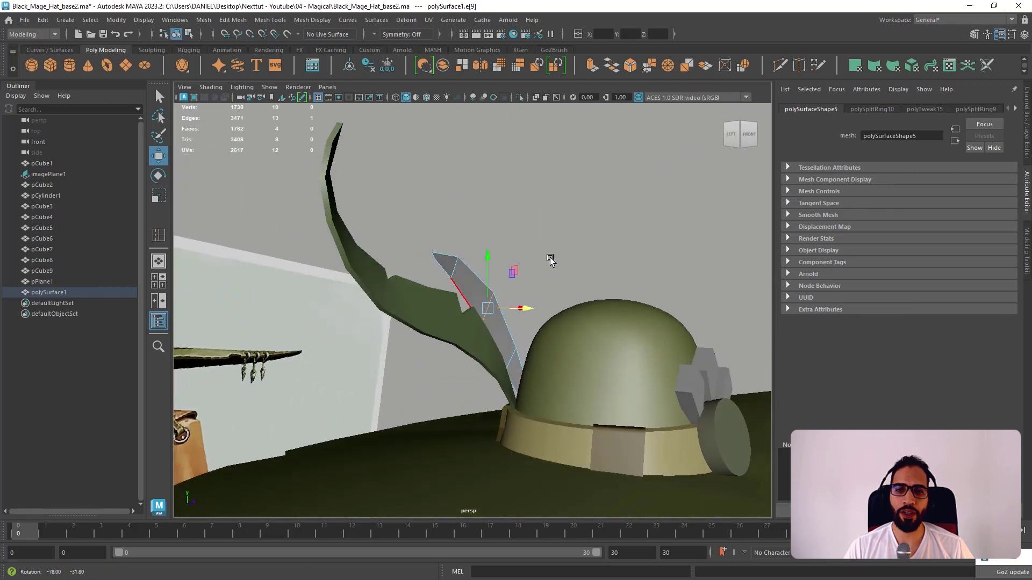
pyautogui.moveTo(510, 243); pyautogui.dragTo(570, 214, button='right')
pyautogui.keyDown('alt'); pyautogui.moveTo(573, 217); pyautogui.dragTo(528, 236); pyautogui.keyUp('alt')
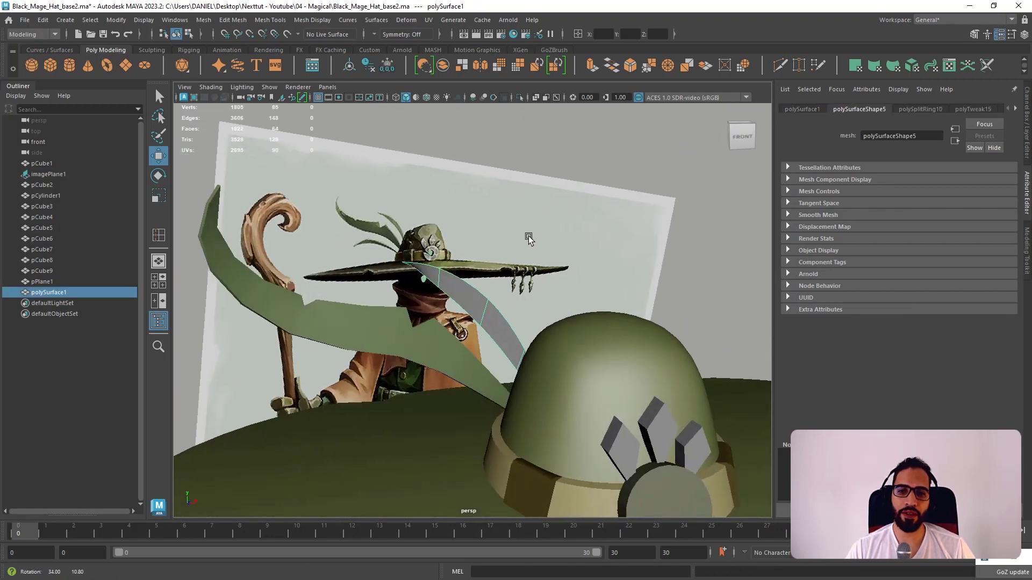
# - Adjust the small feather's edge vertices near its tip and middle, return to object mode, and deselect it
pyautogui.click(587, 253)
pyautogui.keyDown('alt'); pyautogui.moveTo(587, 253); pyautogui.dragTo(472, 265); pyautogui.keyUp('alt')
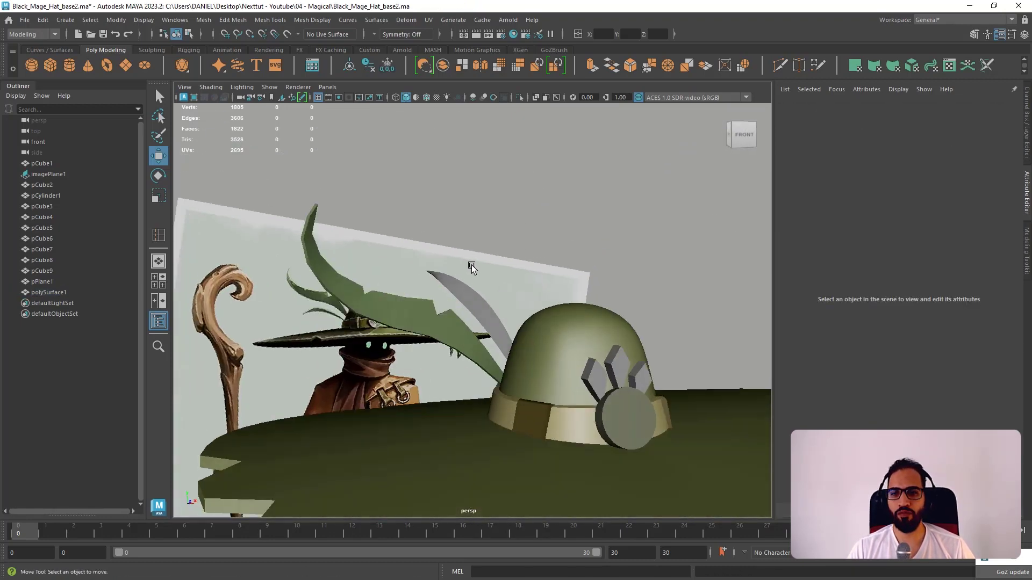
pyautogui.scroll(5, 441, 281)
pyautogui.click(512, 311)
pyautogui.keyDown('alt'); pyautogui.moveTo(511, 310); pyautogui.dragTo(438, 263); pyautogui.keyUp('alt')
pyautogui.moveTo(439, 262); pyautogui.dragTo(427, 244, button='right')
pyautogui.keyDown('alt'); pyautogui.moveTo(427, 244); pyautogui.dragTo(453, 251); pyautogui.keyUp('alt')
pyautogui.click(471, 285)
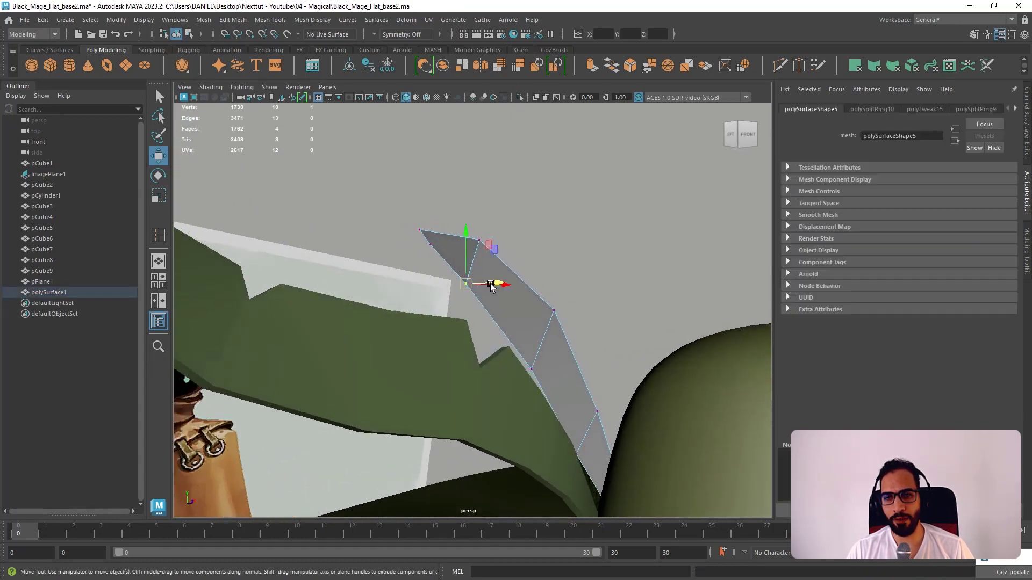
pyautogui.keyDown('alt'); pyautogui.moveTo(491, 285); pyautogui.dragTo(427, 269); pyautogui.keyUp('alt')
pyautogui.click(520, 351)
pyautogui.rightClick(426, 268)
pyautogui.moveTo(426, 269); pyautogui.dragTo(511, 224, button='right')
pyautogui.click(585, 154)
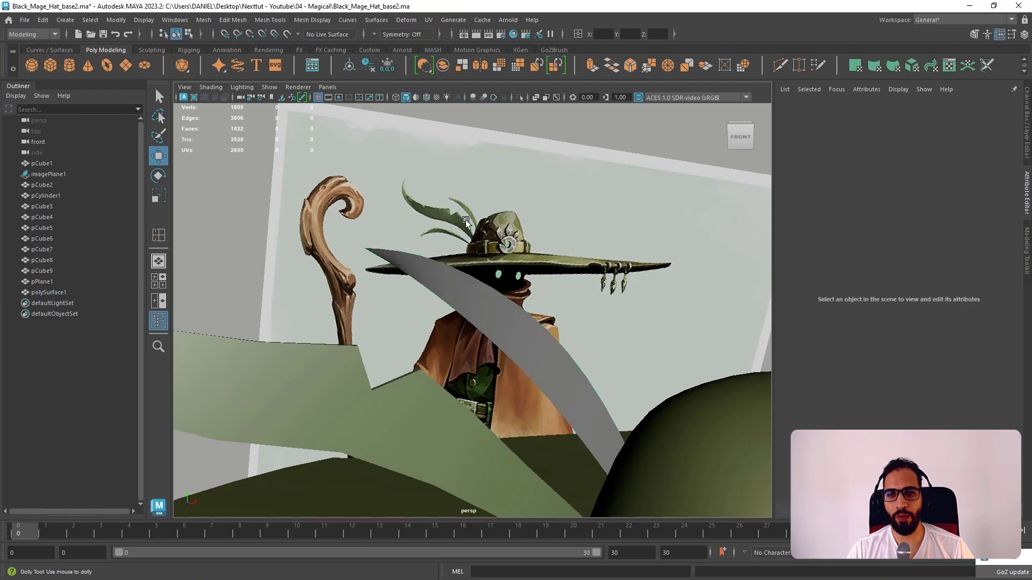
# - Extrude all faces of the small feather with a local Z offset of about 0.02 to give it thickness
pyautogui.keyDown('alt'); pyautogui.moveTo(585, 154); pyautogui.dragTo(529, 227); pyautogui.keyUp('alt')
pyautogui.keyDown('alt'); pyautogui.moveTo(529, 227); pyautogui.dragTo(413, 210, button='right'); pyautogui.keyUp('alt')
pyautogui.keyDown('alt'); pyautogui.moveTo(412, 209); pyautogui.dragTo(488, 283); pyautogui.keyUp('alt')
pyautogui.click(484, 301)
pyautogui.keyDown('alt'); pyautogui.moveTo(484, 301); pyautogui.dragTo(503, 324, button='right'); pyautogui.keyUp('alt')
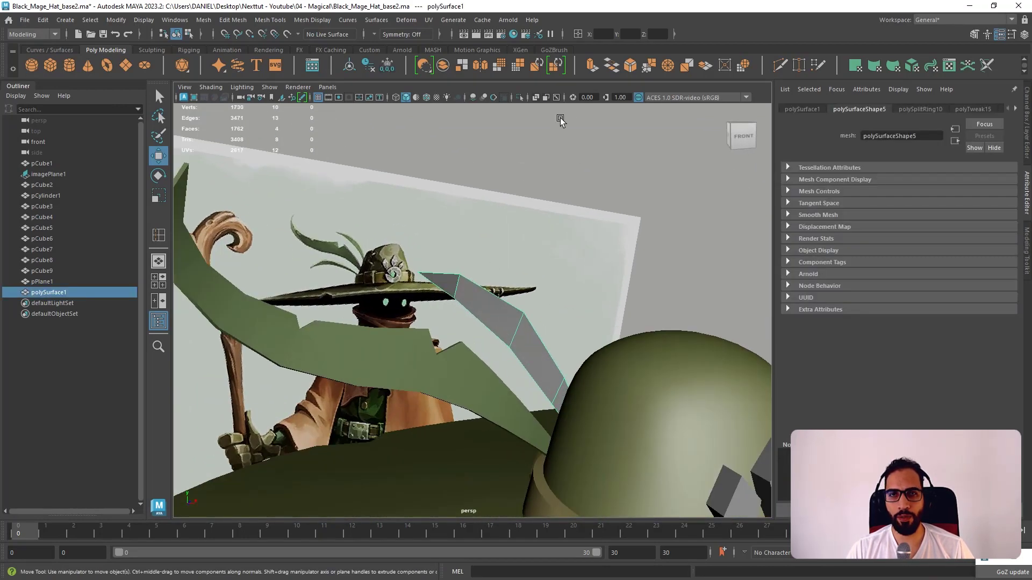
pyautogui.click(592, 65)
pyautogui.keyDown('alt'); pyautogui.moveTo(581, 272); pyautogui.dragTo(454, 347); pyautogui.keyUp('alt')
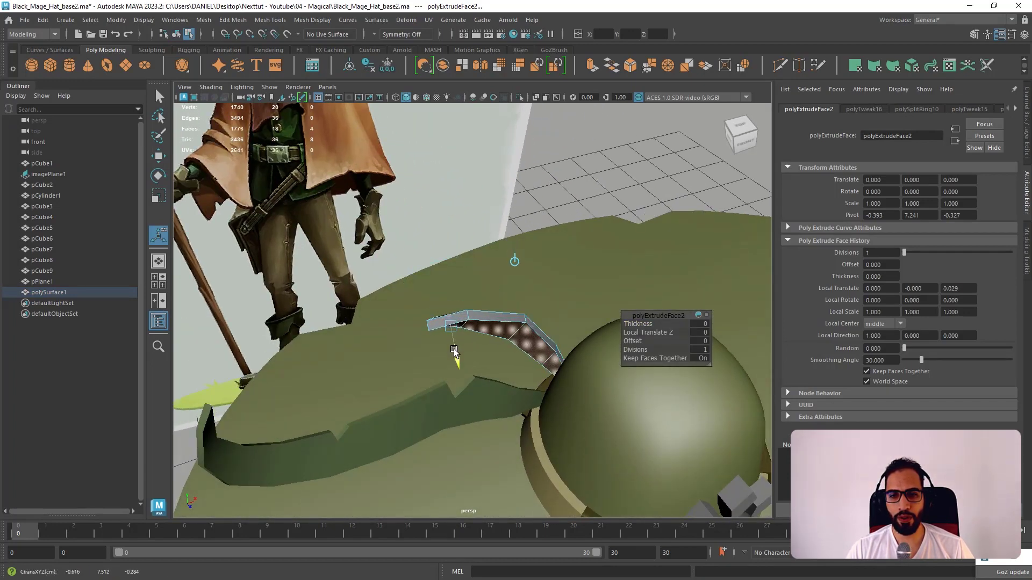
pyautogui.keyDown('alt'); pyautogui.moveTo(454, 347); pyautogui.dragTo(376, 175, button='right'); pyautogui.keyUp('alt')
# - Thin the small feather's extrusion to about 0.013 in local Z and return to object mode
pyautogui.keyDown('alt'); pyautogui.moveTo(524, 344); pyautogui.dragTo(521, 257); pyautogui.keyUp('alt')
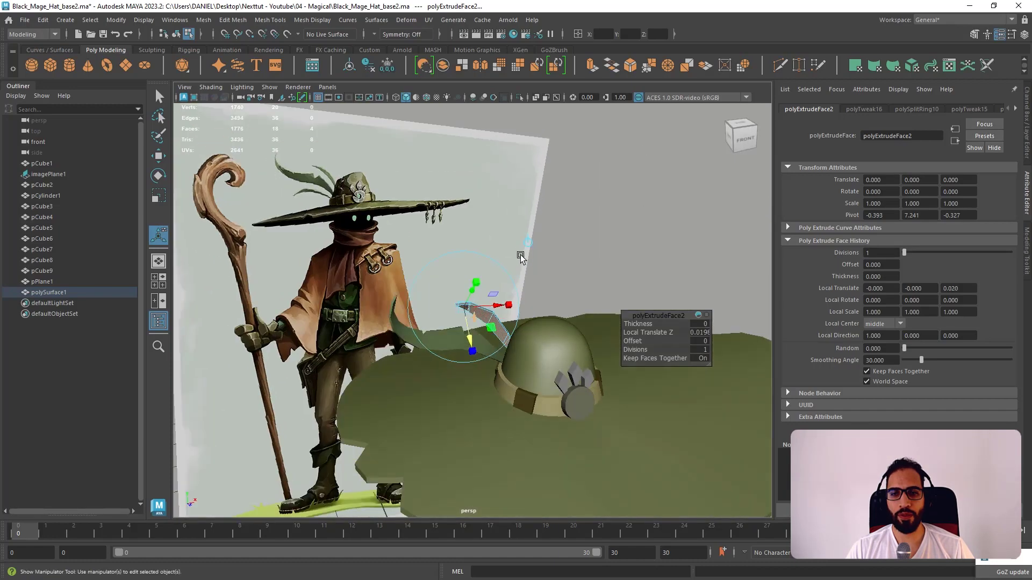
pyautogui.keyDown('alt'); pyautogui.moveTo(521, 257); pyautogui.dragTo(509, 220, button='right'); pyautogui.keyUp('alt')
pyautogui.keyDown('alt'); pyautogui.moveTo(694, 317); pyautogui.dragTo(593, 355); pyautogui.keyUp('alt')
pyautogui.keyDown('alt'); pyautogui.moveTo(483, 247); pyautogui.dragTo(547, 284, button='right'); pyautogui.keyUp('alt')
pyautogui.keyDown('alt'); pyautogui.moveTo(547, 284); pyautogui.dragTo(526, 317); pyautogui.keyUp('alt')
pyautogui.moveTo(387, 300); pyautogui.dragTo(388, 299)
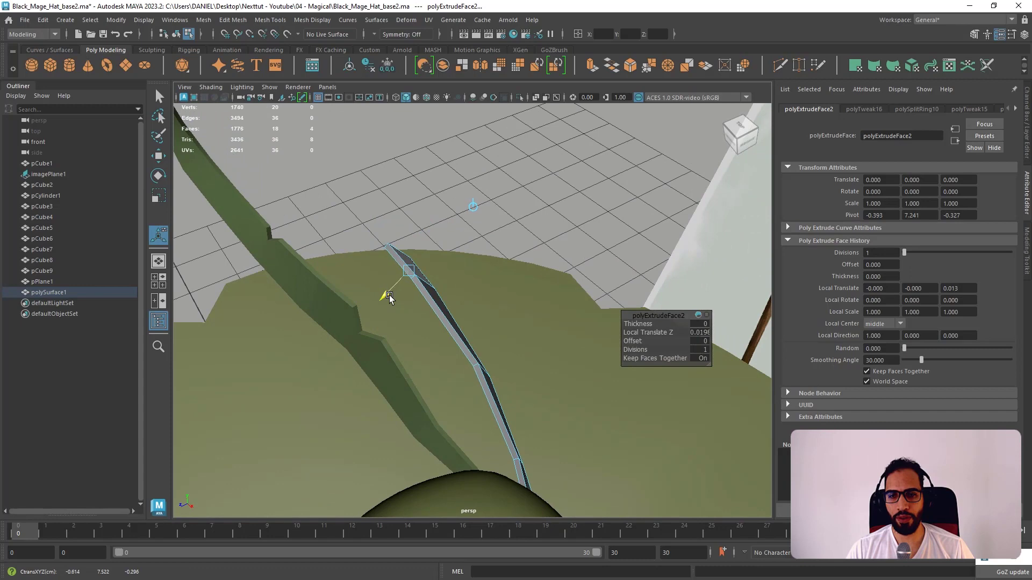
pyautogui.press('w')
pyautogui.moveTo(475, 233); pyautogui.dragTo(530, 223, button='right')
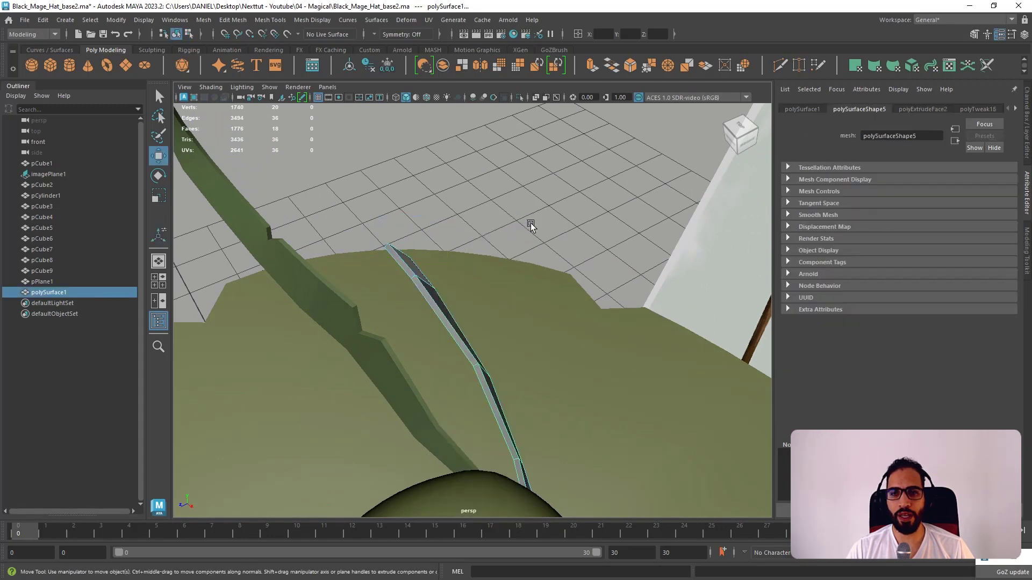
# - Assign the large feather's existing green blinn5 material to the small feather and deselect it
pyautogui.keyDown('alt'); pyautogui.moveTo(531, 223); pyautogui.dragTo(602, 202); pyautogui.keyUp('alt')
pyautogui.keyDown('shift'); pyautogui.moveTo(506, 315); pyautogui.dragTo(505, 571, button='right'); pyautogui.keyUp('shift')
pyautogui.moveTo(571, 542); pyautogui.dragTo(571, 535, button='right')
pyautogui.keyDown('alt'); pyautogui.moveTo(634, 318); pyautogui.dragTo(548, 216, button='right'); pyautogui.keyUp('alt')
pyautogui.click(644, 215)
pyautogui.keyDown('alt'); pyautogui.moveTo(638, 261); pyautogui.dragTo(543, 253, button='right'); pyautogui.keyUp('alt')
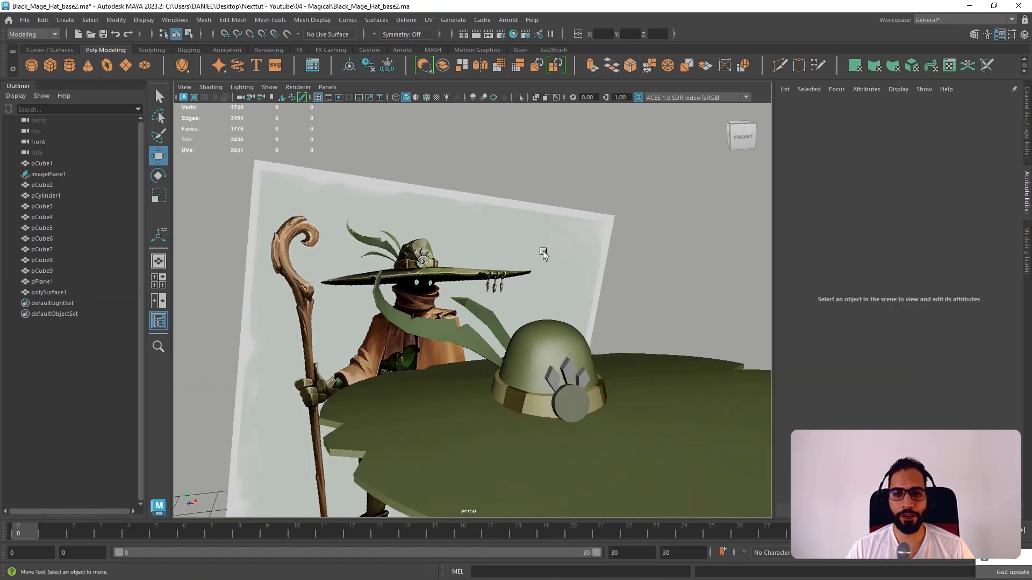
# - Soften the edges of the small feather and the large feather, and save the scene
pyautogui.keyDown('alt'); pyautogui.moveTo(543, 253); pyautogui.dragTo(513, 259); pyautogui.keyUp('alt')
pyautogui.click(473, 301)
pyautogui.click(312, 20)
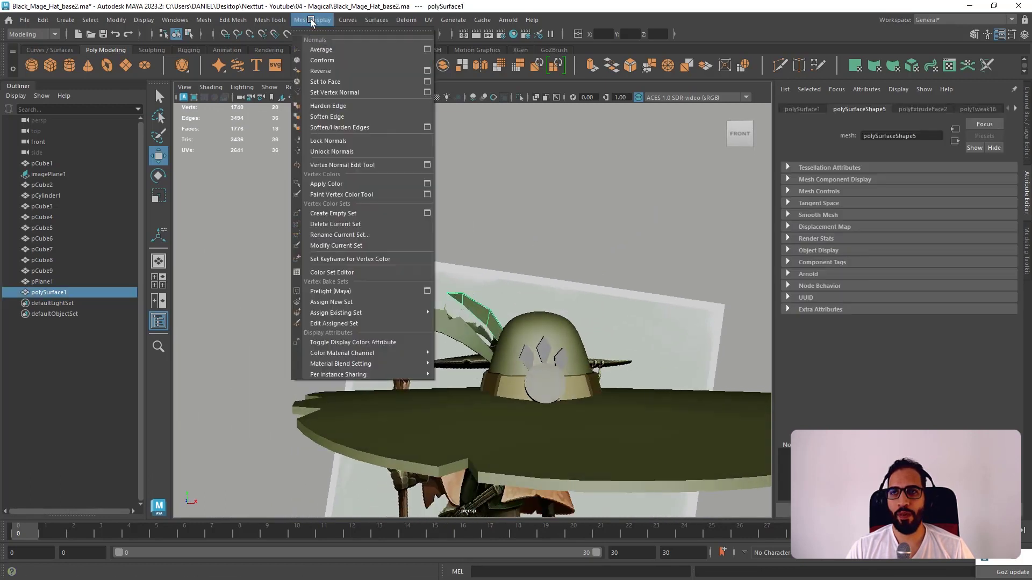
pyautogui.click(344, 115)
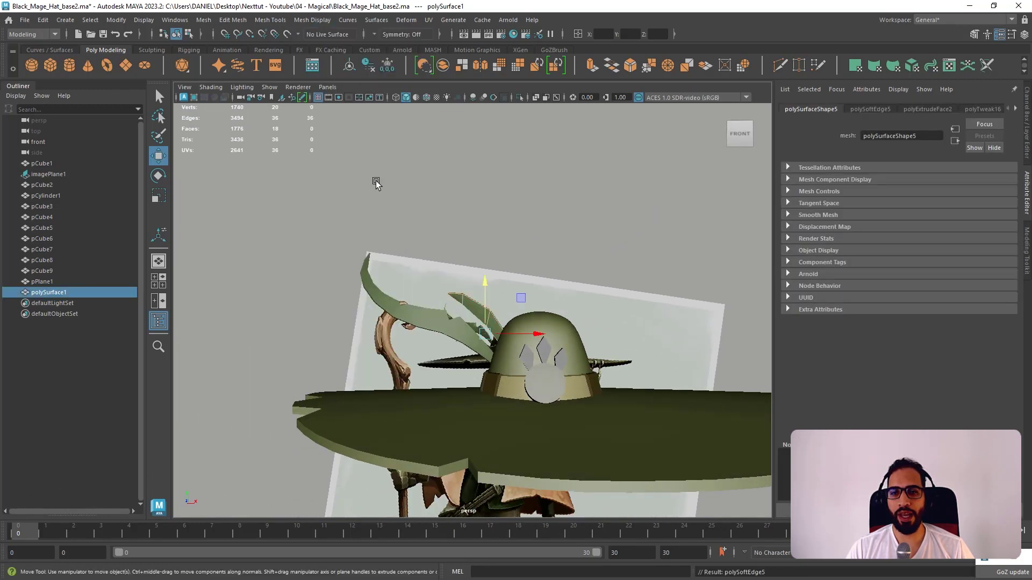
pyautogui.click(398, 301)
pyautogui.press('g')
pyautogui.keyDown('alt'); pyautogui.moveTo(461, 206); pyautogui.dragTo(437, 249); pyautogui.keyUp('alt')
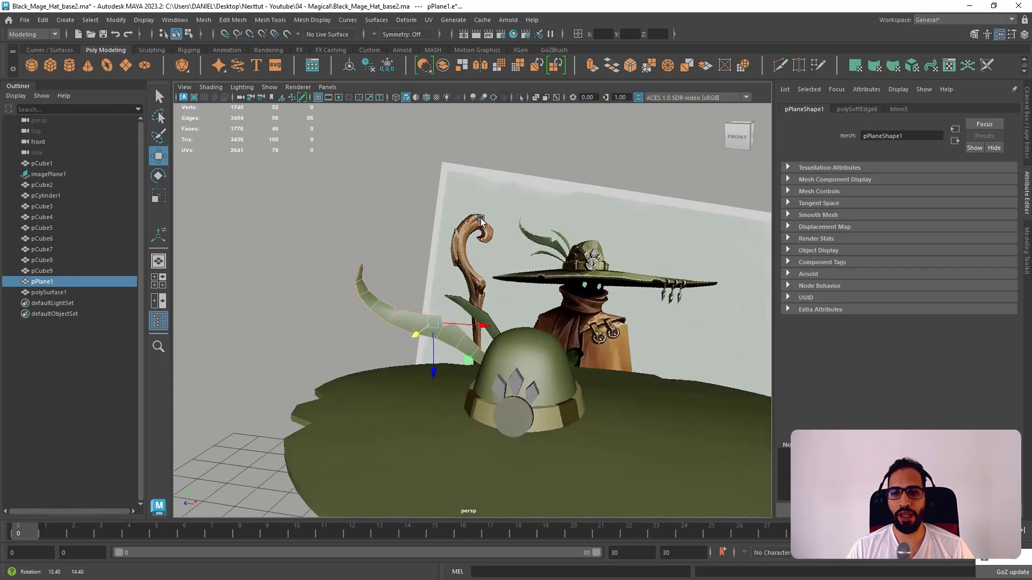
pyautogui.click(473, 141)
pyautogui.keyDown('alt'); pyautogui.moveTo(473, 141); pyautogui.dragTo(473, 215); pyautogui.keyUp('alt')
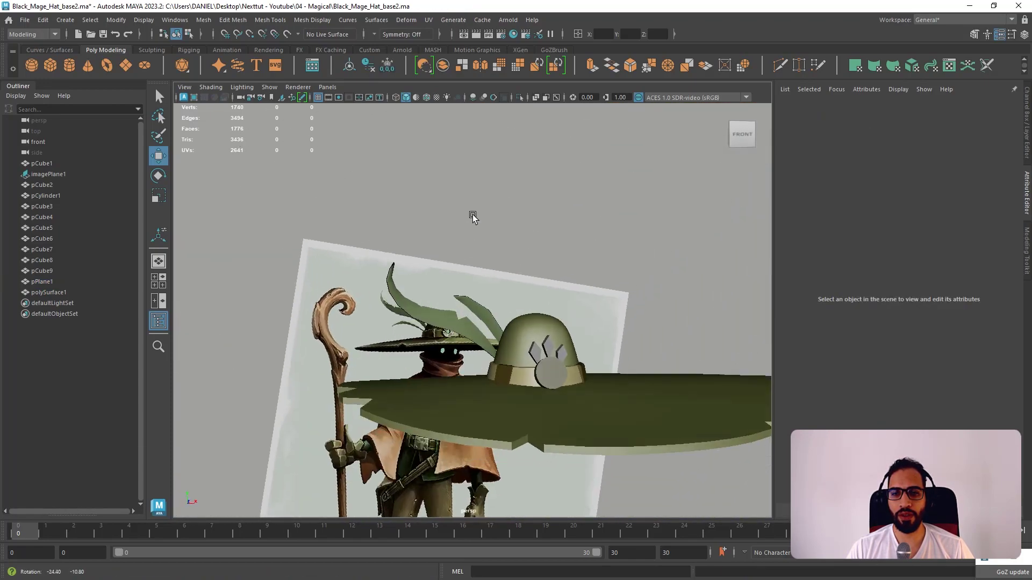
pyautogui.hotkey('ctrl', 's')
pyautogui.keyDown('alt'); pyautogui.moveTo(504, 265); pyautogui.dragTo(479, 281); pyautogui.keyUp('alt')
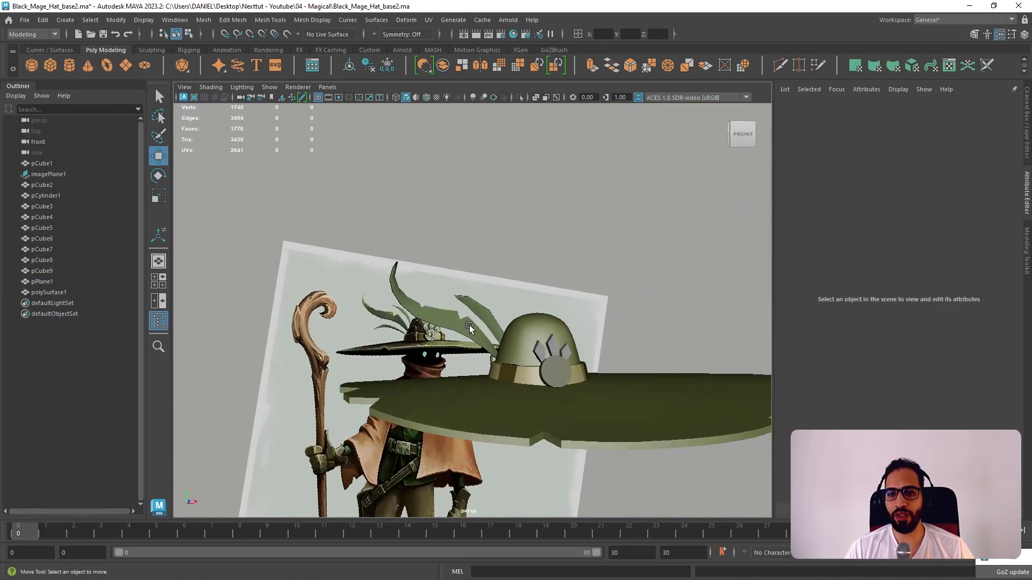
# - Duplicate the small feather and center the copy's pivot in the front view
pyautogui.click(482, 314)
pyautogui.hotkey('ctrl', 'd')
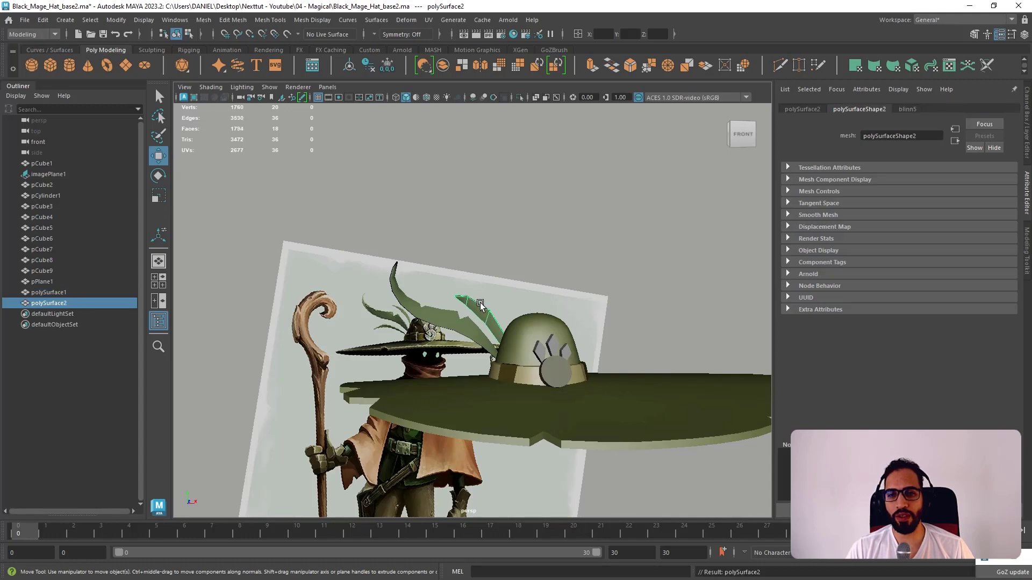
pyautogui.press('space')
pyautogui.press('space')
pyautogui.keyDown('alt'); pyautogui.moveTo(476, 385); pyautogui.dragTo(349, 133, button='right'); pyautogui.keyUp('alt')
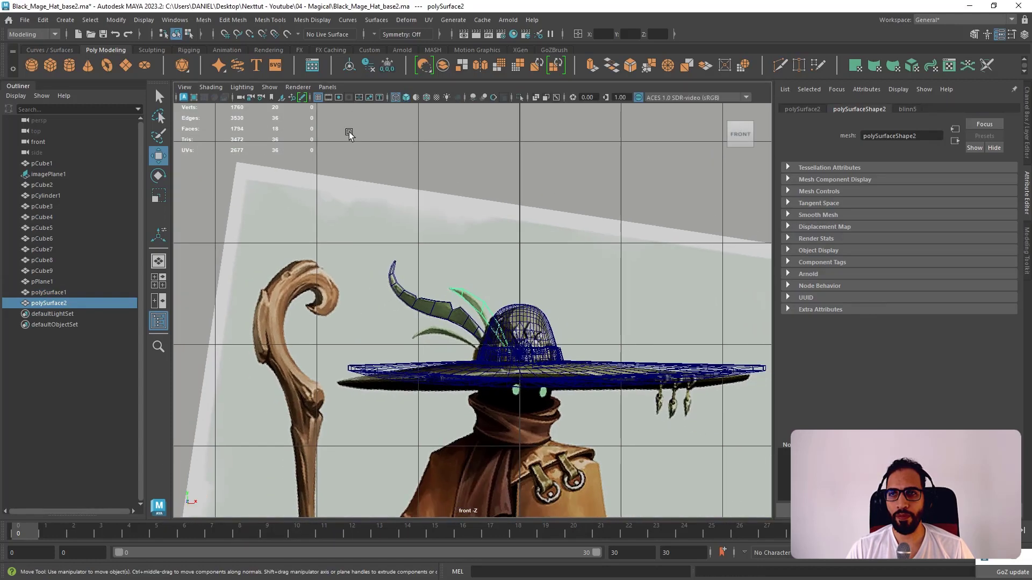
pyautogui.click(123, 23)
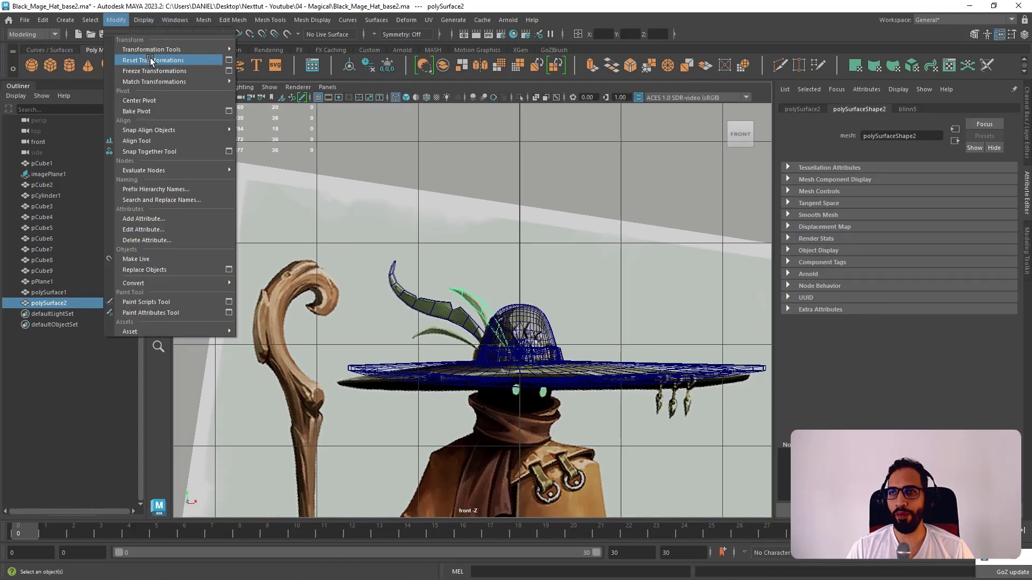
pyautogui.click(156, 100)
pyautogui.keyDown('alt'); pyautogui.moveTo(427, 258); pyautogui.dragTo(514, 346, button='right'); pyautogui.keyUp('alt')
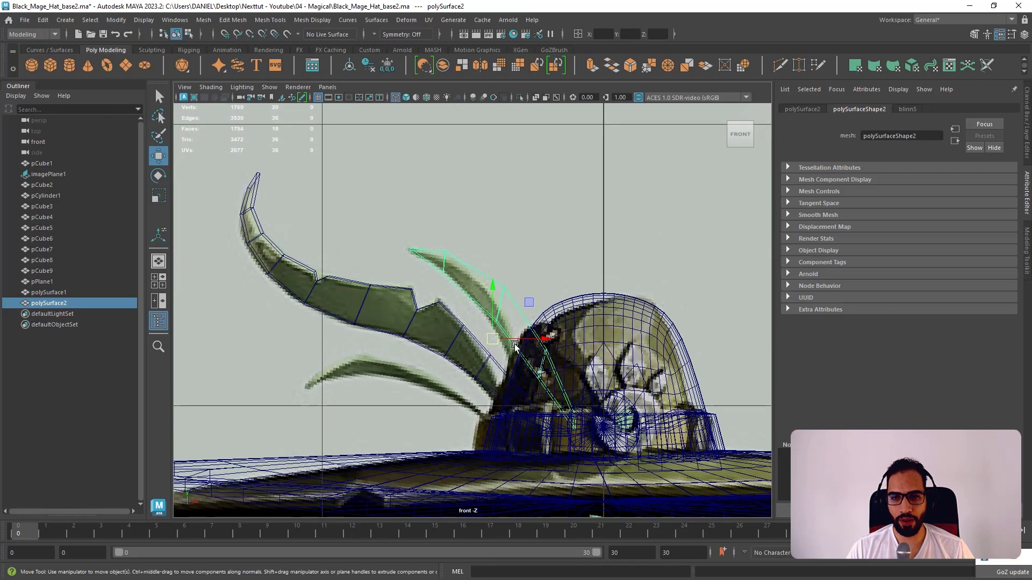
# - Move and rotate the duplicate feather's tip vertices onto the tip of the lower feather in the reference
pyautogui.press('e')
pyautogui.press('w')
pyautogui.moveTo(471, 263); pyautogui.dragTo(399, 248, button='right')
pyautogui.moveTo(366, 214); pyautogui.dragTo(451, 274)
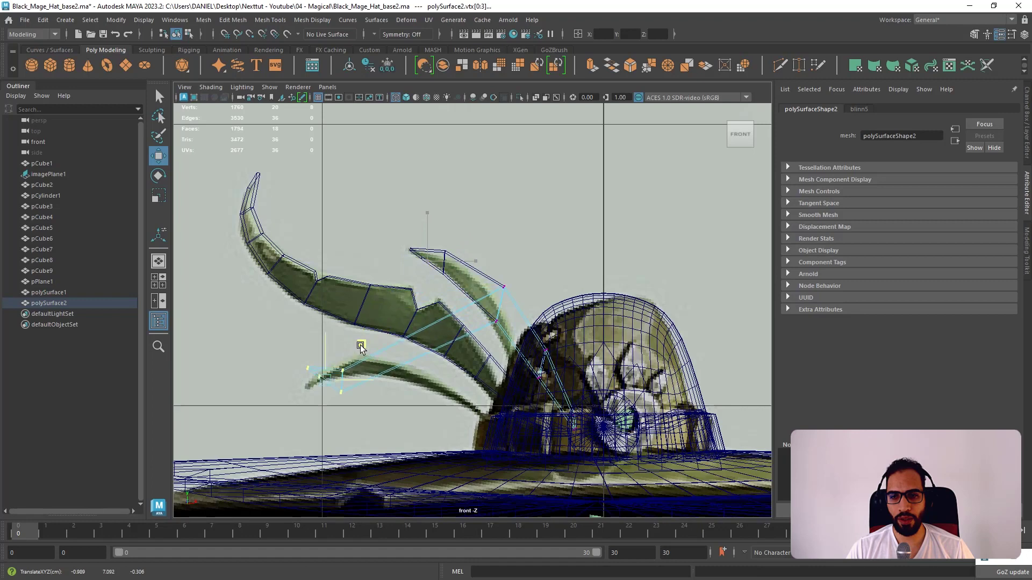
pyautogui.press('e')
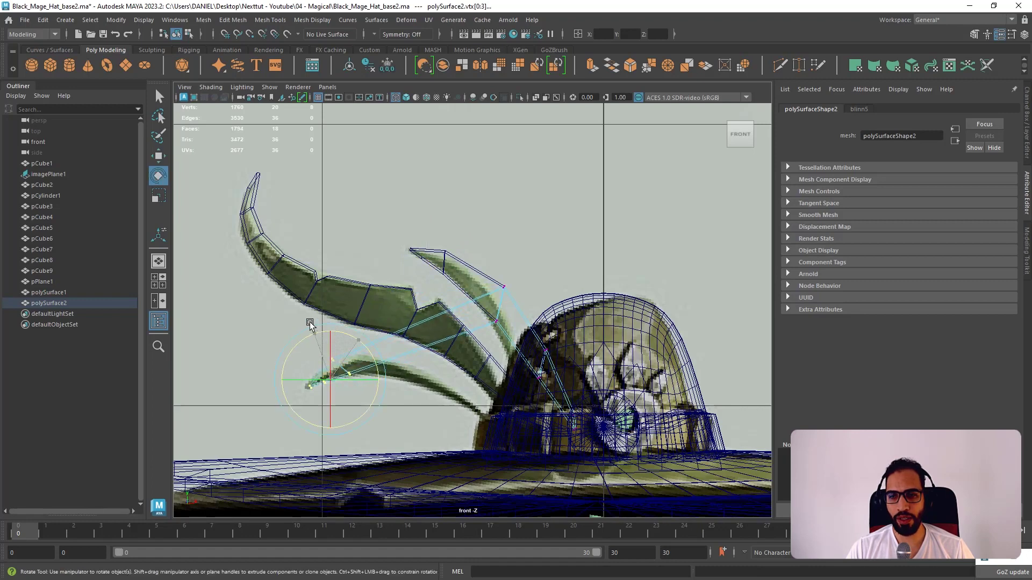
pyautogui.press('w')
pyautogui.press('e')
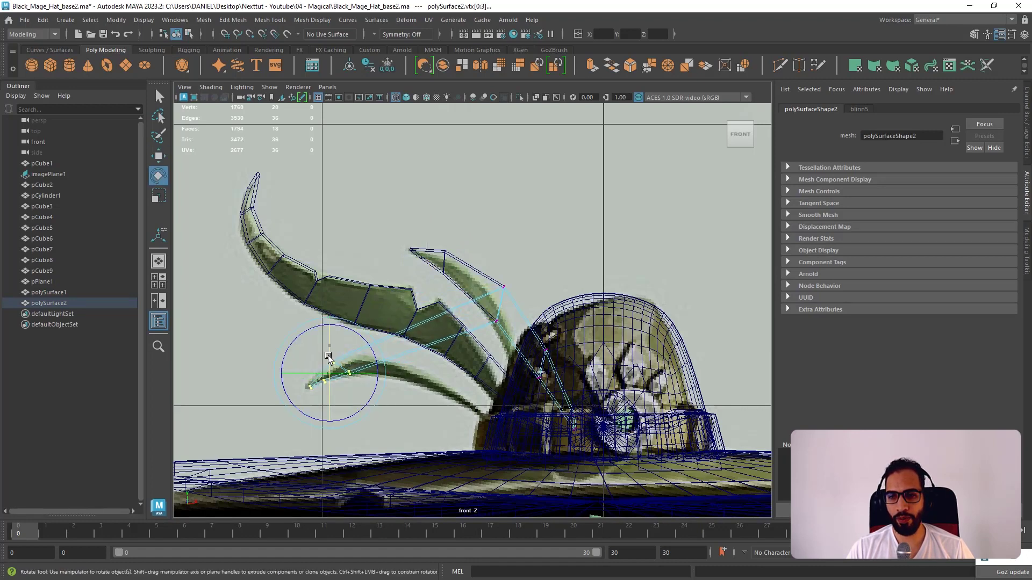
pyautogui.press('w')
pyautogui.moveTo(370, 337); pyautogui.dragTo(367, 339)
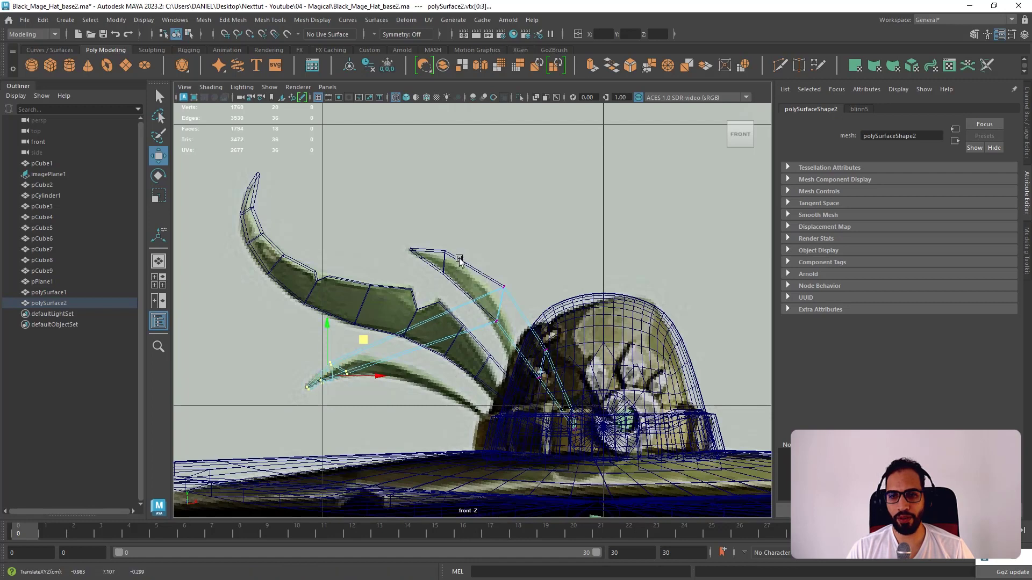
# - Move, rotate, and scale the duplicate's middle pair of vertices to fit the lower feather in the reference
pyautogui.moveTo(537, 275); pyautogui.dragTo(437, 334)
pyautogui.press('e')
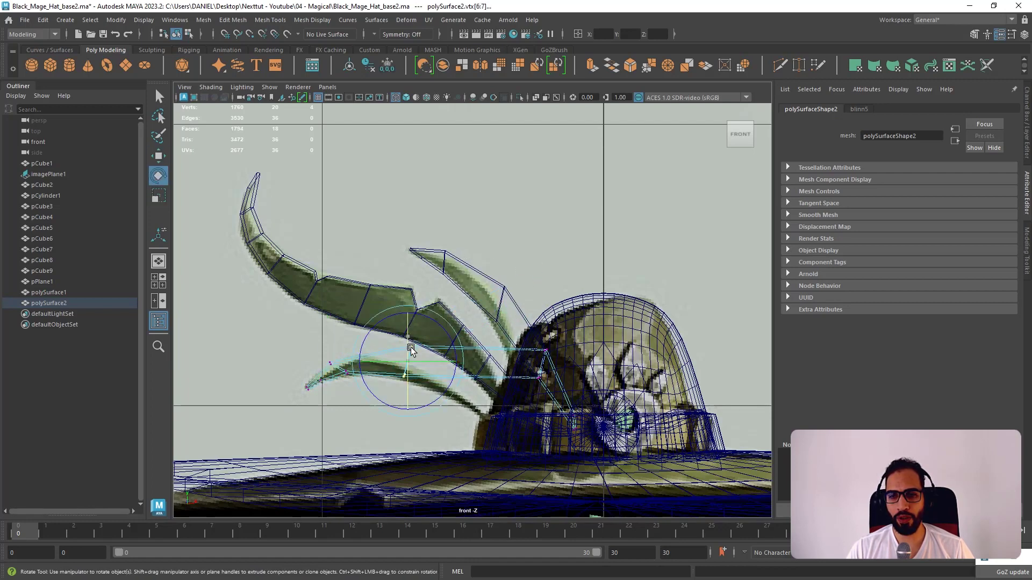
pyautogui.press('w')
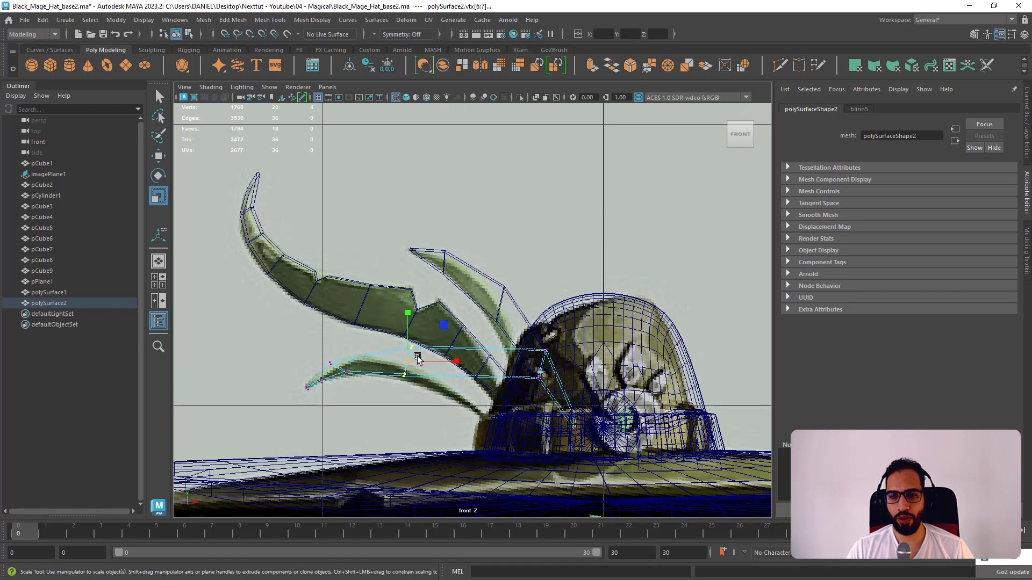
pyautogui.moveTo(439, 334); pyautogui.dragTo(438, 334)
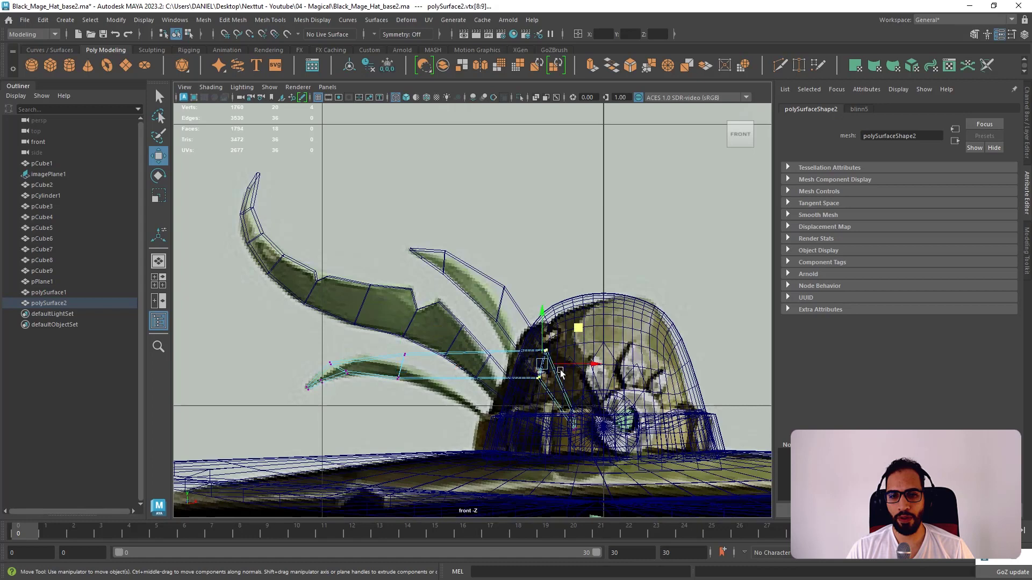
# - Move the duplicate's crown-side and root vertices down to where the lower feather meets the hat band
pyautogui.moveTo(578, 328); pyautogui.dragTo(544, 355)
pyautogui.moveTo(549, 452); pyautogui.dragTo(583, 423)
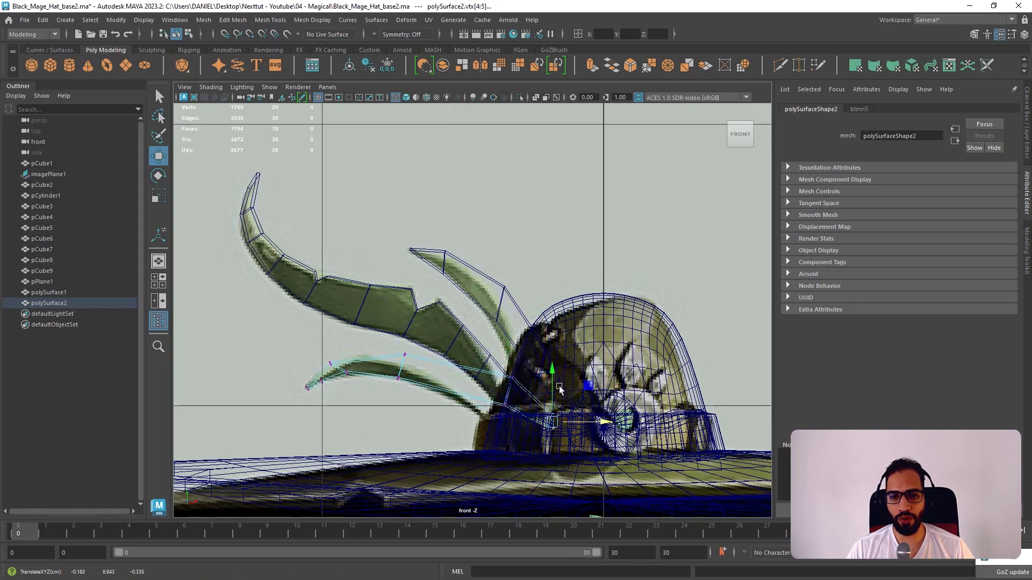
pyautogui.moveTo(480, 428); pyautogui.dragTo(509, 361)
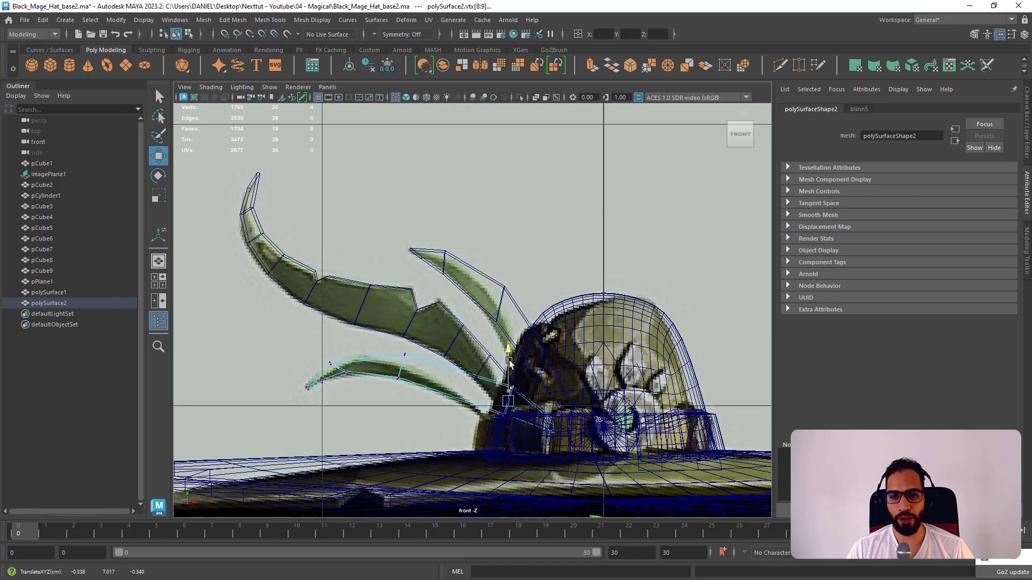
# - Scale and rotate the duplicate's root, crown-side, and middle cross sections to follow the lower feather's curve
pyautogui.moveTo(538, 411); pyautogui.dragTo(559, 433)
pyautogui.press('r')
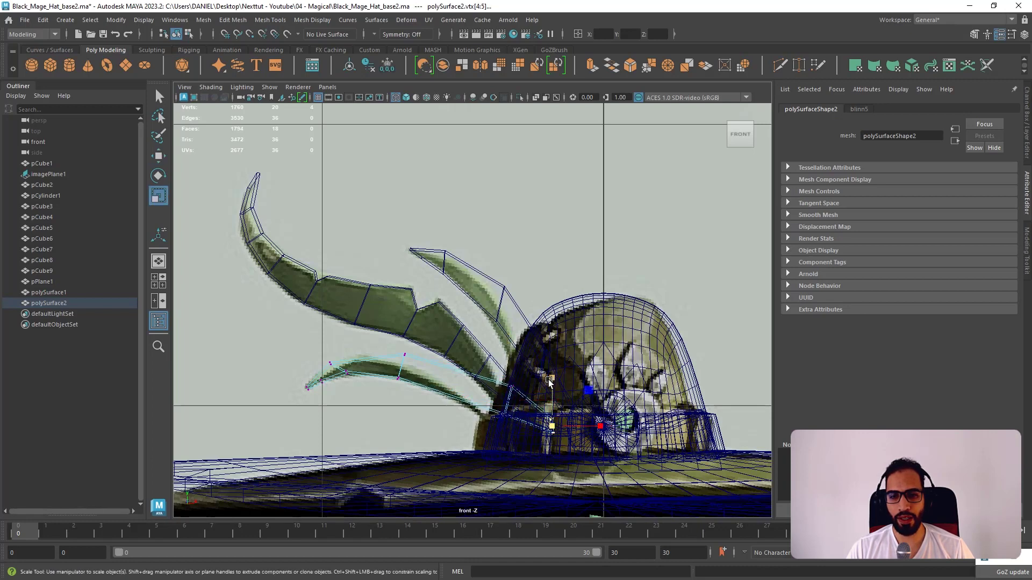
pyautogui.moveTo(549, 380); pyautogui.dragTo(548, 401)
pyautogui.moveTo(485, 433); pyautogui.dragTo(505, 375)
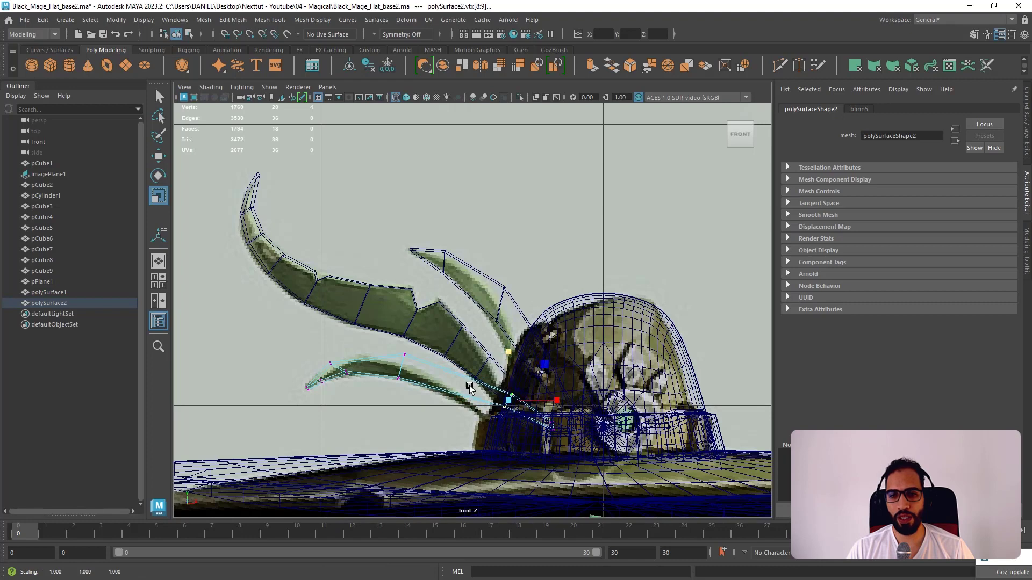
pyautogui.hotkey('ctrl', 'z')
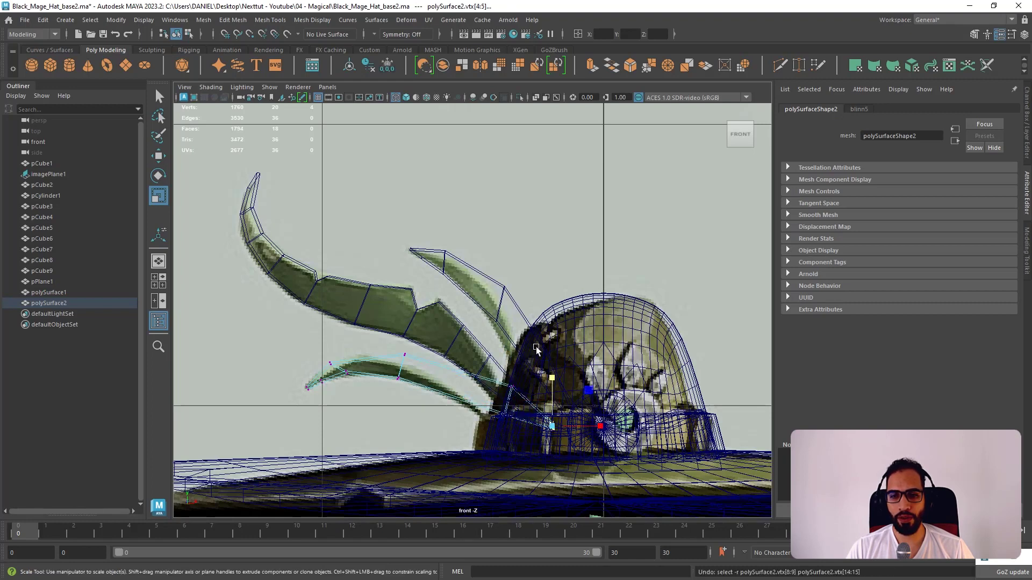
pyautogui.press('e')
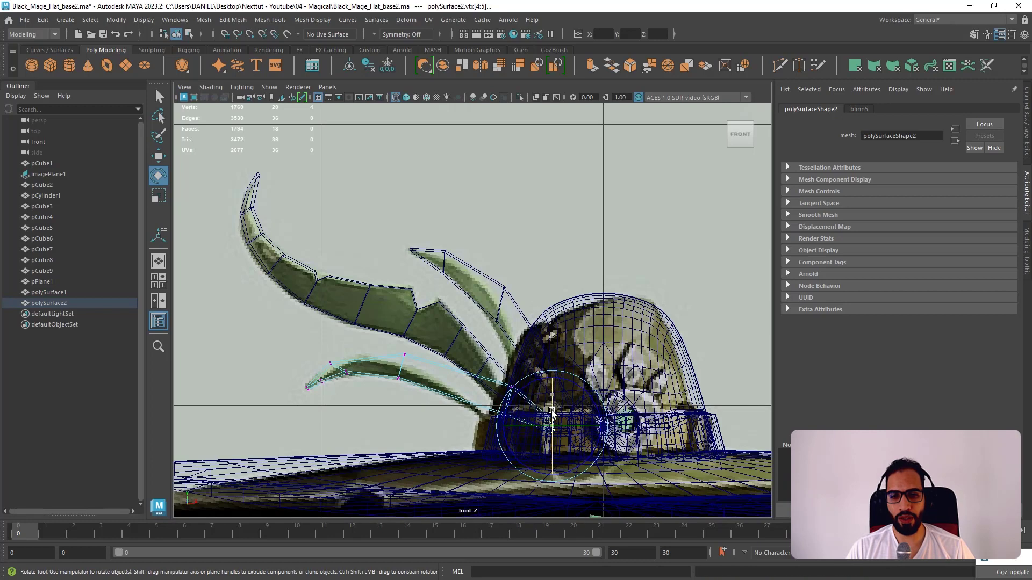
pyautogui.moveTo(475, 441); pyautogui.dragTo(511, 394)
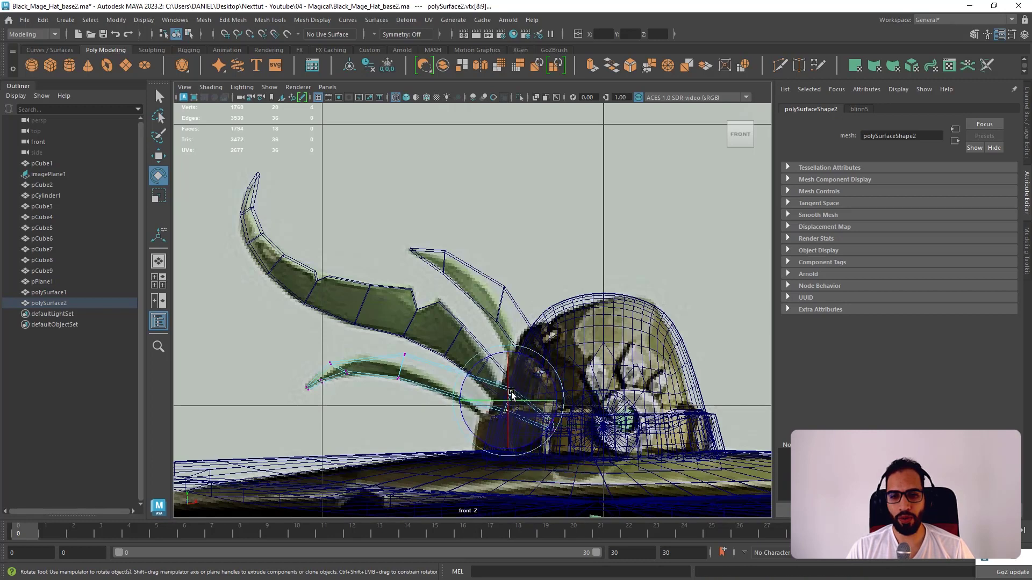
pyautogui.moveTo(397, 416); pyautogui.dragTo(433, 329)
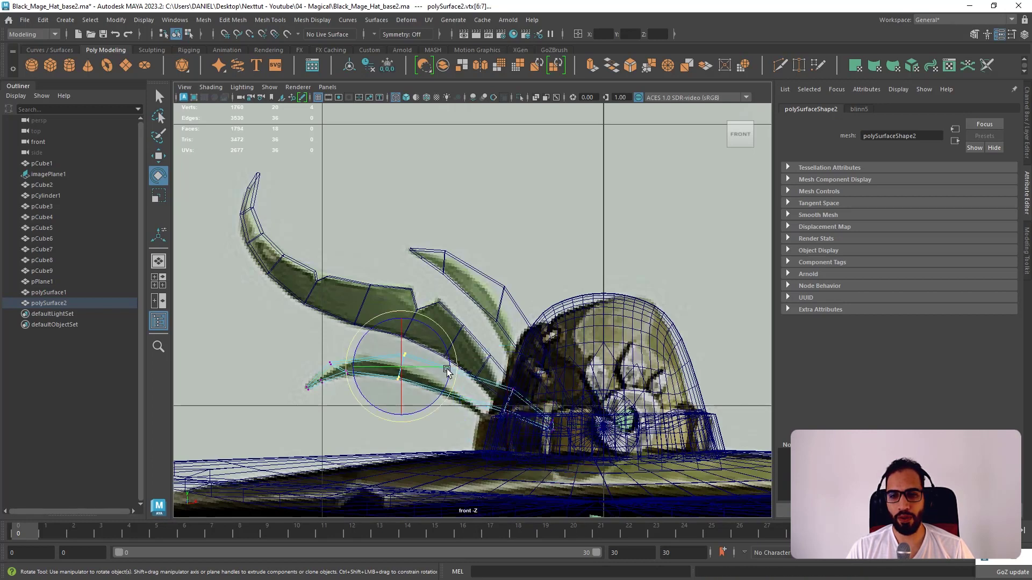
pyautogui.press('w')
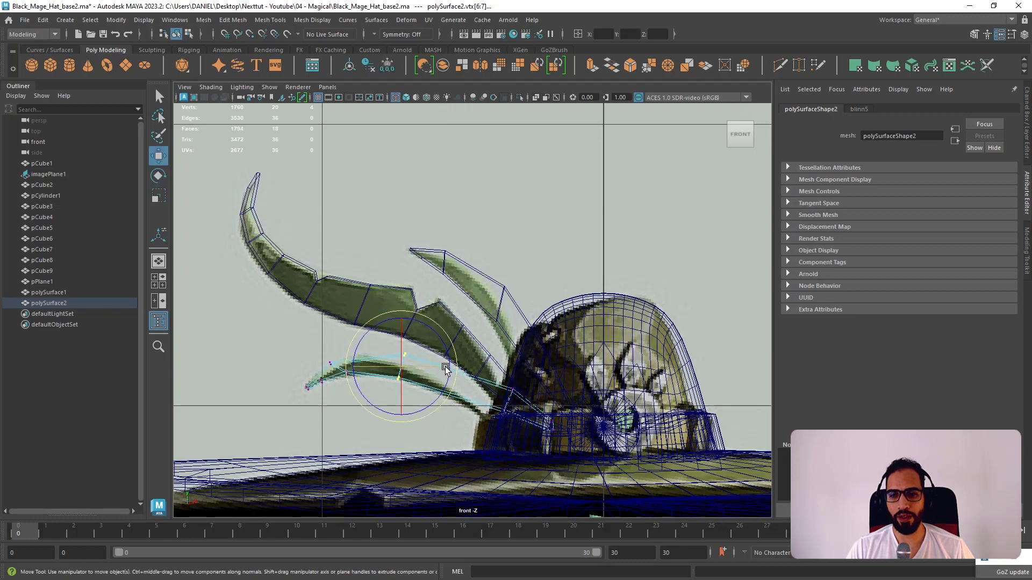
# - Insert an edge loop on the lower feather between its middle and the hat band, and raise it to follow the reference curve
pyautogui.moveTo(447, 368); pyautogui.dragTo(449, 327, button='right')
pyautogui.keyDown('shift'); pyautogui.moveTo(450, 364); pyautogui.dragTo(450, 373, button='right'); pyautogui.keyUp('shift')
pyautogui.click(457, 375)
pyautogui.press('w')
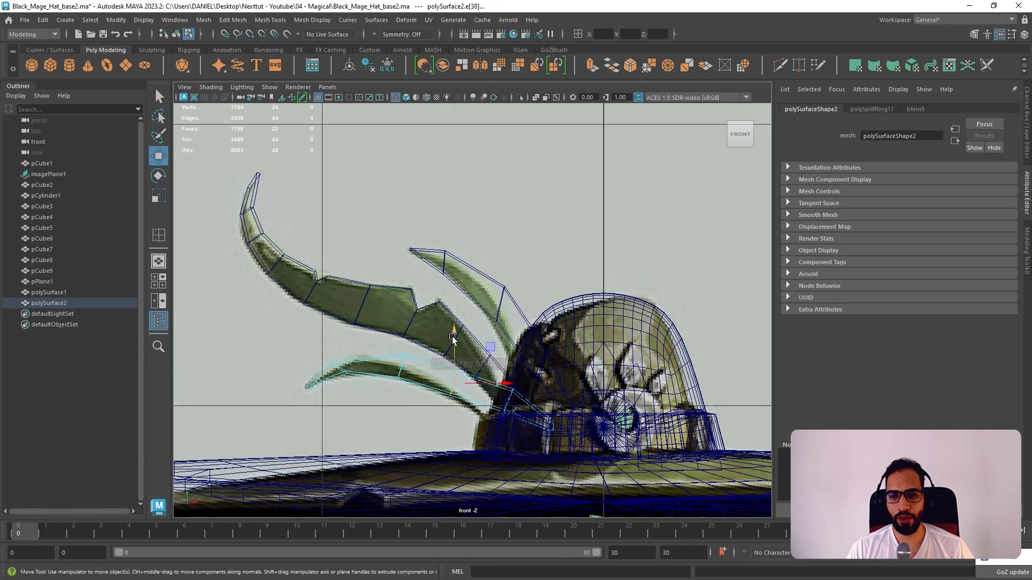
pyautogui.moveTo(452, 339); pyautogui.dragTo(454, 335)
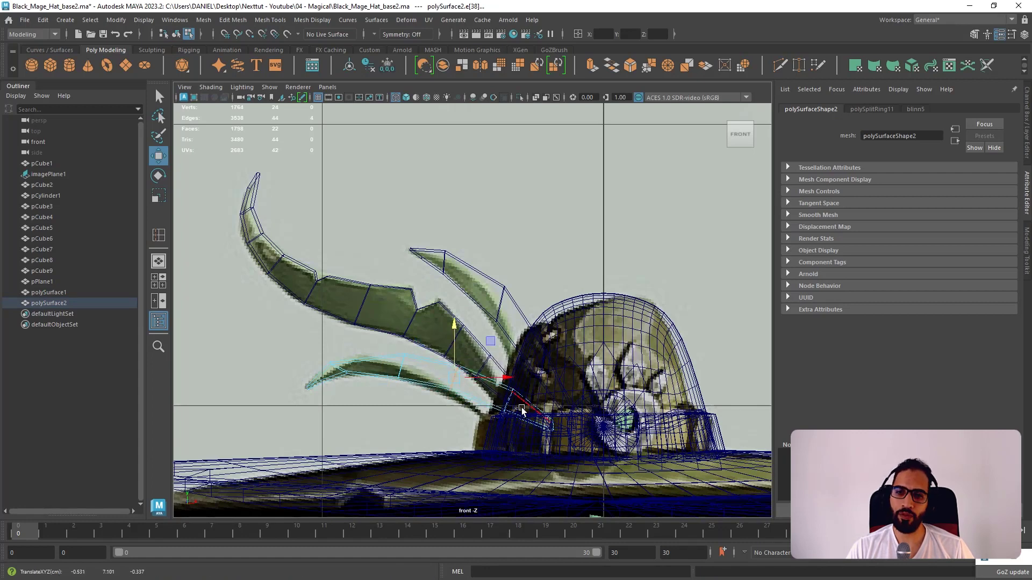
# - In the perspective view, move the lower feather's root corner vertices up to adjust how the root enters the hat band
pyautogui.press('space')
pyautogui.press('space')
pyautogui.keyDown('alt'); pyautogui.moveTo(611, 253); pyautogui.dragTo(583, 389, button='right'); pyautogui.keyUp('alt')
pyautogui.keyDown('alt'); pyautogui.moveTo(582, 389); pyautogui.dragTo(715, 346); pyautogui.keyUp('alt')
pyautogui.keyDown('alt'); pyautogui.moveTo(539, 346); pyautogui.dragTo(487, 411, button='right'); pyautogui.keyUp('alt')
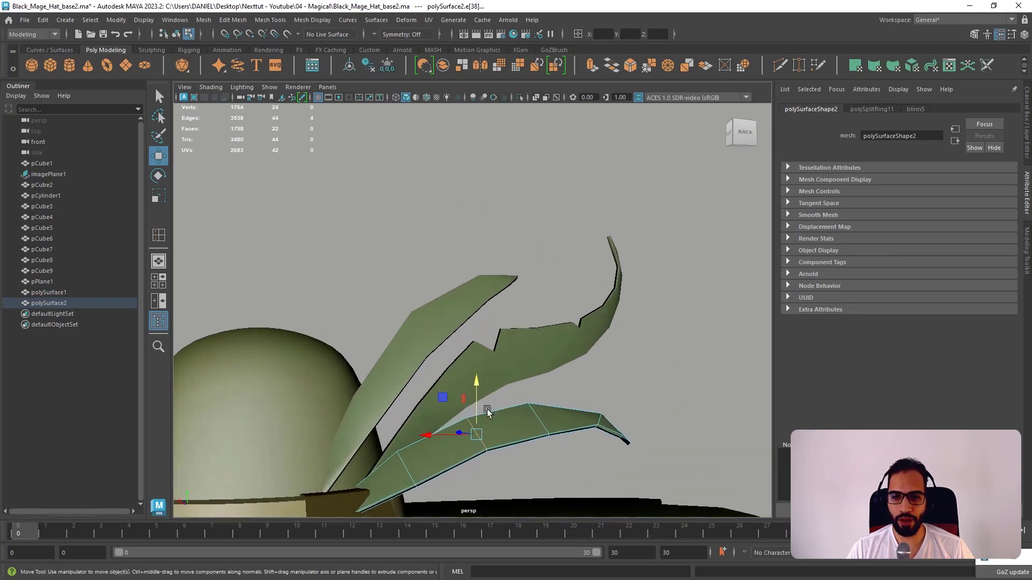
pyautogui.keyDown('alt'); pyautogui.moveTo(487, 410); pyautogui.dragTo(518, 310); pyautogui.keyUp('alt')
pyautogui.scroll(2, 447, 379)
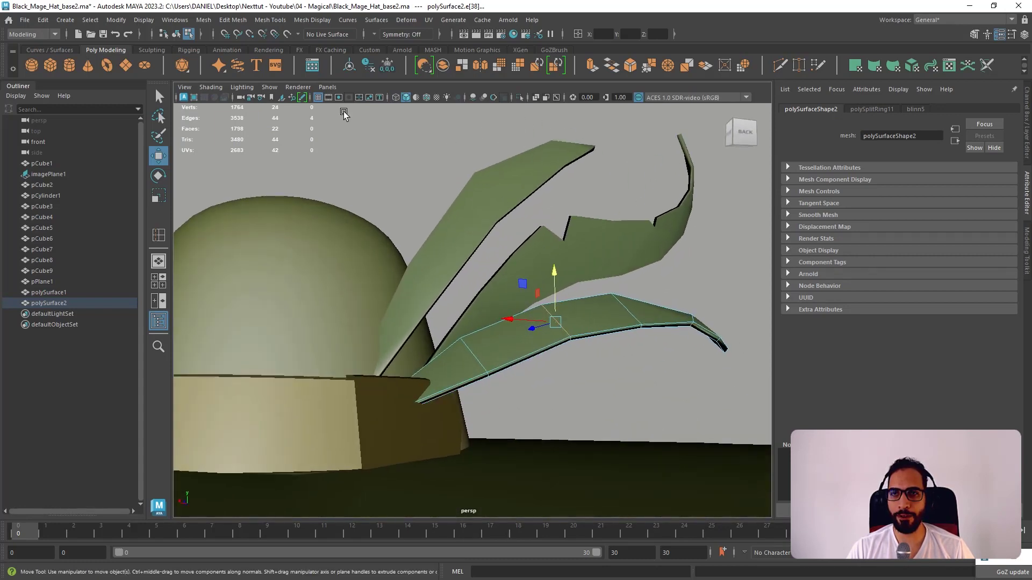
pyautogui.click(396, 99)
pyautogui.moveTo(504, 366); pyautogui.dragTo(416, 432, button='right')
pyautogui.moveTo(424, 407); pyautogui.dragTo(424, 398)
pyautogui.keyDown('alt'); pyautogui.moveTo(430, 398); pyautogui.dragTo(460, 415); pyautogui.keyUp('alt')
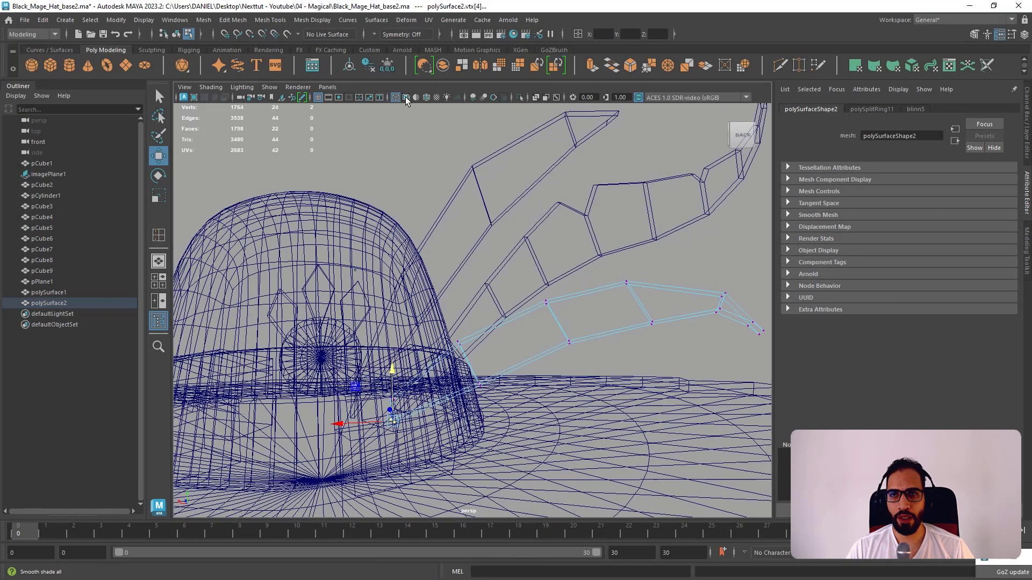
pyautogui.click(406, 98)
pyautogui.keyDown('alt'); pyautogui.moveTo(435, 260); pyautogui.dragTo(520, 284); pyautogui.keyUp('alt')
pyautogui.moveTo(415, 426); pyautogui.dragTo(405, 421)
# - Raise and shift the lower-edge vertices of the feather section nearest the hat band
pyautogui.keyDown('alt'); pyautogui.moveTo(457, 335); pyautogui.dragTo(280, 317); pyautogui.keyUp('alt')
pyautogui.moveTo(500, 400); pyautogui.dragTo(420, 396)
pyautogui.moveTo(420, 396)
pyautogui.mouseDown()
pyautogui.moveTo(454, 366)
pyautogui.moveTo(557, 385)
pyautogui.moveTo(465, 361)
pyautogui.moveTo(451, 331)
pyautogui.mouseUp()
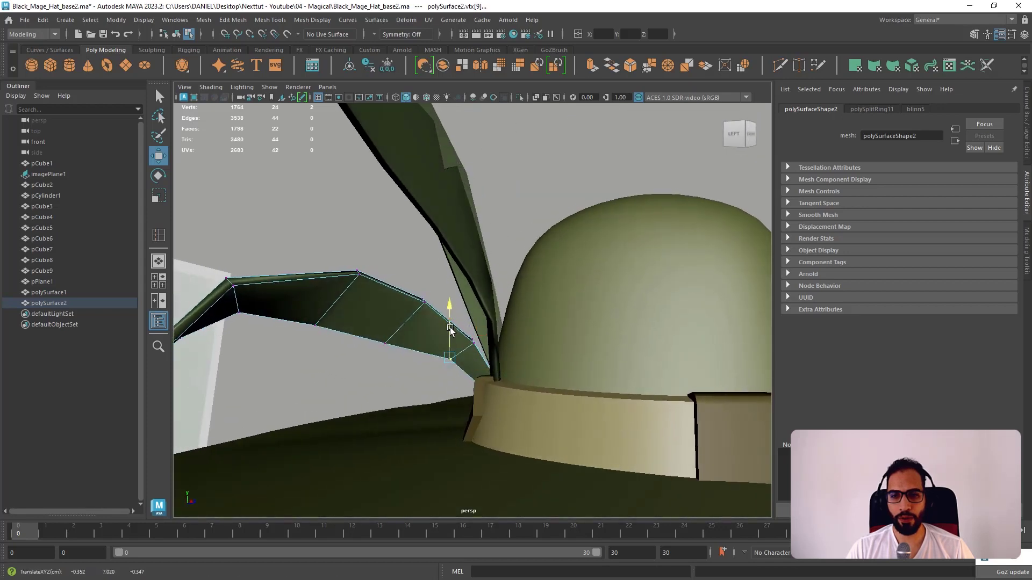
pyautogui.keyDown('alt'); pyautogui.moveTo(509, 363); pyautogui.dragTo(452, 137); pyautogui.keyUp('alt')
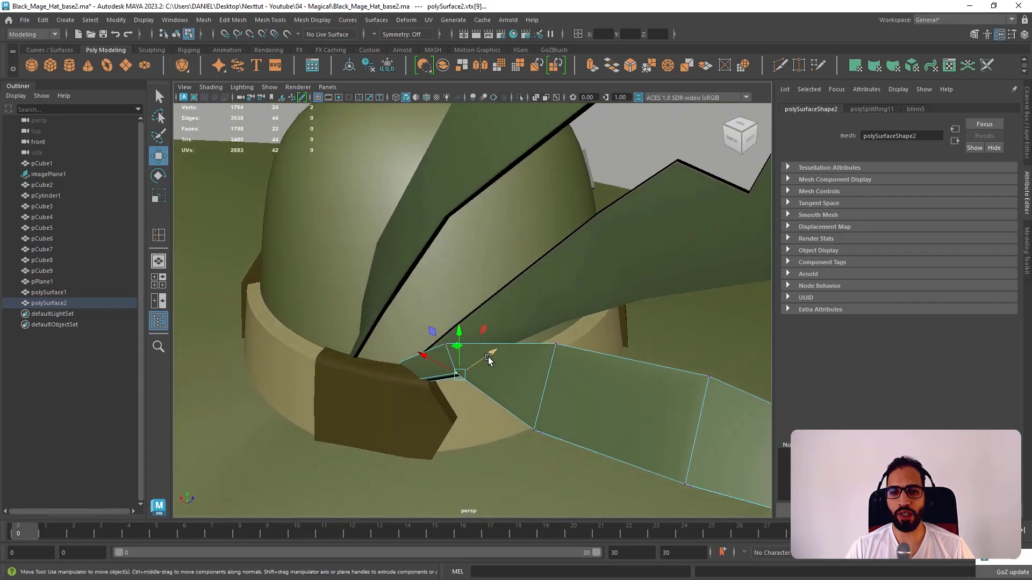
# - In wireframe, raise the lower feather's root vertices and shift the adjacent cross section to line up with the hat band
pyautogui.click(395, 97)
pyautogui.keyDown('alt'); pyautogui.moveTo(409, 231); pyautogui.dragTo(422, 282); pyautogui.keyUp('alt')
pyautogui.moveTo(490, 385); pyautogui.dragTo(473, 386)
pyautogui.keyDown('alt'); pyautogui.moveTo(492, 398); pyautogui.dragTo(455, 461); pyautogui.keyUp('alt')
pyautogui.moveTo(484, 404); pyautogui.dragTo(486, 393)
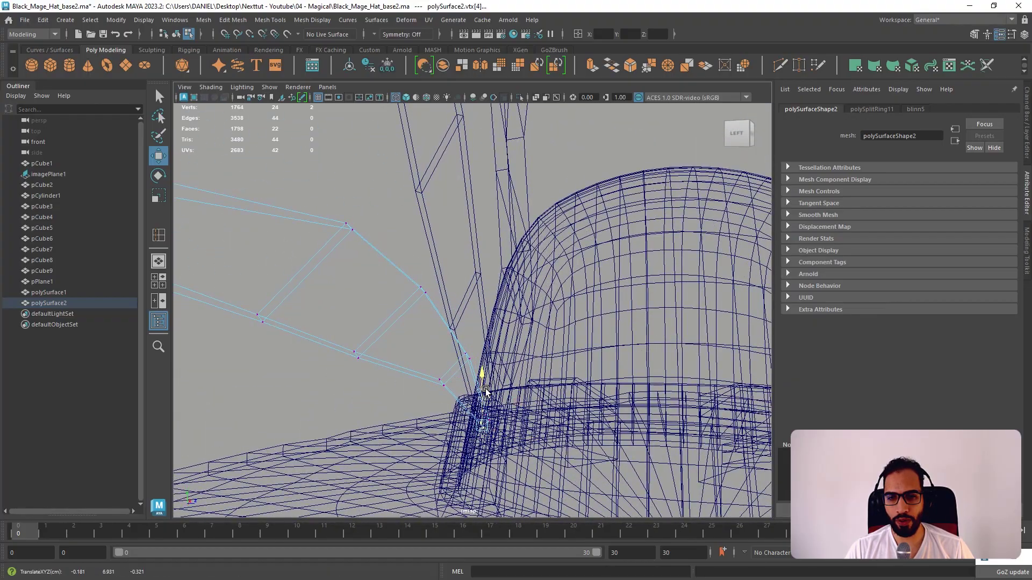
pyautogui.keyDown('alt'); pyautogui.moveTo(535, 418); pyautogui.dragTo(465, 409); pyautogui.keyUp('alt')
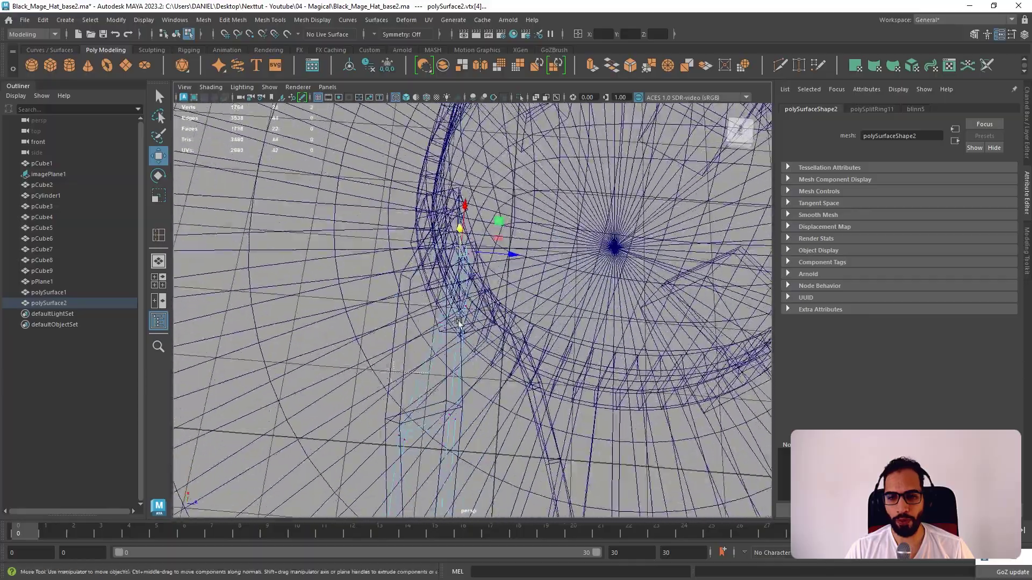
pyautogui.moveTo(492, 317); pyautogui.dragTo(488, 318)
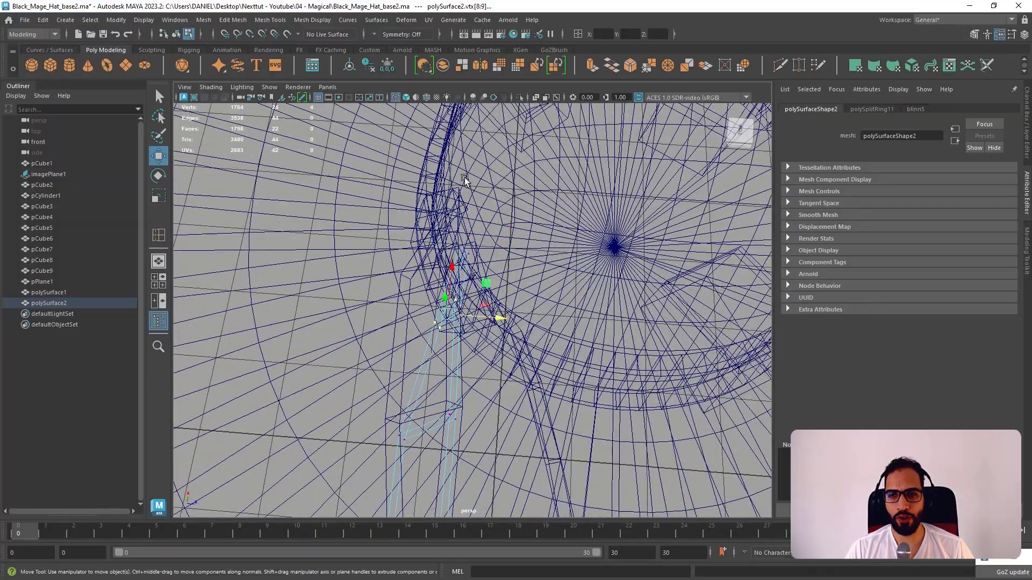
# - Back in shaded display, move the edge sections closest to the lower feather's root to even out its curve
pyautogui.moveTo(465, 179)
pyautogui.keyDown('alt'); pyautogui.mouseDown()
pyautogui.moveTo(503, 151)
pyautogui.moveTo(429, 115)
pyautogui.mouseUp(); pyautogui.keyUp('alt')
pyautogui.click(406, 97)
pyautogui.moveTo(473, 245)
pyautogui.keyDown('alt'); pyautogui.mouseDown()
pyautogui.moveTo(439, 263)
pyautogui.moveTo(449, 286)
pyautogui.moveTo(419, 249)
pyautogui.mouseUp(); pyautogui.keyUp('alt')
pyautogui.moveTo(418, 247); pyautogui.dragTo(486, 219, button='right')
pyautogui.click(506, 204)
pyautogui.keyDown('alt'); pyautogui.moveTo(500, 201); pyautogui.dragTo(483, 218, button='right'); pyautogui.keyUp('alt')
pyautogui.keyDown('alt'); pyautogui.moveTo(482, 218); pyautogui.dragTo(522, 320); pyautogui.keyUp('alt')
pyautogui.click(456, 327)
pyautogui.keyDown('alt'); pyautogui.moveTo(522, 321); pyautogui.dragTo(471, 244, button='right'); pyautogui.keyUp('alt')
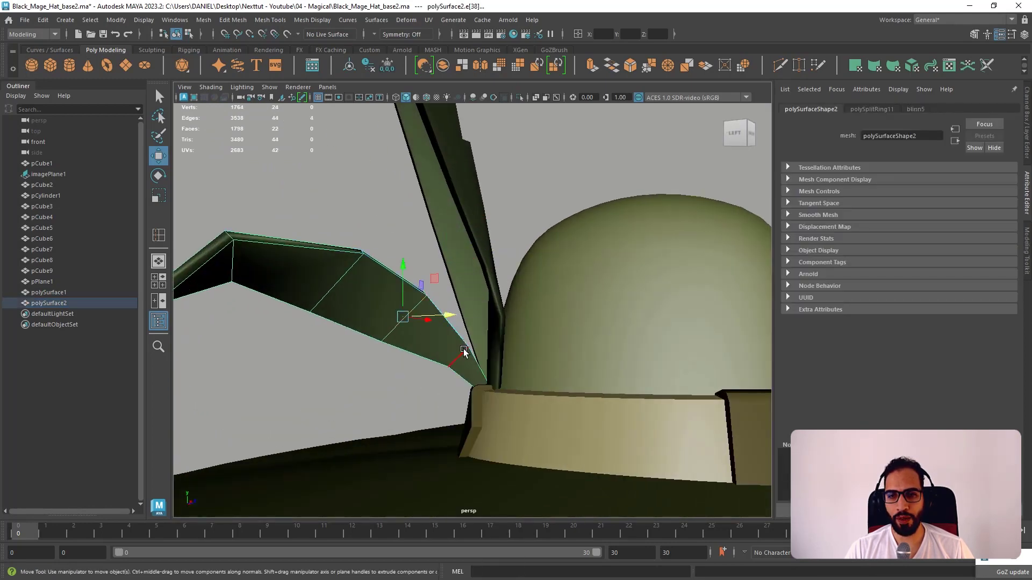
pyautogui.moveTo(482, 356); pyautogui.dragTo(477, 352)
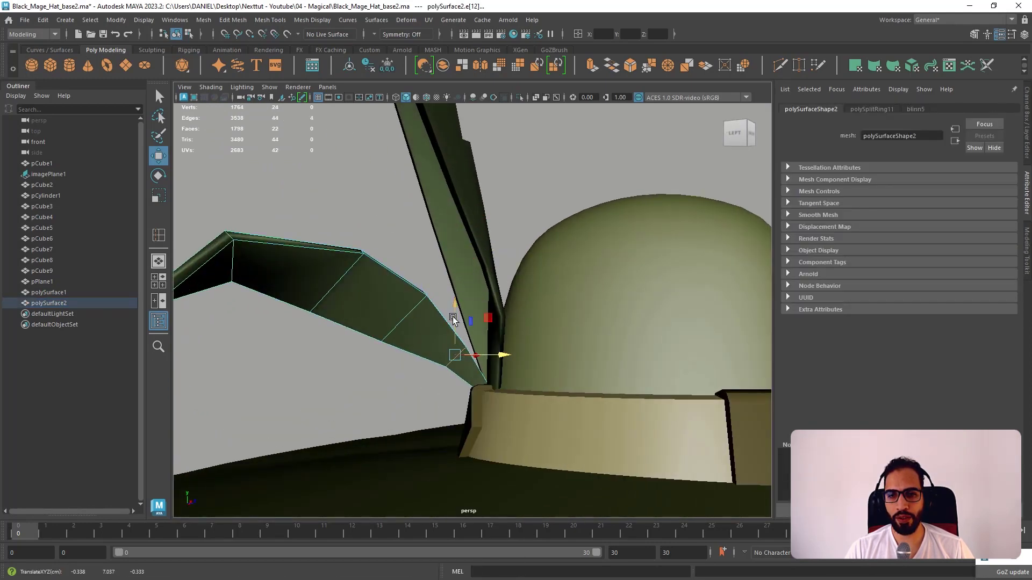
# - Return the lower feather to object selection and reset the shading of its edges
pyautogui.moveTo(433, 321); pyautogui.dragTo(462, 301, button='right')
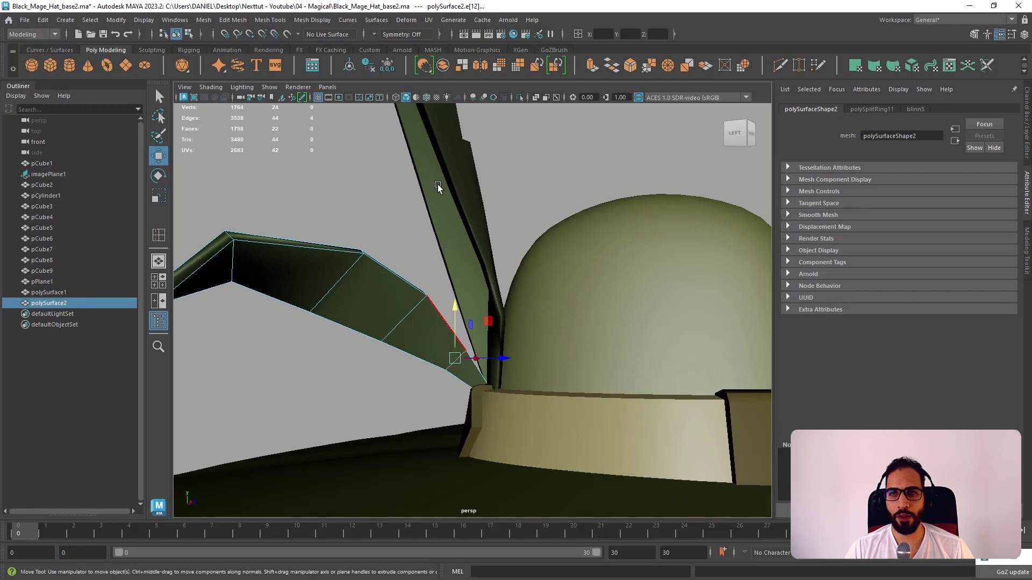
pyautogui.click(312, 20)
pyautogui.click(336, 106)
pyautogui.click(350, 177)
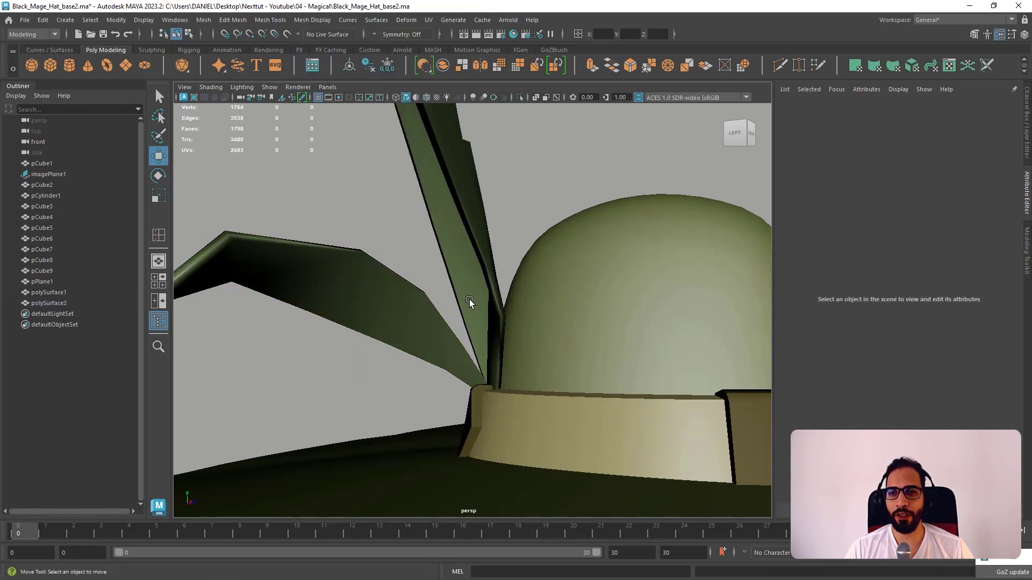
# - Preview both small feathers with mesh smoothing against the whole hat, and restore their unsmoothed display
pyautogui.keyDown('alt'); pyautogui.moveTo(469, 299); pyautogui.dragTo(387, 311); pyautogui.keyUp('alt')
pyautogui.click(462, 273)
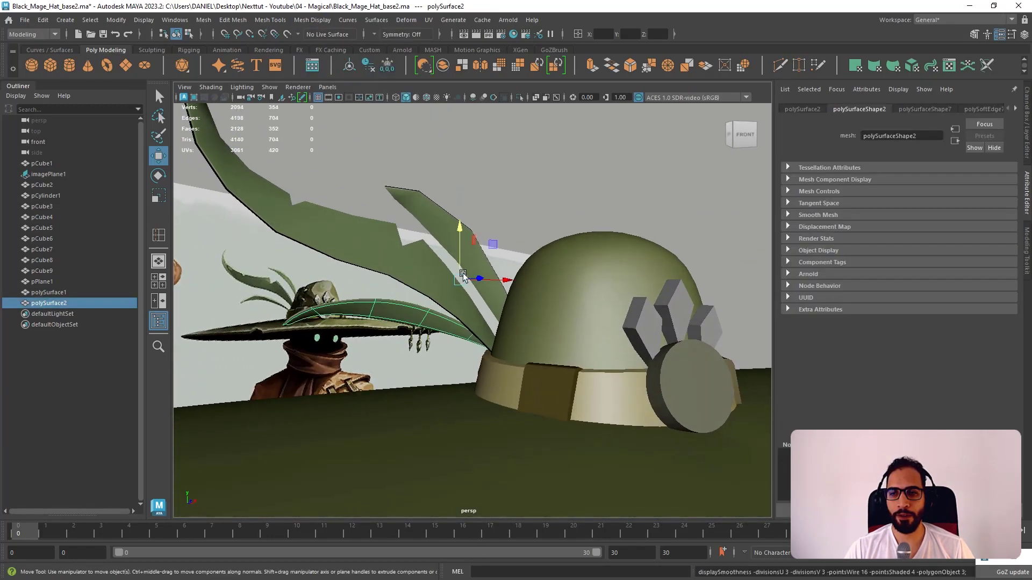
pyautogui.click(515, 200)
pyautogui.keyDown('alt'); pyautogui.moveTo(498, 263); pyautogui.dragTo(449, 253, button='right'); pyautogui.keyUp('alt')
pyautogui.click(448, 253)
pyautogui.press('3')
pyautogui.click(523, 205)
pyautogui.keyDown('alt'); pyautogui.moveTo(409, 266); pyautogui.dragTo(396, 205); pyautogui.keyUp('alt')
pyautogui.keyDown('alt'); pyautogui.moveTo(500, 242); pyautogui.dragTo(447, 226, button='right'); pyautogui.keyUp('alt')
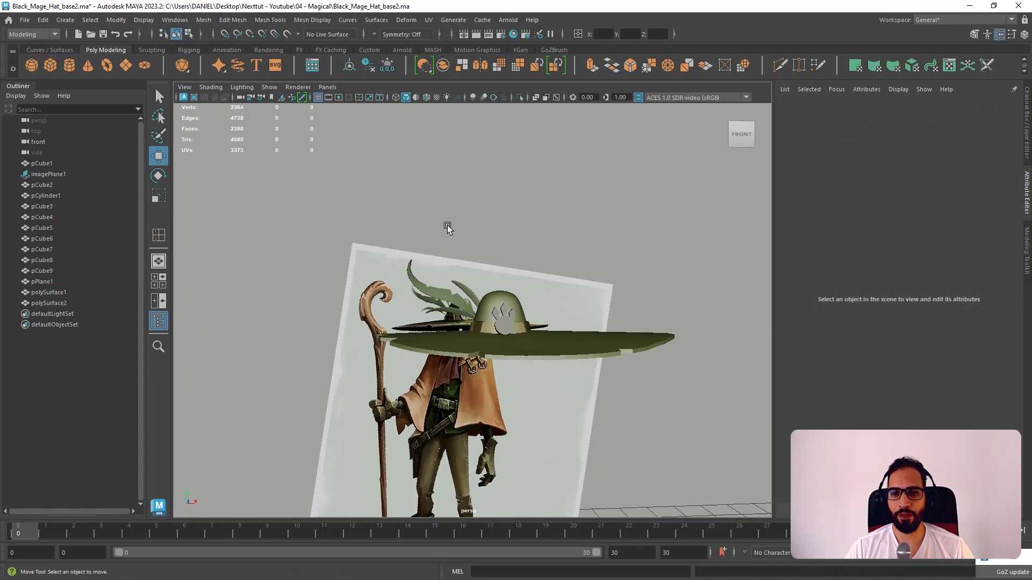
pyautogui.keyDown('alt'); pyautogui.moveTo(458, 236); pyautogui.dragTo(466, 238); pyautogui.keyUp('alt')
pyautogui.keyDown('alt'); pyautogui.moveTo(467, 239); pyautogui.dragTo(524, 253, button='right'); pyautogui.keyUp('alt')
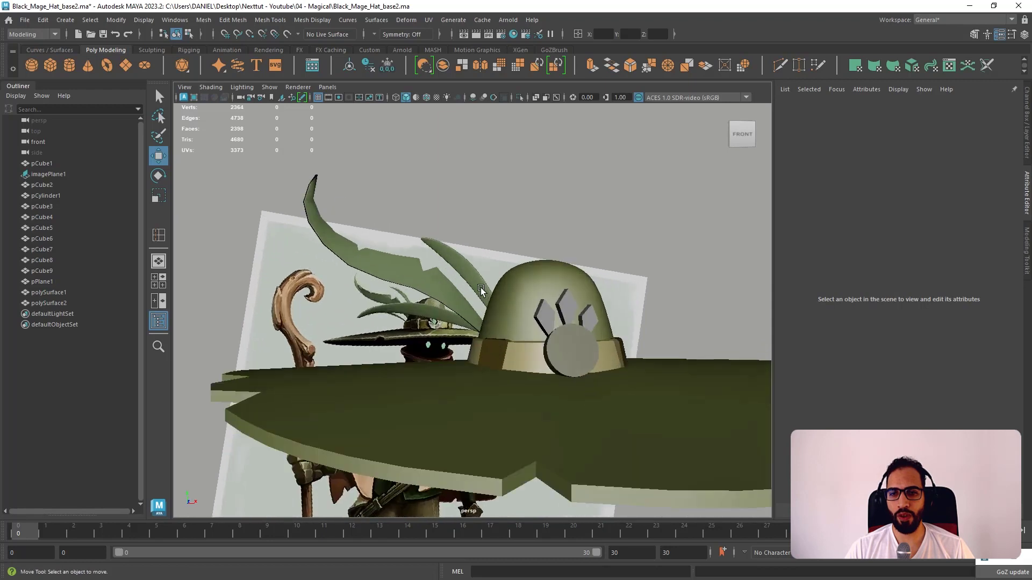
pyautogui.click(454, 264)
pyautogui.press('1')
pyautogui.click(440, 309)
pyautogui.press('1')
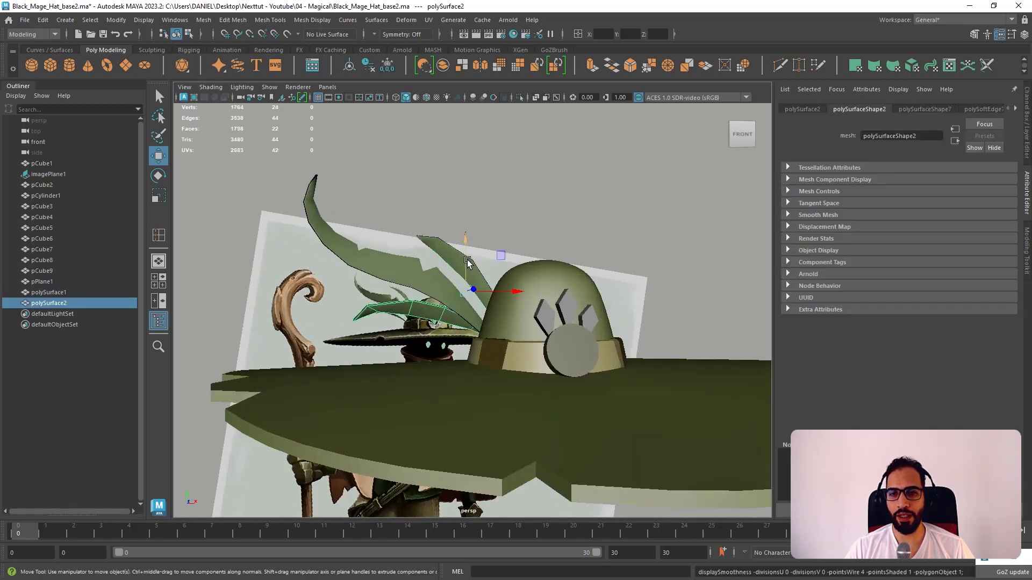
# - Move the whole lower feather vertically and in depth to seat its root at the hat band
pyautogui.moveTo(468, 261); pyautogui.dragTo(461, 272)
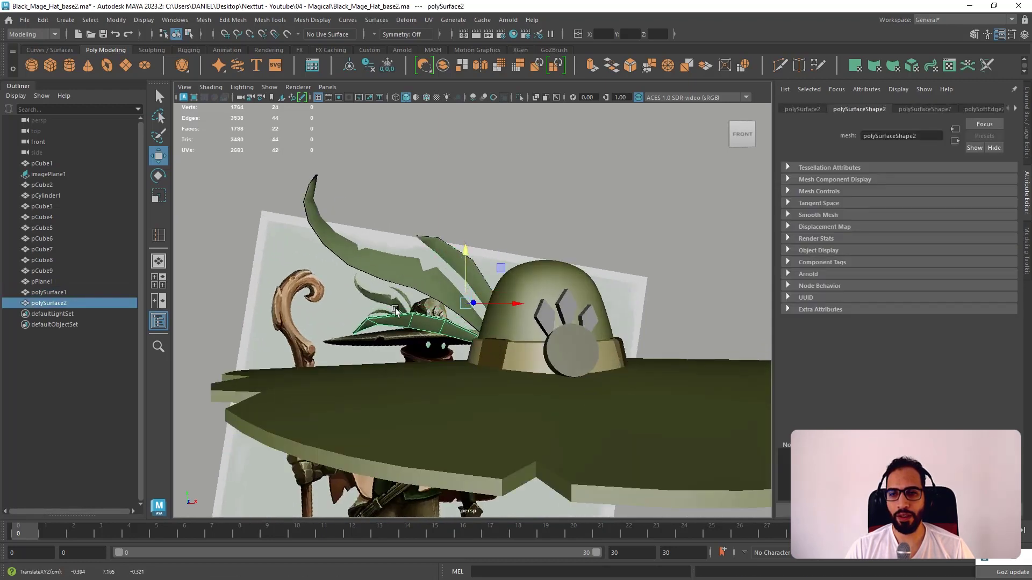
pyautogui.keyDown('alt'); pyautogui.moveTo(454, 321); pyautogui.dragTo(528, 220); pyautogui.keyUp('alt')
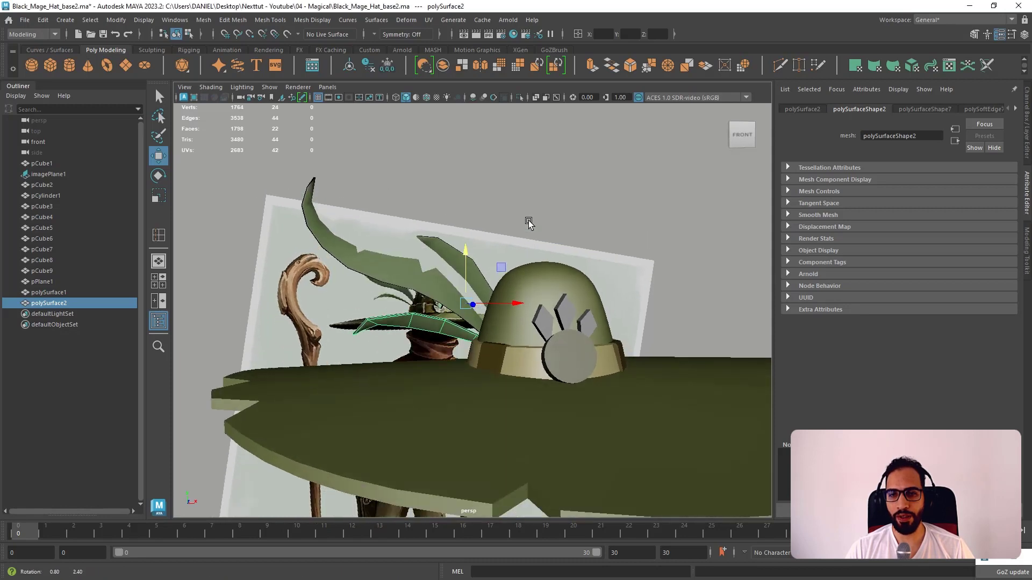
pyautogui.keyDown('alt'); pyautogui.moveTo(462, 305); pyautogui.dragTo(494, 317, button='right'); pyautogui.keyUp('alt')
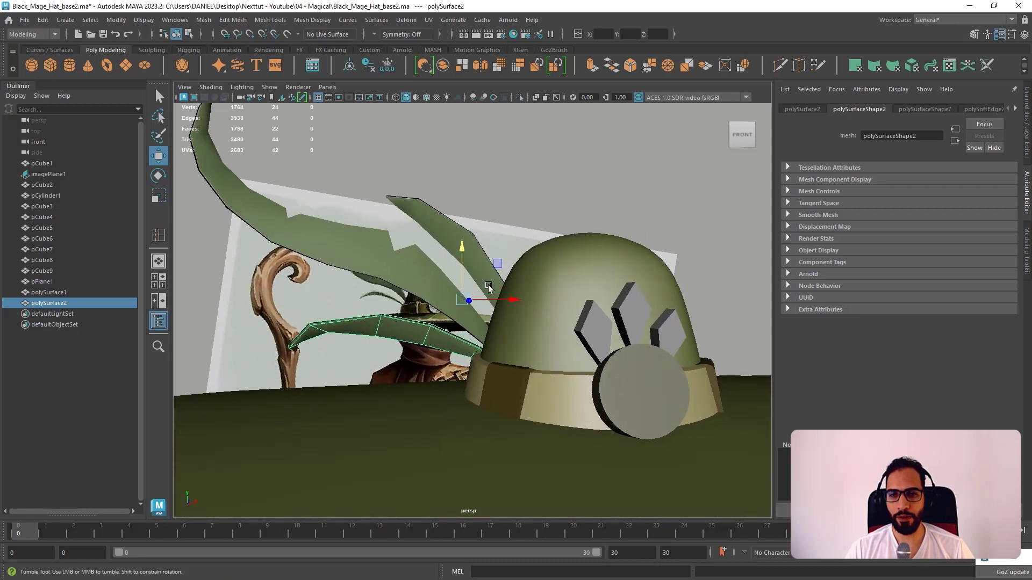
pyautogui.keyDown('alt'); pyautogui.moveTo(489, 286); pyautogui.dragTo(496, 340); pyautogui.keyUp('alt')
pyautogui.moveTo(470, 332); pyautogui.dragTo(476, 355)
pyautogui.keyDown('alt'); pyautogui.moveTo(477, 356); pyautogui.dragTo(383, 312); pyautogui.keyUp('alt')
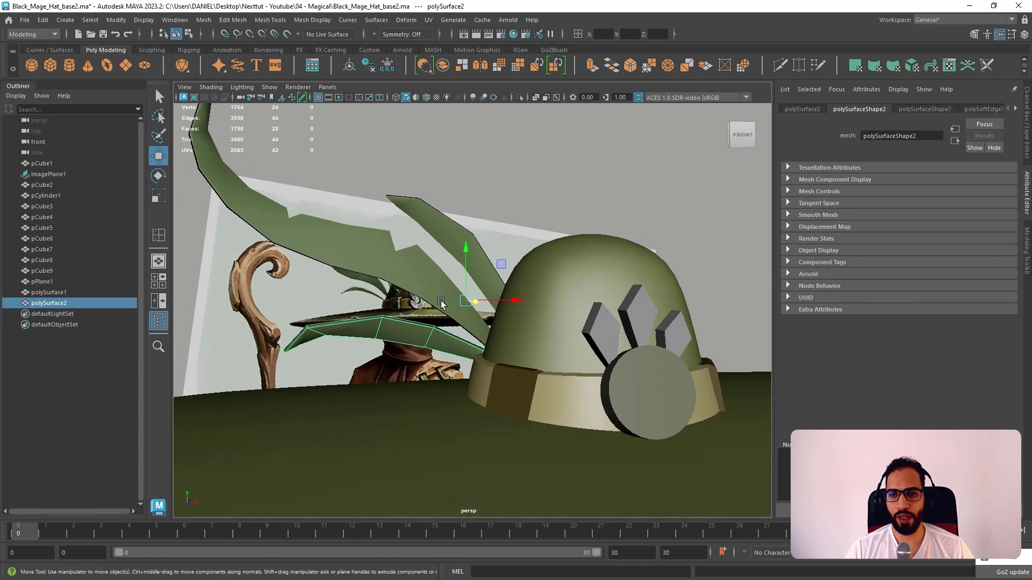
pyautogui.click(439, 300)
pyautogui.keyDown('alt'); pyautogui.moveTo(482, 323); pyautogui.dragTo(495, 342); pyautogui.keyUp('alt')
pyautogui.scroll(2, 496, 341)
pyautogui.click(461, 348)
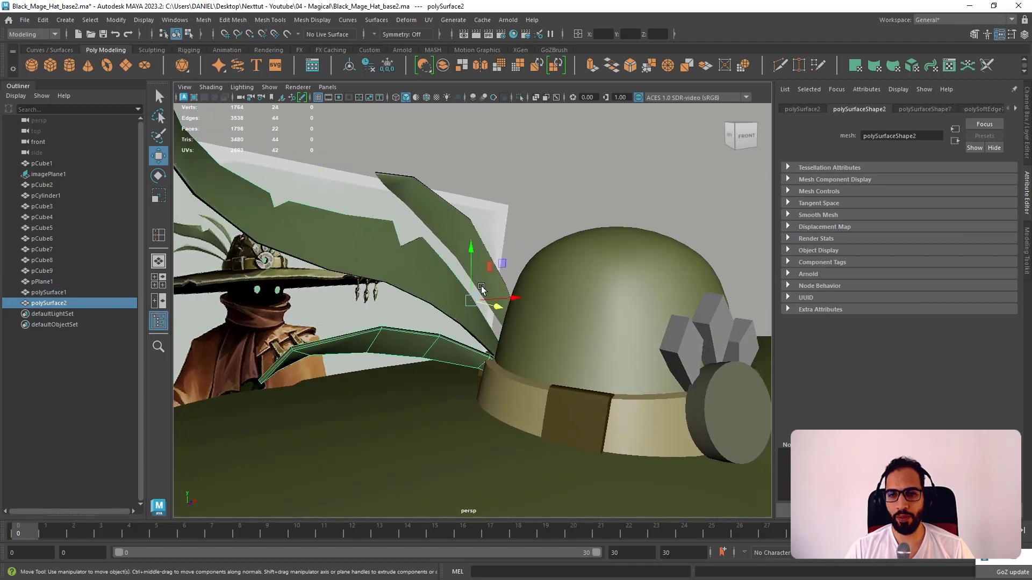
pyautogui.moveTo(471, 282); pyautogui.dragTo(520, 210)
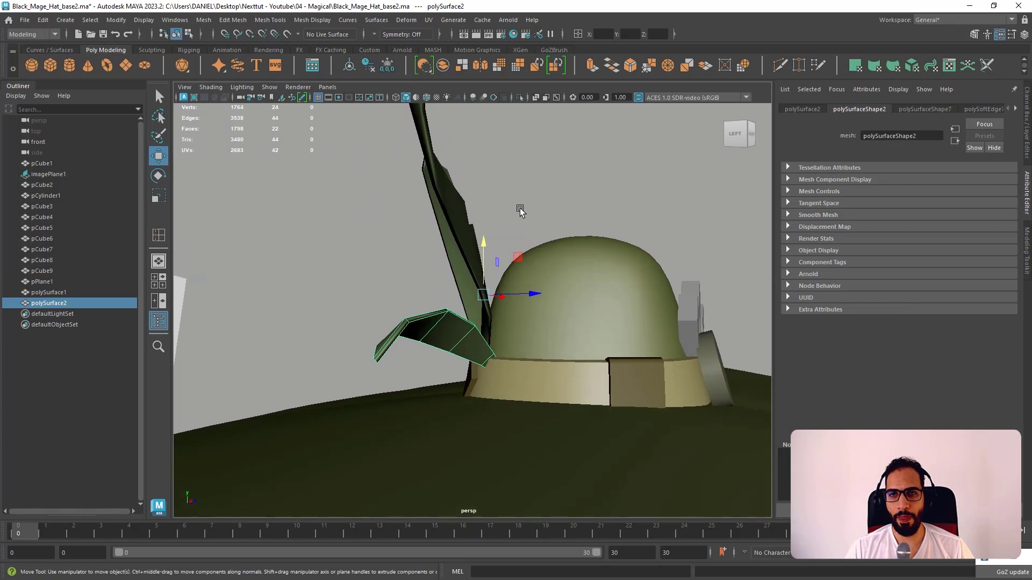
# - Examine in wireframe how the lower feather's root intersects the hat band and crown
pyautogui.click(403, 97)
pyautogui.scroll(3, 520, 415)
pyautogui.moveTo(497, 393); pyautogui.dragTo(490, 206, button='right')
pyautogui.scroll(3, 540, 422)
pyautogui.keyDown('alt'); pyautogui.moveTo(481, 417); pyautogui.dragTo(451, 292, button='middle'); pyautogui.keyUp('alt')
pyautogui.hotkey('ctrl', 'z')
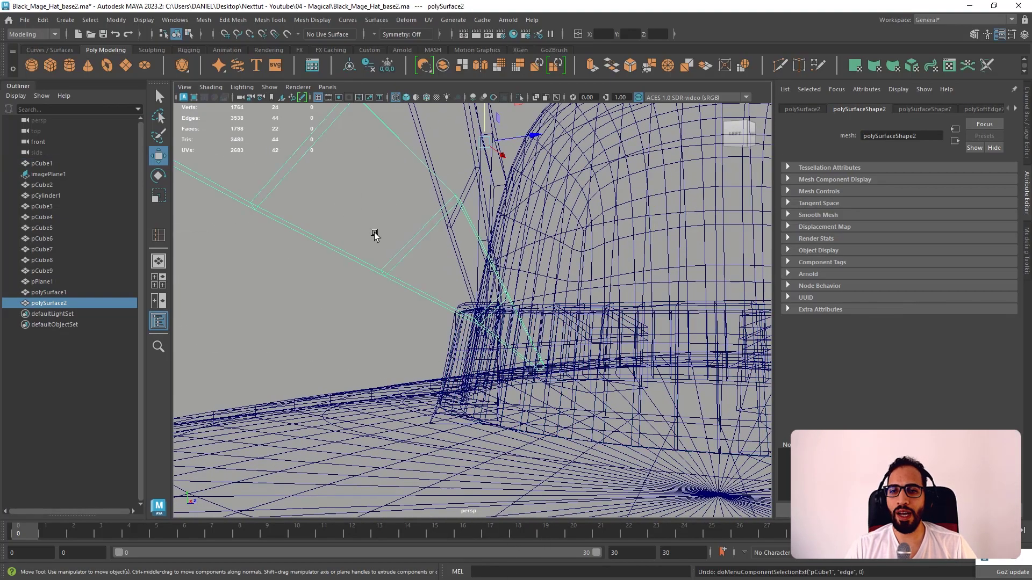
pyautogui.moveTo(380, 225); pyautogui.dragTo(359, 115, button='right')
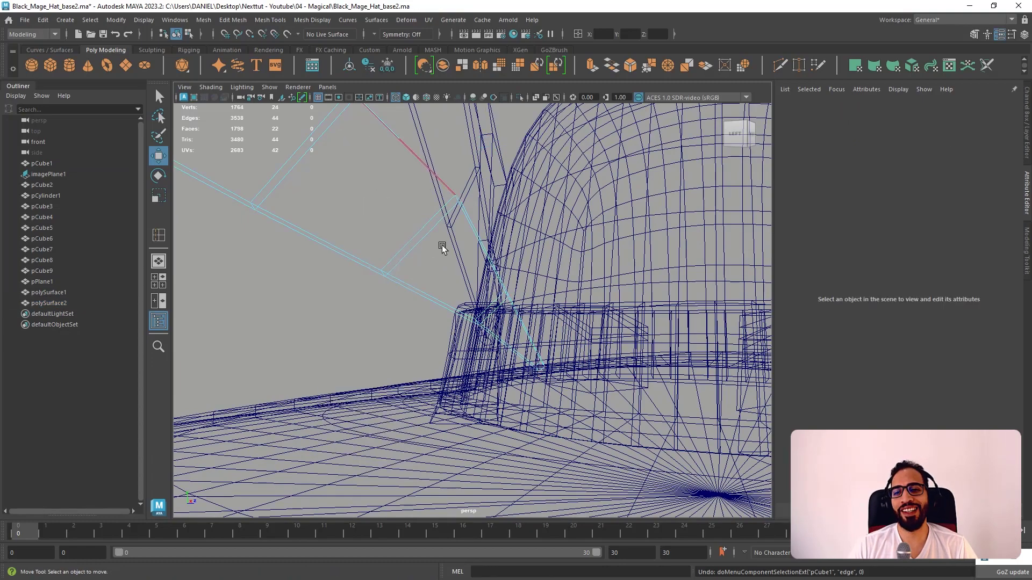
pyautogui.keyDown('alt'); pyautogui.moveTo(442, 247); pyautogui.dragTo(478, 255); pyautogui.keyUp('alt')
pyautogui.scroll(3, 537, 347)
pyautogui.scroll(-3, 538, 348)
pyautogui.click(510, 360)
pyautogui.keyDown('alt'); pyautogui.moveTo(509, 360); pyautogui.dragTo(451, 288); pyautogui.keyUp('alt')
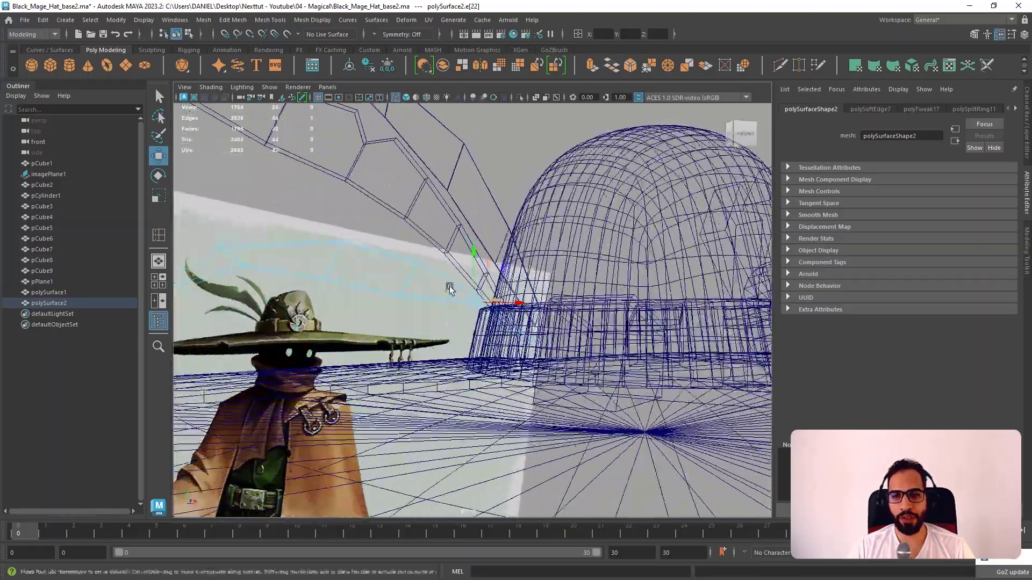
pyautogui.moveTo(437, 272); pyautogui.dragTo(495, 257, button='right')
pyautogui.click(534, 157)
pyautogui.press('5')
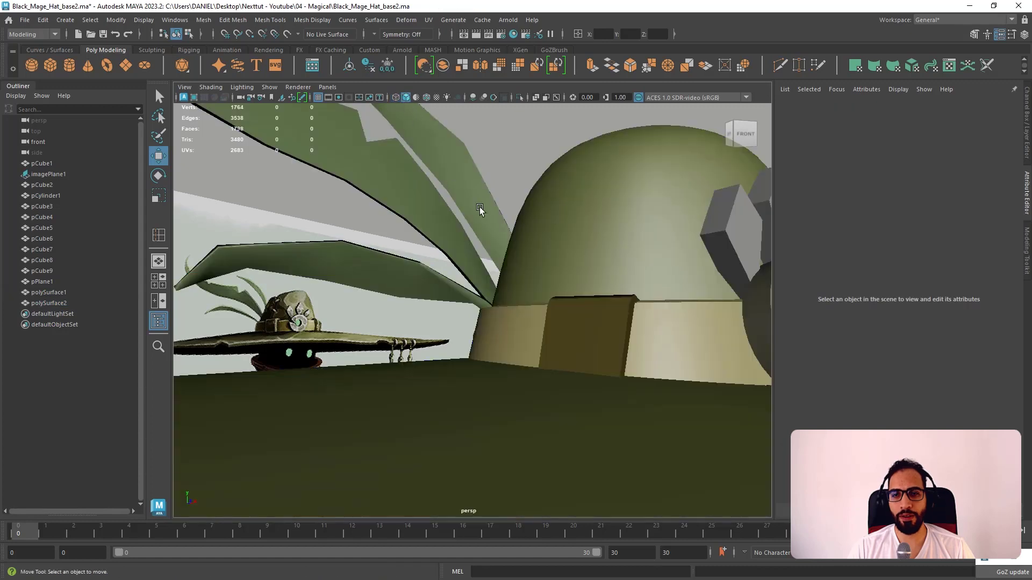
# - Soften the lower feather's edges and check the shading around its root
pyautogui.moveTo(480, 207)
pyautogui.keyDown('alt'); pyautogui.mouseDown()
pyautogui.moveTo(528, 208)
pyautogui.moveTo(472, 286)
pyautogui.mouseUp(); pyautogui.keyUp('alt')
pyautogui.click(472, 286)
pyautogui.click(313, 20)
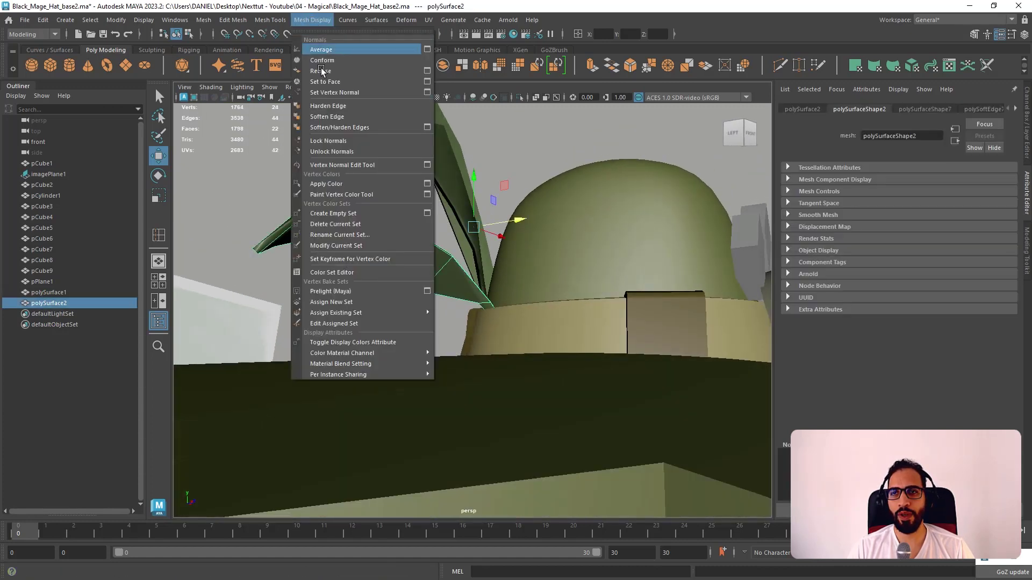
pyautogui.click(332, 120)
pyautogui.click(396, 175)
pyautogui.keyDown('alt'); pyautogui.moveTo(396, 176); pyautogui.dragTo(544, 288); pyautogui.keyUp('alt')
pyautogui.scroll(-3, 395, 238)
pyautogui.scroll(6, 483, 301)
pyautogui.click(482, 302)
pyautogui.keyDown('alt'); pyautogui.moveTo(544, 288); pyautogui.dragTo(545, 354, button='right'); pyautogui.keyUp('alt')
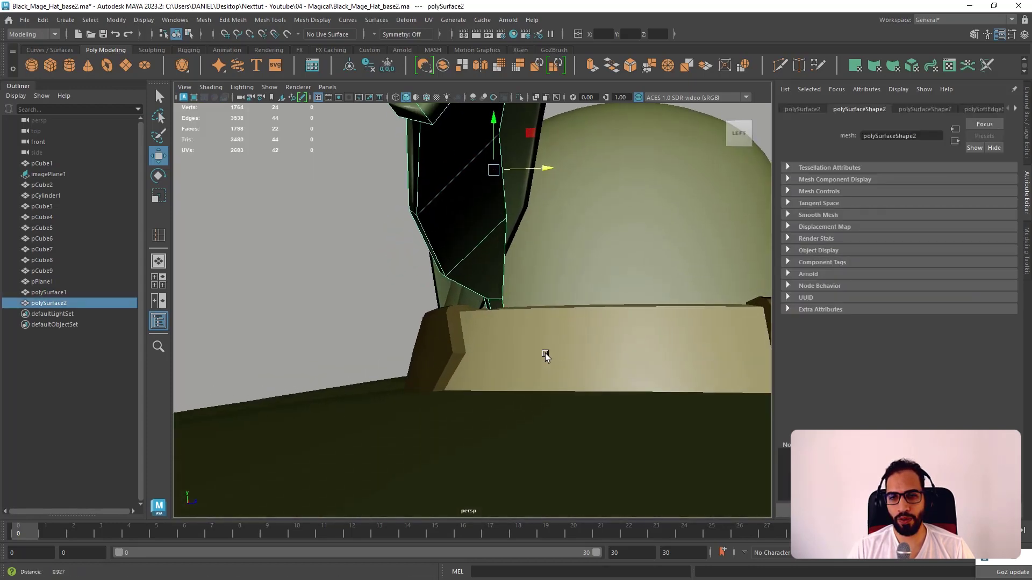
pyautogui.keyDown('alt'); pyautogui.moveTo(545, 353); pyautogui.dragTo(449, 307); pyautogui.keyUp('alt')
# - Move the root cross-section edges of the large feather to adjust where it meets the crown
pyautogui.click(496, 268)
pyautogui.moveTo(495, 266); pyautogui.dragTo(496, 237, button='right')
pyautogui.click(518, 274)
pyautogui.keyDown('alt'); pyautogui.moveTo(520, 274); pyautogui.dragTo(546, 255); pyautogui.keyUp('alt')
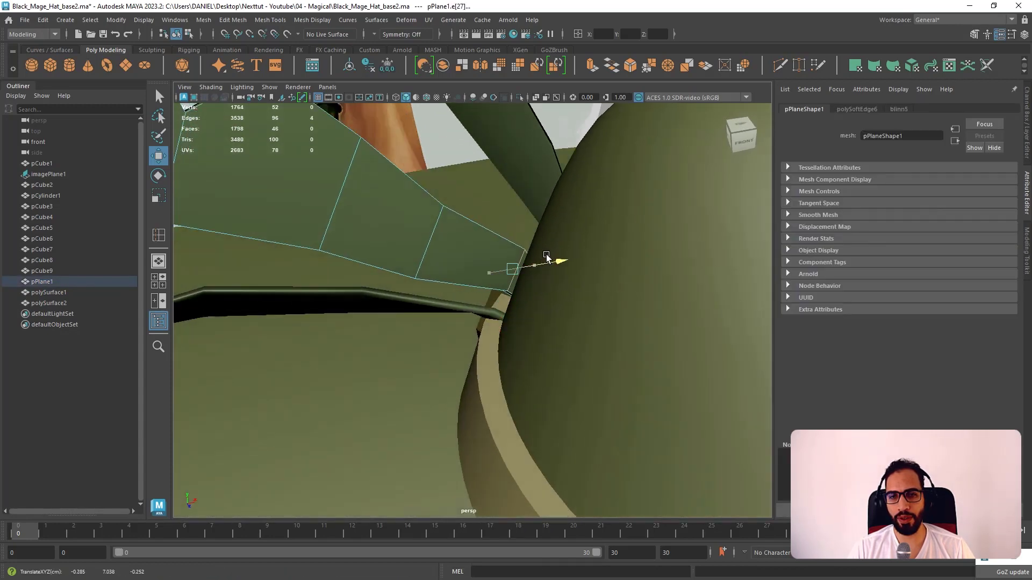
# - Reposition the large feather's second cross section from the root to smooth its bend, and return to object selection
pyautogui.click(421, 253)
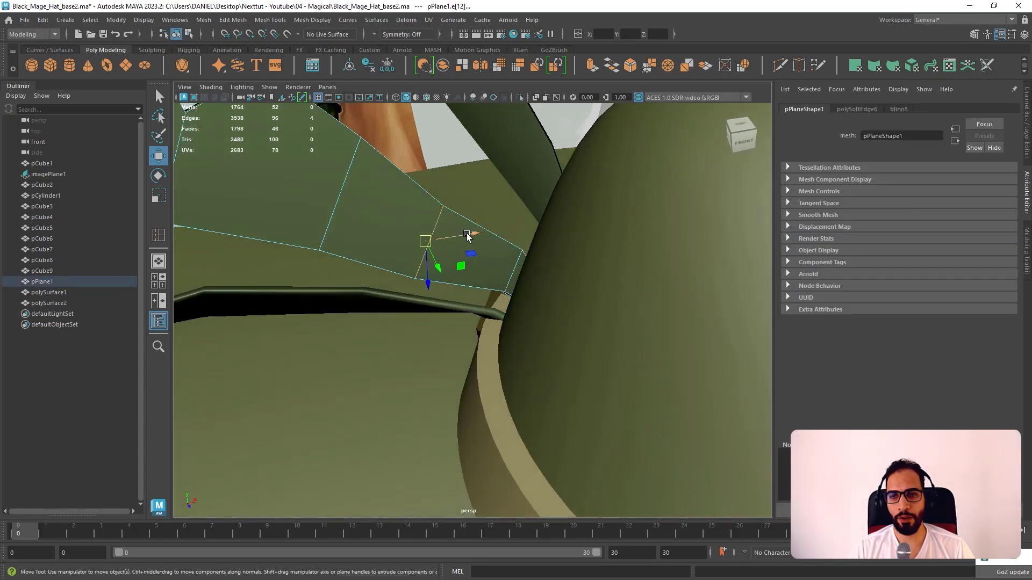
pyautogui.moveTo(467, 236); pyautogui.dragTo(480, 230)
pyautogui.moveTo(434, 272); pyautogui.dragTo(433, 277)
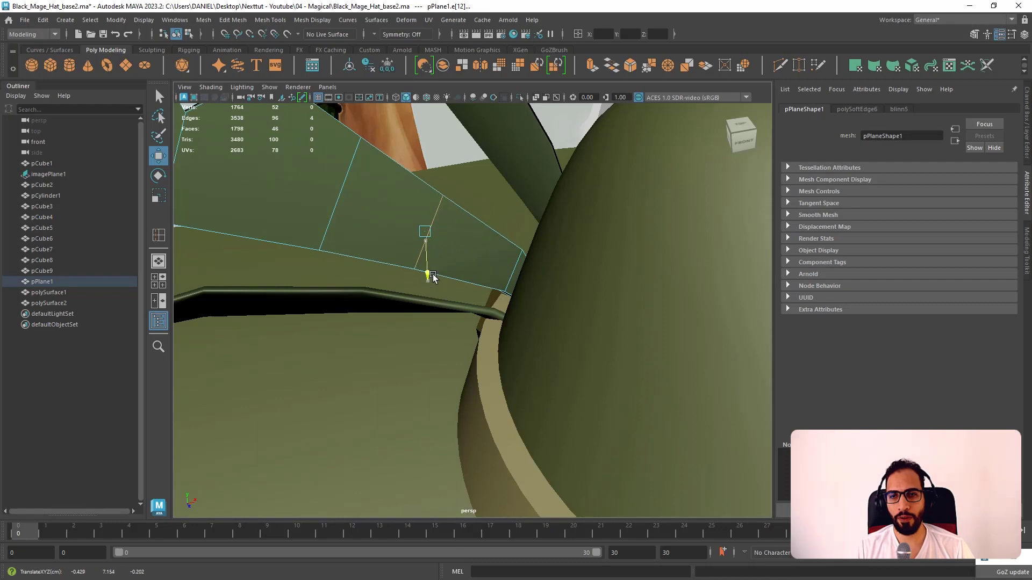
pyautogui.keyDown('alt'); pyautogui.moveTo(495, 239); pyautogui.dragTo(505, 260); pyautogui.keyUp('alt')
pyautogui.keyDown('alt'); pyautogui.moveTo(419, 240); pyautogui.dragTo(422, 217); pyautogui.keyUp('alt')
pyautogui.doubleClick(472, 196)
pyautogui.keyDown('alt'); pyautogui.moveTo(471, 196); pyautogui.dragTo(461, 267); pyautogui.keyUp('alt')
pyautogui.keyDown('alt'); pyautogui.moveTo(449, 309); pyautogui.dragTo(468, 218); pyautogui.keyUp('alt')
pyautogui.moveTo(467, 219); pyautogui.dragTo(508, 196, button='right')
pyautogui.keyDown('alt'); pyautogui.moveTo(507, 195); pyautogui.dragTo(579, 263); pyautogui.keyUp('alt')
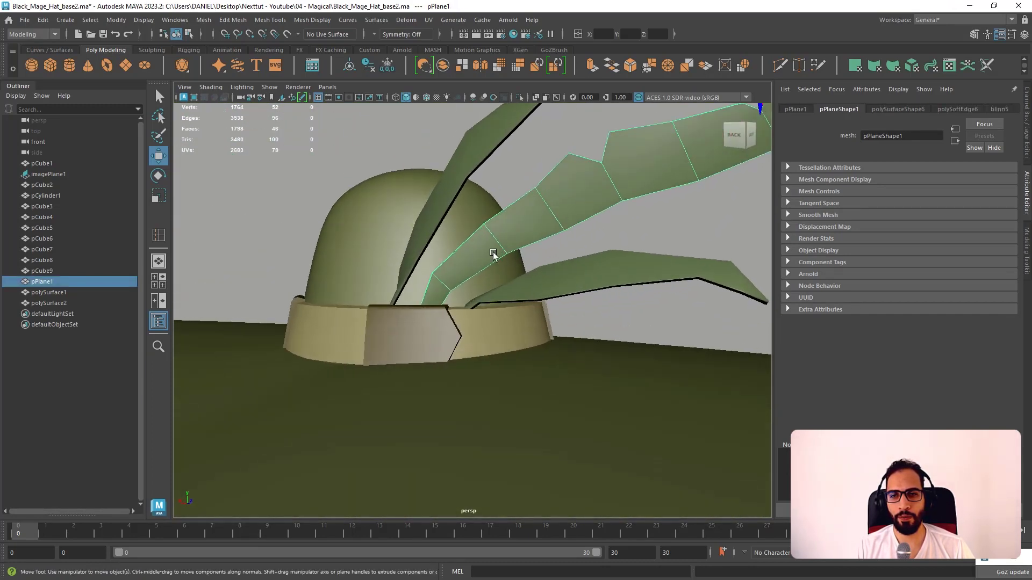
# - Move the large feather's root-end vertices into the crown in wireframe, and return to object selection in shaded display
pyautogui.keyDown('alt'); pyautogui.moveTo(494, 254); pyautogui.dragTo(590, 239); pyautogui.keyUp('alt')
pyautogui.moveTo(501, 223); pyautogui.dragTo(440, 218, button='right')
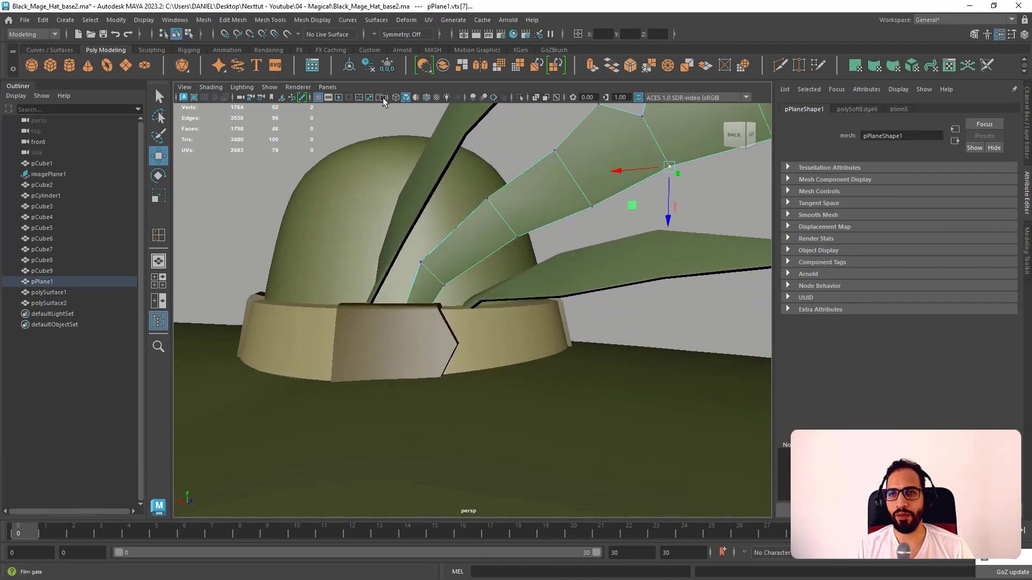
pyautogui.press('4')
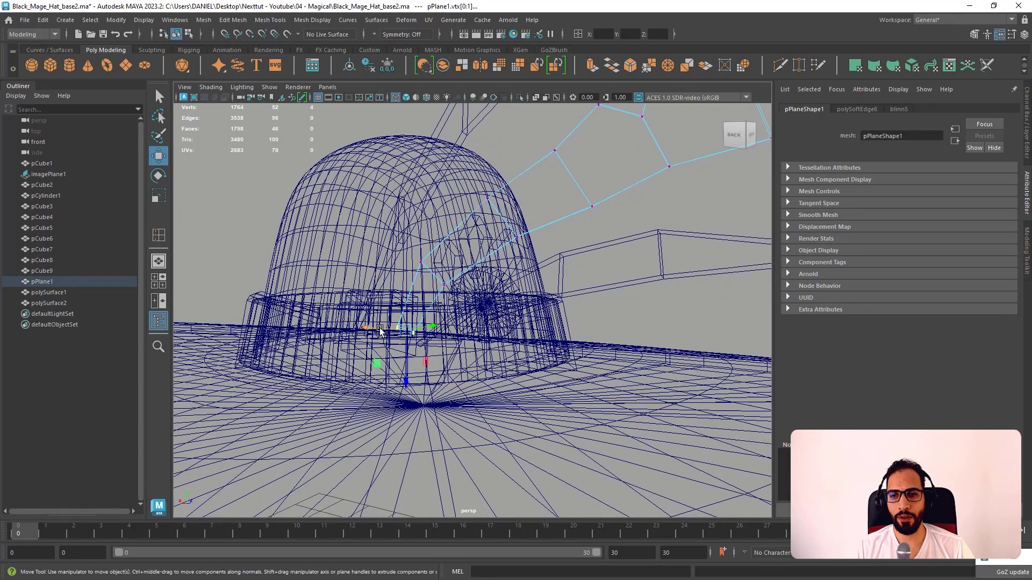
pyautogui.keyDown('alt'); pyautogui.moveTo(420, 331); pyautogui.dragTo(419, 356); pyautogui.keyUp('alt')
pyautogui.moveTo(375, 318); pyautogui.dragTo(373, 317)
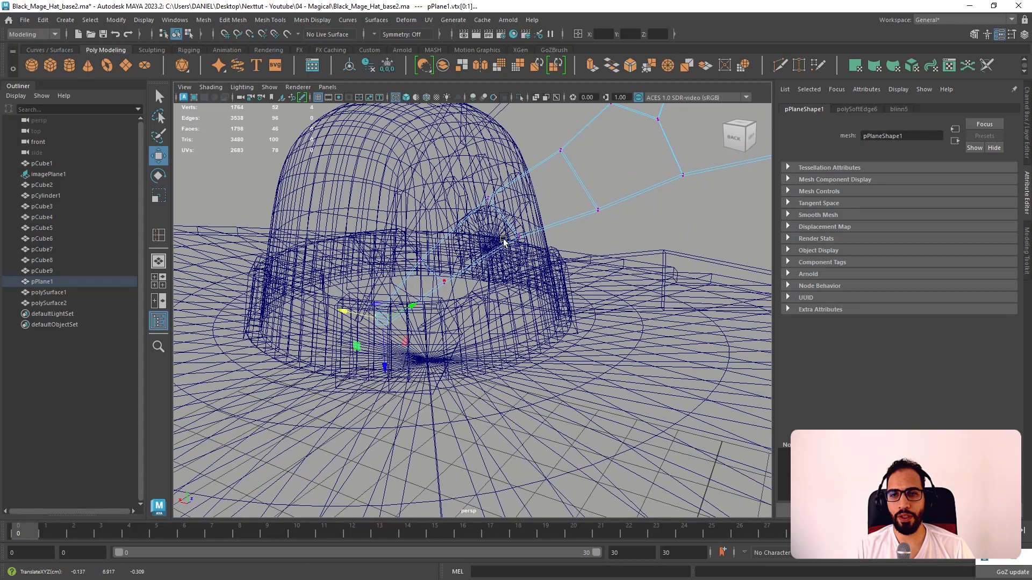
pyautogui.moveTo(504, 242); pyautogui.dragTo(559, 180, button='right')
pyautogui.click(406, 97)
pyautogui.keyDown('alt'); pyautogui.moveTo(505, 226); pyautogui.dragTo(528, 205); pyautogui.keyUp('alt')
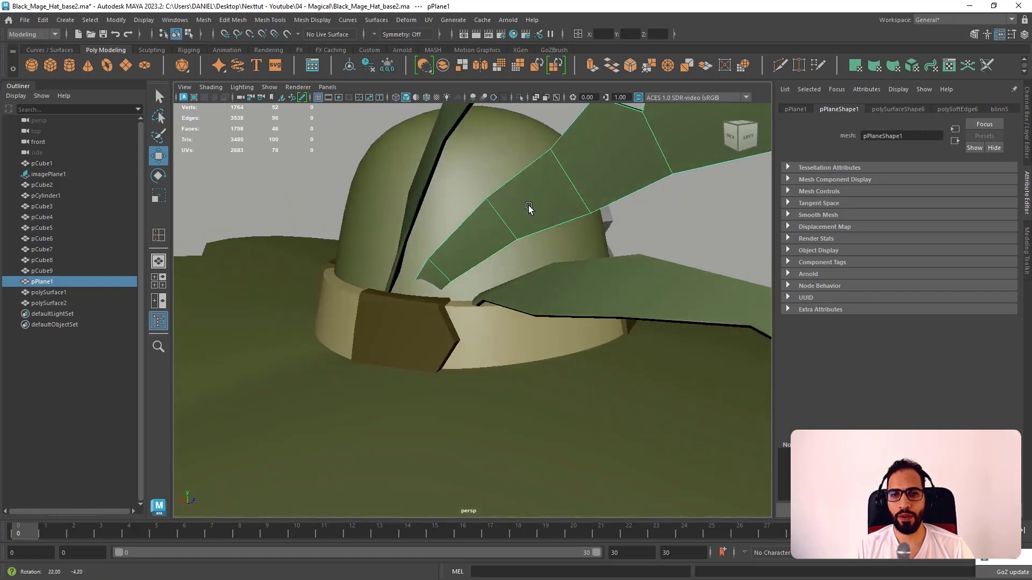
# - Select the lower feather's edge loop nearest the root and reposition it where the feather meets the hat band
pyautogui.scroll(2, 543, 285)
pyautogui.click(545, 286)
pyautogui.keyDown('alt'); pyautogui.moveTo(559, 286); pyautogui.dragTo(599, 286); pyautogui.keyUp('alt')
pyautogui.scroll(2, 572, 295)
pyautogui.moveTo(563, 267); pyautogui.dragTo(561, 216, button='right')
pyautogui.scroll(3, 513, 250)
pyautogui.keyDown('alt'); pyautogui.moveTo(507, 290); pyautogui.dragTo(484, 294); pyautogui.keyUp('alt')
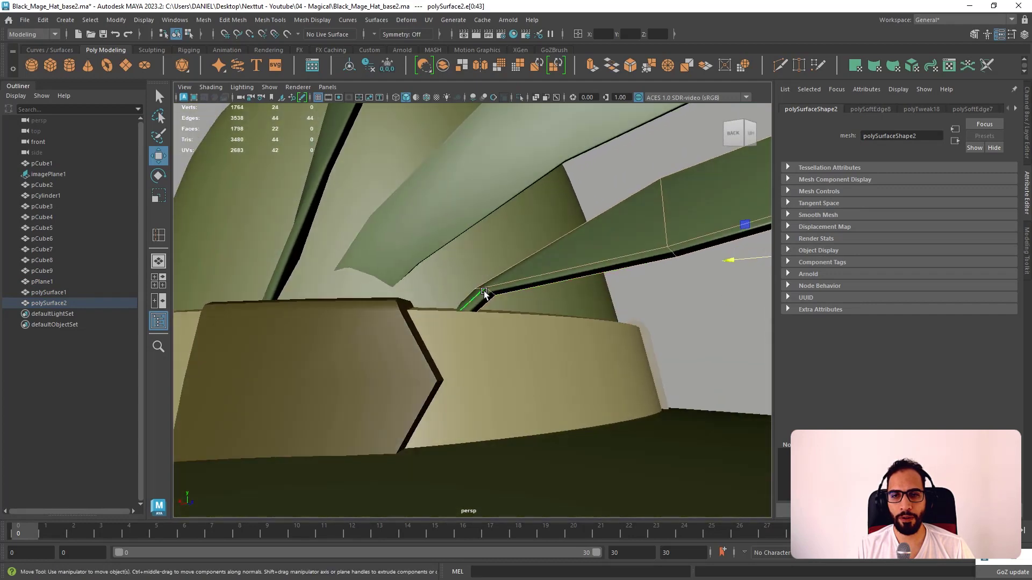
pyautogui.keyDown('alt'); pyautogui.moveTo(550, 303); pyautogui.dragTo(414, 298); pyautogui.keyUp('alt')
pyautogui.keyDown('alt'); pyautogui.moveTo(470, 298); pyautogui.dragTo(543, 309); pyautogui.keyUp('alt')
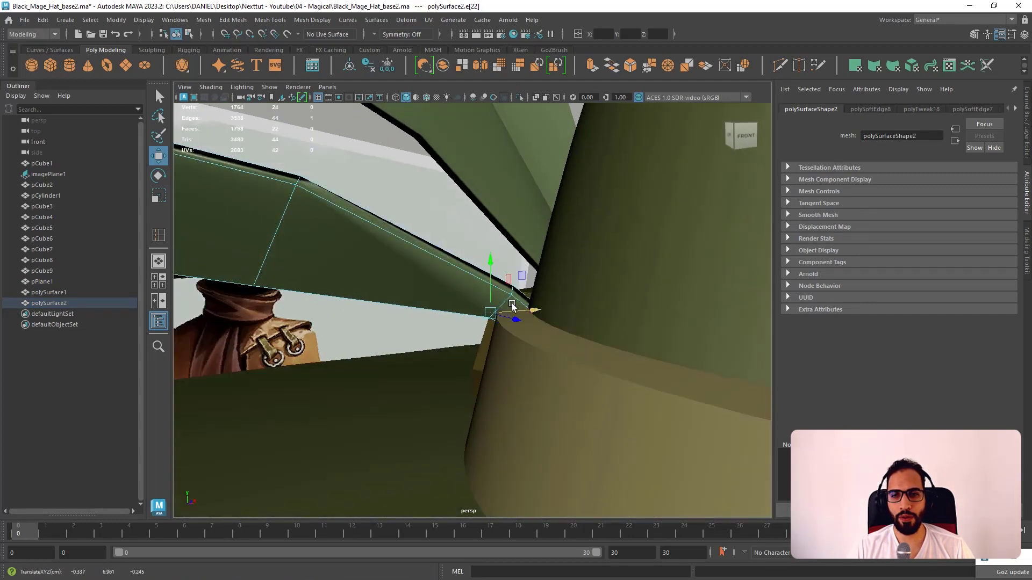
pyautogui.hotkey('ctrl', 'z')
pyautogui.doubleClick(504, 300)
pyautogui.moveTo(496, 272); pyautogui.dragTo(527, 262)
pyautogui.press('e')
pyautogui.press('r')
pyautogui.press('w')
# - Move the lower feather's root-end vertices inside the hat in wireframe, and return to shaded display
pyautogui.click(396, 97)
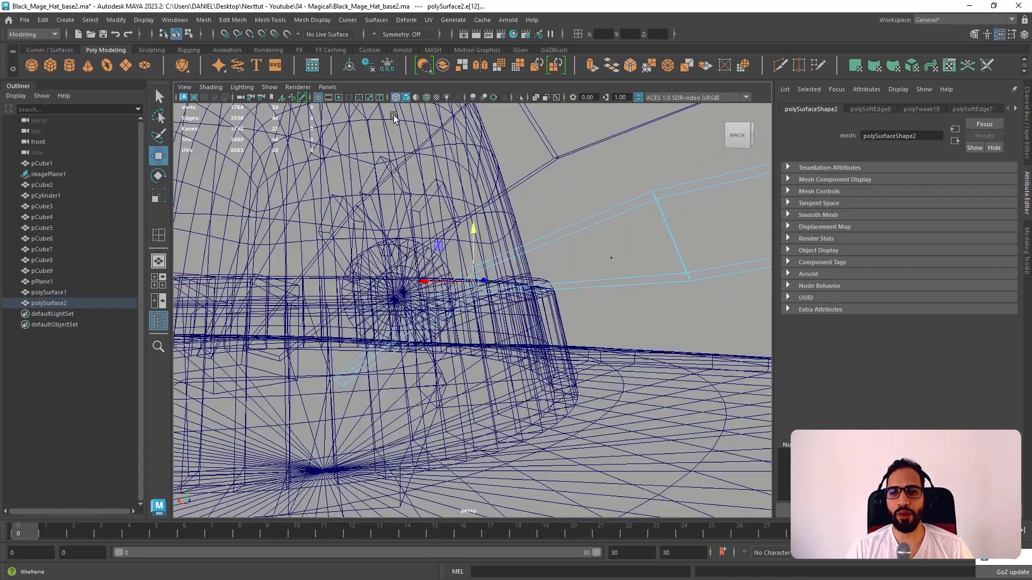
pyautogui.moveTo(301, 444); pyautogui.dragTo(351, 366)
pyautogui.moveTo(351, 366); pyautogui.dragTo(295, 348, button='right')
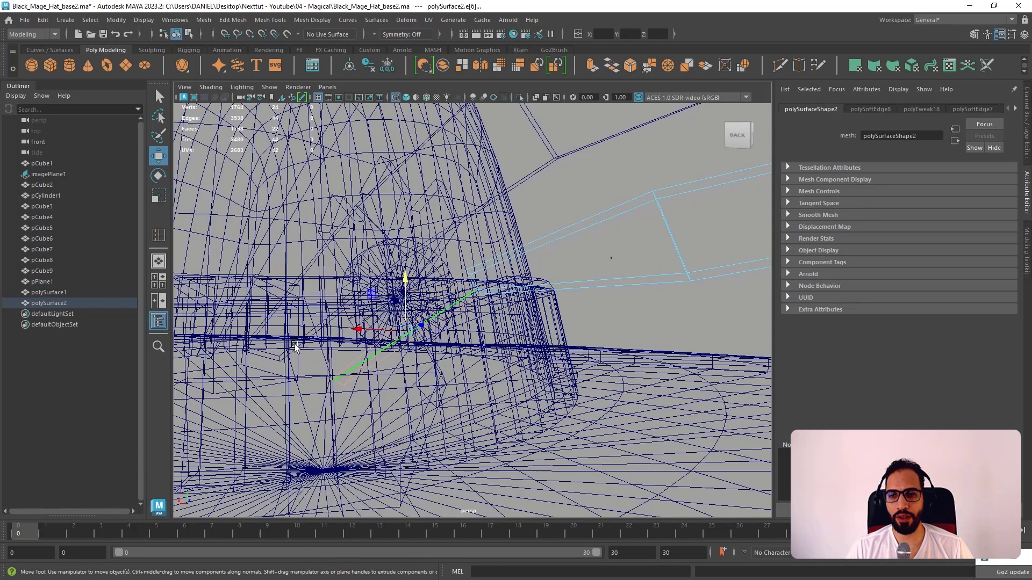
pyautogui.moveTo(314, 401); pyautogui.dragTo(365, 349)
pyautogui.keyDown('alt'); pyautogui.moveTo(346, 272); pyautogui.dragTo(425, 197); pyautogui.keyUp('alt')
pyautogui.click(406, 97)
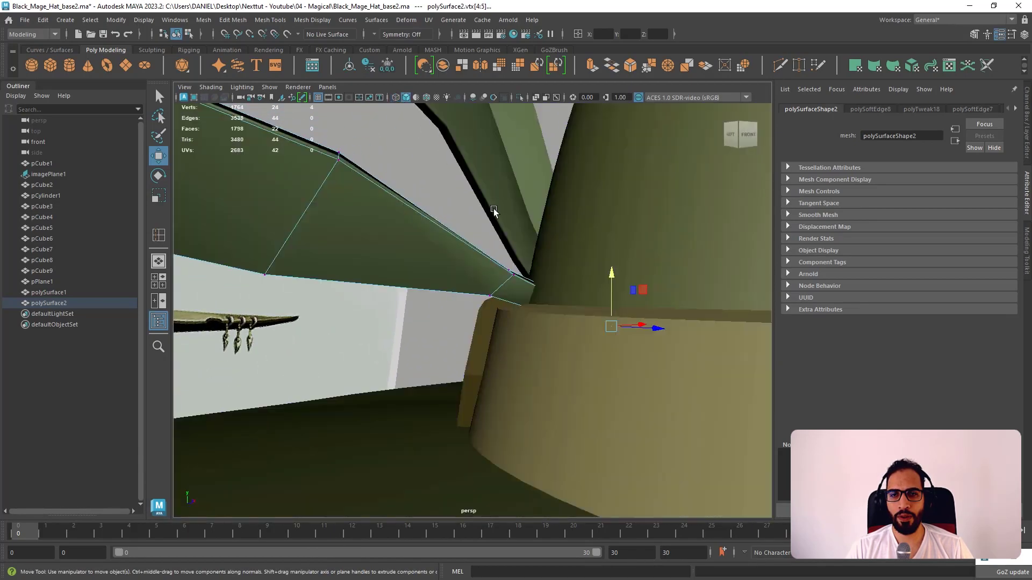
# - Adjust the lower feather's vertices just outside the crown to refine the bend above the hat band
pyautogui.moveTo(493, 208)
pyautogui.keyDown('alt'); pyautogui.mouseDown()
pyautogui.moveTo(460, 203)
pyautogui.moveTo(509, 260)
pyautogui.mouseUp(); pyautogui.keyUp('alt')
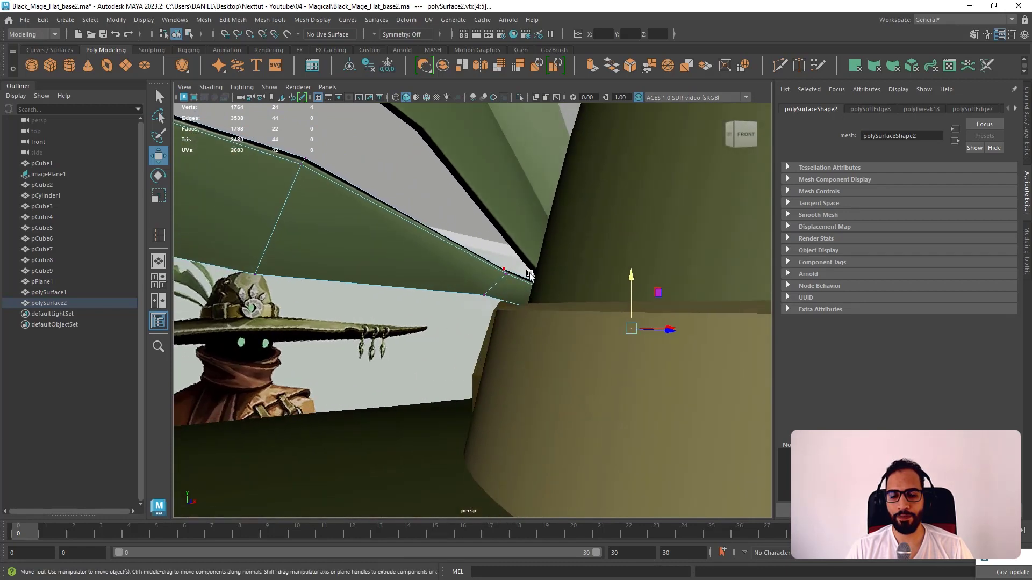
pyautogui.scroll(-6, 530, 274)
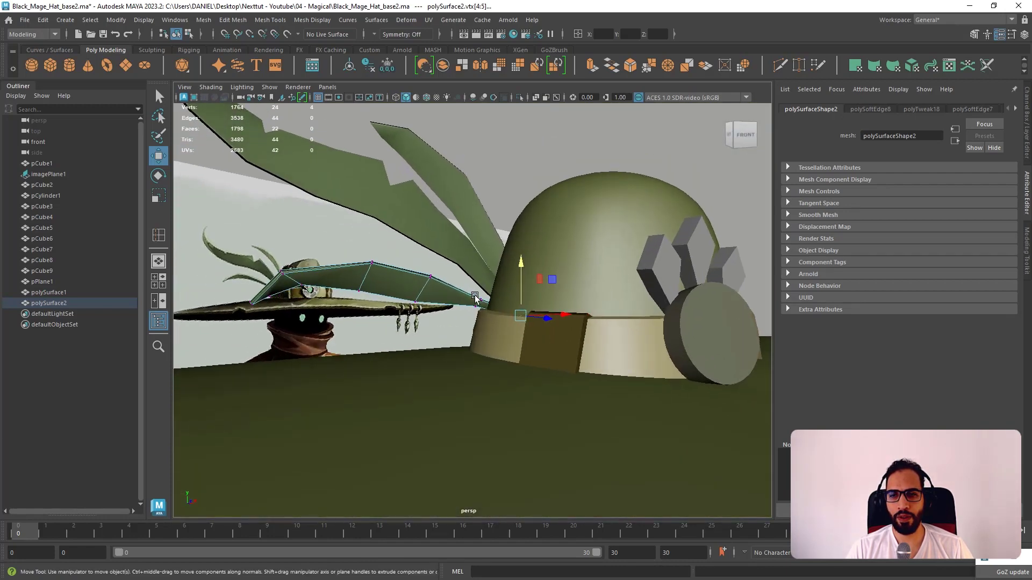
pyautogui.scroll(5, 499, 292)
pyautogui.moveTo(491, 267); pyautogui.dragTo(512, 290)
pyautogui.moveTo(513, 282)
pyautogui.keyDown('alt'); pyautogui.mouseDown()
pyautogui.moveTo(521, 290)
pyautogui.moveTo(500, 259)
pyautogui.moveTo(588, 268)
pyautogui.moveTo(532, 295)
pyautogui.moveTo(572, 300)
pyautogui.moveTo(518, 285)
pyautogui.moveTo(579, 315)
pyautogui.moveTo(533, 317)
pyautogui.moveTo(467, 256)
pyautogui.moveTo(508, 281)
pyautogui.mouseUp(); pyautogui.keyUp('alt')
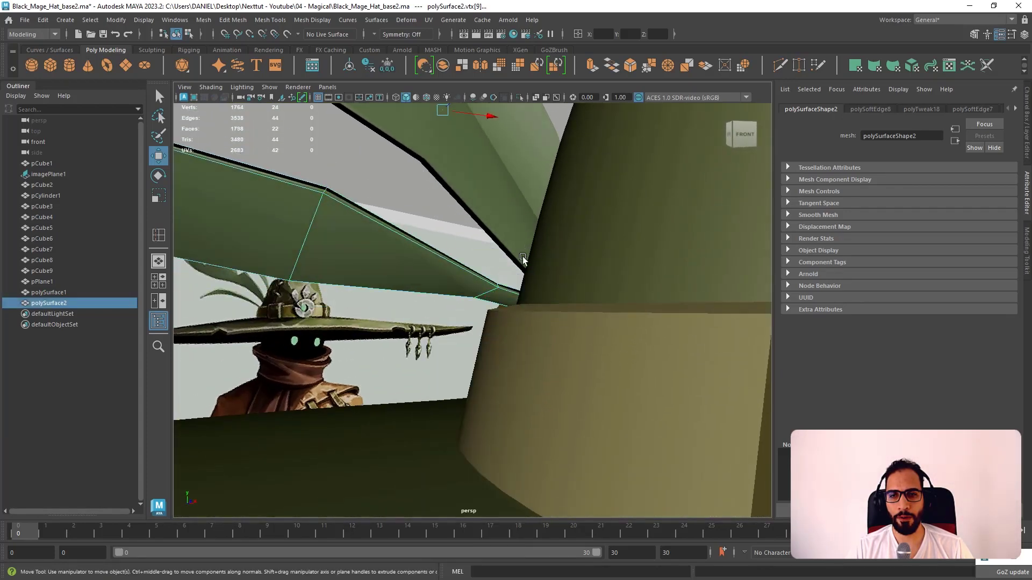
# - Deselect the feather, check the whole hat from the front, and save the scene
pyautogui.scroll(-8, 522, 260)
pyautogui.click(552, 215)
pyautogui.keyDown('alt'); pyautogui.moveTo(552, 215); pyautogui.dragTo(521, 222); pyautogui.keyUp('alt')
pyautogui.keyDown('alt'); pyautogui.moveTo(472, 275); pyautogui.dragTo(454, 334, button='middle'); pyautogui.keyUp('alt')
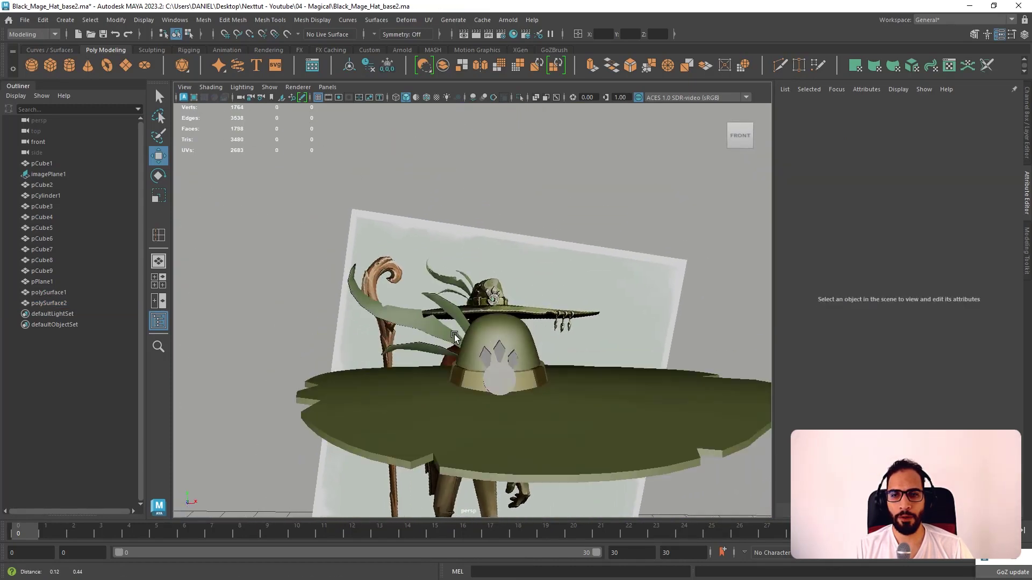
pyautogui.moveTo(454, 334)
pyautogui.keyDown('alt'); pyautogui.mouseDown()
pyautogui.moveTo(562, 332)
pyautogui.moveTo(489, 336)
pyautogui.moveTo(468, 326)
pyautogui.moveTo(433, 338)
pyautogui.moveTo(482, 341)
pyautogui.moveTo(454, 350)
pyautogui.mouseUp(); pyautogui.keyUp('alt')
pyautogui.hotkey('ctrl', 's')
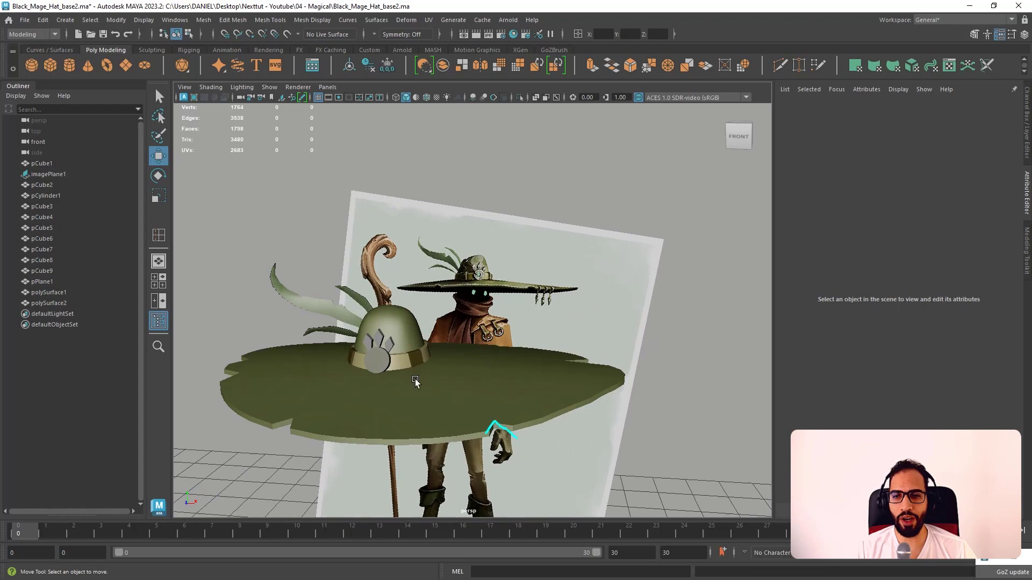
# - Compare the hat's proportions with the full reference figure and save the scene again
pyautogui.moveTo(591, 323)
pyautogui.keyDown('alt'); pyautogui.mouseDown()
pyautogui.moveTo(613, 322)
pyautogui.moveTo(585, 334)
pyautogui.mouseUp(); pyautogui.keyUp('alt')
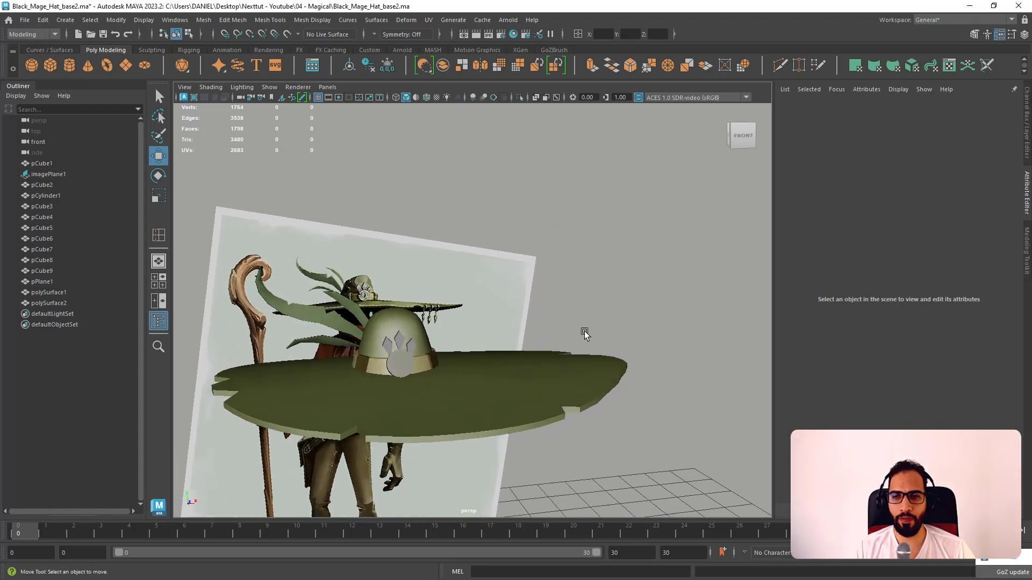
pyautogui.keyDown('alt'); pyautogui.moveTo(585, 334); pyautogui.dragTo(579, 365, button='right'); pyautogui.keyUp('alt')
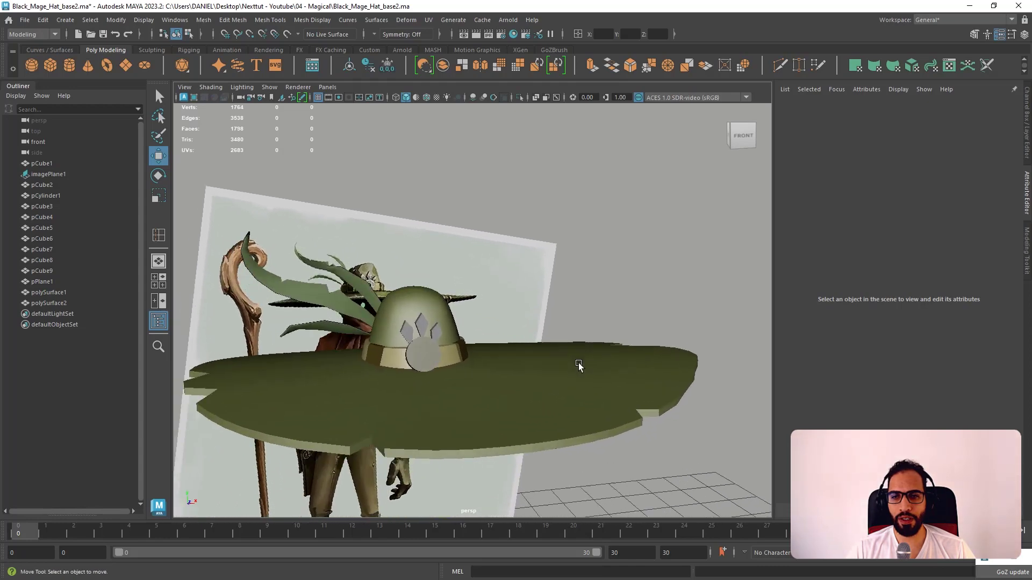
pyautogui.keyDown('alt'); pyautogui.moveTo(579, 366); pyautogui.dragTo(513, 287); pyautogui.keyUp('alt')
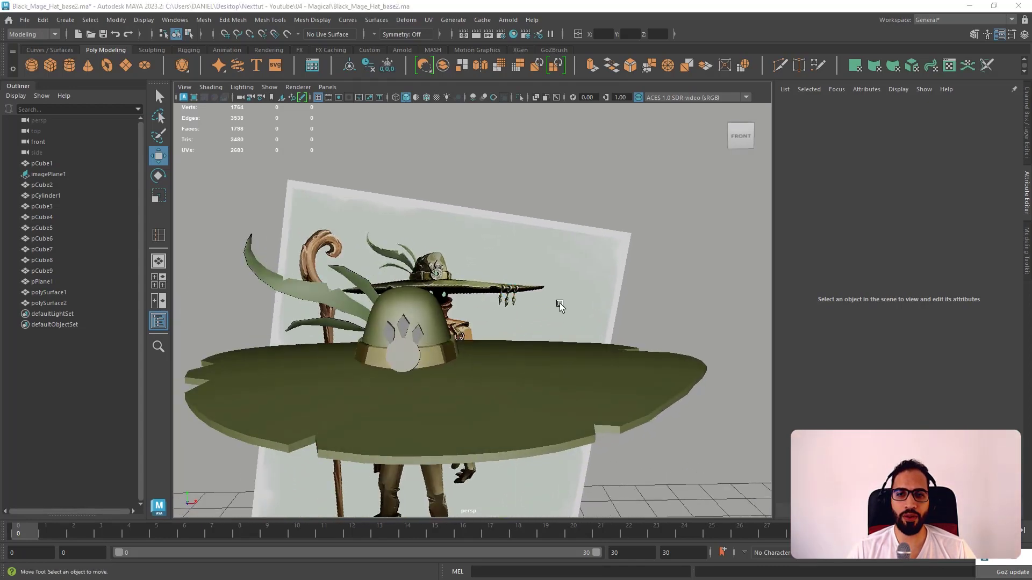
pyautogui.keyDown('alt'); pyautogui.moveTo(560, 307); pyautogui.dragTo(528, 298, button='right'); pyautogui.keyUp('alt')
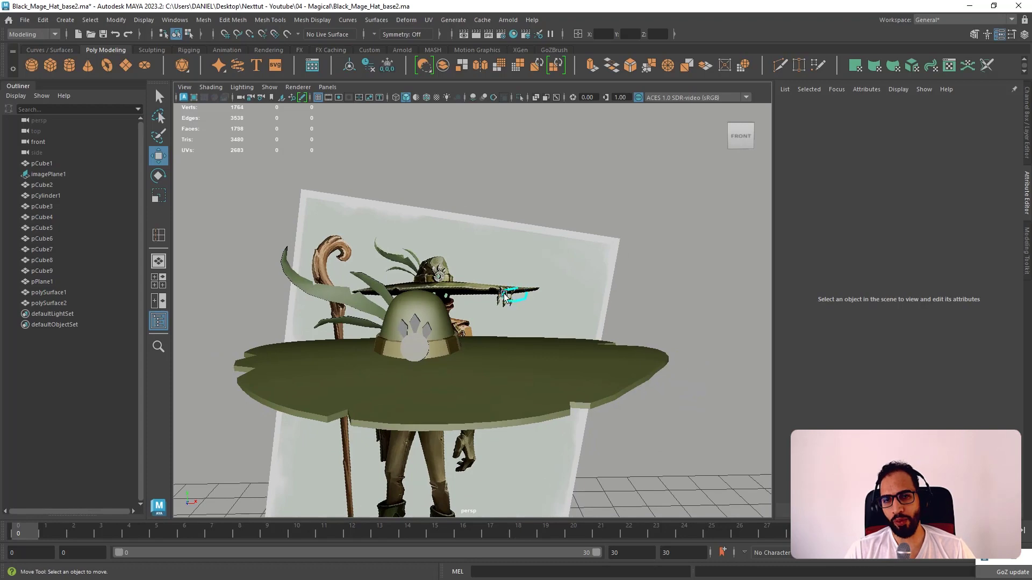
pyautogui.keyDown('alt'); pyautogui.moveTo(616, 323); pyautogui.dragTo(503, 259, button='right'); pyautogui.keyUp('alt')
pyautogui.keyDown('alt'); pyautogui.moveTo(504, 259); pyautogui.dragTo(557, 271); pyautogui.keyUp('alt')
pyautogui.hotkey('ctrl', 's')
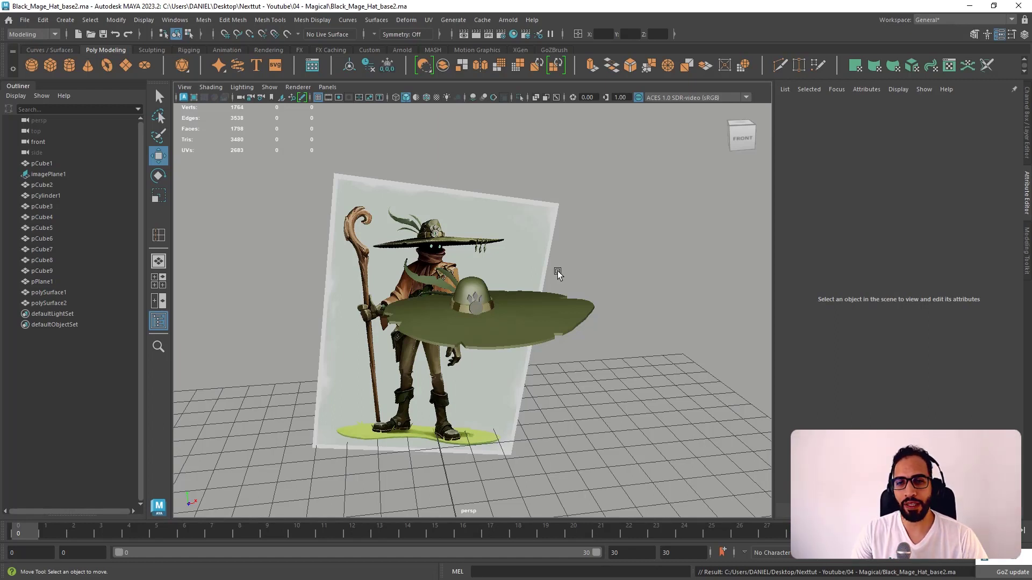
# - Examine the brim's notched outline from above and the crown's shape from the front
pyautogui.keyDown('alt'); pyautogui.moveTo(578, 227); pyautogui.dragTo(583, 379); pyautogui.keyUp('alt')
pyautogui.moveTo(526, 484)
pyautogui.mouseDown()
pyautogui.moveTo(412, 412)
pyautogui.moveTo(417, 385)
pyautogui.mouseUp()
pyautogui.moveTo(404, 226)
pyautogui.mouseDown()
pyautogui.moveTo(332, 346)
pyautogui.moveTo(596, 174)
pyautogui.moveTo(411, 262)
pyautogui.mouseUp()
pyautogui.press('Escape')
pyautogui.moveTo(559, 313)
pyautogui.keyDown('alt'); pyautogui.mouseDown()
pyautogui.moveTo(606, 290)
pyautogui.moveTo(512, 305)
pyautogui.moveTo(554, 324)
pyautogui.moveTo(550, 361)
pyautogui.mouseUp(); pyautogui.keyUp('alt')
pyautogui.moveTo(328, 333); pyautogui.dragTo(337, 343)
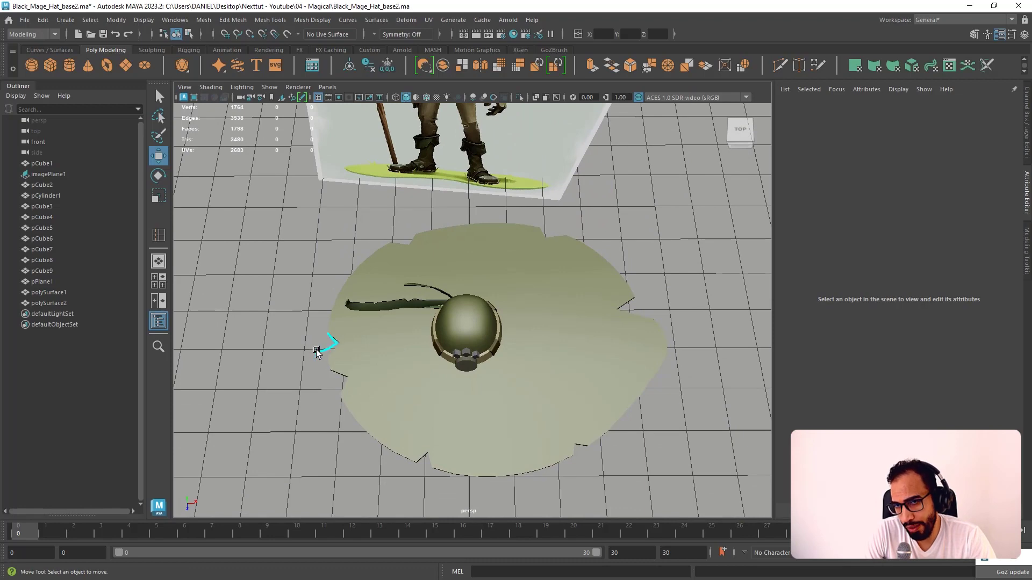
pyautogui.moveTo(541, 333)
pyautogui.keyDown('alt'); pyautogui.mouseDown()
pyautogui.moveTo(465, 210)
pyautogui.moveTo(473, 245)
pyautogui.mouseUp(); pyautogui.keyUp('alt')
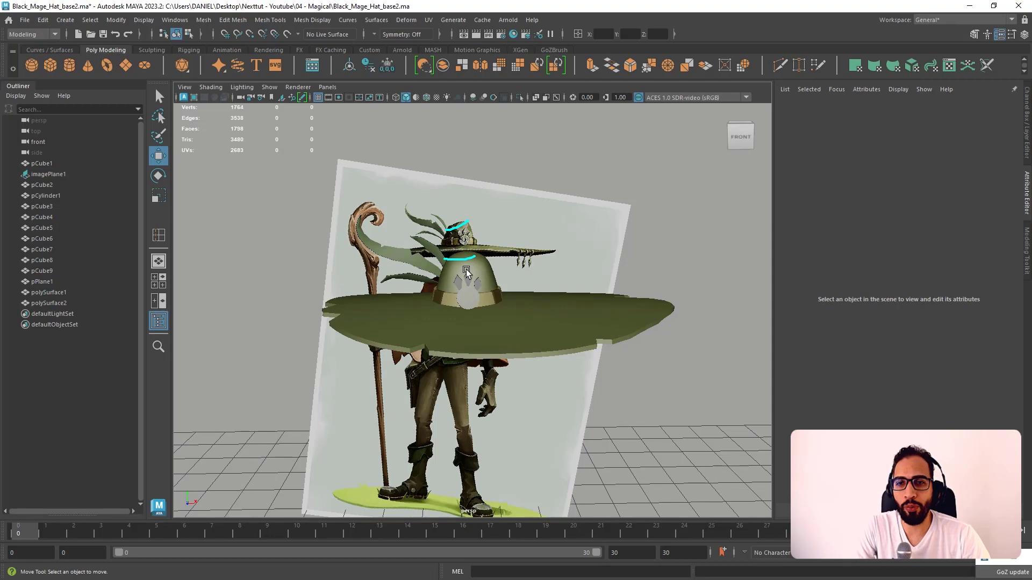
pyautogui.moveTo(466, 271)
pyautogui.keyDown('alt'); pyautogui.mouseDown()
pyautogui.moveTo(574, 237)
pyautogui.moveTo(598, 211)
pyautogui.moveTo(583, 221)
pyautogui.mouseUp(); pyautogui.keyUp('alt')
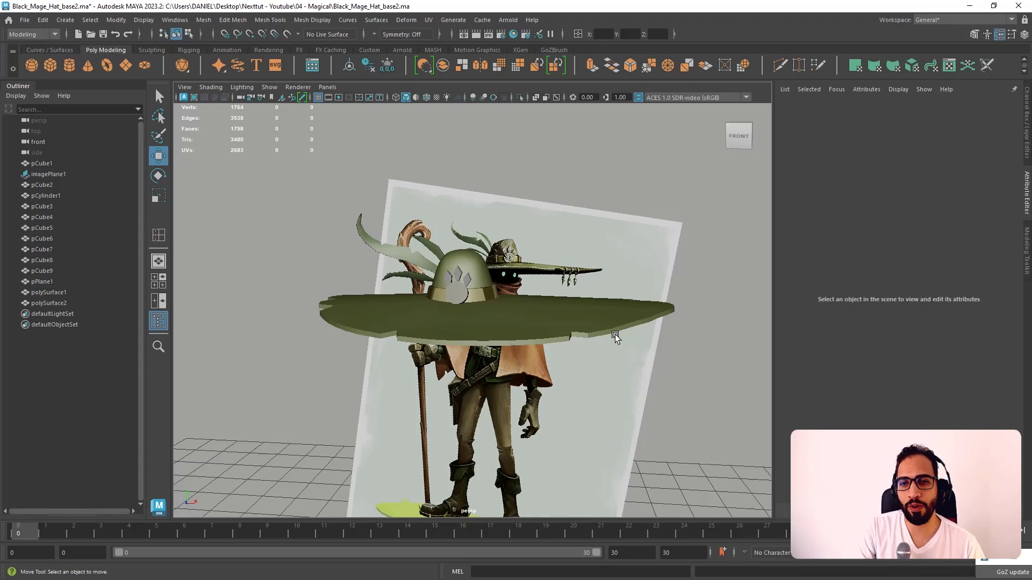
# - Compare the selected hat's crown silhouette with the reference image in the front view
pyautogui.click(469, 260)
pyautogui.press('space')
pyautogui.press('space')
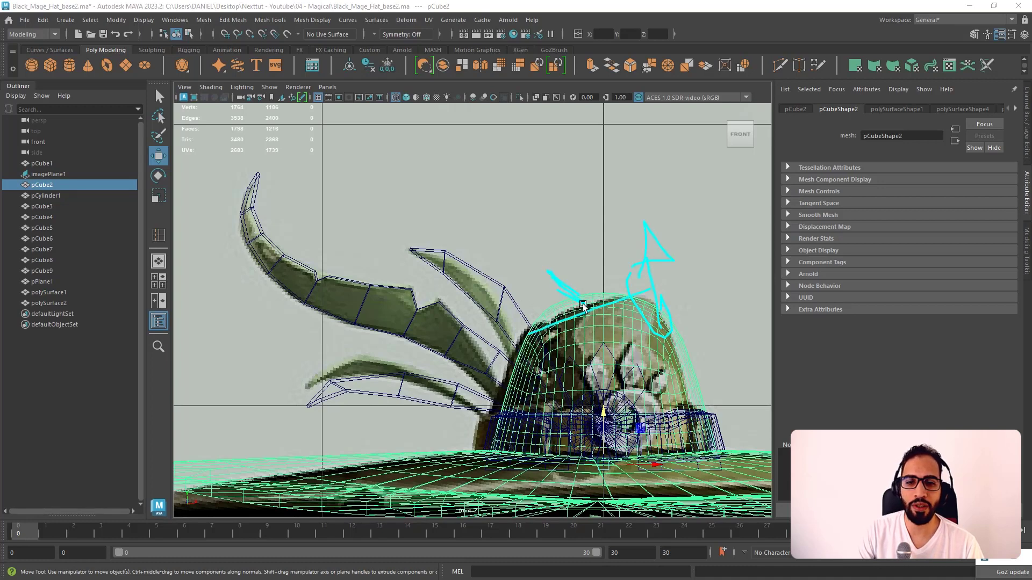
pyautogui.keyDown('alt'); pyautogui.click(620, 265); pyautogui.keyUp('alt')
pyautogui.press('space')
pyautogui.press('space')
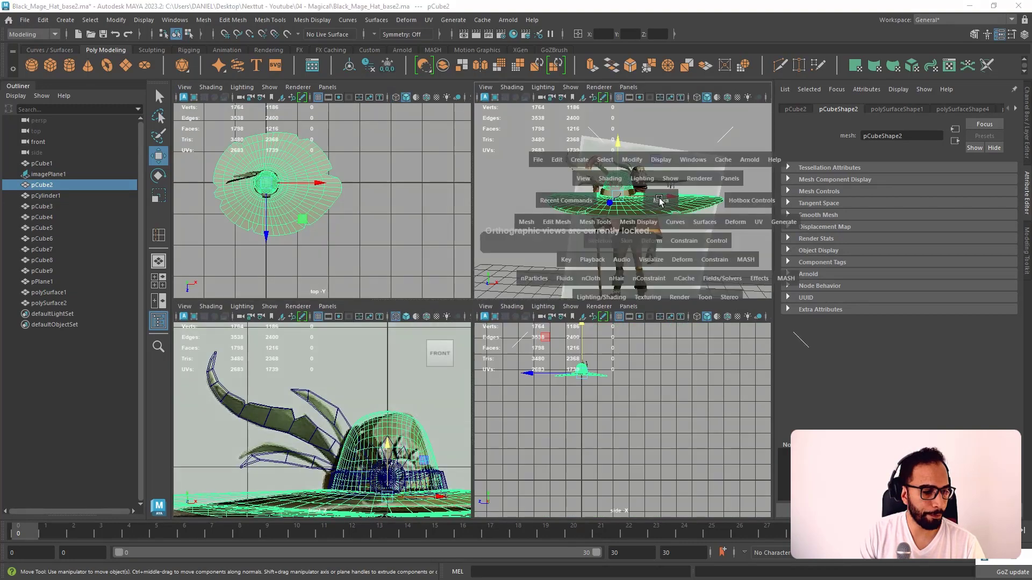
# - Clear the selection in the perspective view and save the scene
pyautogui.keyDown('alt'); pyautogui.moveTo(652, 222); pyautogui.dragTo(584, 197, button='right'); pyautogui.keyUp('alt')
pyautogui.keyDown('alt'); pyautogui.moveTo(653, 196); pyautogui.dragTo(639, 194, button='right'); pyautogui.keyUp('alt')
pyautogui.click(638, 194)
pyautogui.keyDown('alt'); pyautogui.moveTo(599, 242); pyautogui.dragTo(623, 245); pyautogui.keyUp('alt')
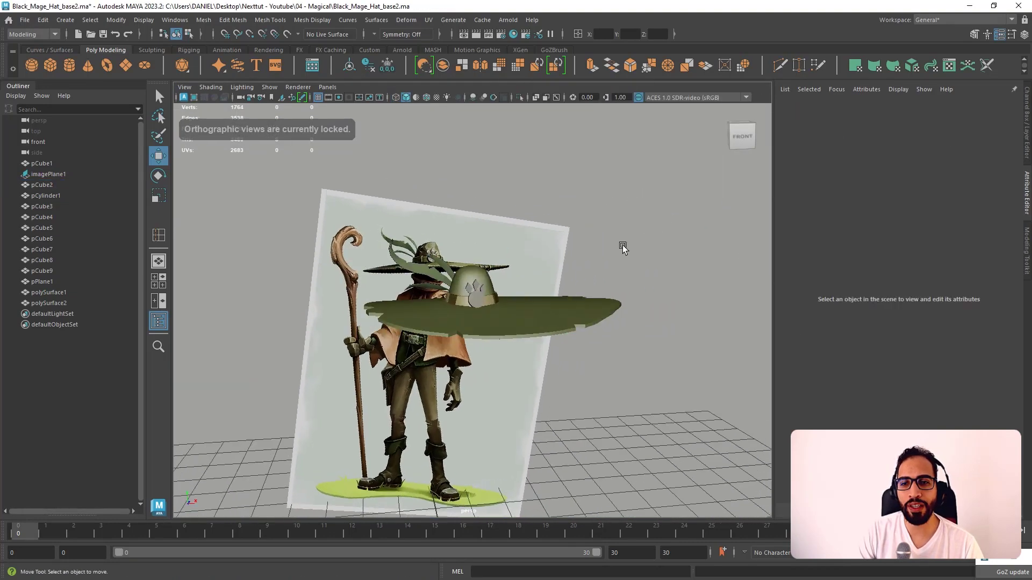
pyautogui.keyDown('alt'); pyautogui.moveTo(622, 245); pyautogui.dragTo(591, 240, button='right'); pyautogui.keyUp('alt')
pyautogui.hotkey('ctrl', 's')
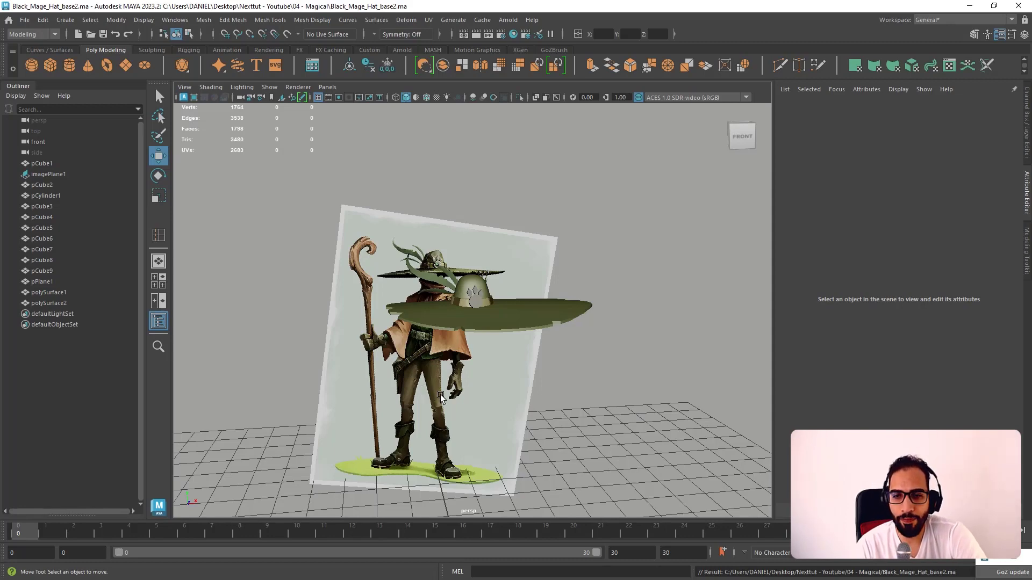
pyautogui.keyDown('alt'); pyautogui.moveTo(442, 398); pyautogui.dragTo(454, 404); pyautogui.keyUp('alt')
pyautogui.keyDown('alt'); pyautogui.moveTo(541, 410); pyautogui.dragTo(539, 335); pyautogui.keyUp('alt')
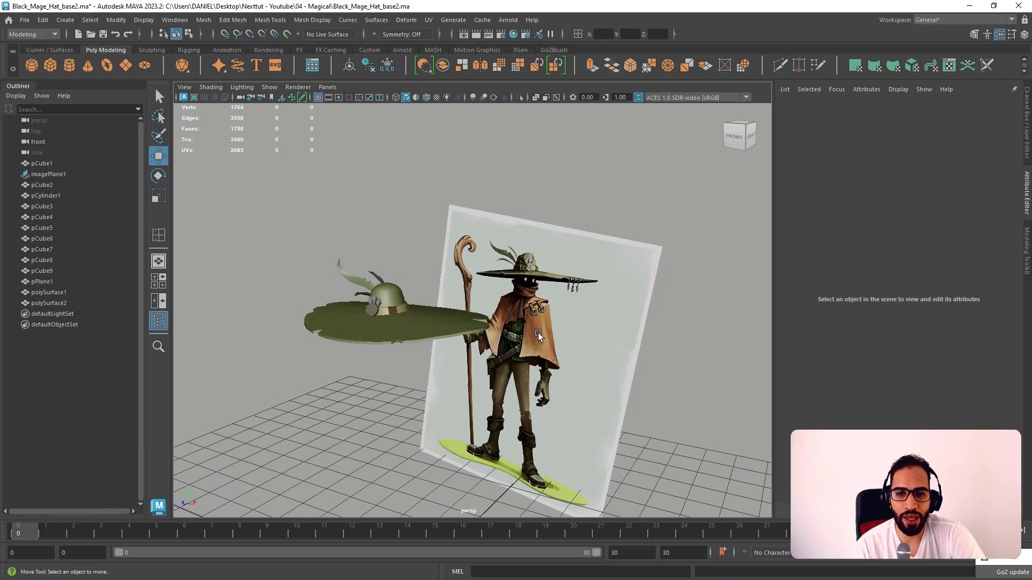
pyautogui.keyDown('alt'); pyautogui.moveTo(557, 401); pyautogui.dragTo(612, 395); pyautogui.keyUp('alt')
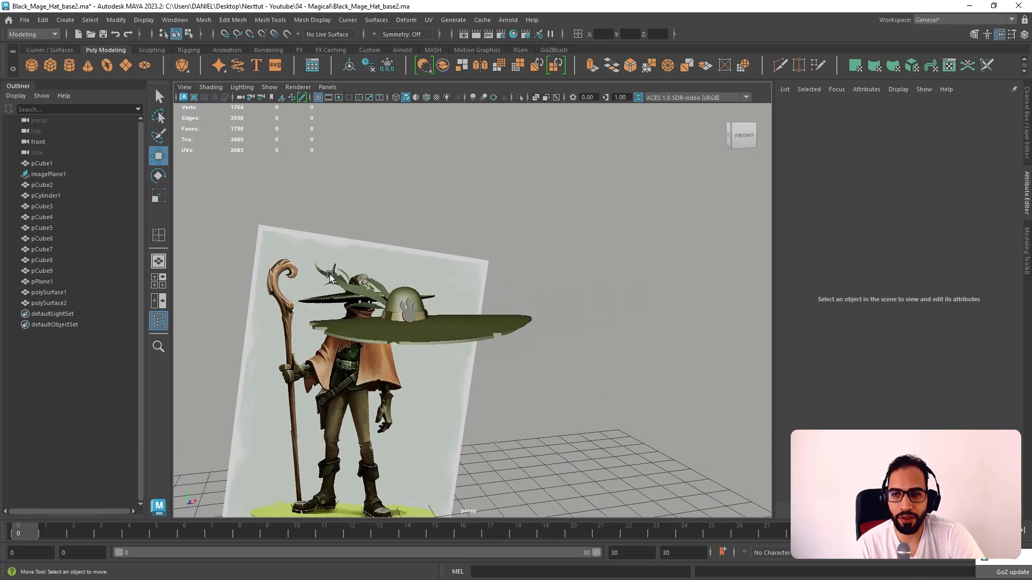
pyautogui.keyDown('alt'); pyautogui.moveTo(291, 274); pyautogui.dragTo(305, 278); pyautogui.keyUp('alt')
pyautogui.keyDown('alt'); pyautogui.moveTo(412, 322); pyautogui.dragTo(330, 283, button='right'); pyautogui.keyUp('alt')
pyautogui.keyDown('alt'); pyautogui.moveTo(412, 279); pyautogui.dragTo(473, 259, button='middle'); pyautogui.keyUp('alt')
pyautogui.keyDown('alt'); pyautogui.moveTo(480, 300); pyautogui.dragTo(514, 354, button='right'); pyautogui.keyUp('alt')
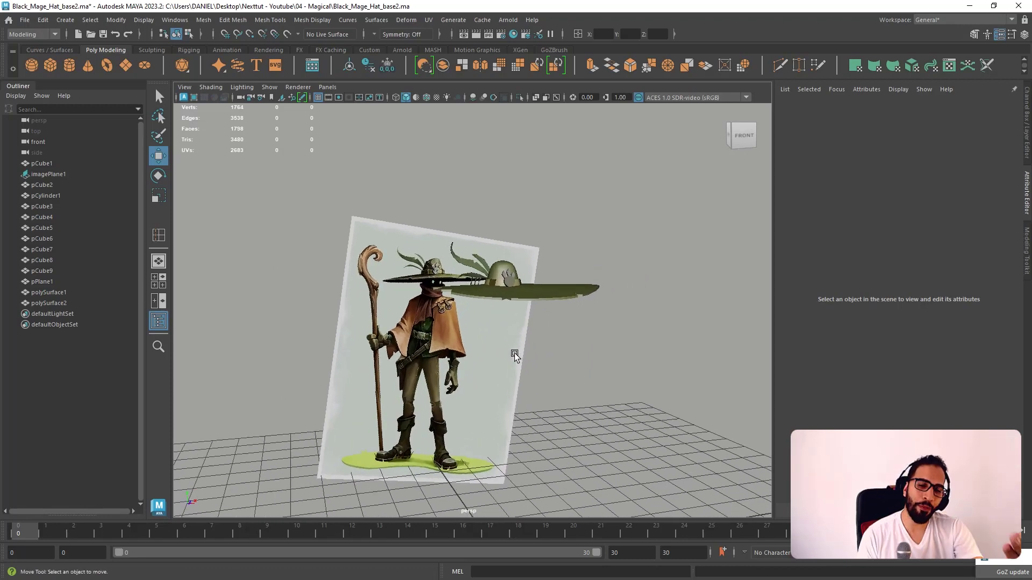